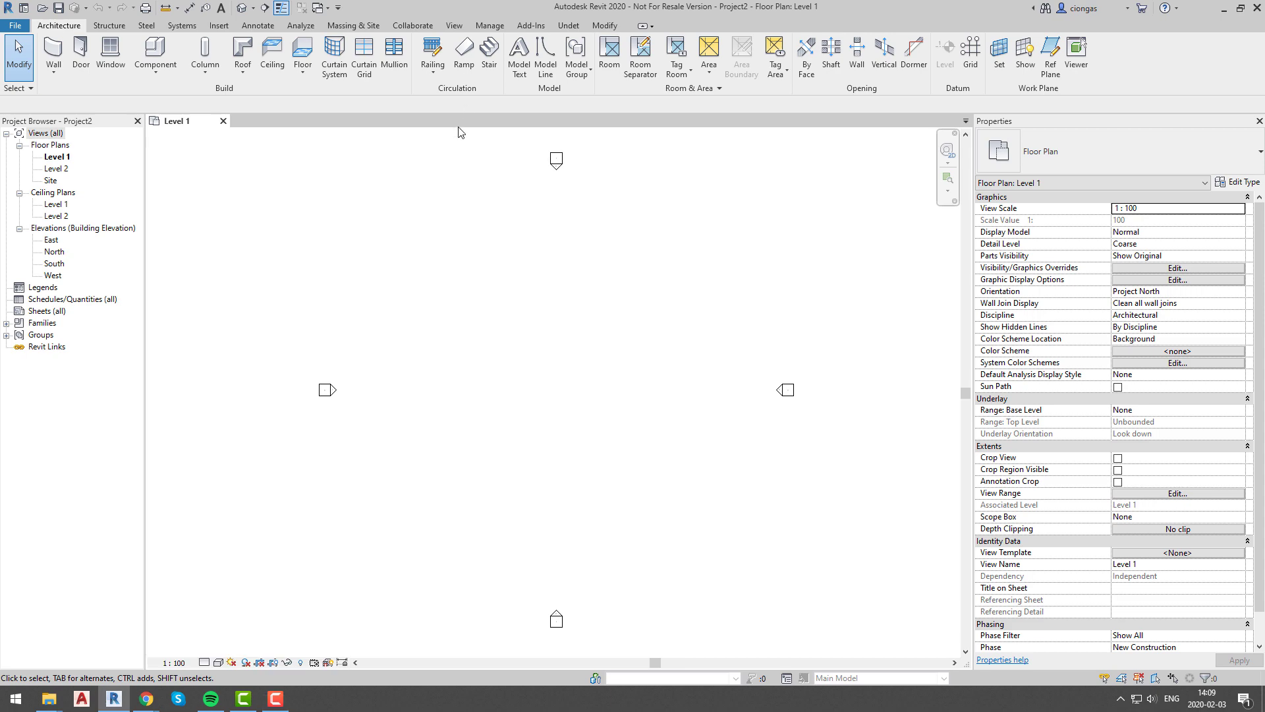
# Open the point cloud project file Demo_project.ipcp in the Undet slice tool.
pyautogui.click(568, 25)
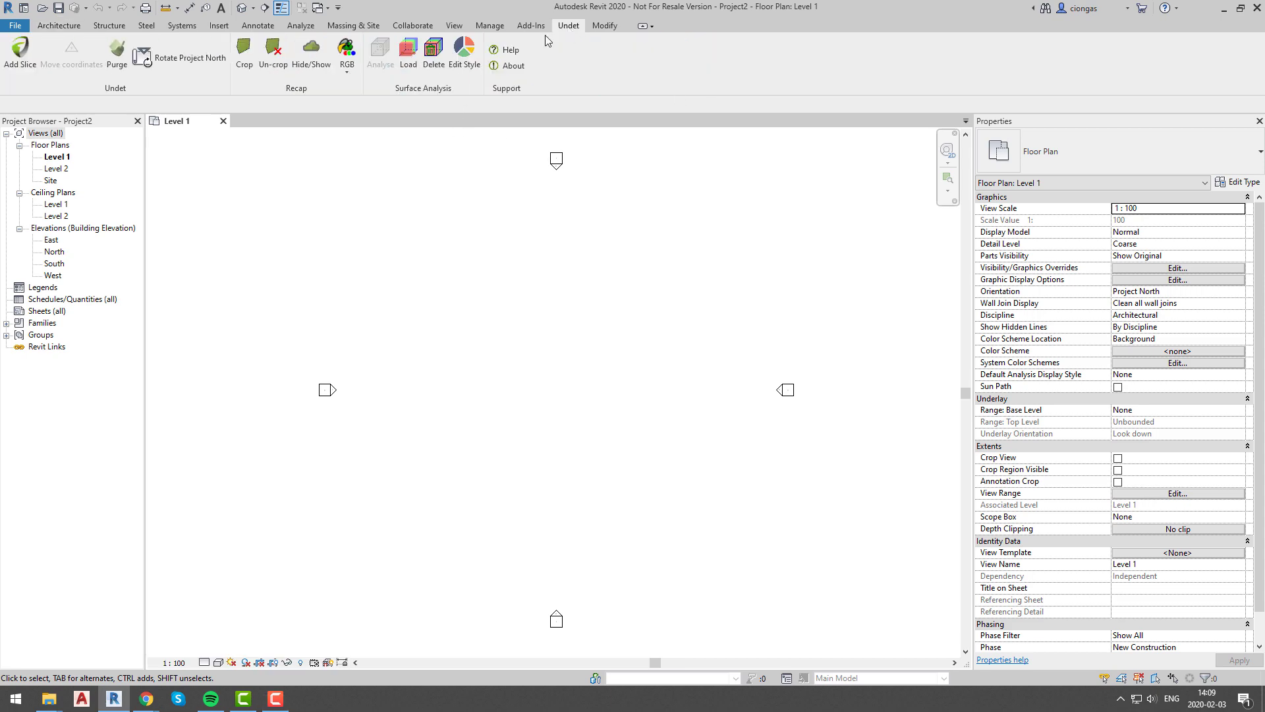
pyautogui.click(21, 52)
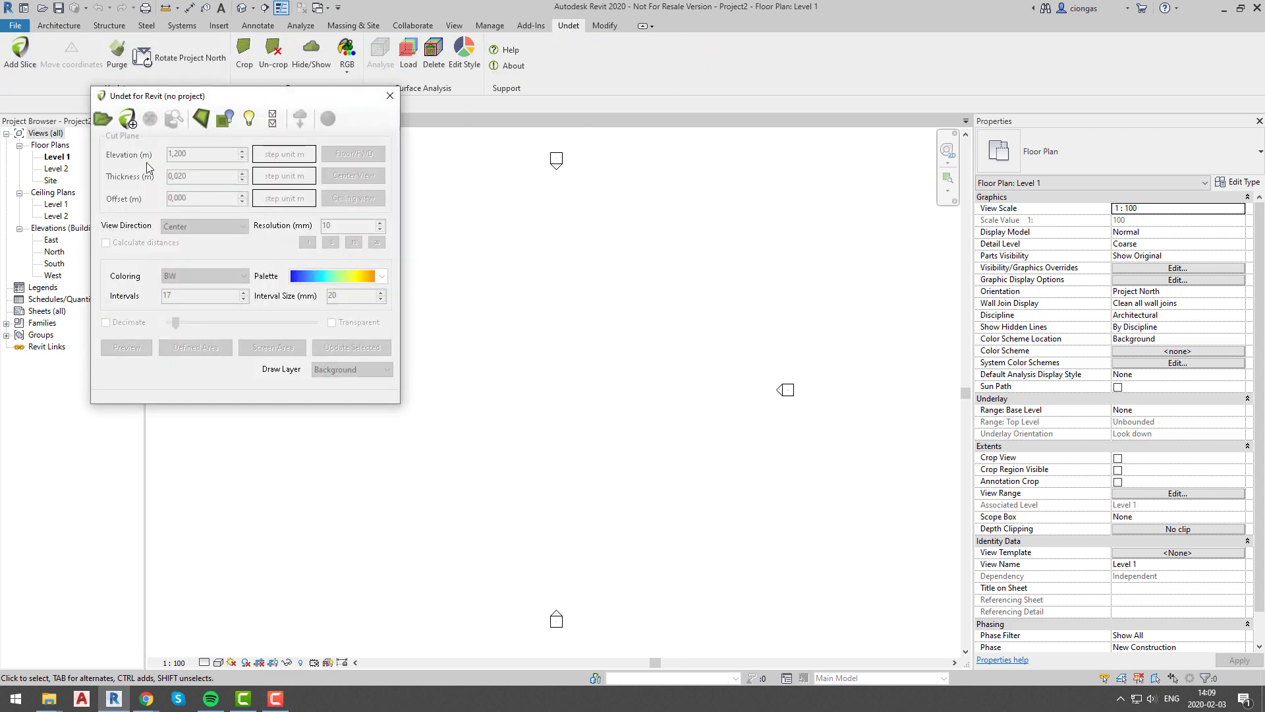
pyautogui.click(103, 119)
pyautogui.scroll(-5, 227, 274)
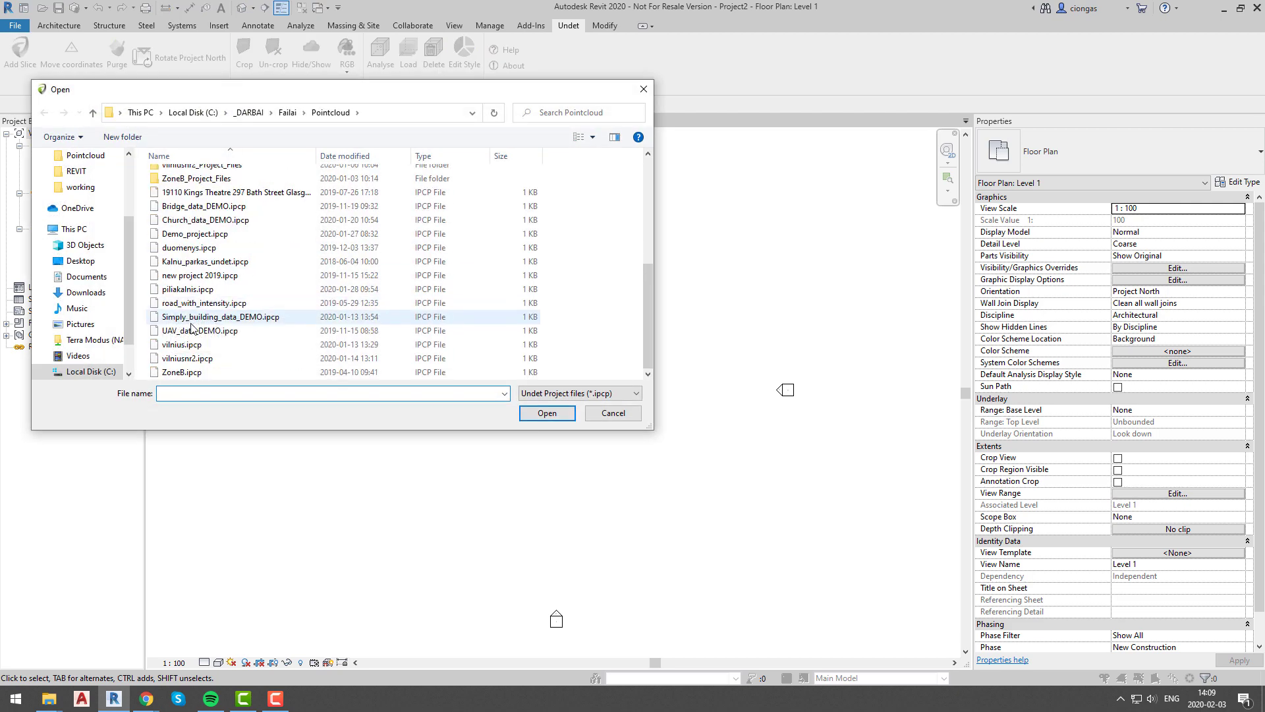
pyautogui.click(199, 235)
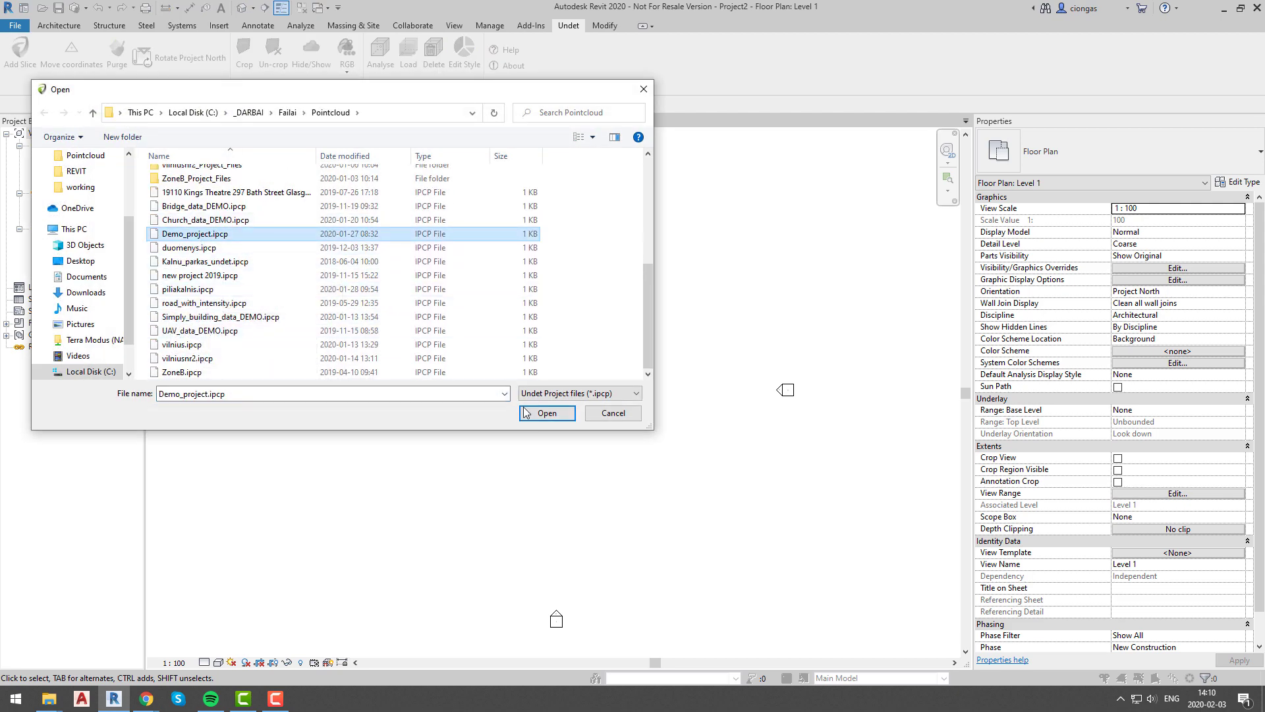
pyautogui.click(546, 419)
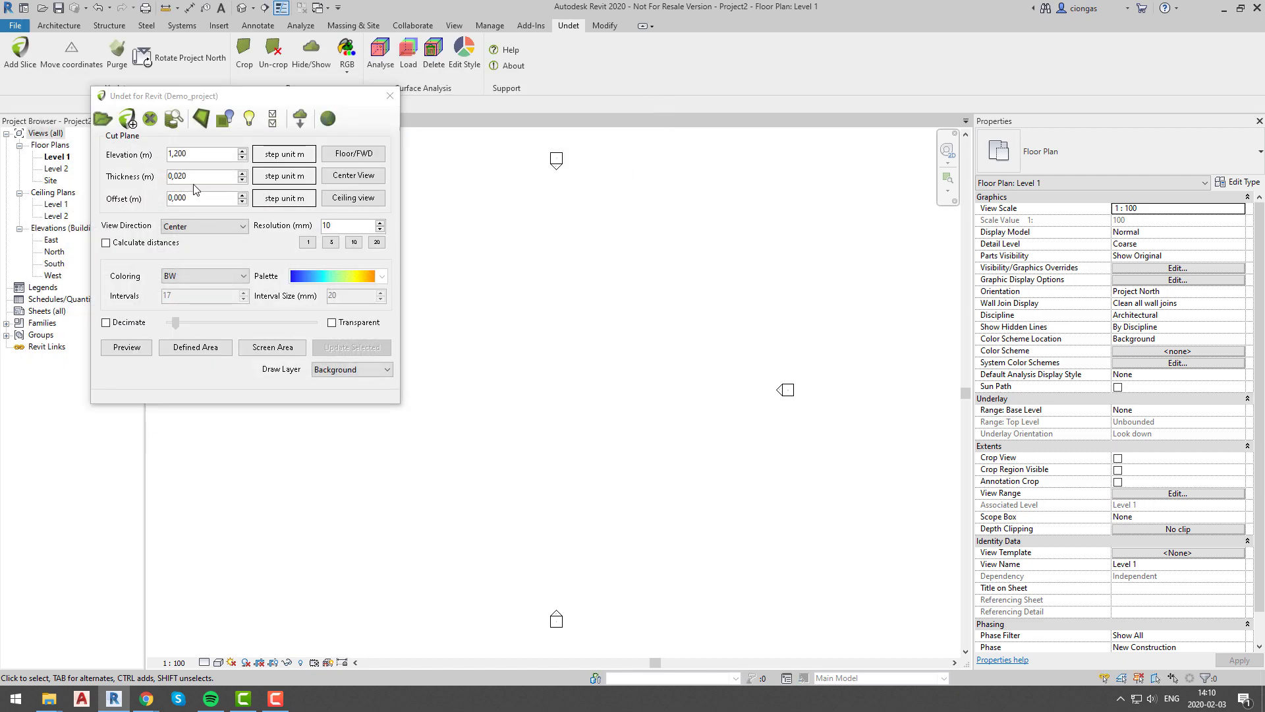
# Preview the point cloud slice on the Level 1 plan and move the elevation markers around the scanned building.
pyautogui.click(126, 348)
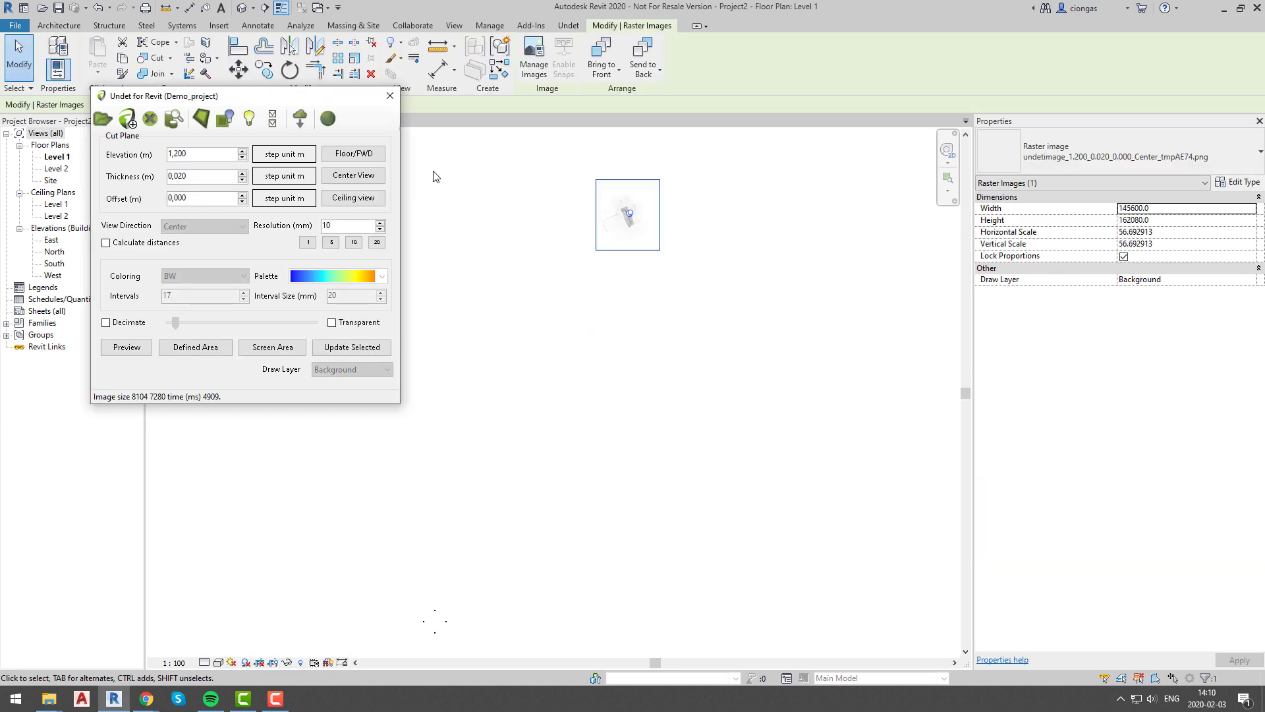
pyautogui.click(654, 327)
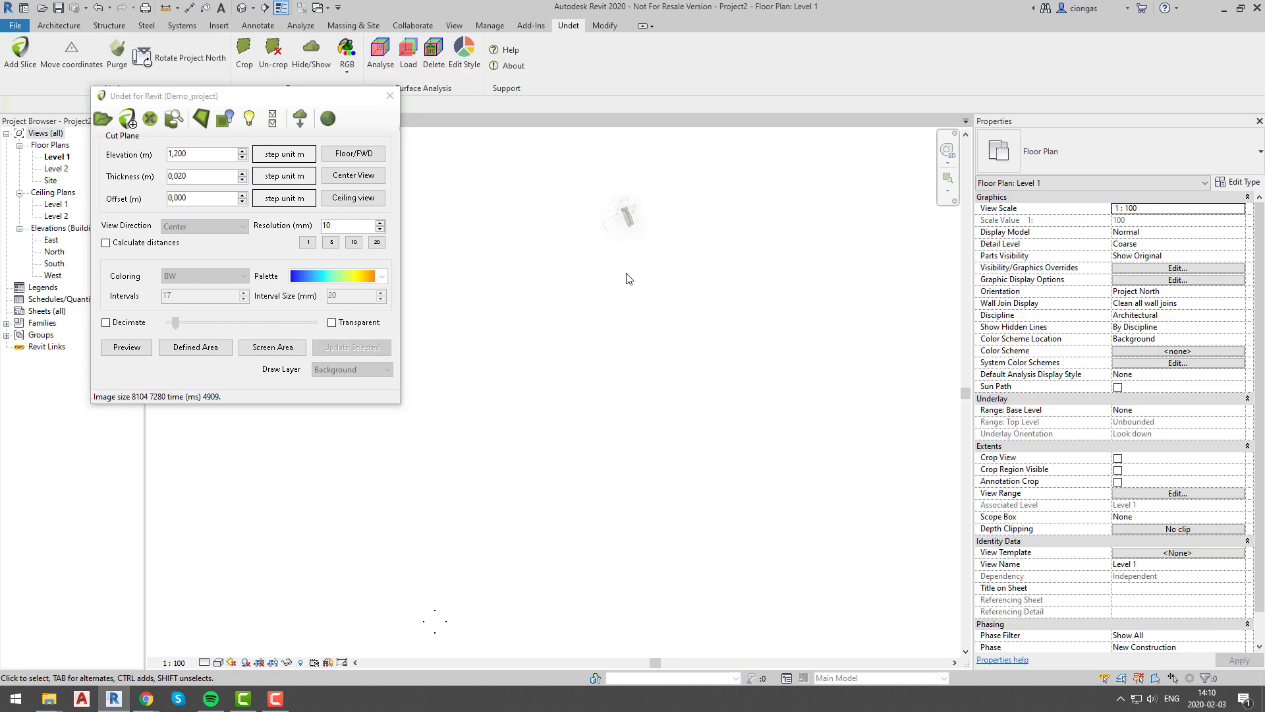
pyautogui.click(269, 125)
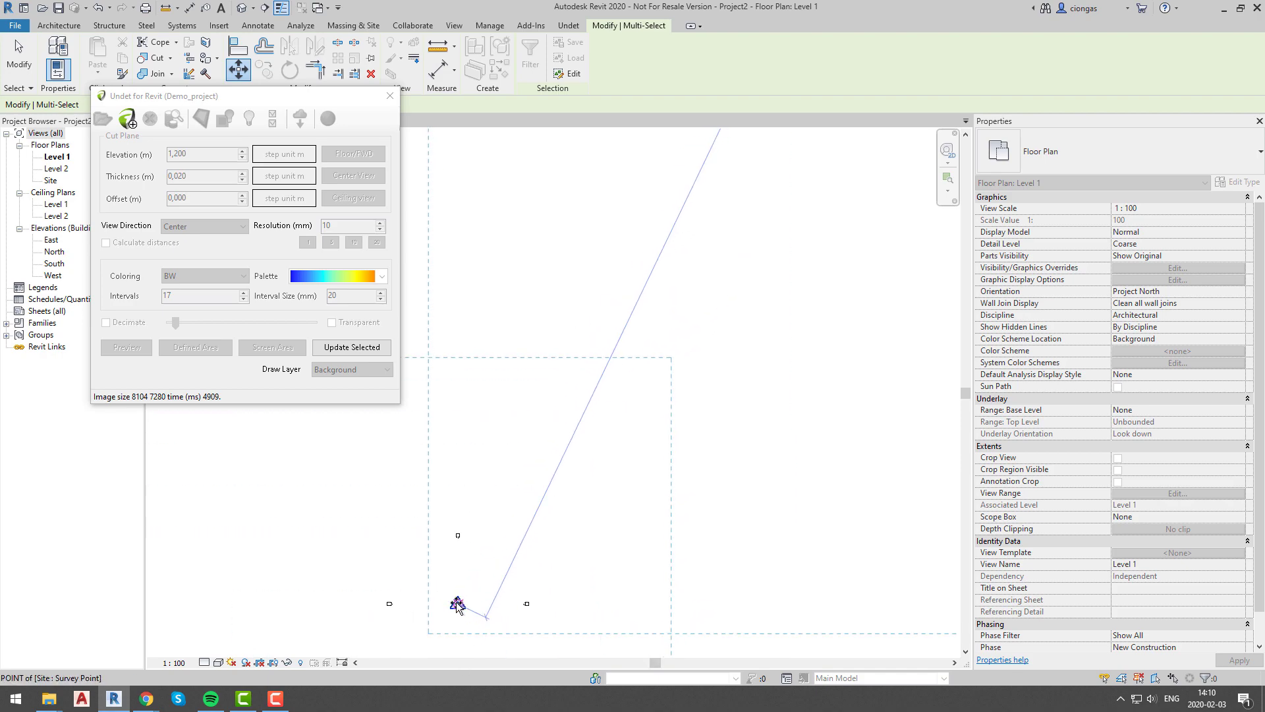
pyautogui.click(464, 603)
pyautogui.scroll(6, 461, 621)
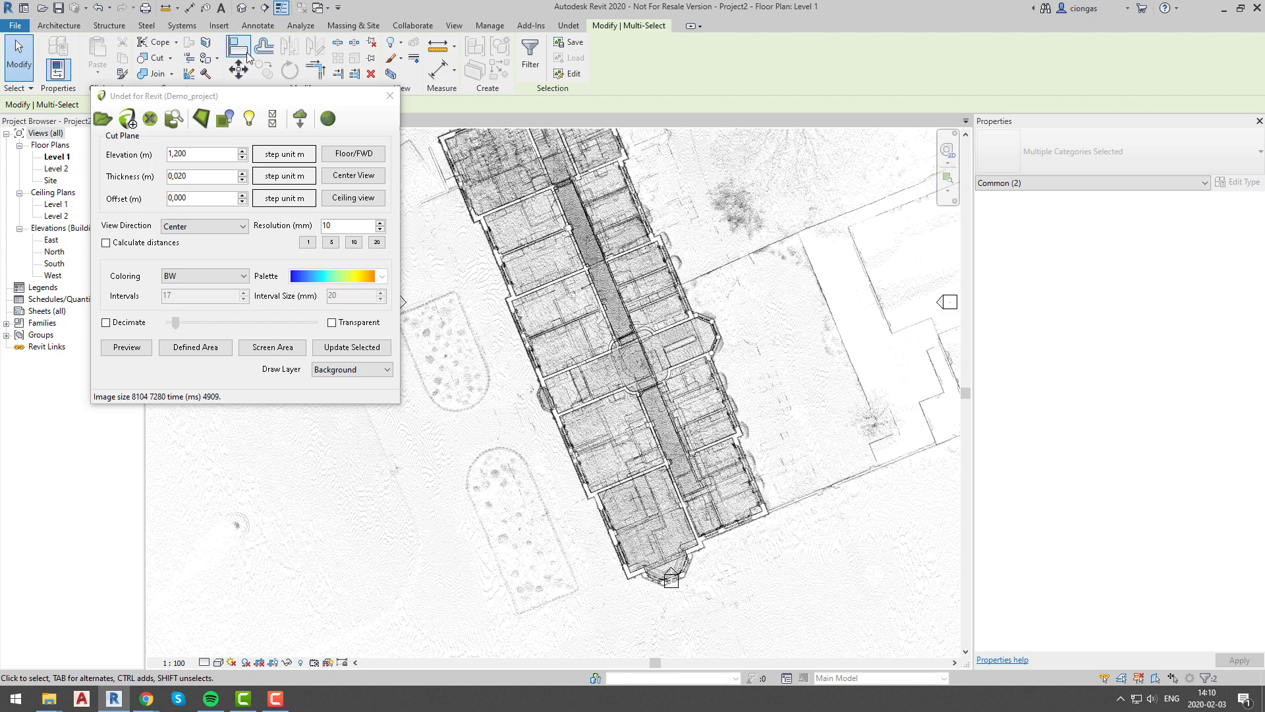
# Draw a model line about 19.94 m long along the scanned building's west outer wall, between two facade corners.
pyautogui.click(76, 27)
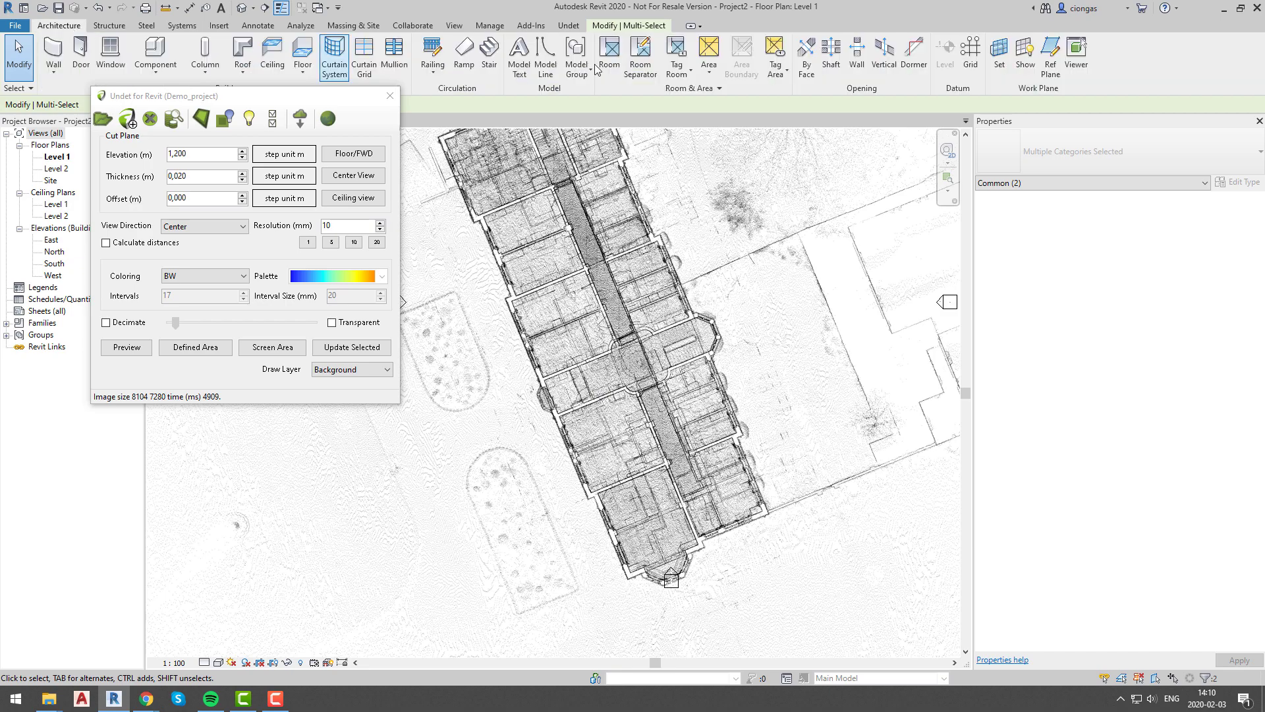
pyautogui.click(545, 56)
pyautogui.scroll(5, 506, 317)
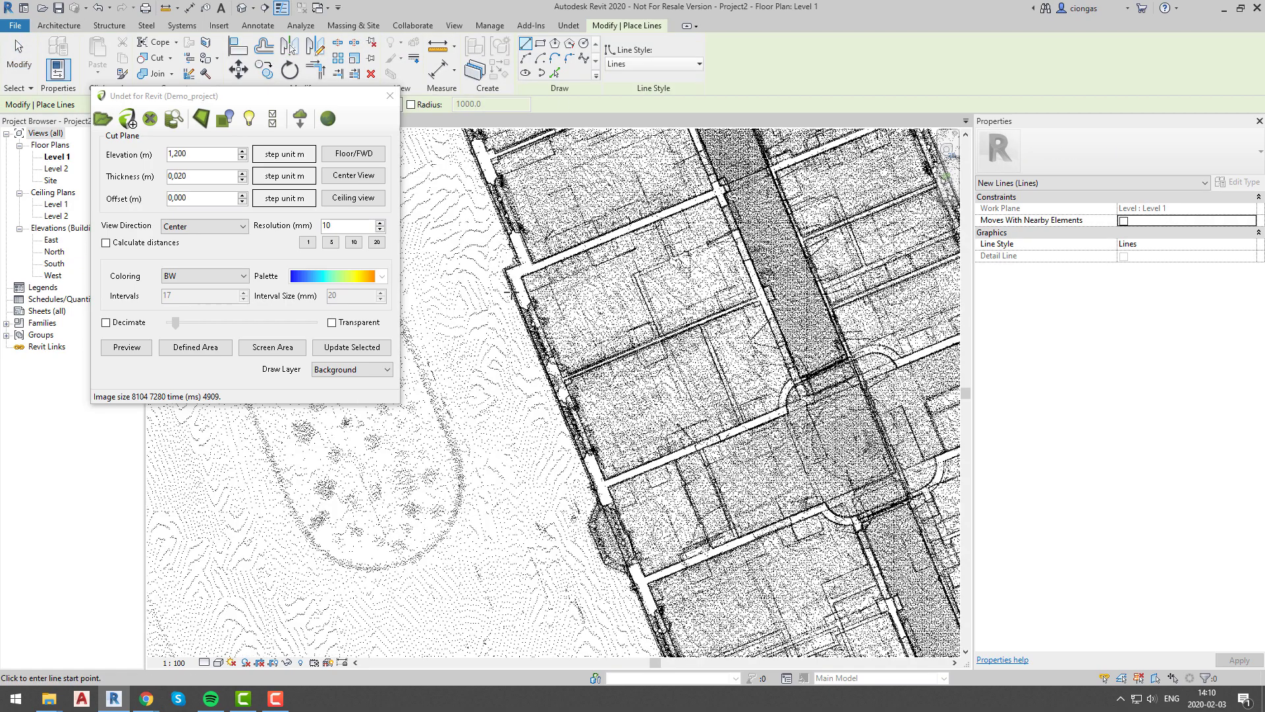
pyautogui.scroll(-5, 536, 328)
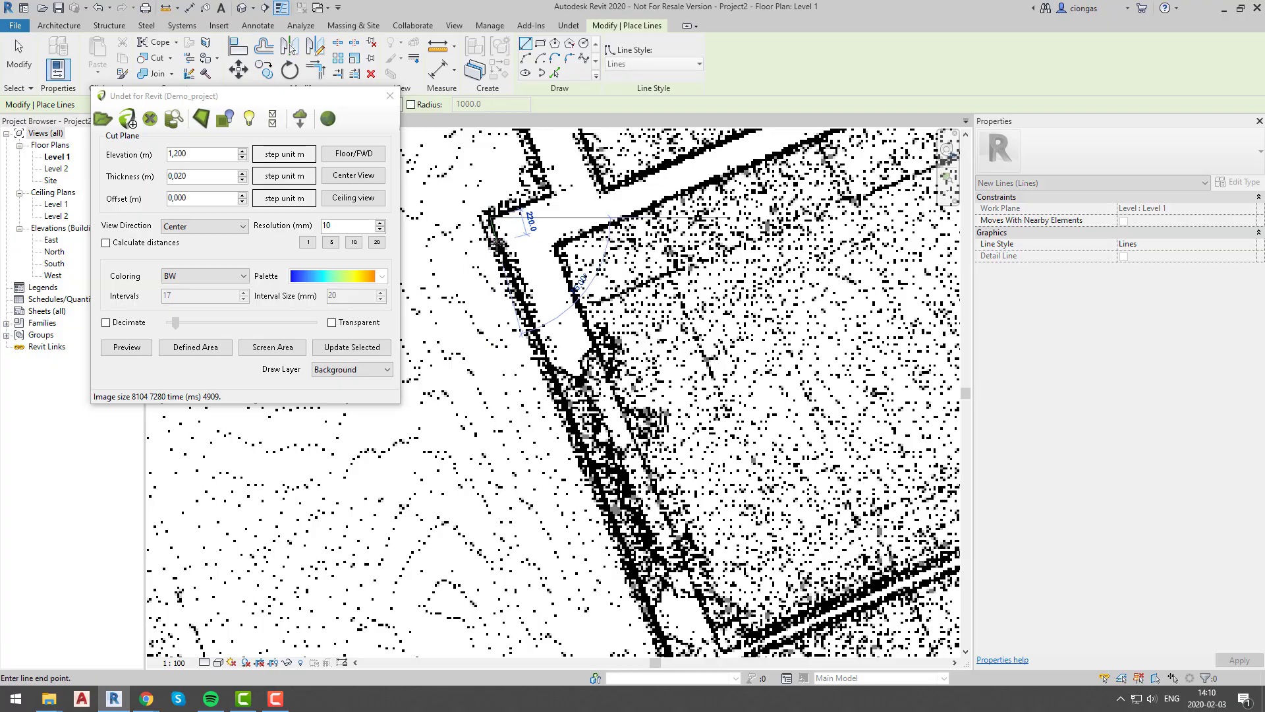
pyautogui.scroll(6, 535, 328)
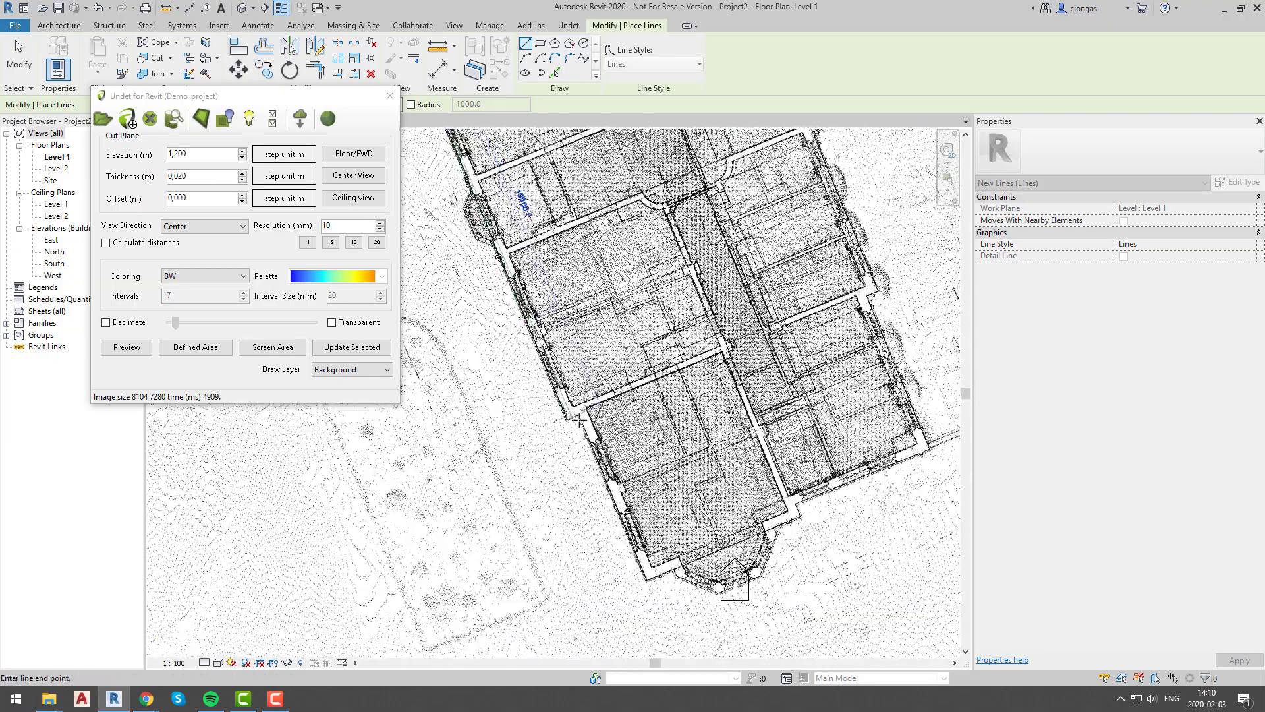
pyautogui.click(548, 418)
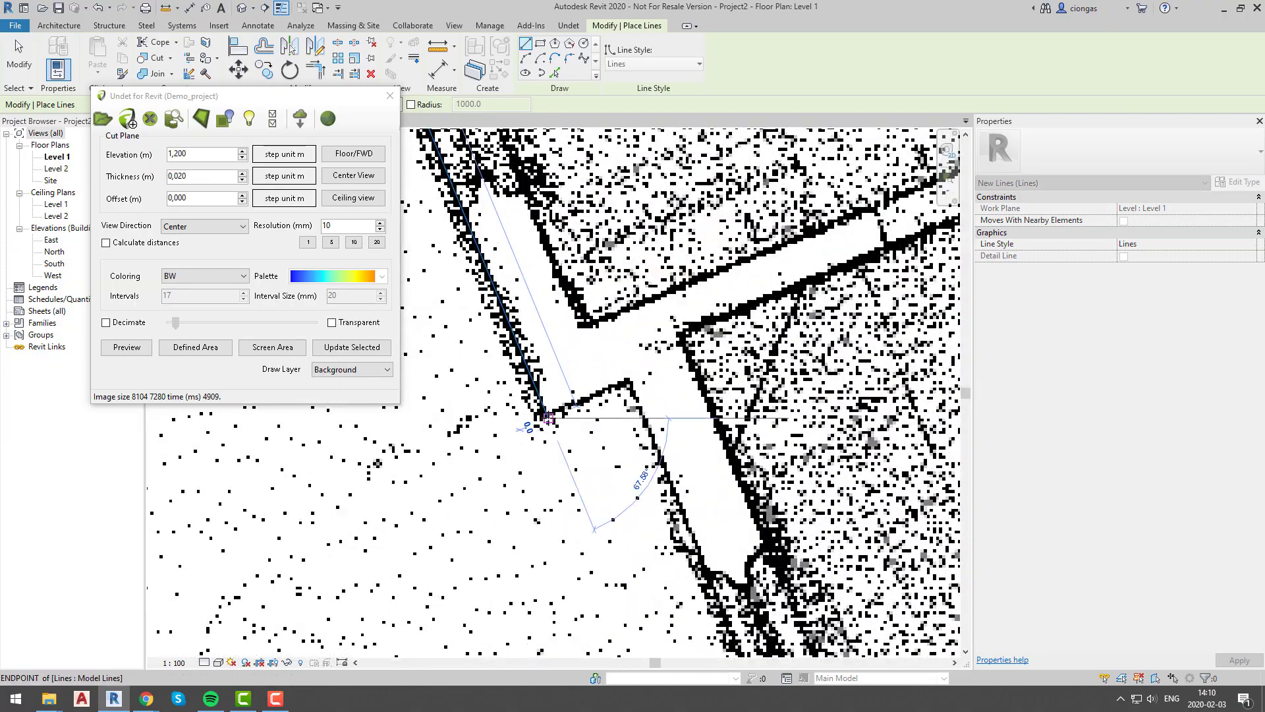
pyautogui.scroll(-5, 555, 447)
pyautogui.press('Escape')
pyautogui.scroll(-3, 558, 459)
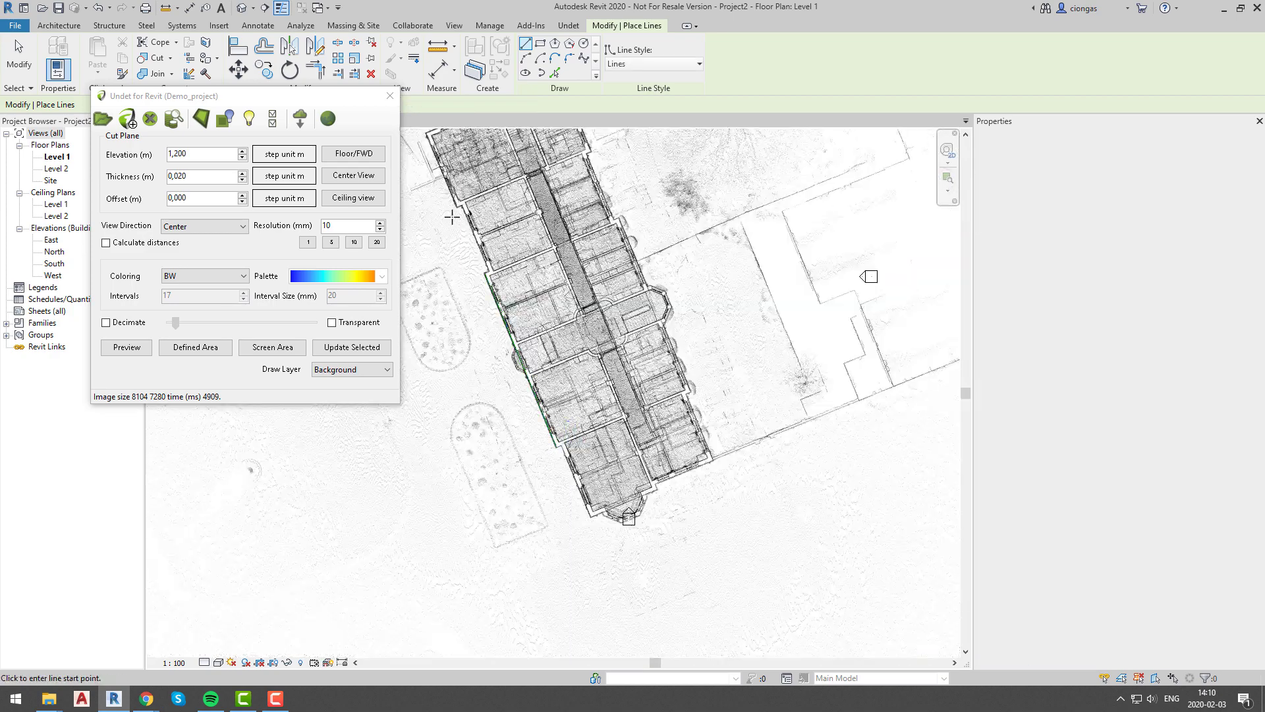
# Rotate Project North by aligning the model line on the building's outer wall with the nearest main axis.
pyautogui.click(566, 26)
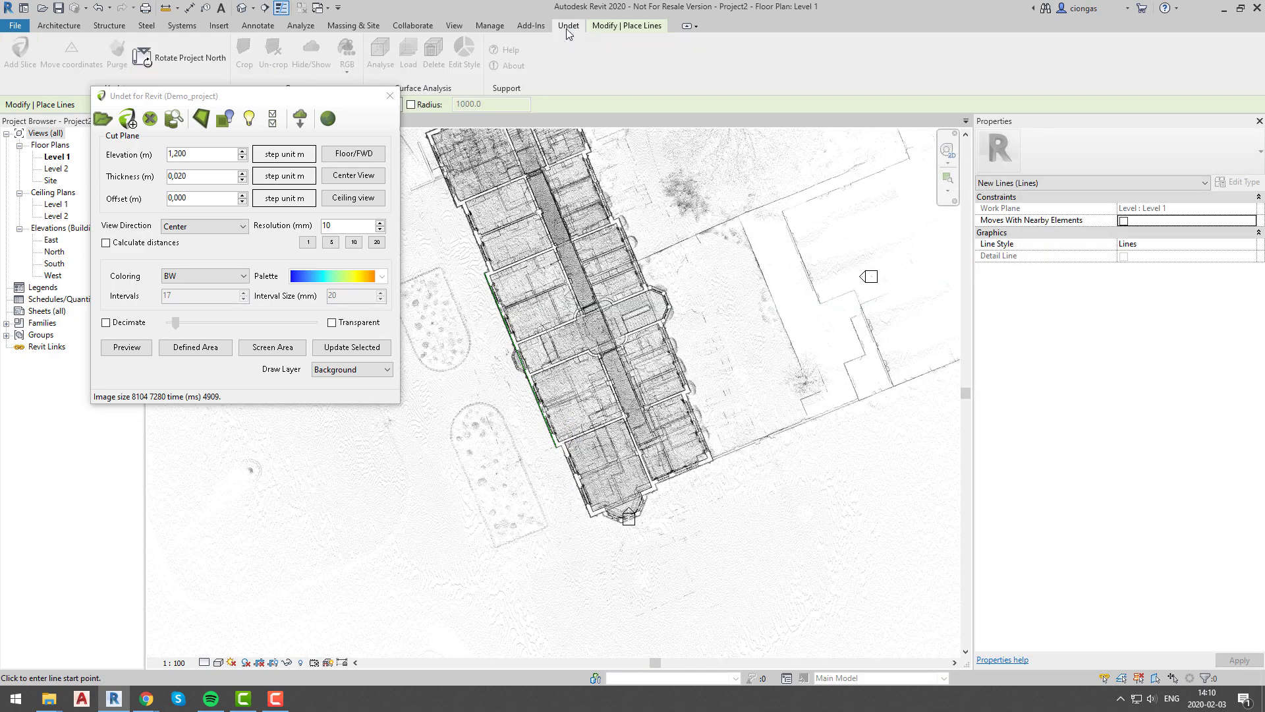
pyautogui.click(178, 58)
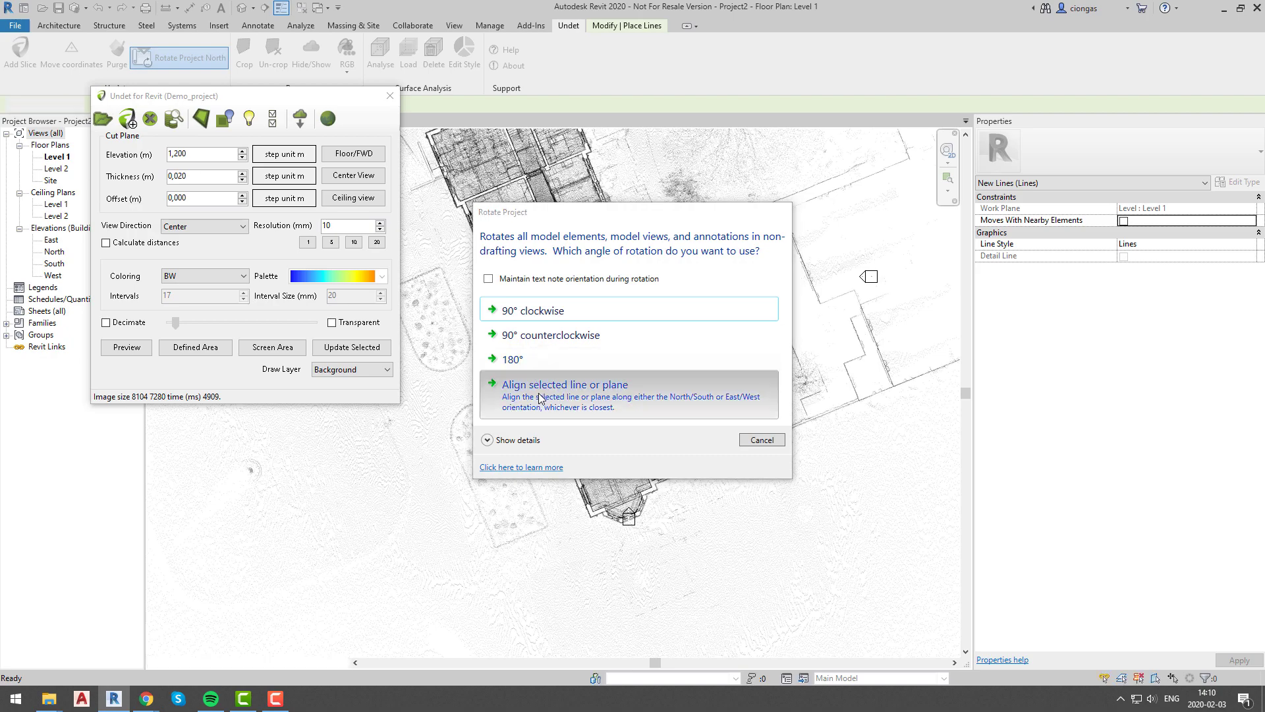
pyautogui.click(540, 389)
pyautogui.click(517, 346)
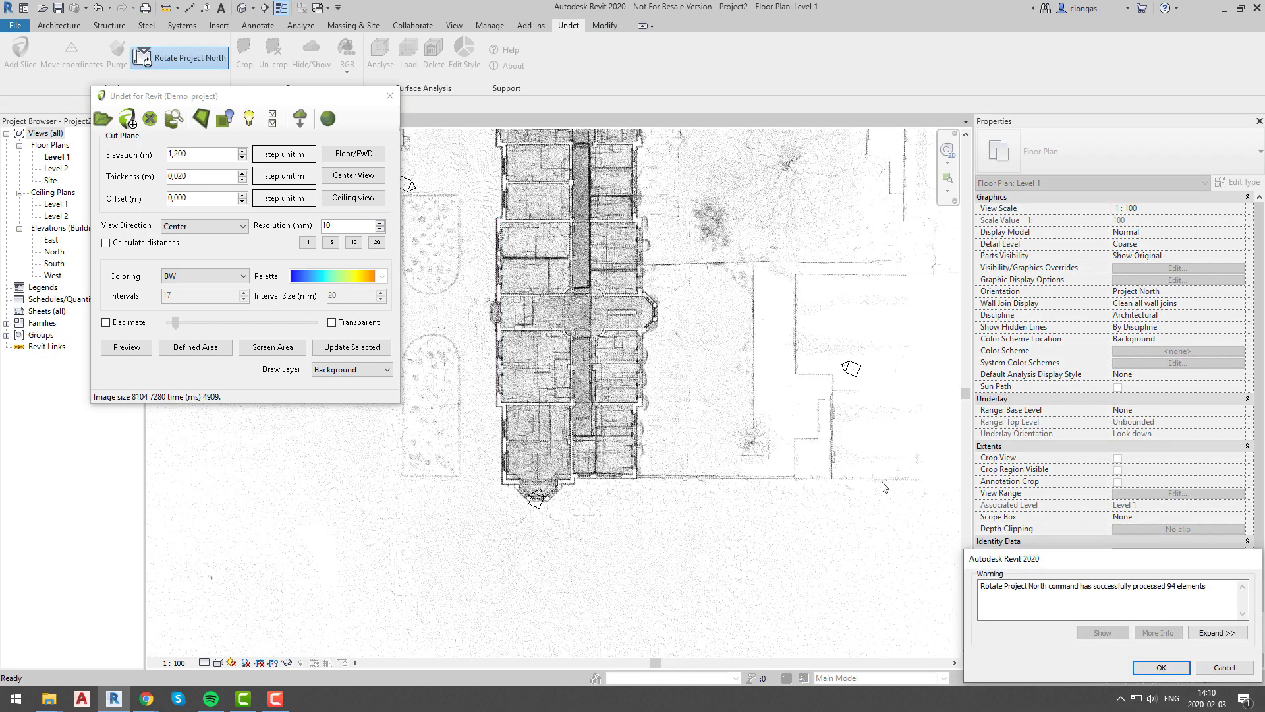
pyautogui.click(1162, 668)
pyautogui.scroll(3, 503, 362)
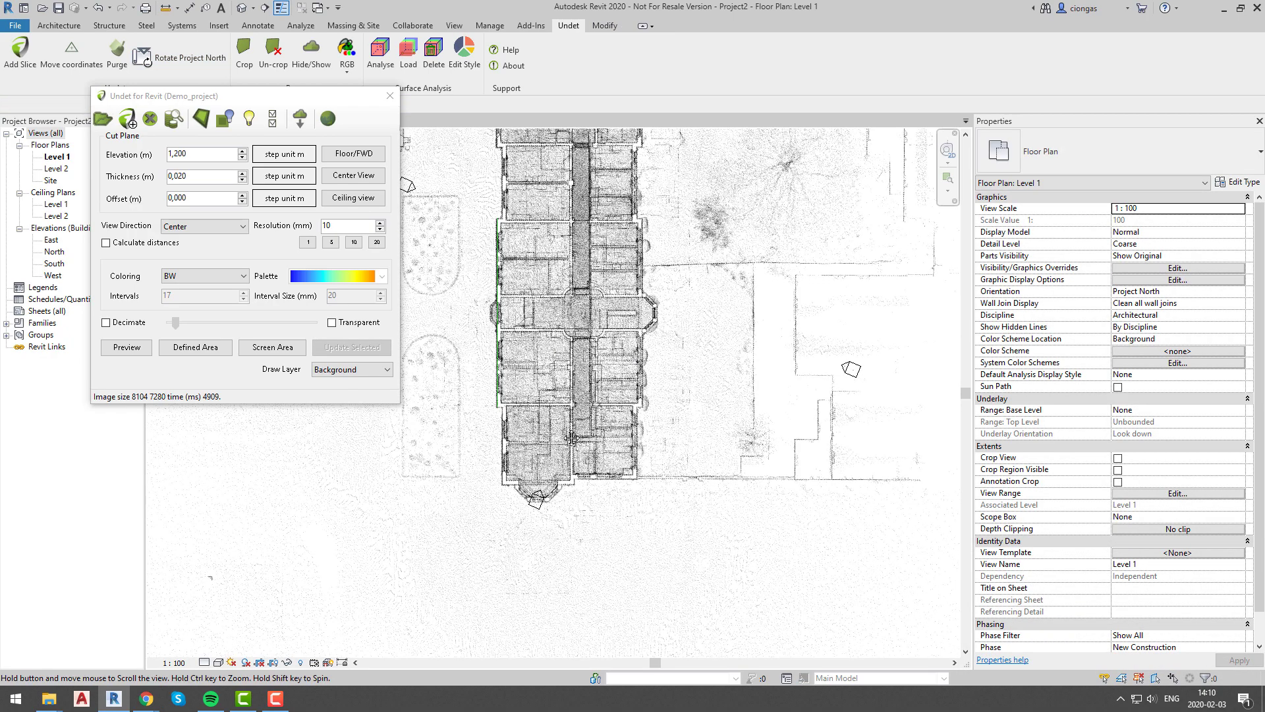
pyautogui.click(511, 361)
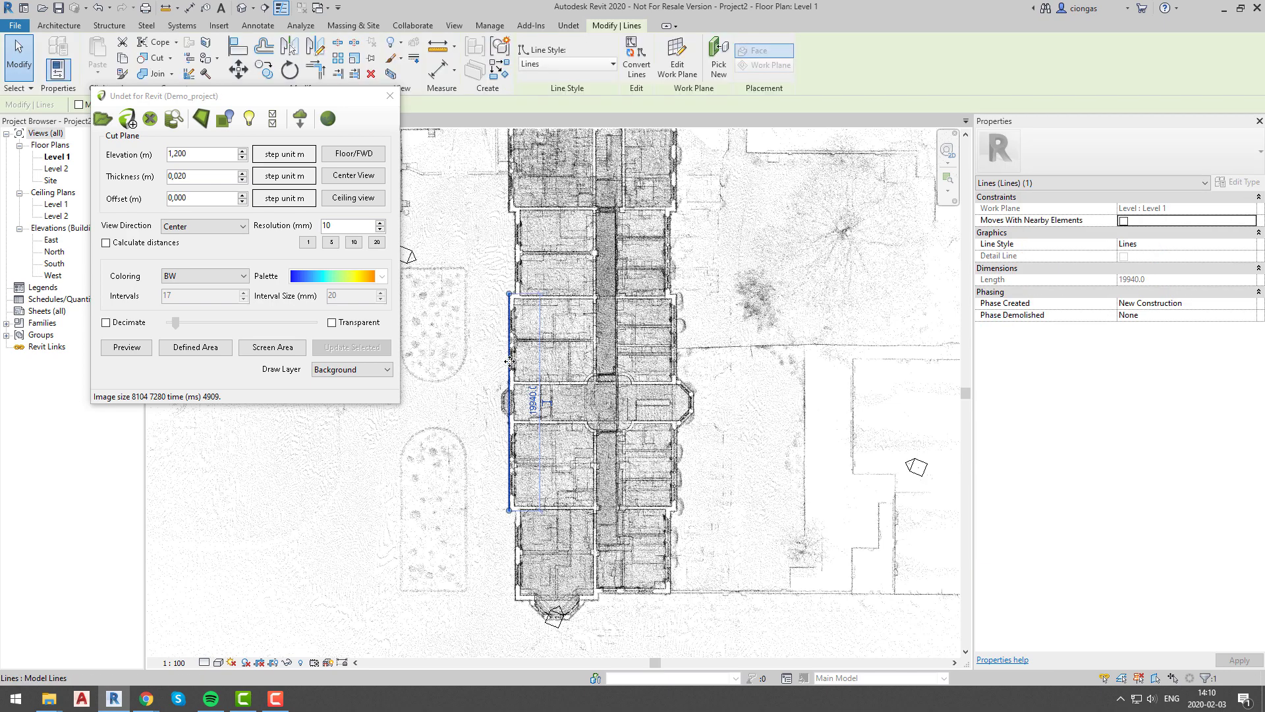
pyautogui.press('Escape')
# Draw a vertical section through the full length of the building and reduce its far clip offset to about 219 mm.
pyautogui.scroll(-3, 603, 408)
pyautogui.moveTo(604, 410); pyautogui.dragTo(607, 370, button='middle')
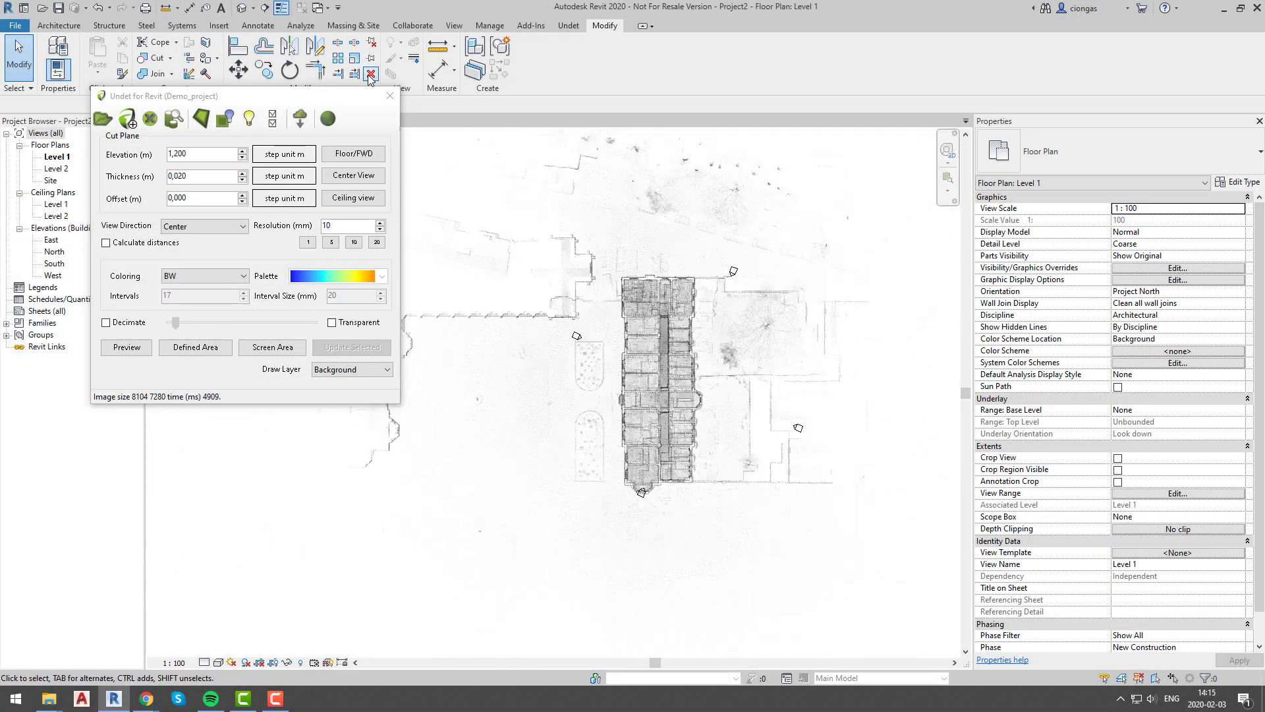
pyautogui.click(265, 8)
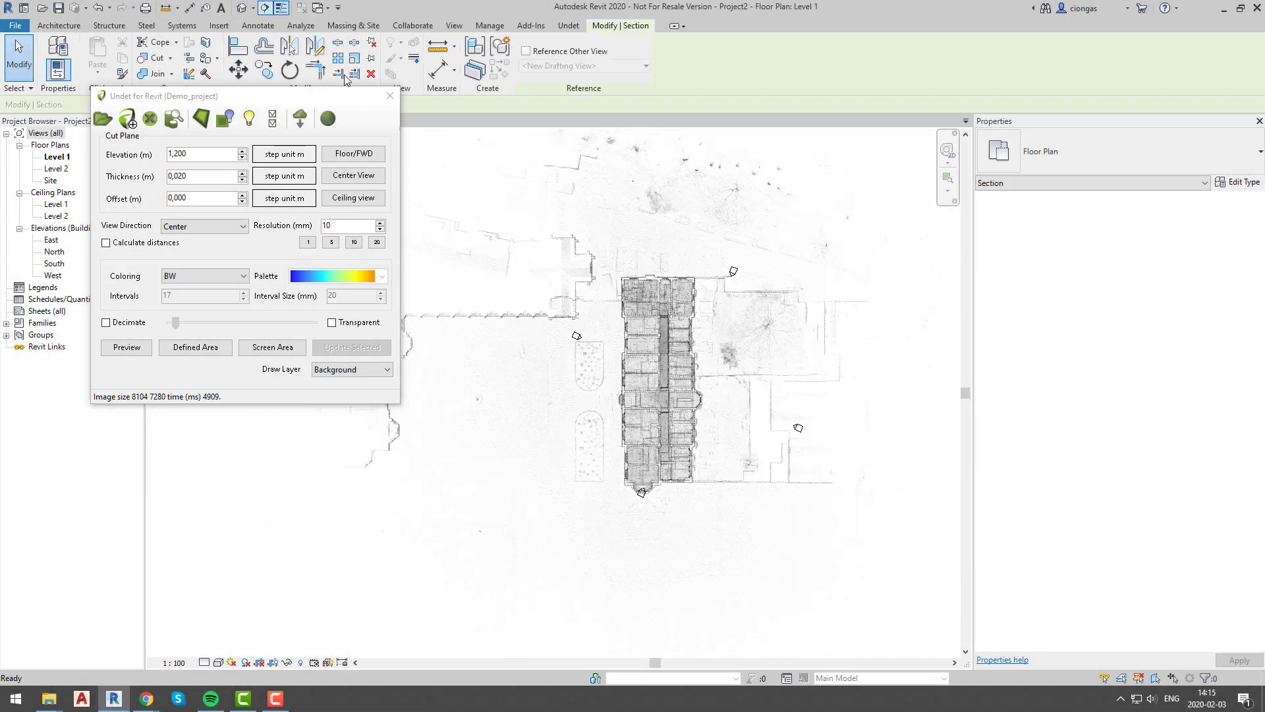
pyautogui.scroll(3, 635, 271)
pyautogui.click(654, 252)
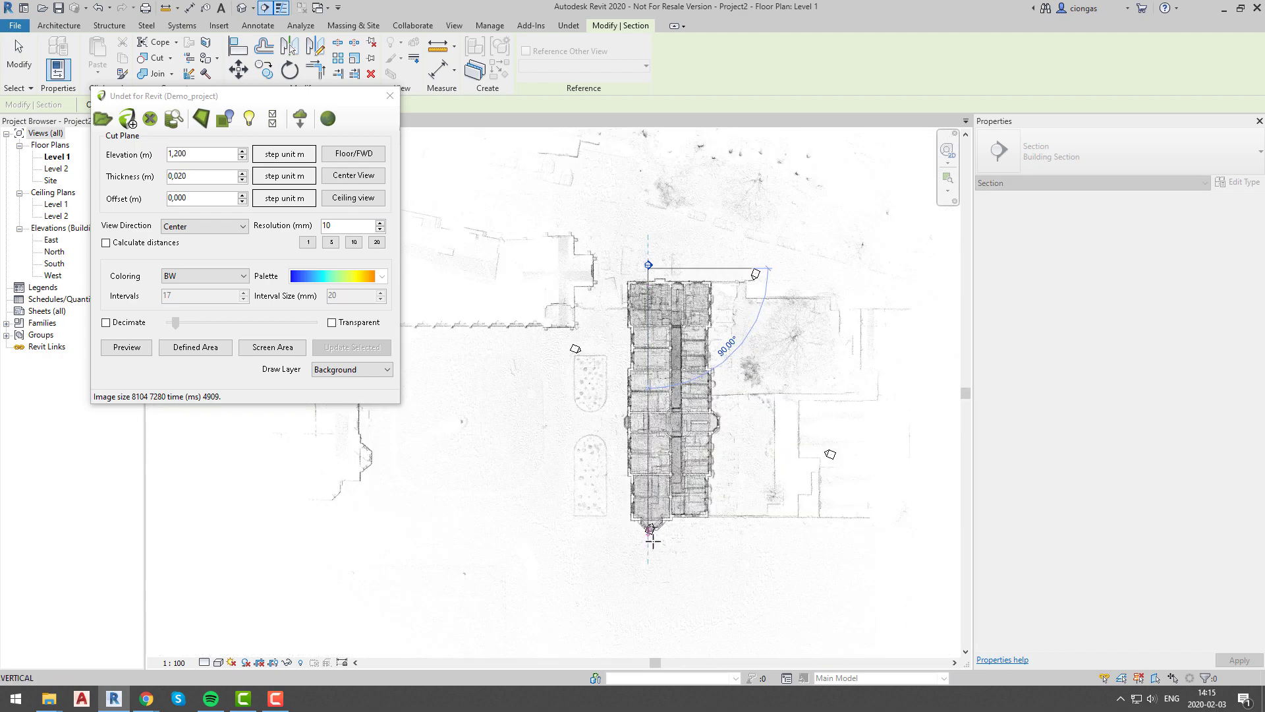
pyautogui.click(651, 565)
pyautogui.scroll(3, 659, 475)
pyautogui.moveTo(725, 478); pyautogui.dragTo(657, 480)
pyautogui.scroll(2, 656, 479)
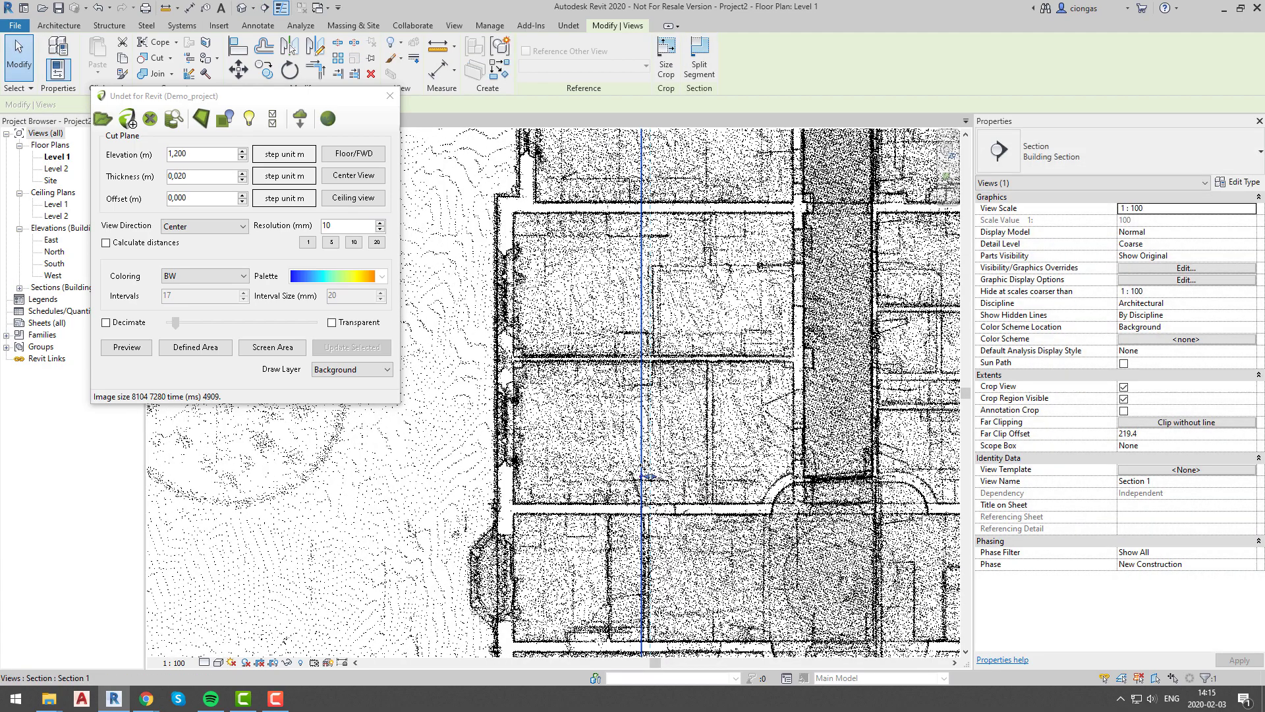
# Open the new section's view and preview the point cloud in it.
pyautogui.rightClick(643, 471)
pyautogui.click(709, 199)
pyautogui.scroll(-2, 706, 406)
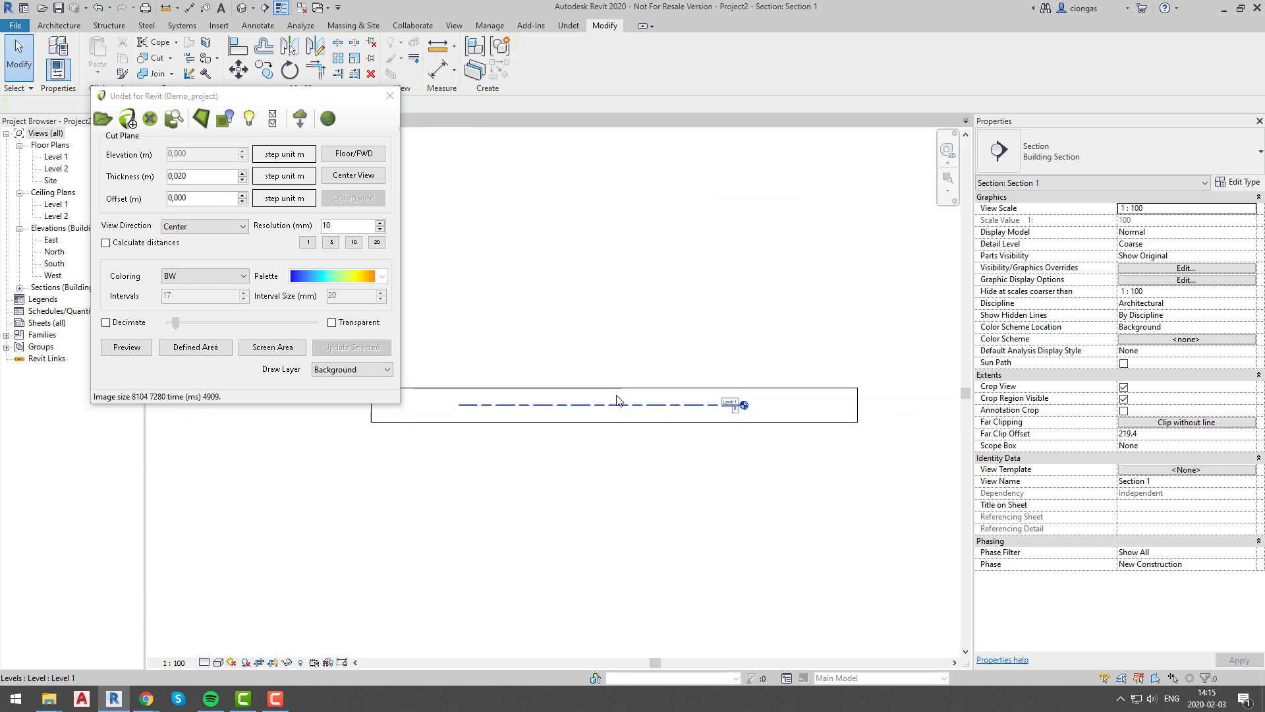
pyautogui.click(127, 348)
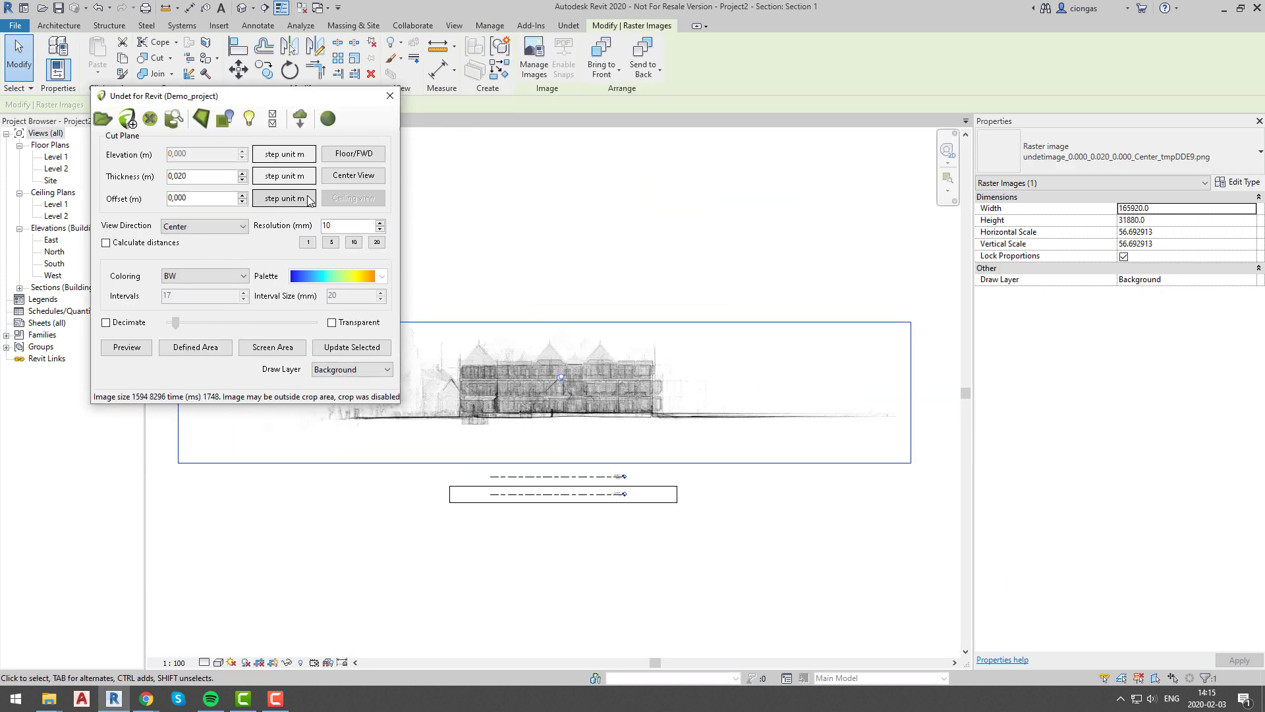
# Generate a defined-area slice over the building with Floor/FWD direction, 0,219 m thickness, 20 mm resolution and Intensity coloring.
pyautogui.click(354, 153)
pyautogui.click(242, 275)
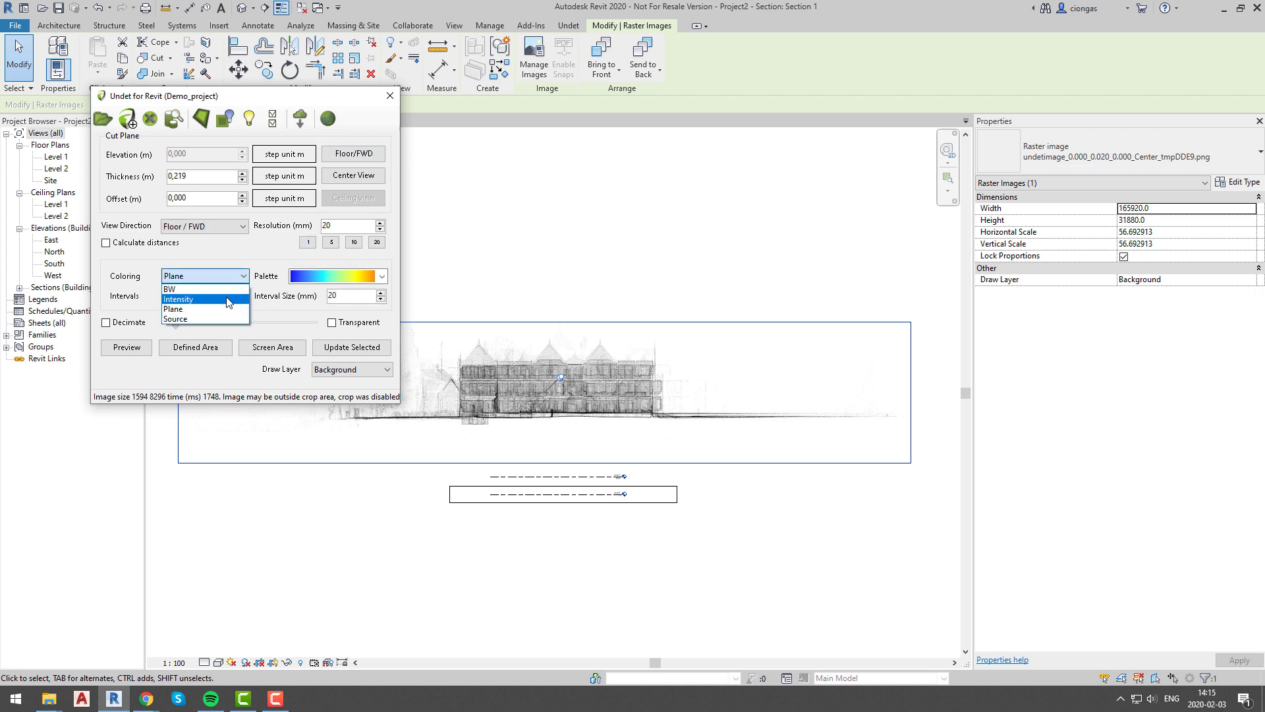
pyautogui.click(184, 292)
pyautogui.click(196, 347)
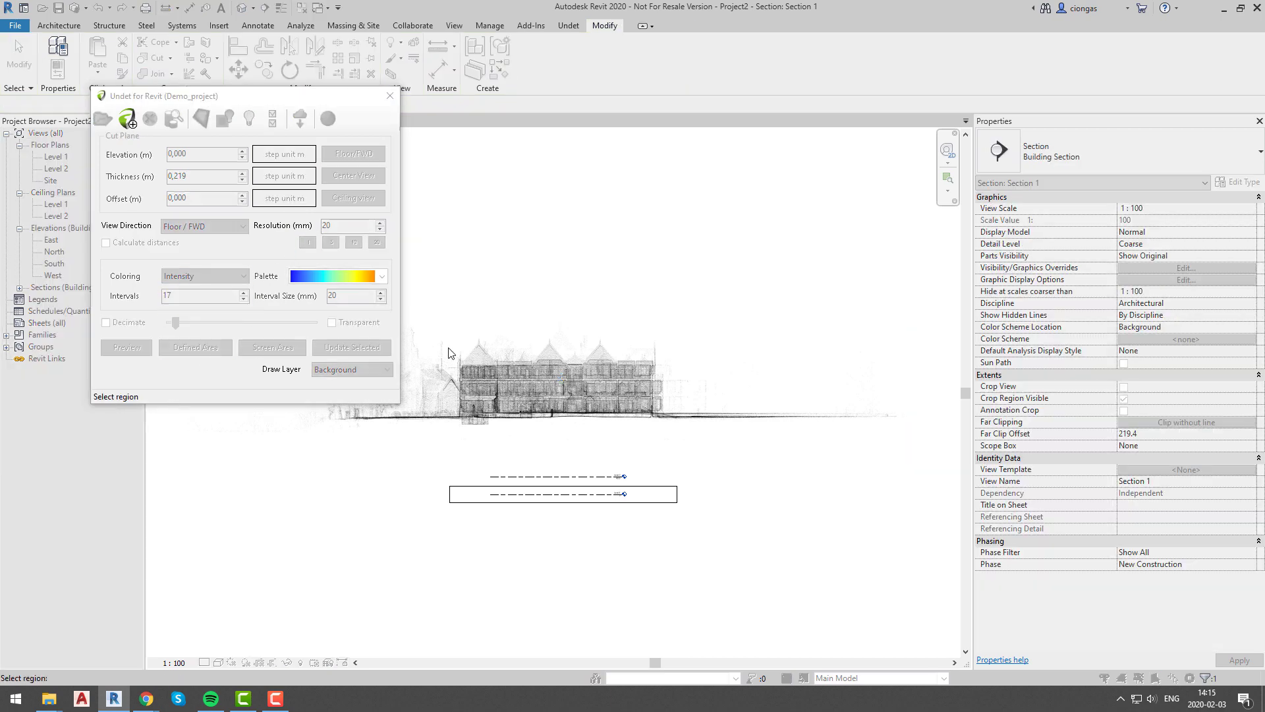
pyautogui.click(618, 412)
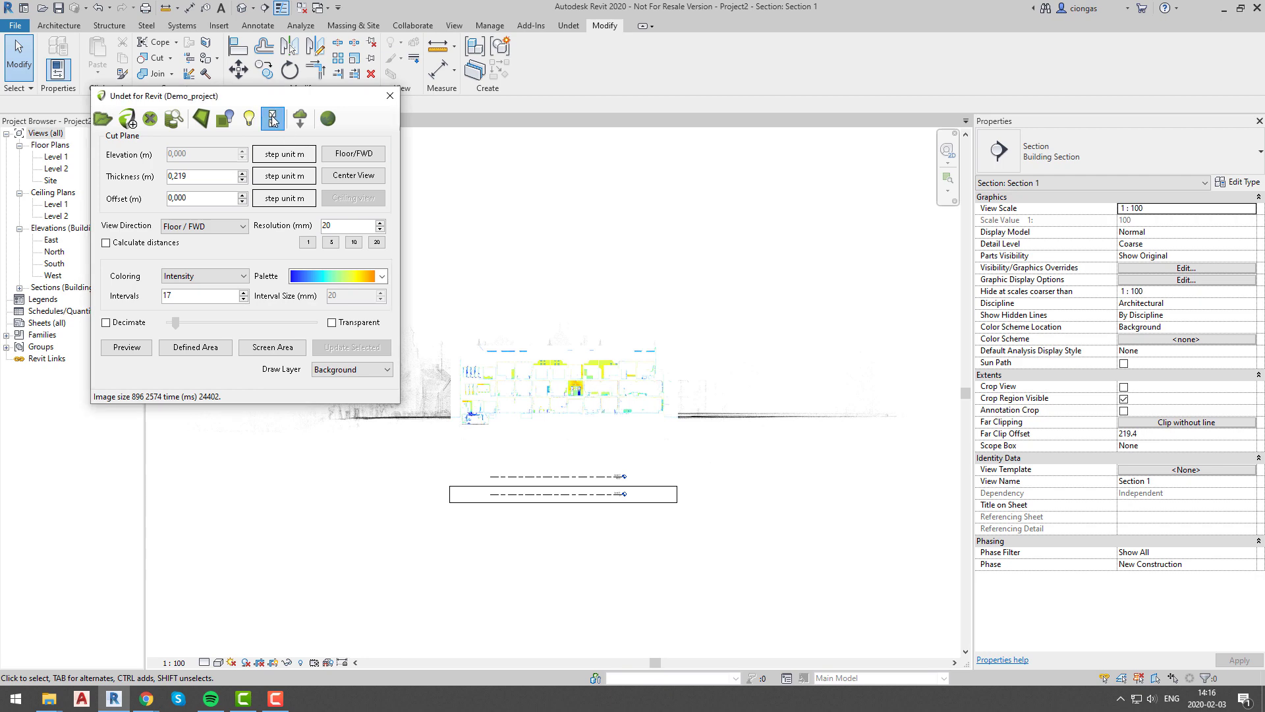
# Move the Level 1 and Level 2 lines up onto the scanned building, with Level 1 at about 18639 mm.
pyautogui.click(273, 117)
pyautogui.click(715, 264)
pyautogui.click(740, 212)
pyautogui.moveTo(637, 528); pyautogui.dragTo(675, 407)
pyautogui.scroll(-5, 652, 428)
pyautogui.click(652, 429)
pyautogui.scroll(4, 653, 429)
pyautogui.click(602, 494)
pyautogui.keyDown('ctrl'); pyautogui.click(599, 475); pyautogui.keyUp('ctrl')
pyautogui.scroll(7, 661, 386)
pyautogui.scroll(-3, 687, 454)
# Nudge Level 2 down onto the scanned upper floor surface, to an elevation of about 22534 mm.
pyautogui.click(644, 433)
pyautogui.scroll(6, 643, 435)
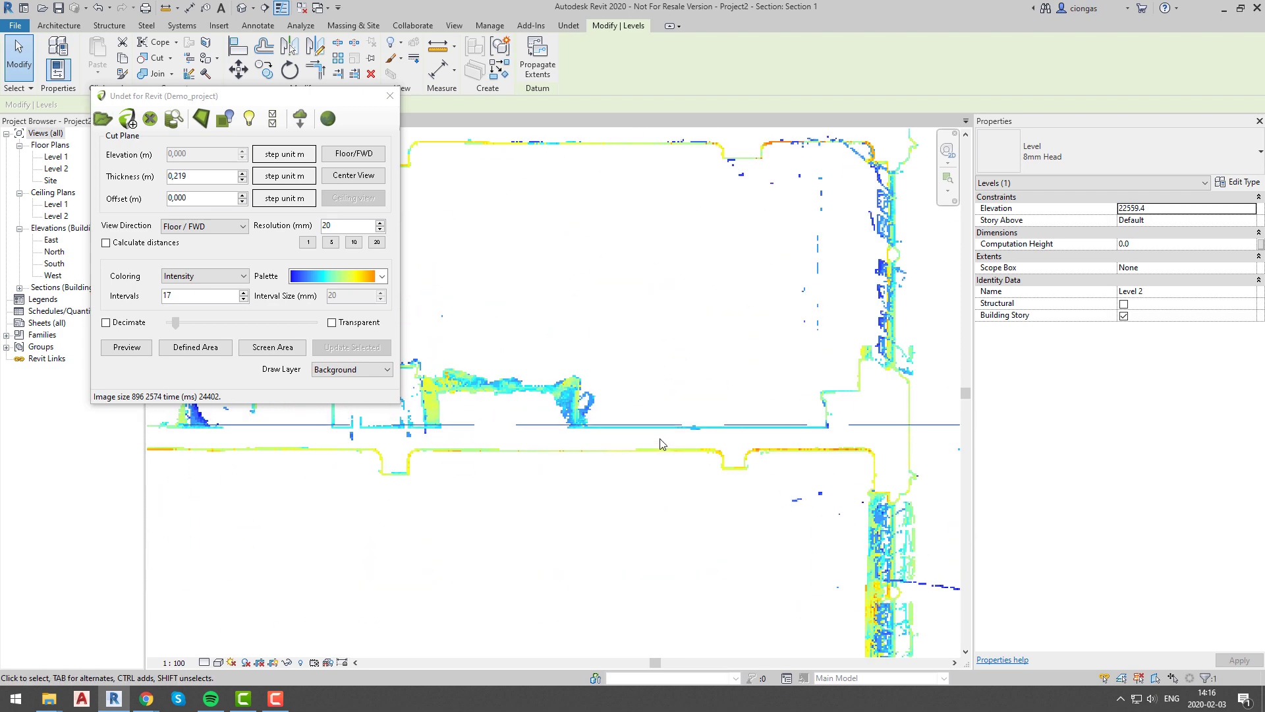
pyautogui.press('Down')
pyautogui.scroll(3, 662, 438)
pyautogui.scroll(-7, 664, 433)
pyautogui.scroll(2, 662, 530)
pyautogui.scroll(-4, 661, 517)
pyautogui.click(714, 483)
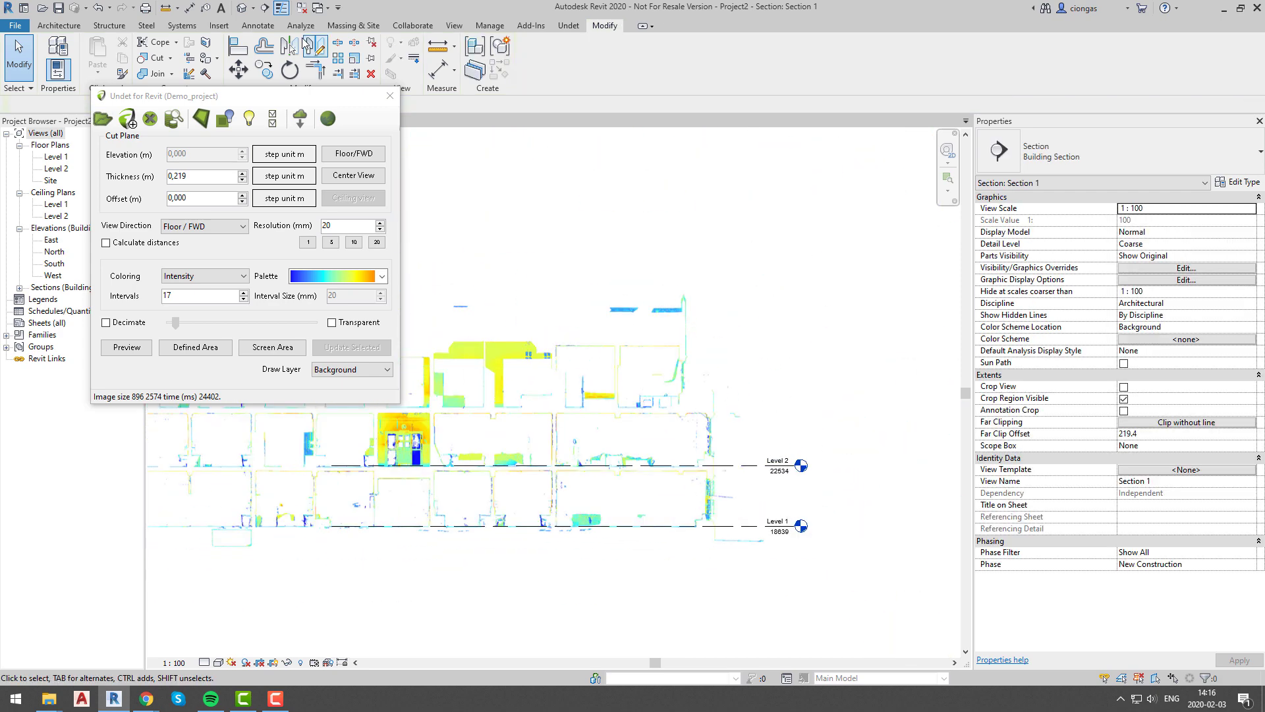
# Place a third level on the next scanned floor above Level 2, at about 26334 mm elevation.
pyautogui.press('l')
pyautogui.press('l')
pyautogui.moveTo(336, 419); pyautogui.dragTo(404, 493, button='middle')
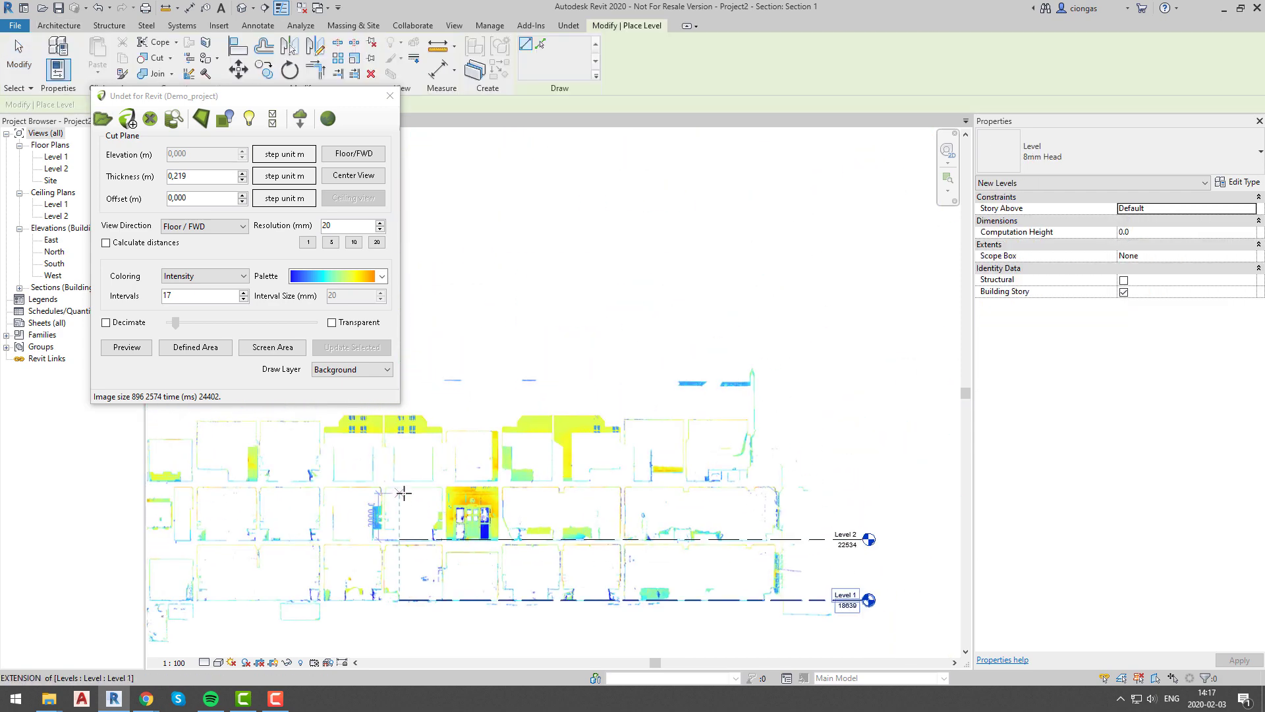
pyautogui.scroll(2, 404, 493)
pyautogui.click(397, 481)
pyautogui.scroll(-6, 445, 488)
pyautogui.scroll(3, 608, 483)
pyautogui.click(607, 491)
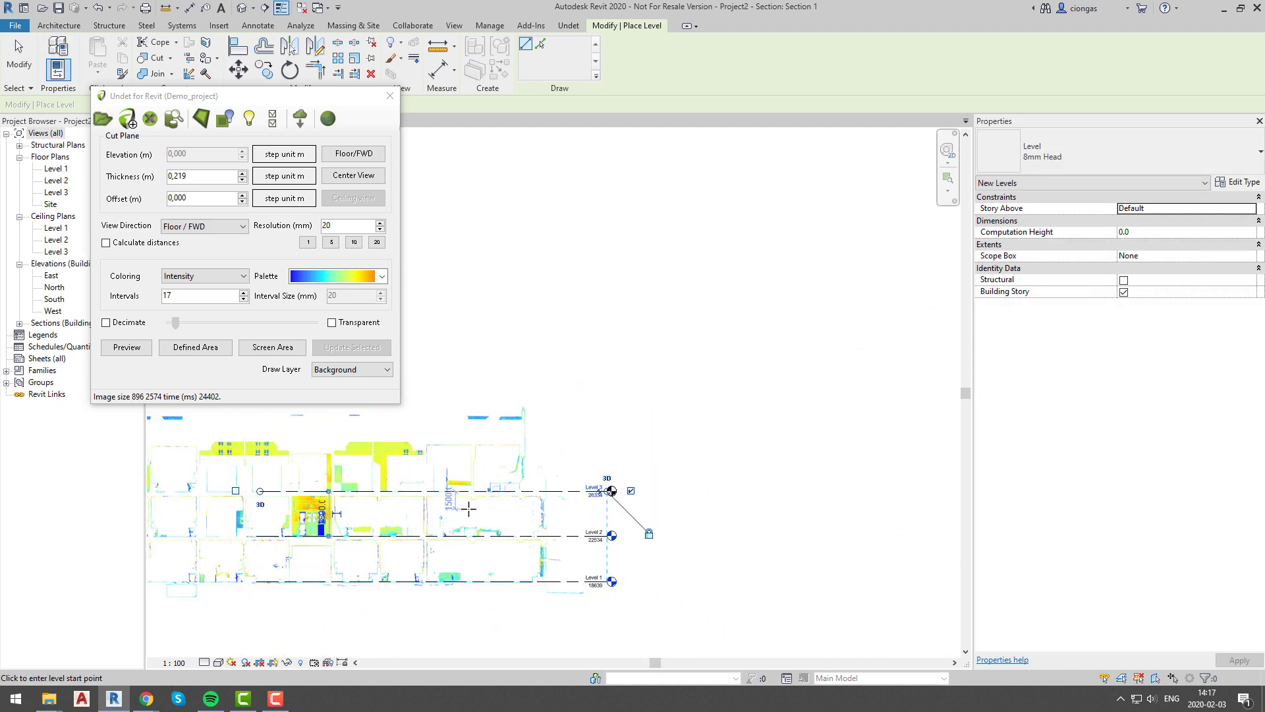
pyautogui.press('Escape')
pyautogui.press('Escape')
# Extend the free ends of the aligned level lines across the full length of the scanned building in Section 1.
pyautogui.scroll(2, 342, 505)
pyautogui.moveTo(342, 505); pyautogui.dragTo(505, 473, button='middle')
pyautogui.click(471, 450)
pyautogui.click(455, 528)
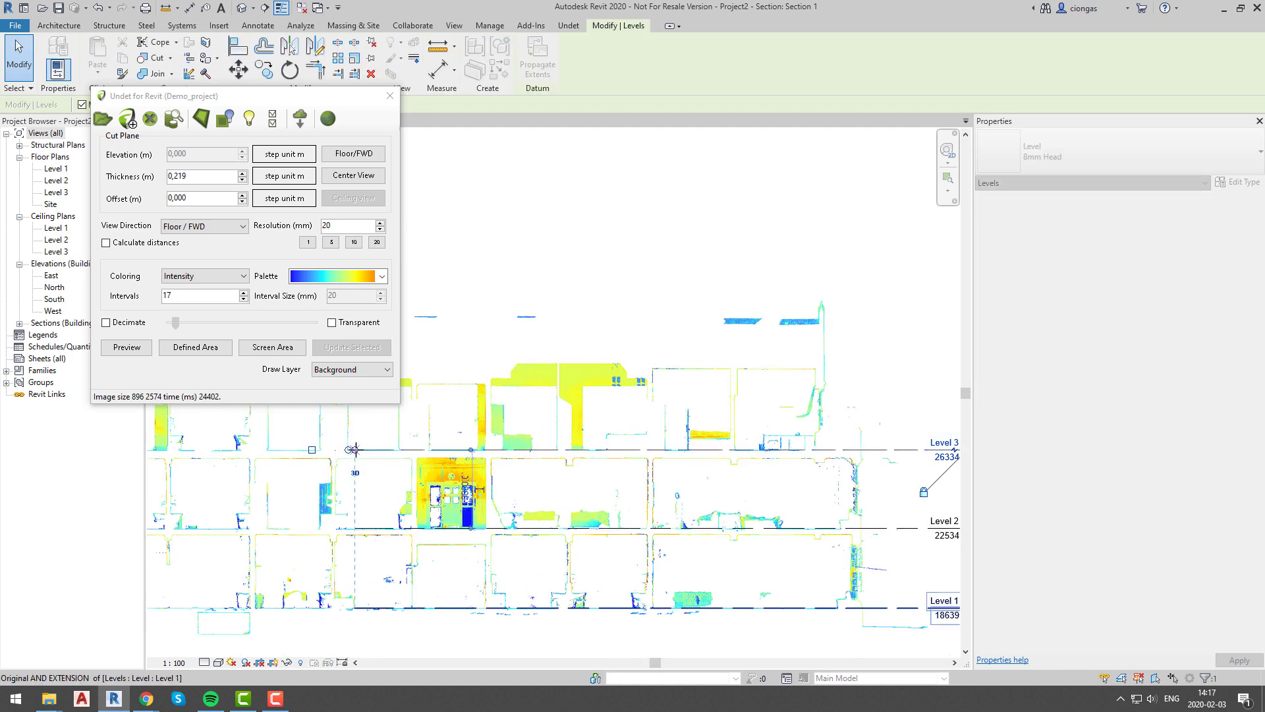
pyautogui.scroll(-4, 258, 531)
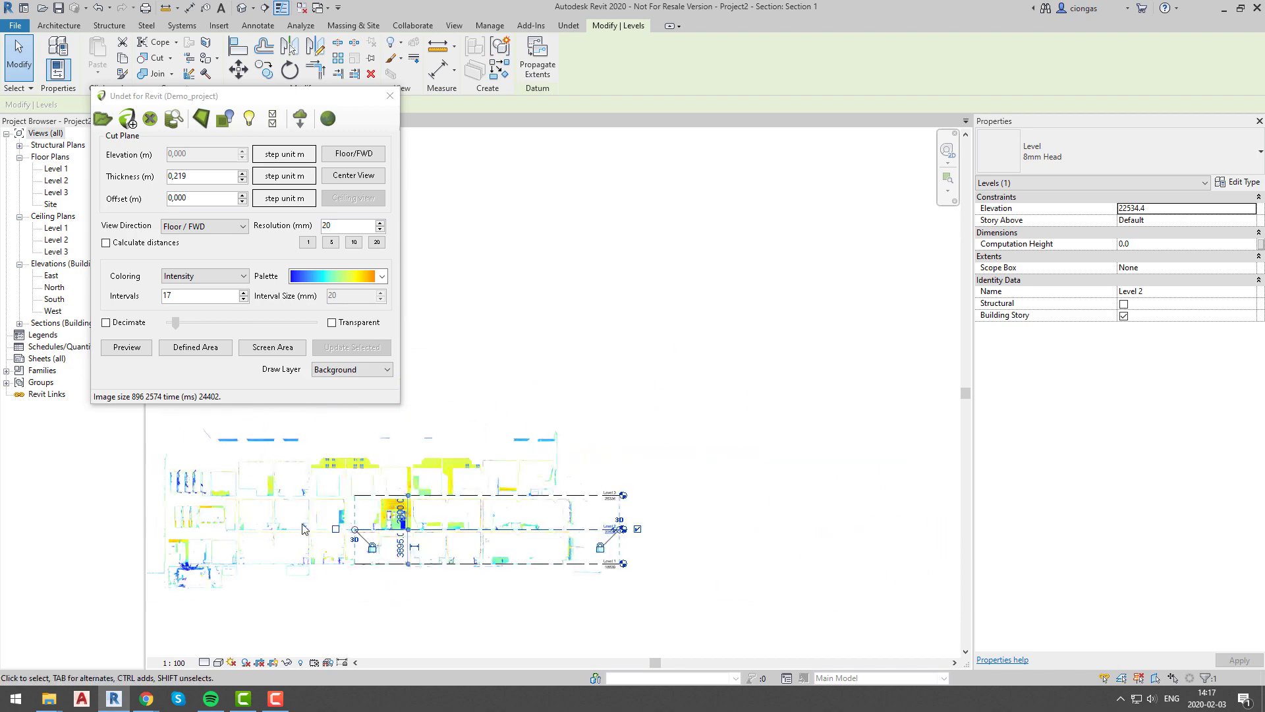
pyautogui.moveTo(258, 531); pyautogui.dragTo(189, 528)
pyautogui.press('Escape')
# Nudge Level 3 up onto the scanned floor surface, to an elevation of 26354.4 mm.
pyautogui.scroll(7, 508, 538)
pyautogui.moveTo(466, 492); pyautogui.dragTo(825, 634, button='middle')
pyautogui.scroll(3, 583, 487)
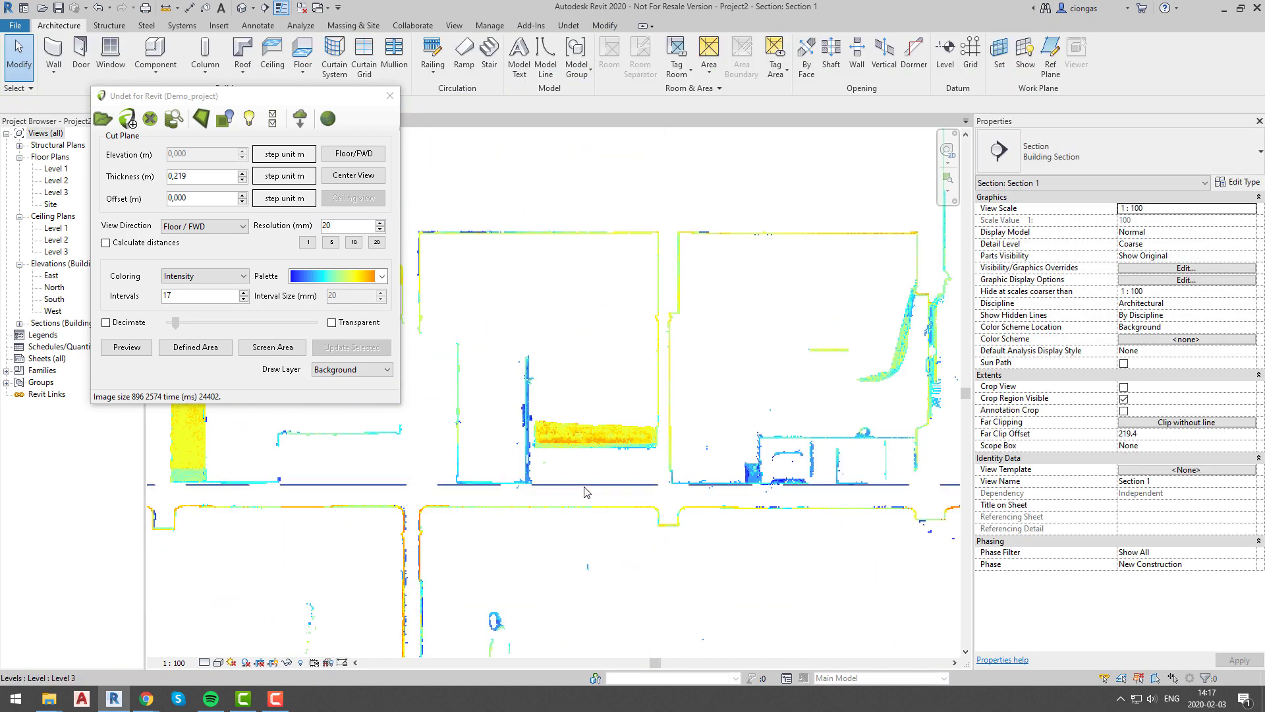
pyautogui.scroll(5, 458, 484)
pyautogui.click(465, 481)
pyautogui.press('Up')
pyautogui.scroll(-8, 465, 481)
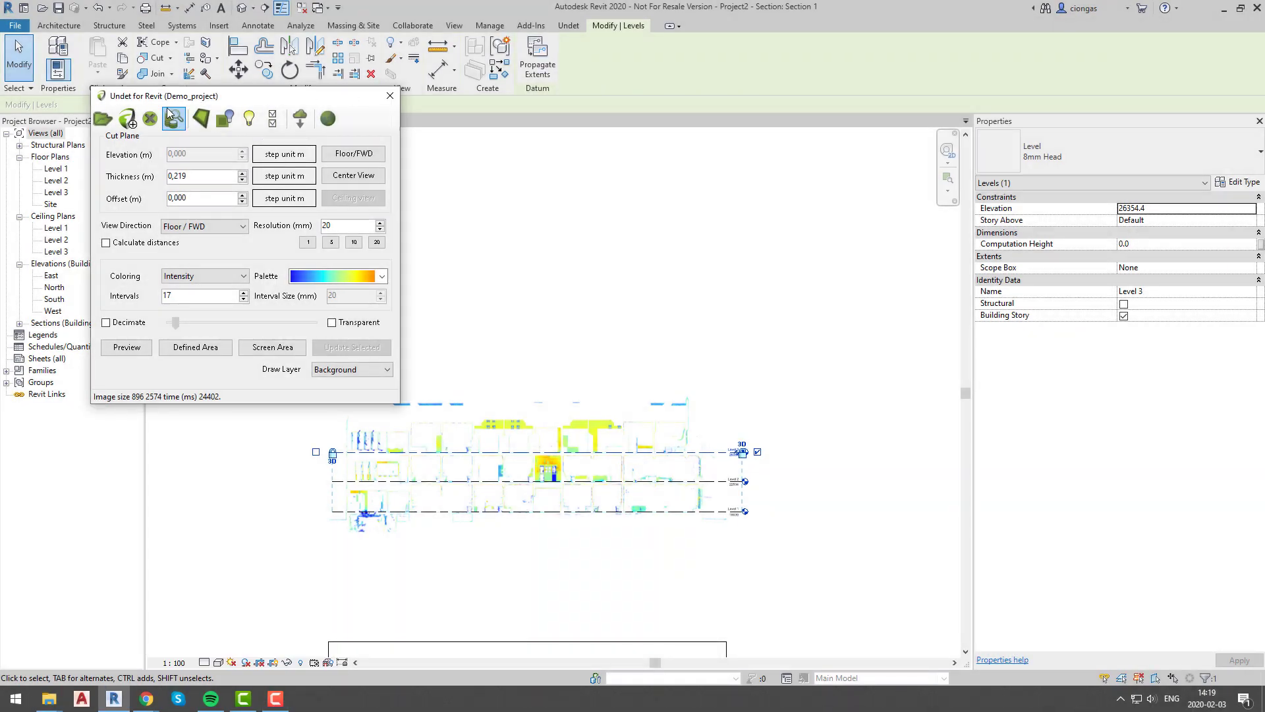
# In the Level 1 floor plan, generate a defined-area Floor/FWD slice over the building with 1,200 m thickness, 20 mm resolution and Intensity coloring.
pyautogui.doubleClick(55, 169)
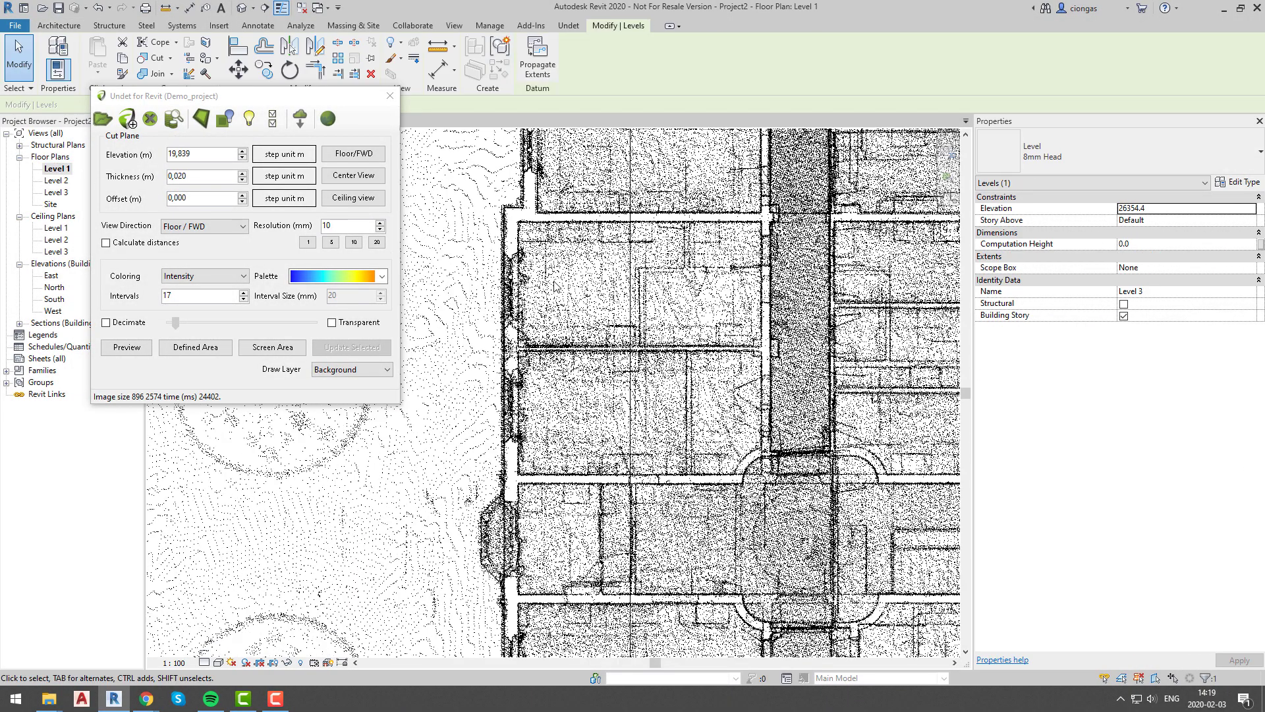
pyautogui.scroll(-5, 561, 292)
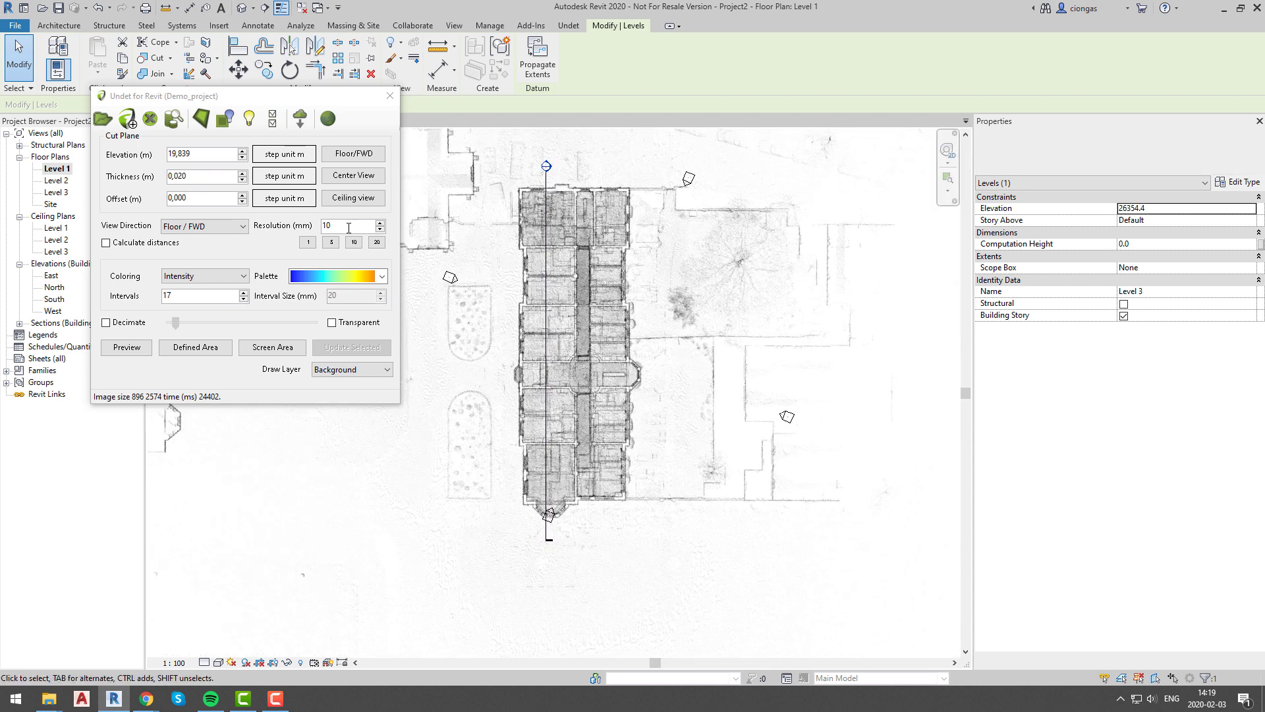
pyautogui.click(349, 162)
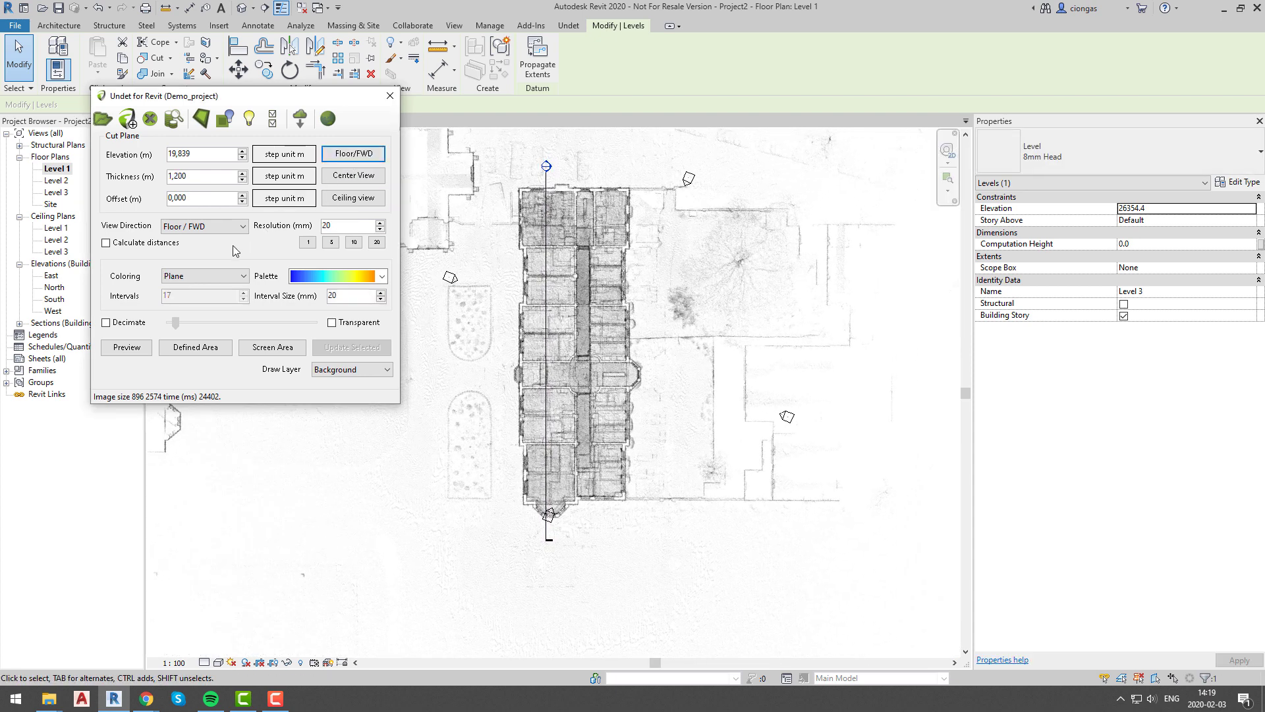
pyautogui.click(244, 281)
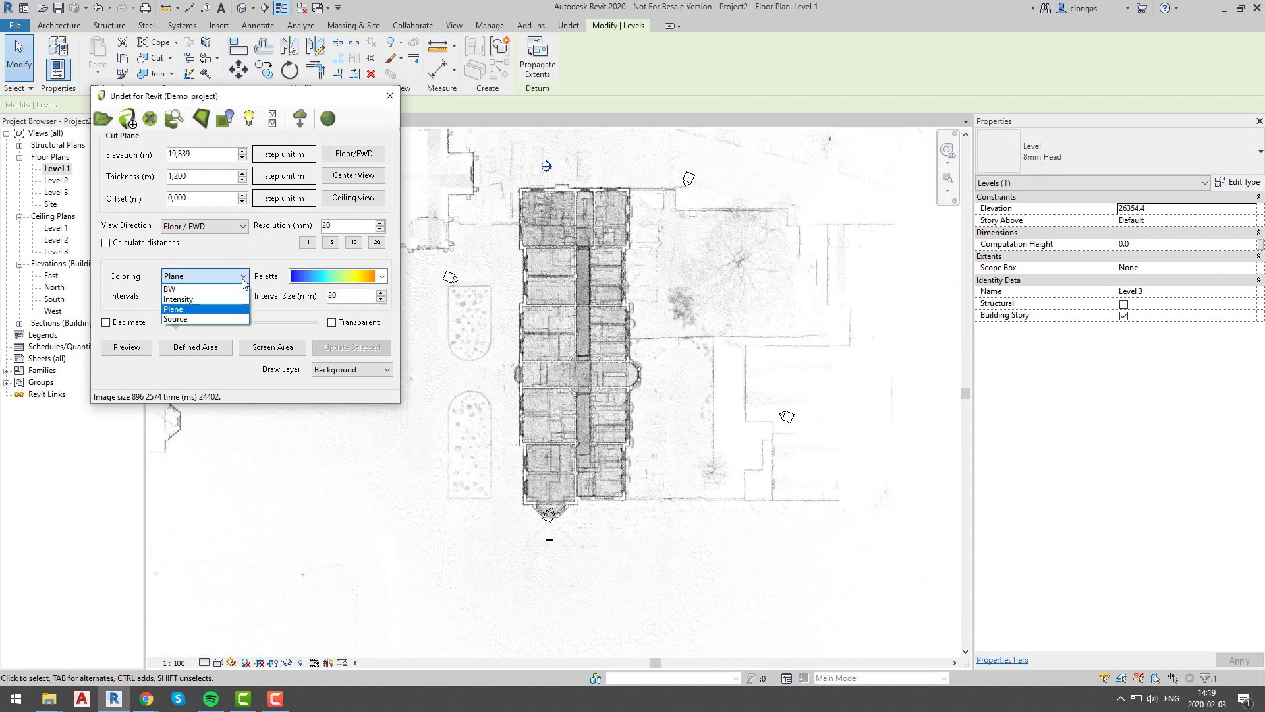
pyautogui.click(216, 300)
pyautogui.click(176, 351)
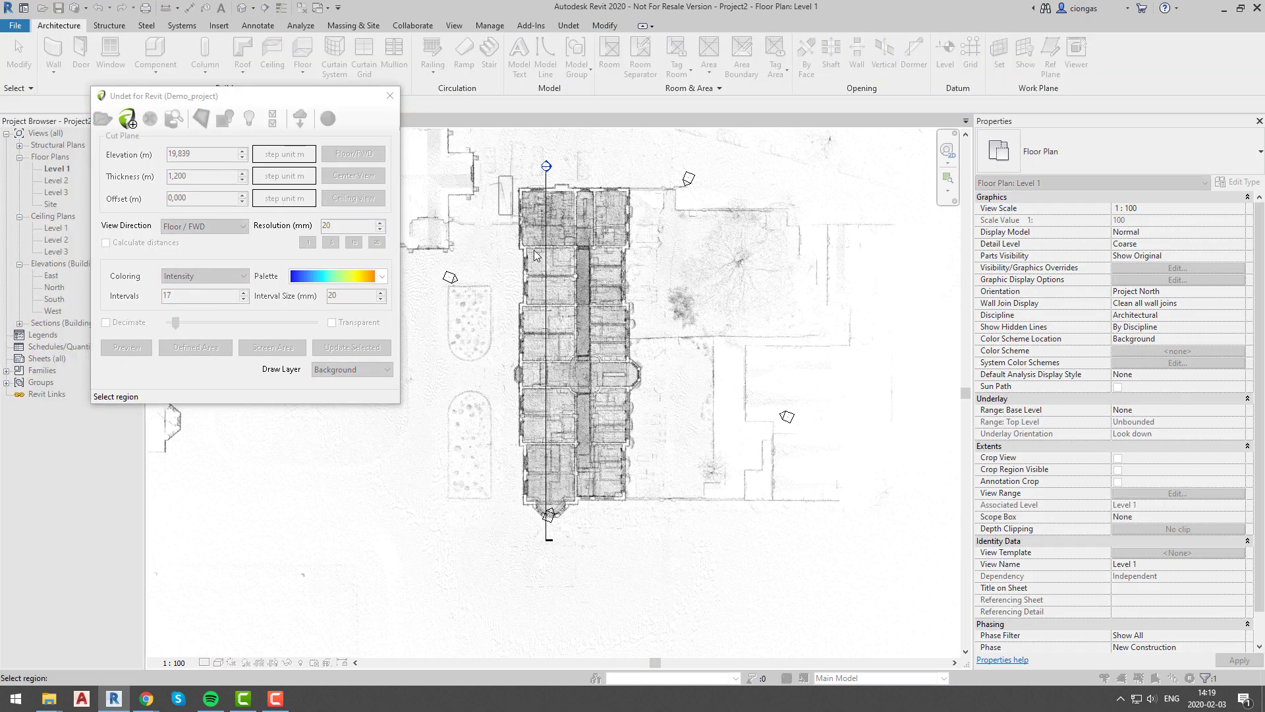
pyautogui.moveTo(603, 342); pyautogui.dragTo(658, 532)
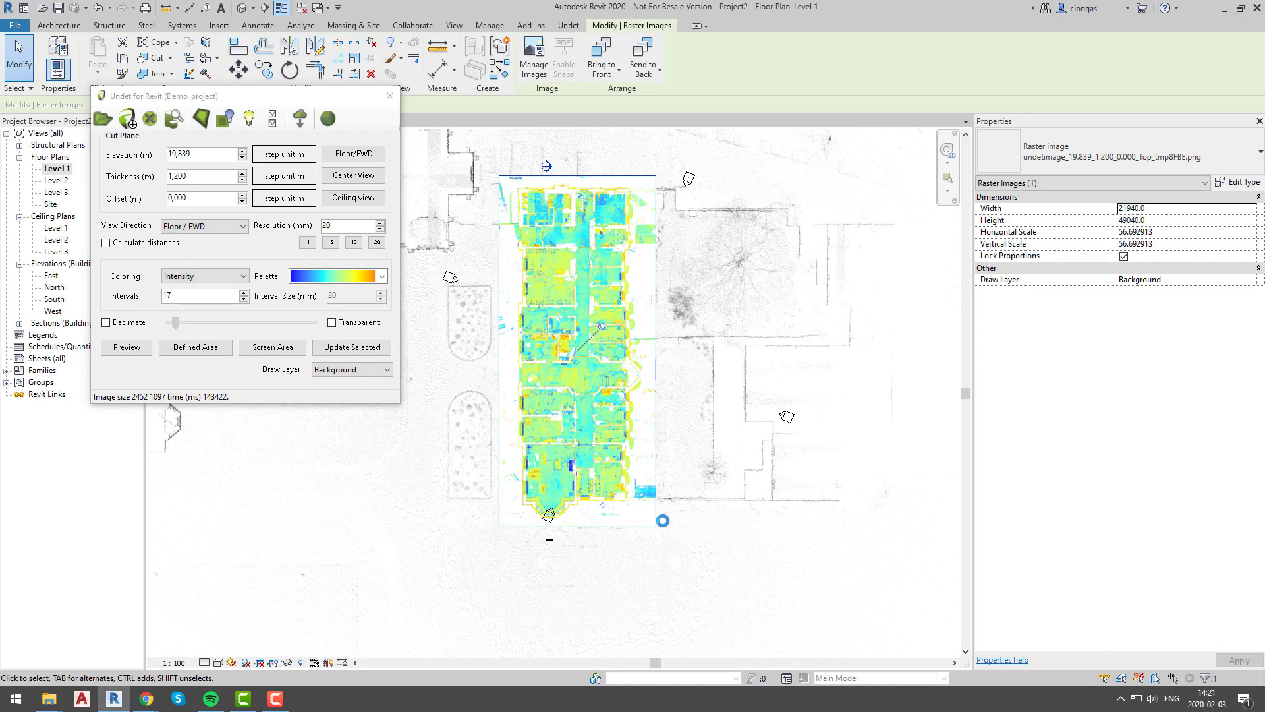
# Generate a defined-area slice over the building with the Center View preset: 0,070 m thickness, 5 mm resolution, BW coloring and transparent background.
pyautogui.scroll(2, 614, 458)
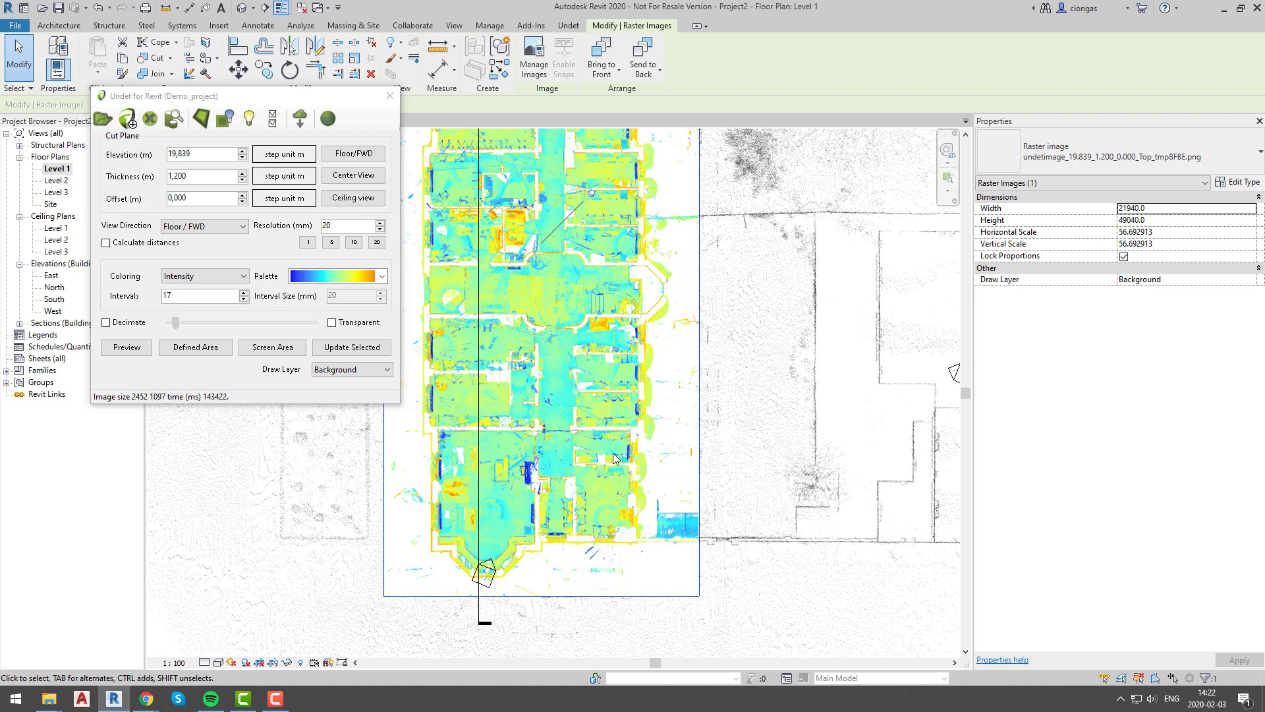
pyautogui.scroll(4, 599, 414)
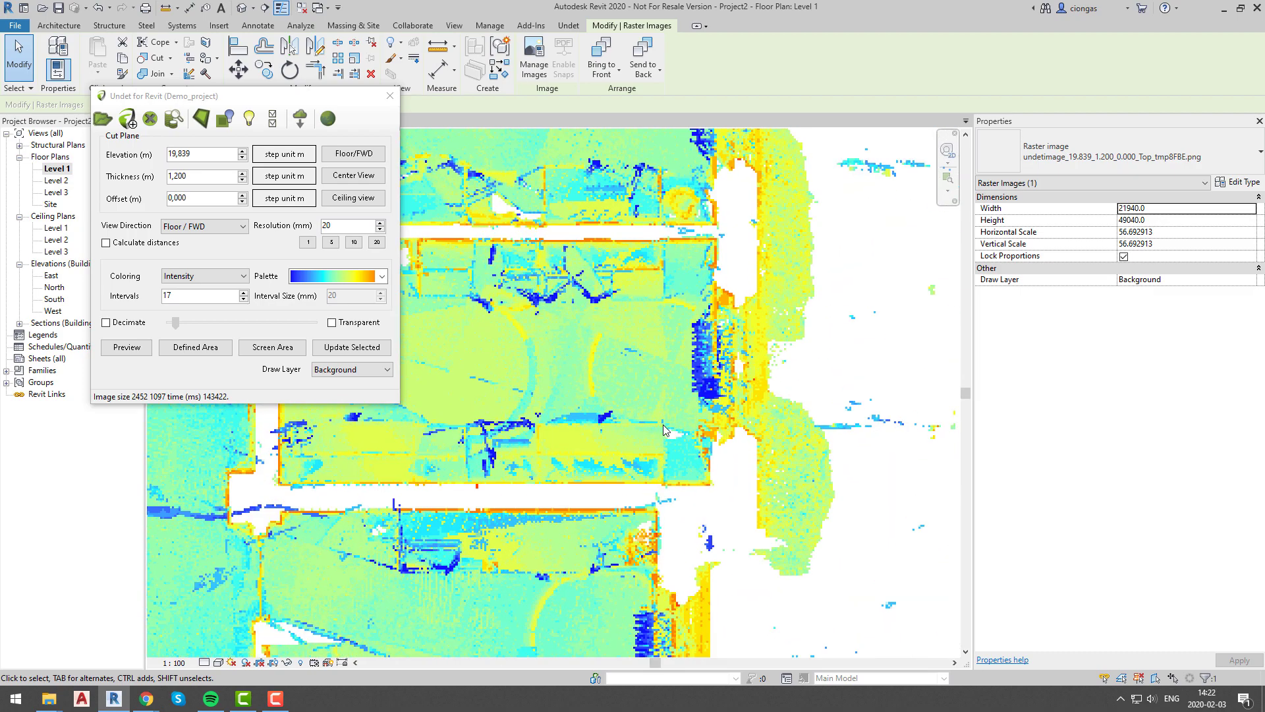
pyautogui.scroll(-5, 667, 428)
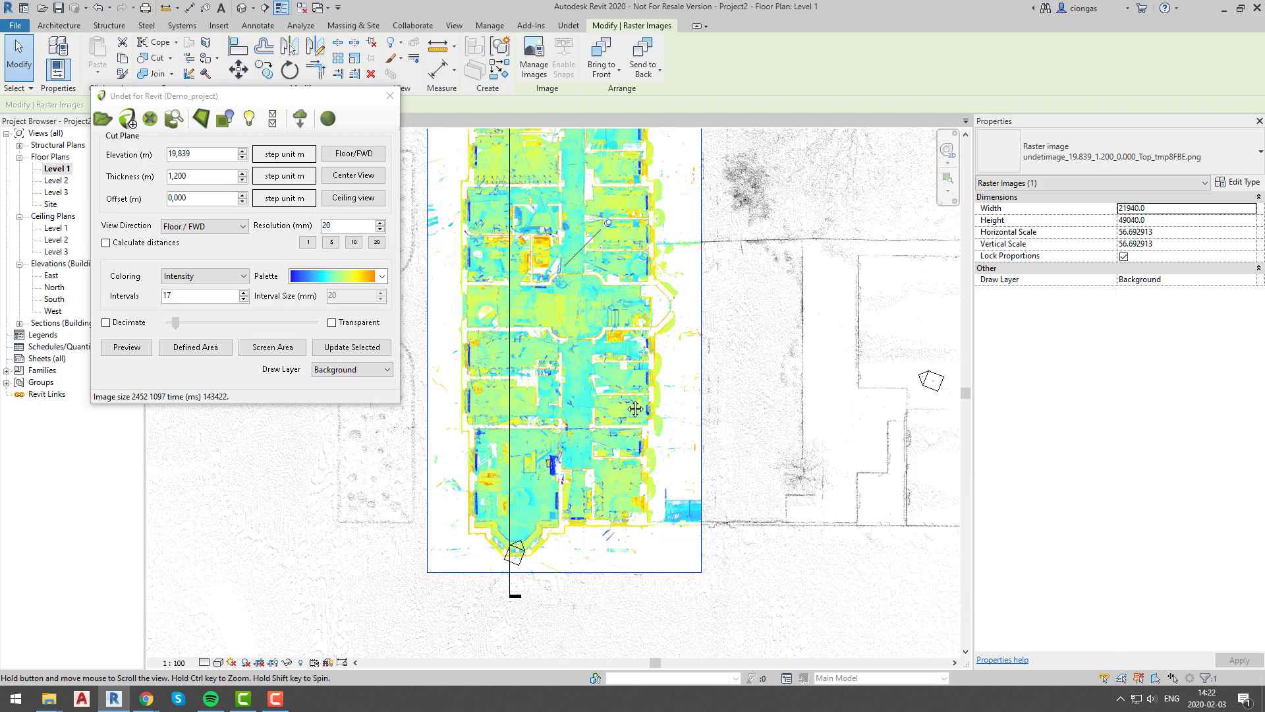
pyautogui.moveTo(653, 418); pyautogui.dragTo(647, 508, button='middle')
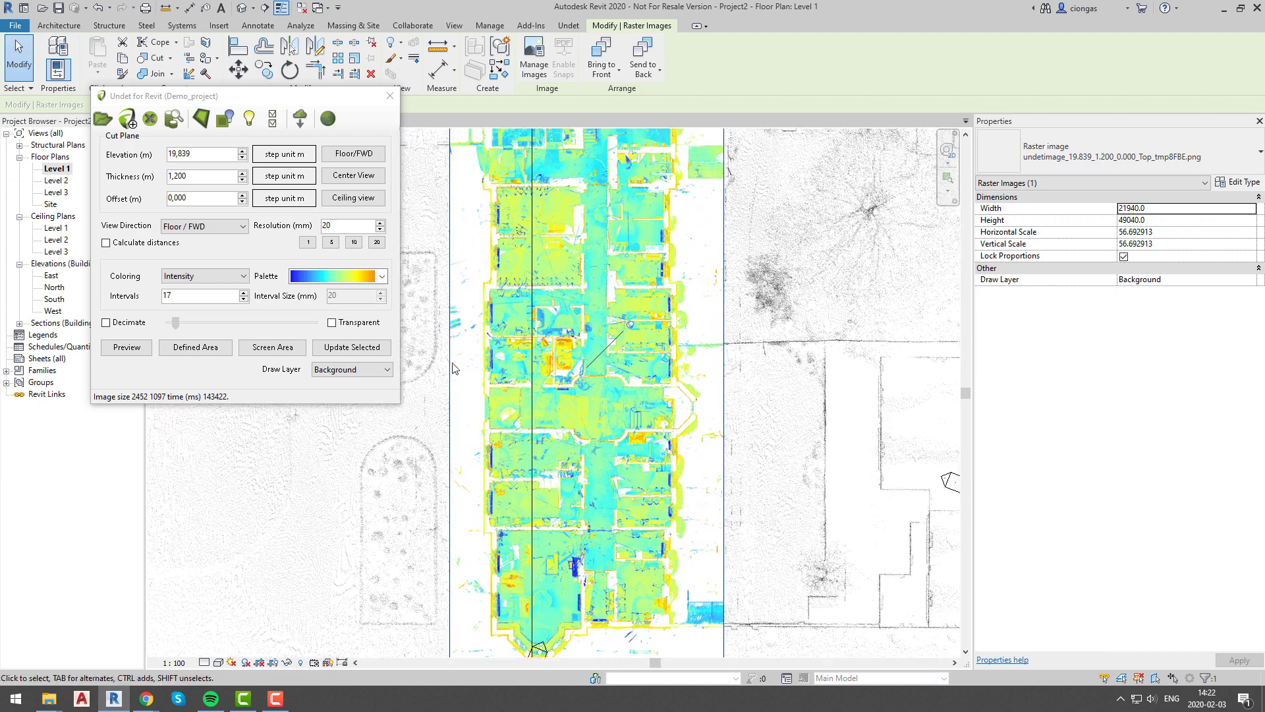
pyautogui.click(239, 227)
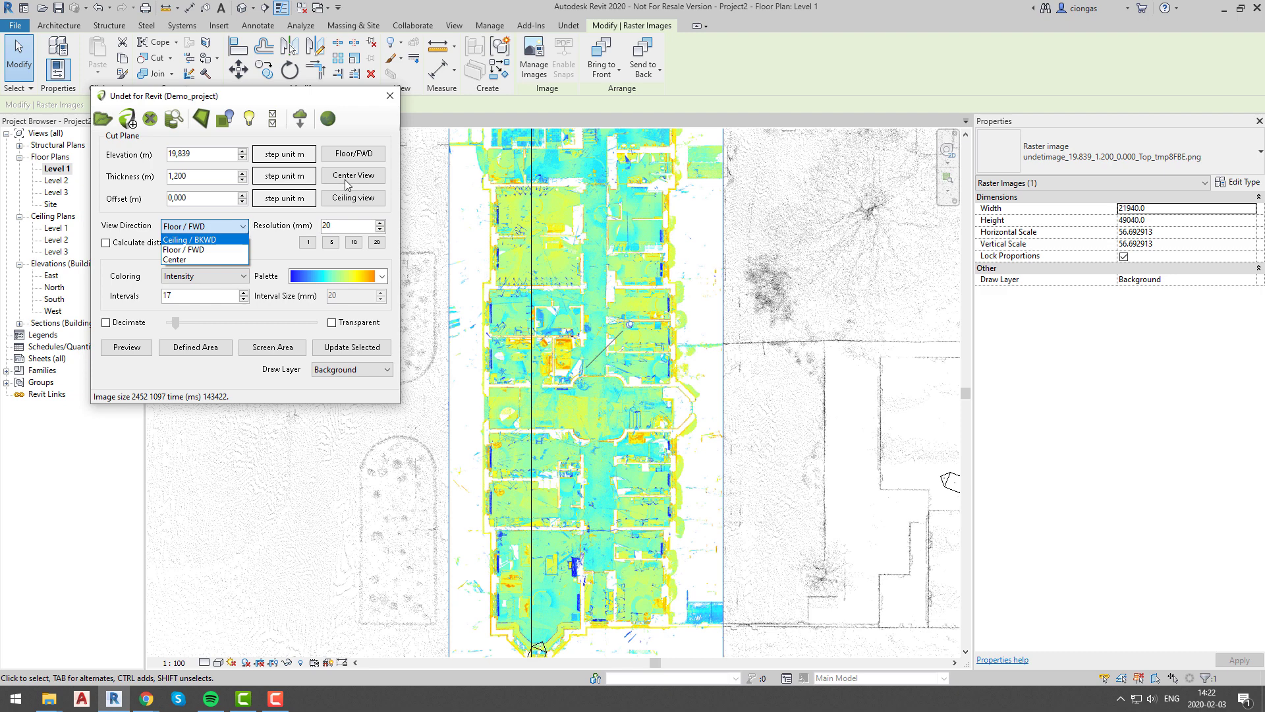
pyautogui.click(304, 184)
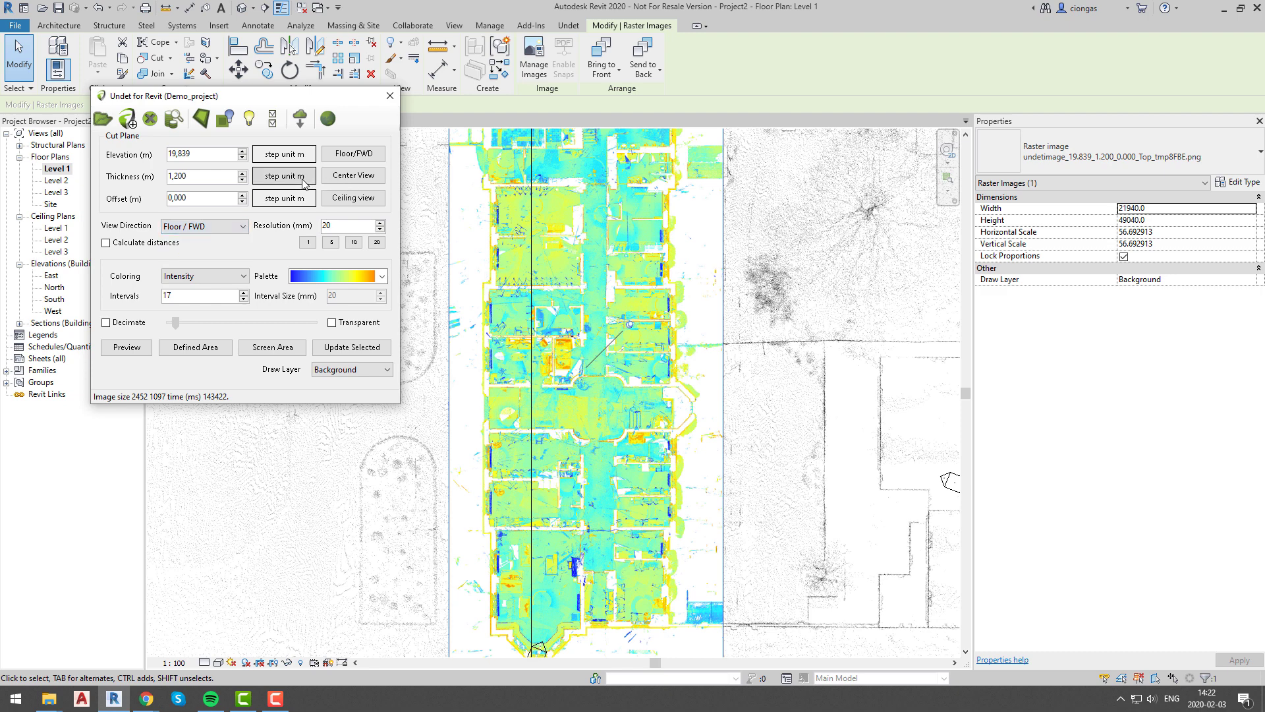
pyautogui.click(239, 227)
pyautogui.click(223, 259)
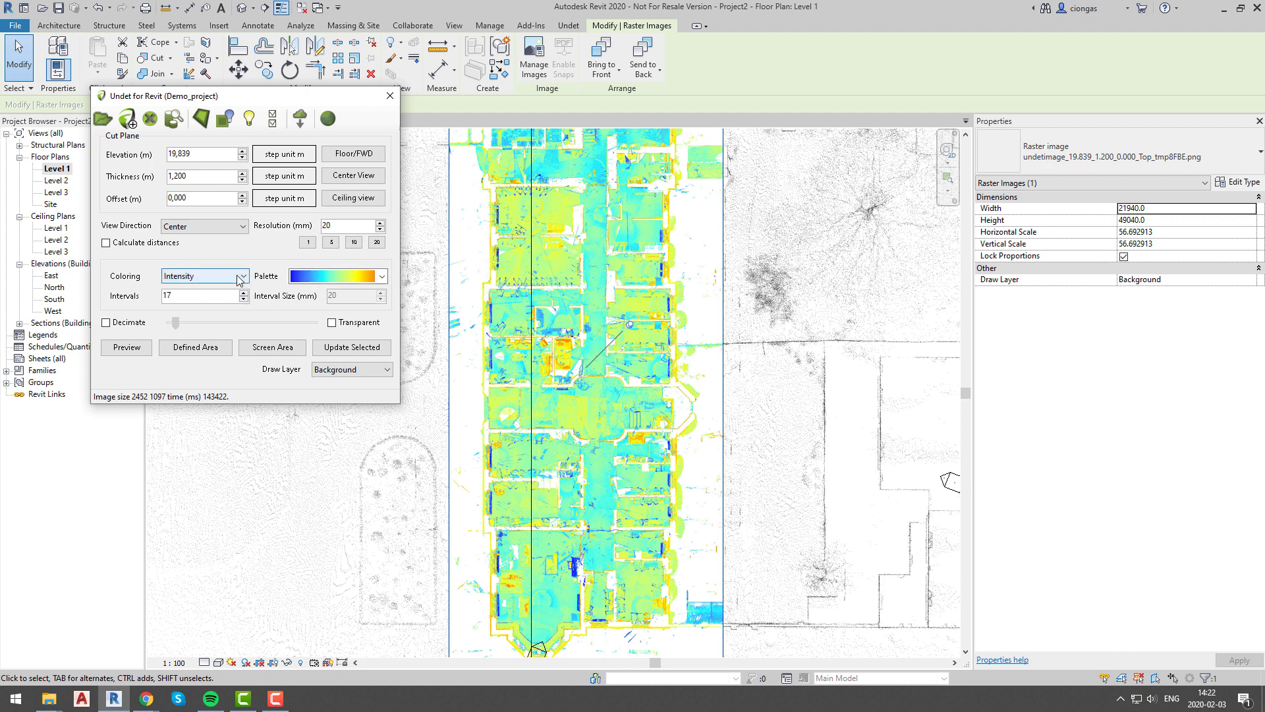
pyautogui.click(232, 230)
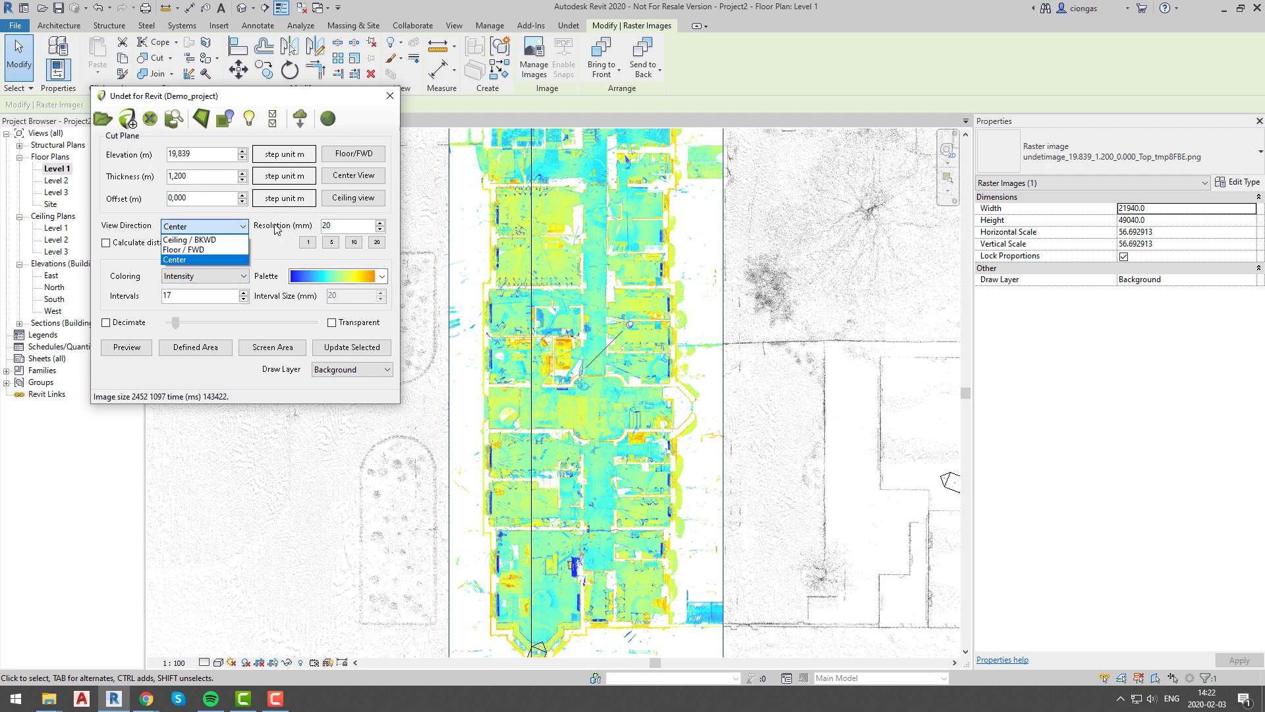
pyautogui.click(354, 176)
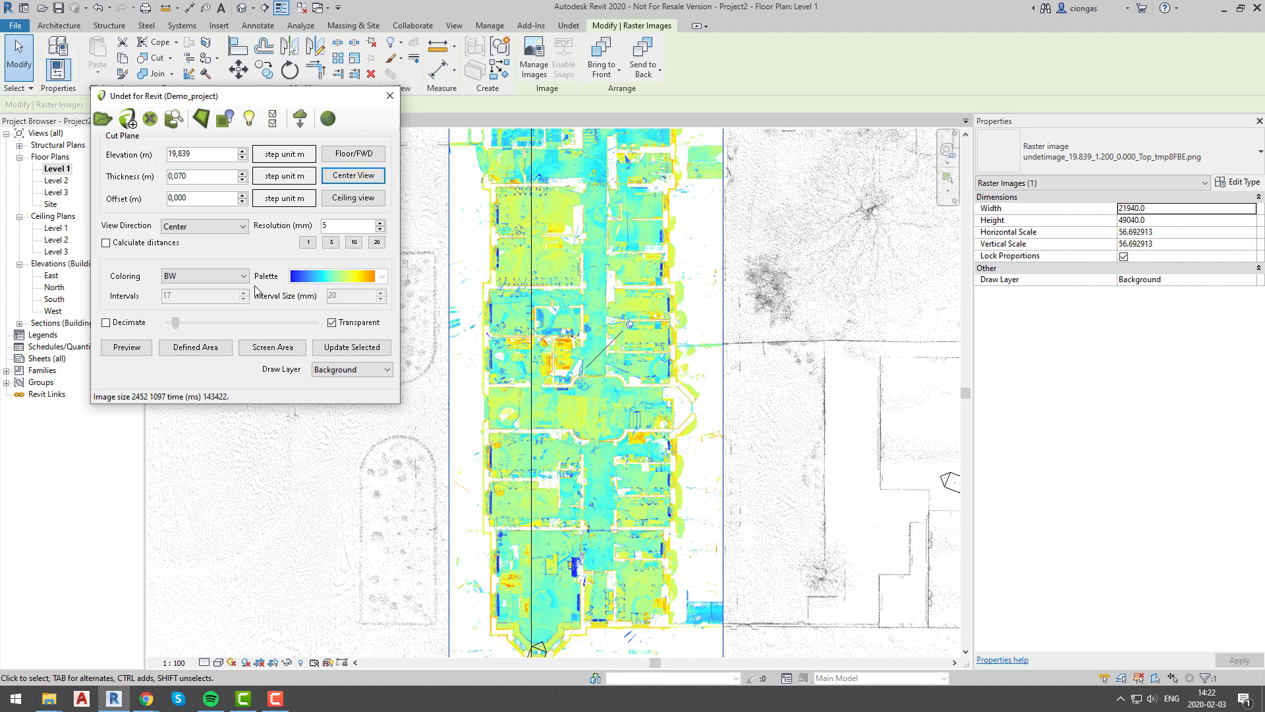
pyautogui.click(181, 353)
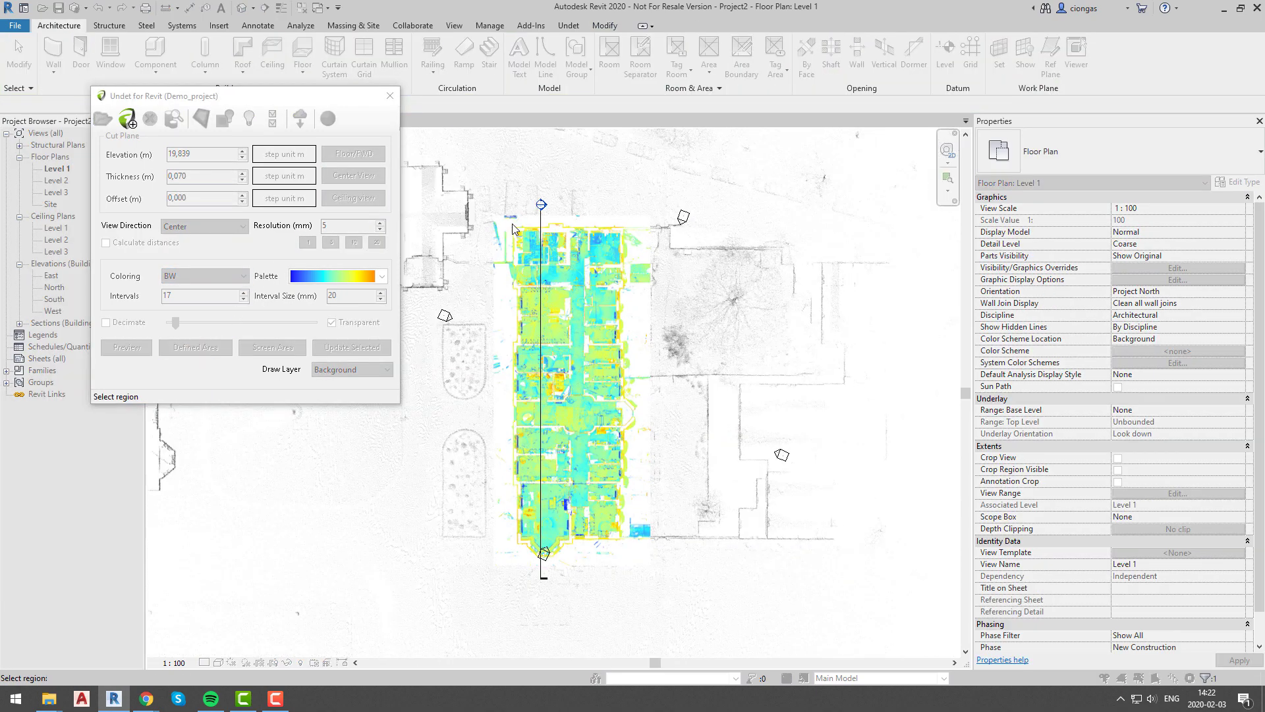
pyautogui.moveTo(533, 277); pyautogui.dragTo(645, 570)
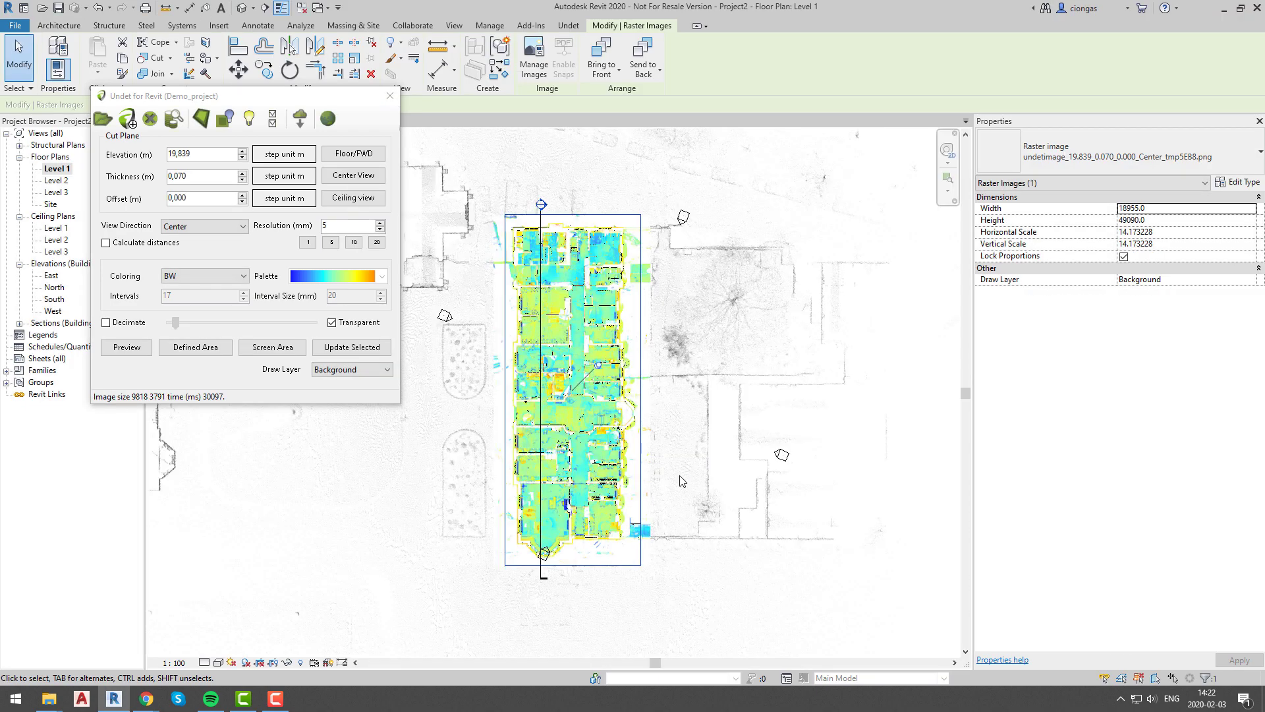
# Hide every slice image except the 0,070 m Center slice using the Raster Manager.
pyautogui.scroll(3, 619, 465)
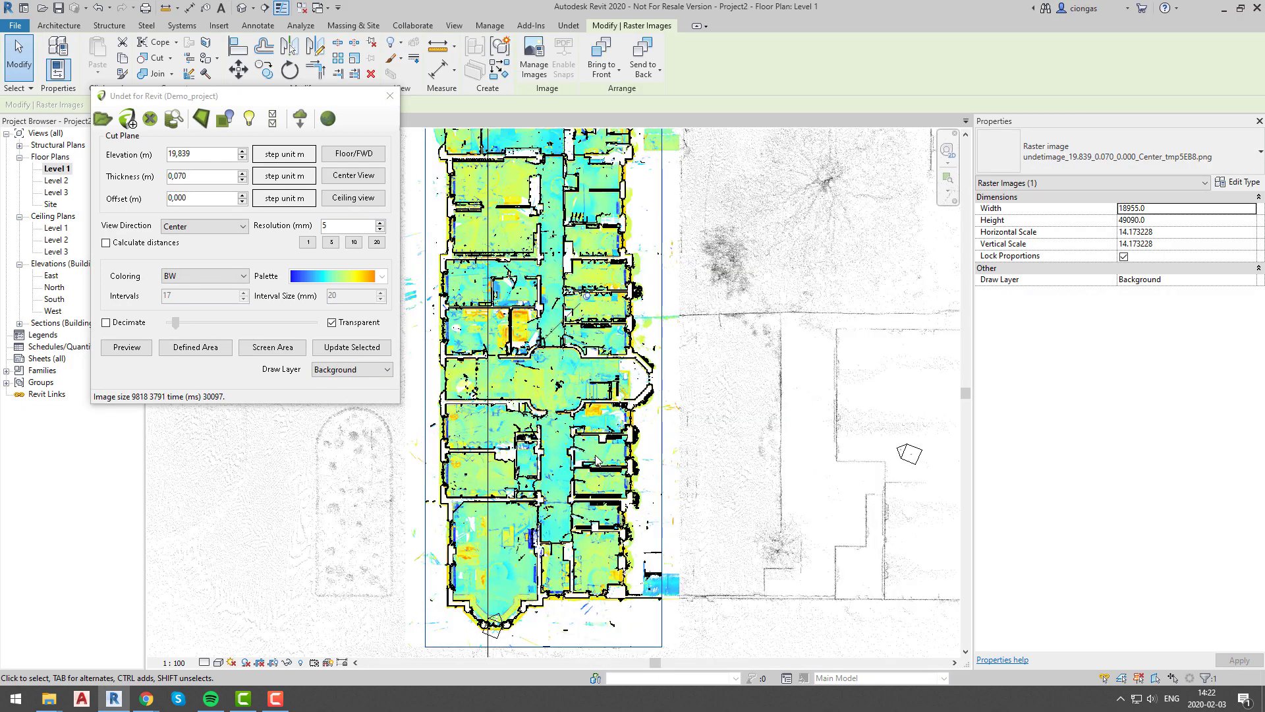
pyautogui.scroll(3, 604, 520)
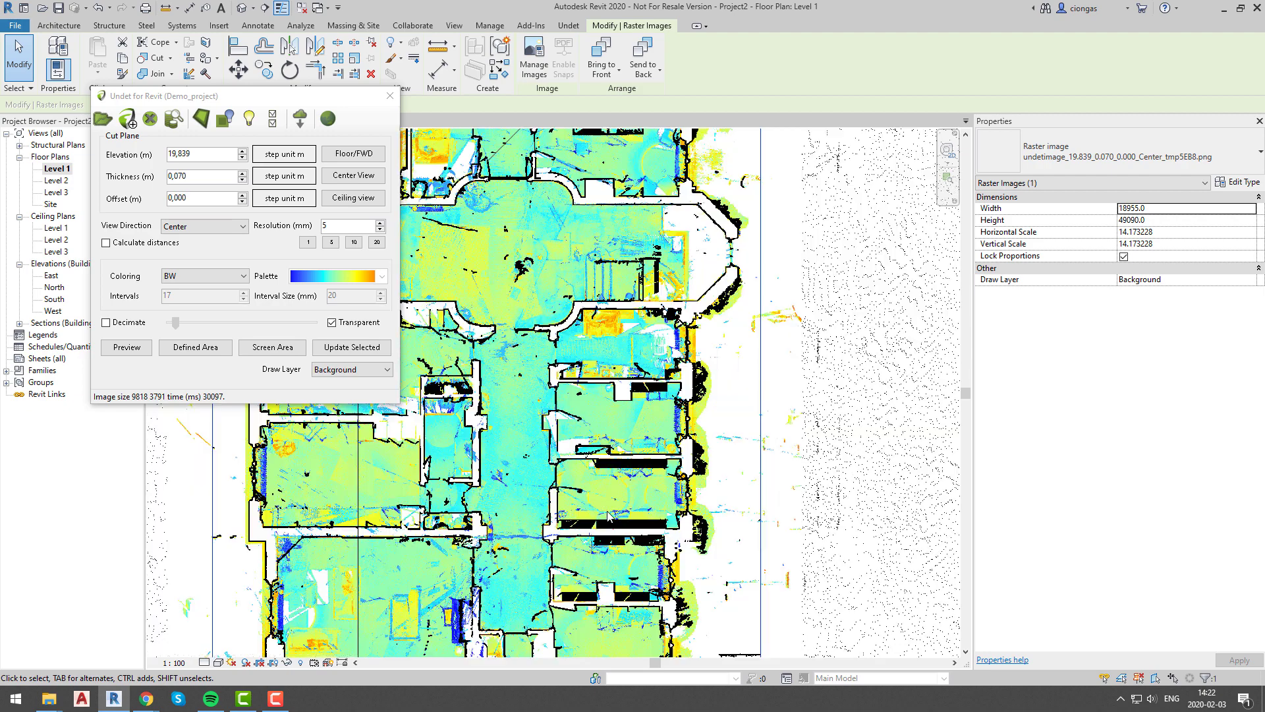
pyautogui.scroll(-2, 612, 512)
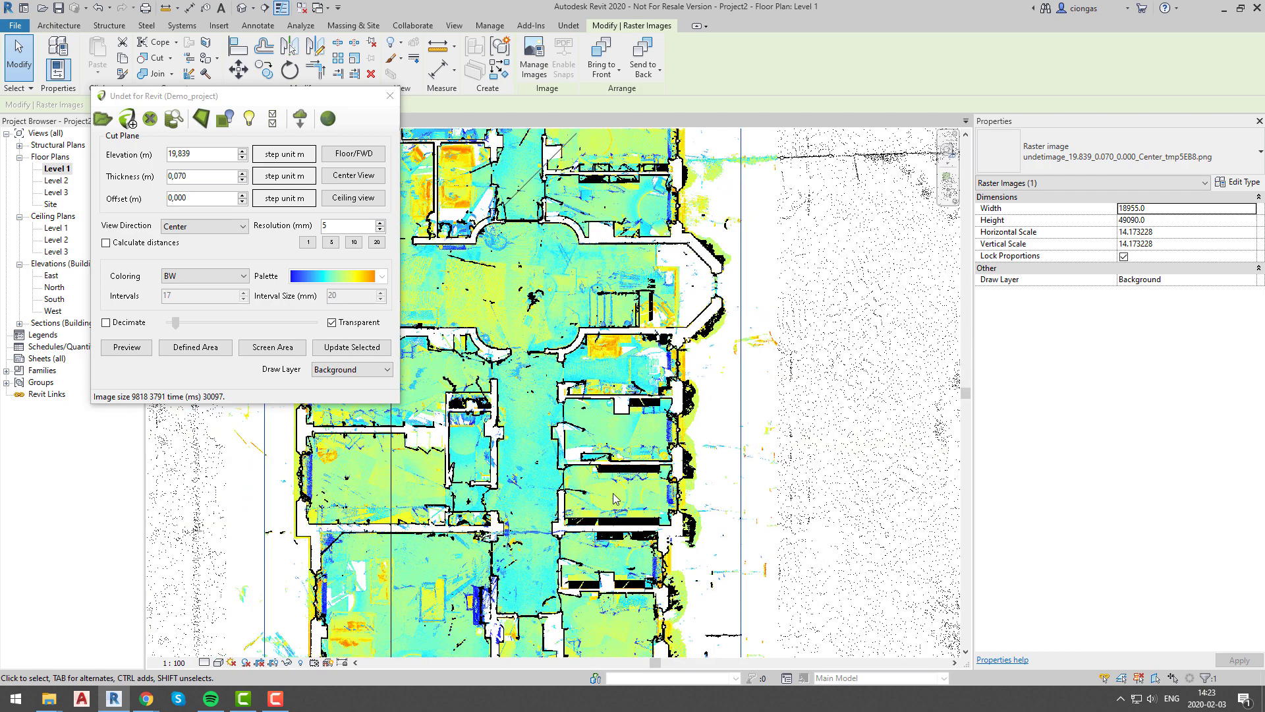
pyautogui.click(274, 122)
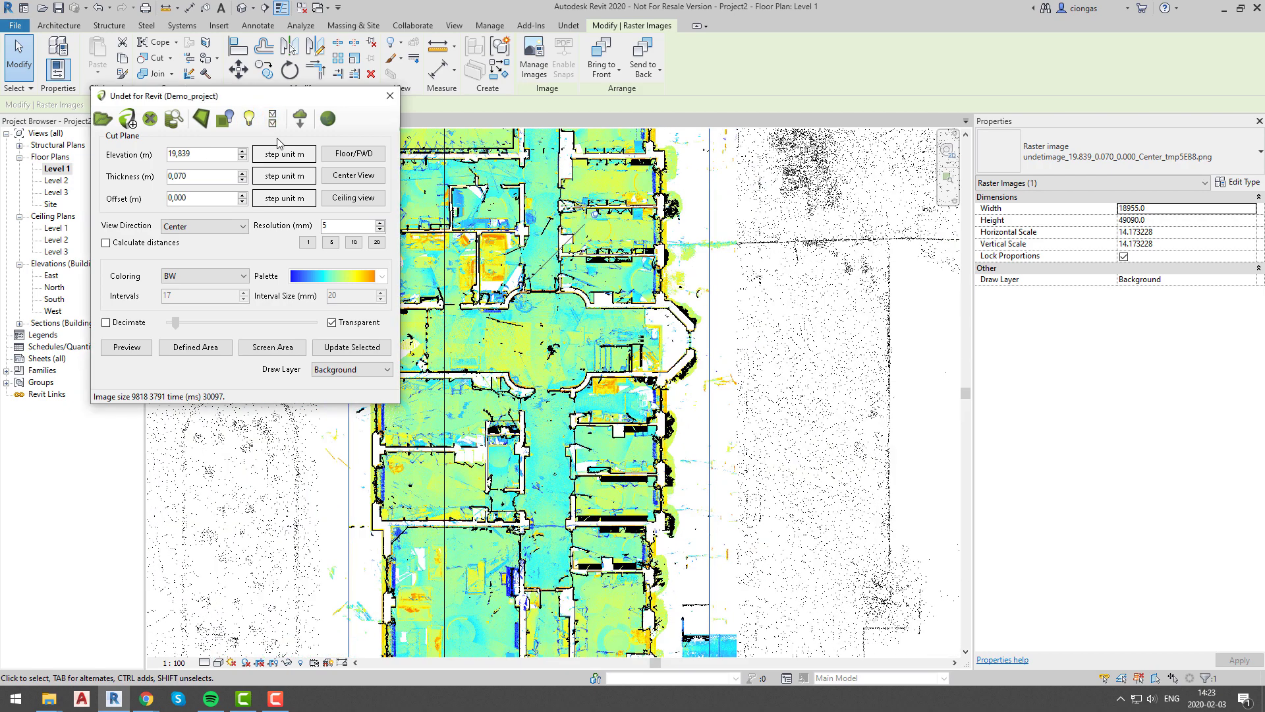
pyautogui.click(273, 123)
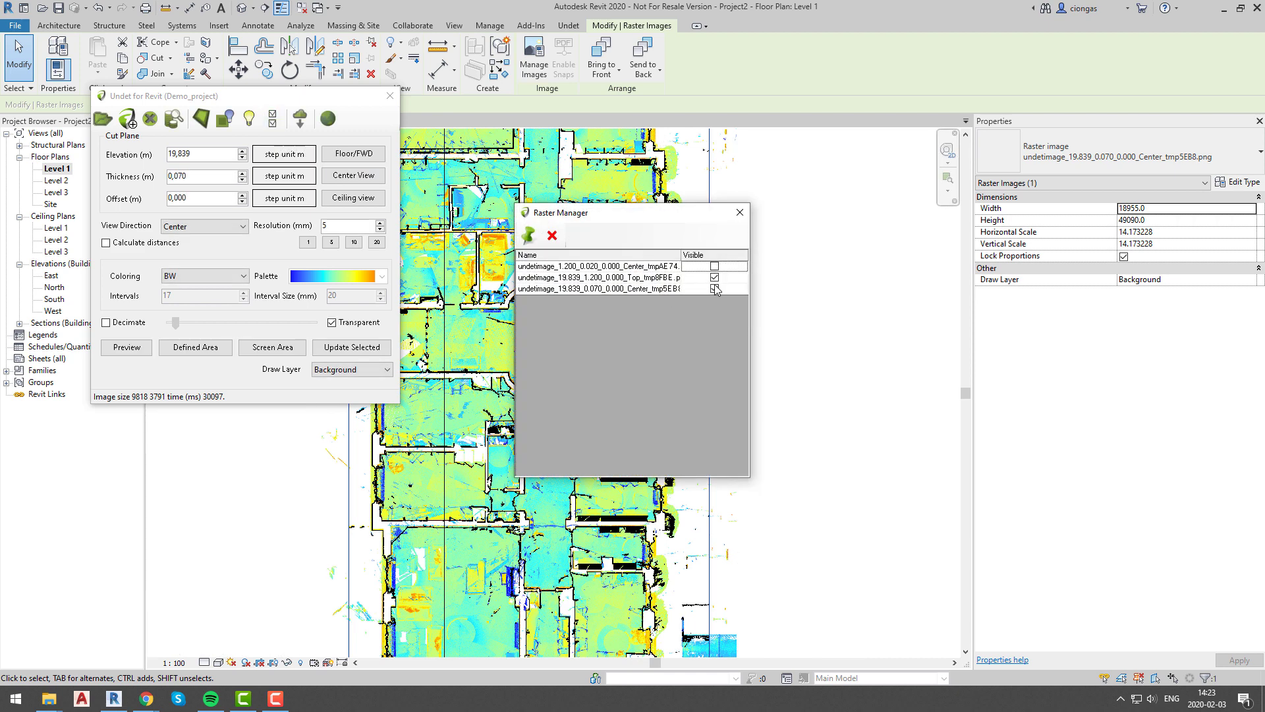
pyautogui.click(740, 212)
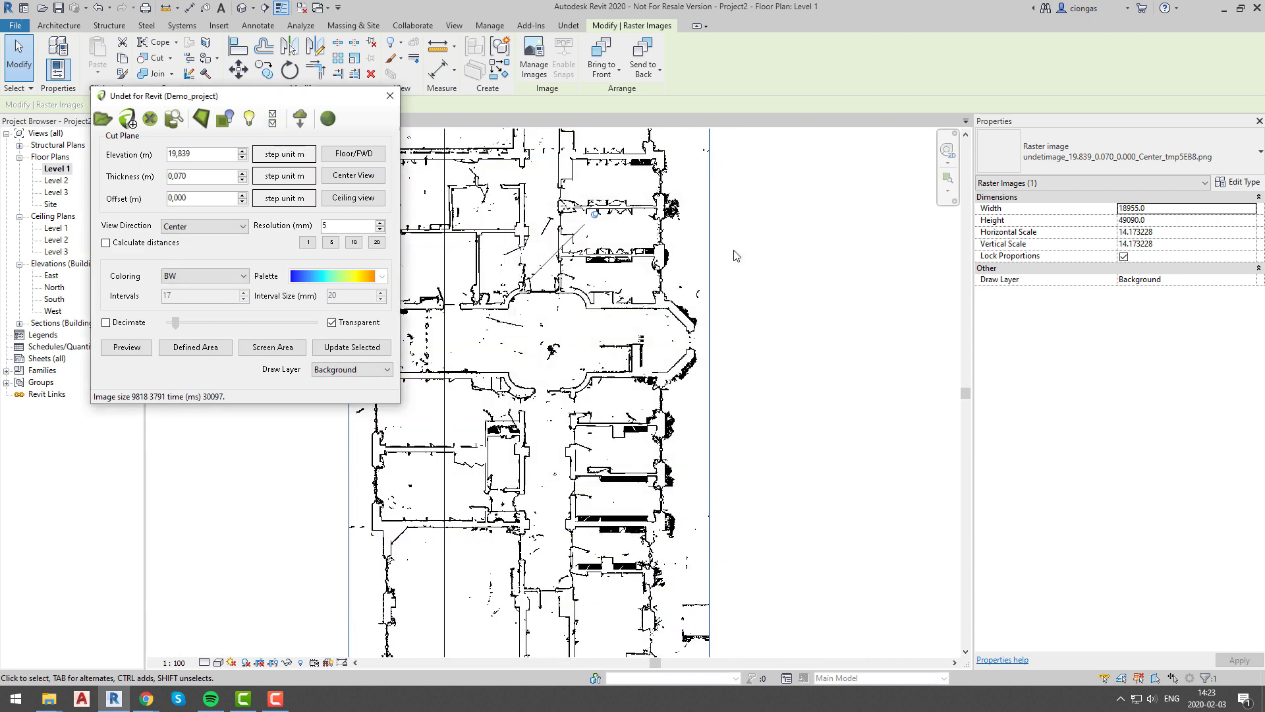
# Close the Undet window and set up a new Generic - 375mm wall with its location line at Finish Face: Exterior.
pyautogui.scroll(5, 669, 366)
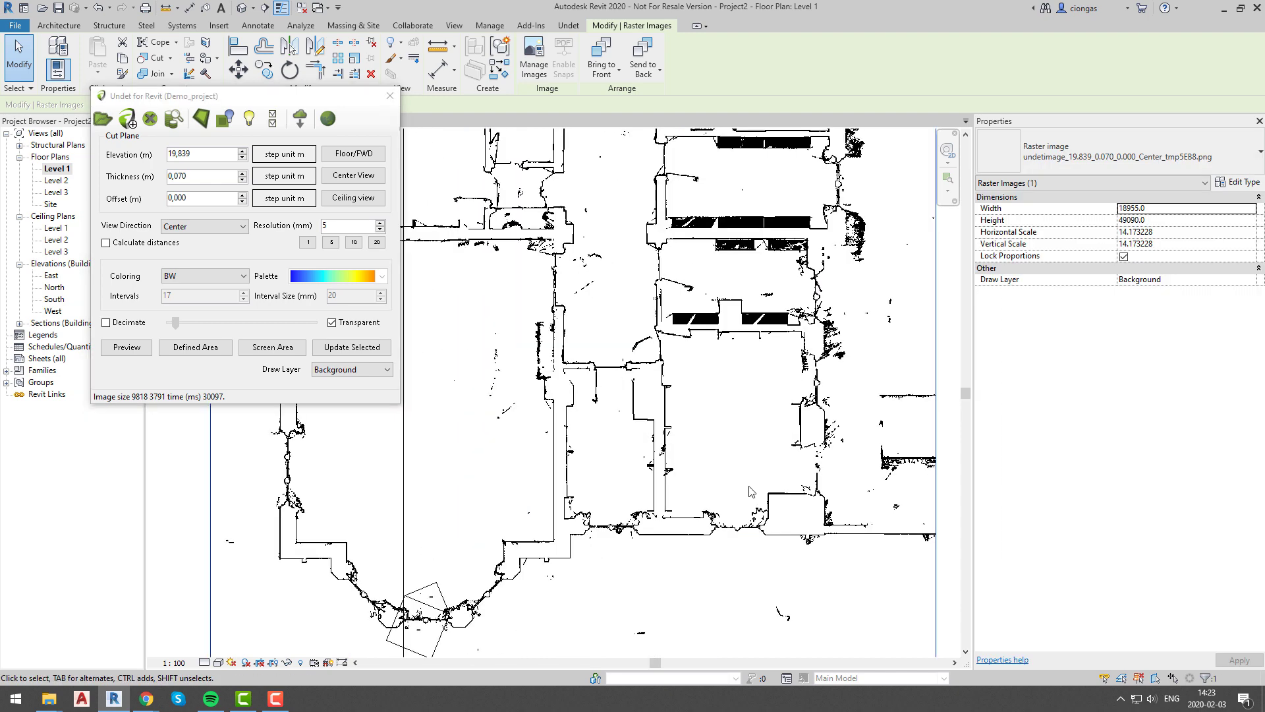
pyautogui.click(390, 96)
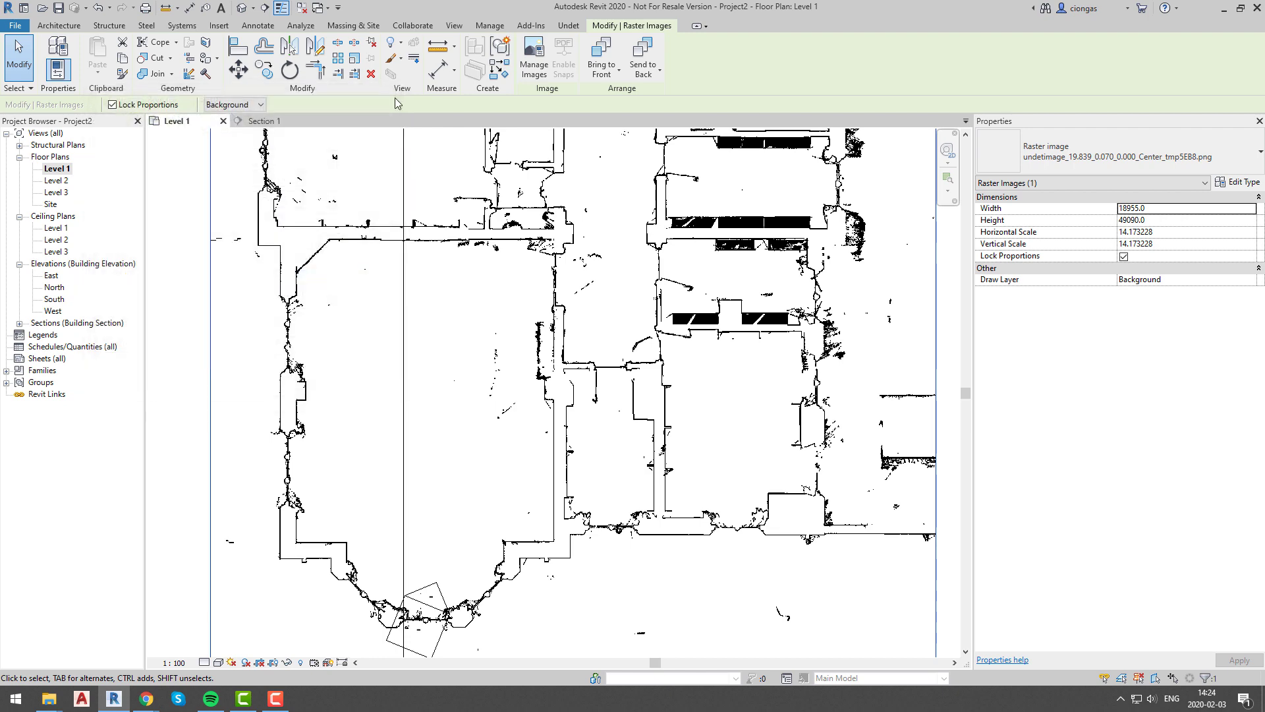
pyautogui.click(59, 25)
pyautogui.click(58, 54)
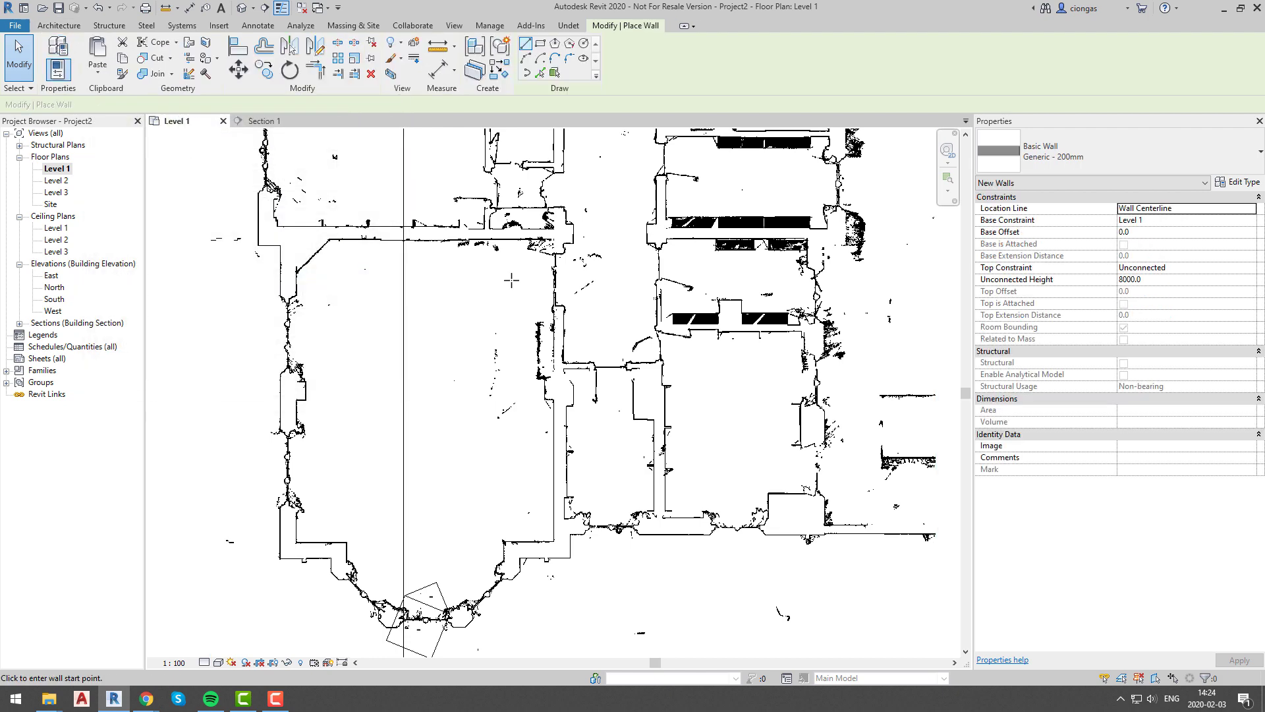
pyautogui.click(1120, 152)
pyautogui.scroll(-3, 1071, 341)
pyautogui.click(1078, 323)
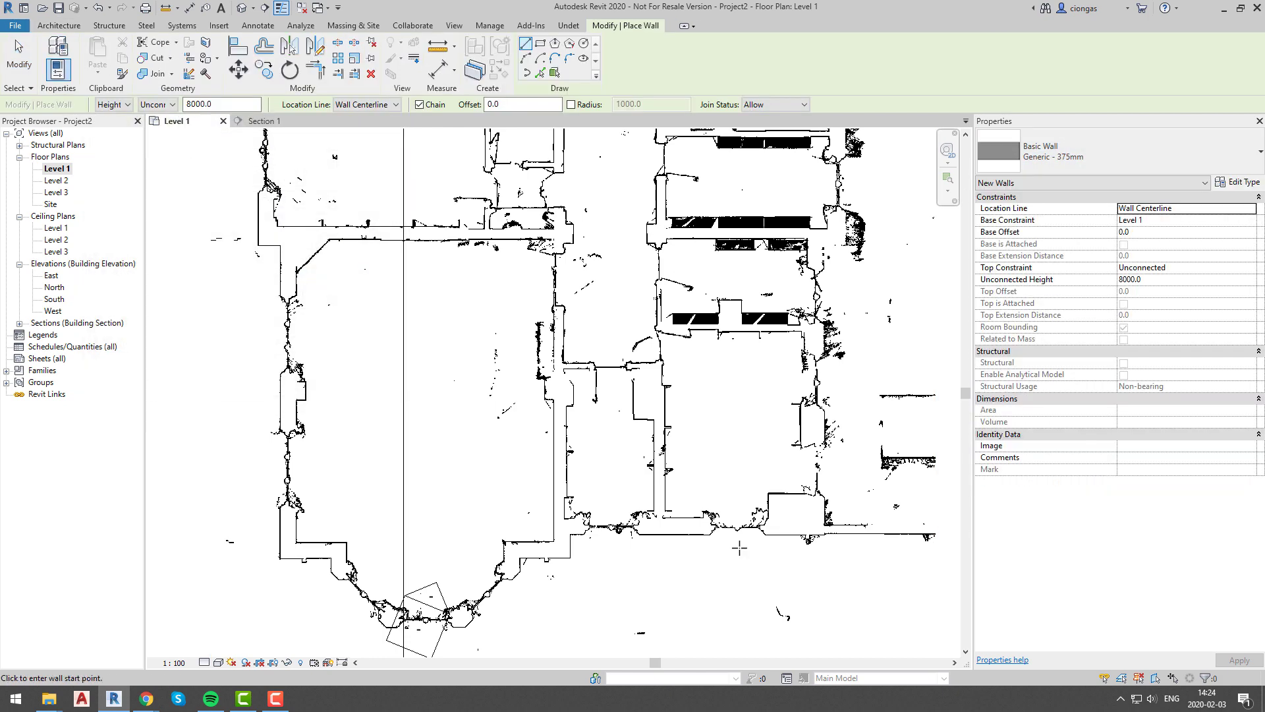
pyautogui.click(1205, 211)
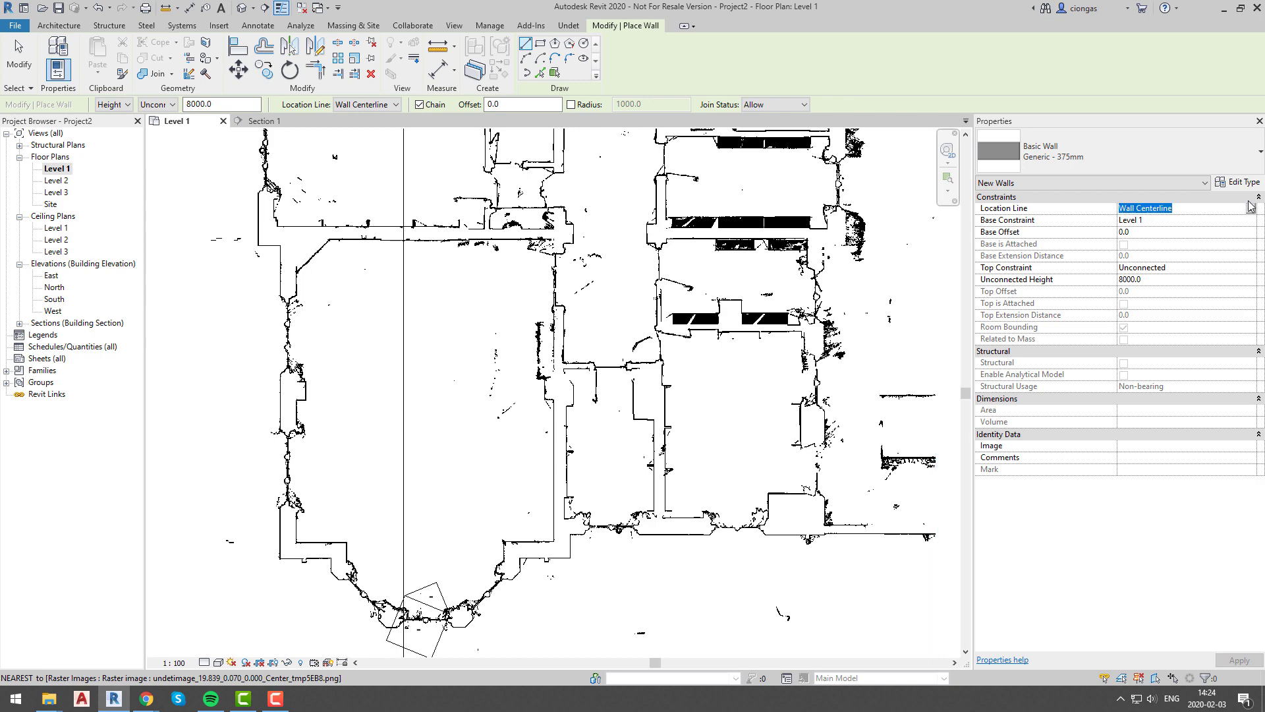
pyautogui.click(1251, 208)
pyautogui.click(1154, 240)
# Draw the exterior wall from the building's lower-right corner along the lower facade's scan line and 600 mm down the step.
pyautogui.scroll(4, 714, 527)
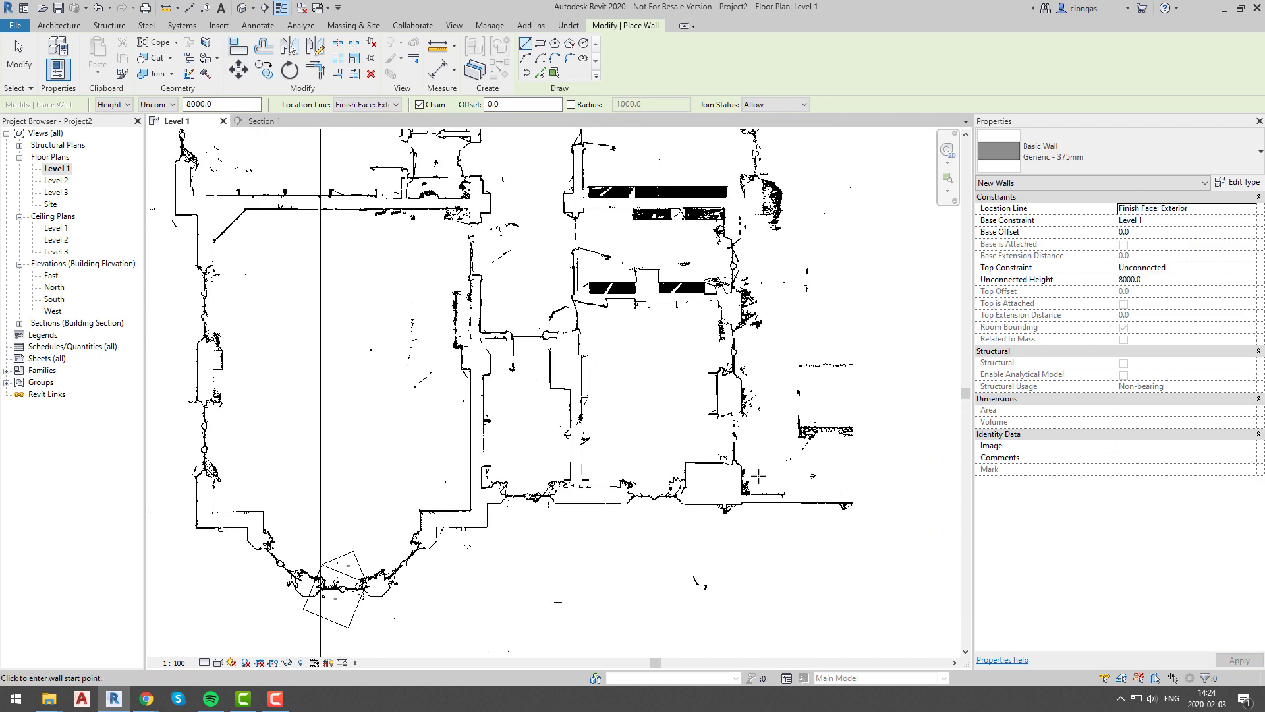
pyautogui.click(720, 600)
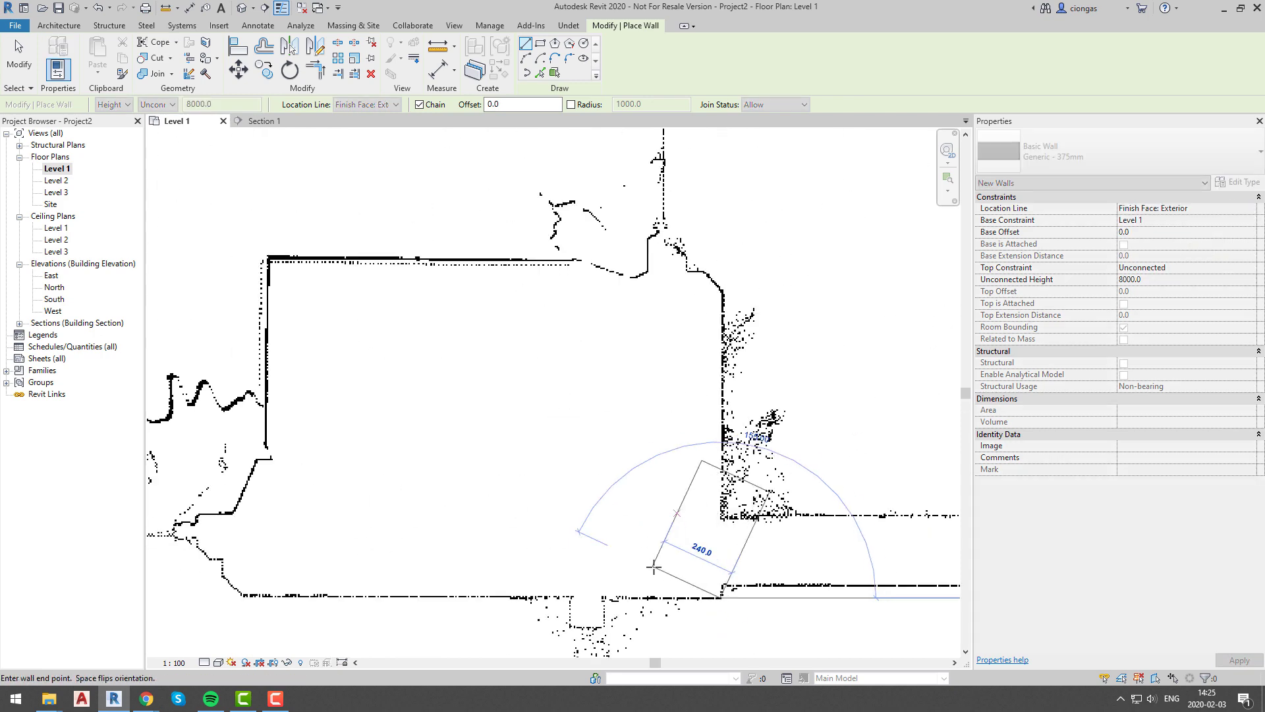
pyautogui.scroll(5, 658, 565)
pyautogui.scroll(3, 530, 524)
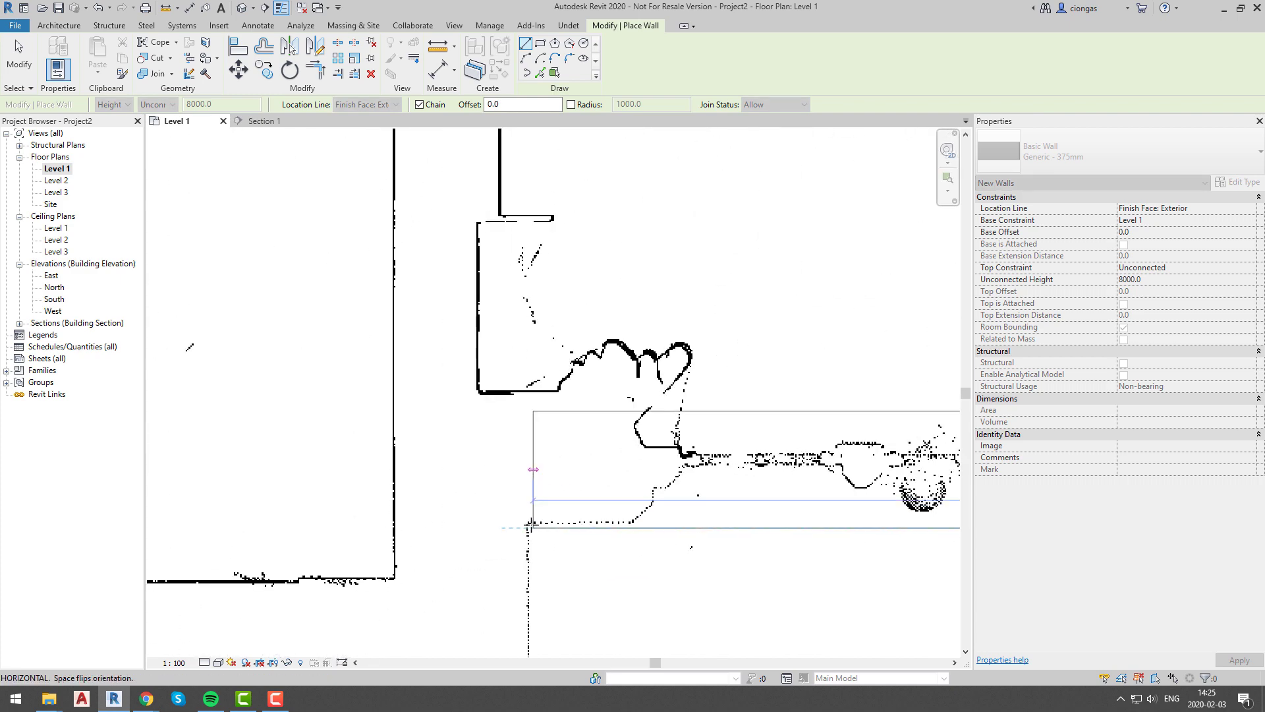
pyautogui.click(528, 524)
pyautogui.scroll(-3, 521, 565)
pyautogui.click(524, 649)
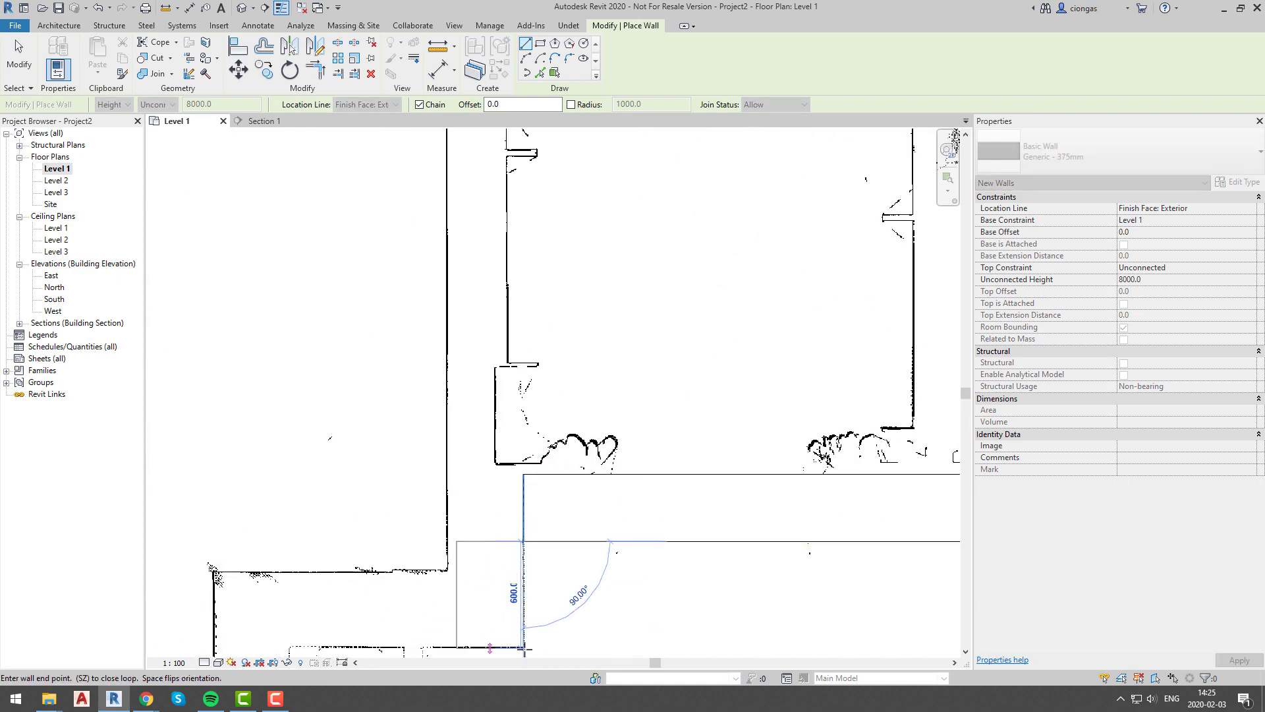
# Continue the exterior wall 1320 mm along the step and around the angled bay on the lower facade, following the scan outline.
pyautogui.moveTo(381, 626); pyautogui.dragTo(538, 494, button='middle')
pyautogui.scroll(2, 420, 518)
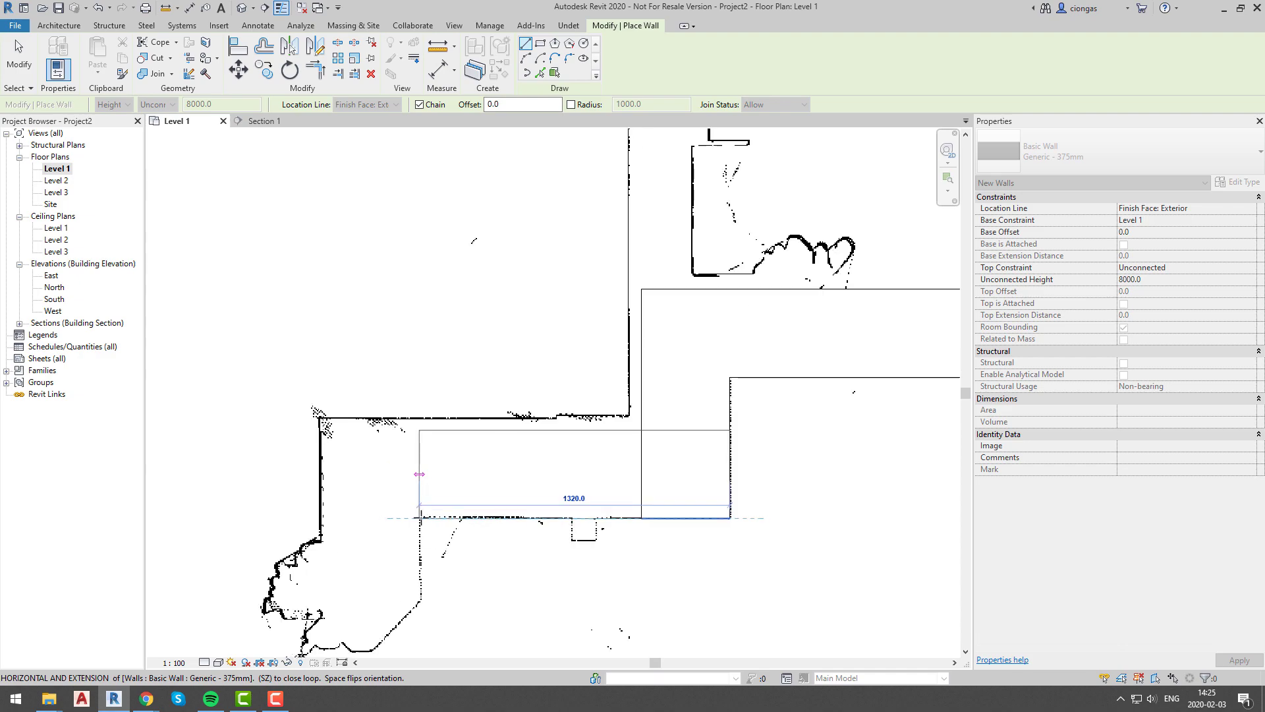
pyautogui.click(421, 519)
pyautogui.click(421, 597)
pyautogui.moveTo(343, 613); pyautogui.dragTo(712, 171, button='middle')
pyautogui.click(504, 385)
pyautogui.click(764, 644)
pyautogui.click(466, 345)
pyautogui.click(466, 277)
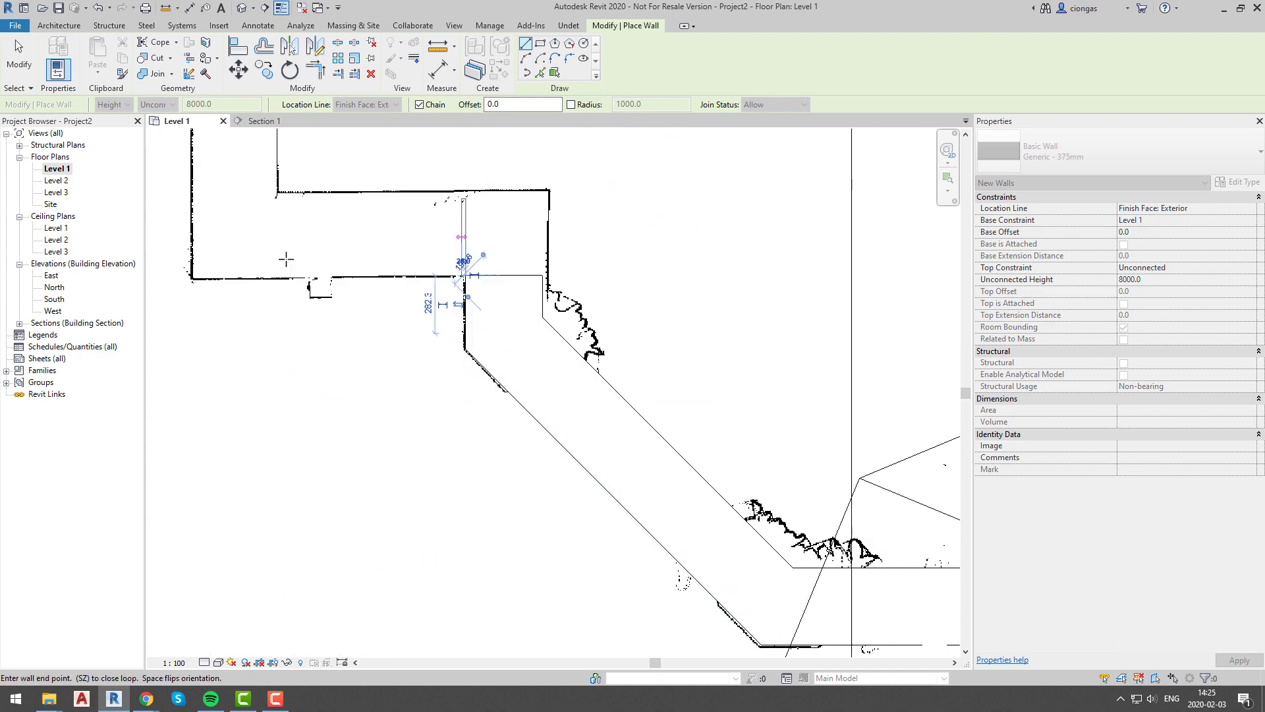
# Continue the exterior wall from the bay to the building's lower-left corner and up the left facade, following the scan's offsets.
pyautogui.click(191, 277)
pyautogui.scroll(-5, 395, 566)
pyautogui.scroll(5, 389, 300)
pyautogui.click(399, 291)
pyautogui.click(268, 291)
pyautogui.scroll(-6, 268, 292)
pyautogui.moveTo(269, 295); pyautogui.dragTo(330, 410, button='middle')
pyautogui.scroll(5, 332, 253)
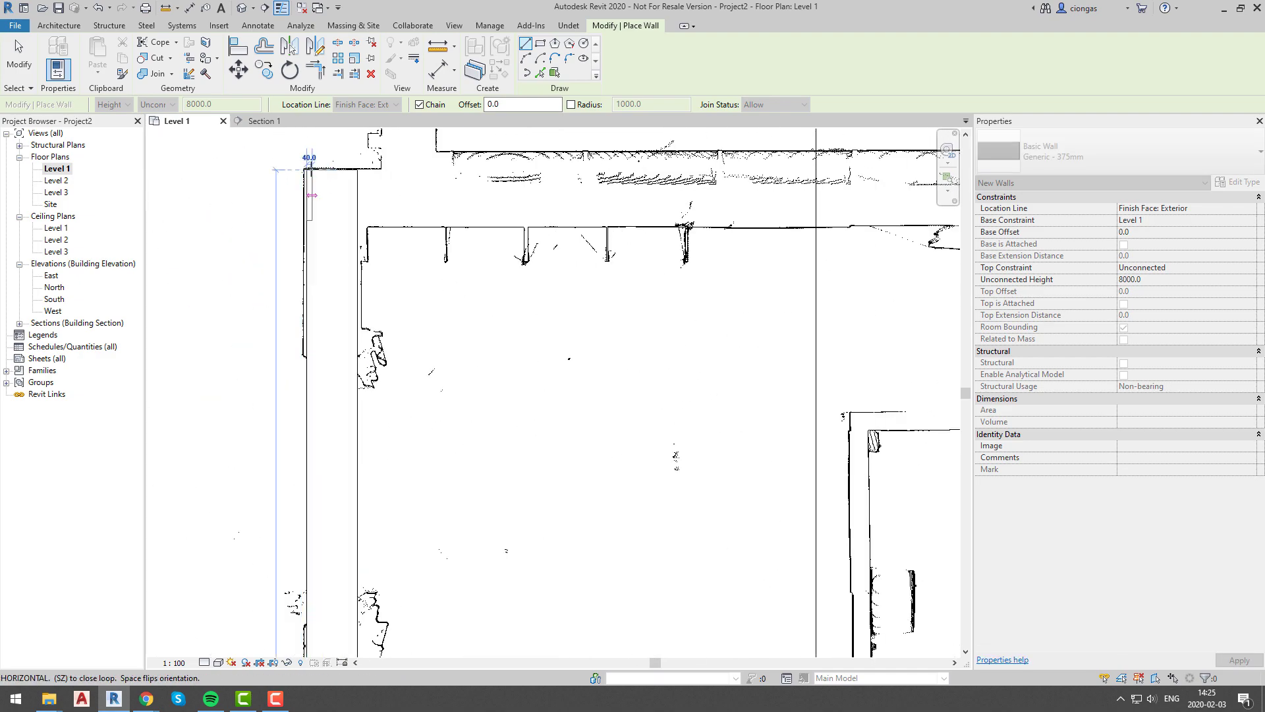
# Trace the remaining offsets of the left facade with exterior wall segments up to the building's upper-left corner.
pyautogui.click(309, 162)
pyautogui.scroll(-5, 313, 162)
pyautogui.scroll(5, 374, 538)
pyautogui.click(338, 512)
pyautogui.click(294, 513)
pyautogui.scroll(-4, 300, 527)
pyautogui.click(296, 293)
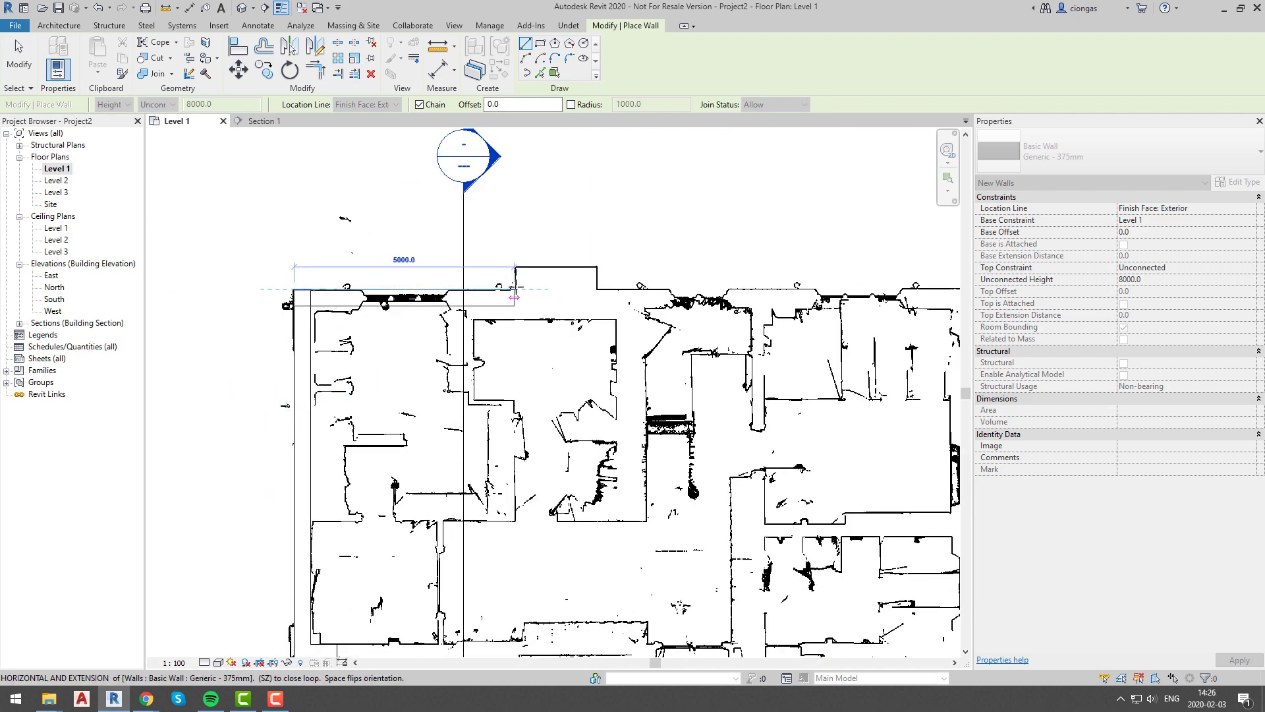
# Continue the exterior wall 5000 mm along the upper facade and around its projection to complete the building outline.
pyautogui.scroll(5, 518, 292)
pyautogui.click(516, 294)
pyautogui.click(516, 225)
pyautogui.click(764, 225)
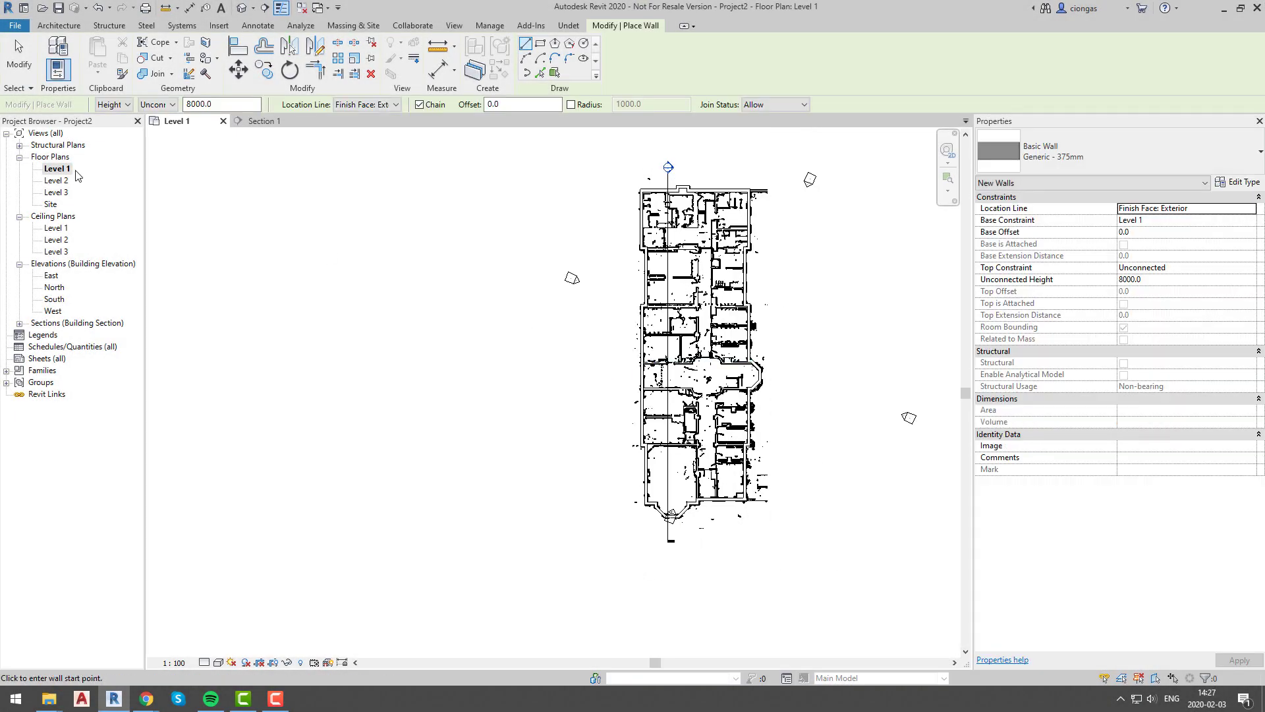
# Inspect the exterior walls in the 3D view from another side and return to the Level 1 floor plan without saving.
pyautogui.click(241, 10)
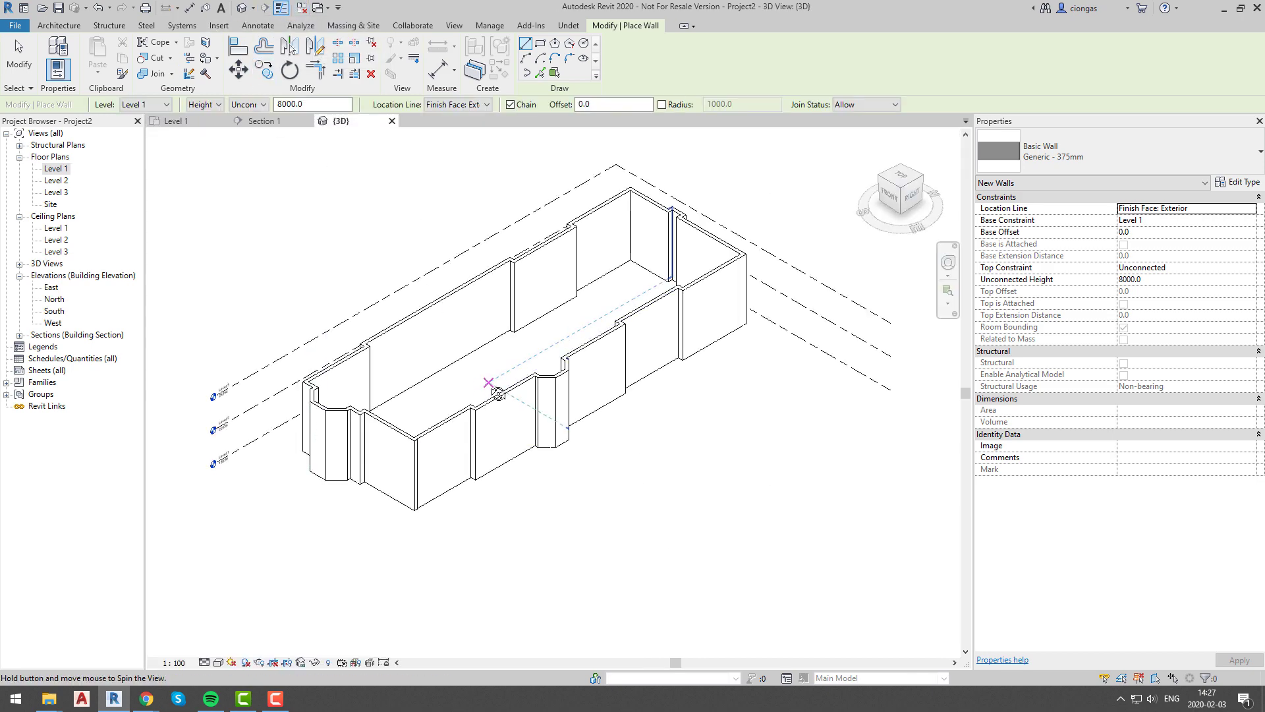
pyautogui.keyDown('shift'); pyautogui.moveTo(499, 393); pyautogui.dragTo(597, 341, button='middle'); pyautogui.keyUp('shift')
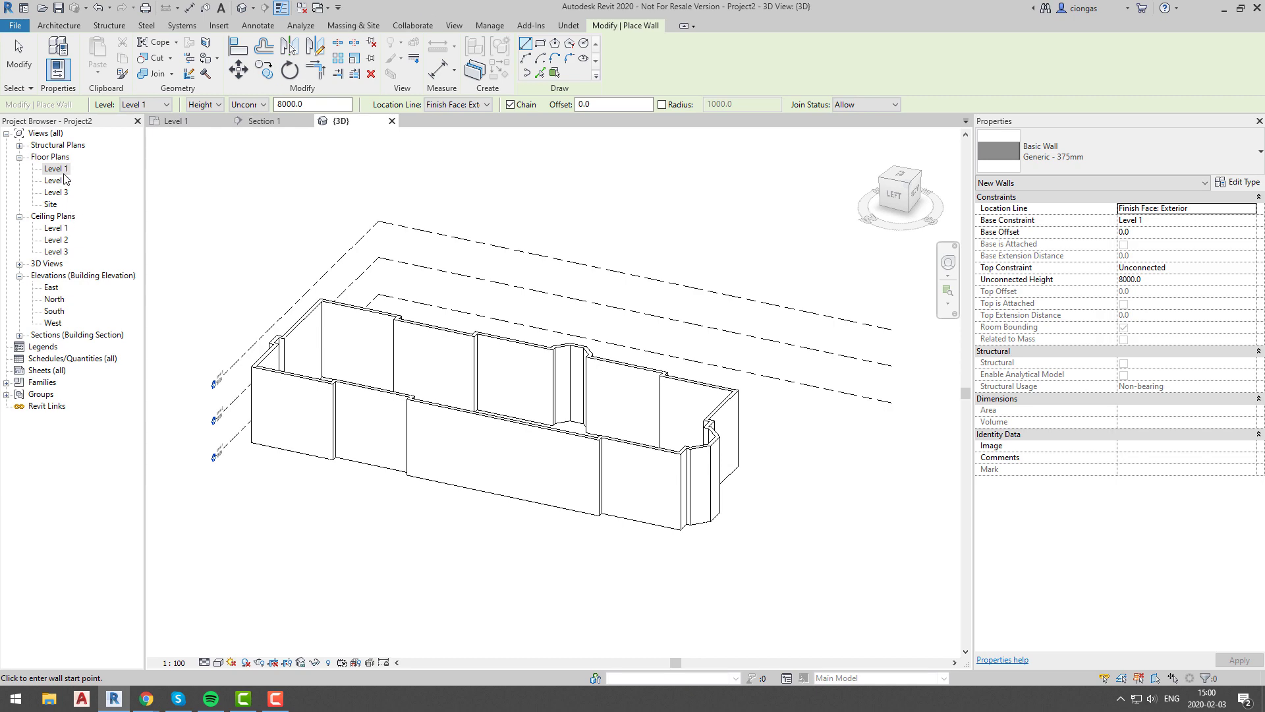
pyautogui.doubleClick(59, 170)
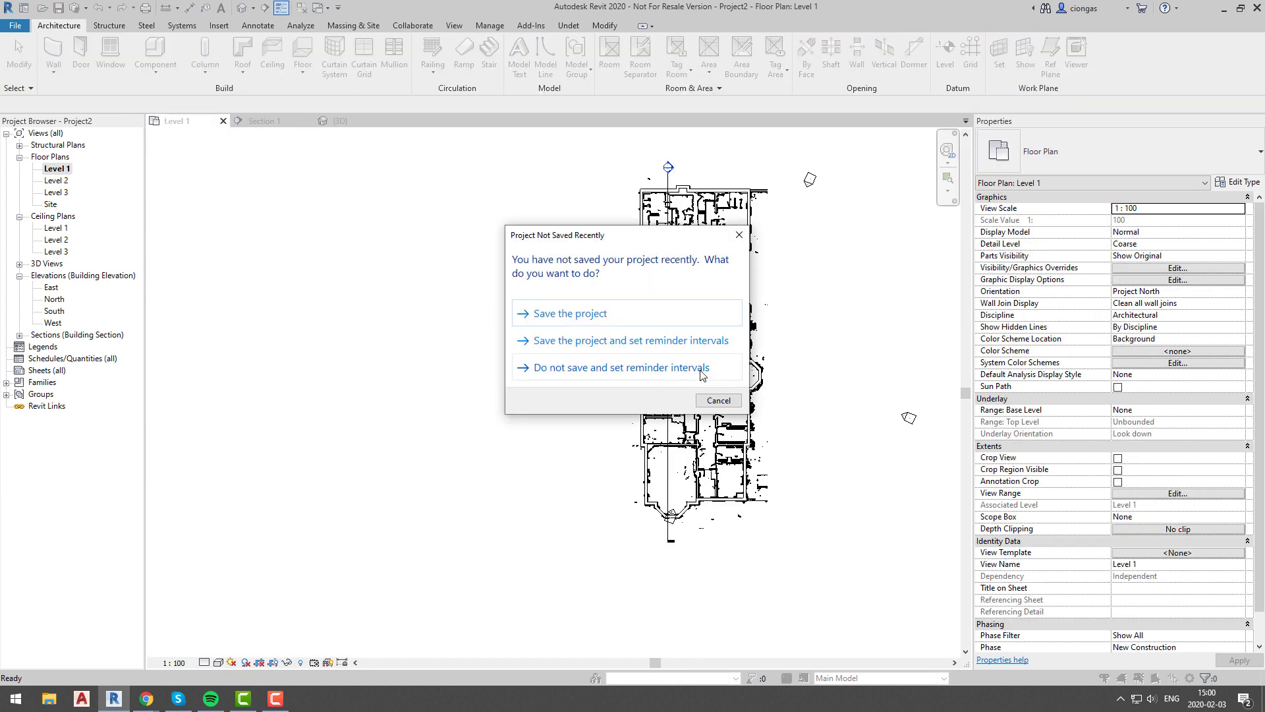
pyautogui.click(718, 401)
pyautogui.scroll(6, 725, 481)
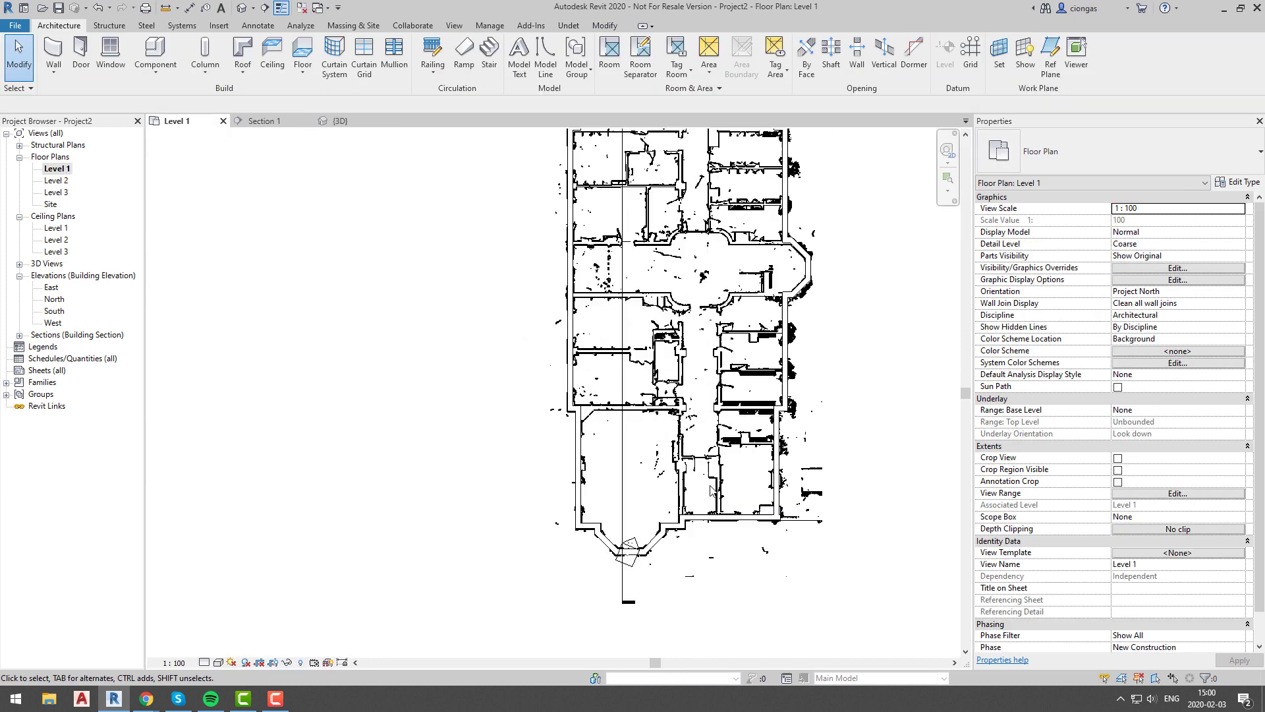
pyautogui.moveTo(665, 466); pyautogui.dragTo(581, 475, button='middle')
pyautogui.scroll(3, 736, 549)
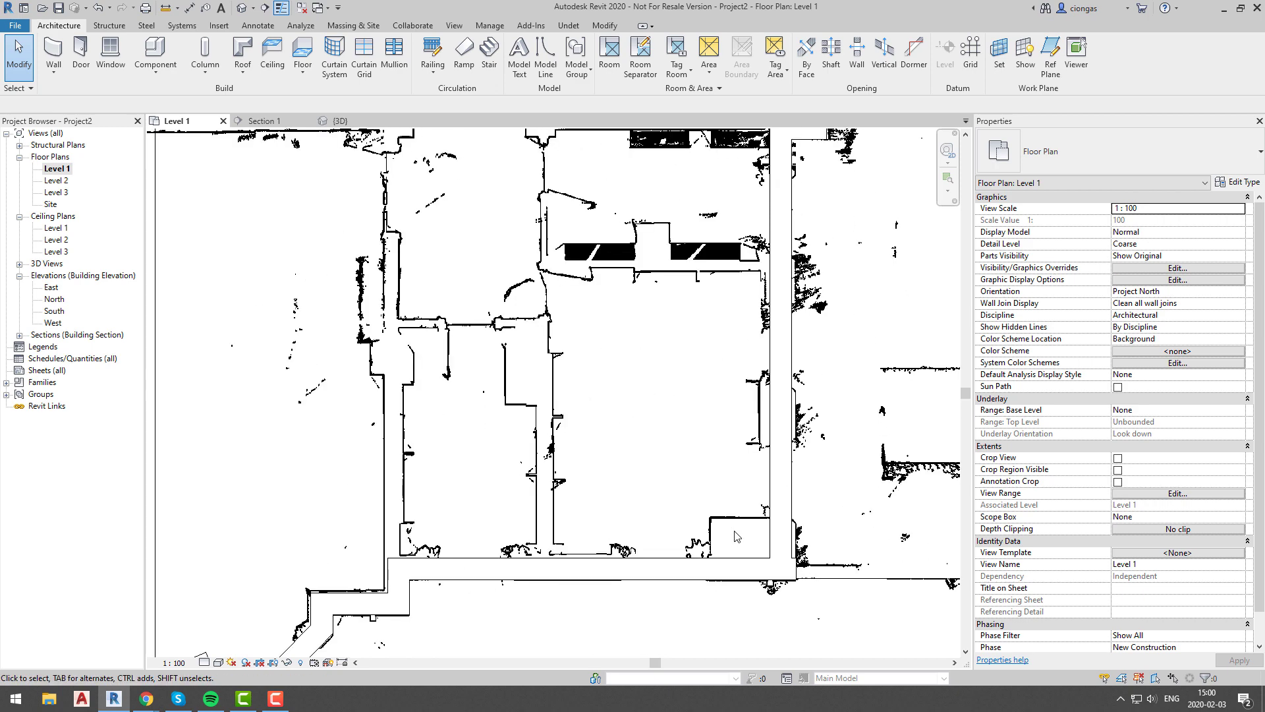
pyautogui.scroll(2, 736, 537)
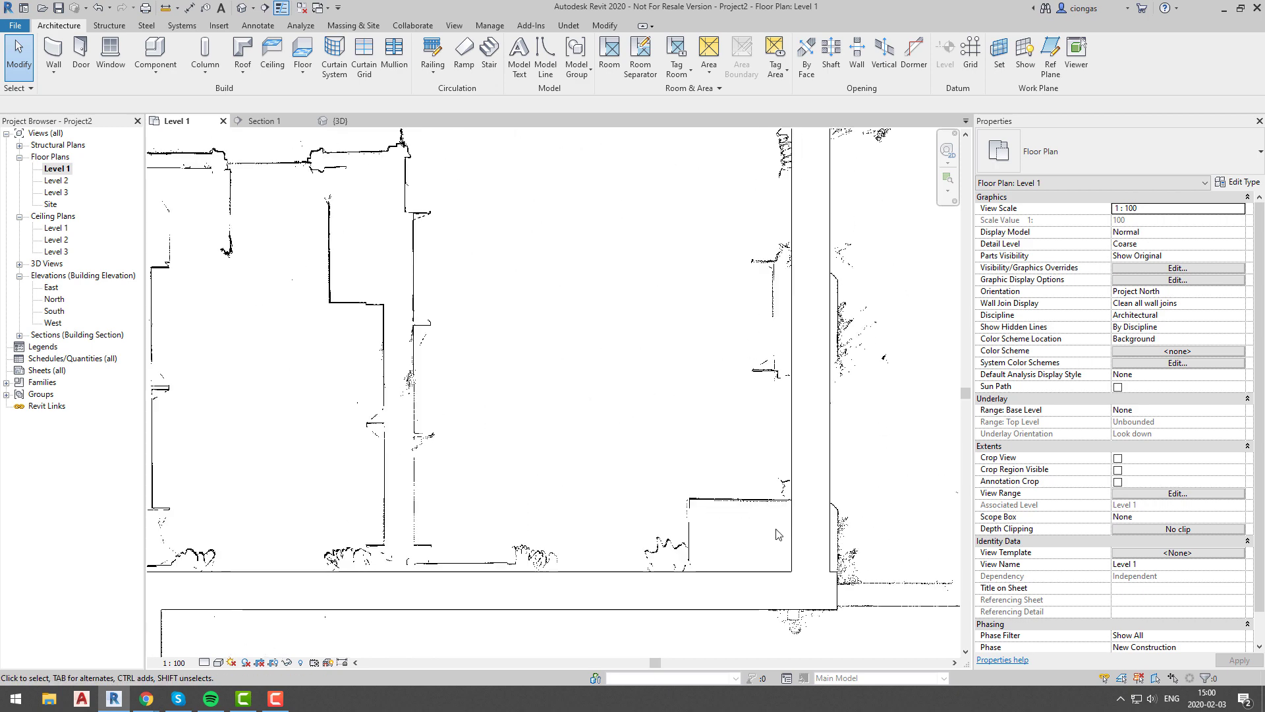
pyautogui.click(827, 474)
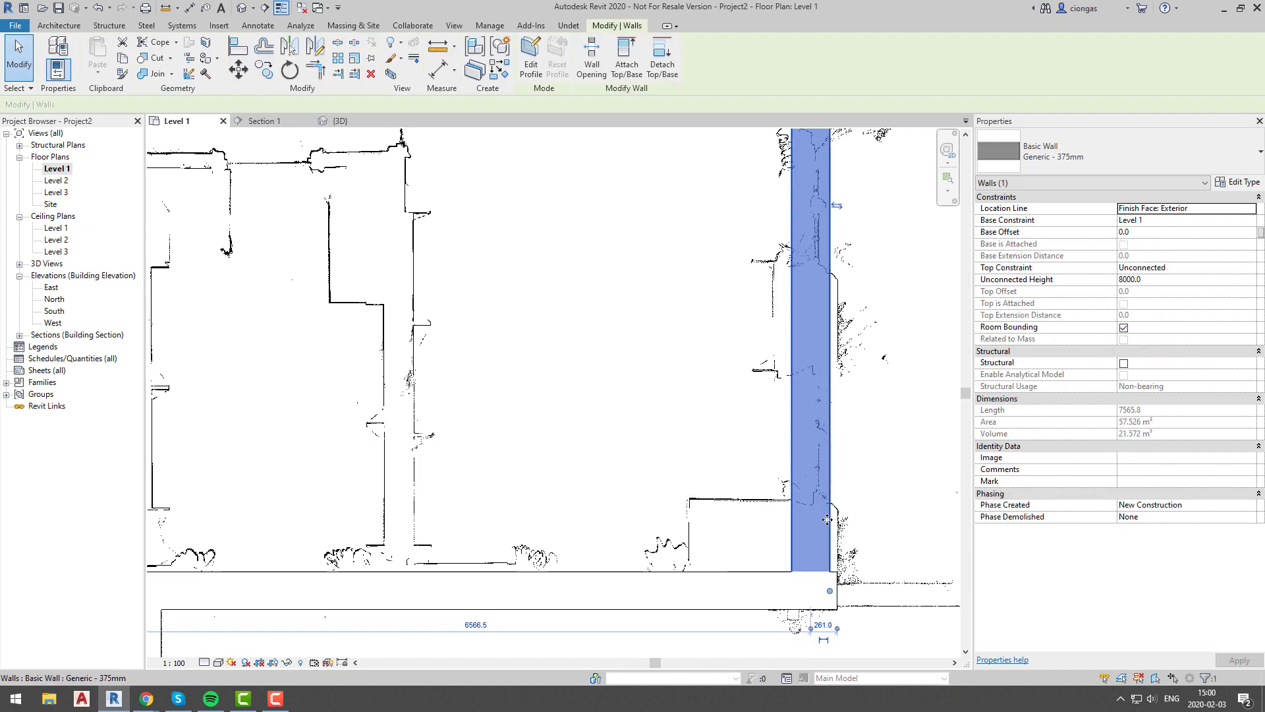
pyautogui.rightClick(872, 401)
pyautogui.press('Escape')
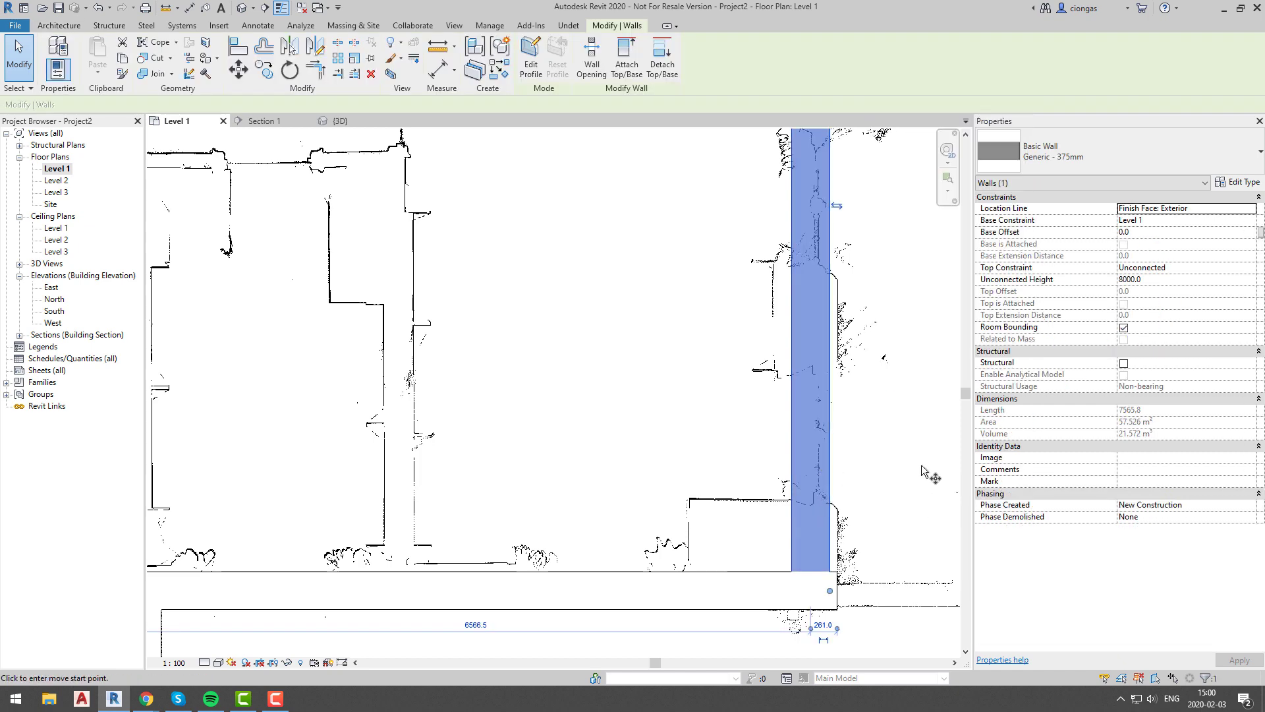
pyautogui.press('c')
pyautogui.press('o')
pyautogui.press('Escape')
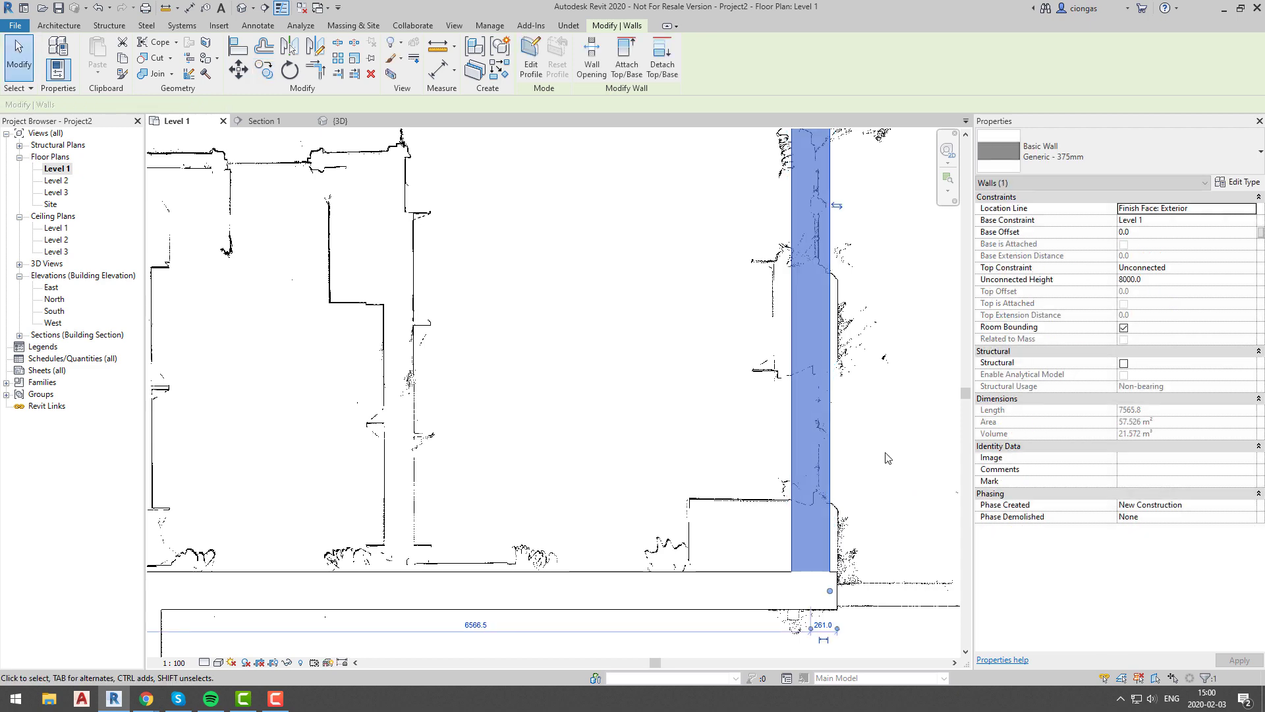
# Override the Walls category's surface transparency to 80% in the Level 1 floor plan's visibility settings.
pyautogui.press('v')
pyautogui.press('g')
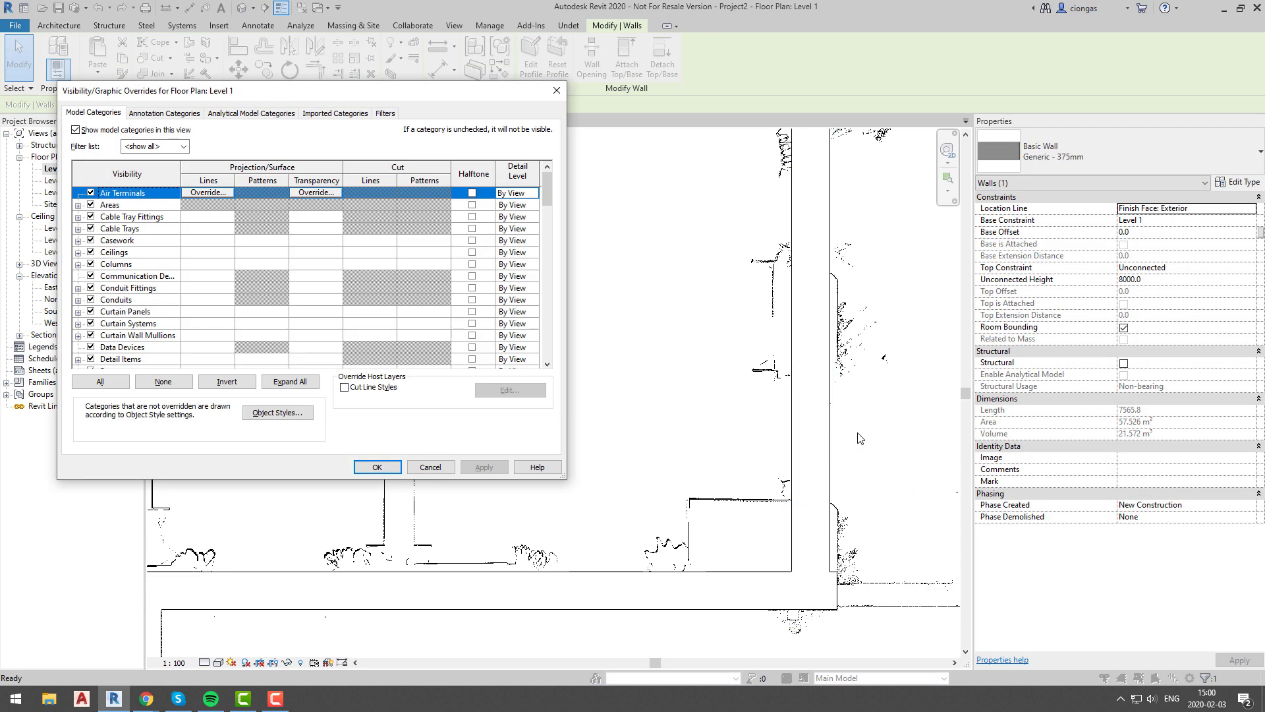
pyautogui.scroll(-15, 277, 333)
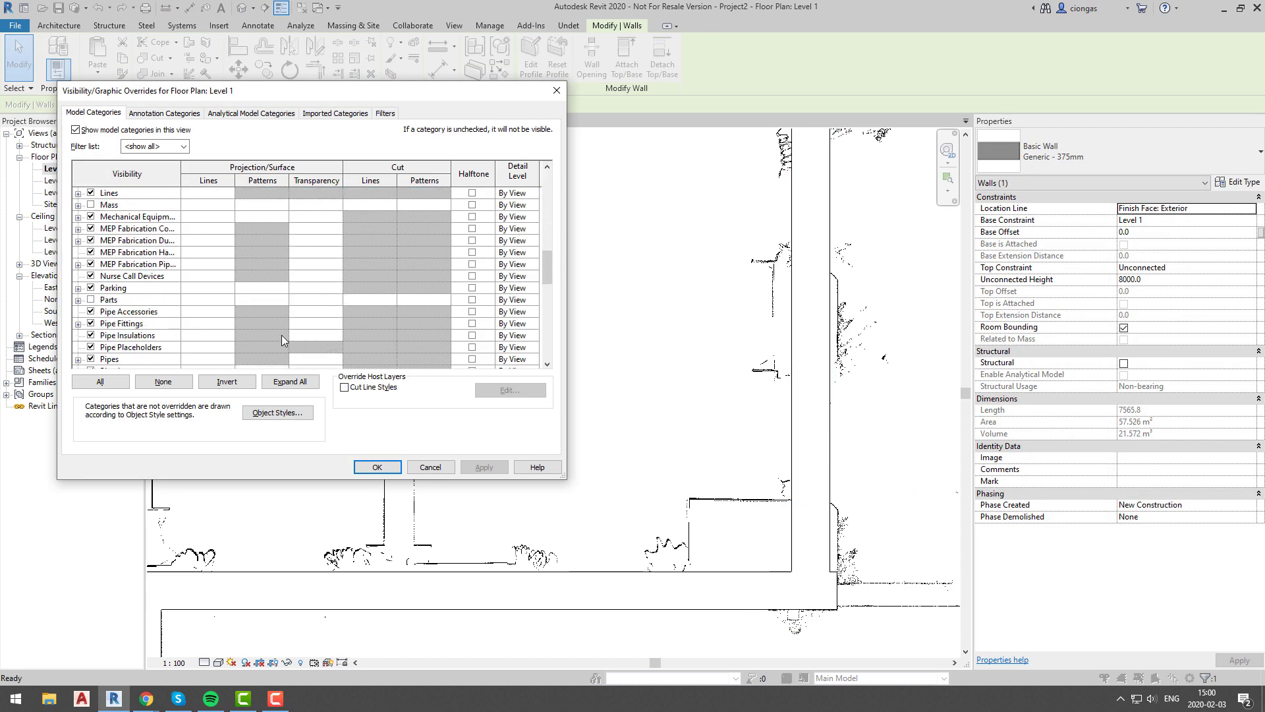
pyautogui.scroll(-8, 282, 335)
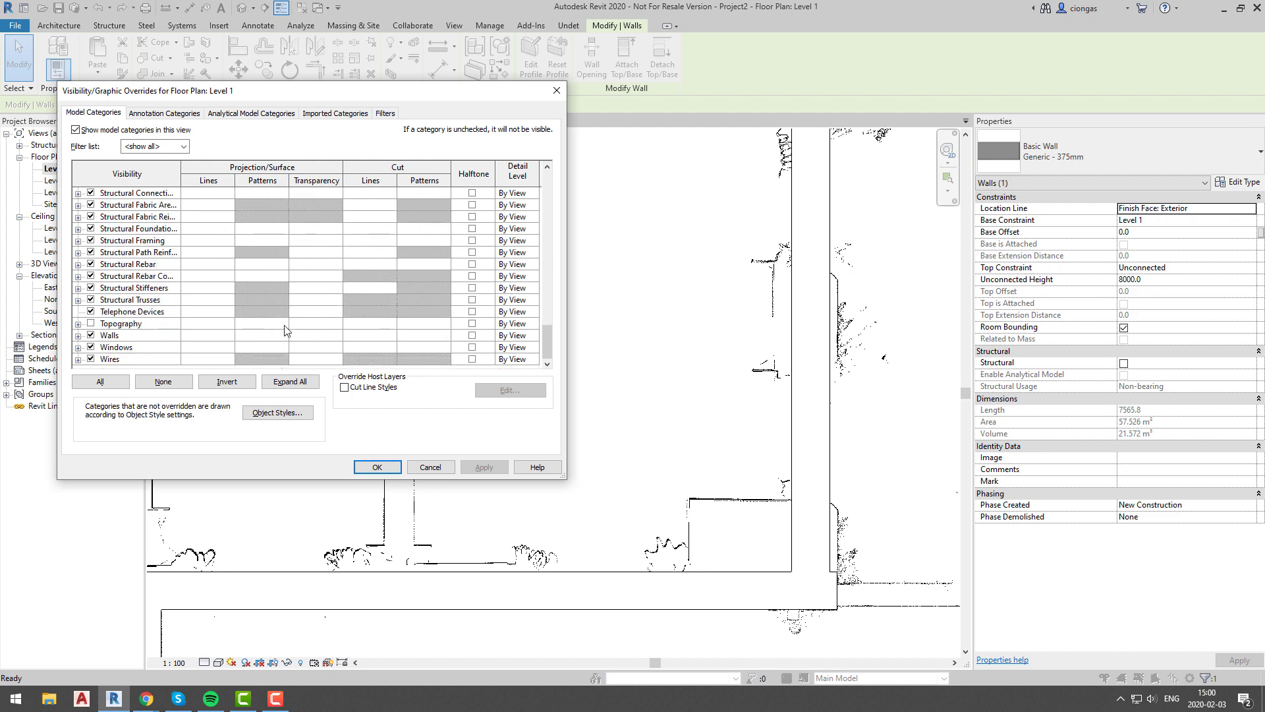
pyautogui.click(313, 335)
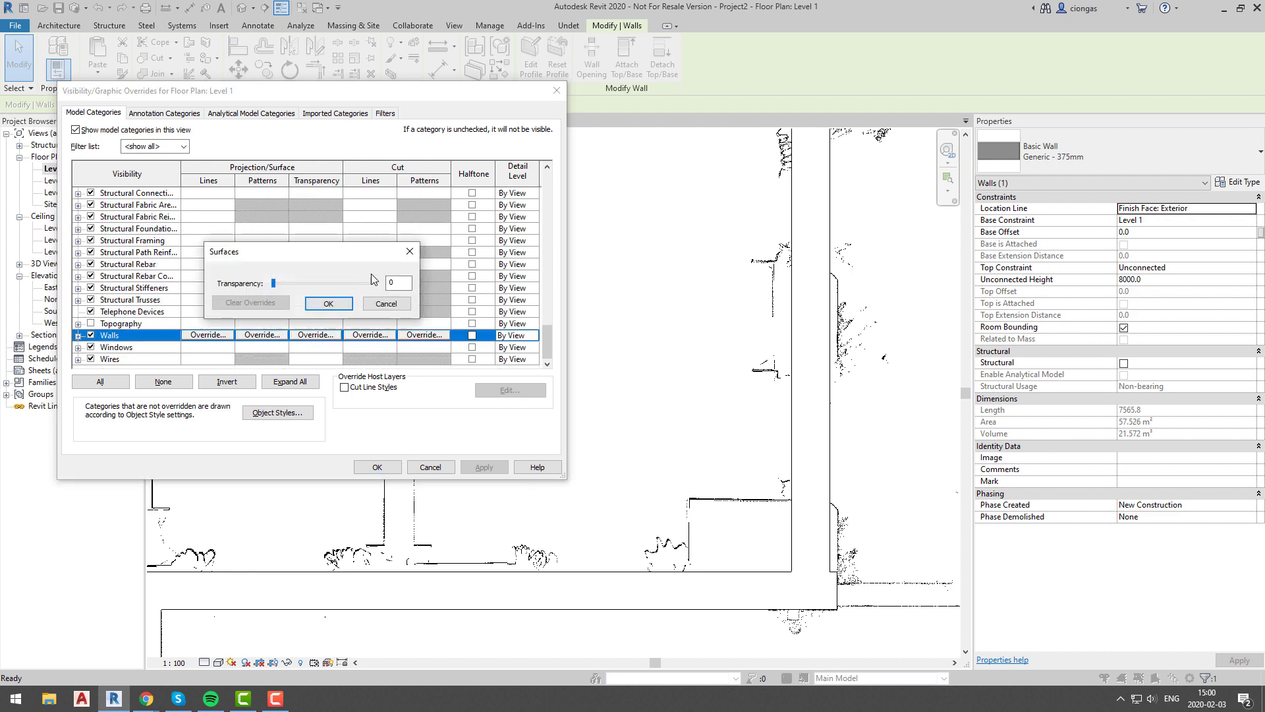
pyautogui.click(346, 279)
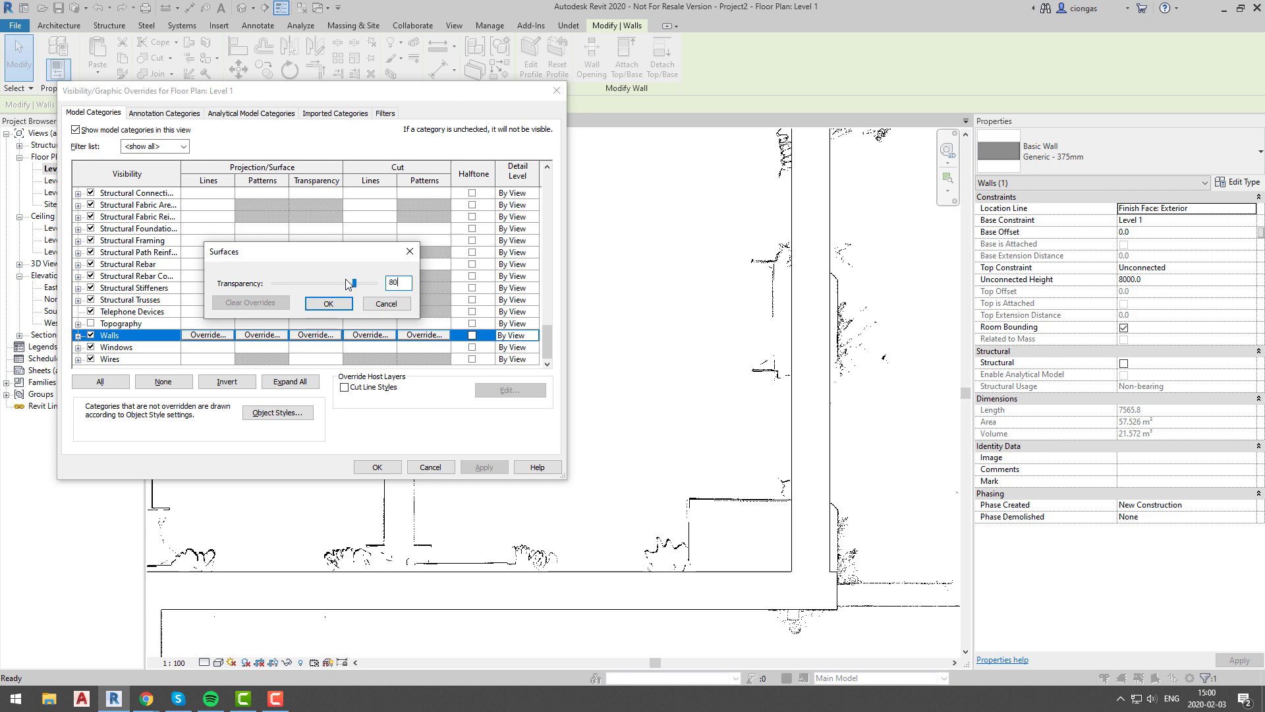
pyautogui.click(331, 304)
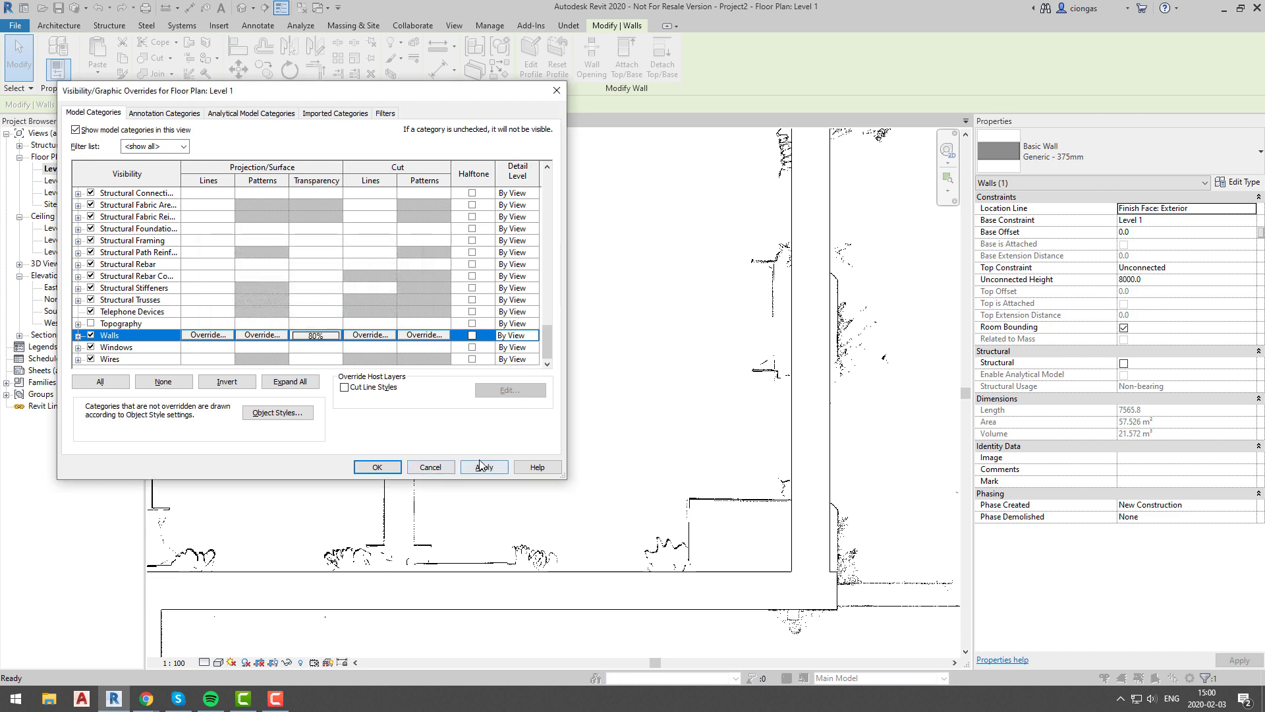
pyautogui.click(482, 466)
pyautogui.click(383, 465)
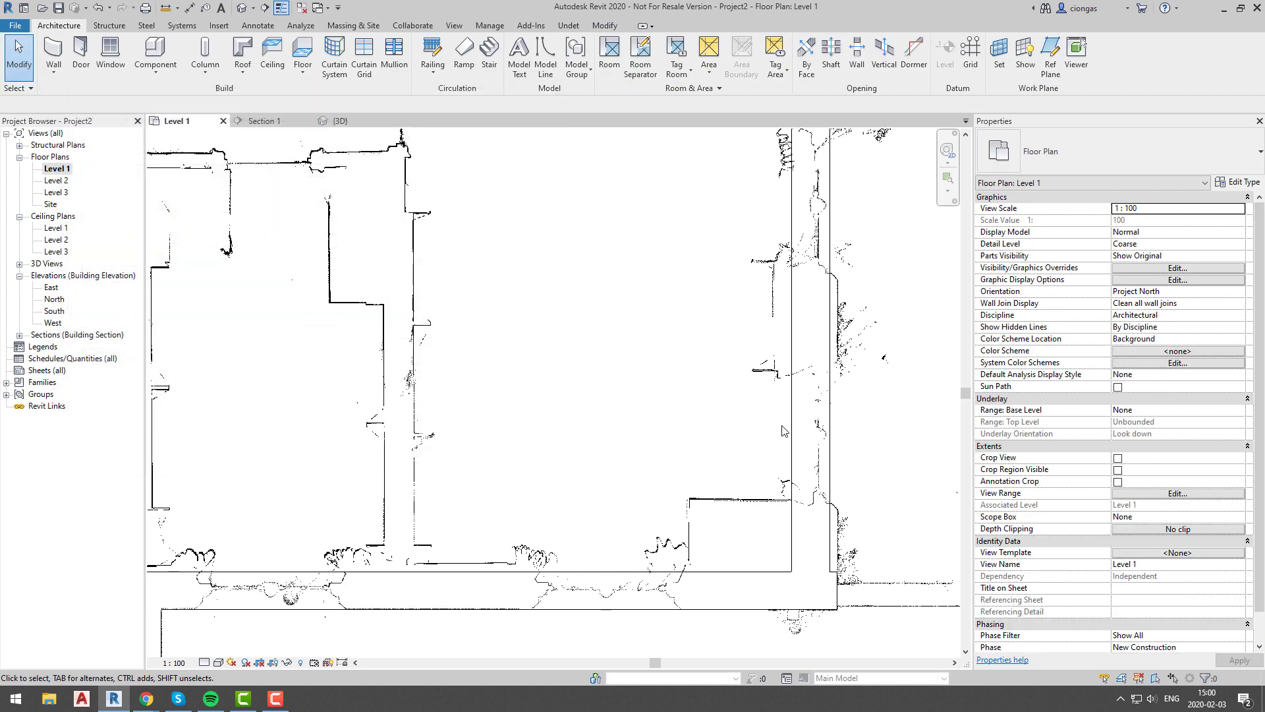
# Nudge the right exterior wall near the lower-right corner outward onto the scan's outer face line and check its alignment.
pyautogui.scroll(-2, 781, 426)
pyautogui.moveTo(821, 442); pyautogui.dragTo(709, 434, button='middle')
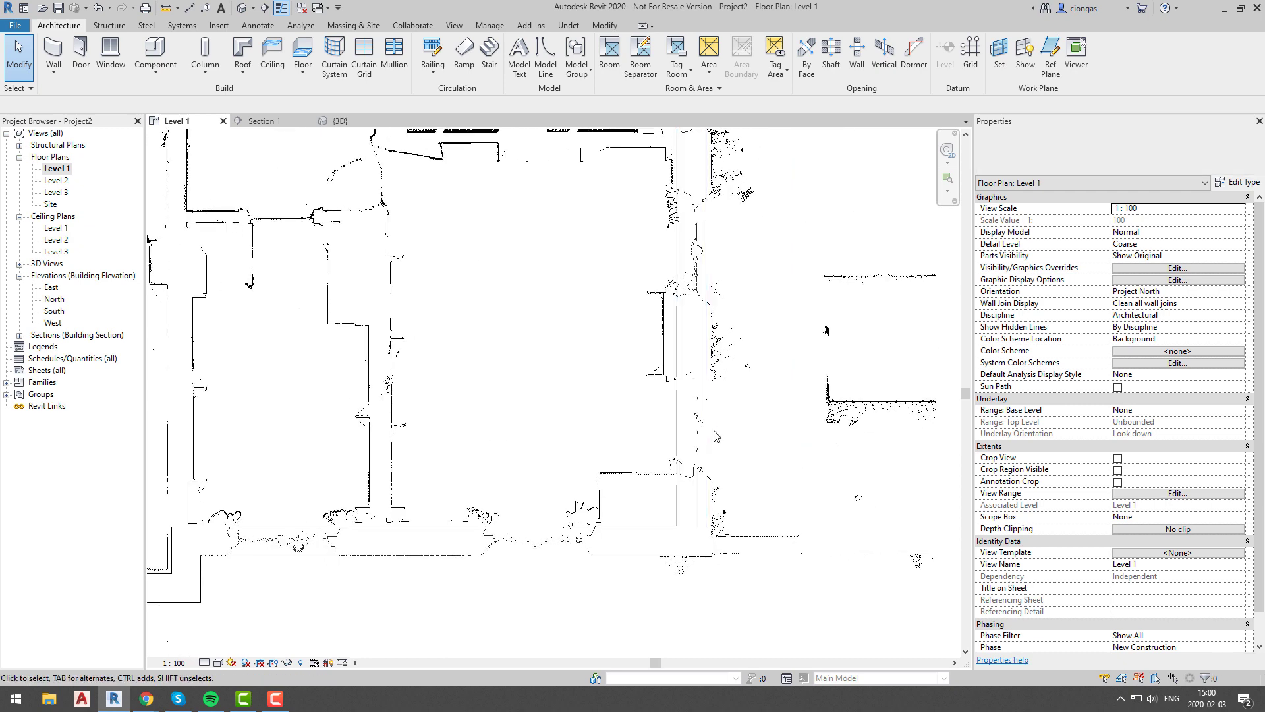
pyautogui.scroll(3, 717, 436)
pyautogui.click(701, 432)
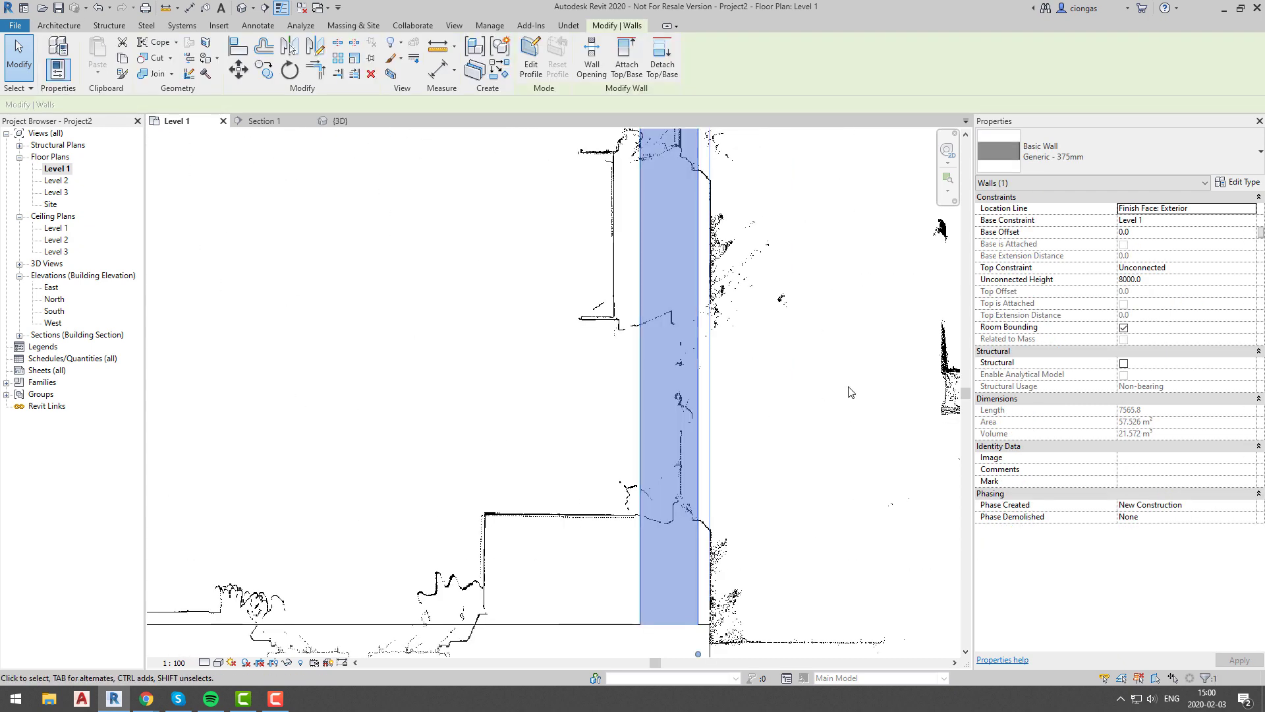
pyautogui.press('Right')
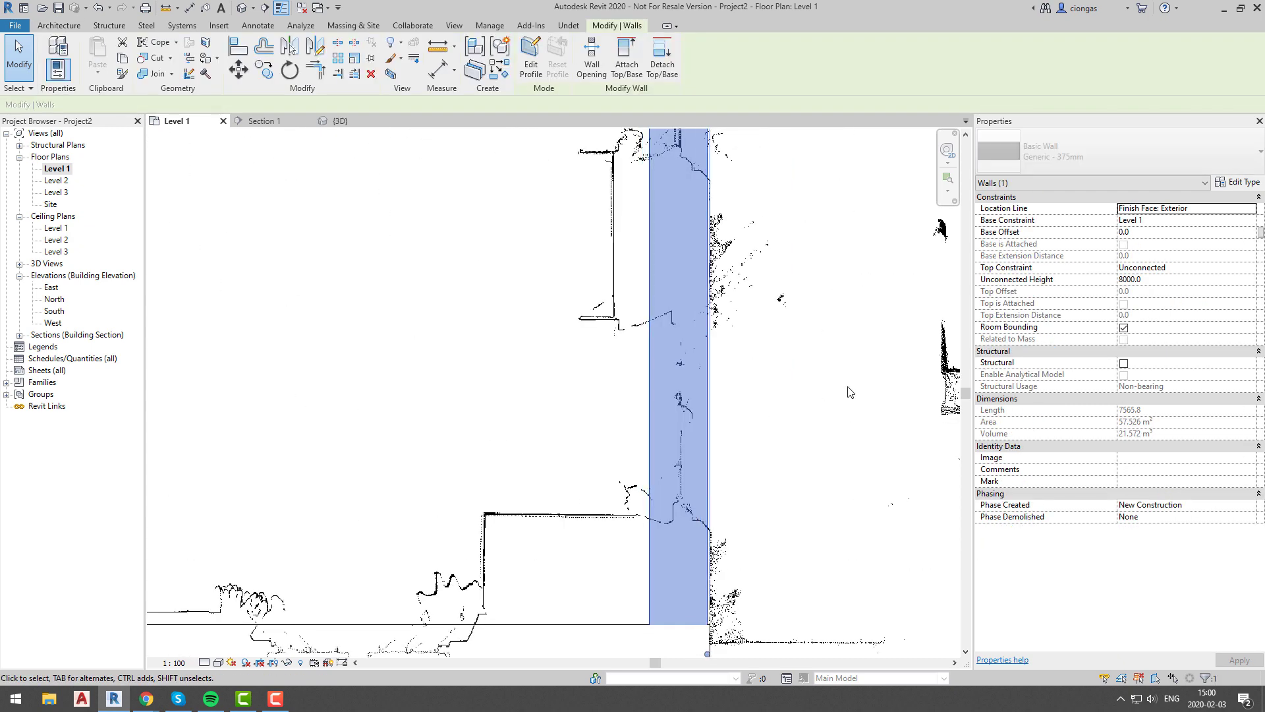
pyautogui.scroll(-4, 850, 396)
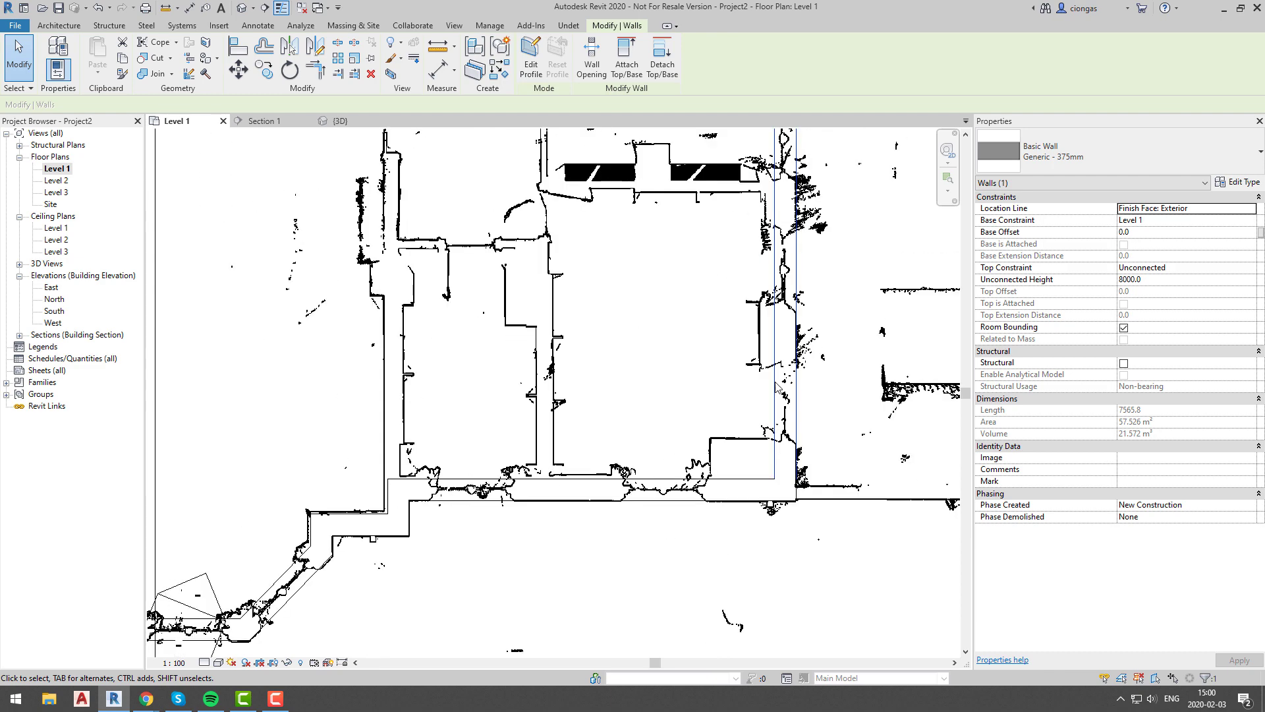
pyautogui.moveTo(679, 389); pyautogui.dragTo(692, 450, button='middle')
pyautogui.scroll(-3, 693, 450)
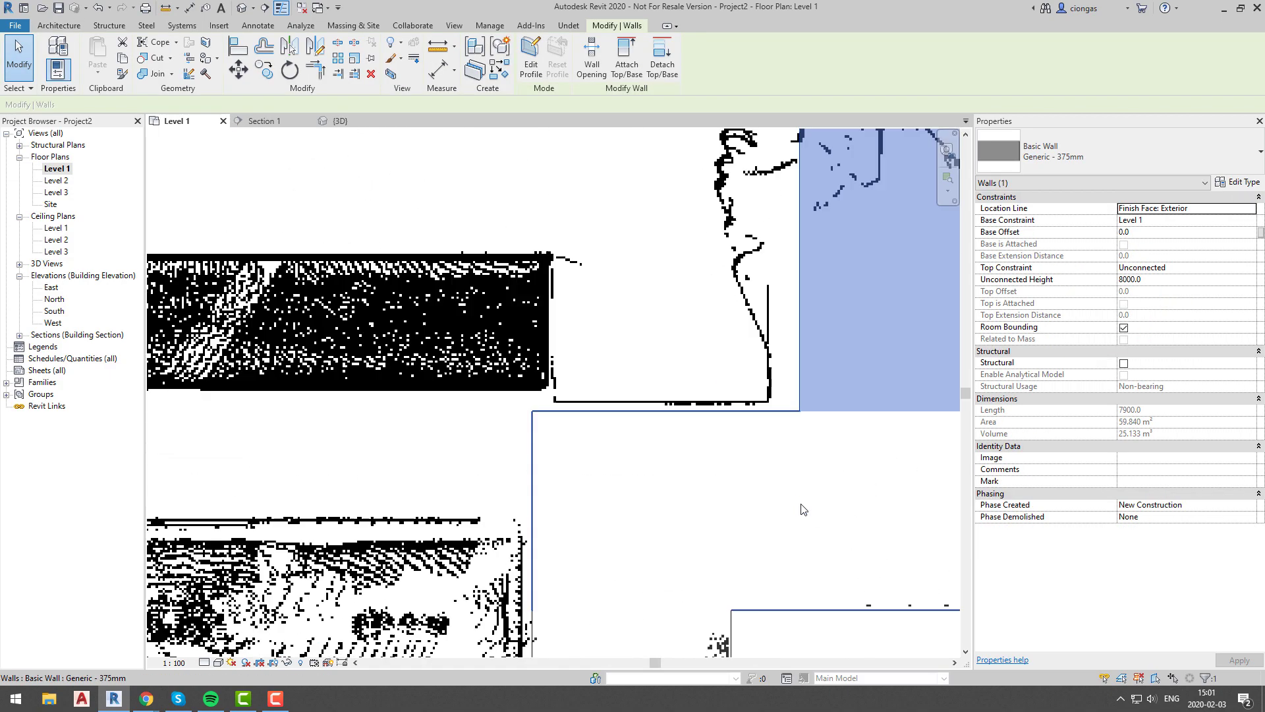
pyautogui.moveTo(802, 508); pyautogui.dragTo(743, 416, button='middle')
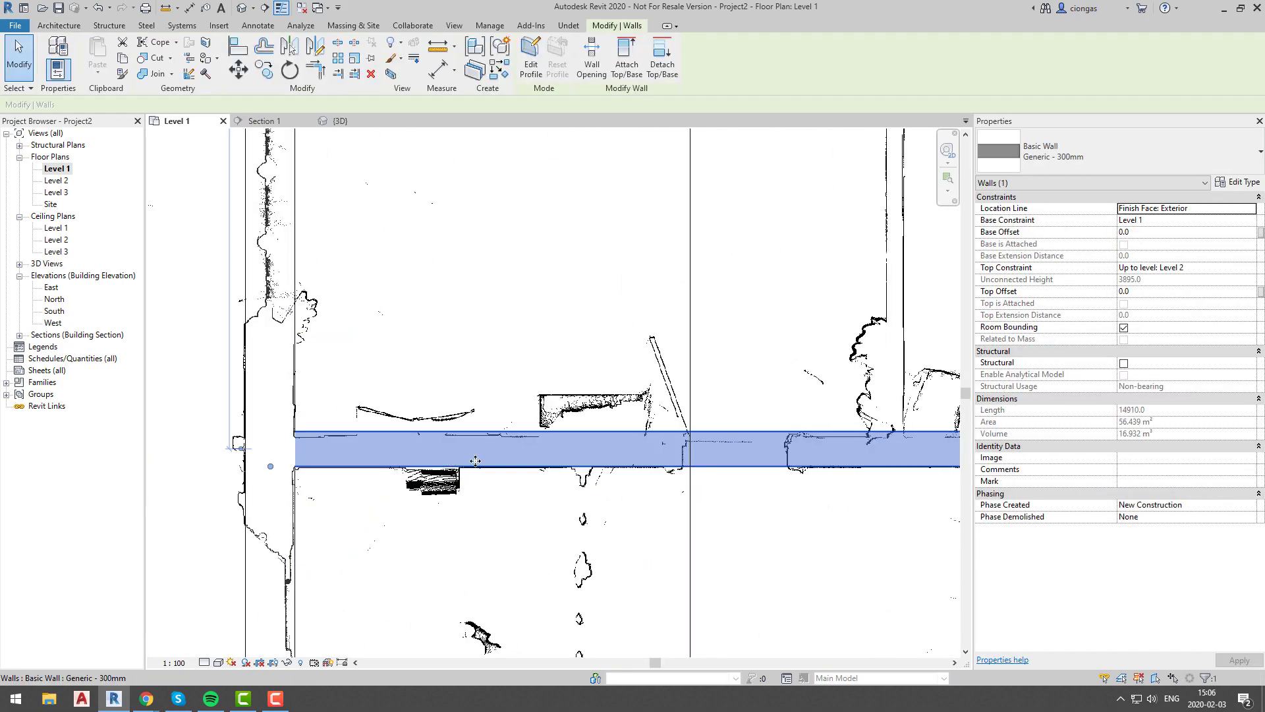
# Change the selected horizontal interior wall to the Generic - 250mm type to match the scanned thickness.
pyautogui.scroll(3, 567, 448)
pyautogui.click(1117, 151)
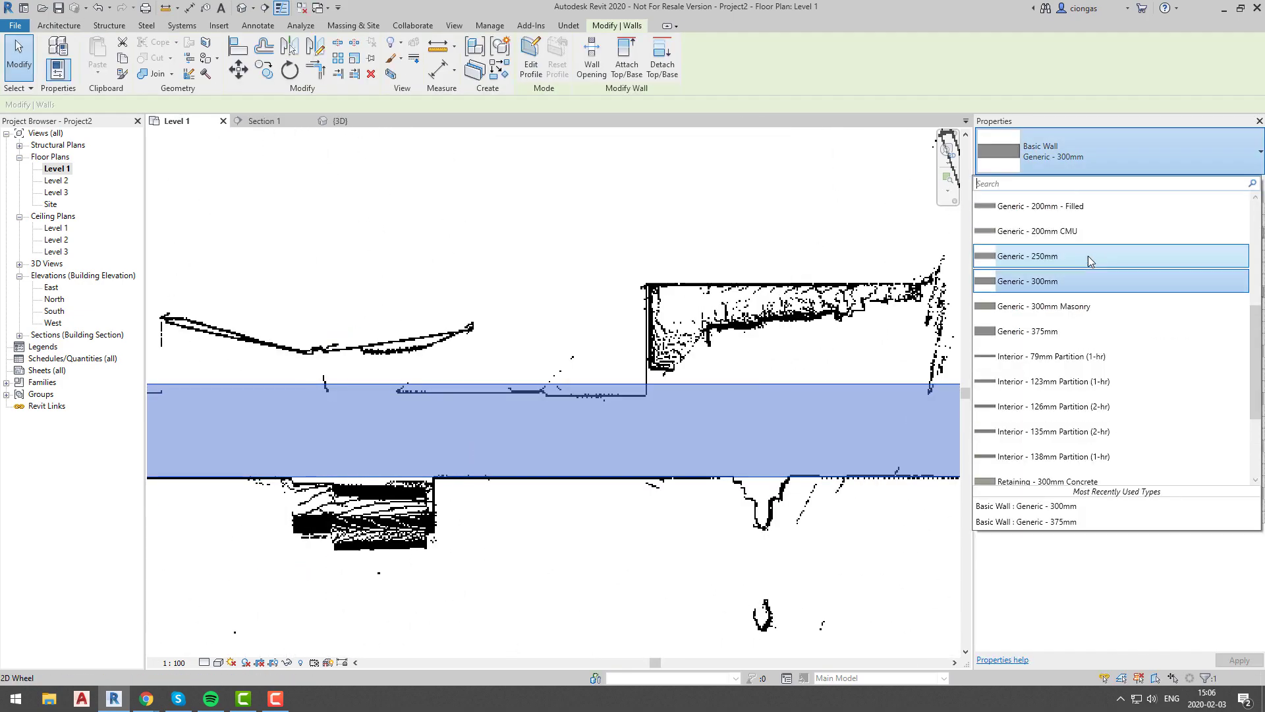
pyautogui.click(1089, 256)
pyautogui.press('Escape')
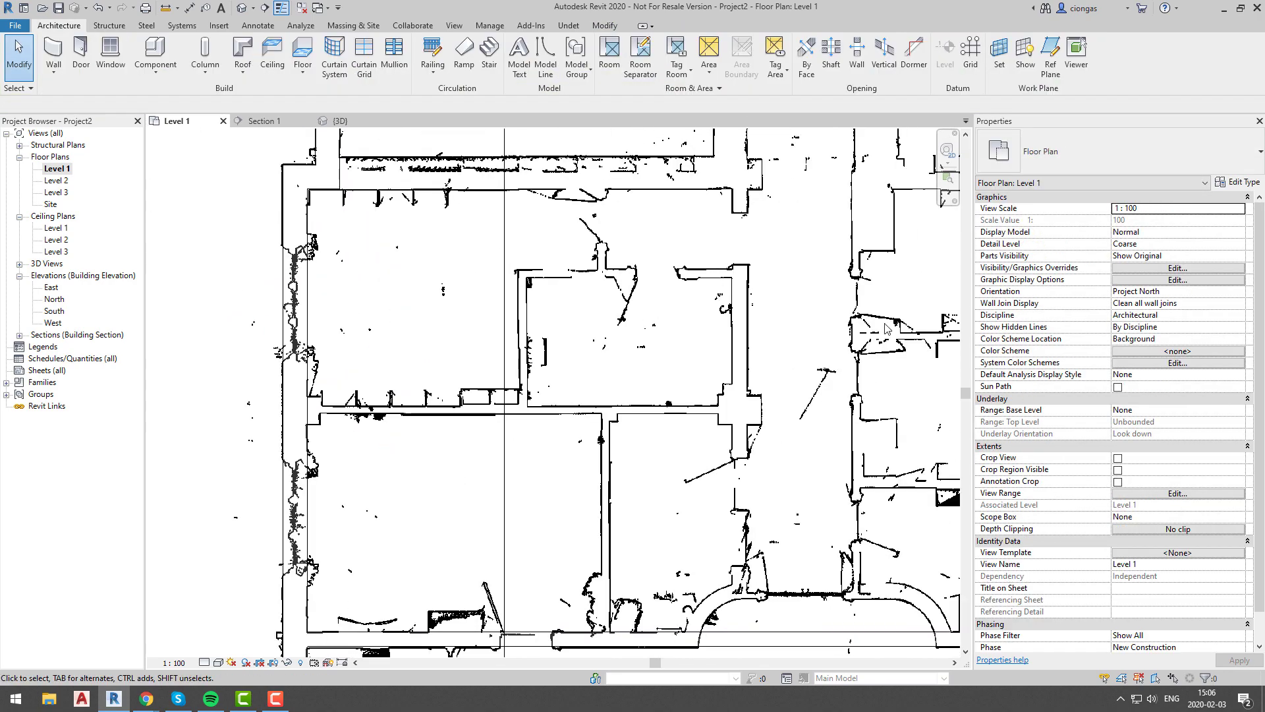
# Add interior partition walls over the scan slice and change the horizontal partition and its adjoining perpendicular wall to Generic - 150mm.
pyautogui.press('w')
pyautogui.press('a')
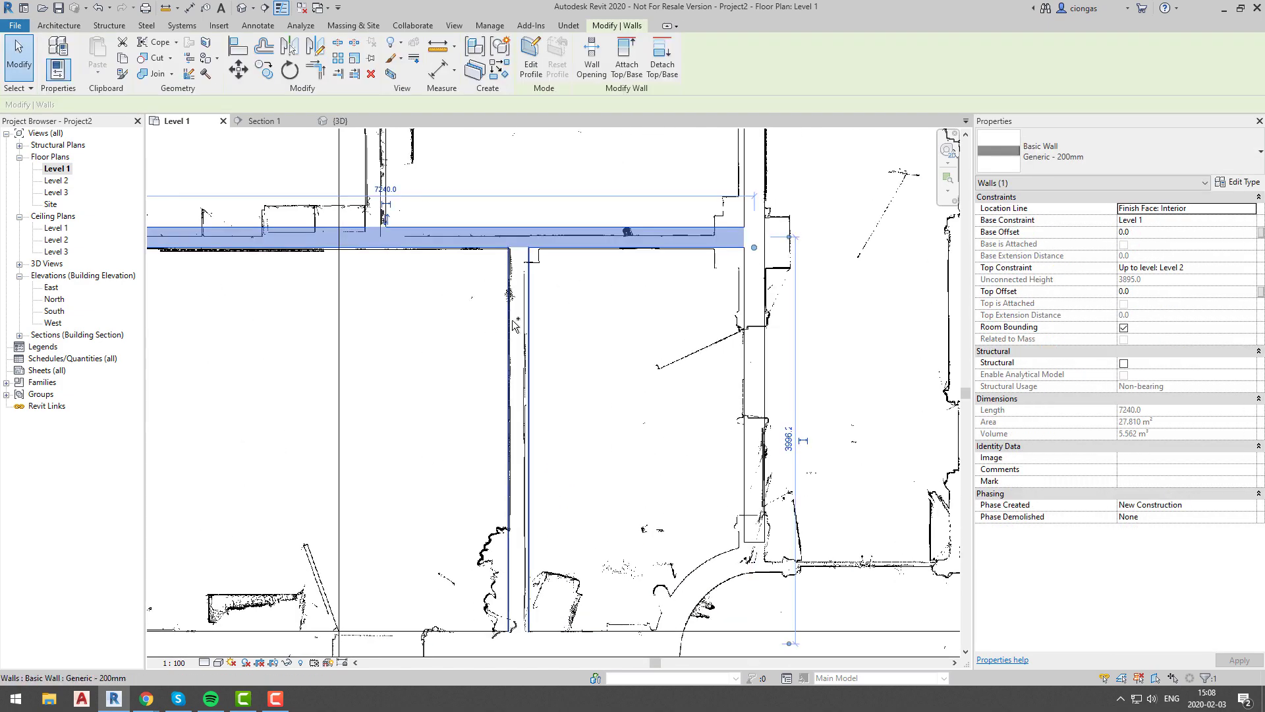
pyautogui.keyDown('ctrl'); pyautogui.click(512, 319); pyautogui.keyUp('ctrl')
pyautogui.click(1121, 152)
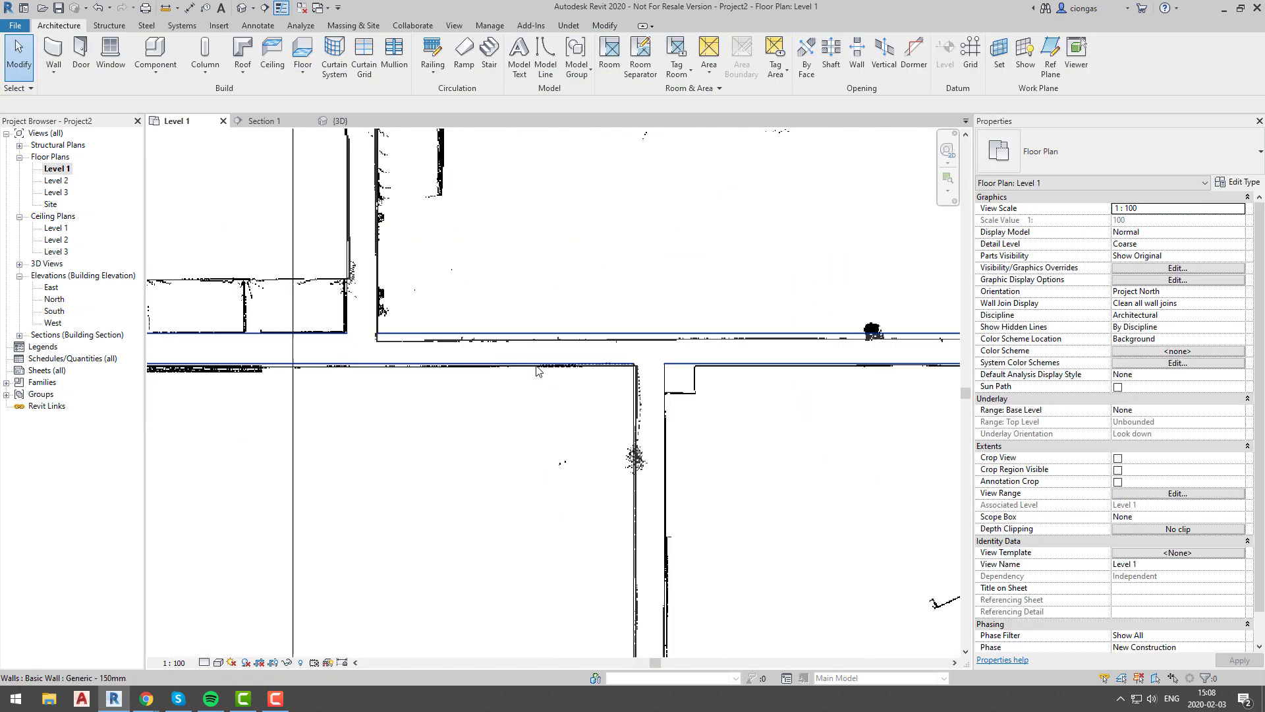
# Duplicate the horizontal partition's Generic - 150mm wall type as Generic - 125.
pyautogui.click(1120, 152)
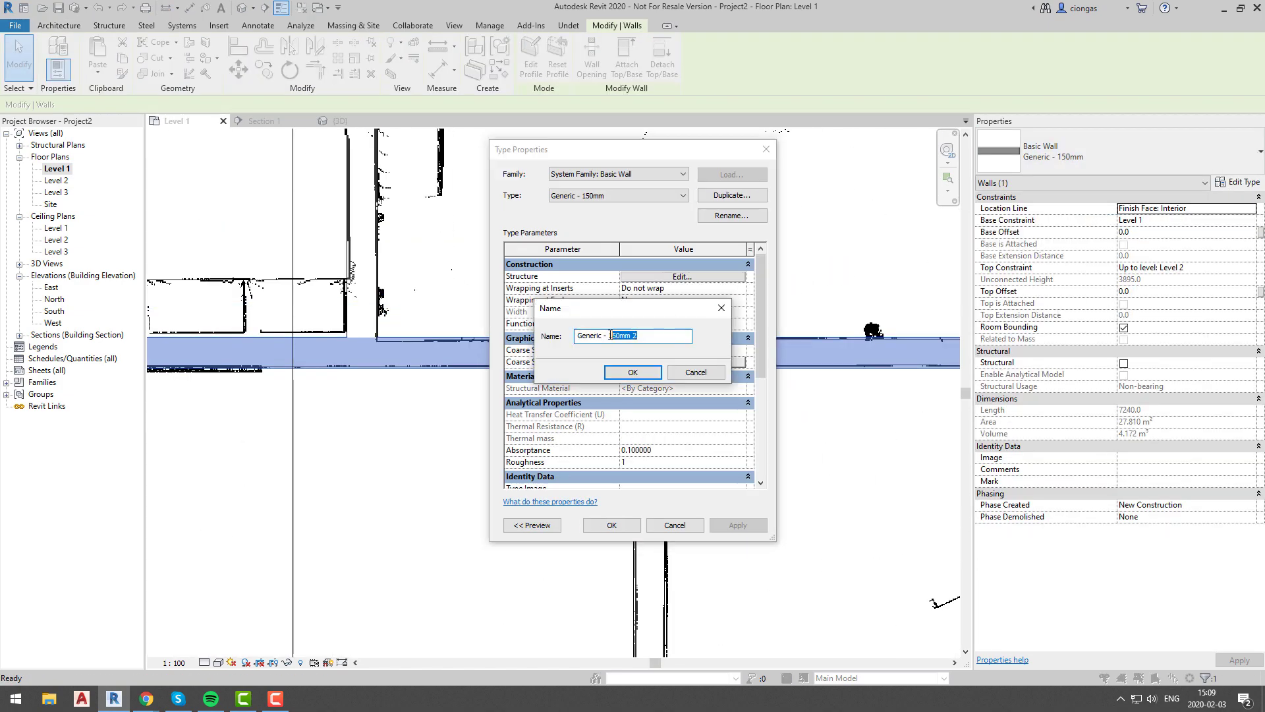
pyautogui.write('125')
pyautogui.press('Return')
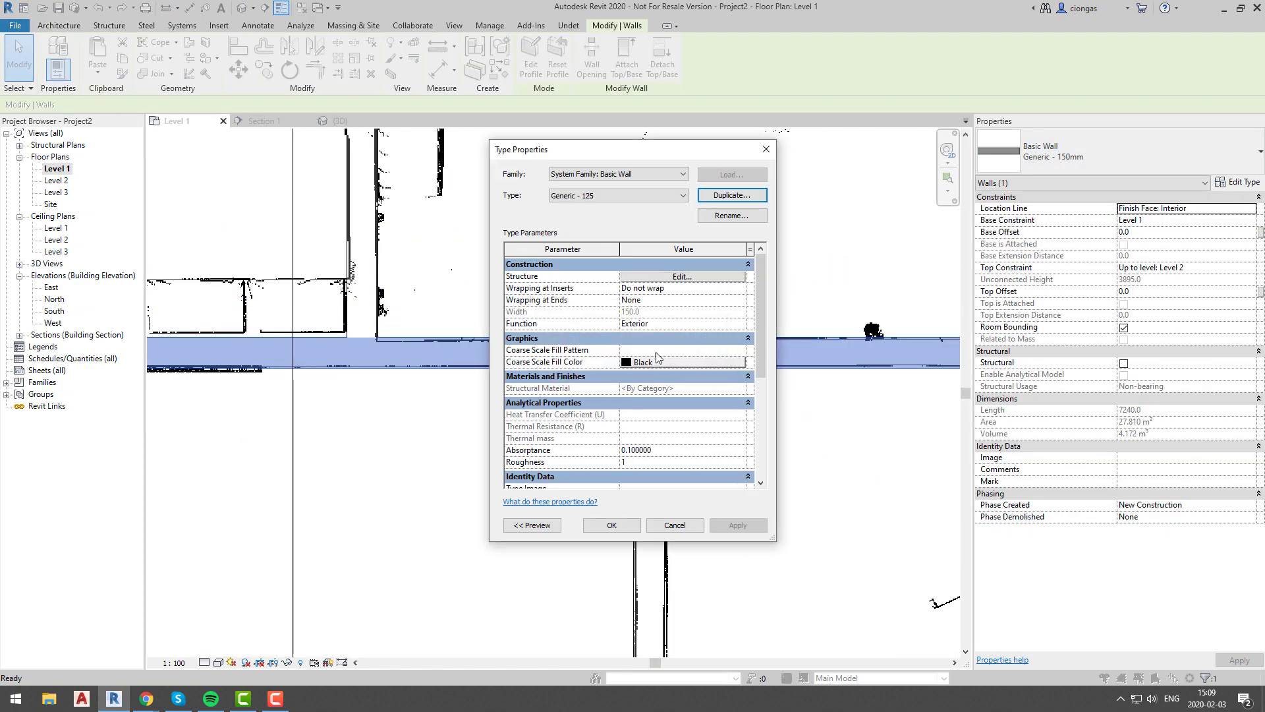
pyautogui.press('Return')
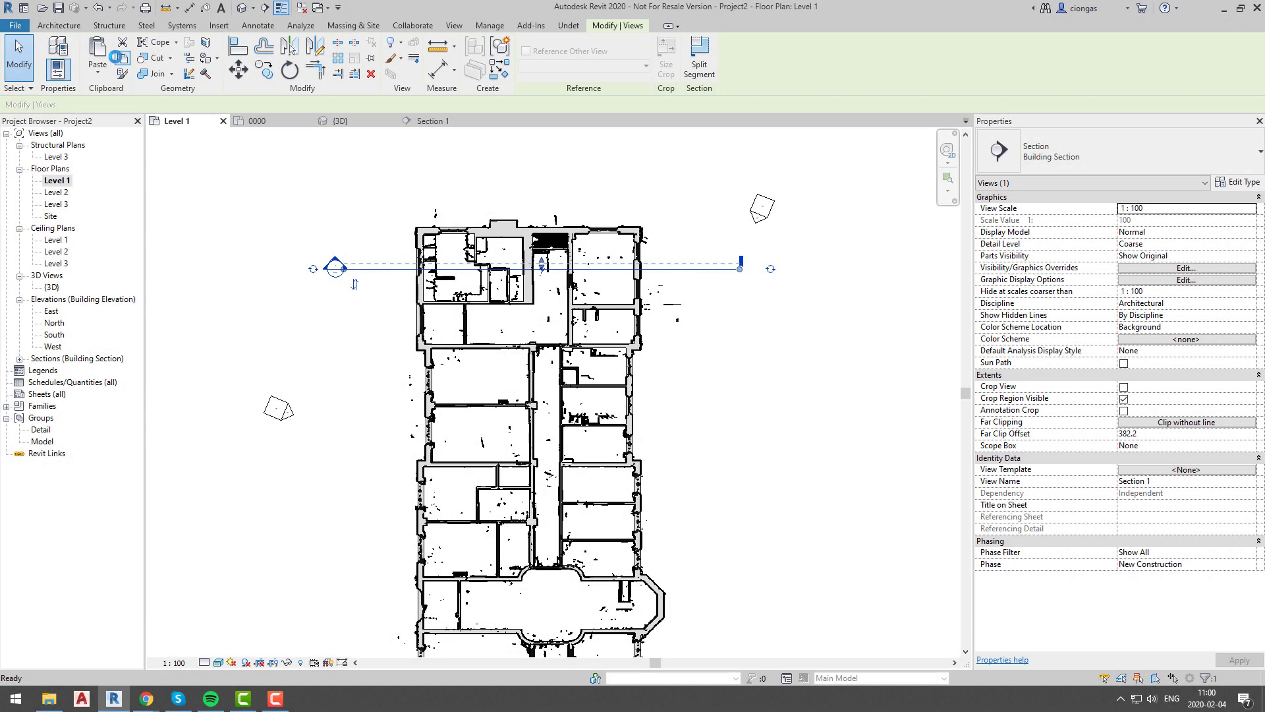
# Paste copies of the section line down the Level 1 floor plan, one across each row of rooms through the central hall.
pyautogui.click(91, 49)
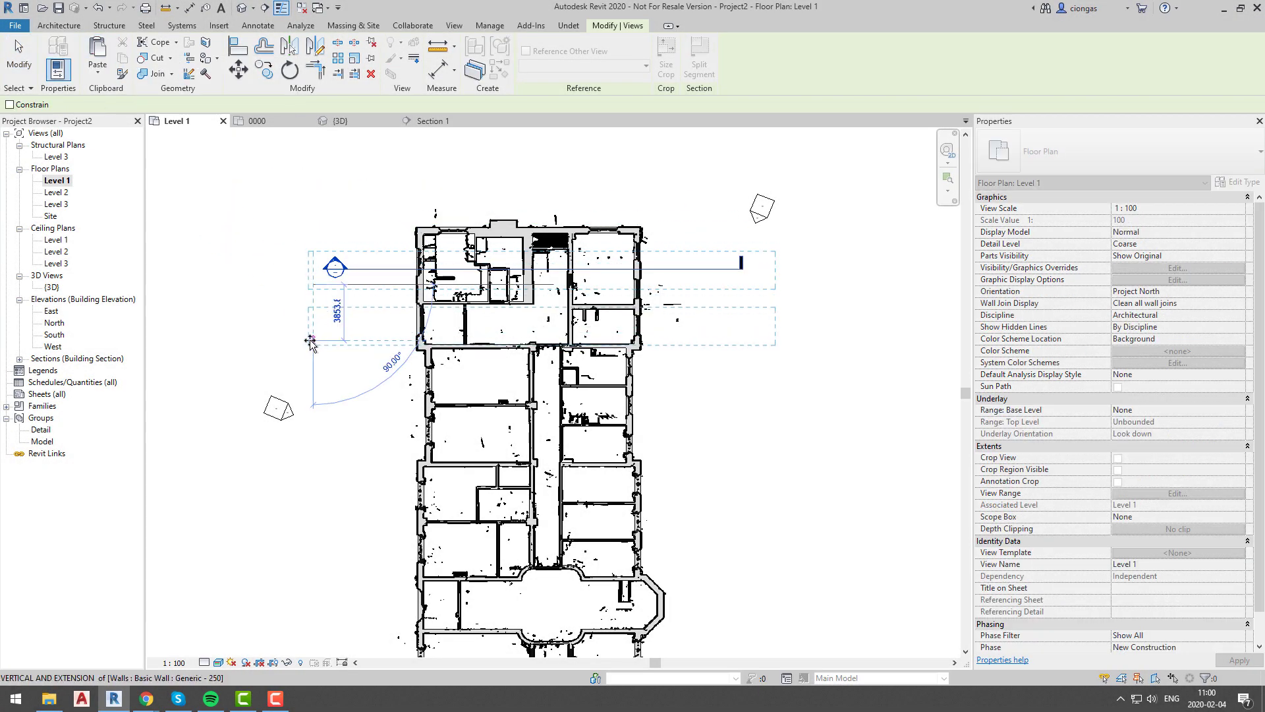
pyautogui.click(311, 342)
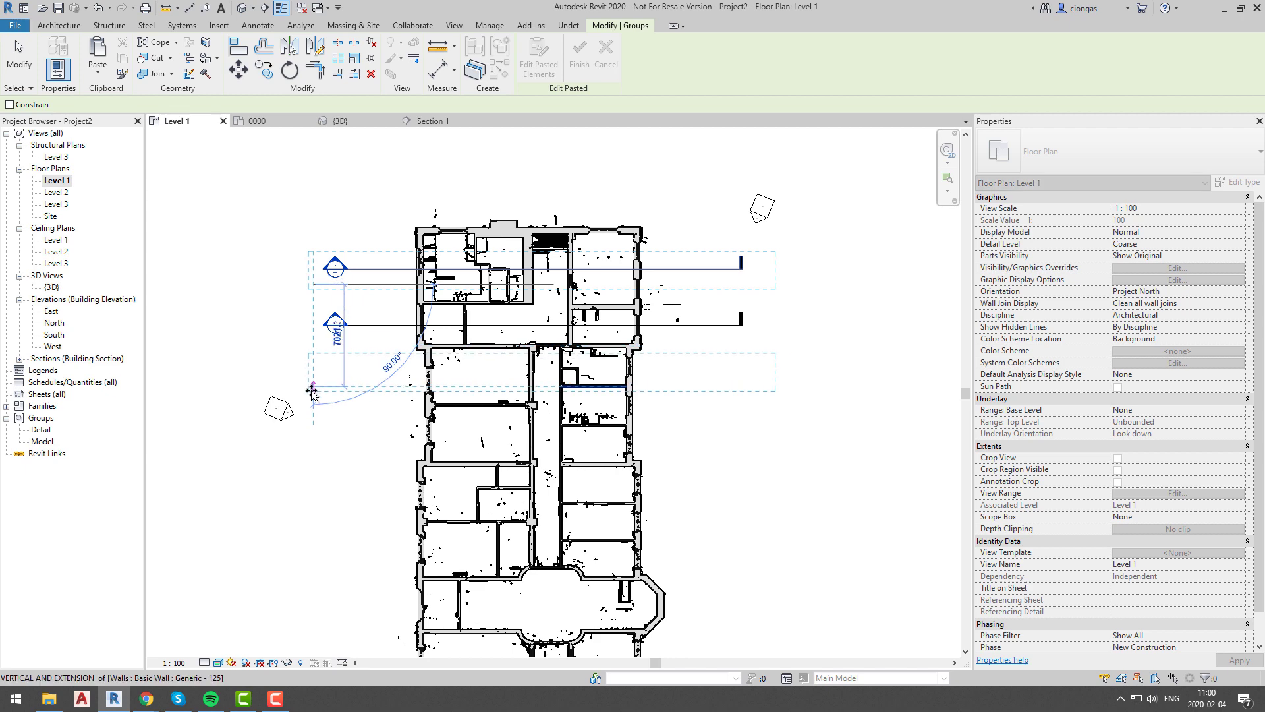
pyautogui.hotkey('ctrl', 'v')
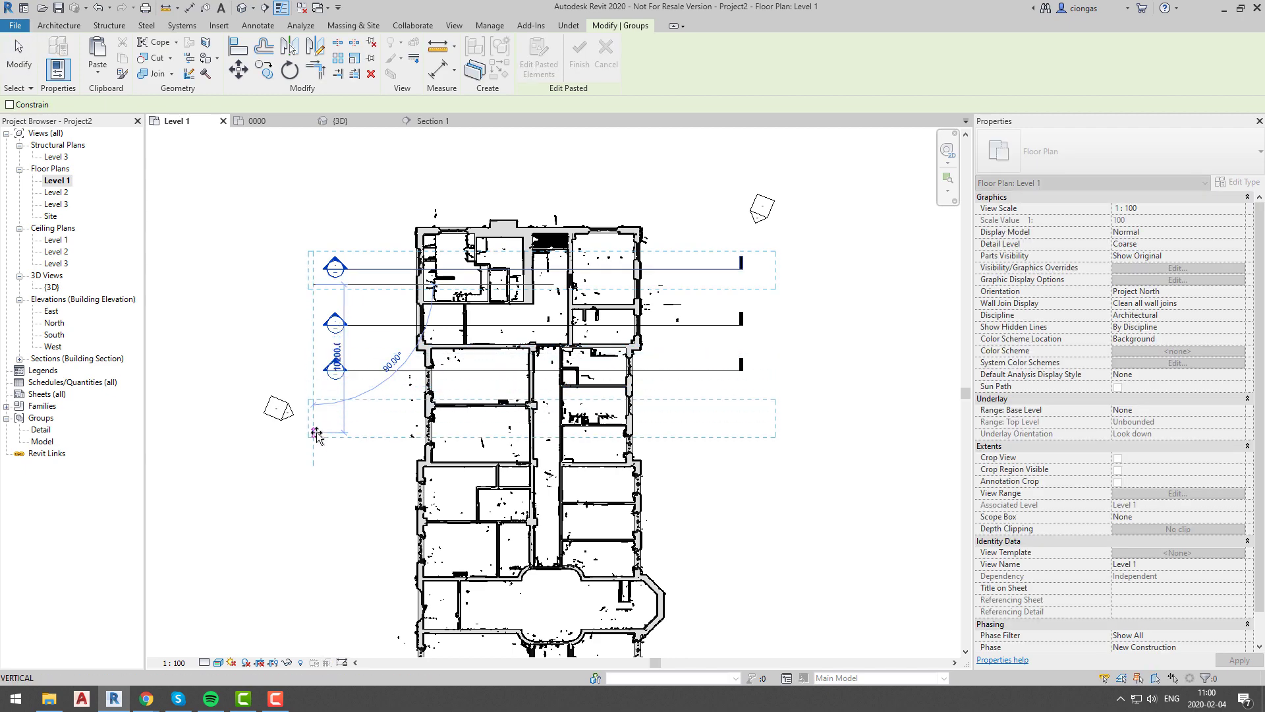
pyautogui.hotkey('ctrl', 'v')
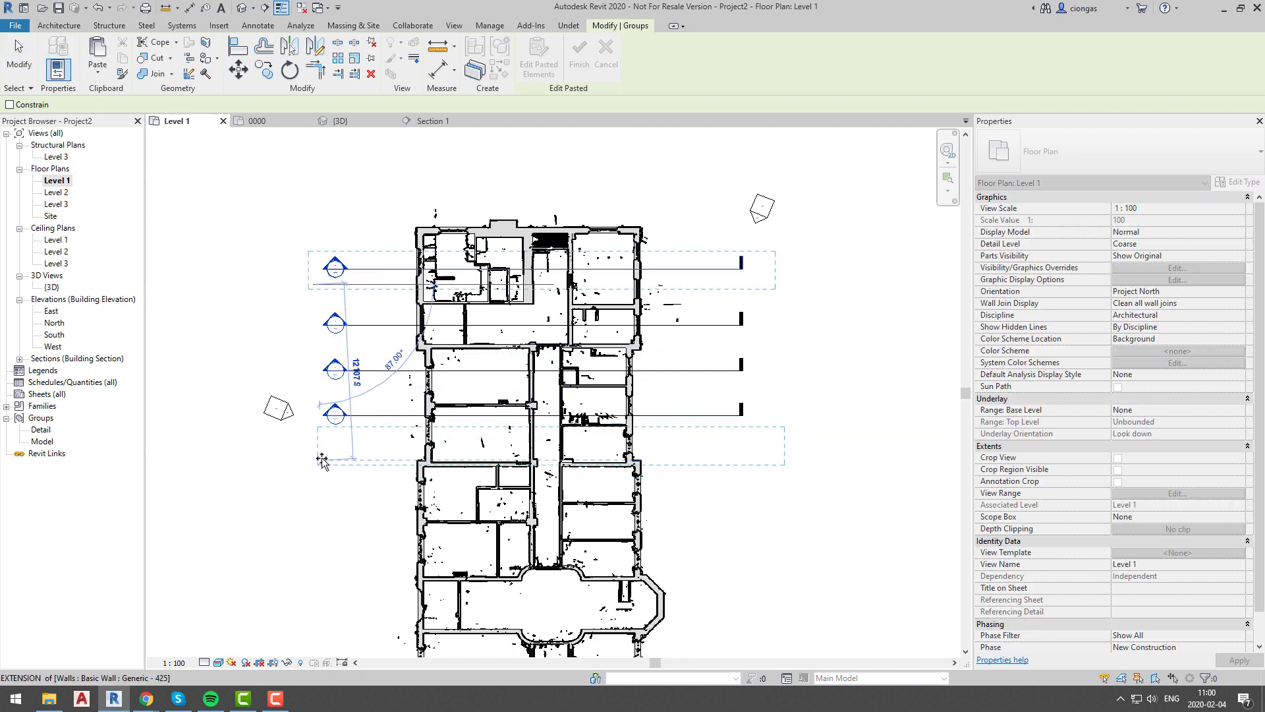
pyautogui.click(314, 462)
pyautogui.hotkey('ctrl', 'v')
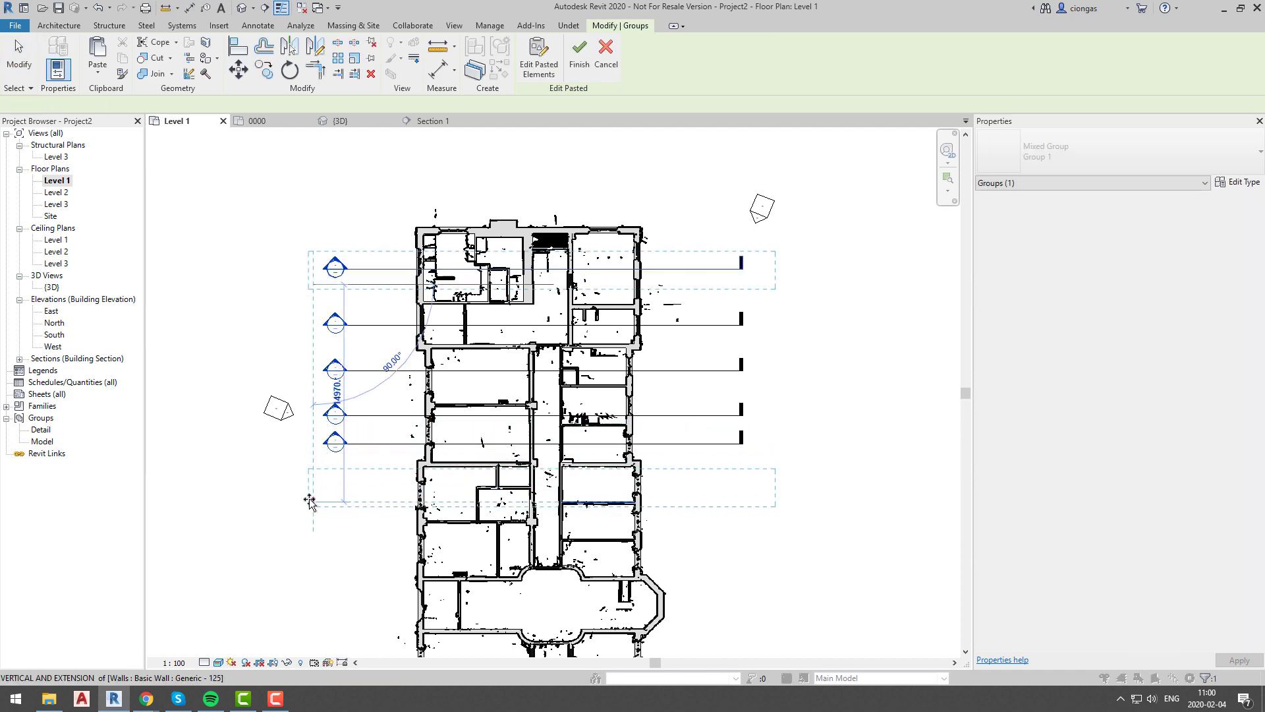
pyautogui.click(311, 504)
pyautogui.hotkey('ctrl', 'v')
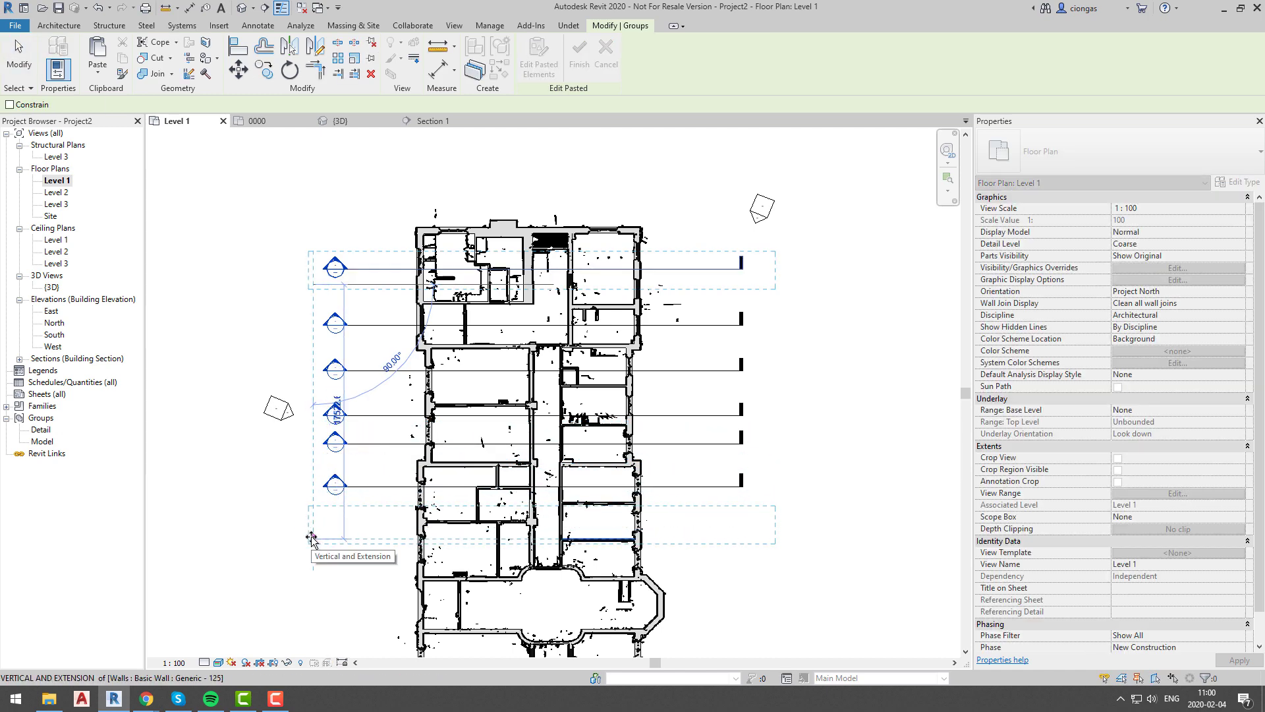
pyautogui.click(312, 538)
pyautogui.hotkey('ctrl', 'v')
pyautogui.click(313, 567)
pyautogui.hotkey('ctrl', 'v')
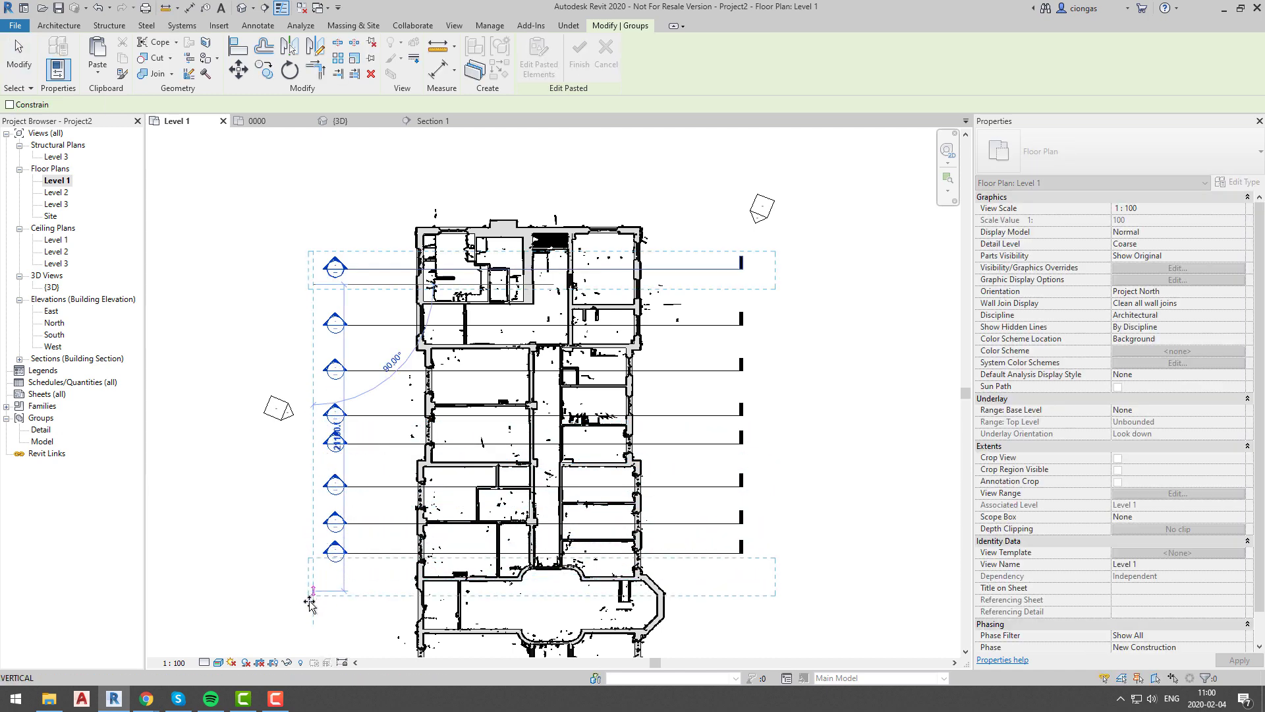
pyautogui.click(314, 621)
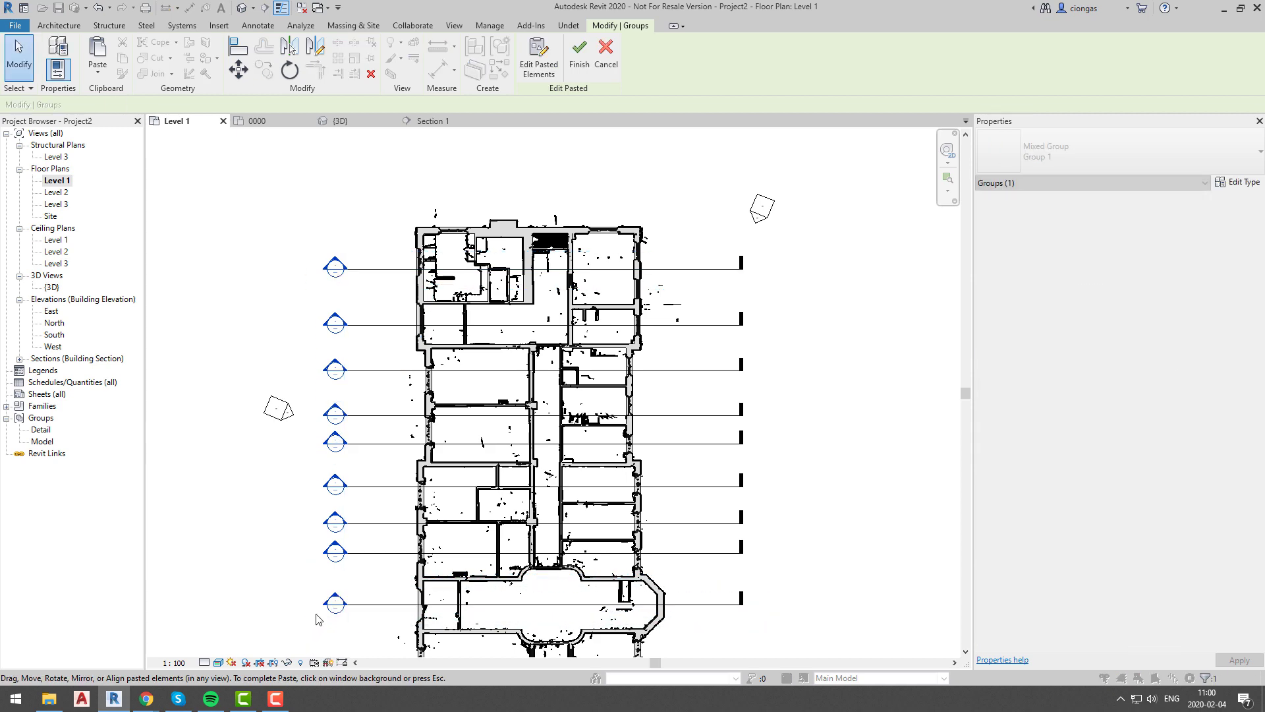
# Paste further section line copies across the room rows below the central hall, down to the plan's lower end.
pyautogui.scroll(-2, 315, 621)
pyautogui.moveTo(318, 629)
pyautogui.mouseDown(button='middle')
pyautogui.moveTo(399, 399)
pyautogui.moveTo(290, 417)
pyautogui.mouseUp(button='middle')
pyautogui.scroll(4, 405, 428)
pyautogui.hotkey('ctrl', 'v')
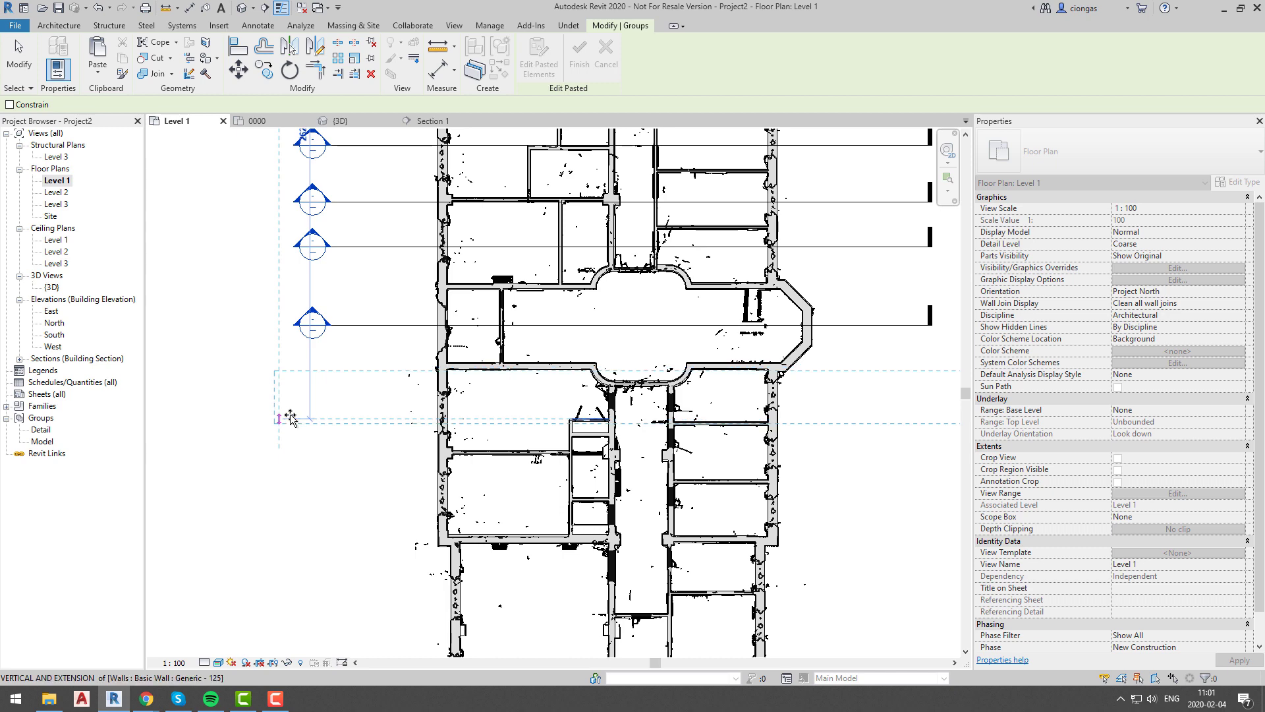
pyautogui.click(291, 418)
pyautogui.click(288, 476)
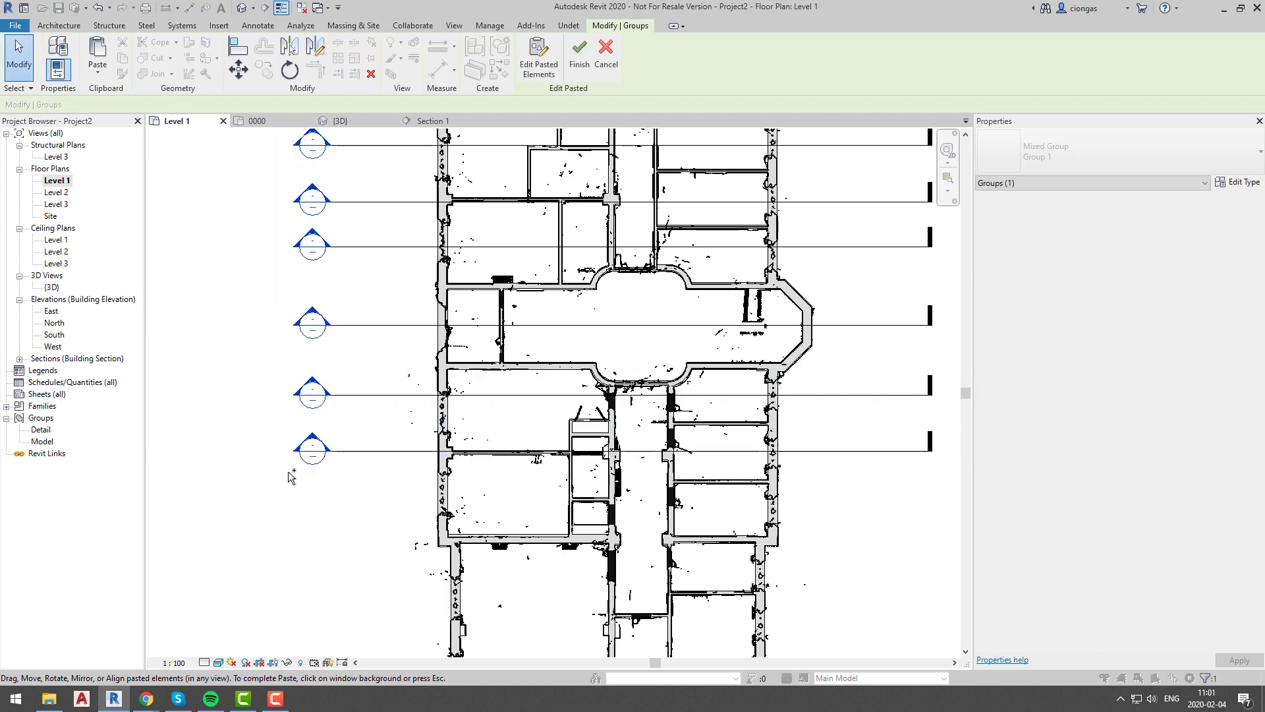
pyautogui.click(283, 529)
pyautogui.scroll(-3, 290, 520)
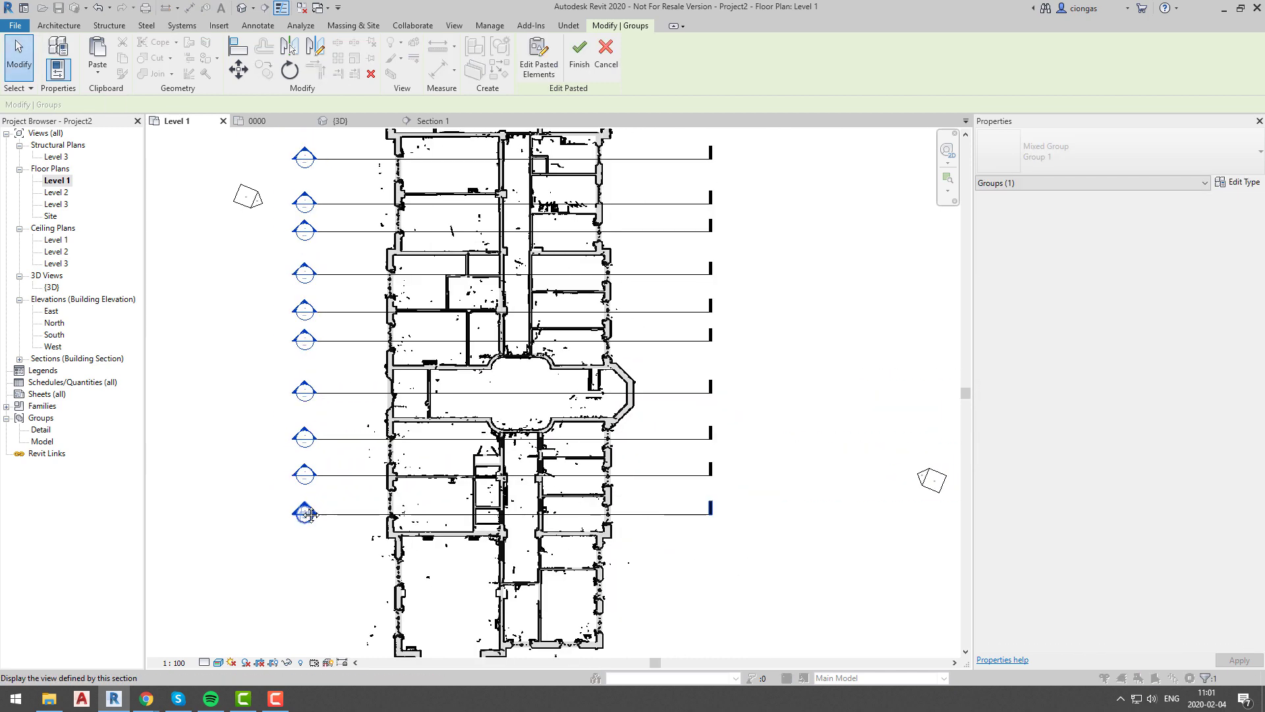
pyautogui.click(295, 509)
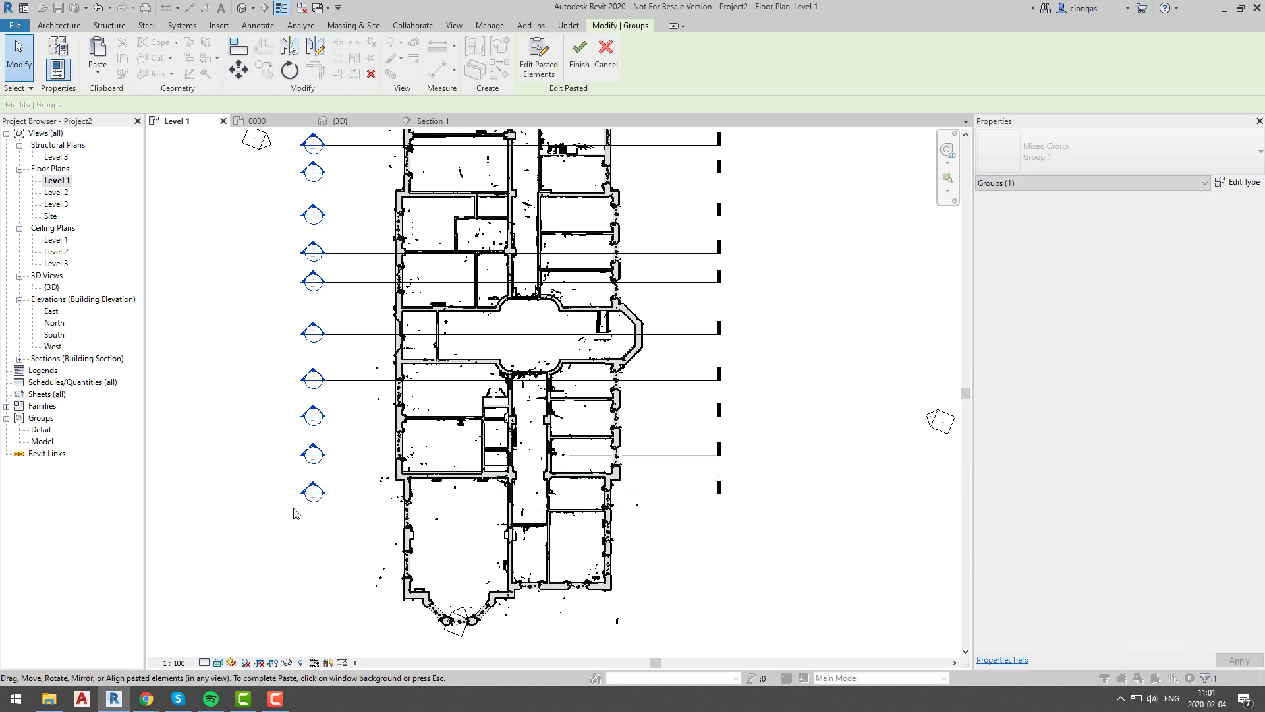
pyautogui.press('Escape')
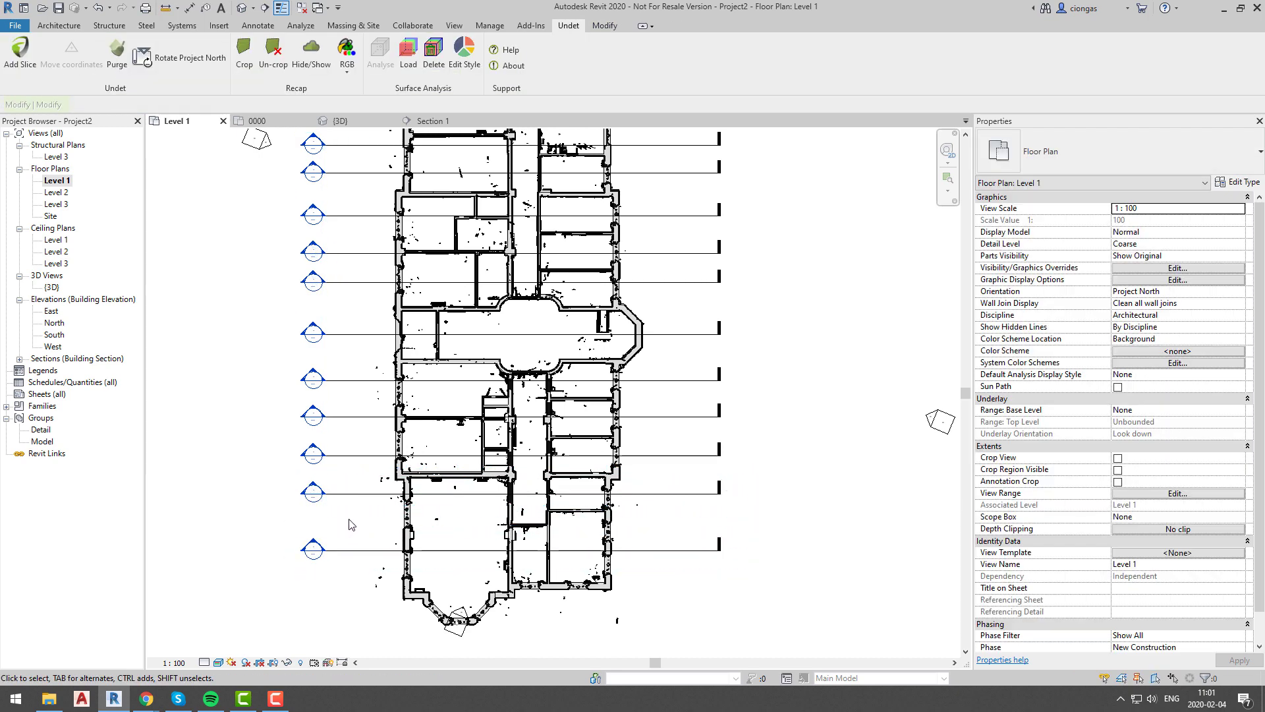
# Open the Section 2 view and generate a preview scan slice with 0,020 m thickness and BW coloring.
pyautogui.scroll(-3, 350, 515)
pyautogui.rightClick(525, 293)
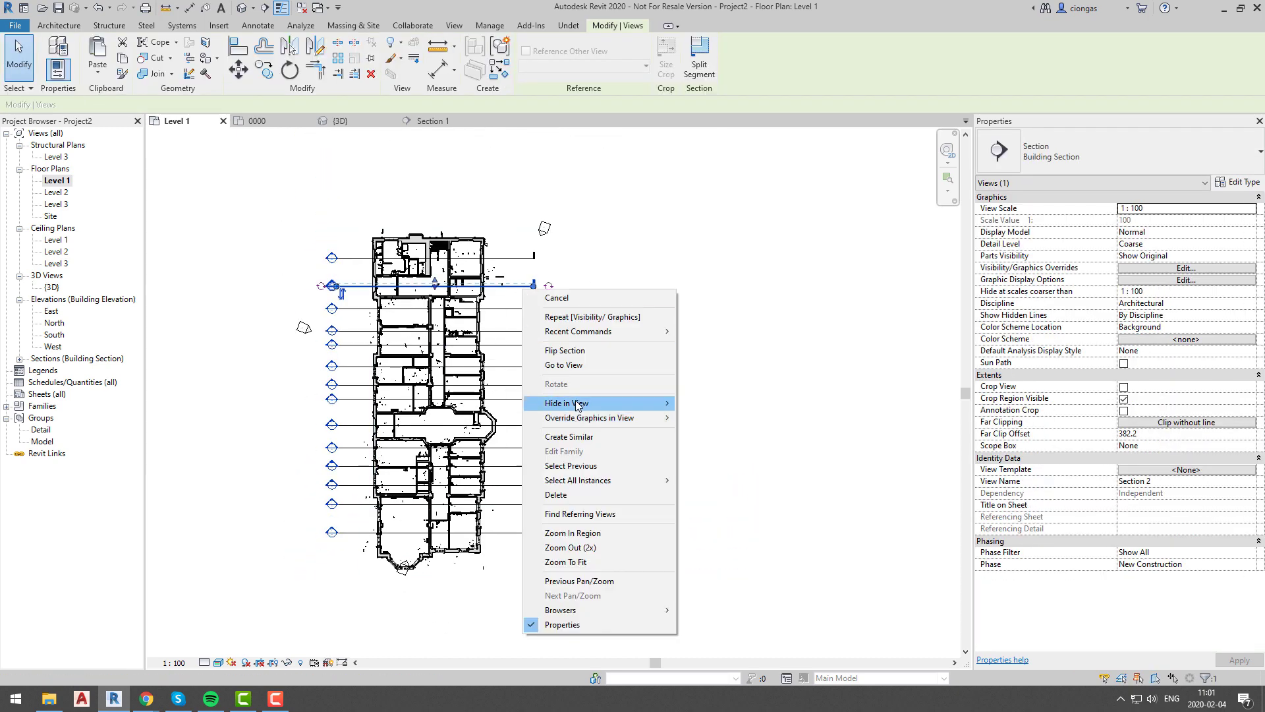
pyautogui.click(580, 367)
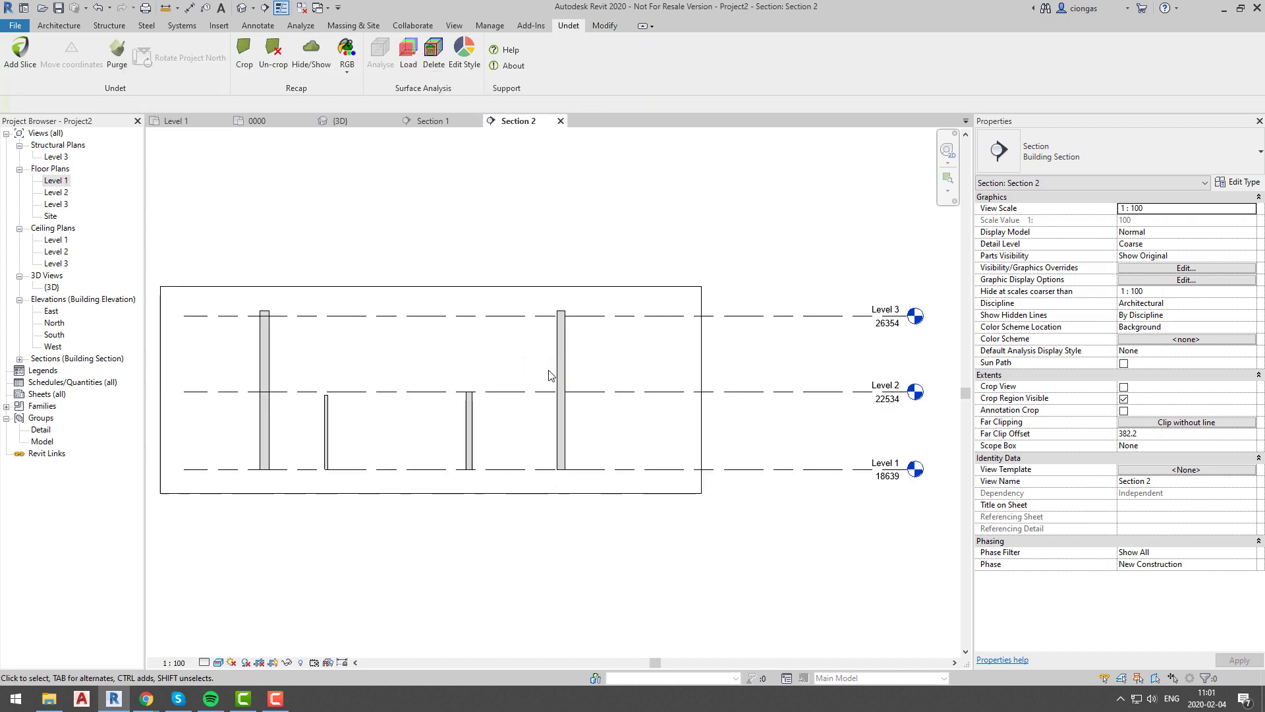
pyautogui.rightClick(419, 238)
pyautogui.click(239, 288)
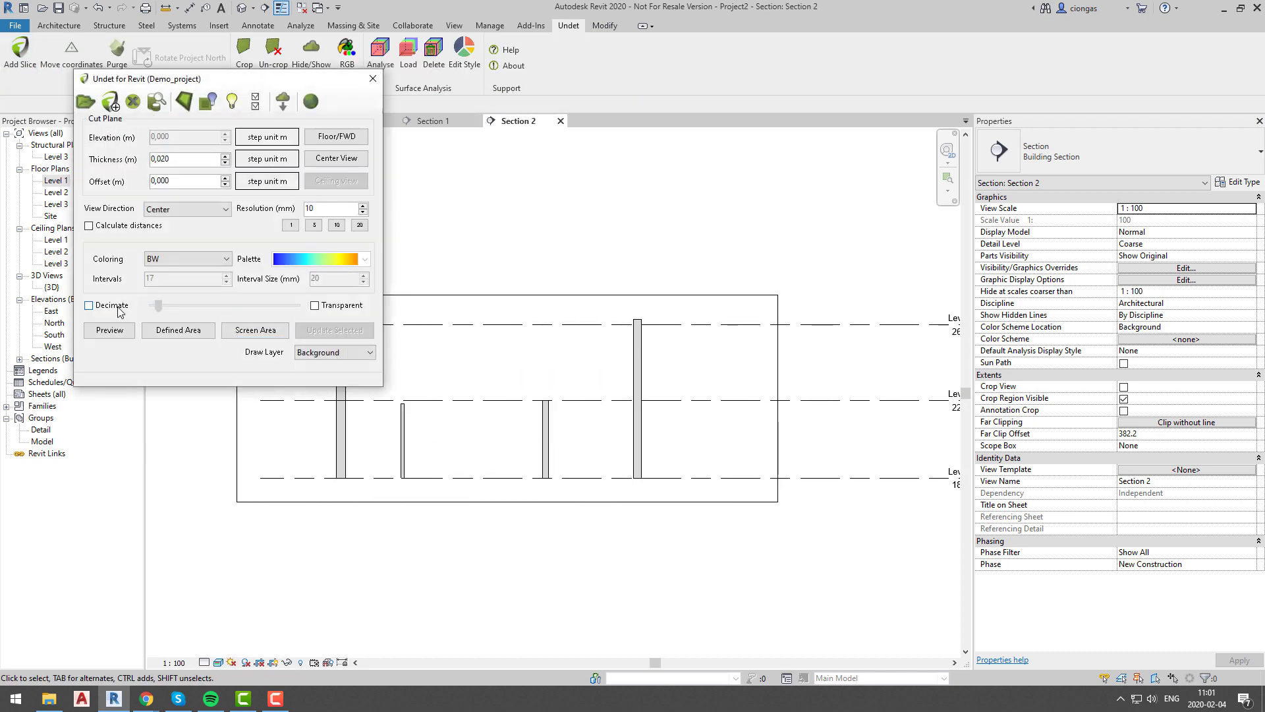
pyautogui.click(116, 330)
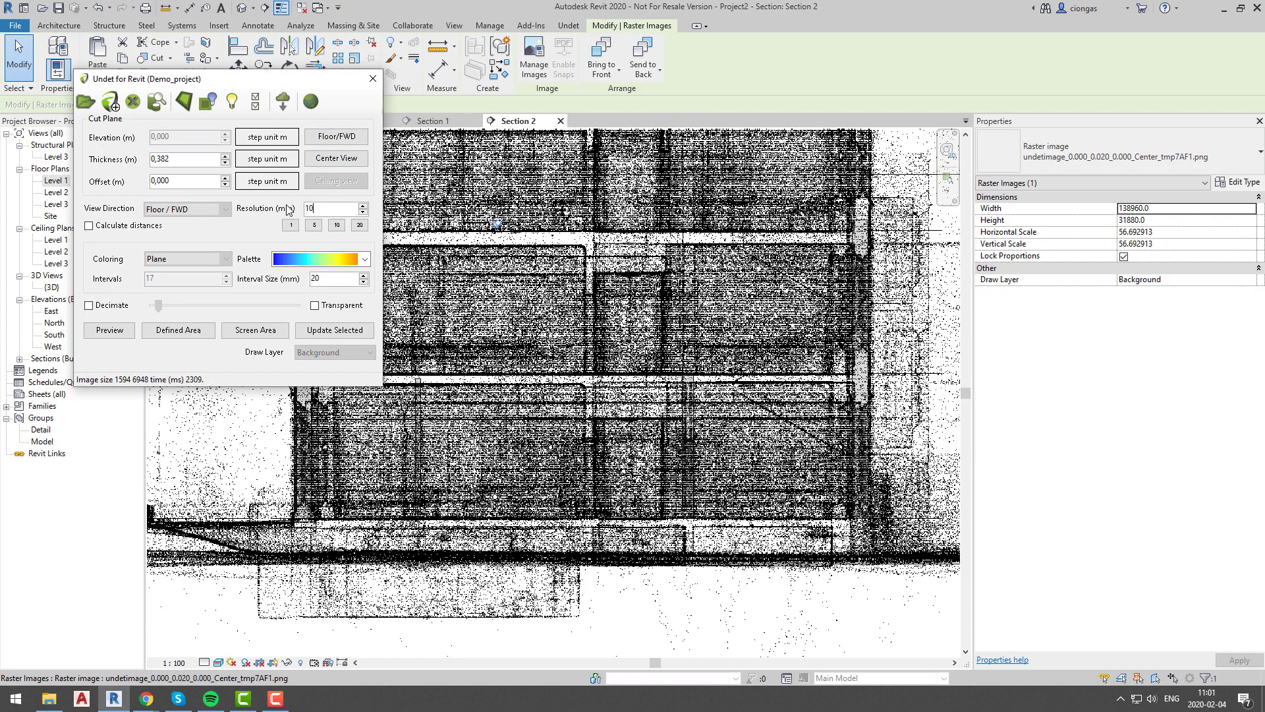
# Add a 0,382 m thick Floor / FWD scan slice with Plane coloring over the Level 1 storey and inspect its ceiling line.
pyautogui.click(192, 330)
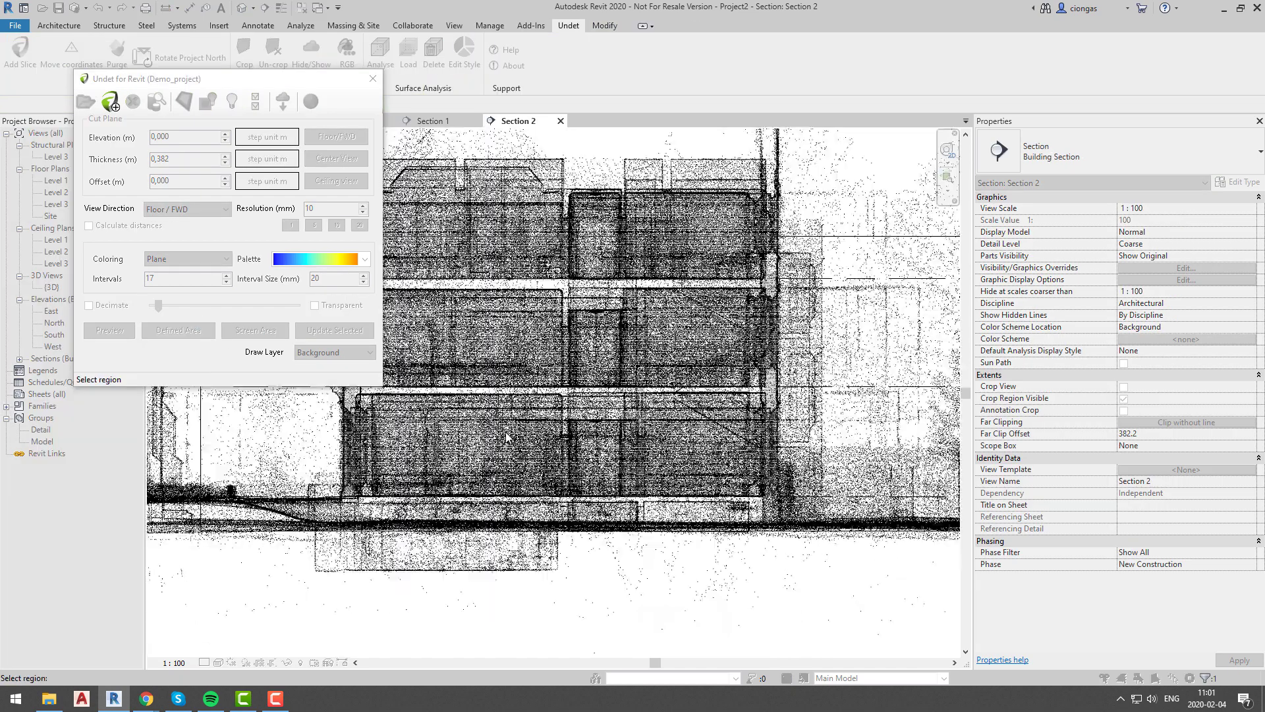
pyautogui.scroll(-3, 359, 442)
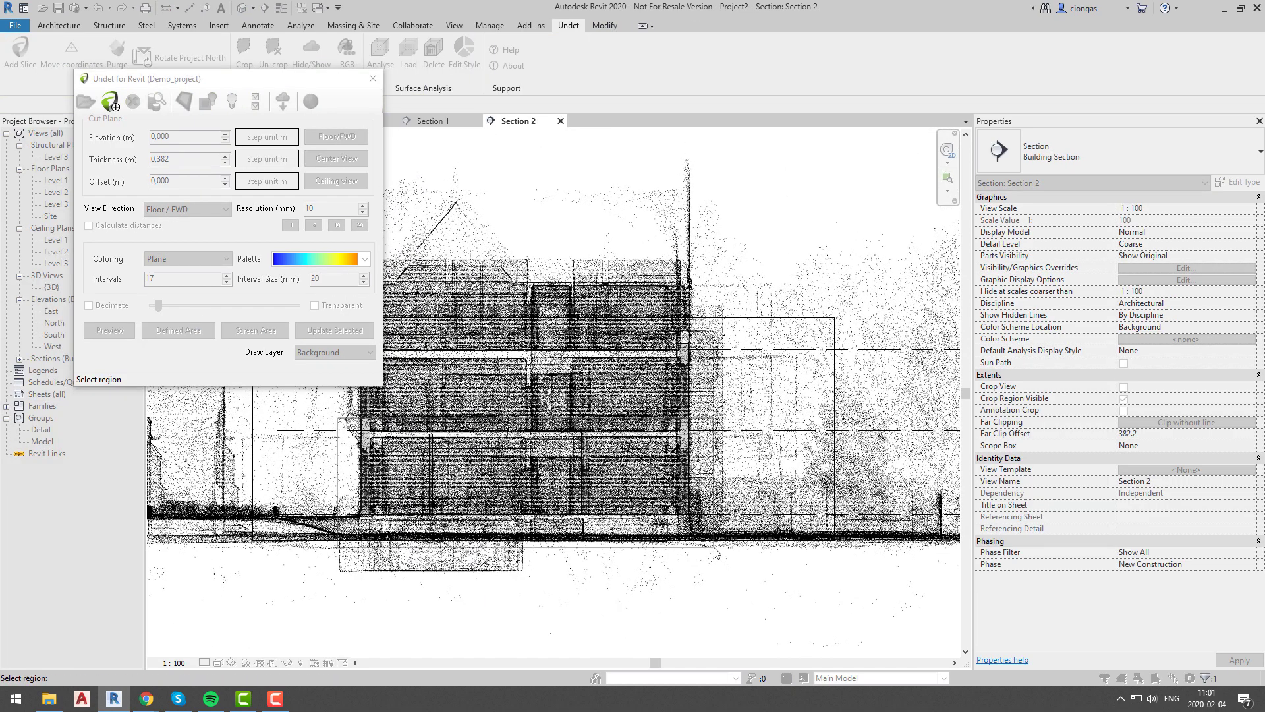
pyautogui.click(717, 553)
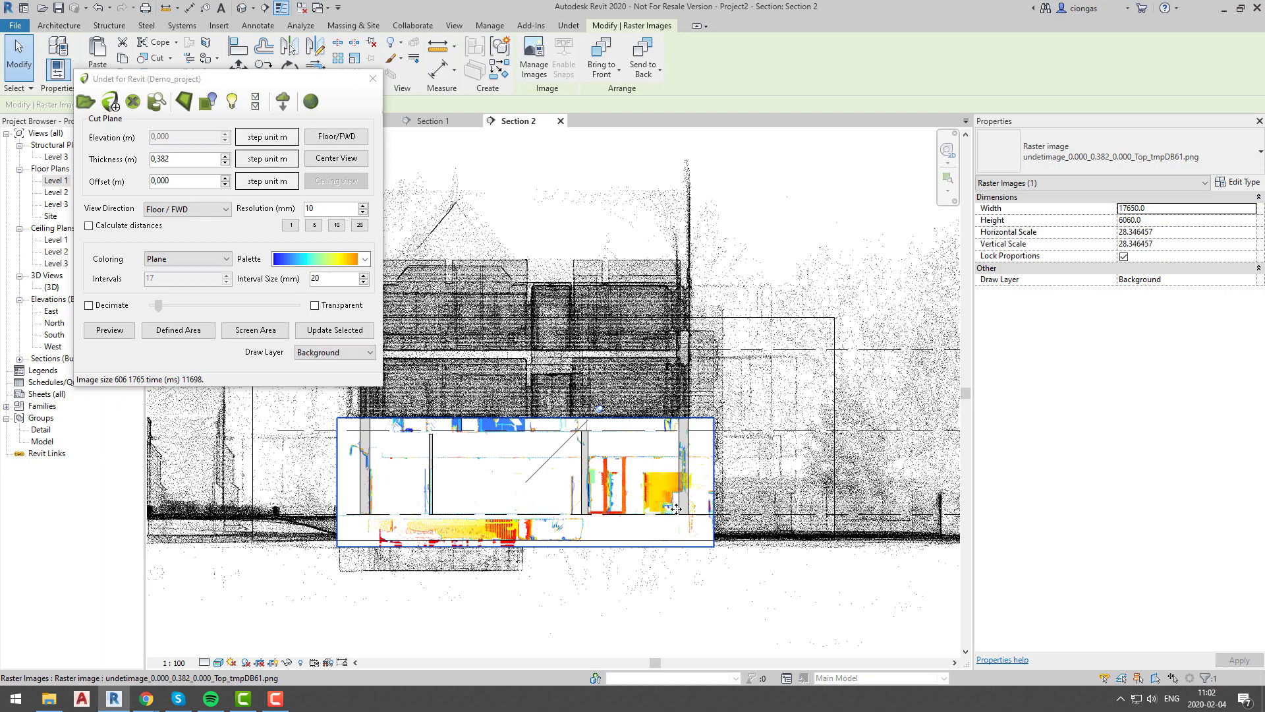
pyautogui.scroll(3, 628, 477)
pyautogui.moveTo(639, 475); pyautogui.dragTo(699, 467, button='middle')
pyautogui.scroll(1, 685, 469)
pyautogui.scroll(5, 711, 421)
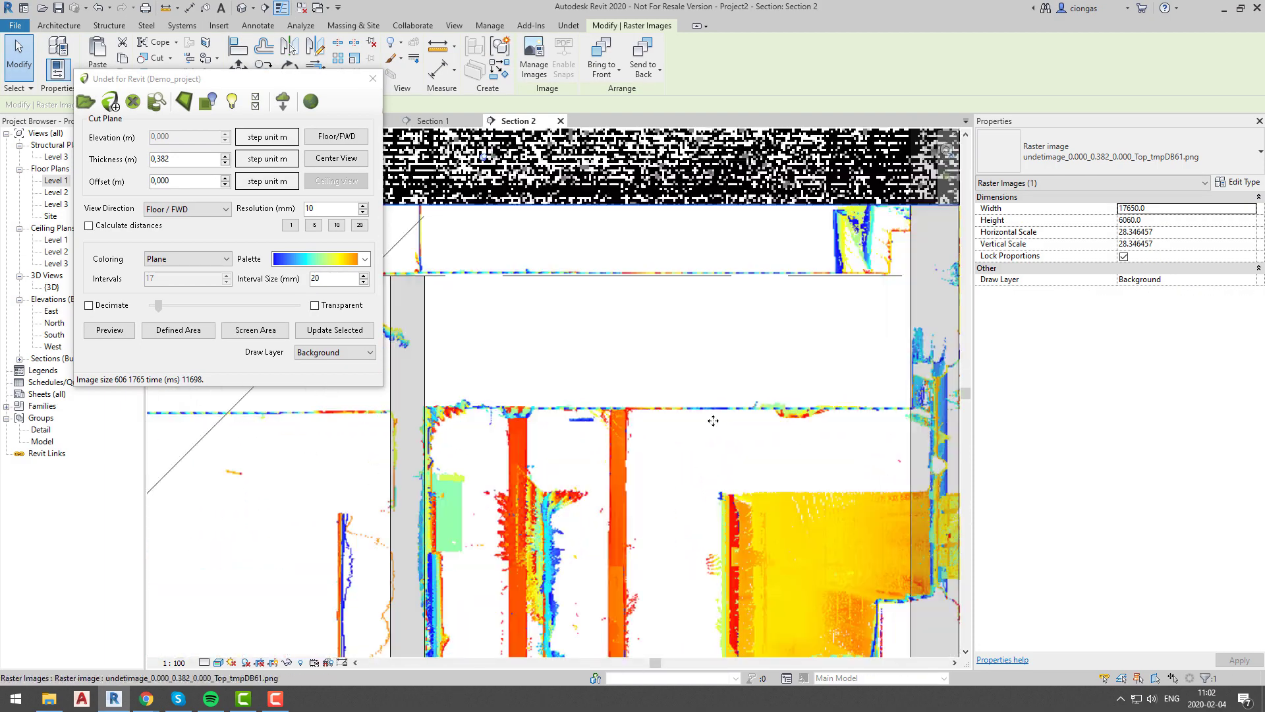
pyautogui.scroll(-5, 710, 422)
pyautogui.scroll(-1, 710, 422)
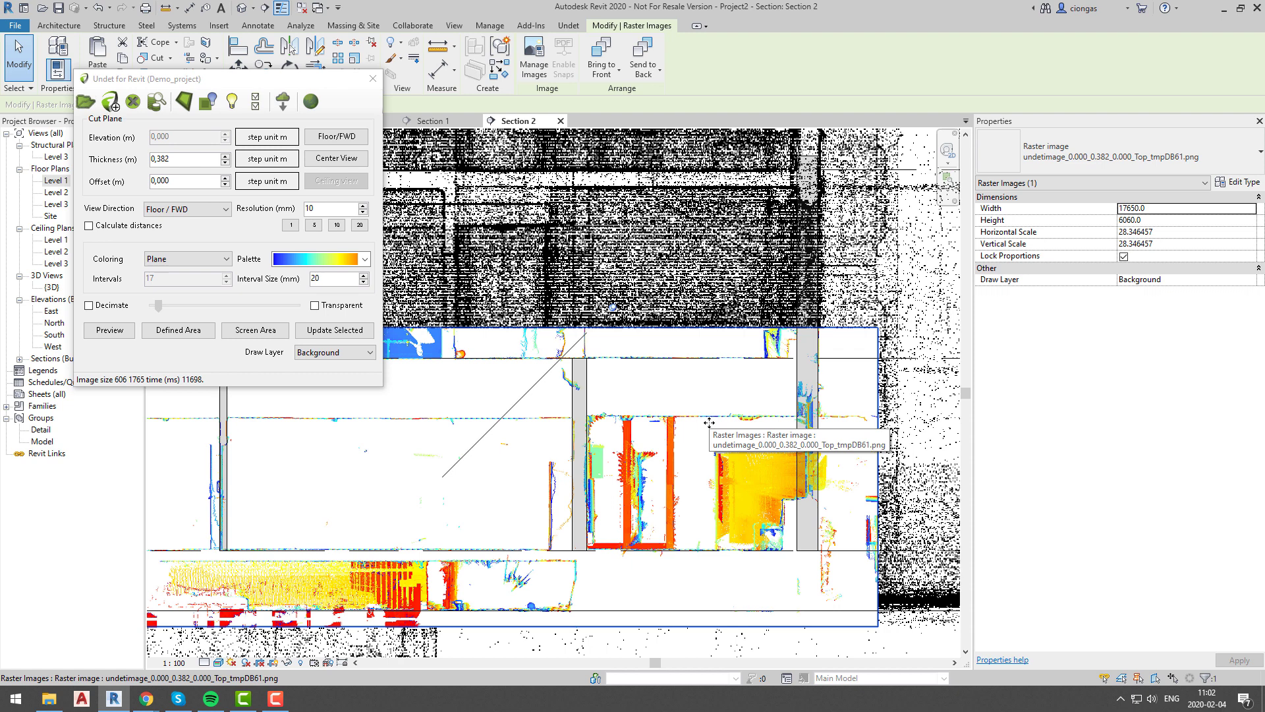
pyautogui.press('Escape')
pyautogui.click(373, 78)
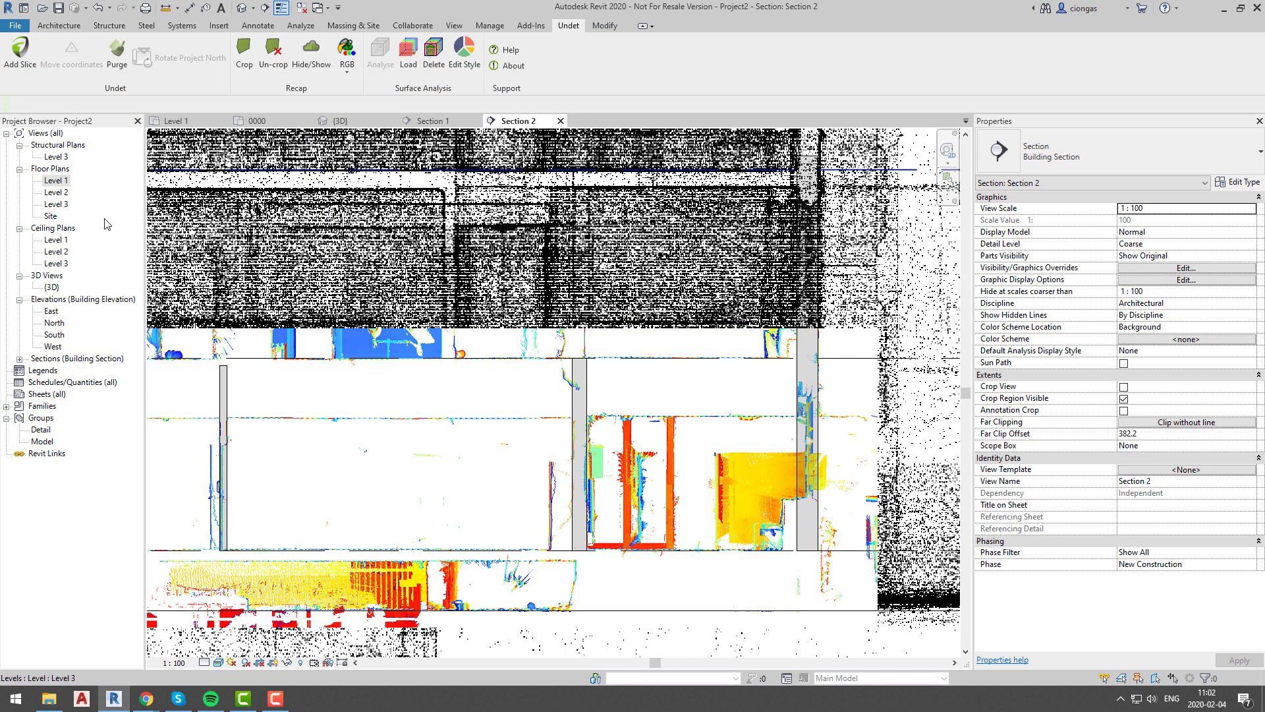
# Open the Level 1 ceiling plan and hide all the section lines in it.
pyautogui.doubleClick(56, 240)
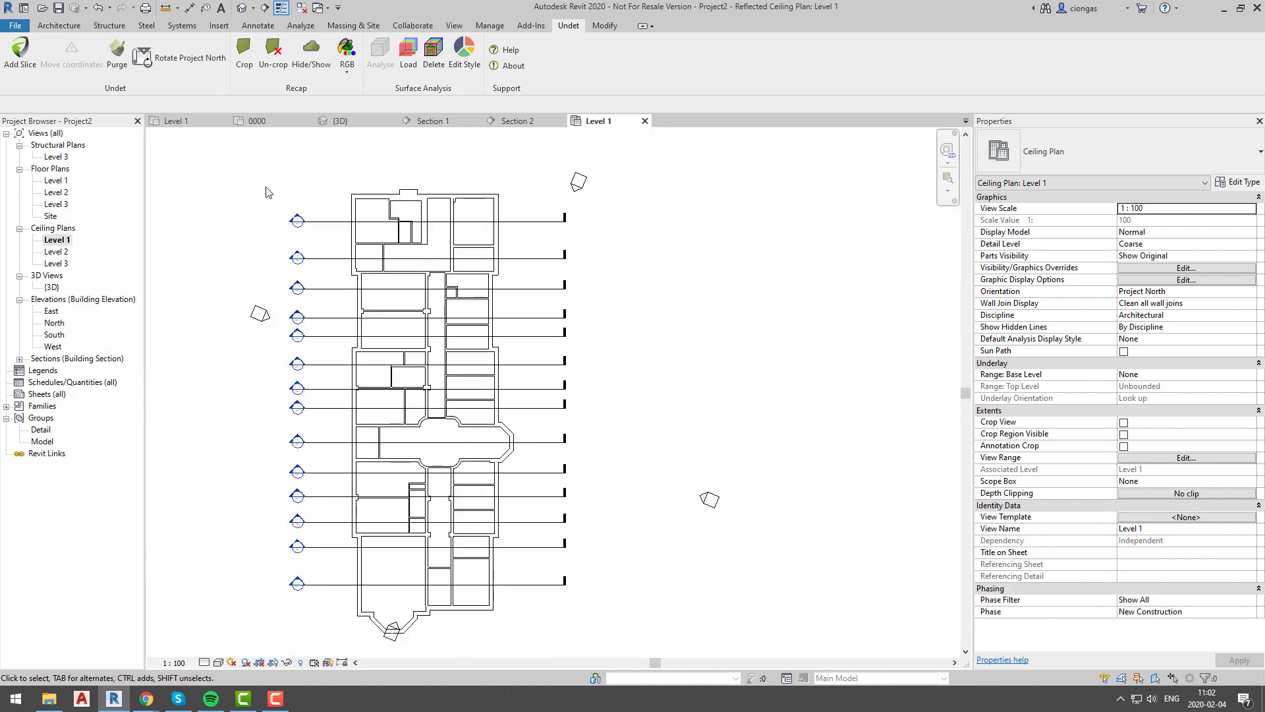
pyautogui.moveTo(338, 613); pyautogui.dragTo(275, 199)
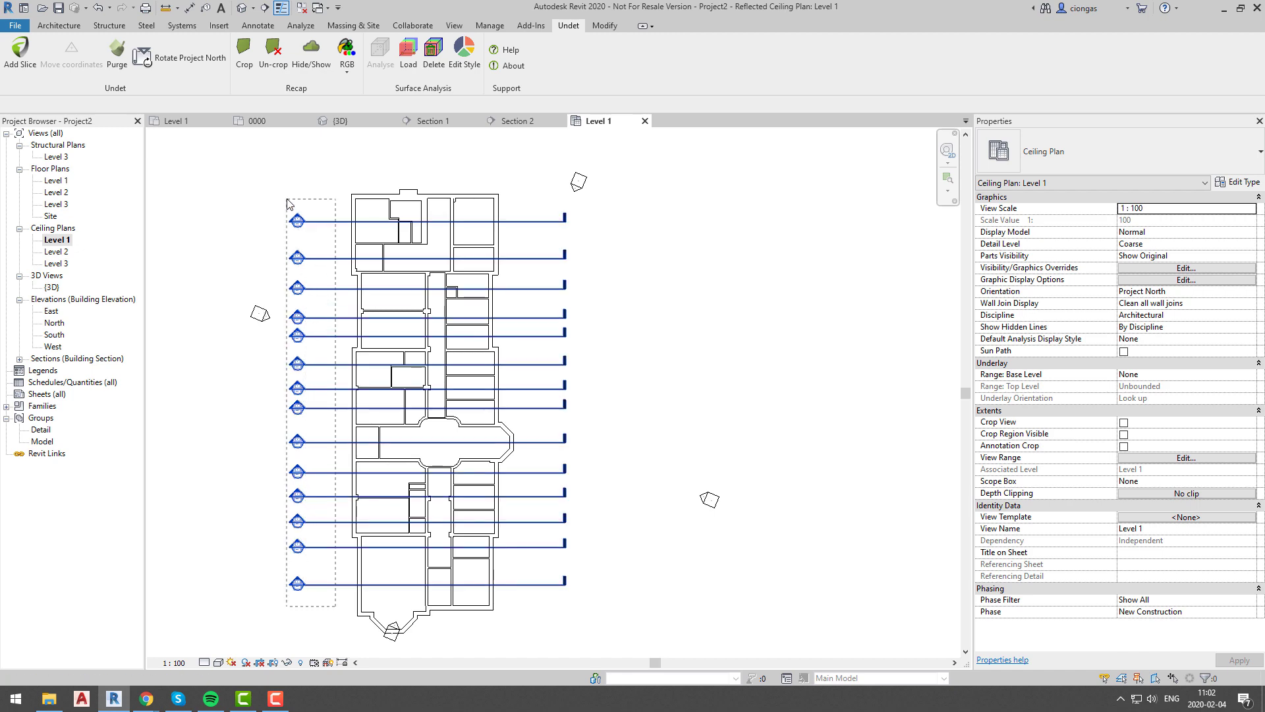
pyautogui.rightClick(275, 199)
pyautogui.click(442, 261)
pyautogui.scroll(3, 462, 267)
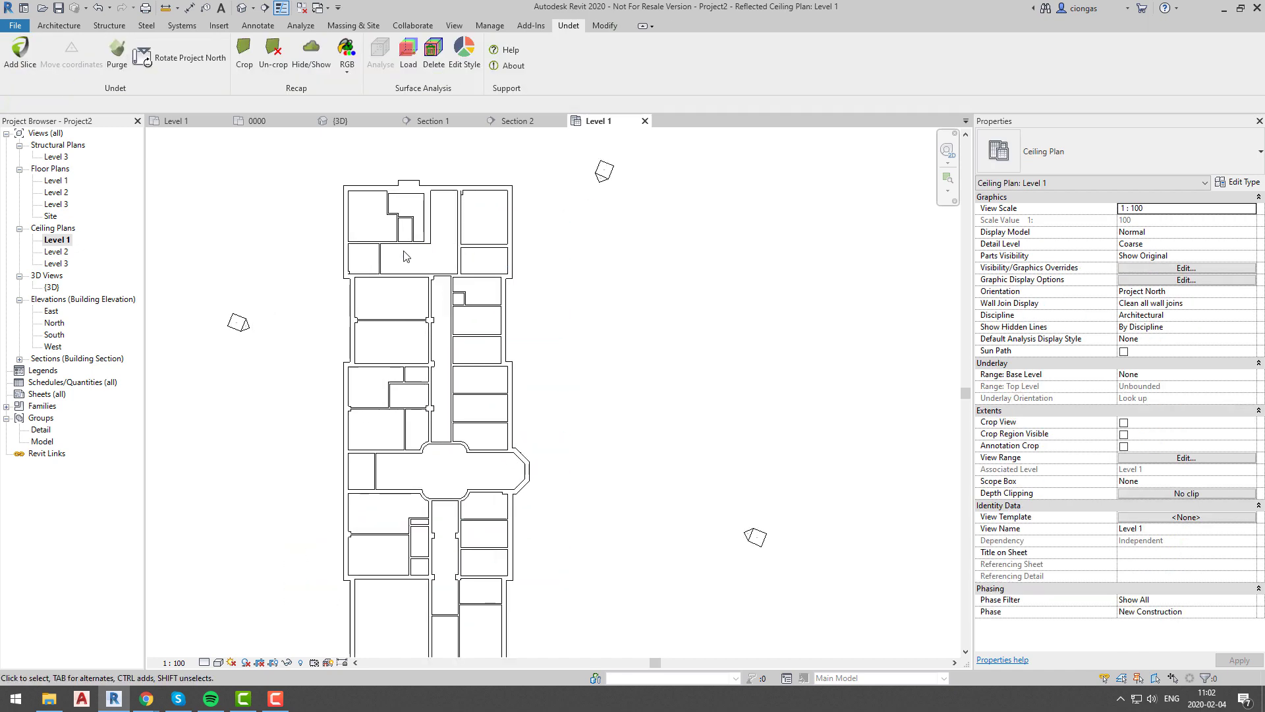
# Place automatic 600 x 1200mm grid Compound Ceilings at a 2600 offset in the wall-bounded rooms of the plan's upper half.
pyautogui.click(61, 26)
pyautogui.click(271, 52)
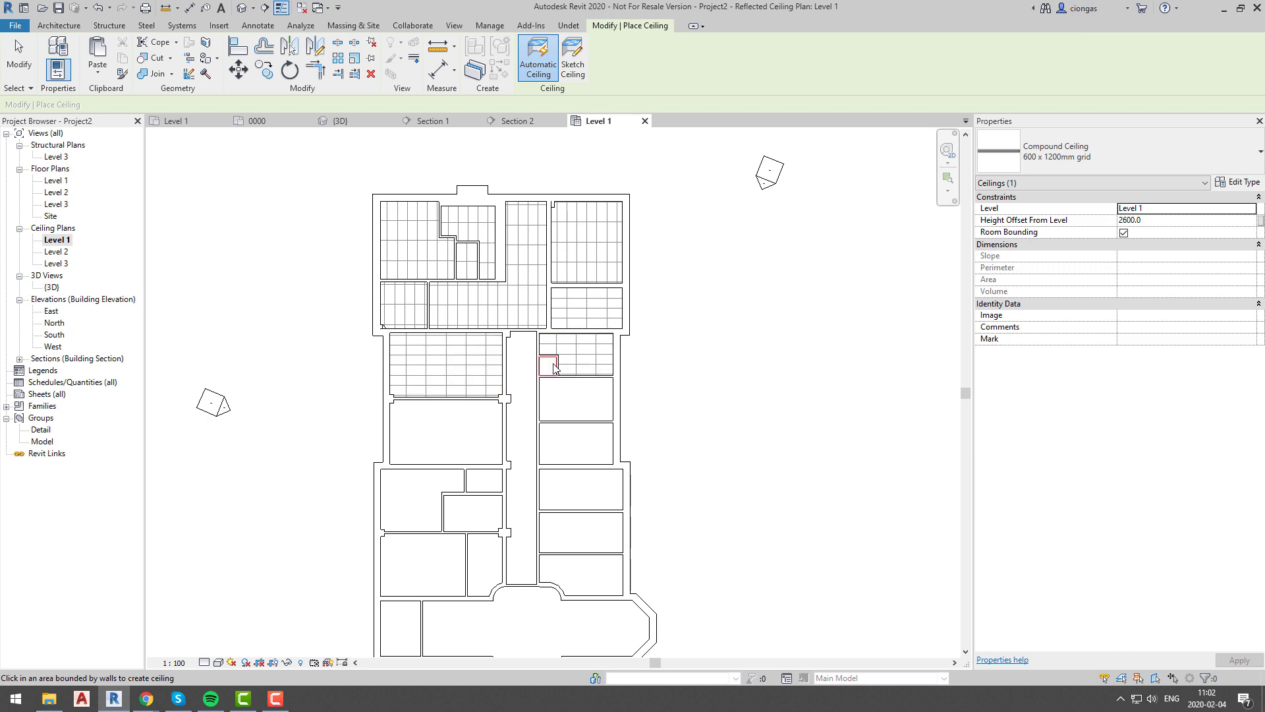
pyautogui.click(416, 487)
pyautogui.click(485, 481)
pyautogui.click(474, 513)
pyautogui.click(585, 522)
pyautogui.click(1224, 668)
pyautogui.click(581, 533)
pyautogui.click(580, 573)
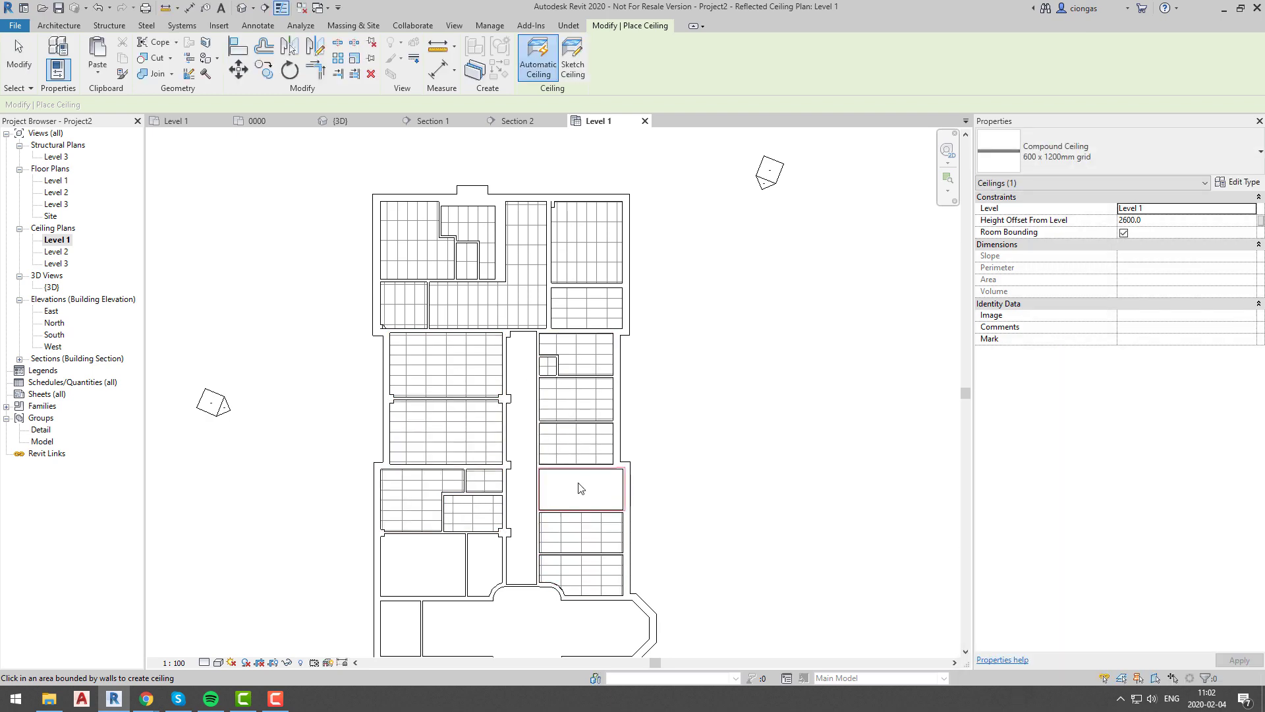
# Add automatic grid ceilings to the remaining rooms just above the central hall.
pyautogui.click(578, 484)
pyautogui.click(1224, 667)
pyautogui.click(437, 559)
pyautogui.click(484, 565)
pyautogui.scroll(-2, 522, 517)
pyautogui.scroll(4, 528, 565)
pyautogui.moveTo(528, 564); pyautogui.dragTo(544, 383, button='middle')
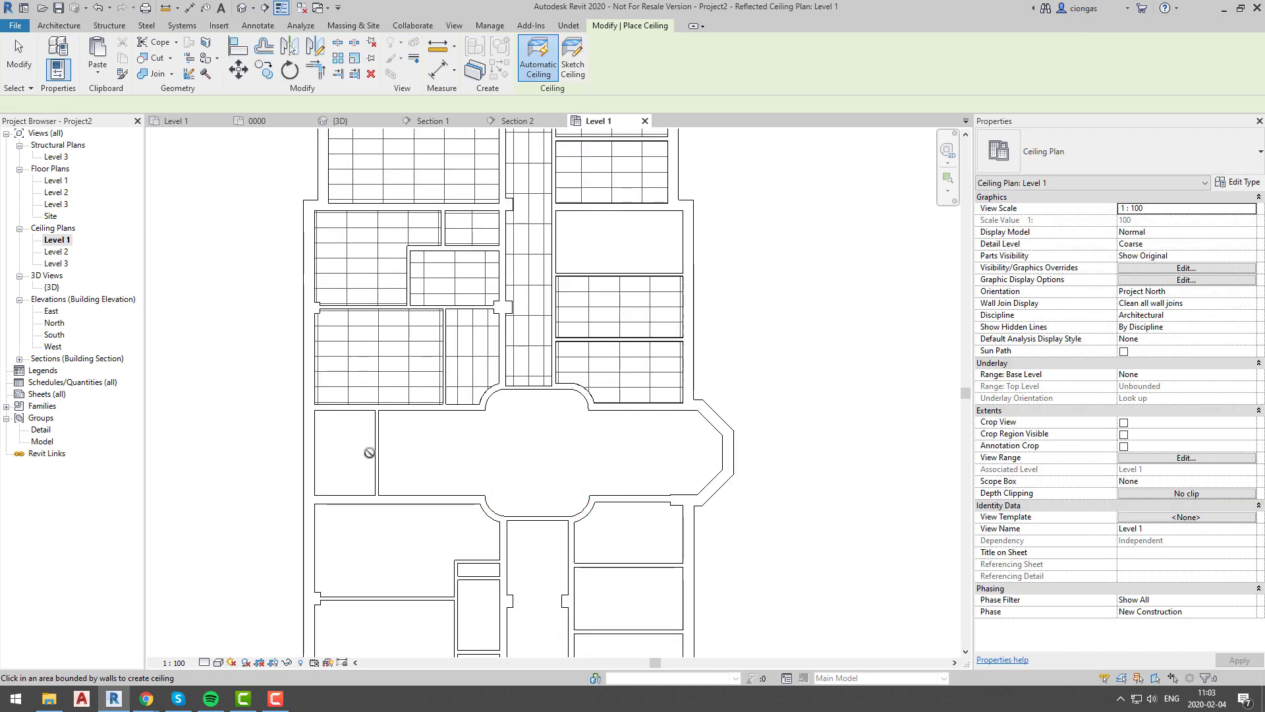
# Place an automatic grid ceiling in the small room at the left end of the central hall.
pyautogui.scroll(-2, 562, 452)
pyautogui.press('Escape')
pyautogui.click(272, 54)
pyautogui.click(409, 466)
pyautogui.press('Escape')
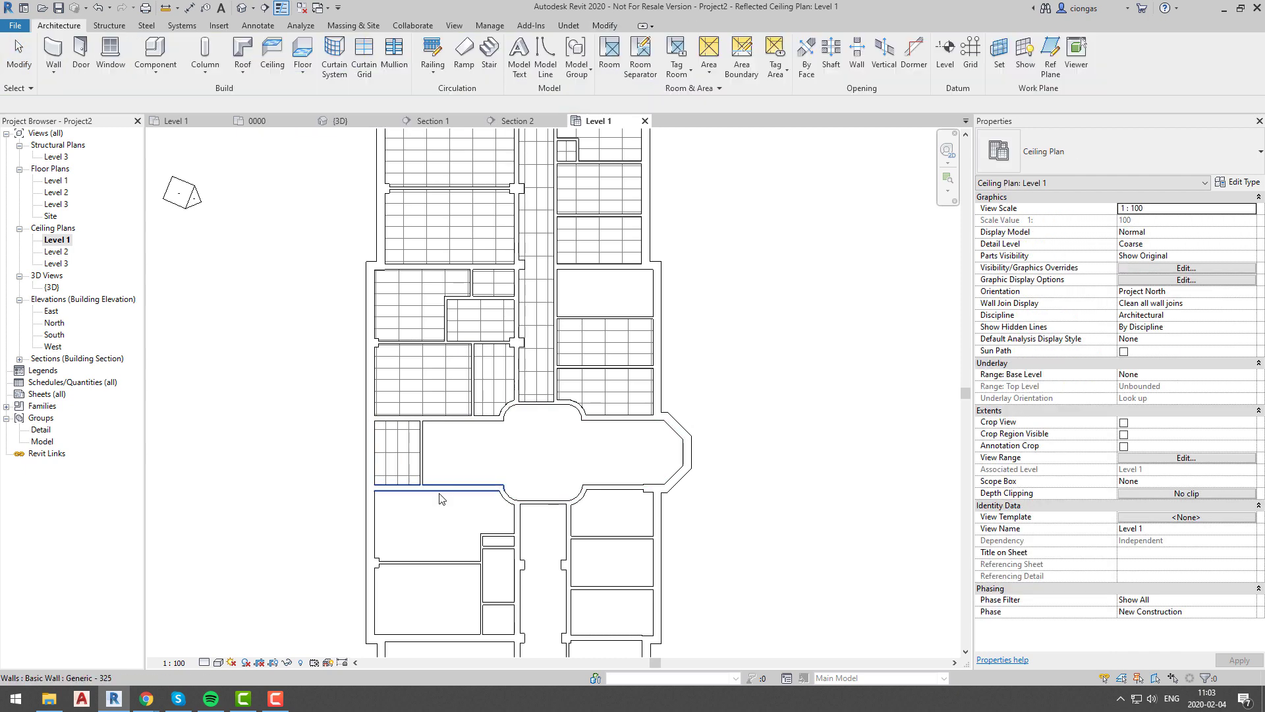
# Place automatic 600 x 1200mm grid ceilings at a 2600 offset in the wall-bounded rooms and corridor below the central hall.
pyautogui.click(270, 54)
pyautogui.click(455, 535)
pyautogui.click(496, 581)
pyautogui.click(474, 605)
pyautogui.click(1199, 665)
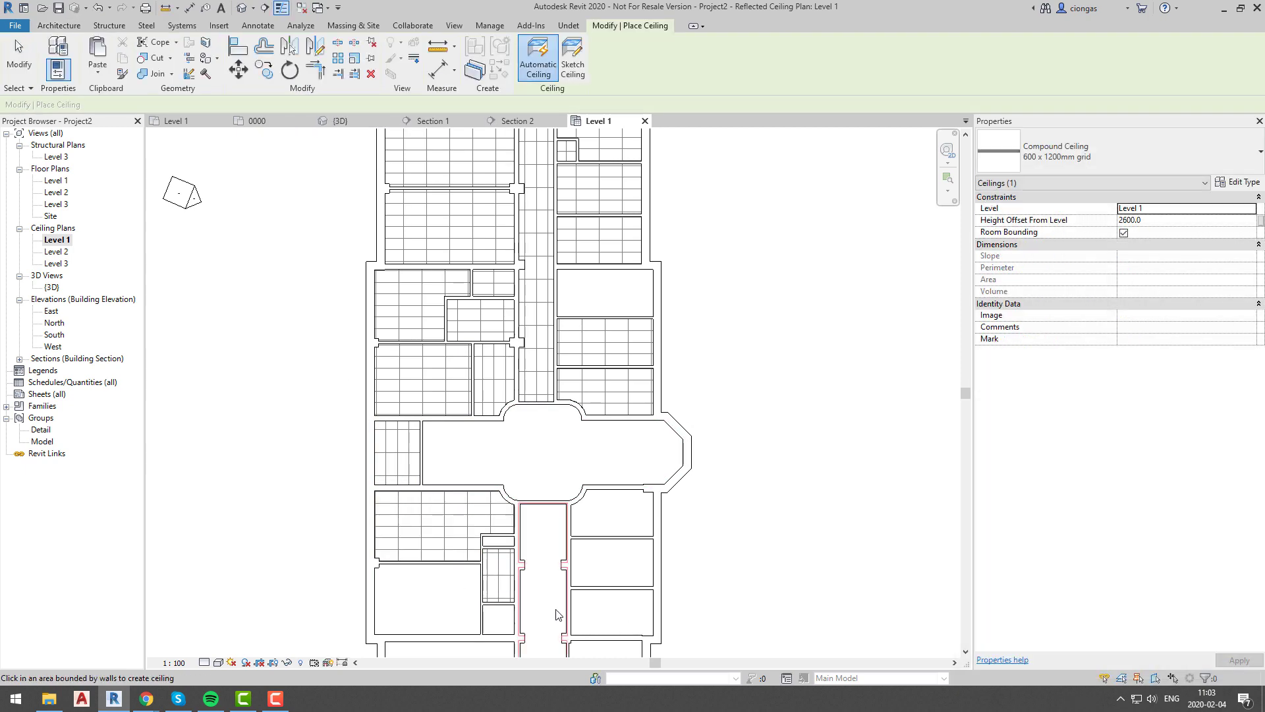
pyautogui.click(601, 629)
pyautogui.scroll(-2, 566, 426)
pyautogui.scroll(5, 460, 371)
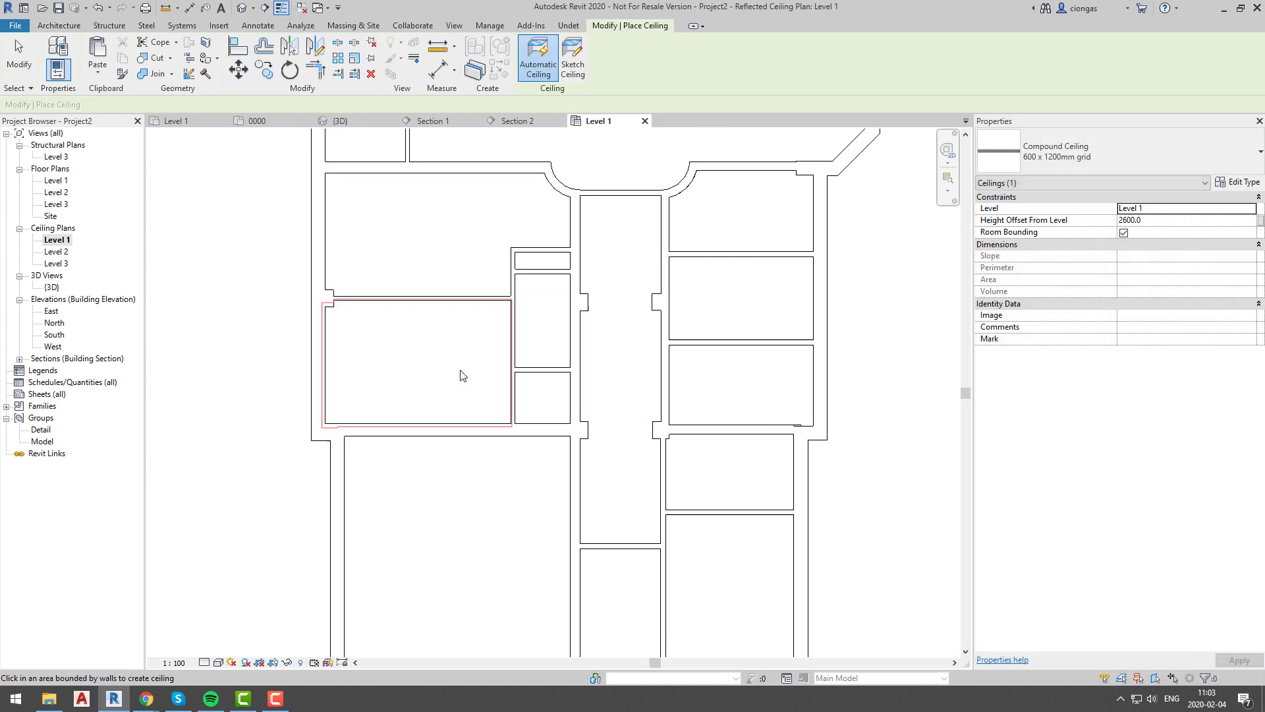
# Sketch a grid ceiling along the walls of the room with the notched upper-left corner below the central hall and finish it.
pyautogui.click(572, 59)
pyautogui.scroll(2, 309, 278)
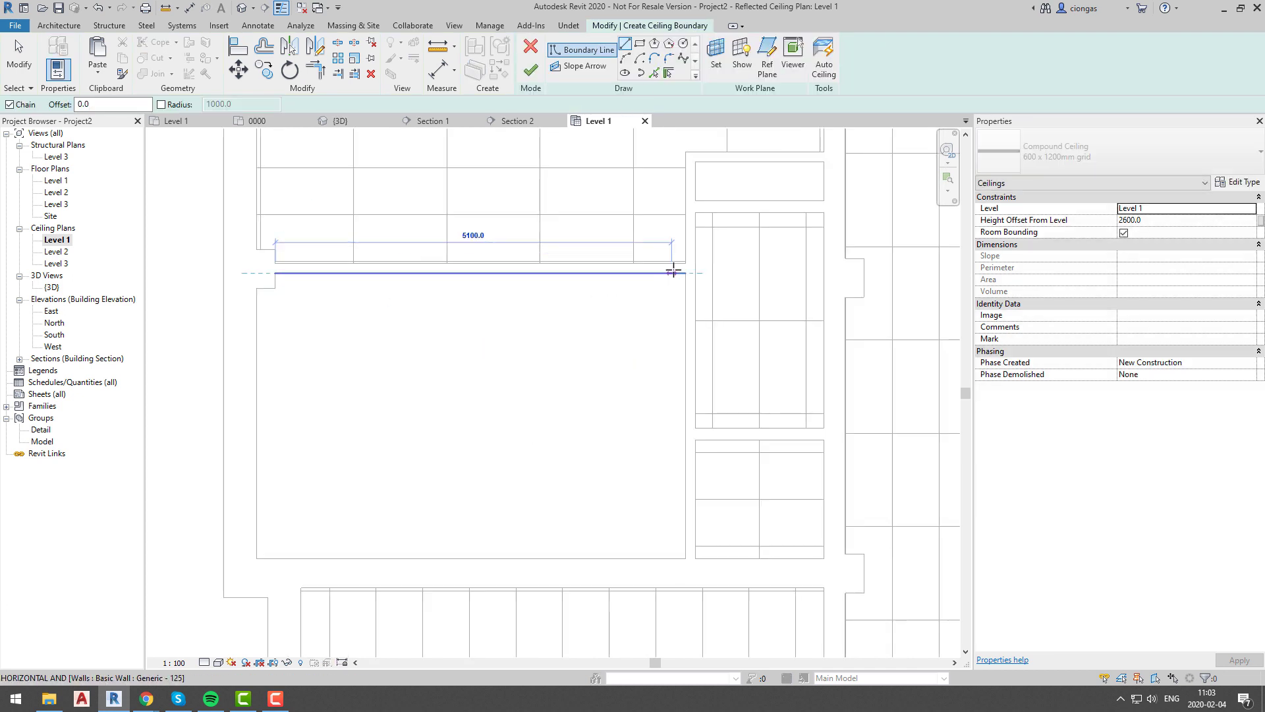
pyautogui.click(686, 272)
pyautogui.click(256, 559)
pyautogui.scroll(1, 256, 554)
pyautogui.click(263, 225)
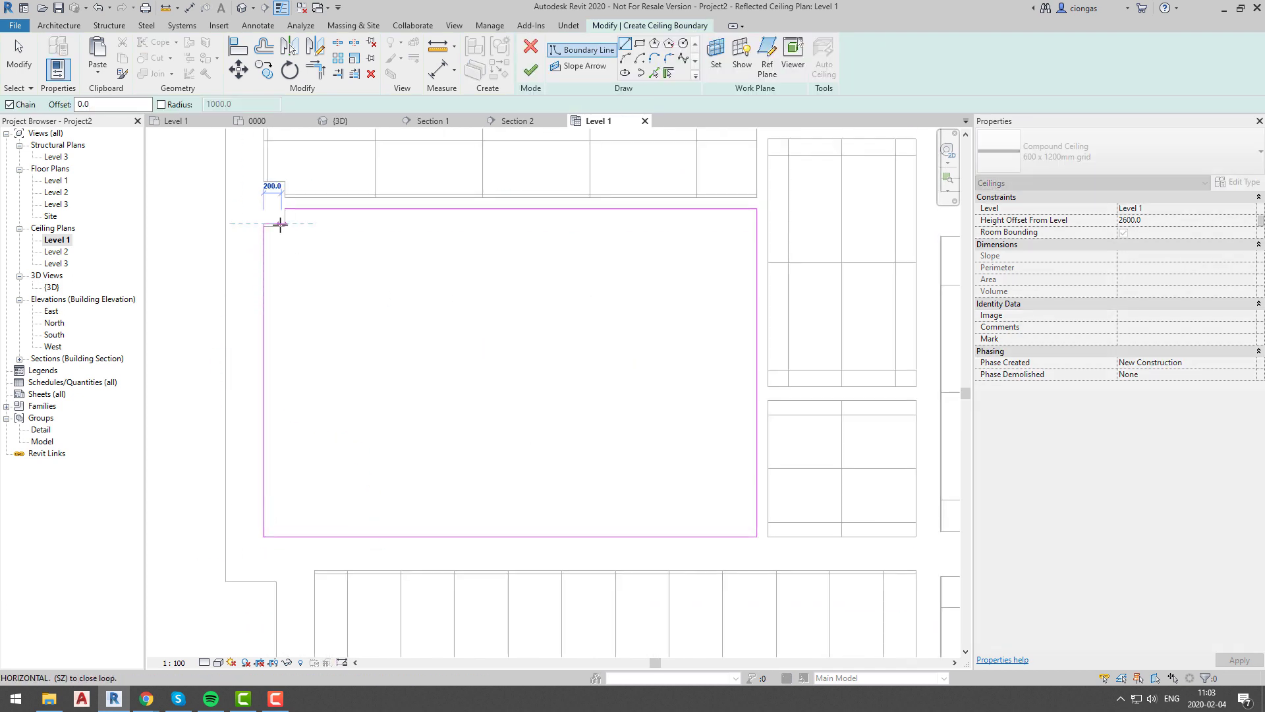
pyautogui.click(283, 223)
pyautogui.click(282, 208)
pyautogui.click(531, 70)
pyautogui.press('Escape')
pyautogui.scroll(-3, 567, 323)
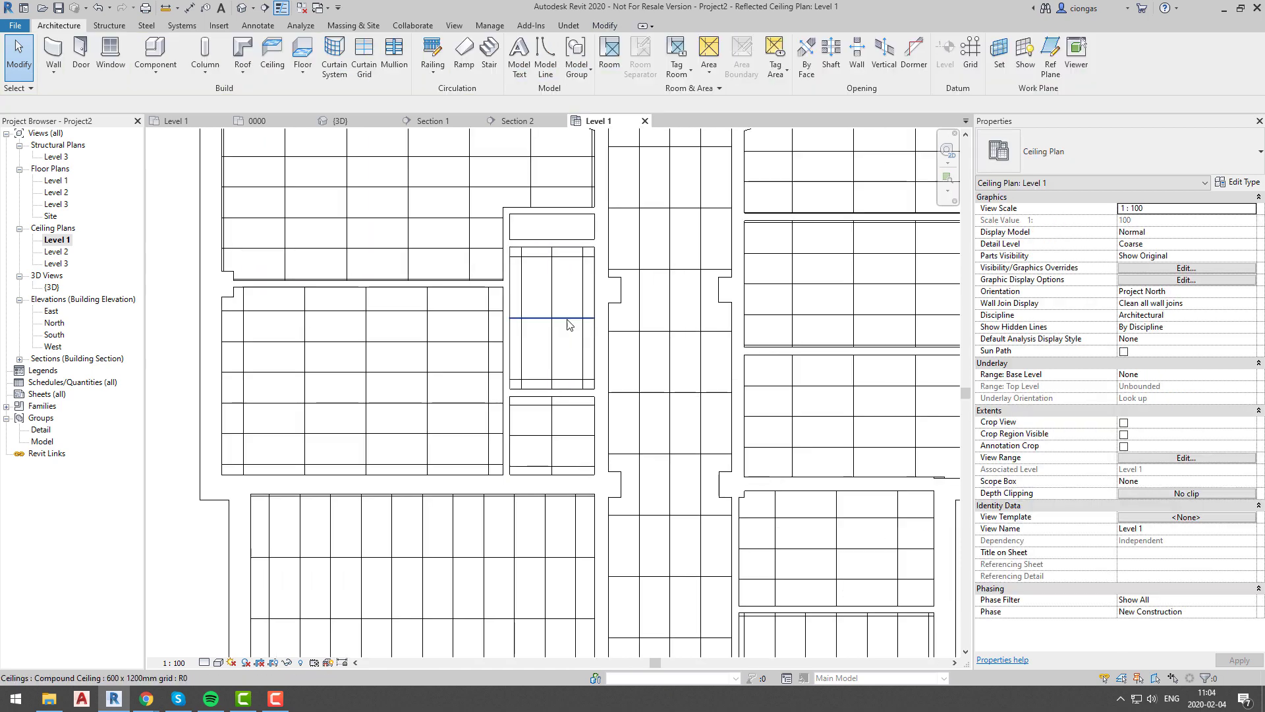
# Sketch a rectangular grid ceiling about 5000 mm wide in the empty room east of the upper corridor and finish it.
pyautogui.scroll(-2, 692, 286)
pyautogui.moveTo(694, 249); pyautogui.dragTo(621, 319, button='middle')
pyautogui.scroll(5, 621, 318)
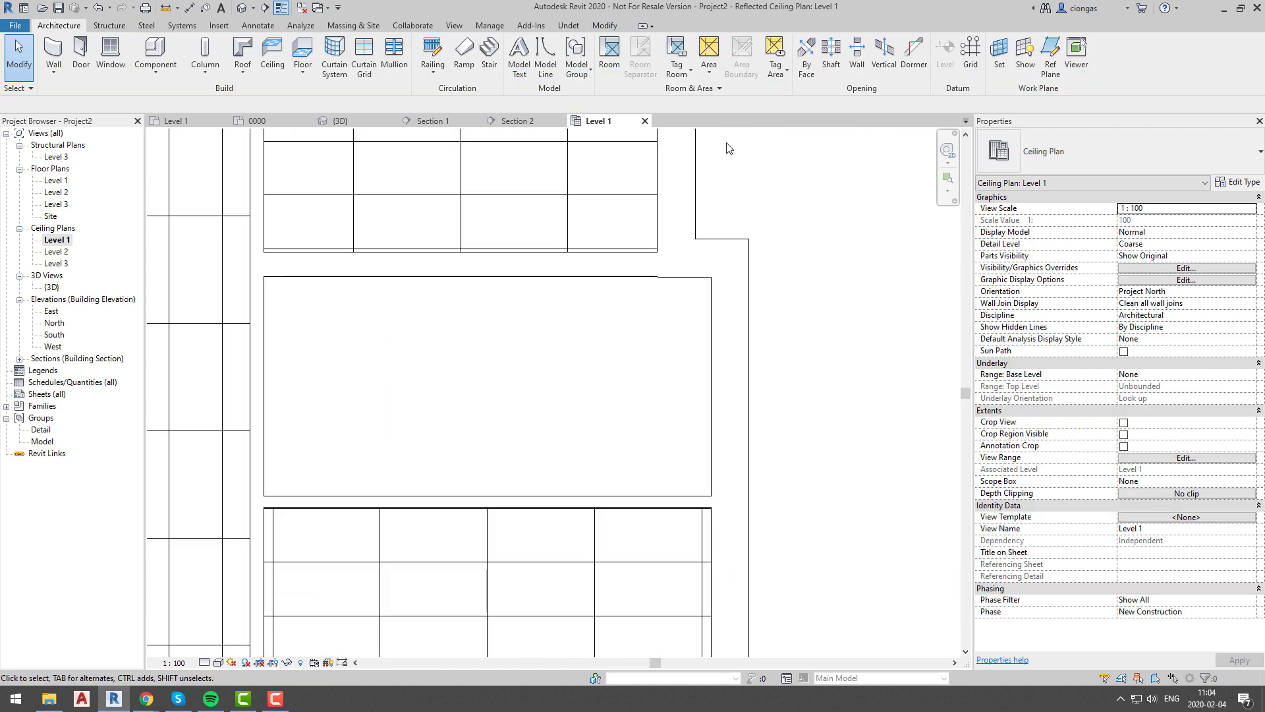
pyautogui.click(265, 55)
pyautogui.click(575, 58)
pyautogui.click(265, 277)
pyautogui.scroll(4, 659, 279)
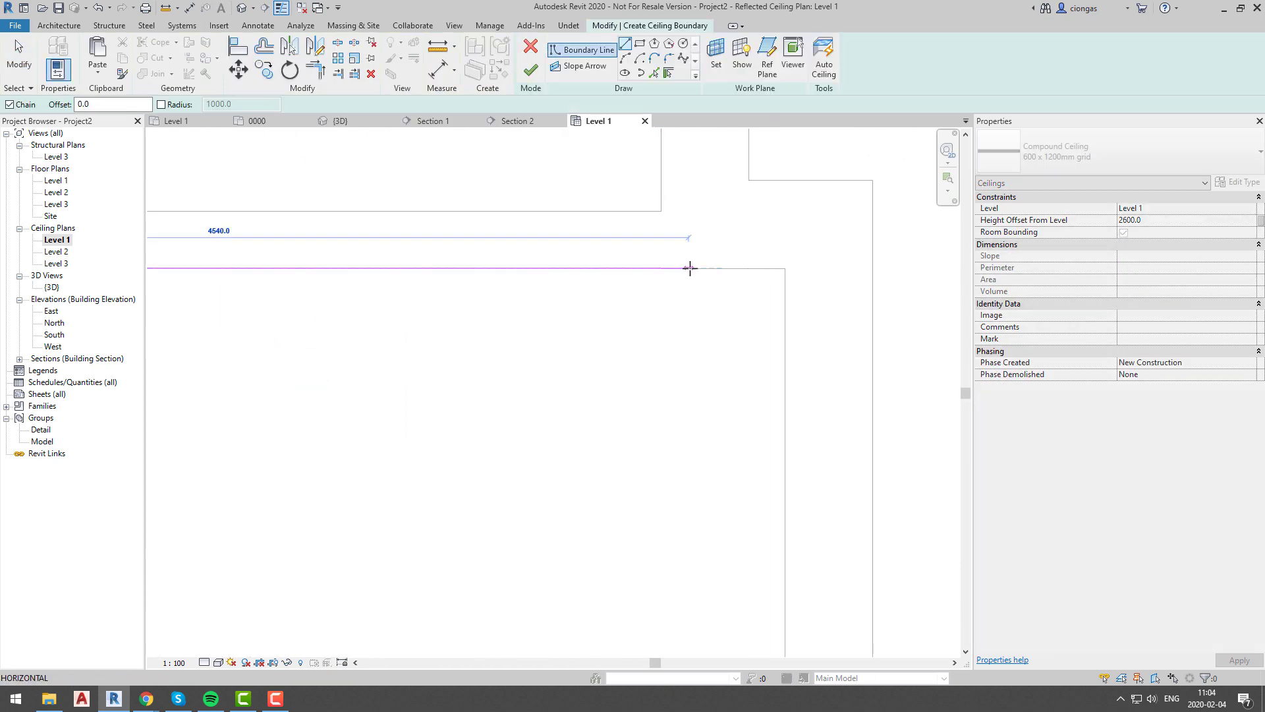
pyautogui.moveTo(752, 260); pyautogui.dragTo(674, 273, button='middle')
pyautogui.click(725, 282)
pyautogui.scroll(-2, 724, 299)
pyautogui.click(725, 580)
pyautogui.scroll(-2, 725, 581)
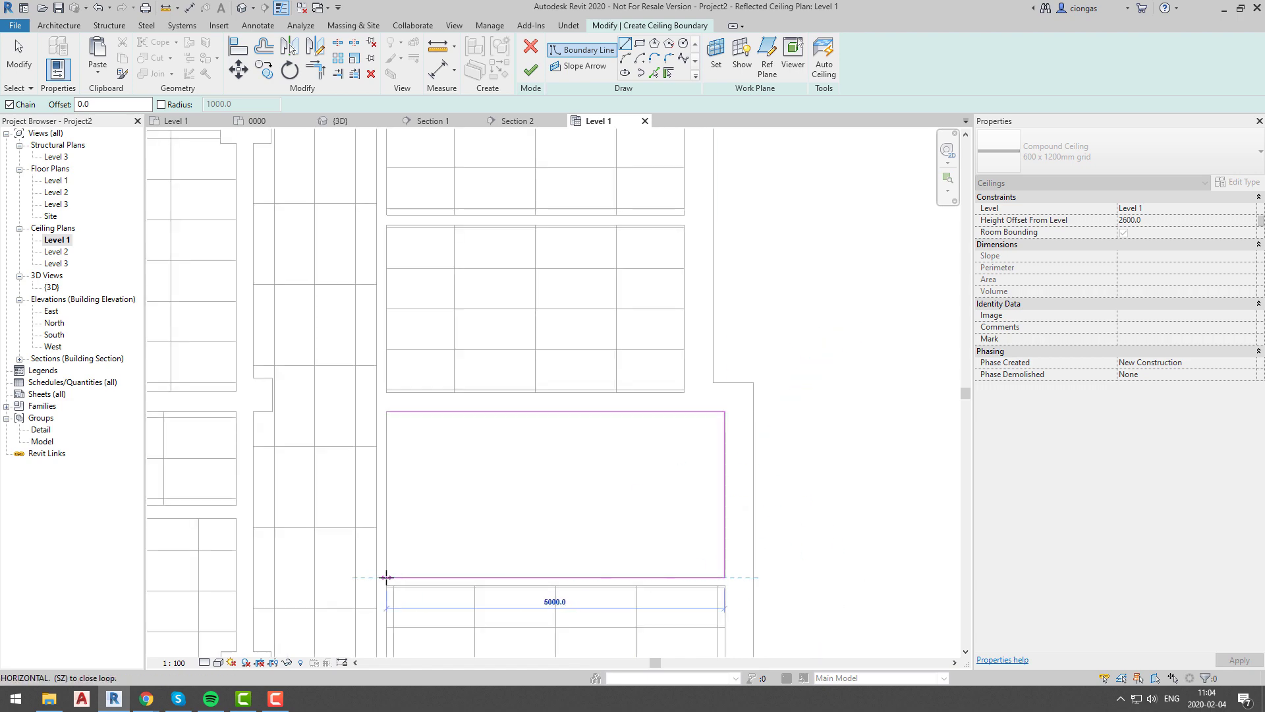
pyautogui.click(387, 578)
pyautogui.click(387, 412)
pyautogui.click(531, 70)
pyautogui.scroll(-5, 701, 477)
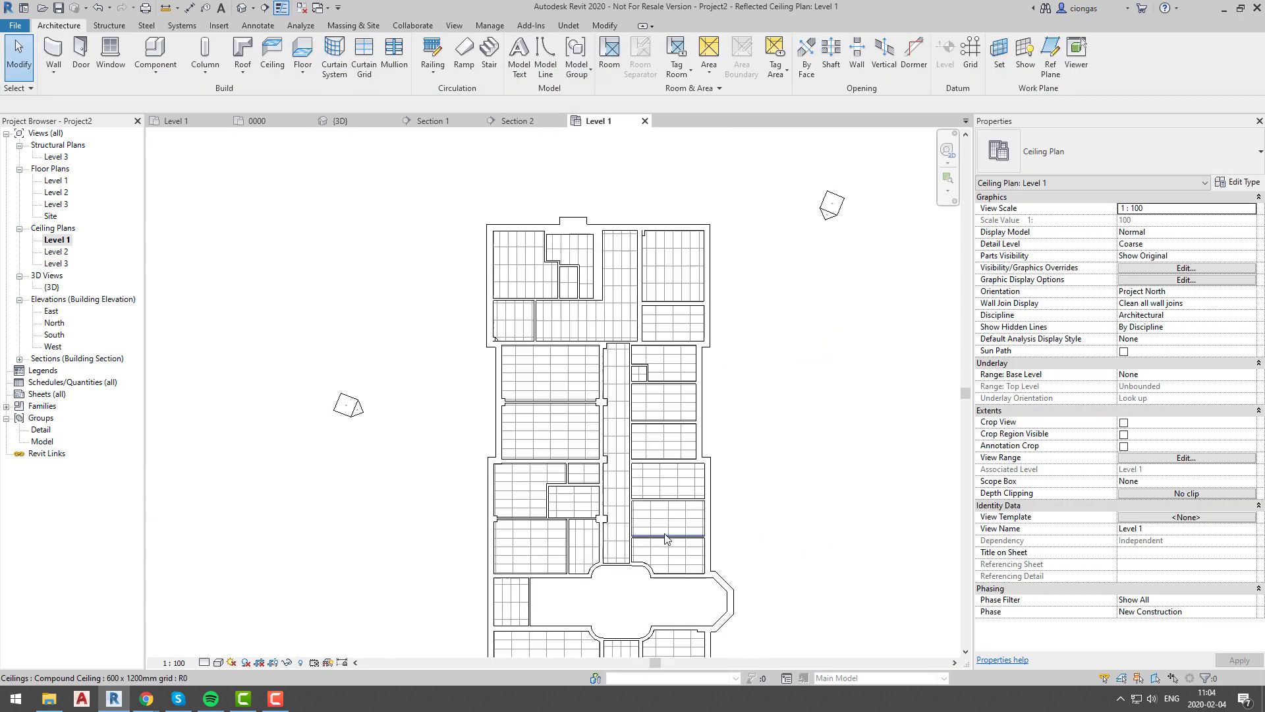
# Open the 3D view and examine the rooms and their ceilings from above.
pyautogui.doubleClick(52, 287)
pyautogui.keyDown('shift'); pyautogui.moveTo(520, 426); pyautogui.dragTo(390, 375, button='middle'); pyautogui.keyUp('shift')
pyautogui.scroll(2, 503, 452)
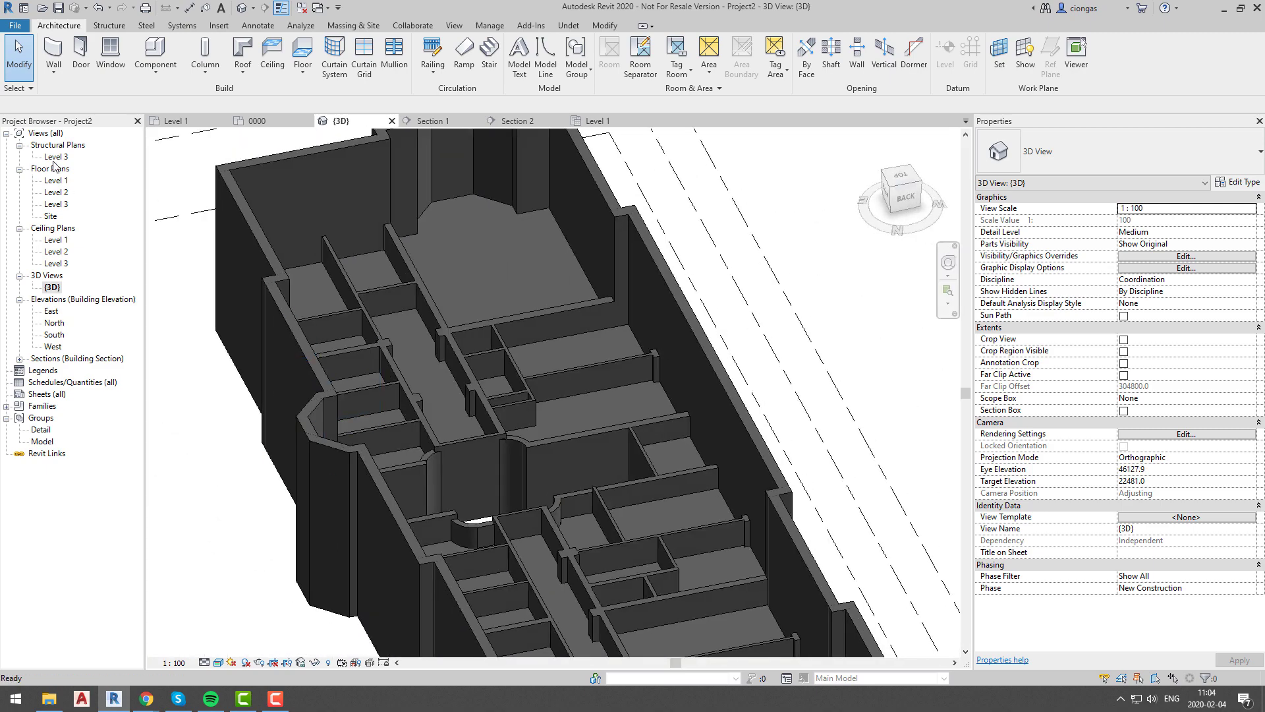
# Open the Section 14 view from its section line in the Level 1 floor plan.
pyautogui.doubleClick(56, 180)
pyautogui.click(514, 532)
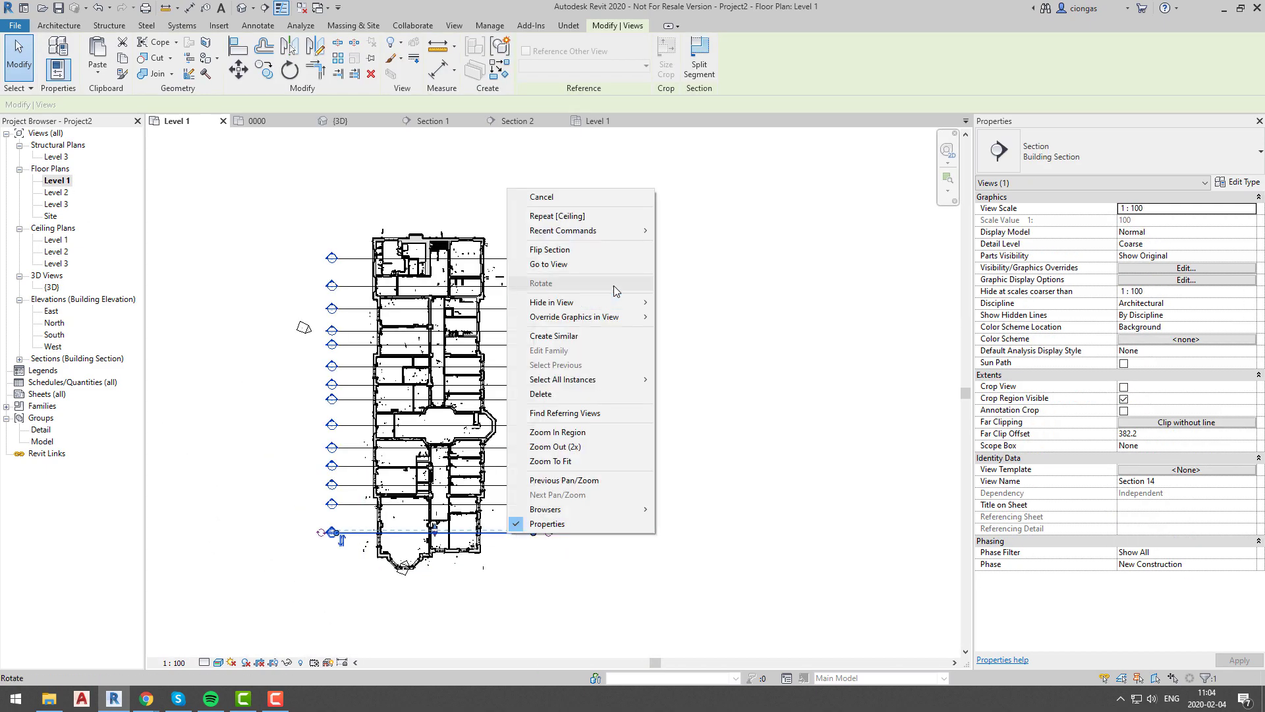
pyautogui.click(596, 265)
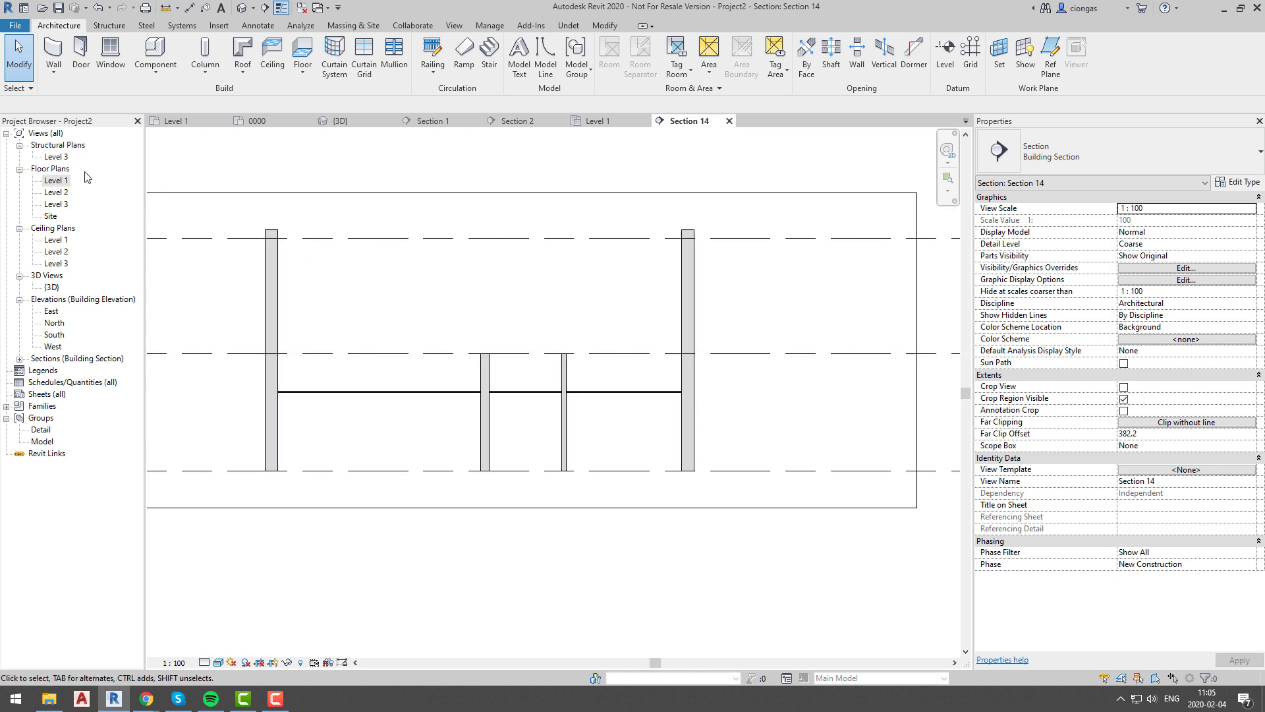
# Add a Floor / FWD slice over the lower storey, 0.382 m thick at 20 mm resolution with Plane coloring.
pyautogui.click(568, 26)
pyautogui.click(20, 54)
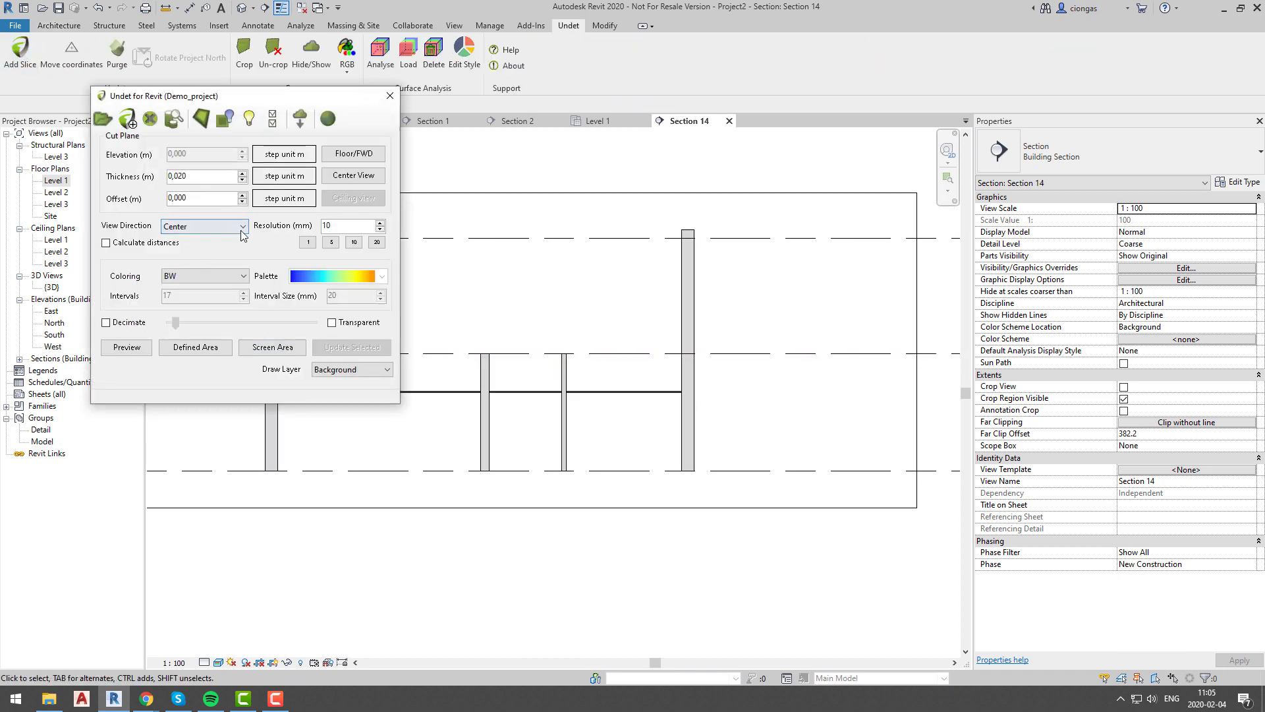
pyautogui.click(176, 349)
pyautogui.scroll(-1, 401, 493)
pyautogui.moveTo(401, 493); pyautogui.dragTo(376, 546, button='middle')
pyautogui.moveTo(249, 456)
pyautogui.mouseDown()
pyautogui.moveTo(628, 571)
pyautogui.moveTo(637, 560)
pyautogui.mouseUp()
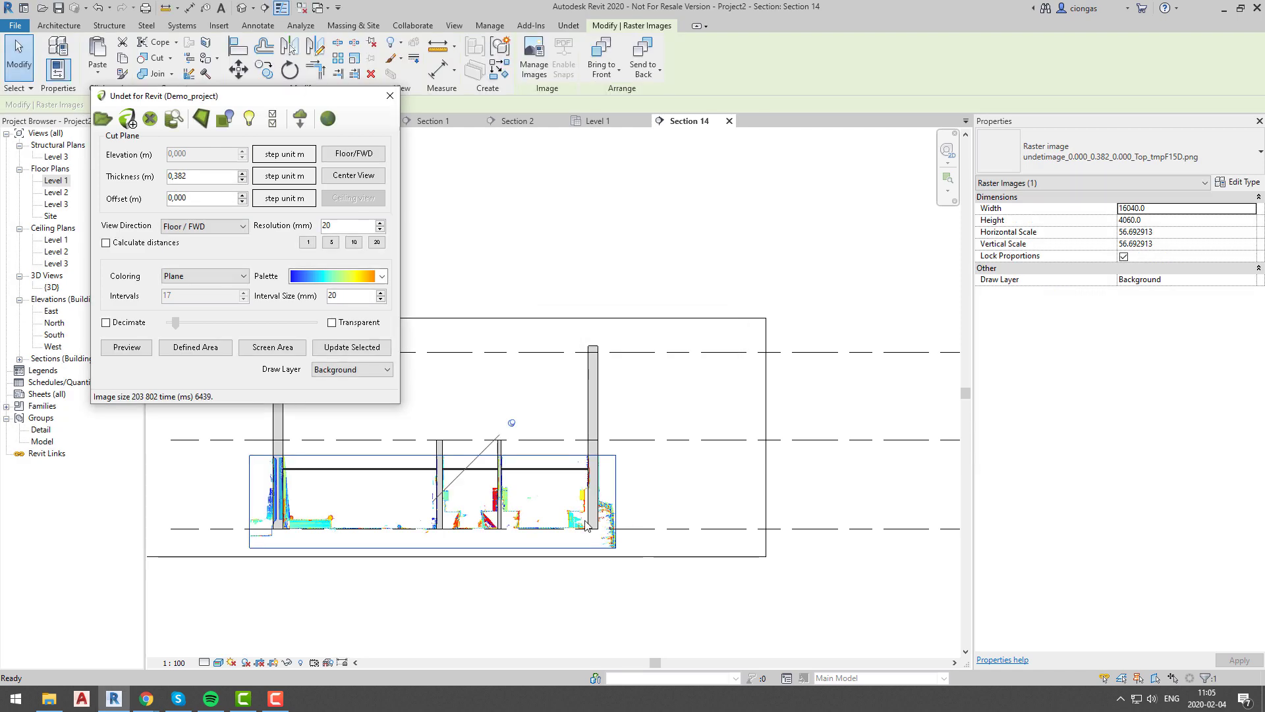
# Override the surface transparency of the Ceilings category in Section 14's visibility settings.
pyautogui.scroll(3, 512, 418)
pyautogui.click(553, 438)
pyautogui.rightClick(555, 445)
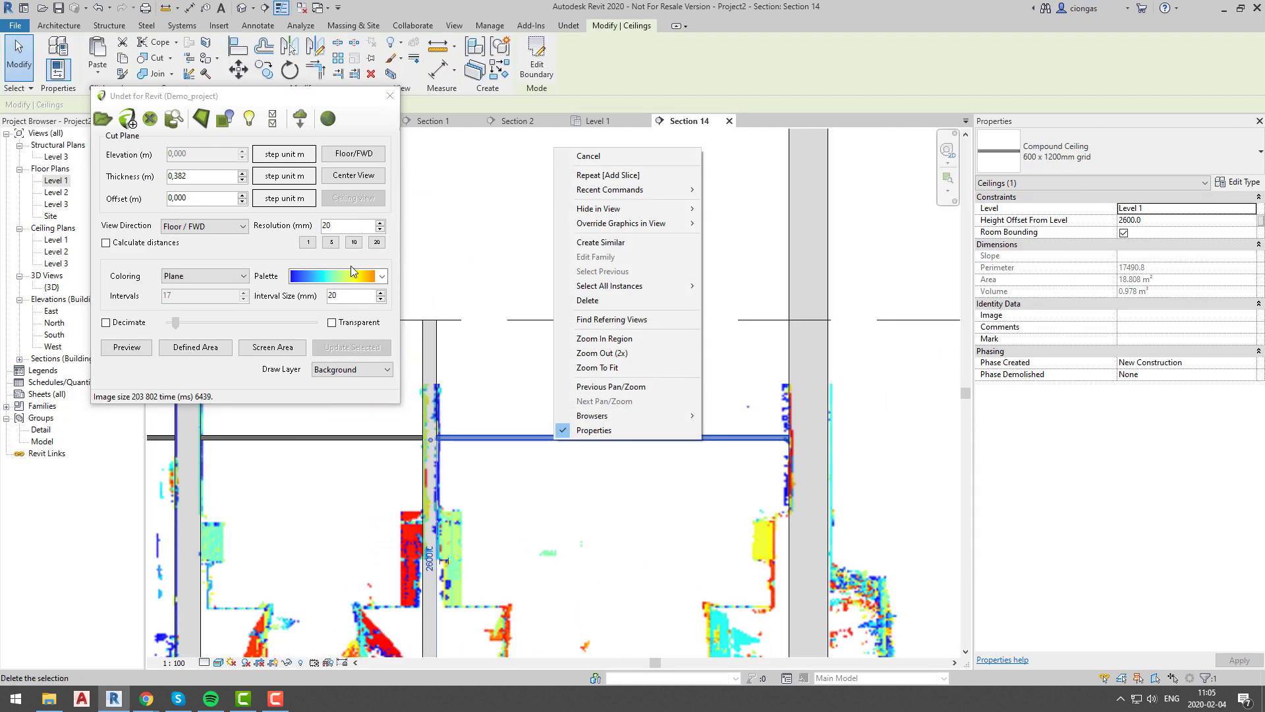
pyautogui.click(433, 286)
pyautogui.press('v')
pyautogui.press('g')
pyautogui.scroll(-3, 268, 316)
pyautogui.scroll(3, 268, 317)
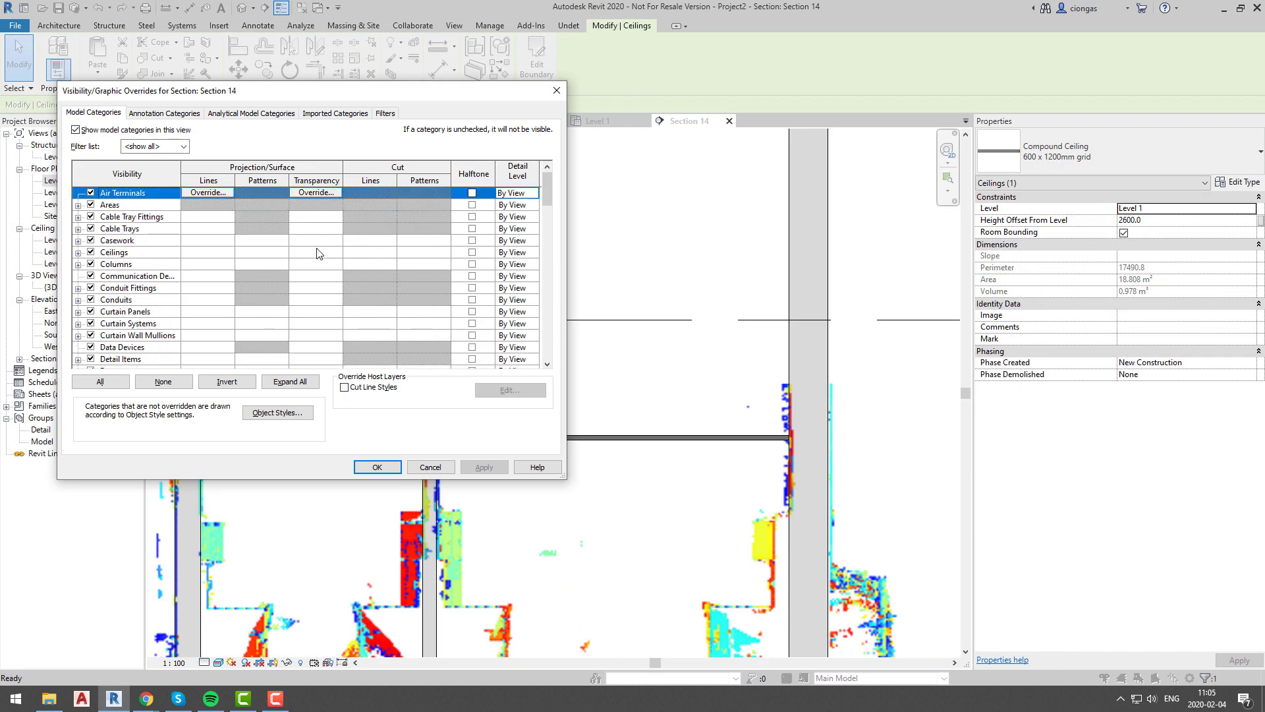
pyautogui.doubleClick(319, 251)
pyautogui.click(328, 303)
pyautogui.click(377, 467)
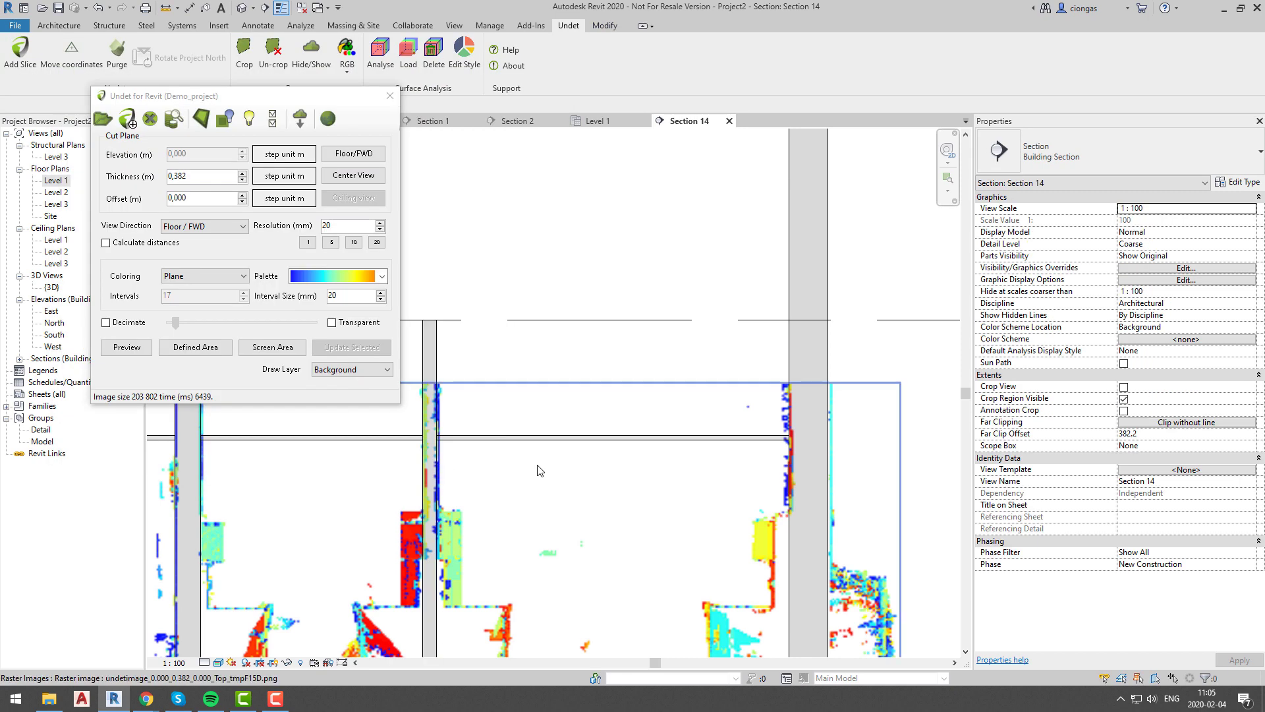
# Add a taller Floor / FWD slice with the same thickness, covering the lower storey and part of the storey above.
pyautogui.scroll(6, 613, 464)
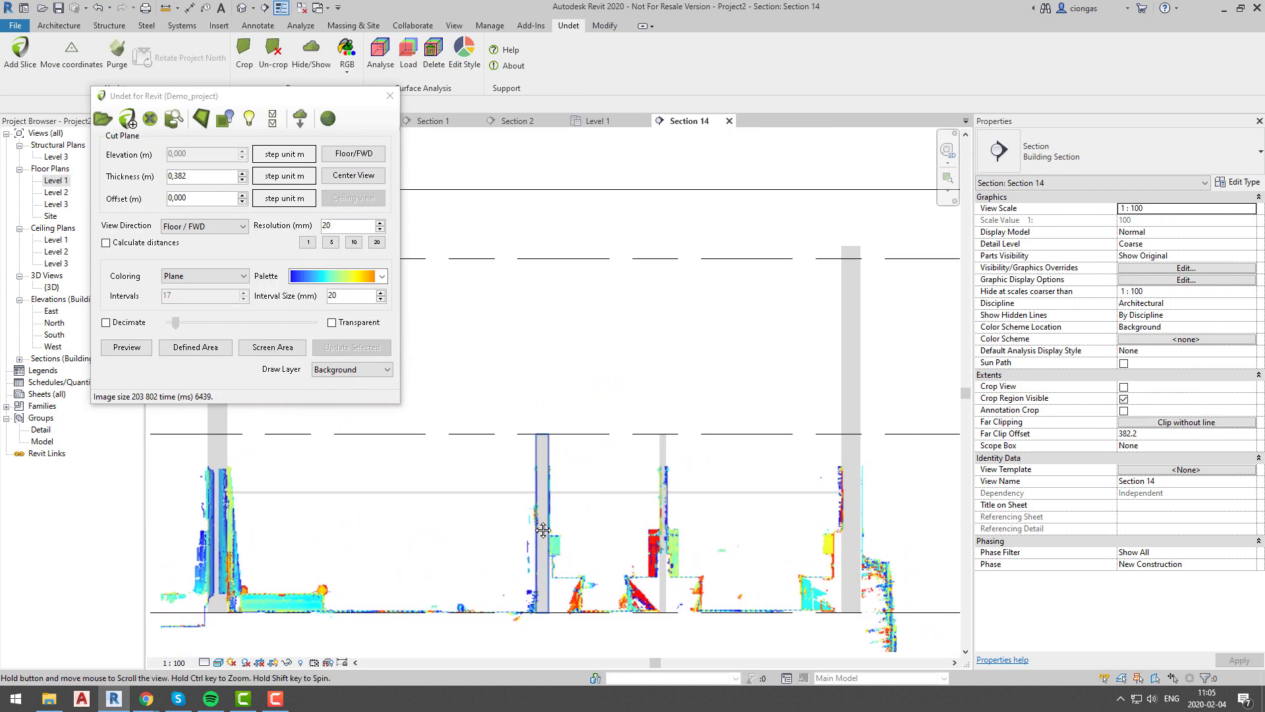
pyautogui.scroll(-4, 573, 472)
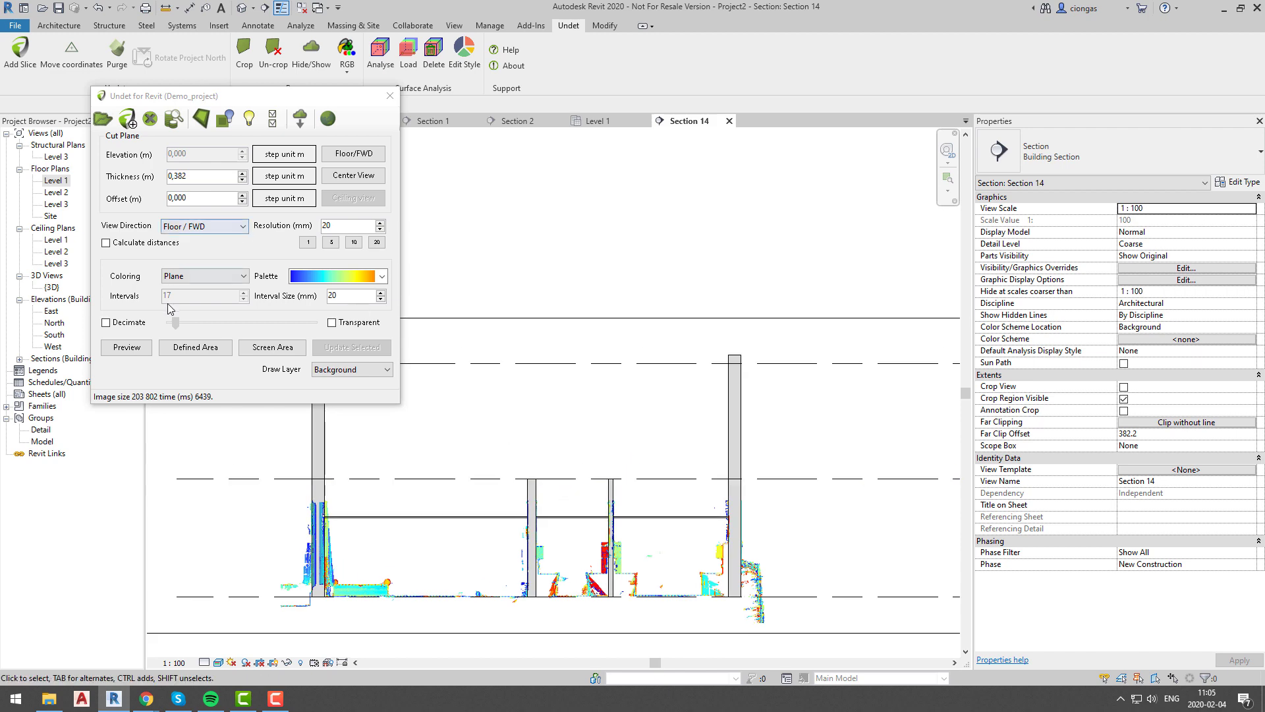
pyautogui.click(176, 349)
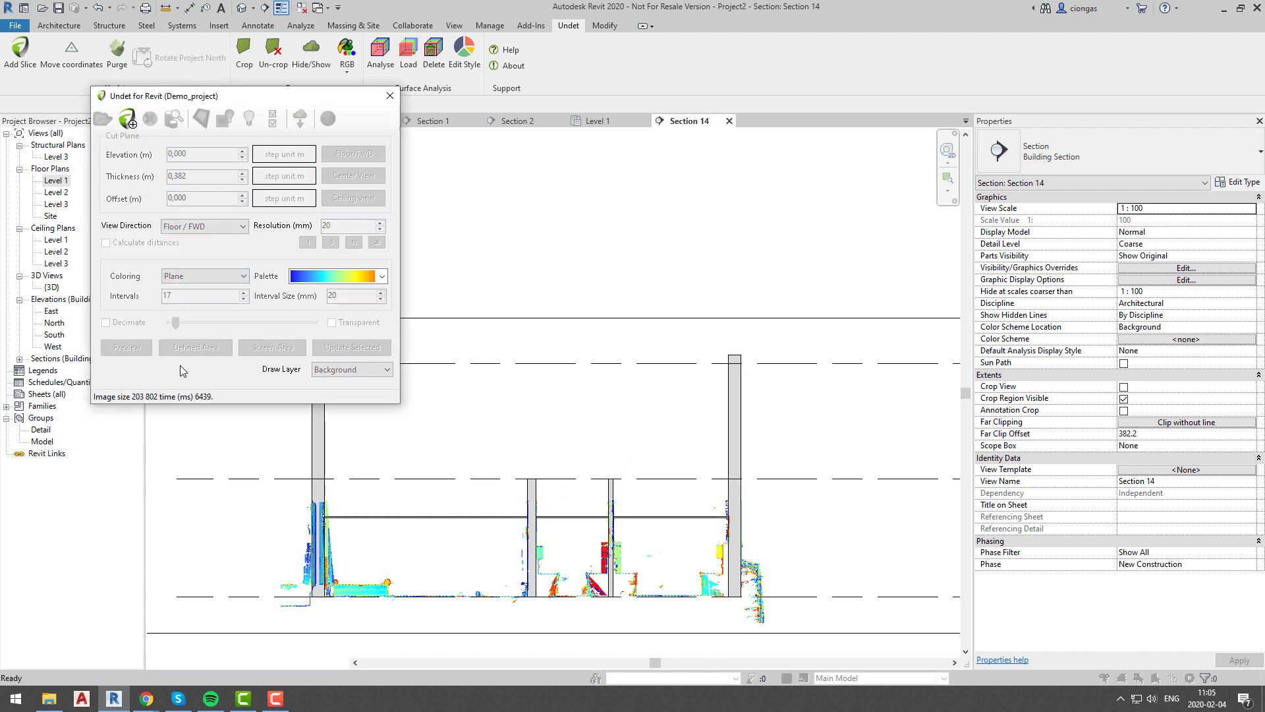
pyautogui.moveTo(245, 421); pyautogui.dragTo(792, 653)
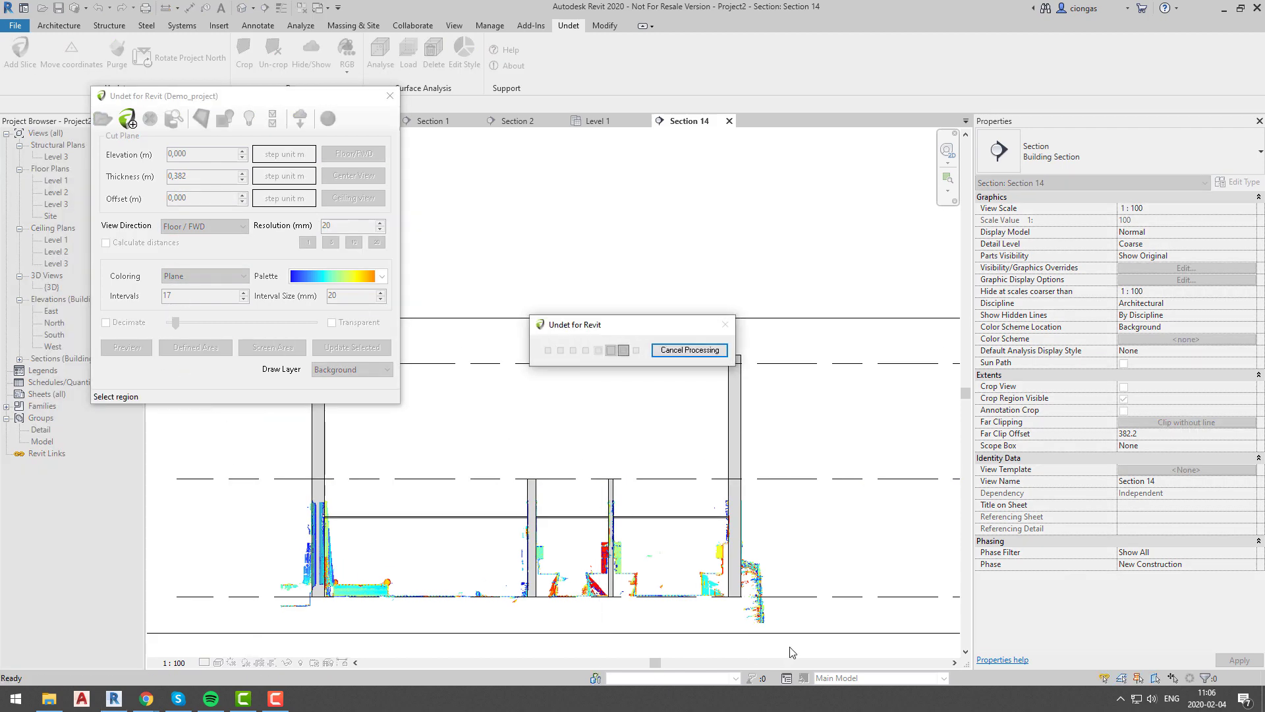
# Raise the large room's ceiling in Section 14 to the scanned ceiling line, at a height offset of 3600.
pyautogui.scroll(3, 465, 494)
pyautogui.click(468, 544)
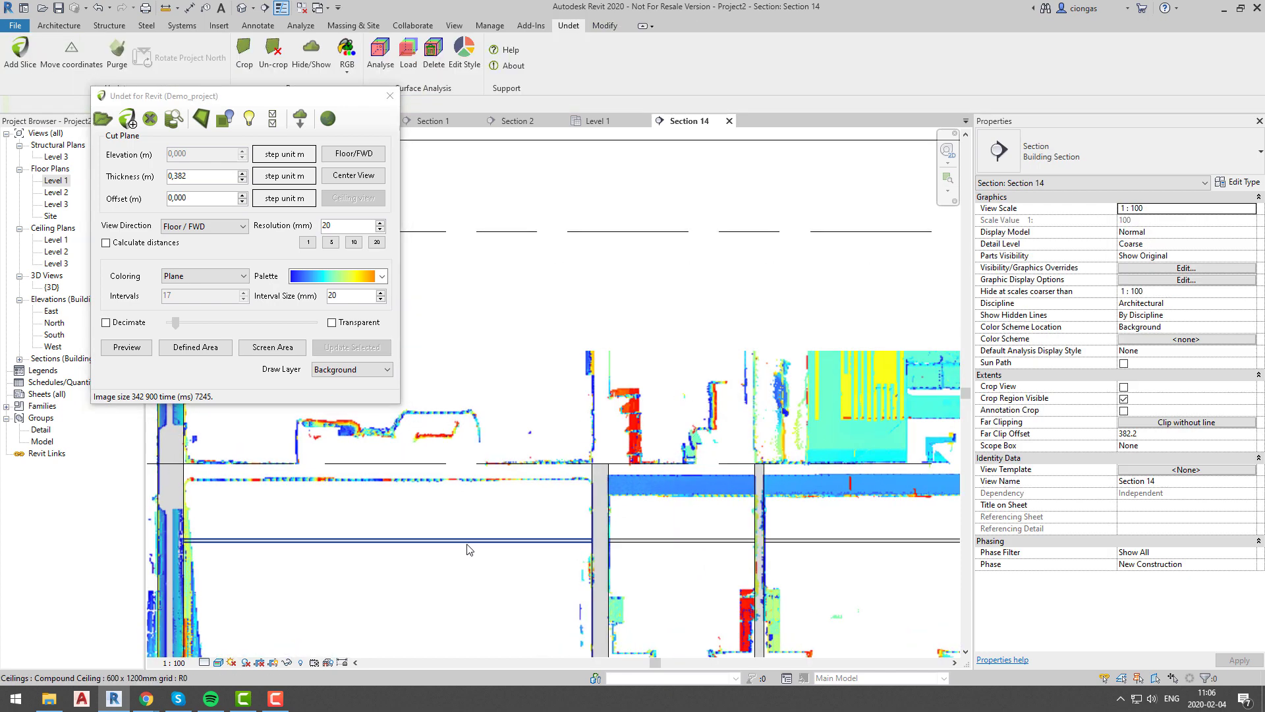
pyautogui.click(468, 545)
pyautogui.scroll(3, 448, 480)
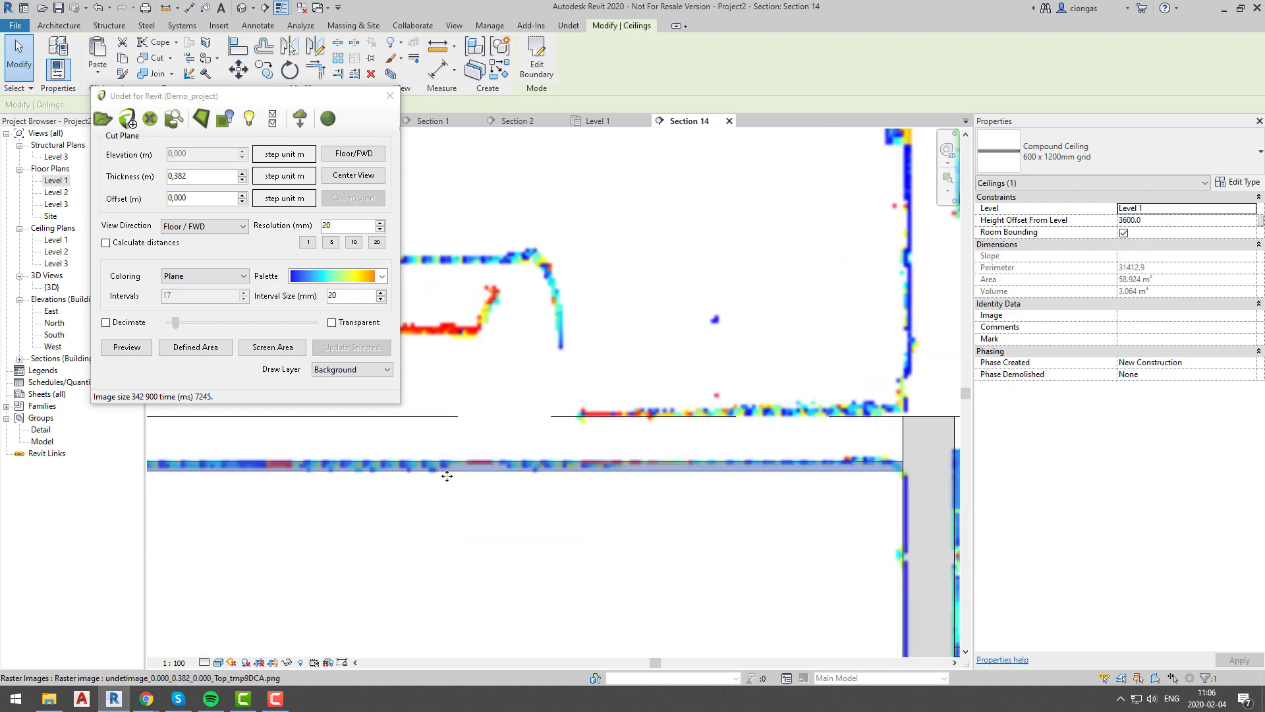
pyautogui.scroll(-3, 446, 476)
# Raise the ceiling of the room beside the right outer wall to the underside of the scanned beam band.
pyautogui.click(638, 555)
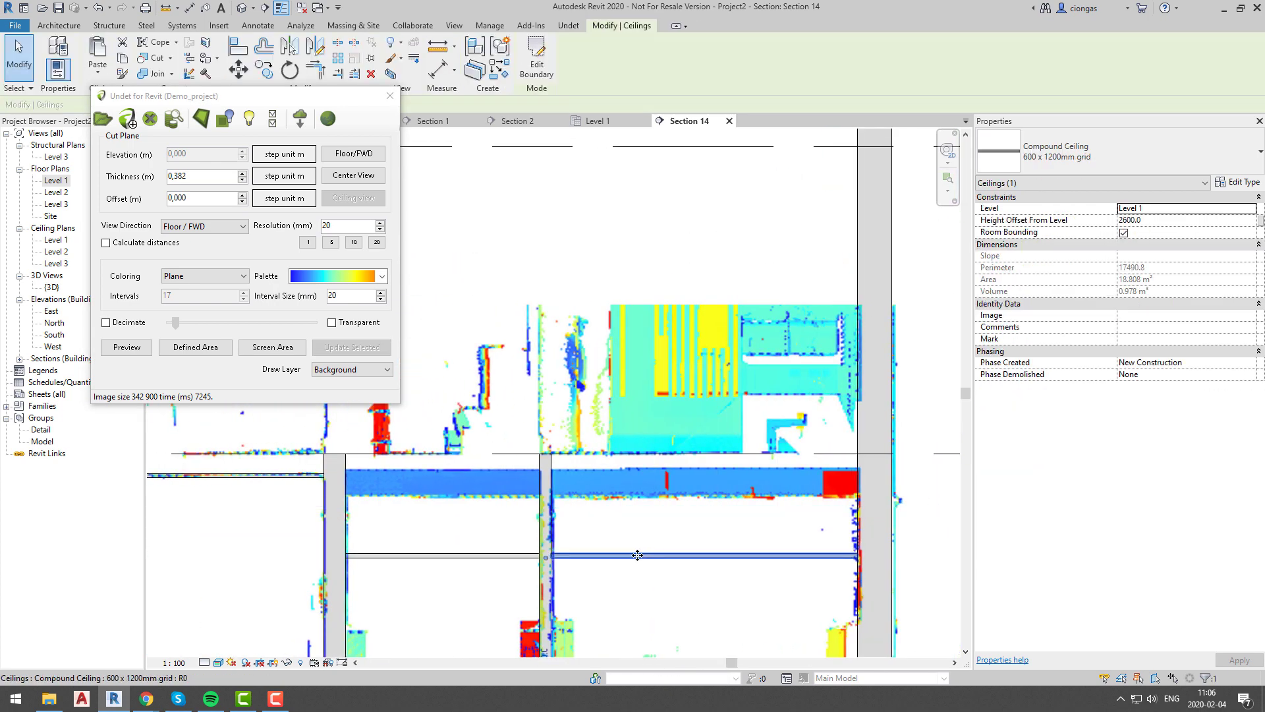
pyautogui.moveTo(652, 555); pyautogui.dragTo(664, 508)
pyautogui.press('Escape')
pyautogui.scroll(-3, 664, 507)
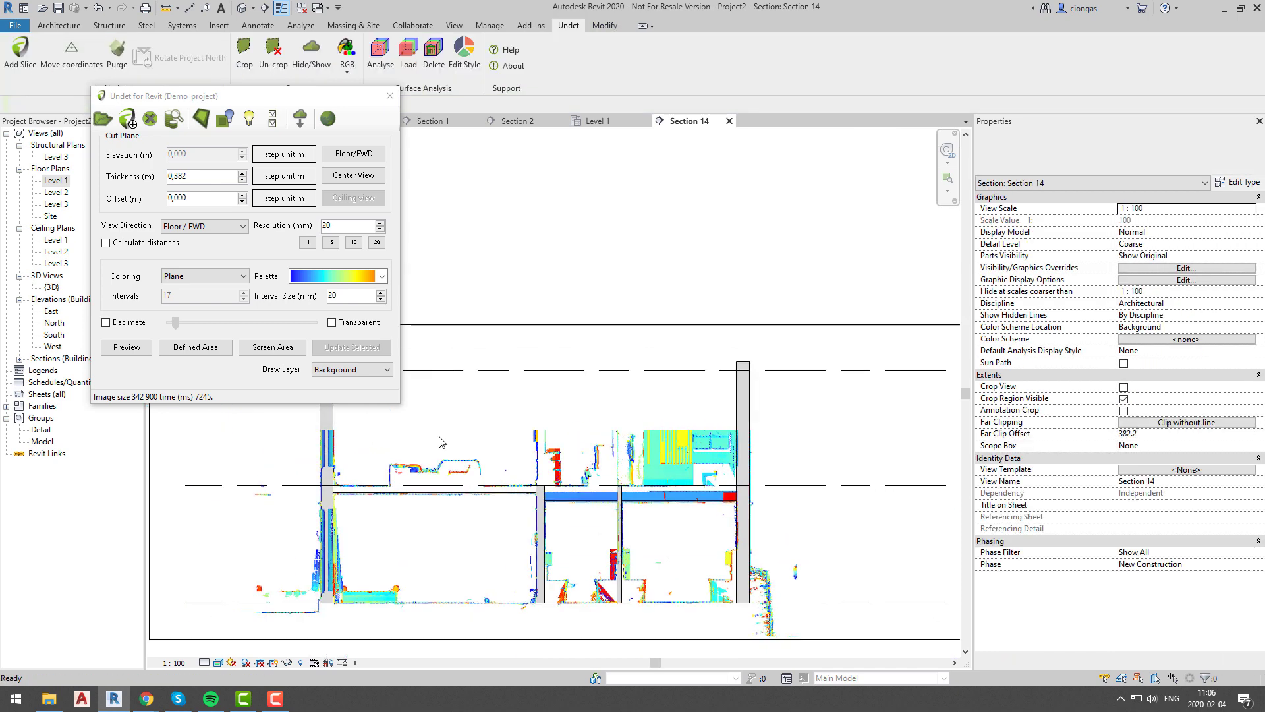
# Open Section 13 from the Level 1 floor plan and add a 0.382 m thick Floor / FWD slice with Plane coloring at 20 mm resolution.
pyautogui.click(390, 96)
pyautogui.doubleClick(56, 179)
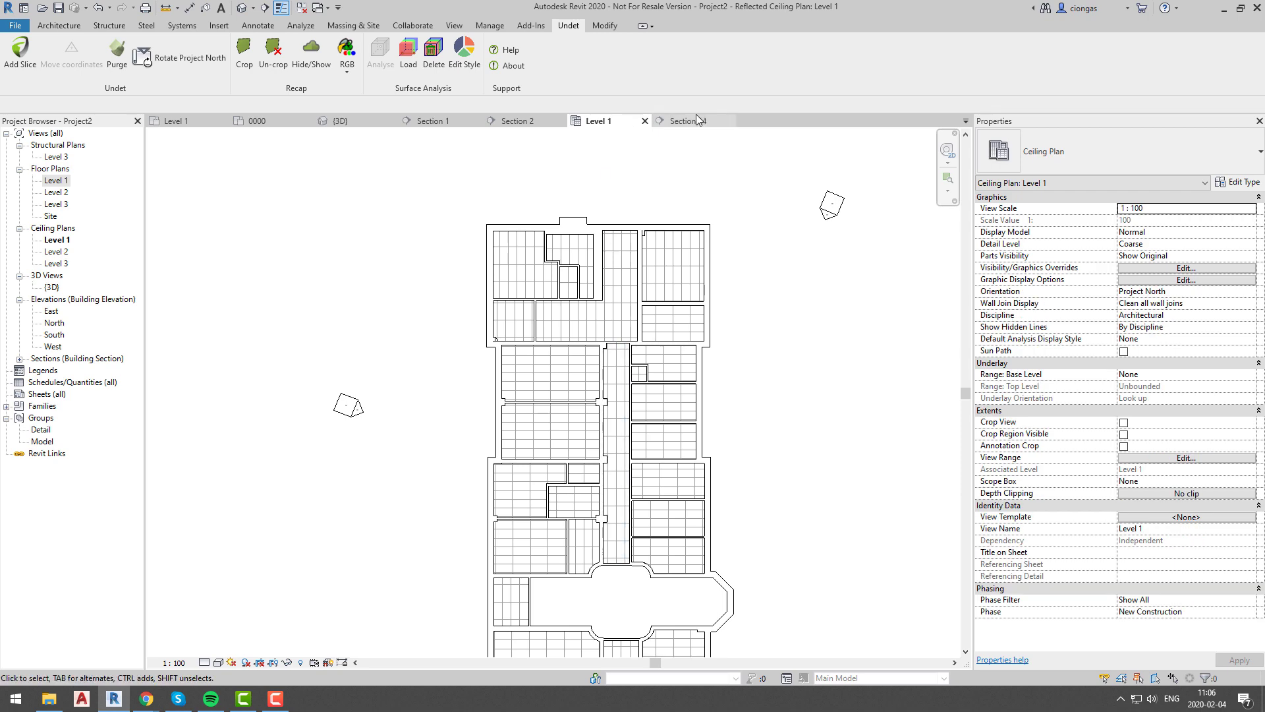
pyautogui.rightClick(520, 508)
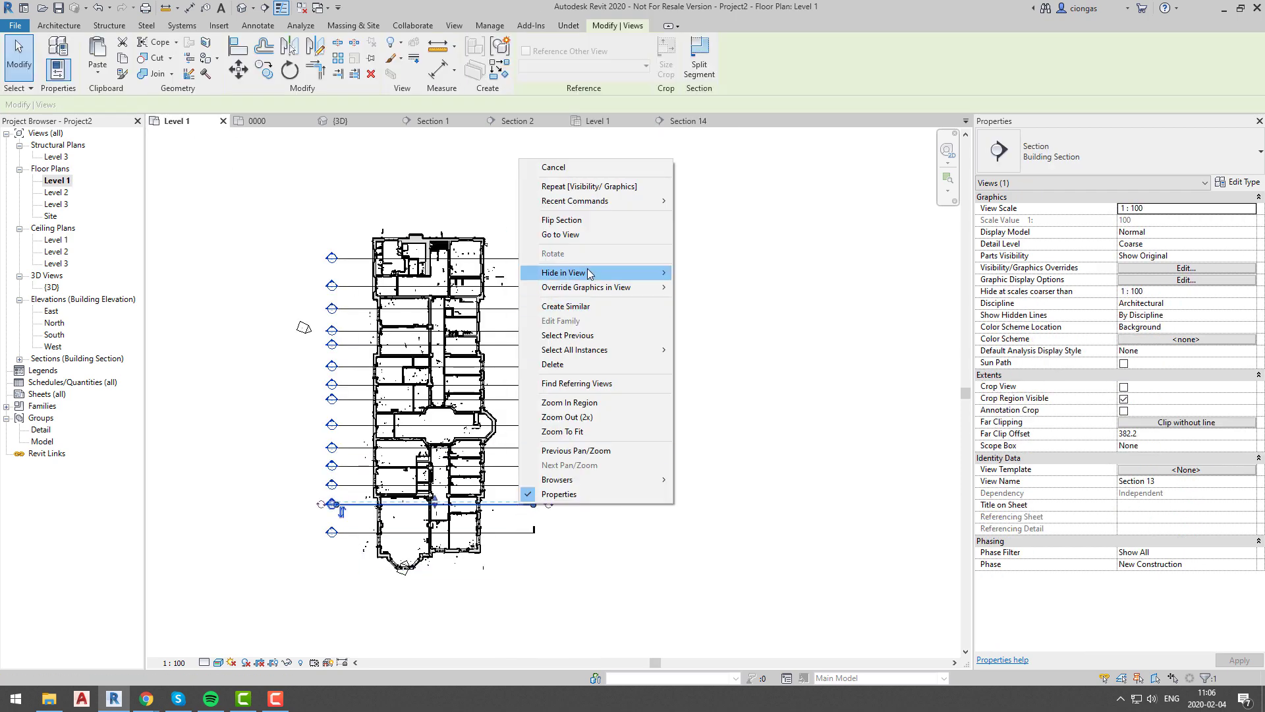
pyautogui.click(589, 235)
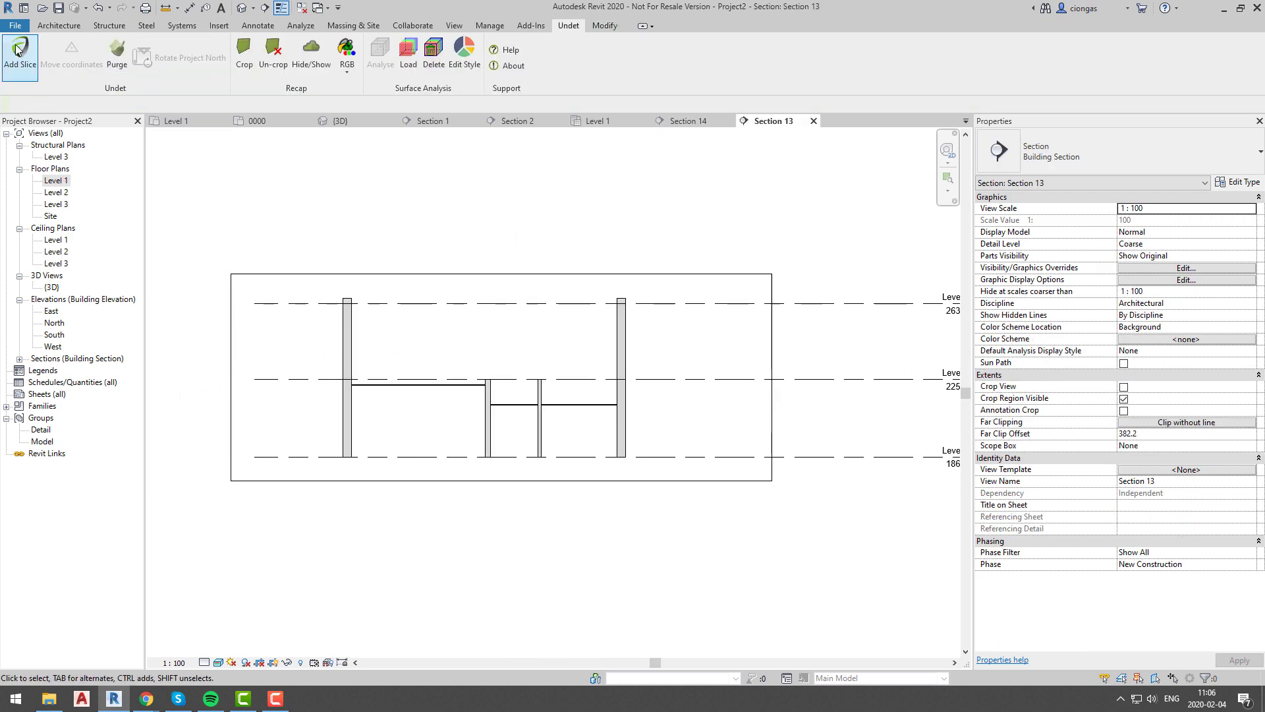
pyautogui.click(19, 52)
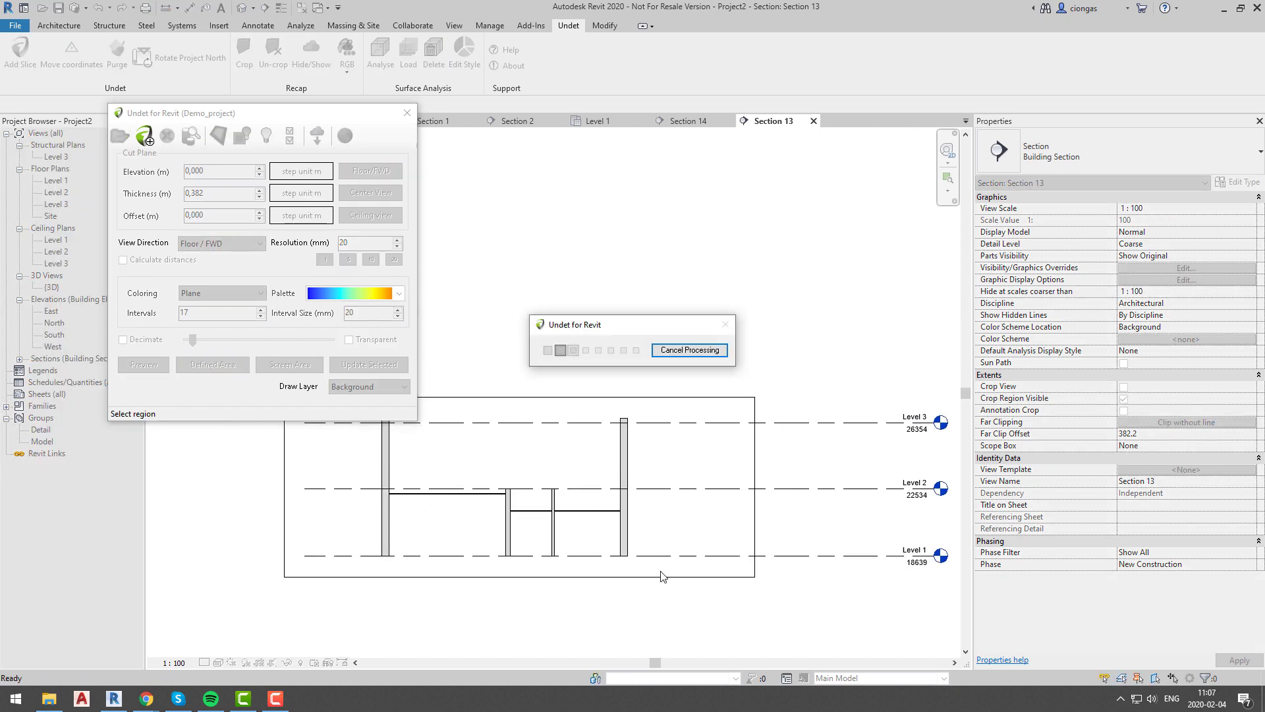
# Raise the corridor ceiling between the two inner walls of Section 13 to the scanned ceiling line.
pyautogui.scroll(4, 555, 518)
pyautogui.scroll(4, 435, 494)
pyautogui.click(546, 518)
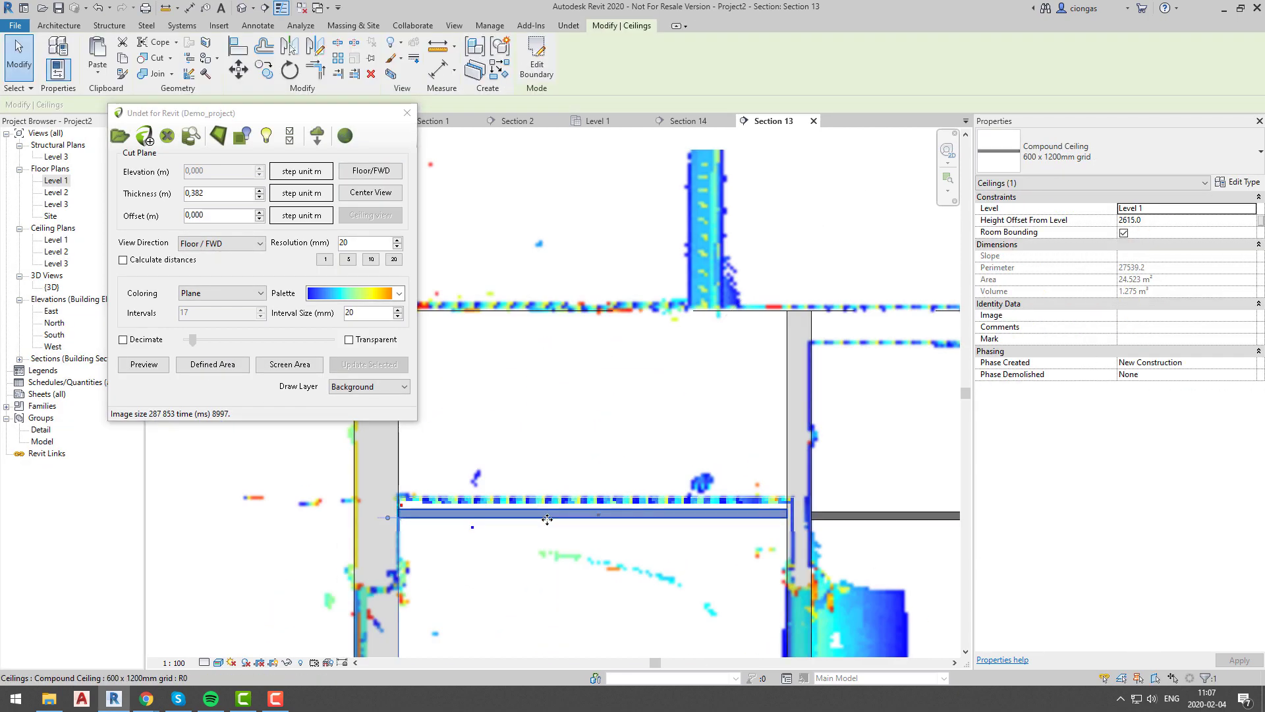
pyautogui.scroll(3, 546, 503)
pyautogui.moveTo(547, 518); pyautogui.dragTo(619, 454)
# Raise the ceiling of the room right of the corridor to about 3695, and nudge it down onto the scanned line.
pyautogui.scroll(-5, 546, 513)
pyautogui.click(587, 516)
pyautogui.scroll(5, 618, 453)
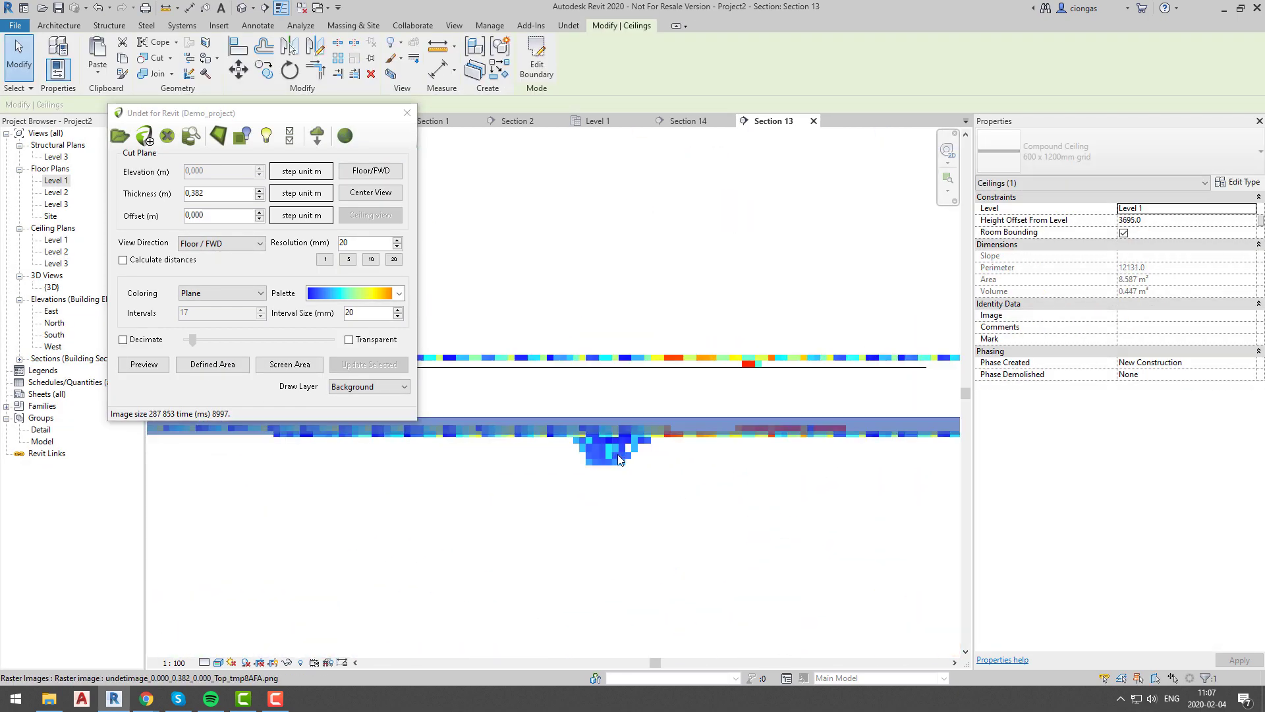
pyautogui.press('Down')
pyautogui.press('Down')
pyautogui.press('Down')
# Open Section 12 from the Level 1 floor plan and add a 0.382 m thick Floor / FWD slice with Plane coloring at 20 mm resolution.
pyautogui.click(408, 113)
pyautogui.scroll(-5, 501, 492)
pyautogui.click(203, 121)
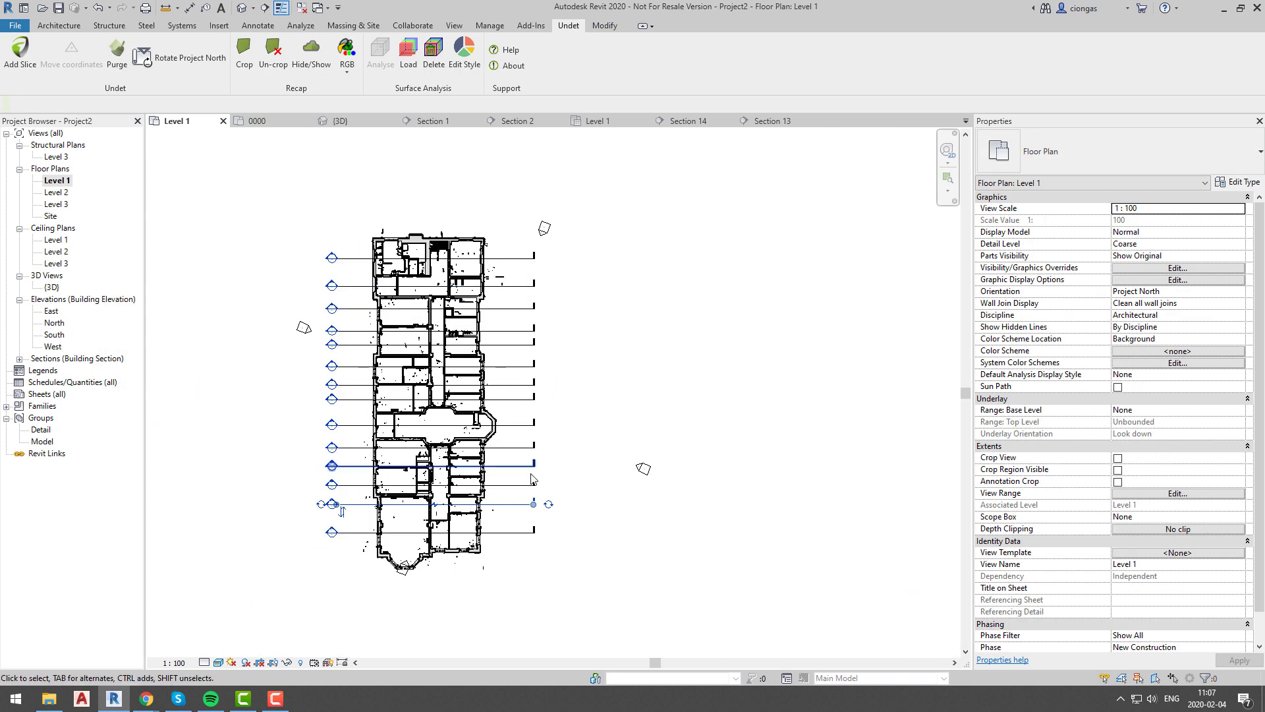
pyautogui.rightClick(536, 489)
pyautogui.click(590, 216)
pyautogui.click(19, 50)
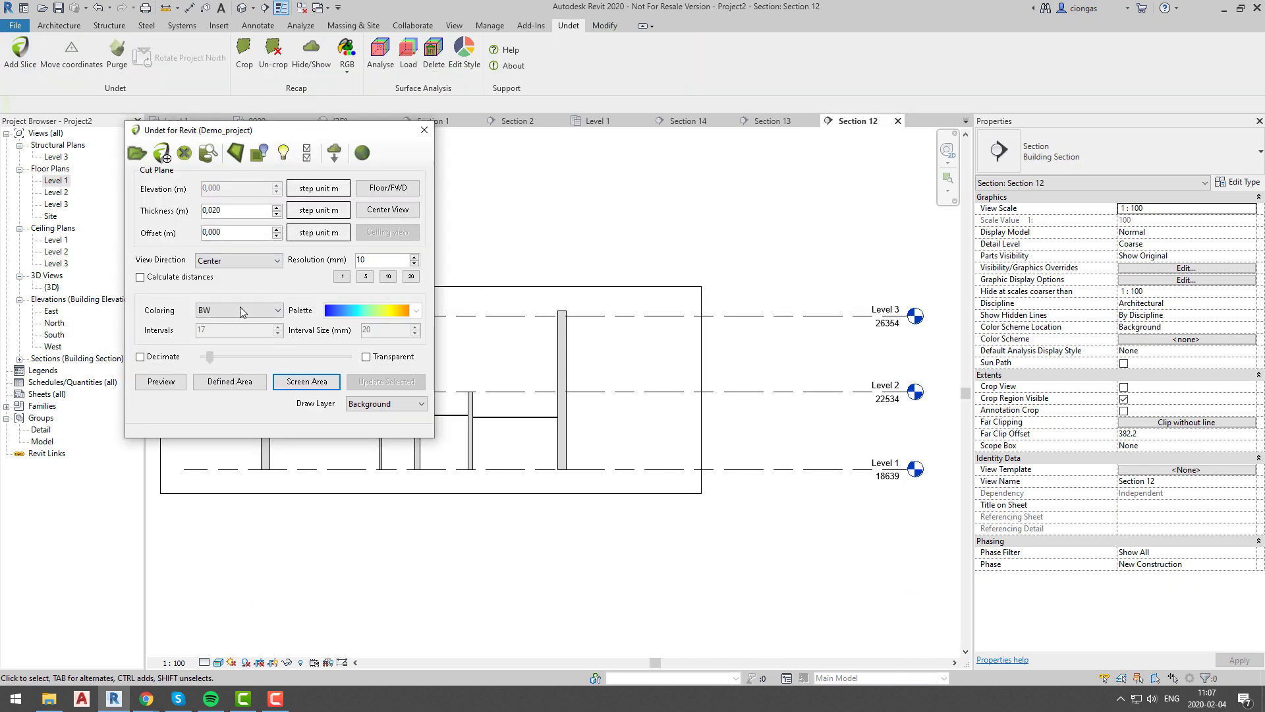
pyautogui.click(217, 383)
pyautogui.moveTo(849, 510); pyautogui.dragTo(804, 479)
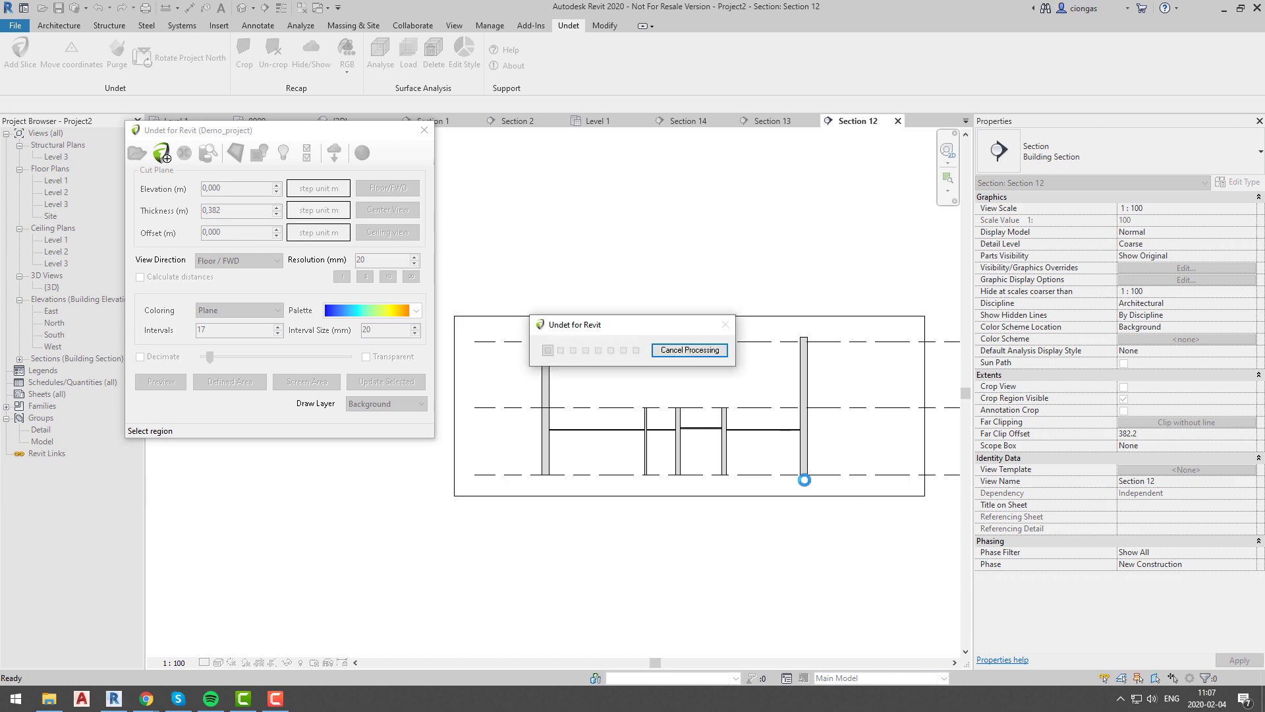
# Raise the corridor ceiling between the two inner walls of Section 12 onto the scanned ceiling line.
pyautogui.scroll(7, 682, 429)
pyautogui.click(602, 452)
pyautogui.scroll(3, 586, 429)
pyautogui.click(593, 429)
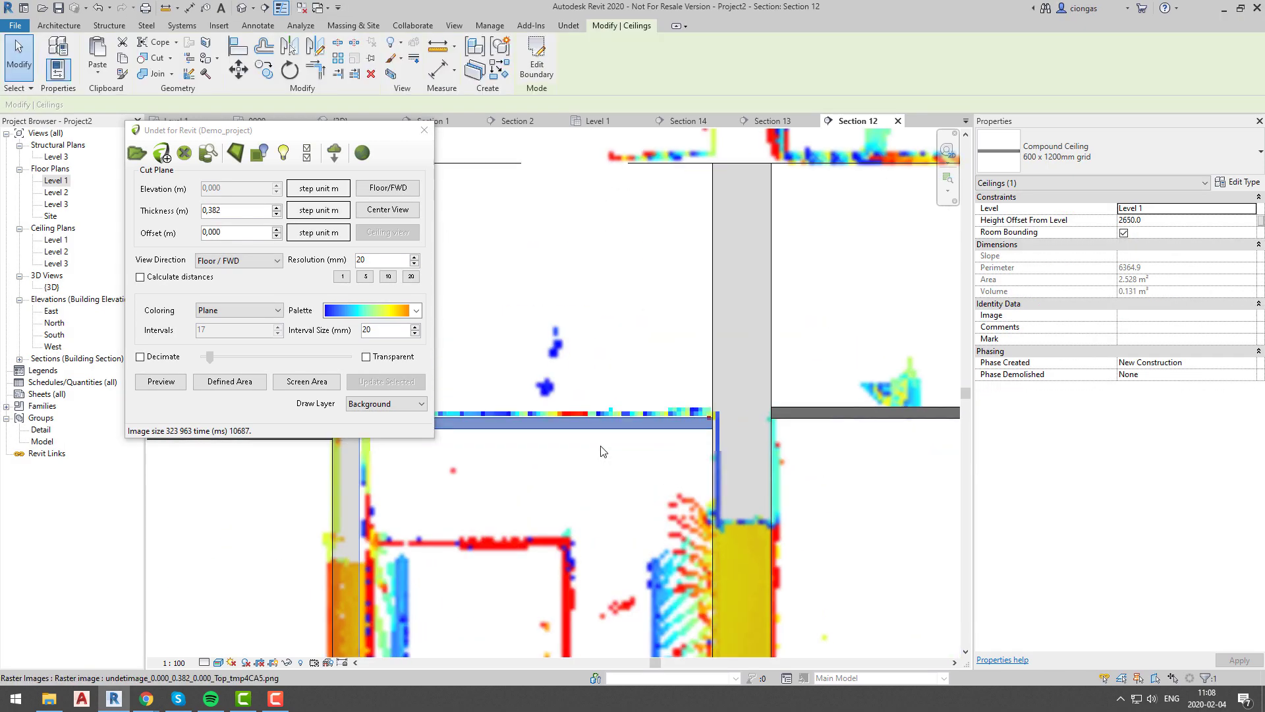
pyautogui.press('Up')
pyautogui.press('Up')
pyautogui.press('Up')
# Try to raise the ceiling of the room right of the corridor in Section 12 to 3685, on the scanned line.
pyautogui.scroll(-3, 881, 493)
pyautogui.moveTo(881, 493); pyautogui.dragTo(447, 440, button='middle')
pyautogui.moveTo(754, 410); pyautogui.dragTo(756, 313)
pyautogui.scroll(4, 753, 316)
pyautogui.press('Up')
pyautogui.press('Up')
pyautogui.press('Up')
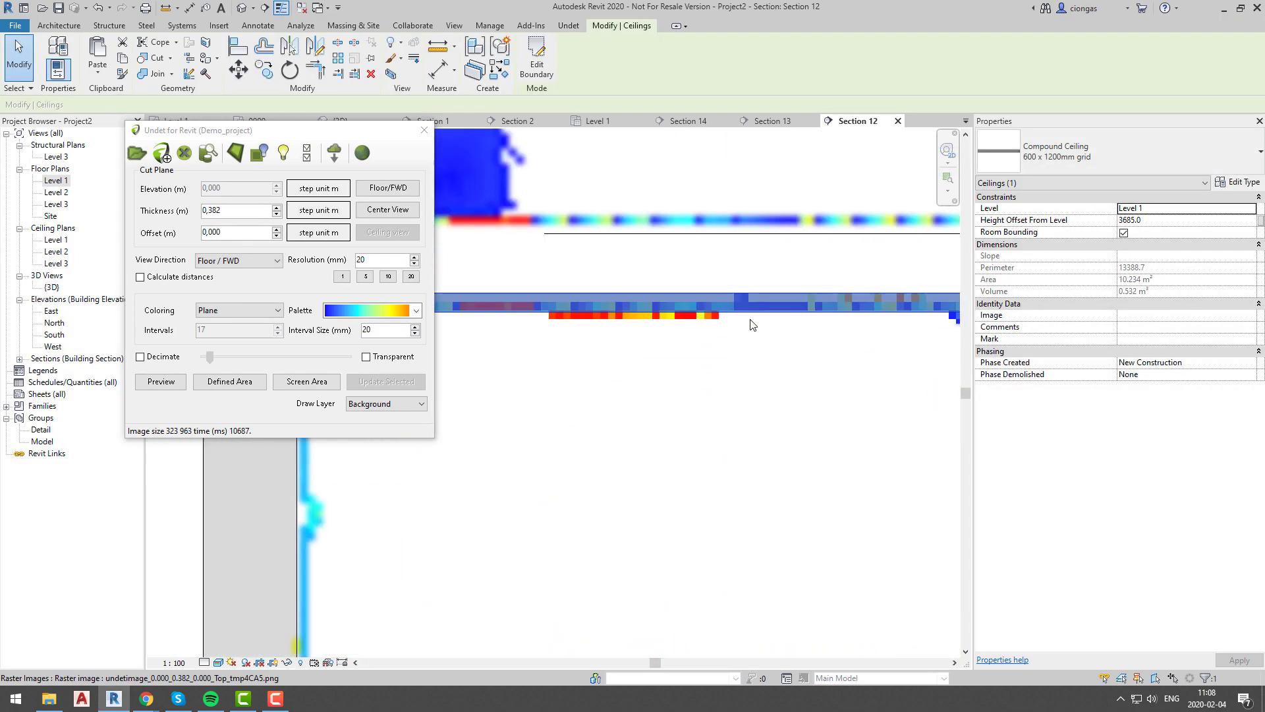
# Try to raise the ceiling of the large room left of the corridor in Section 12 to 3610.
pyautogui.scroll(-5, 727, 383)
pyautogui.moveTo(547, 452); pyautogui.dragTo(926, 454, button='middle')
pyautogui.click(625, 440)
pyautogui.click(605, 440)
pyautogui.moveTo(604, 440); pyautogui.dragTo(615, 384)
pyautogui.scroll(4, 554, 360)
pyautogui.press('Up')
pyautogui.press('Up')
pyautogui.scroll(-5, 504, 454)
pyautogui.click(564, 550)
pyautogui.scroll(-1, 560, 478)
pyautogui.click(537, 466)
pyautogui.scroll(3, 537, 468)
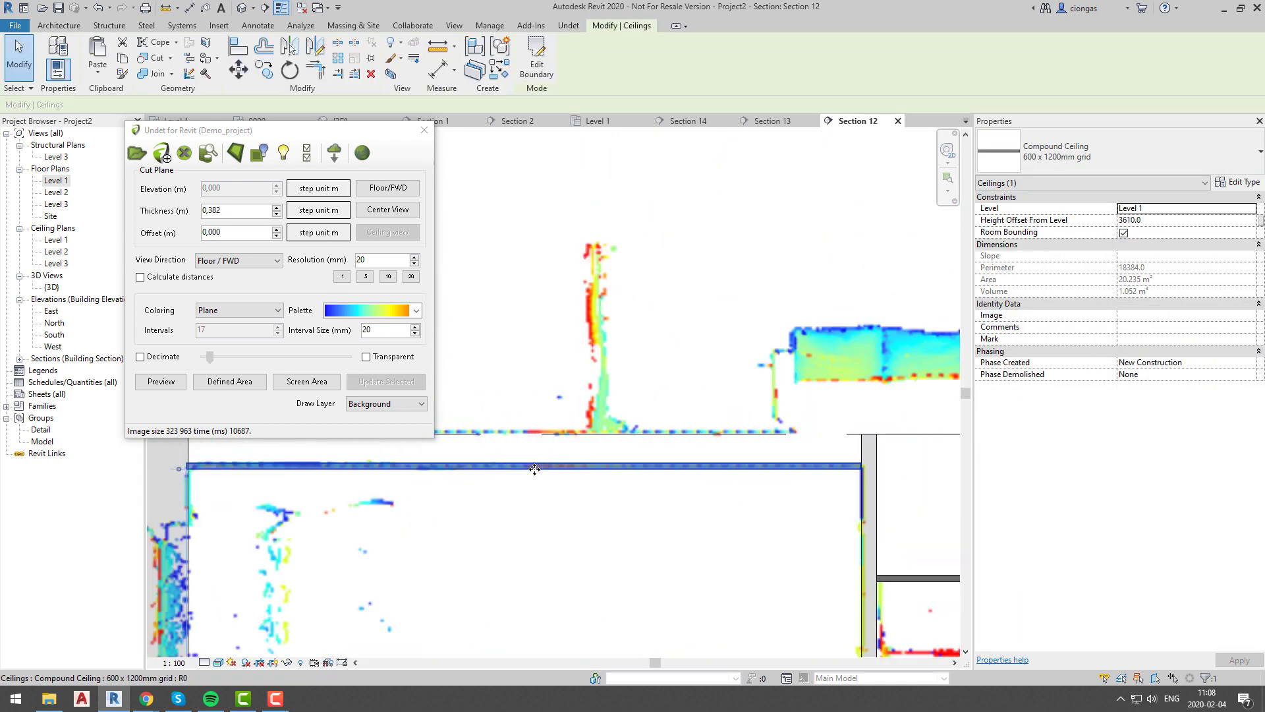
pyautogui.moveTo(868, 464); pyautogui.dragTo(646, 464, button='middle')
pyautogui.scroll(3, 647, 464)
pyautogui.scroll(-6, 647, 464)
pyautogui.click(638, 481)
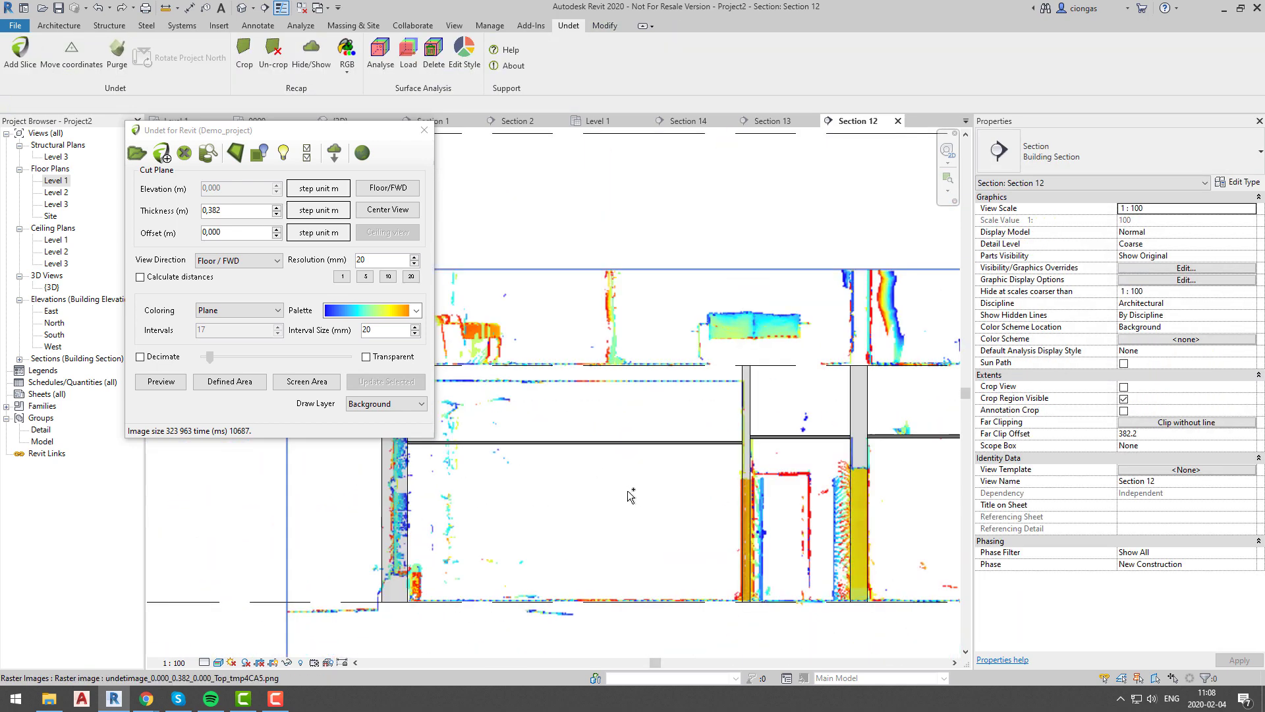
# Raise the ceiling of Section 12's large left room and nudge it down to 3625, matching the scanned ceiling line.
pyautogui.click(651, 443)
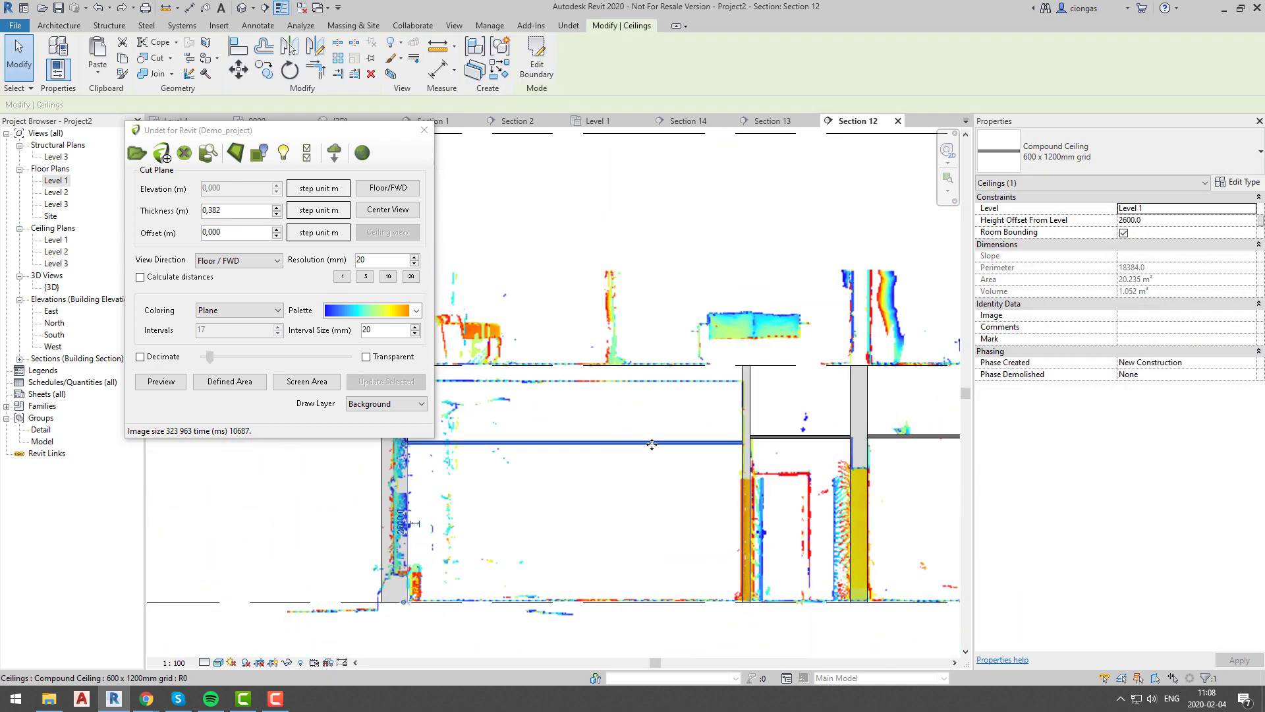
pyautogui.moveTo(651, 442); pyautogui.dragTo(661, 379)
pyautogui.scroll(6, 668, 388)
pyautogui.press('Down')
pyautogui.press('Down')
pyautogui.press('Down')
pyautogui.scroll(1, 649, 404)
pyautogui.scroll(-2, 580, 422)
# Open Section 11 from the Level 1 floor plan and add a 0.382 m thick Floor / FWD slice with Plane coloring at 20 mm resolution.
pyautogui.click(391, 136)
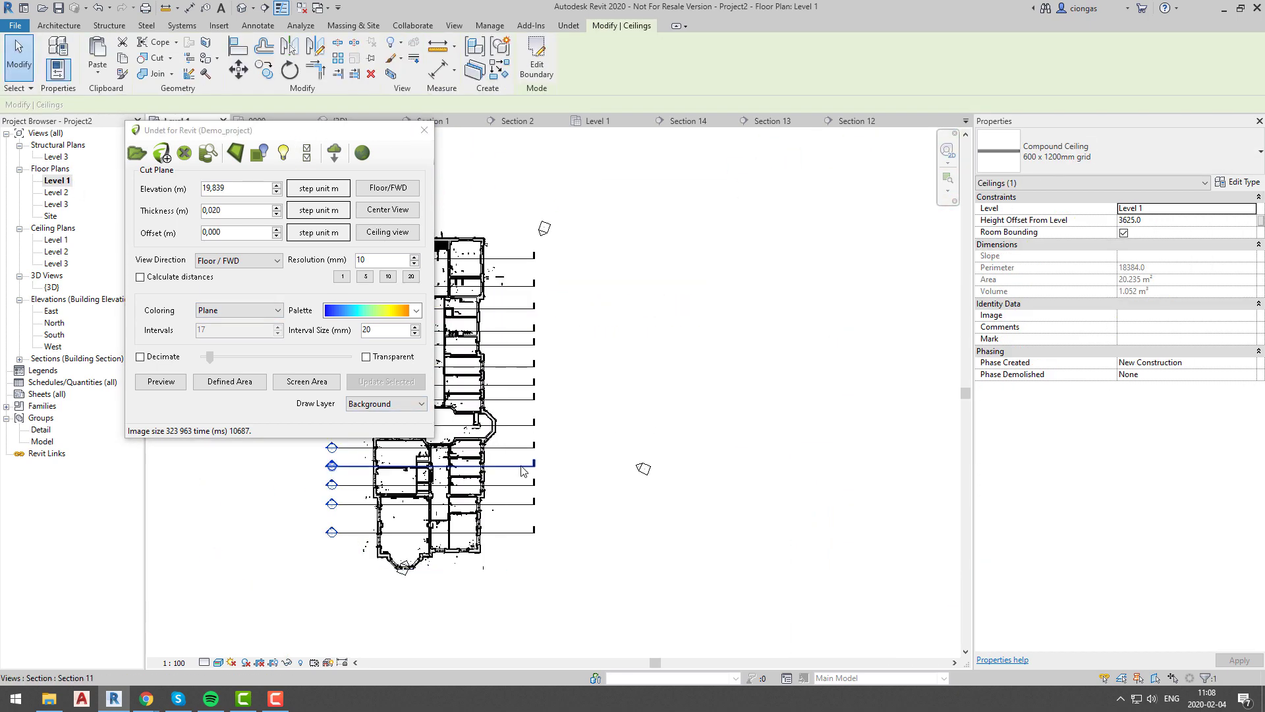
pyautogui.click(561, 489)
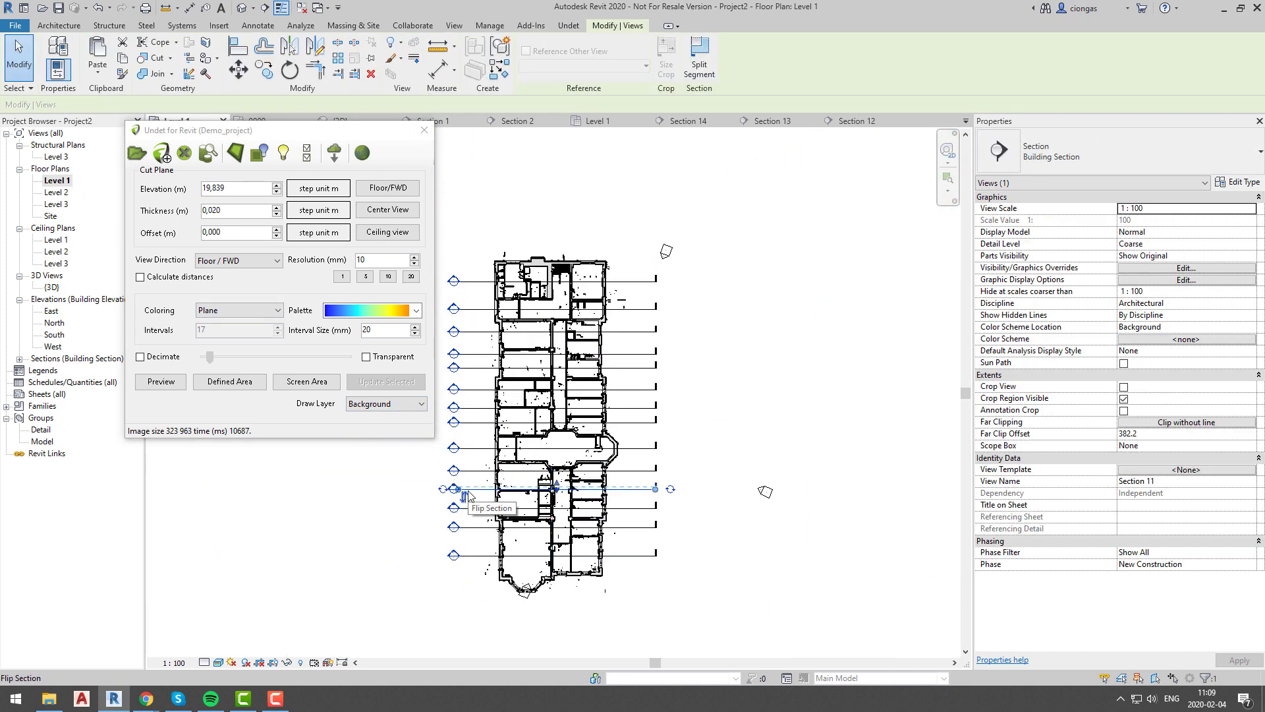
pyautogui.rightClick(473, 491)
pyautogui.click(514, 223)
pyautogui.moveTo(489, 448); pyautogui.dragTo(669, 503, button='middle')
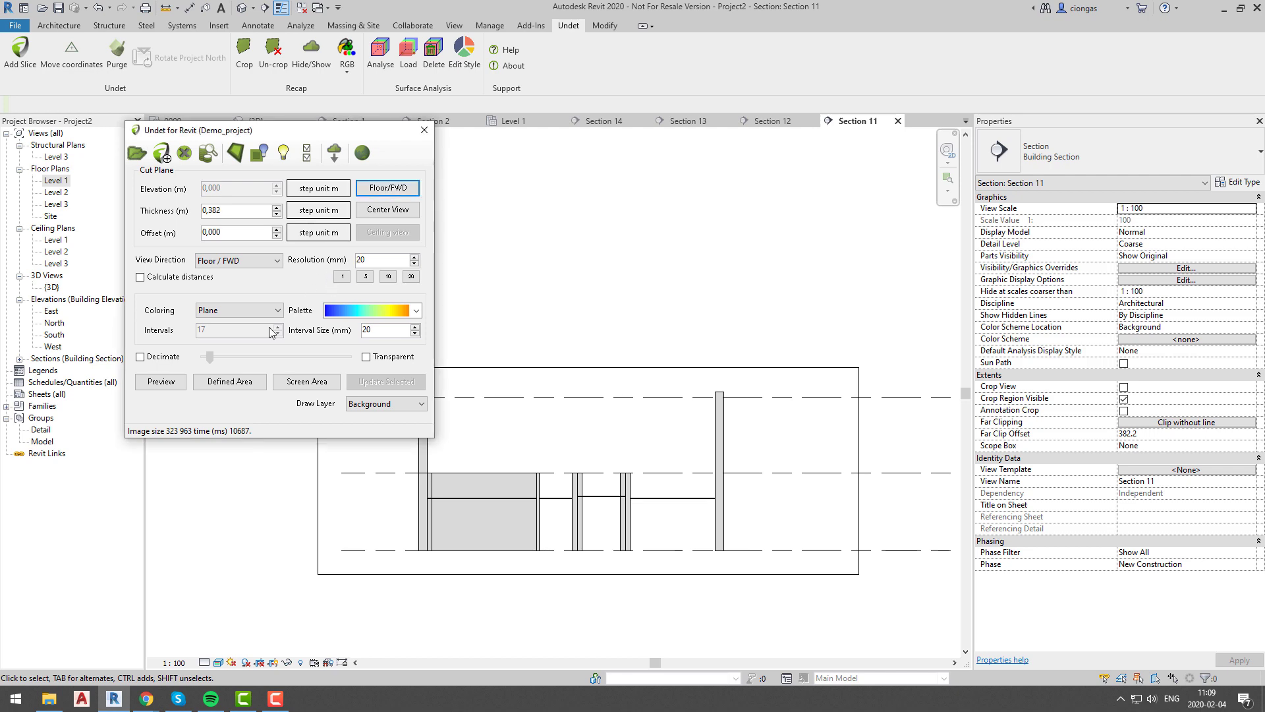
pyautogui.click(387, 188)
pyautogui.click(411, 277)
pyautogui.click(230, 381)
pyautogui.moveTo(384, 450); pyautogui.dragTo(570, 591)
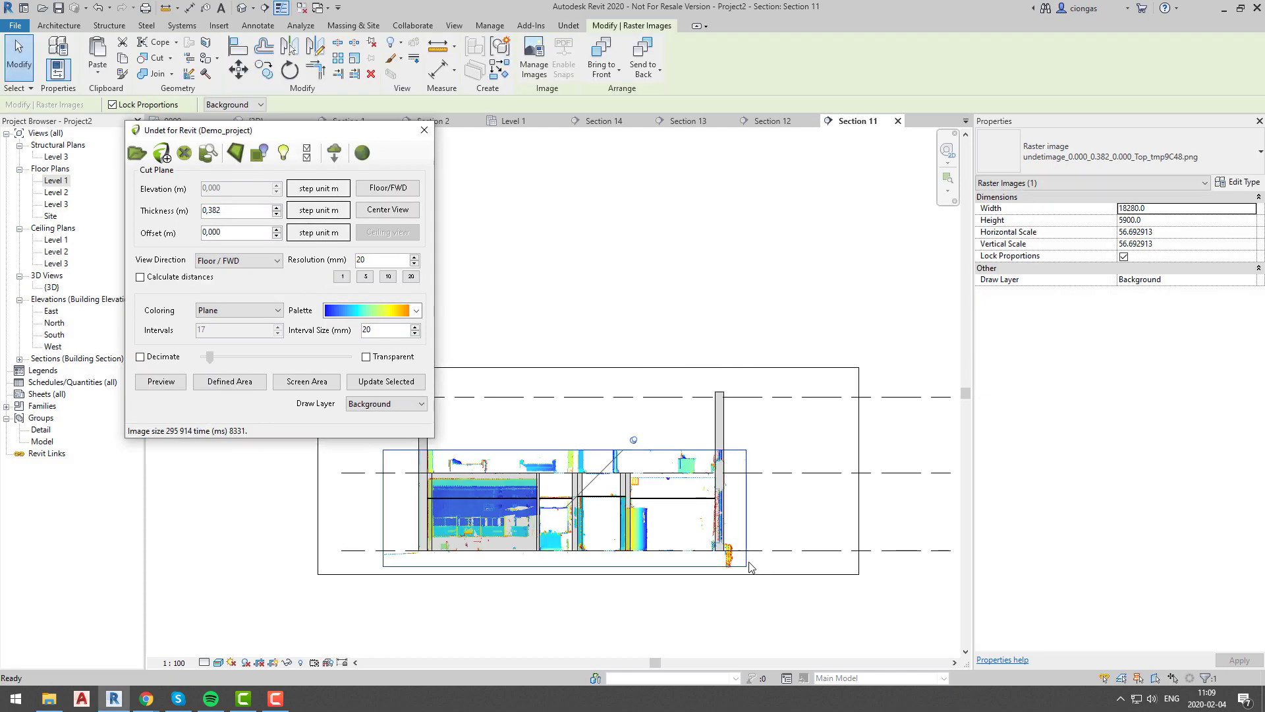
# Raise the ceiling of the narrow room left of the corridor in Section 11 to 2700, on the scanned line.
pyautogui.scroll(5, 749, 564)
pyautogui.click(507, 473)
pyautogui.press('Up')
pyautogui.press('Up')
pyautogui.press('Up')
pyautogui.press('Up')
pyautogui.press('Up')
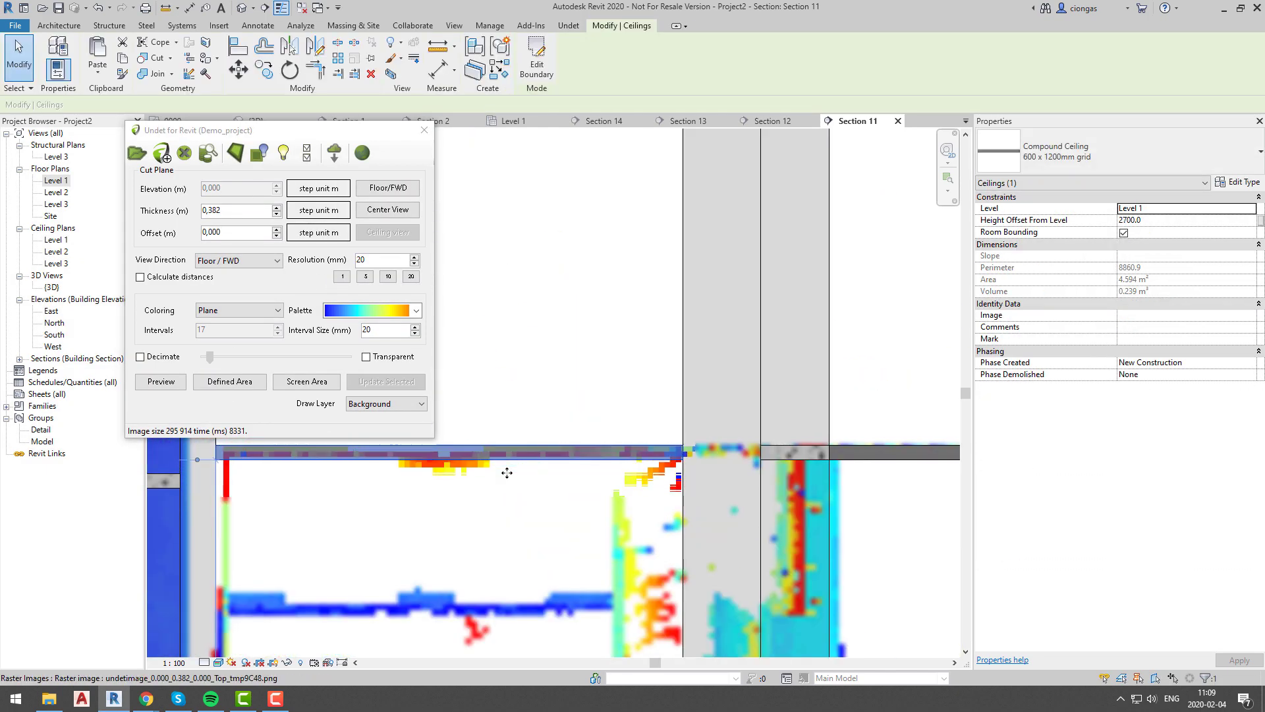
# Raise the ceiling of the room right of the corridor in Section 11 and fine-tune it to the scanned ceiling line.
pyautogui.scroll(-4, 508, 472)
pyautogui.moveTo(542, 521); pyautogui.dragTo(335, 500, button='middle')
pyautogui.click(649, 454)
pyautogui.press('Up')
pyautogui.press('Up')
pyautogui.press('Up')
pyautogui.press('Up')
pyautogui.press('Up')
pyautogui.press('Up')
pyautogui.press('Up')
pyautogui.press('Up')
pyautogui.press('Up')
pyautogui.press('Up')
pyautogui.press('Up')
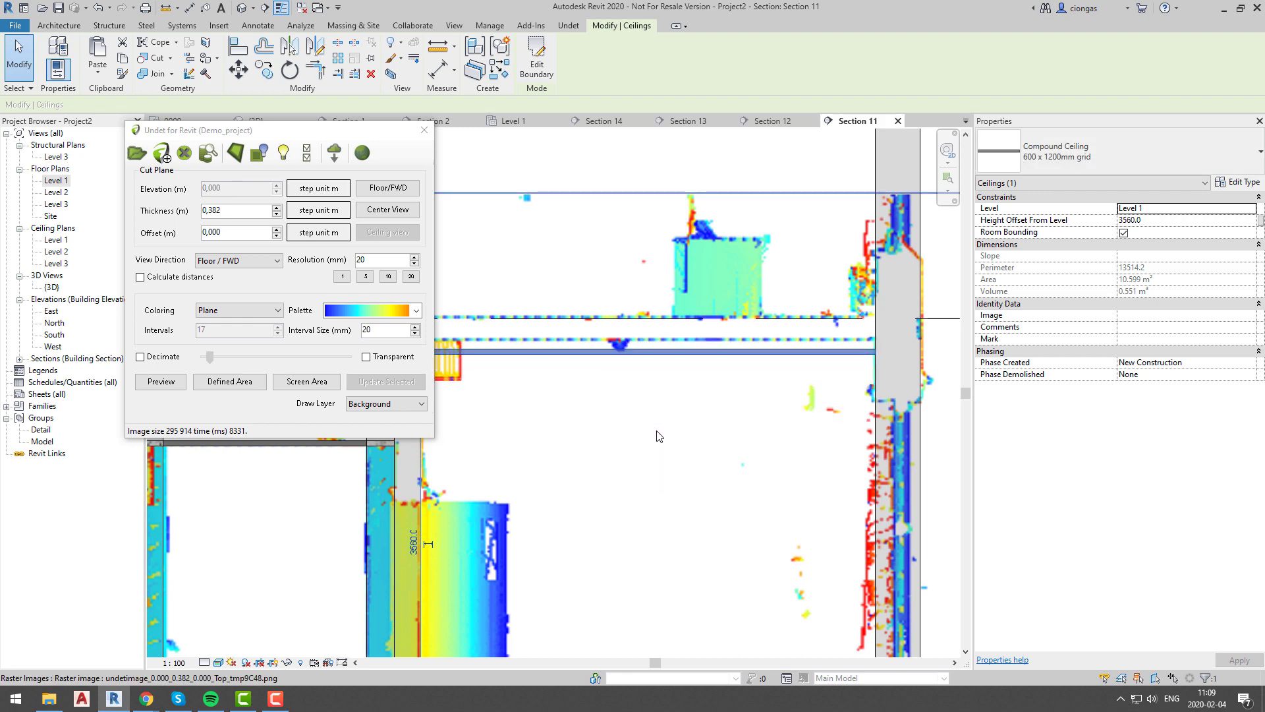
pyautogui.scroll(4, 658, 352)
pyautogui.press('Down')
# Raise the ceiling of the large left room in Section 11 toward the scanned ceiling line.
pyautogui.scroll(-6, 659, 344)
pyautogui.moveTo(206, 512); pyautogui.dragTo(608, 511, button='middle')
pyautogui.scroll(2, 608, 512)
pyautogui.click(612, 488)
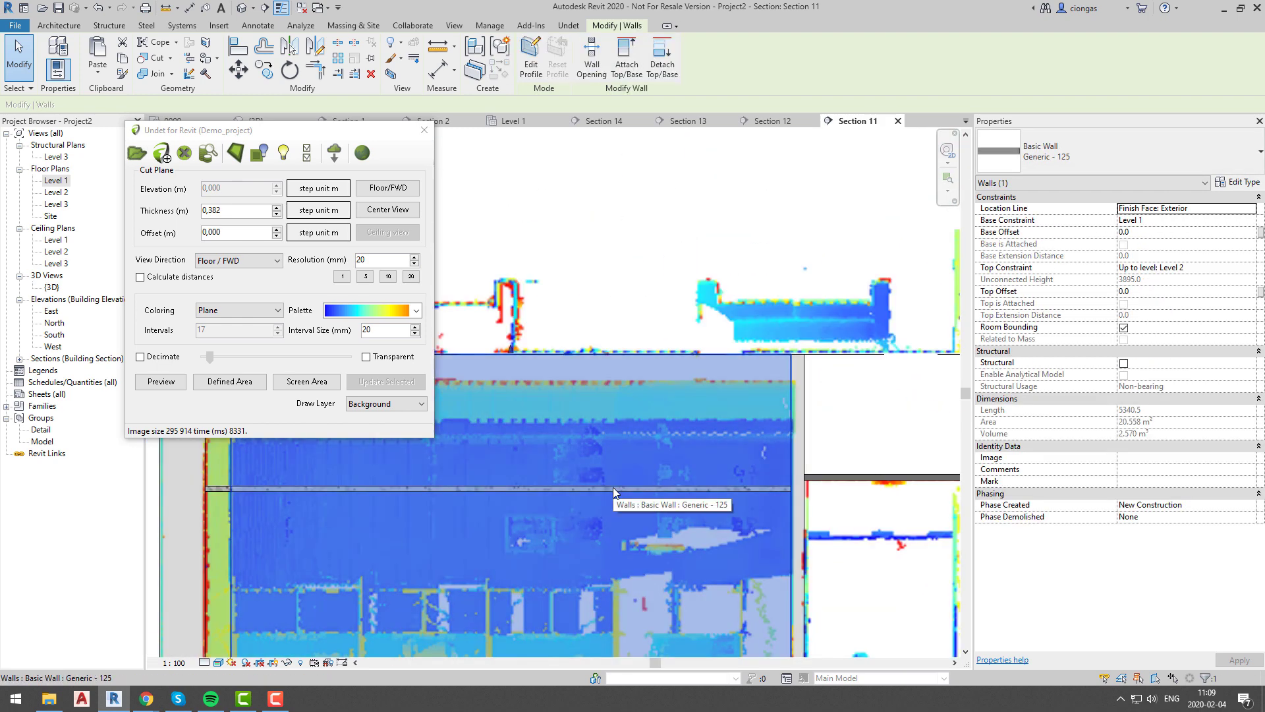
pyautogui.press('Escape')
pyautogui.click(656, 489)
pyautogui.press('Up')
pyautogui.press('Up')
pyautogui.press('Up')
pyautogui.press('Up')
pyautogui.press('Up')
pyautogui.press('Up')
pyautogui.press('Up')
pyautogui.press('Up')
pyautogui.press('Up')
pyautogui.press('Up')
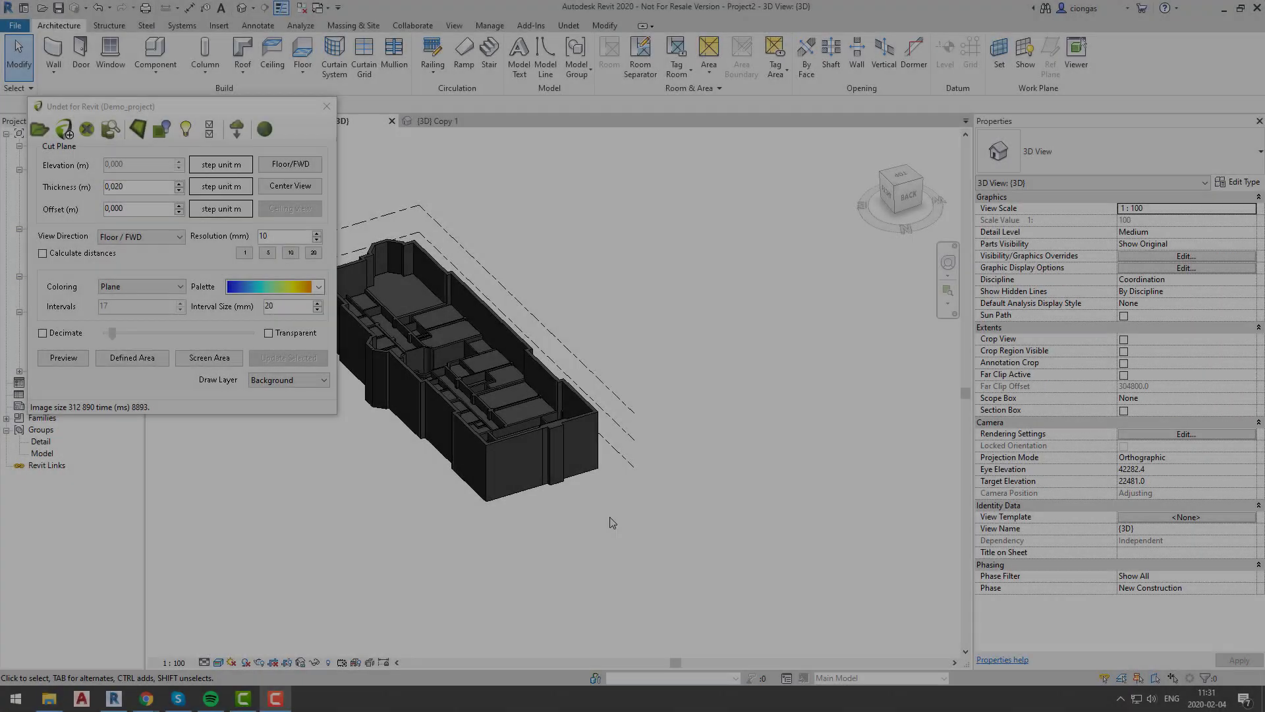
# Look over the walls and ceilings in the 3D view, and open the Level 1 floor plan.
pyautogui.scroll(5, 562, 518)
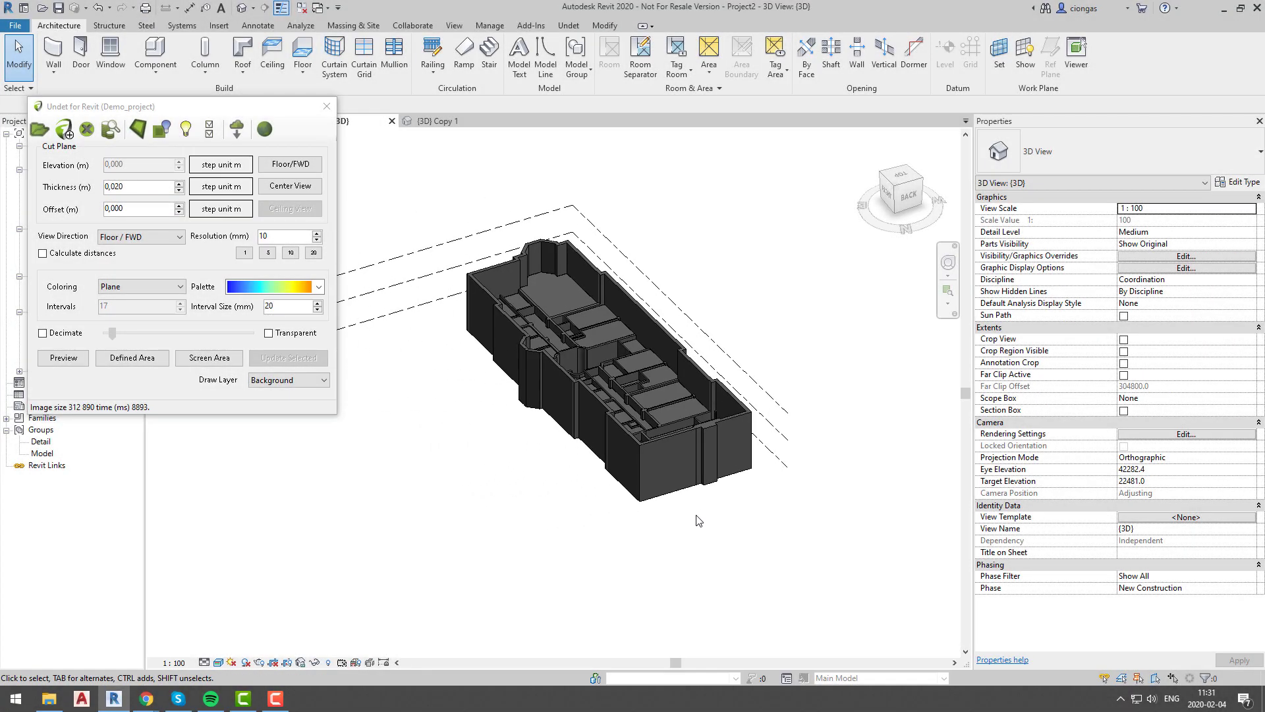
pyautogui.keyDown('shift'); pyautogui.moveTo(623, 397); pyautogui.dragTo(623, 531, button='middle'); pyautogui.keyUp('shift')
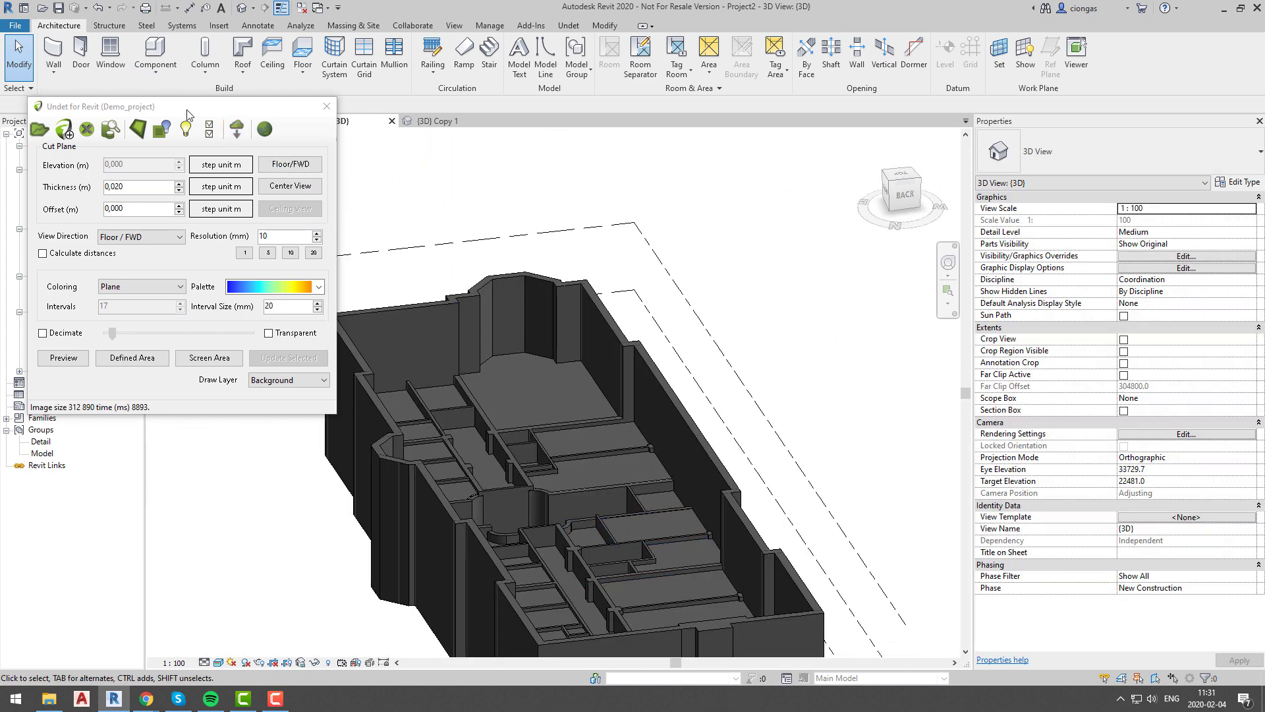
pyautogui.moveTo(188, 113); pyautogui.dragTo(297, 121)
pyautogui.doubleClick(61, 182)
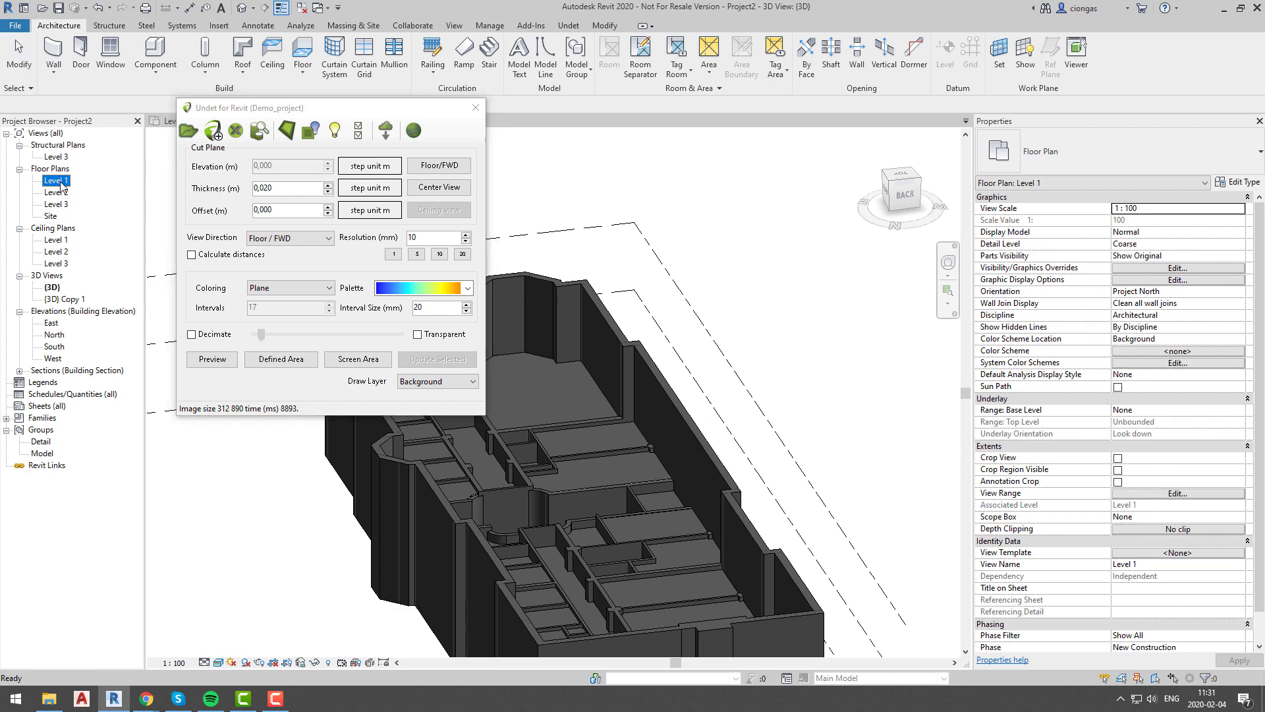
pyautogui.scroll(-5, 573, 438)
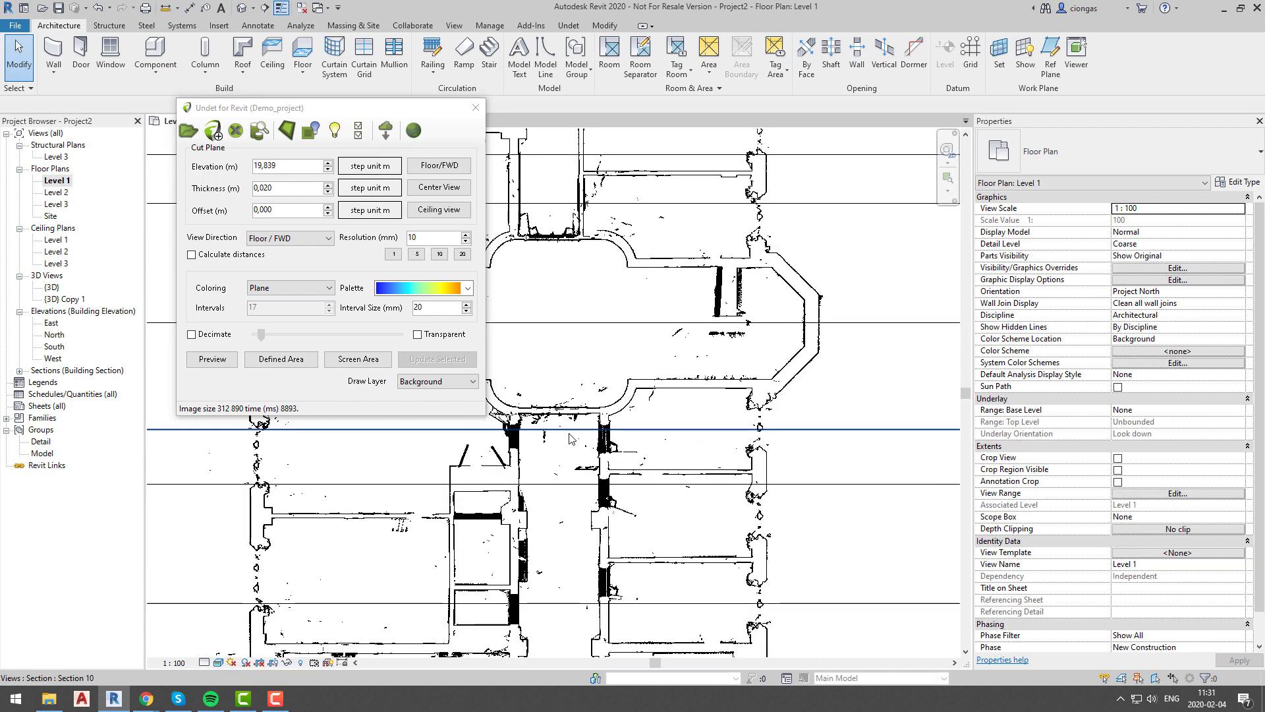
pyautogui.moveTo(571, 439); pyautogui.dragTo(688, 462, button='middle')
pyautogui.scroll(-3, 587, 438)
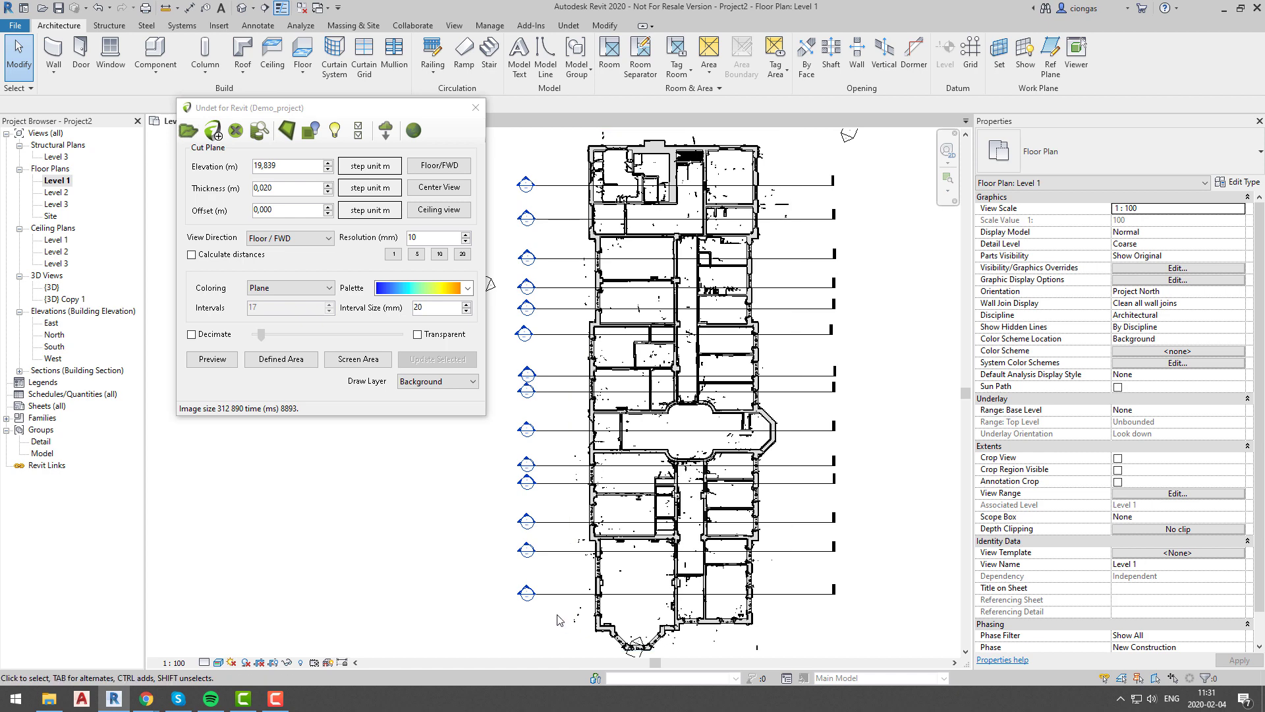
pyautogui.moveTo(557, 619); pyautogui.dragTo(495, 176)
pyautogui.rightClick(508, 154)
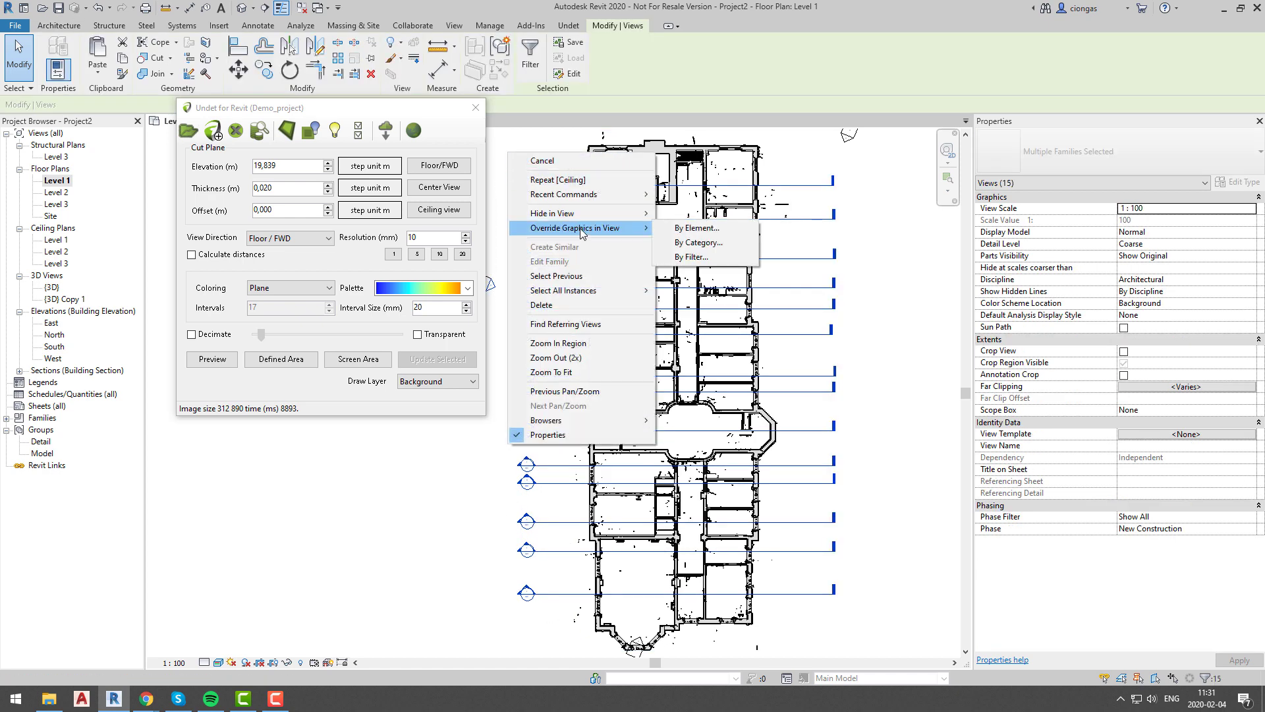
pyautogui.click(360, 142)
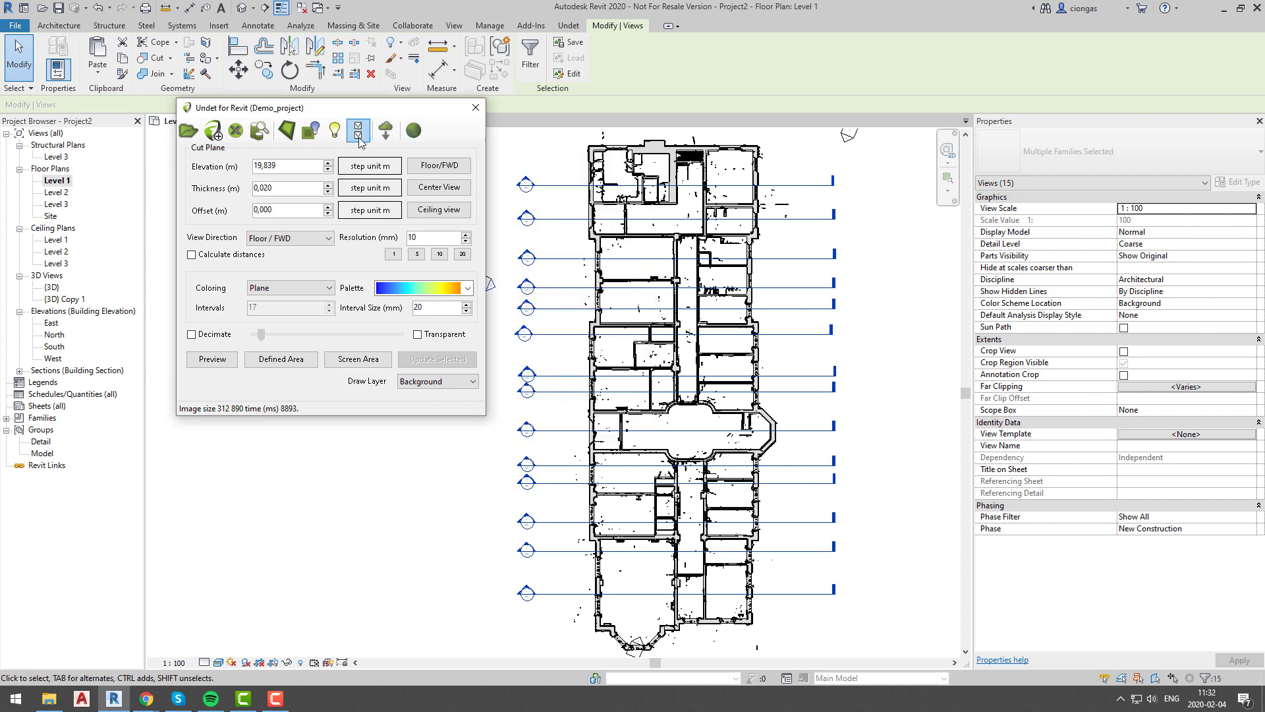
# Hide all four point cloud images of the Level 1 plan in the Raster Manager and clear the section selection.
pyautogui.click(362, 136)
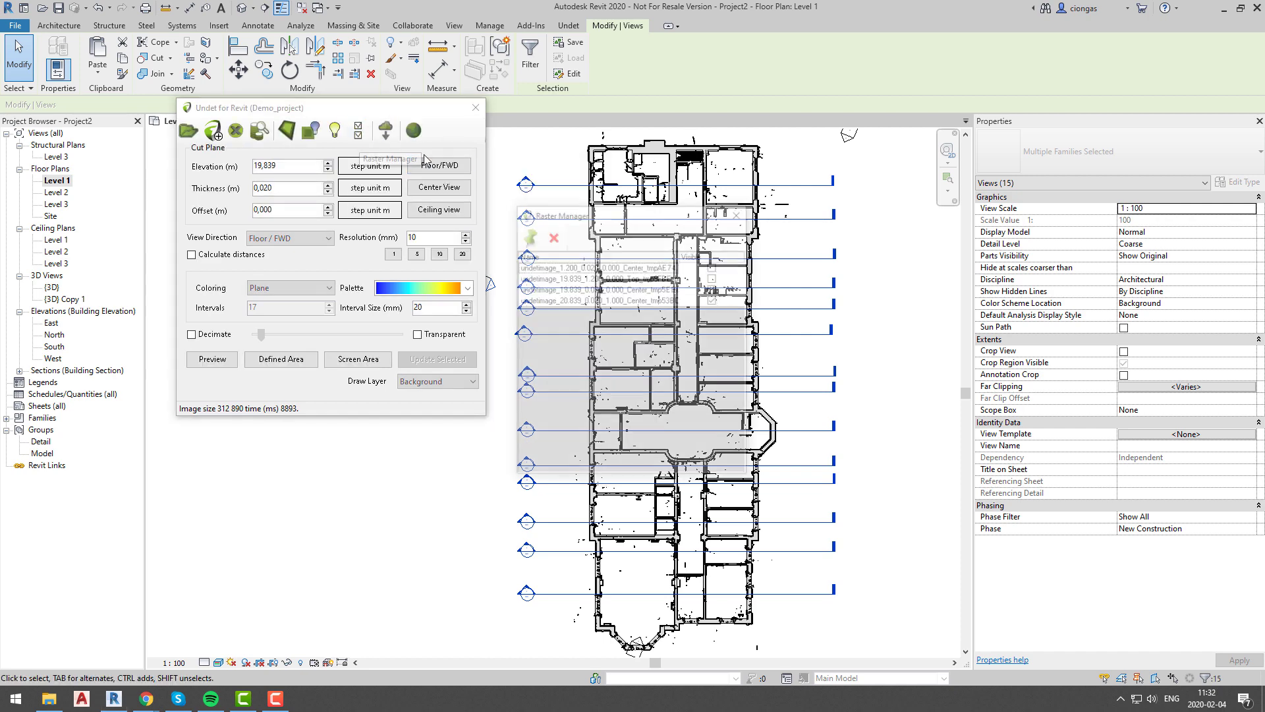
pyautogui.click(714, 301)
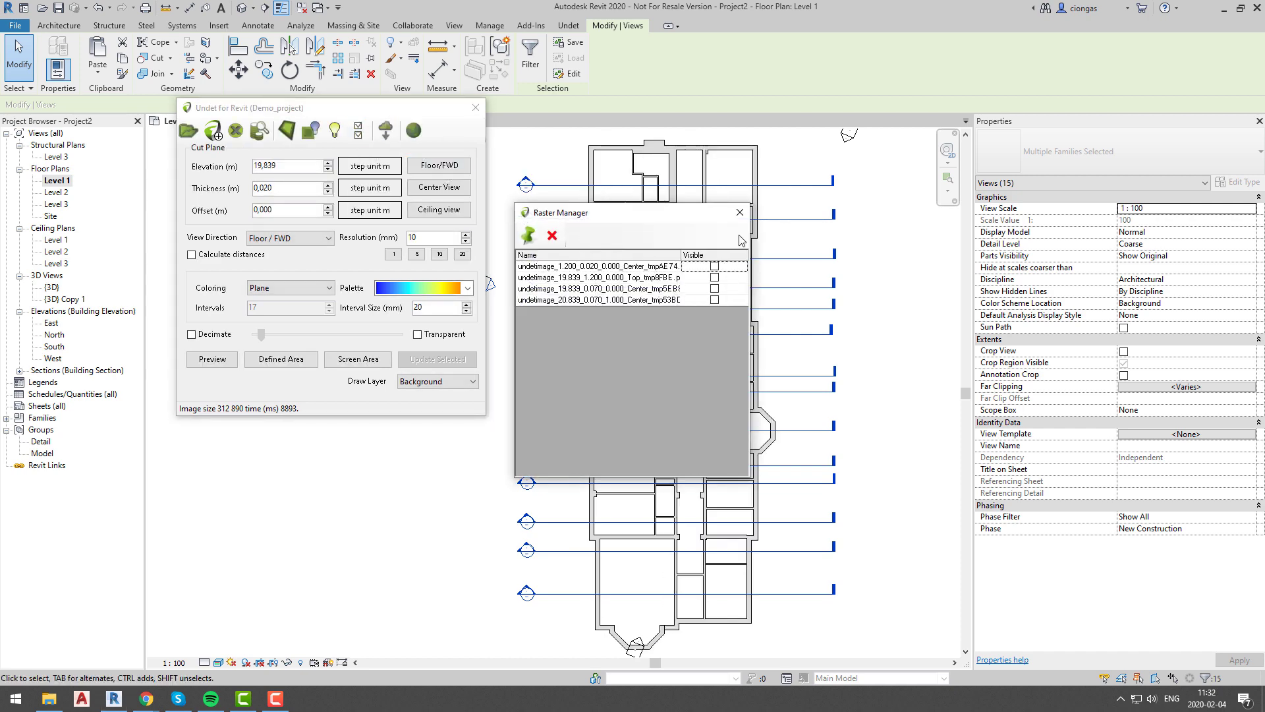
pyautogui.click(740, 212)
pyautogui.click(643, 208)
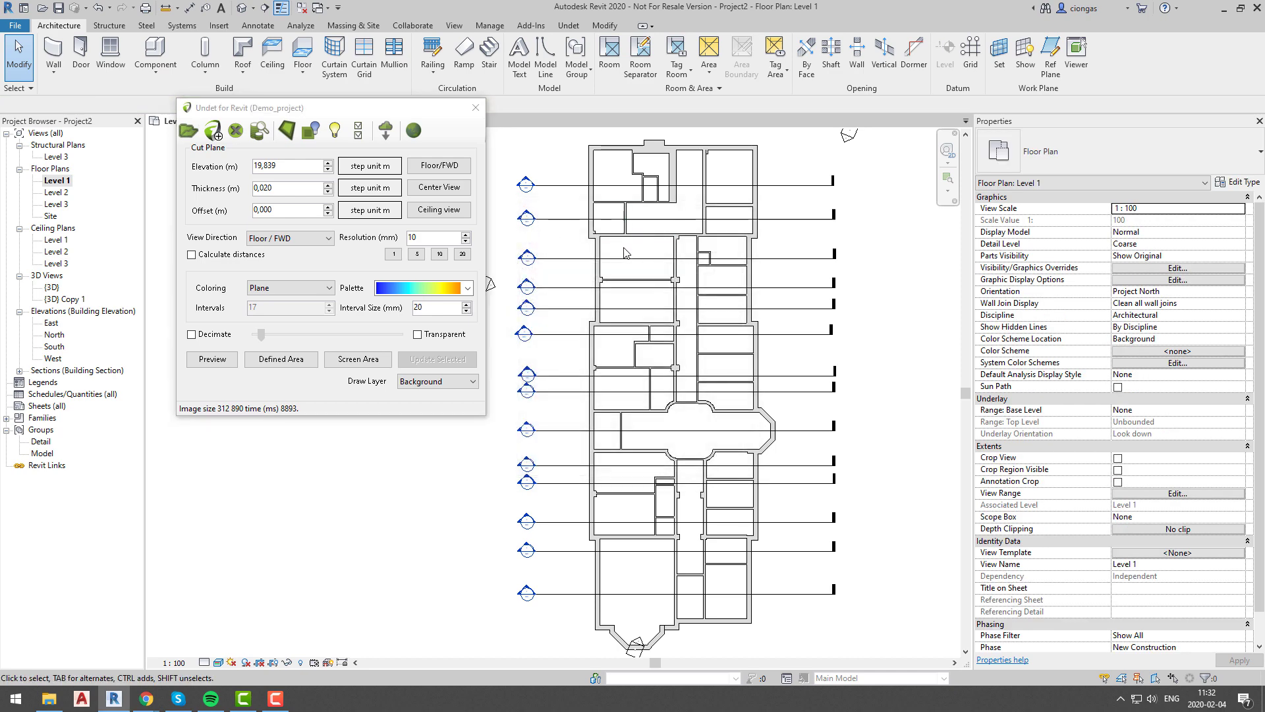
# Start an architectural floor of type Generic Floor - 400mm and sketch its boundary around the upper-left room and the adjacent L-shaped room.
pyautogui.scroll(8, 626, 251)
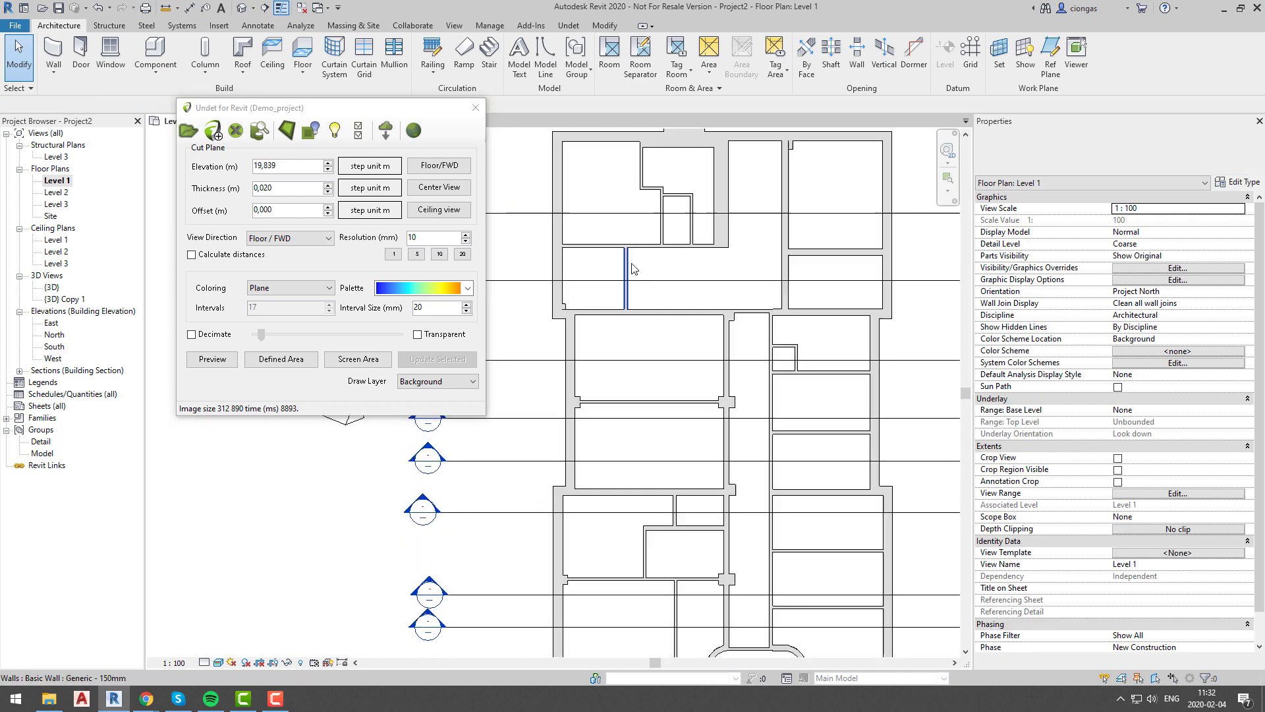
pyautogui.moveTo(627, 266); pyautogui.dragTo(668, 478, button='middle')
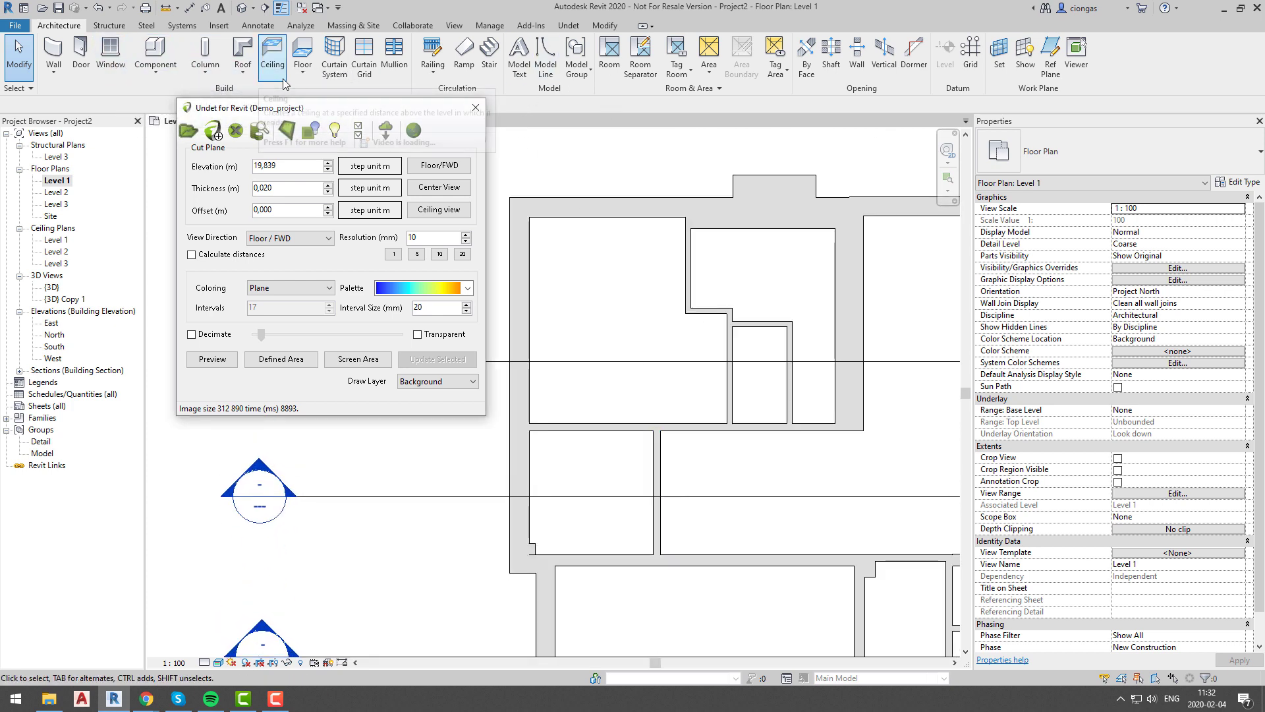
pyautogui.click(303, 71)
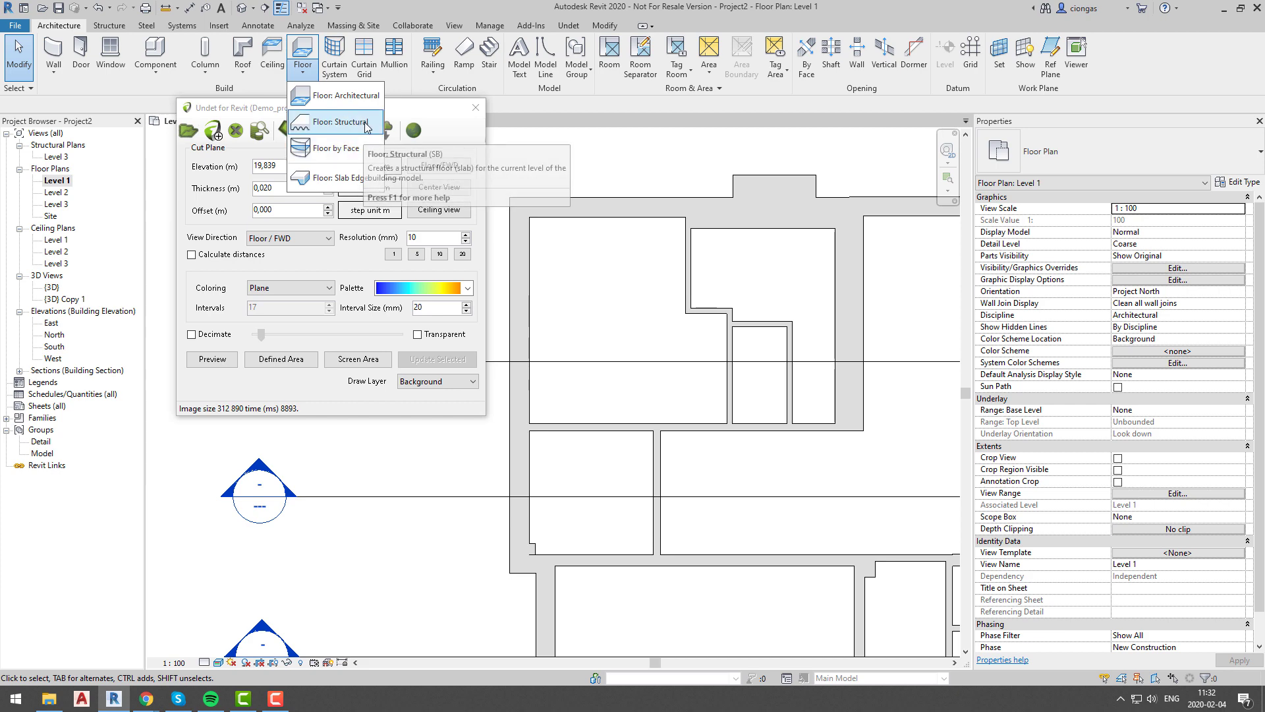
pyautogui.click(333, 95)
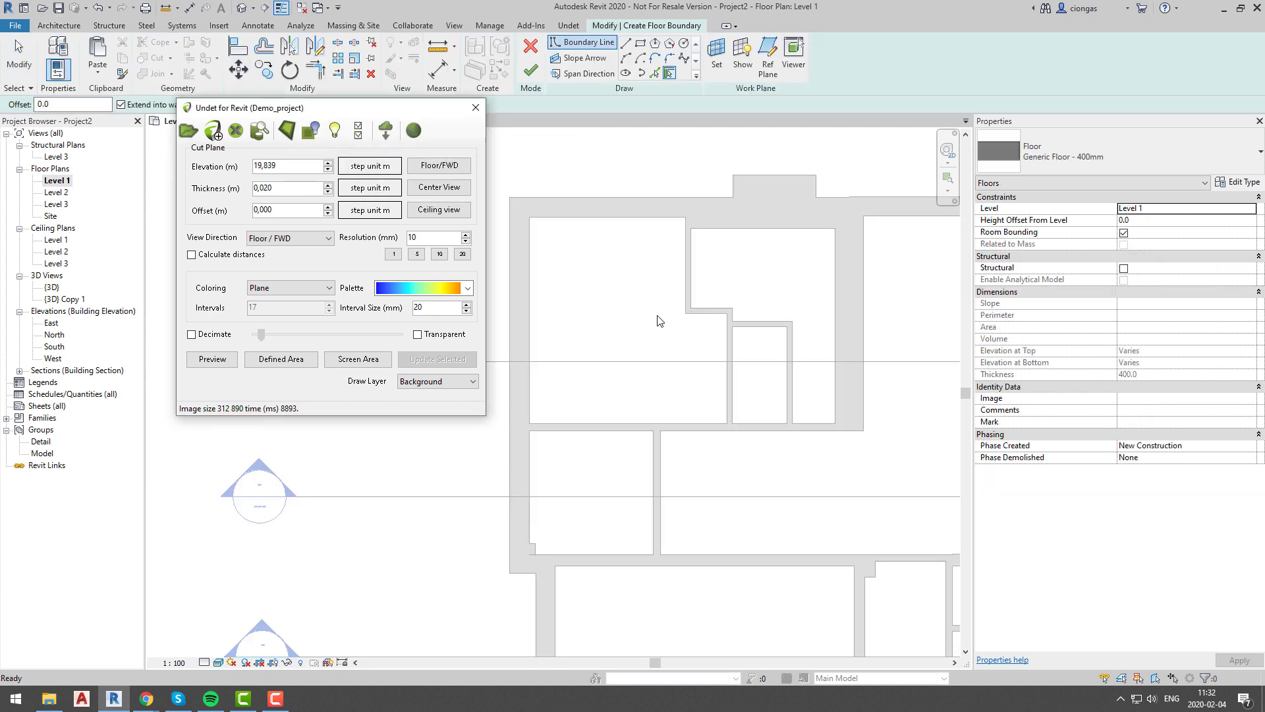
pyautogui.click(591, 45)
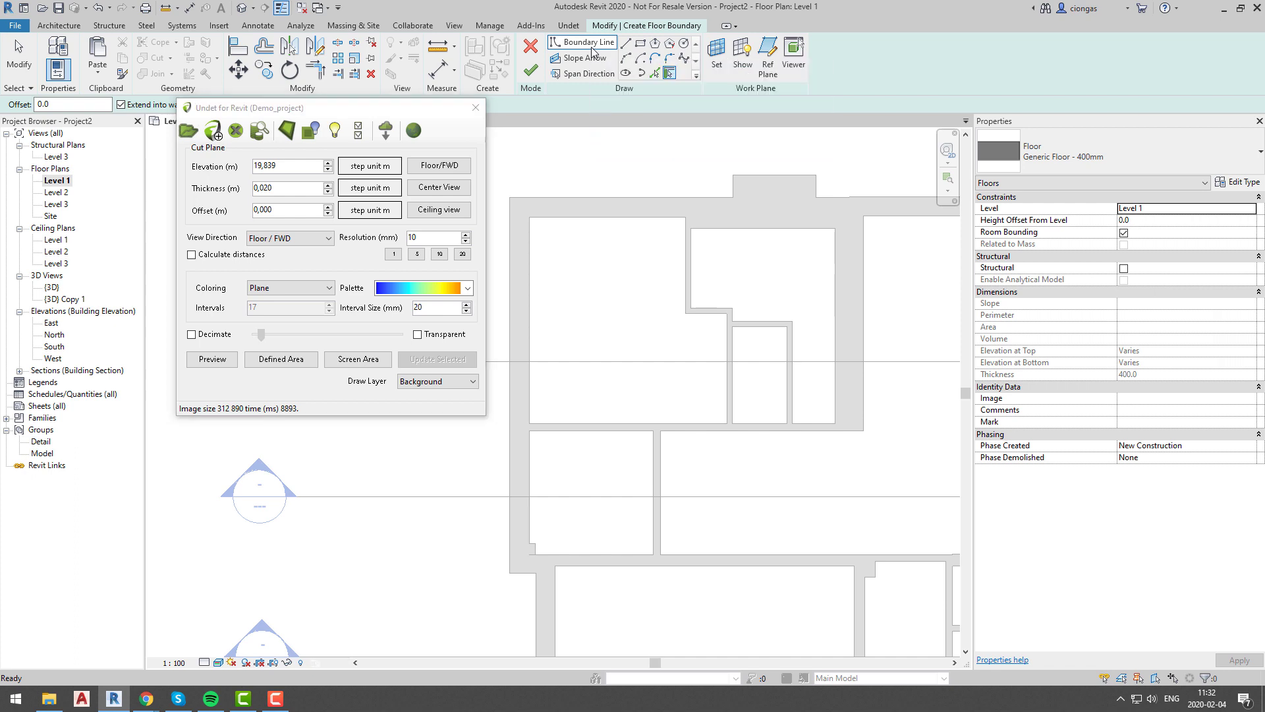
pyautogui.click(607, 217)
pyautogui.press('Escape')
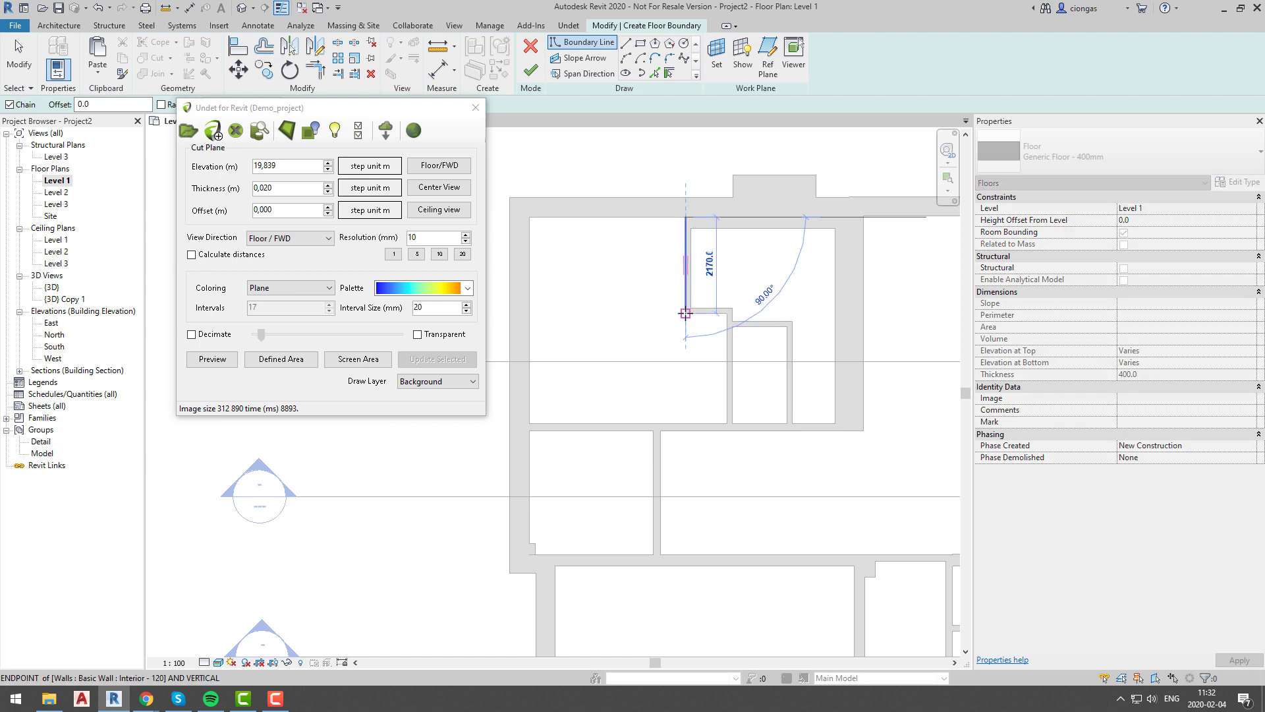
pyautogui.click(686, 217)
pyautogui.click(835, 229)
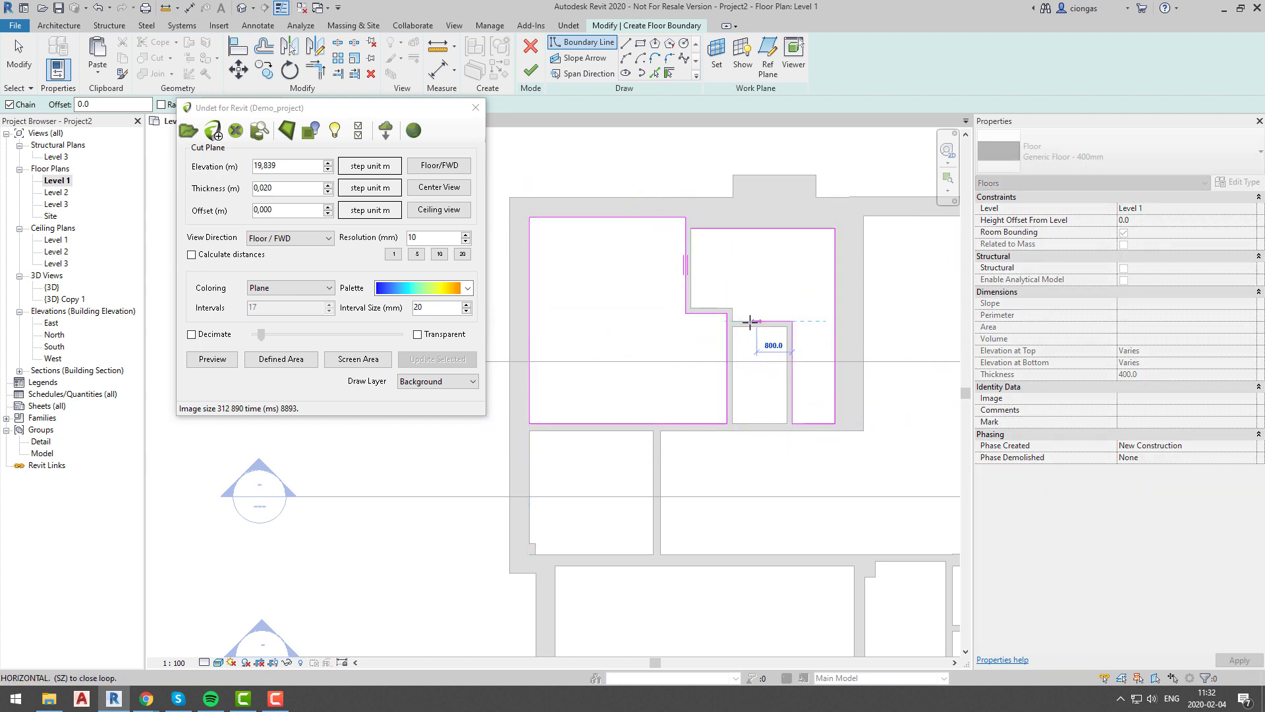
pyautogui.click(733, 295)
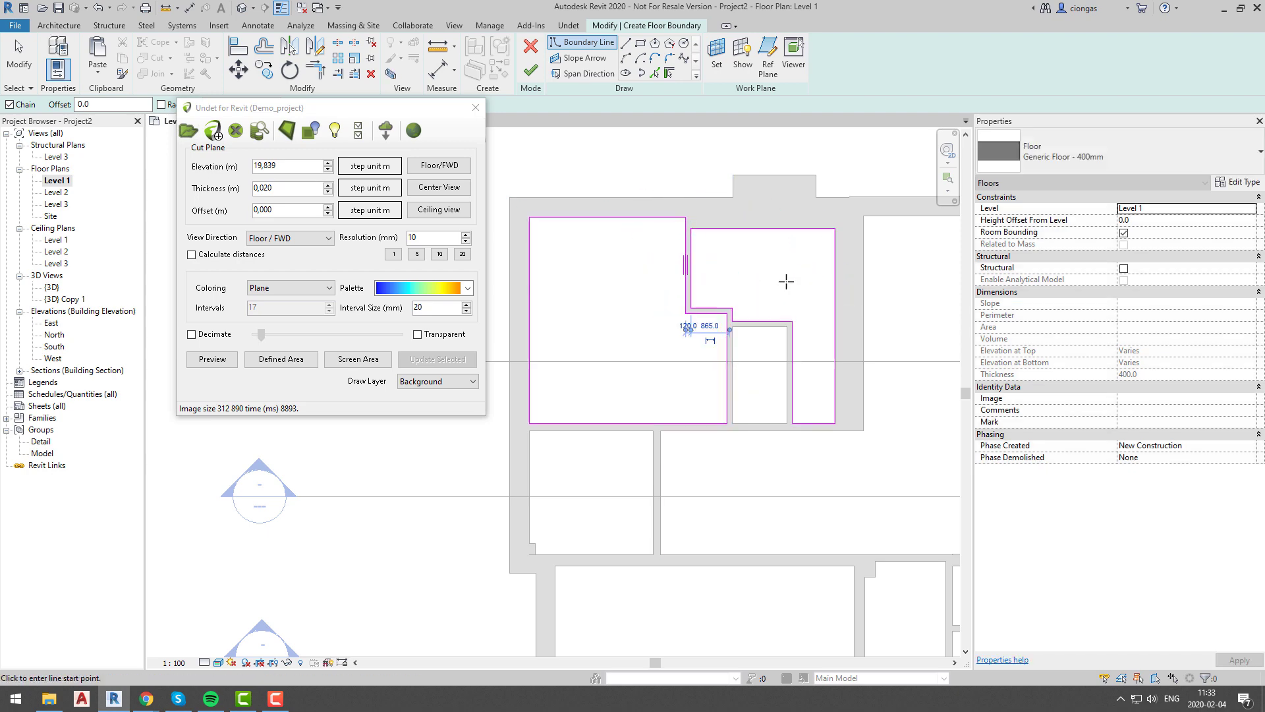
# Sketch the floor boundary around the small rectangular room enclosed by the L-shaped room.
pyautogui.click(785, 327)
pyautogui.scroll(3, 735, 329)
pyautogui.click(724, 322)
pyautogui.click(833, 323)
pyautogui.scroll(-2, 794, 416)
# Sketch the floor boundary around the room below the upper-left room, following the notch in its lower-left corner.
pyautogui.moveTo(788, 435); pyautogui.dragTo(807, 324, button='middle')
pyautogui.click(506, 359)
pyautogui.click(670, 359)
pyautogui.scroll(7, 519, 524)
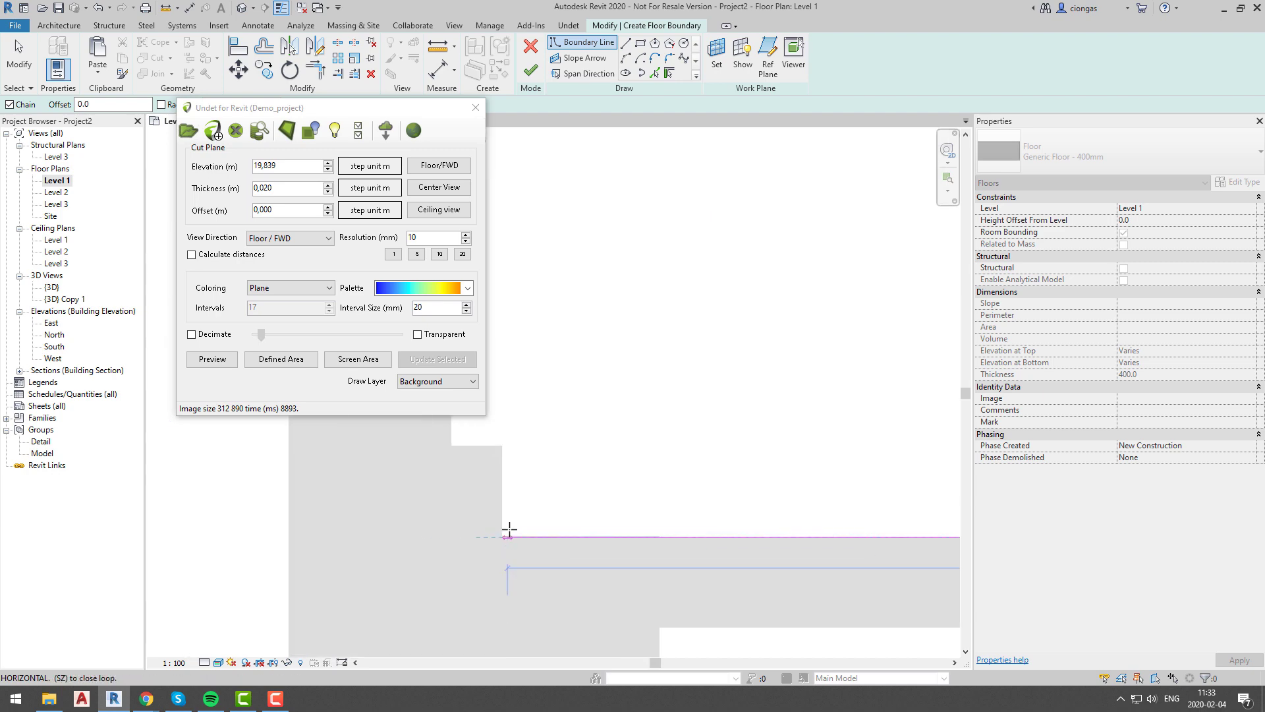
pyautogui.click(816, 545)
pyautogui.click(812, 547)
pyautogui.click(388, 546)
pyautogui.scroll(-3, 399, 441)
pyautogui.moveTo(518, 461); pyautogui.dragTo(560, 680, button='middle')
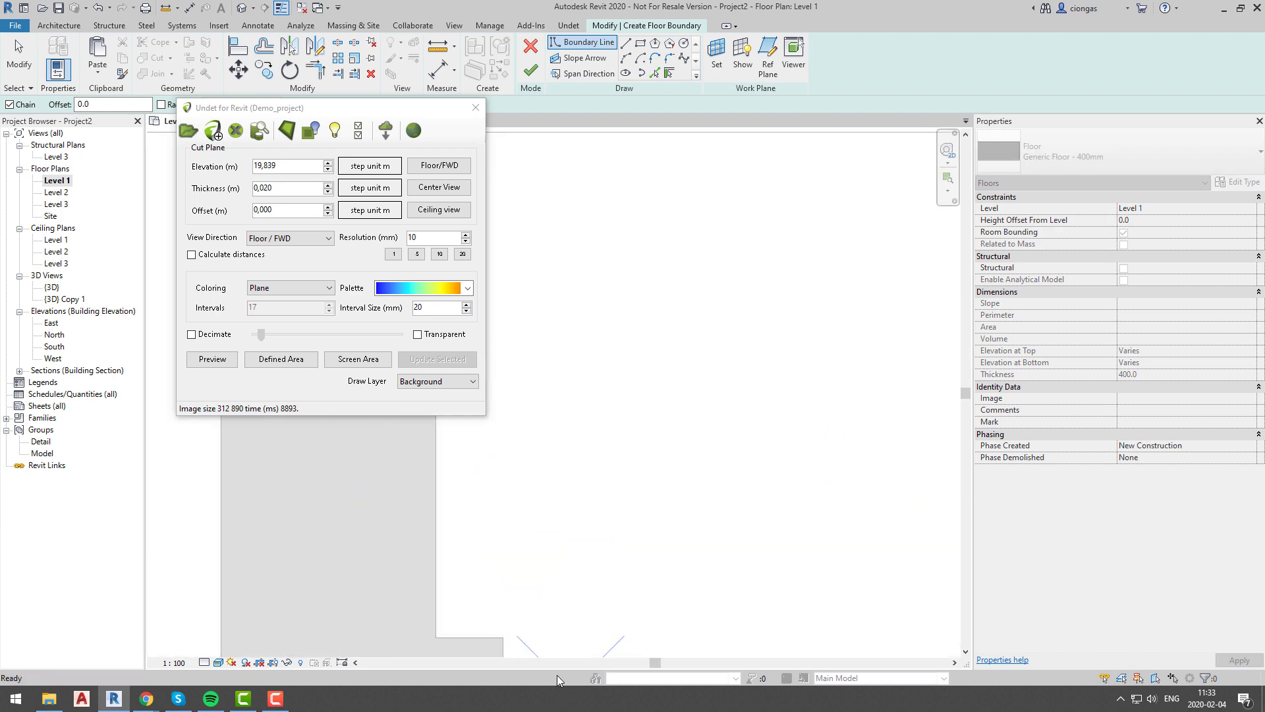
pyautogui.click(436, 637)
pyautogui.scroll(-4, 521, 567)
pyautogui.click(597, 319)
# Sketch the floor boundary along the top edge and upward arm of the large L-shaped space beside the lower-left room.
pyautogui.scroll(-2, 627, 356)
pyautogui.moveTo(642, 452); pyautogui.dragTo(484, 463, button='middle')
pyautogui.click(512, 393)
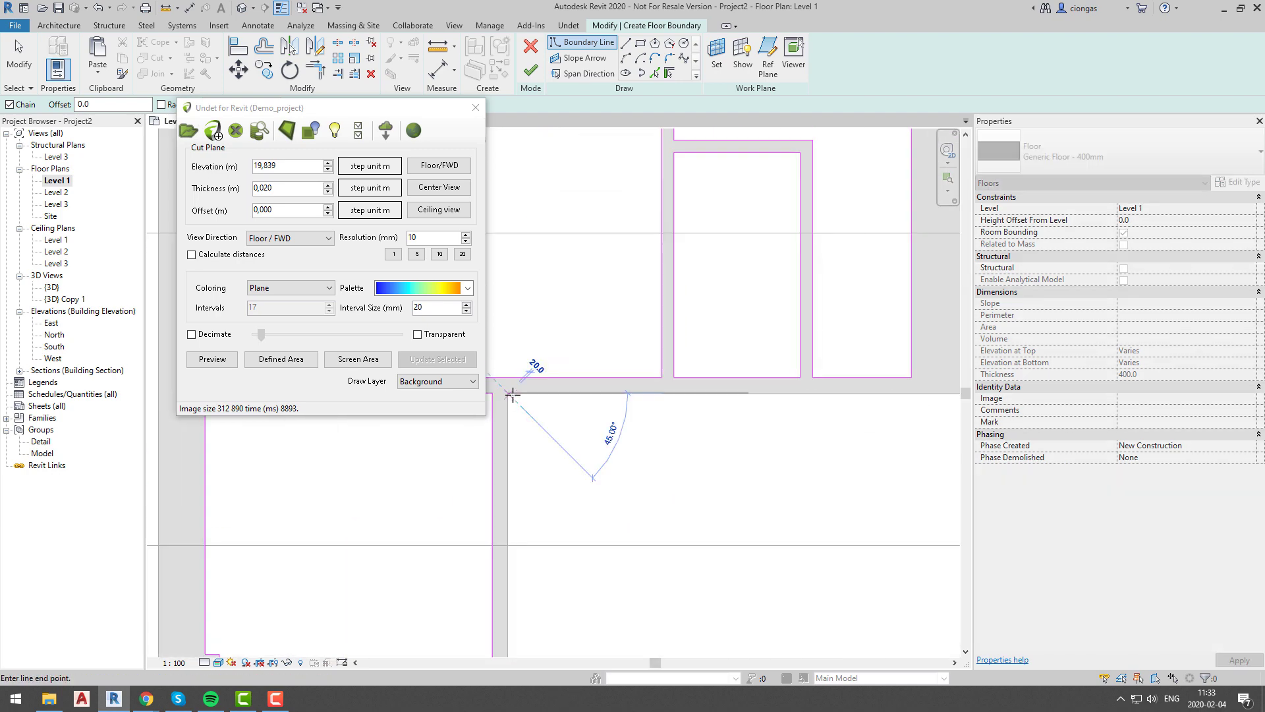
pyautogui.scroll(-3, 515, 394)
pyautogui.click(687, 394)
pyautogui.click(690, 205)
pyautogui.click(781, 207)
pyautogui.click(780, 501)
# Close the L-shaped space's floor boundary along its lower wall, following the small jog, and up its left wall.
pyautogui.scroll(6, 779, 500)
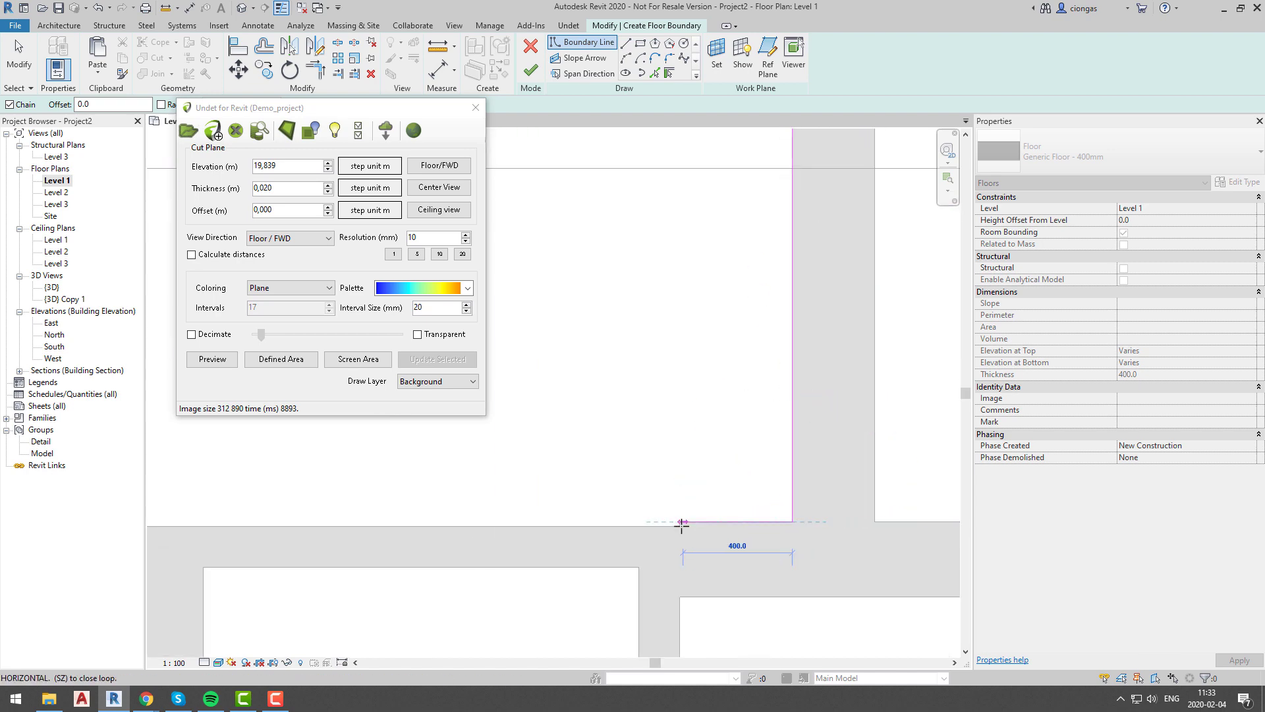
pyautogui.click(680, 522)
pyautogui.scroll(3, 679, 524)
pyautogui.click(683, 525)
pyautogui.scroll(-7, 683, 525)
pyautogui.click(330, 536)
pyautogui.moveTo(451, 538); pyautogui.dragTo(684, 613, button='middle')
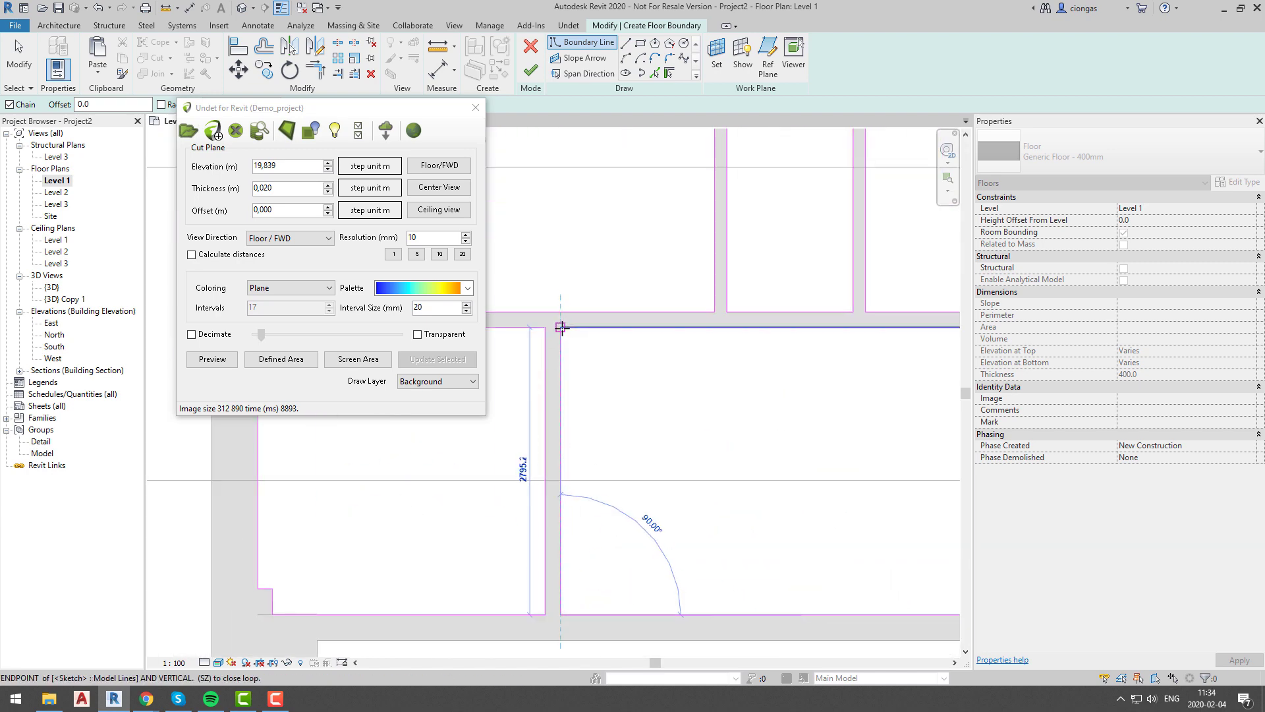
pyautogui.click(562, 327)
# Sketch a rectangular floor boundary around the lower-right room of the upper block.
pyautogui.scroll(-5, 562, 327)
pyautogui.click(719, 328)
pyautogui.scroll(4, 648, 428)
pyautogui.moveTo(655, 432); pyautogui.dragTo(574, 416, button='middle')
pyautogui.click(574, 416)
pyautogui.click(791, 416)
pyautogui.click(792, 541)
pyautogui.click(574, 541)
pyautogui.click(574, 416)
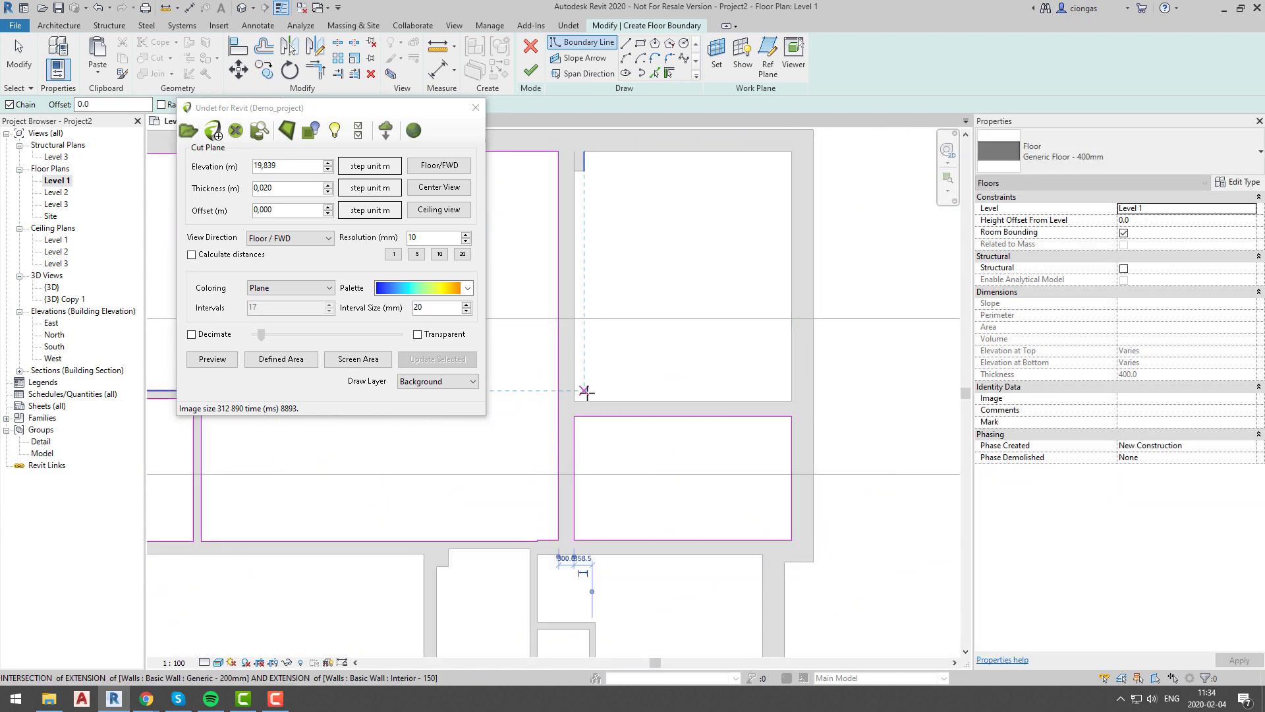
# Sketch the floor boundary around the upper-right room, following the small notch in its upper-left corner.
pyautogui.click(574, 401)
pyautogui.click(792, 401)
pyautogui.click(792, 151)
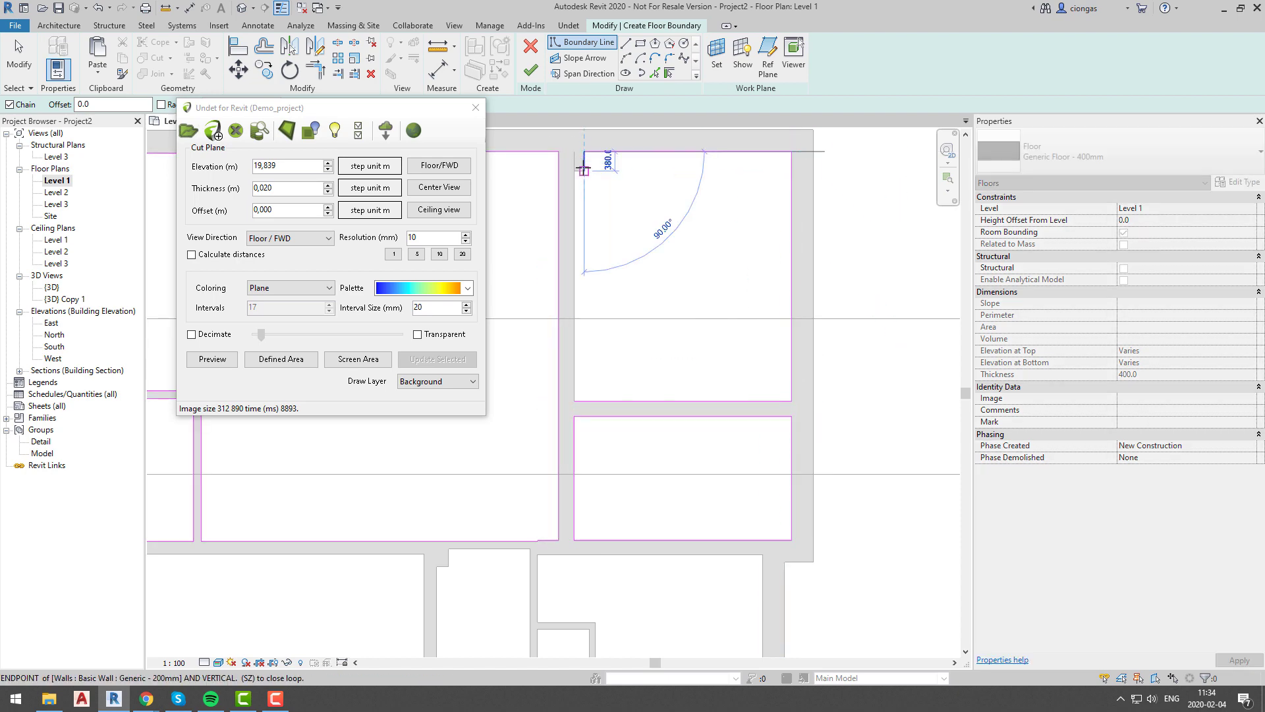
pyautogui.click(583, 171)
pyautogui.click(574, 171)
pyautogui.click(574, 401)
# Finish the floor sketch and go to the view of Section 1.
pyautogui.click(530, 71)
pyautogui.scroll(-3, 651, 366)
pyautogui.press('Escape')
pyautogui.scroll(-3, 671, 348)
pyautogui.rightClick(771, 354)
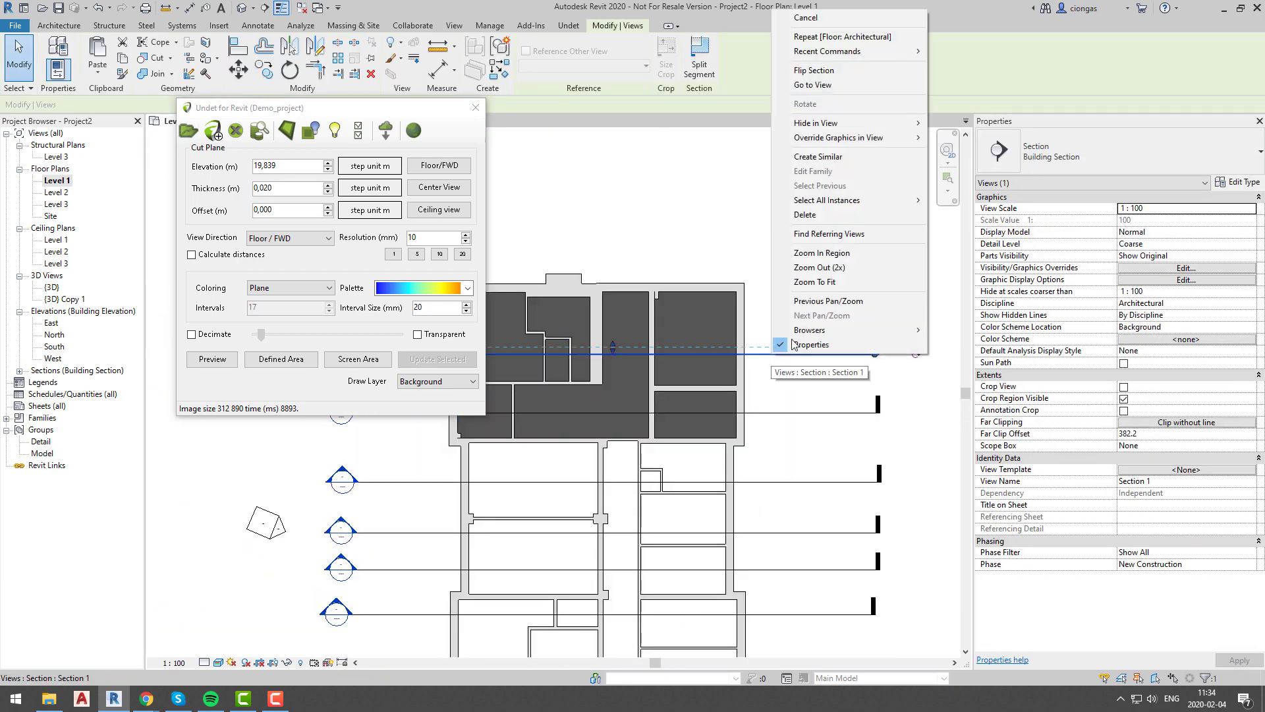
pyautogui.click(813, 85)
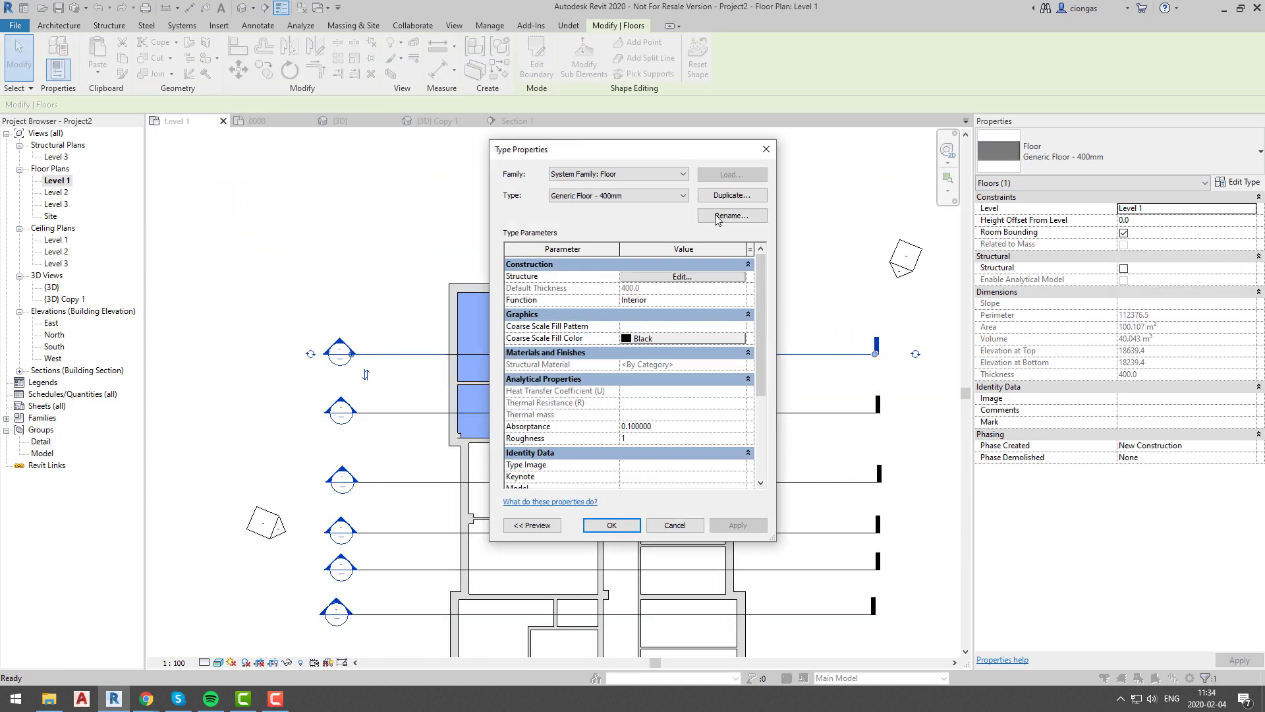
# Duplicate the floor's type as Generic Floor - 50 and set its structure thickness to 50 mm.
pyautogui.click(718, 216)
pyautogui.moveTo(658, 336); pyautogui.dragTo(627, 336)
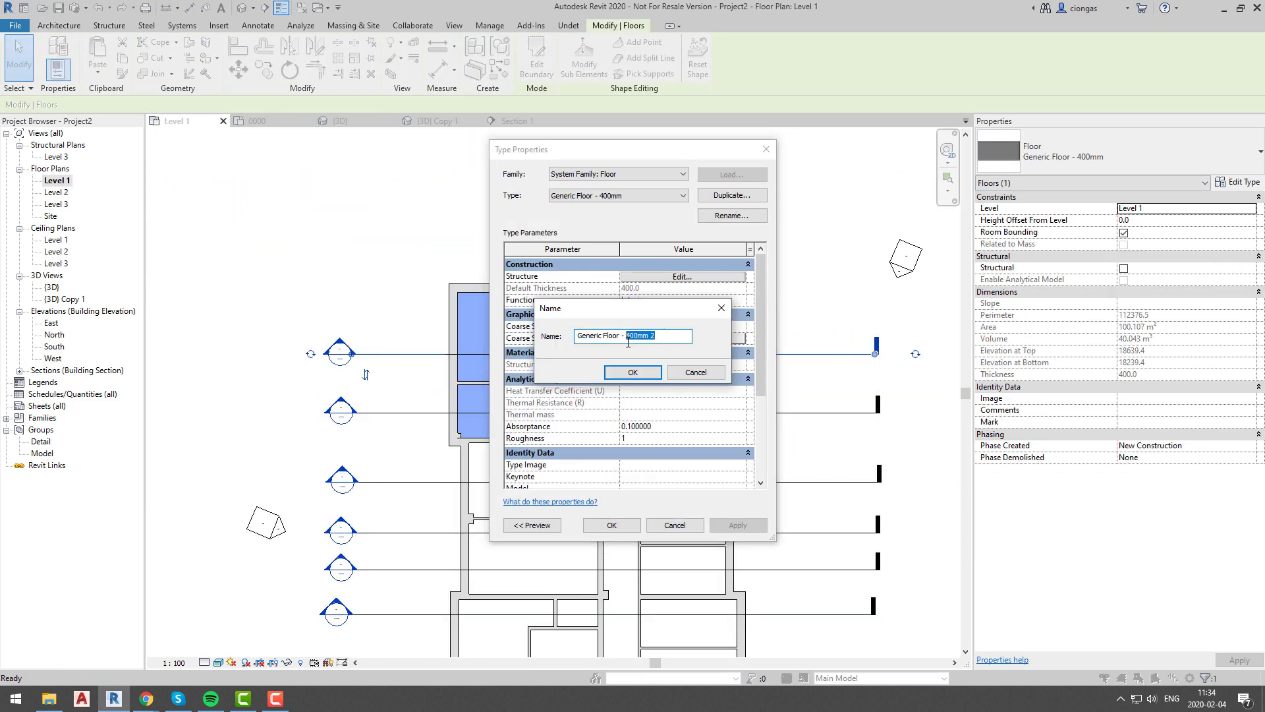
pyautogui.write('50')
pyautogui.click(633, 373)
pyautogui.click(682, 276)
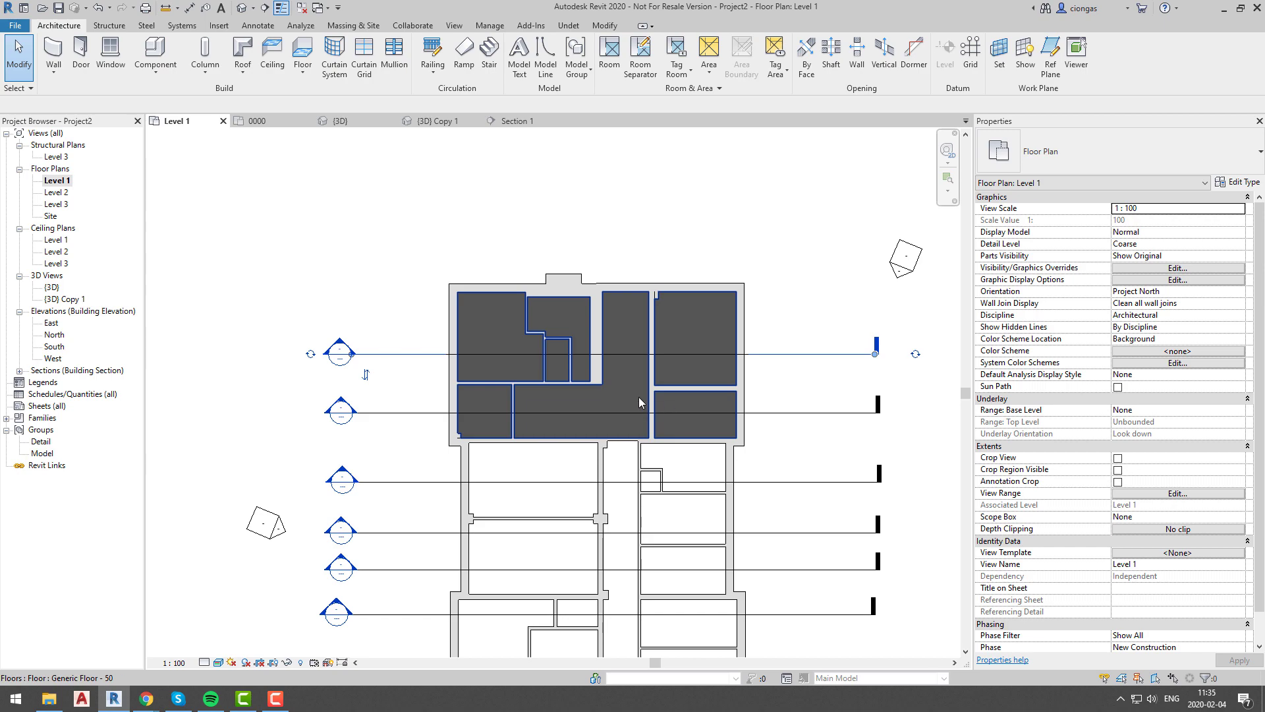
# In the Section 1 view, raise the floor to a height offset of 57.5 to match the scanned floor surface.
pyautogui.rightClick(375, 423)
pyautogui.click(412, 91)
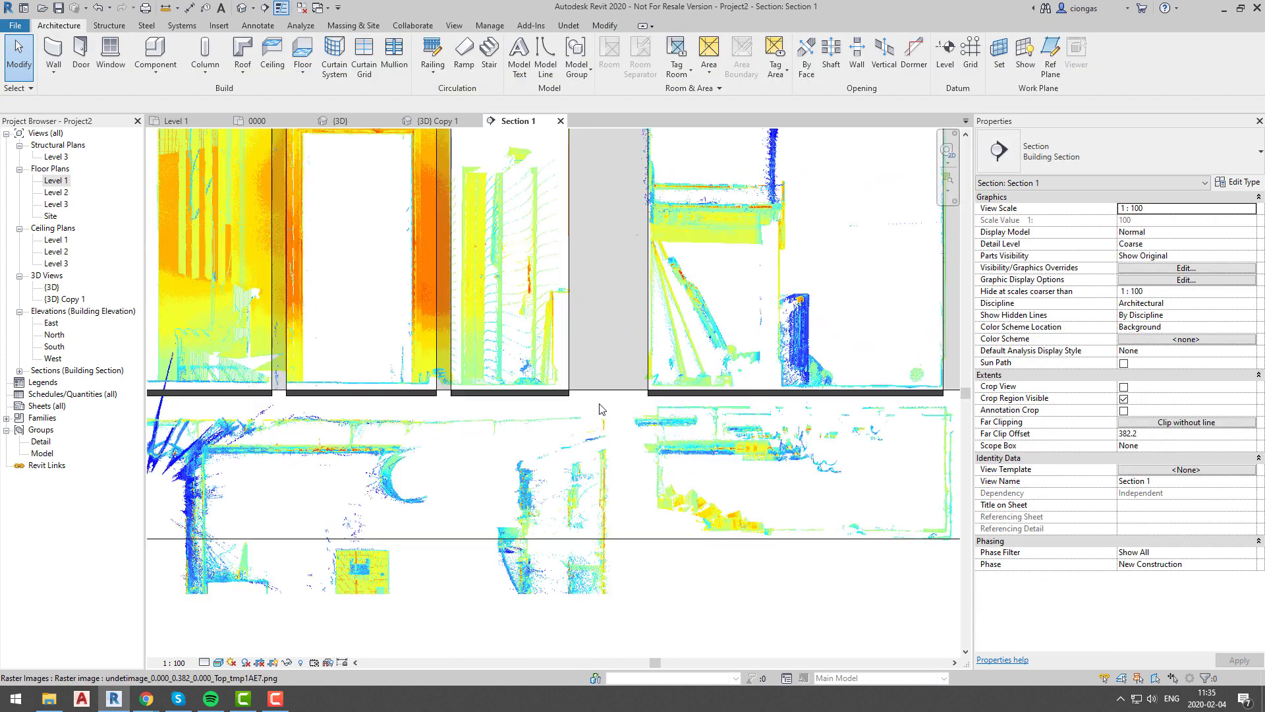
pyautogui.scroll(2, 323, 395)
pyautogui.click(330, 409)
pyautogui.scroll(-3, 603, 412)
pyautogui.scroll(3, 733, 423)
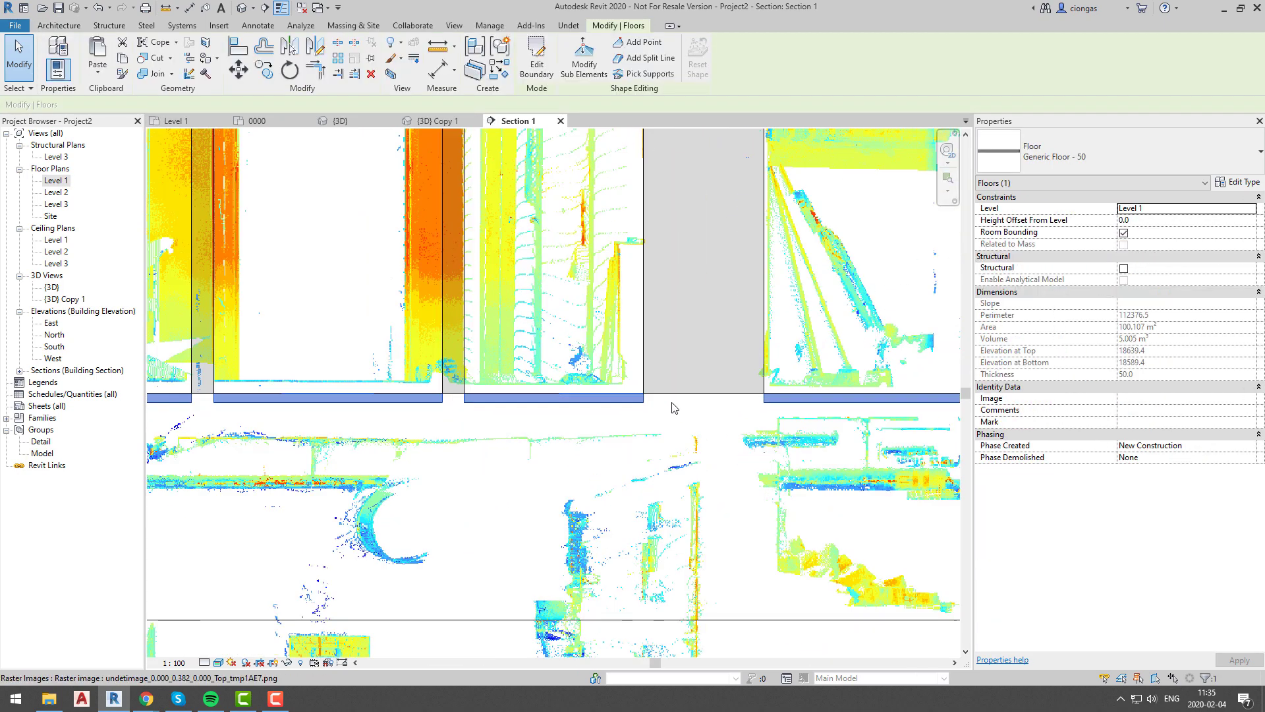
pyautogui.scroll(5, 441, 388)
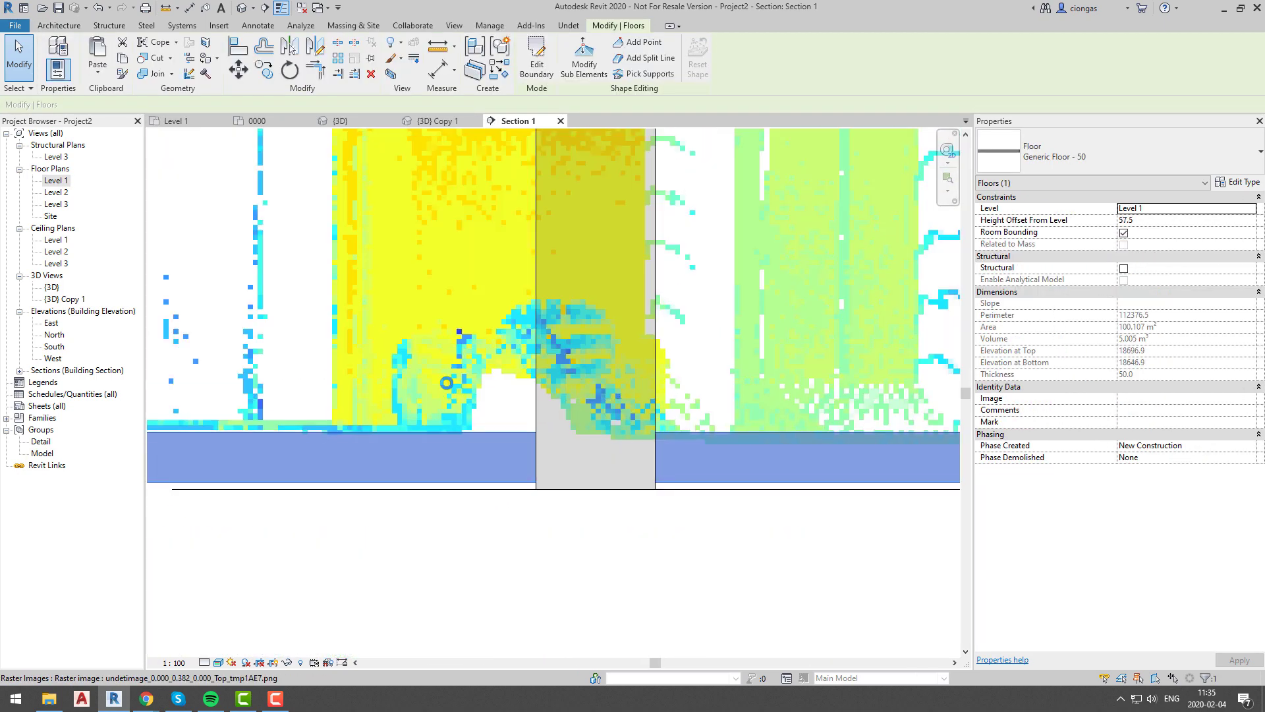
pyautogui.scroll(-3, 485, 405)
pyautogui.press('Escape')
pyautogui.scroll(-6, 527, 425)
# Start a Generic Floor - 400mm on Level 1 and pick boundary lines from the upper block's top and left exterior walls.
pyautogui.click(177, 121)
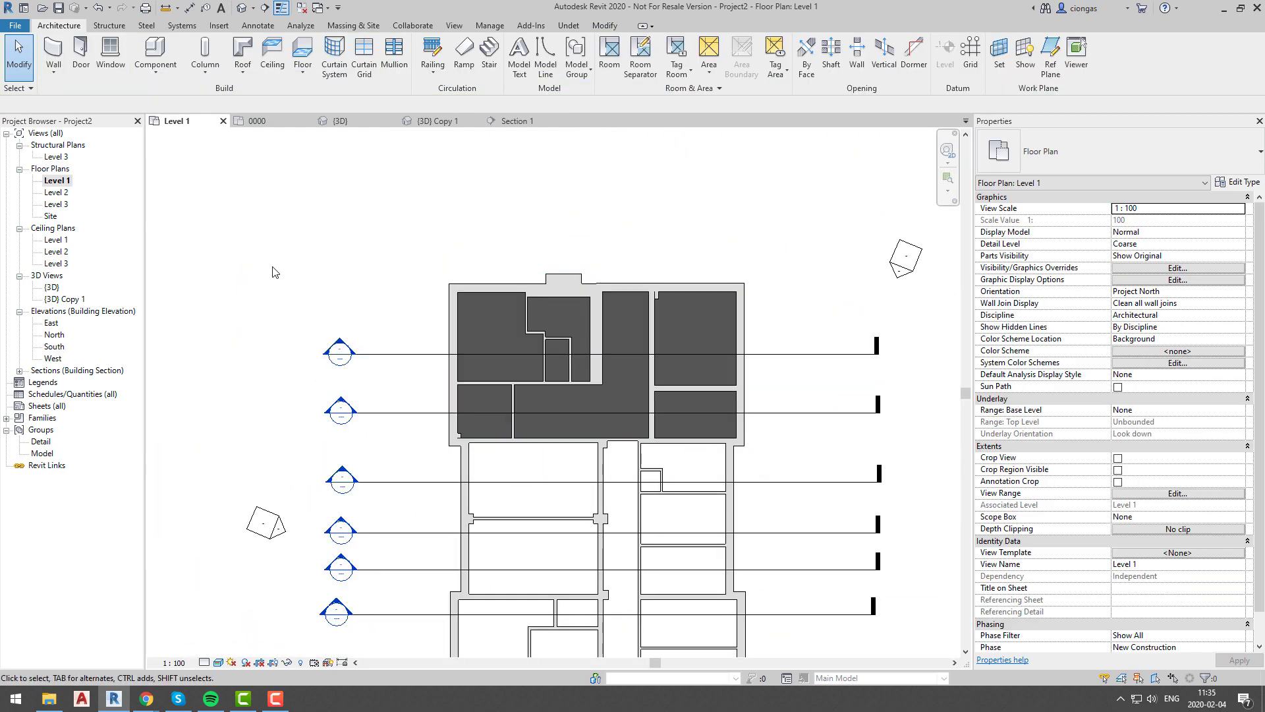
pyautogui.click(302, 56)
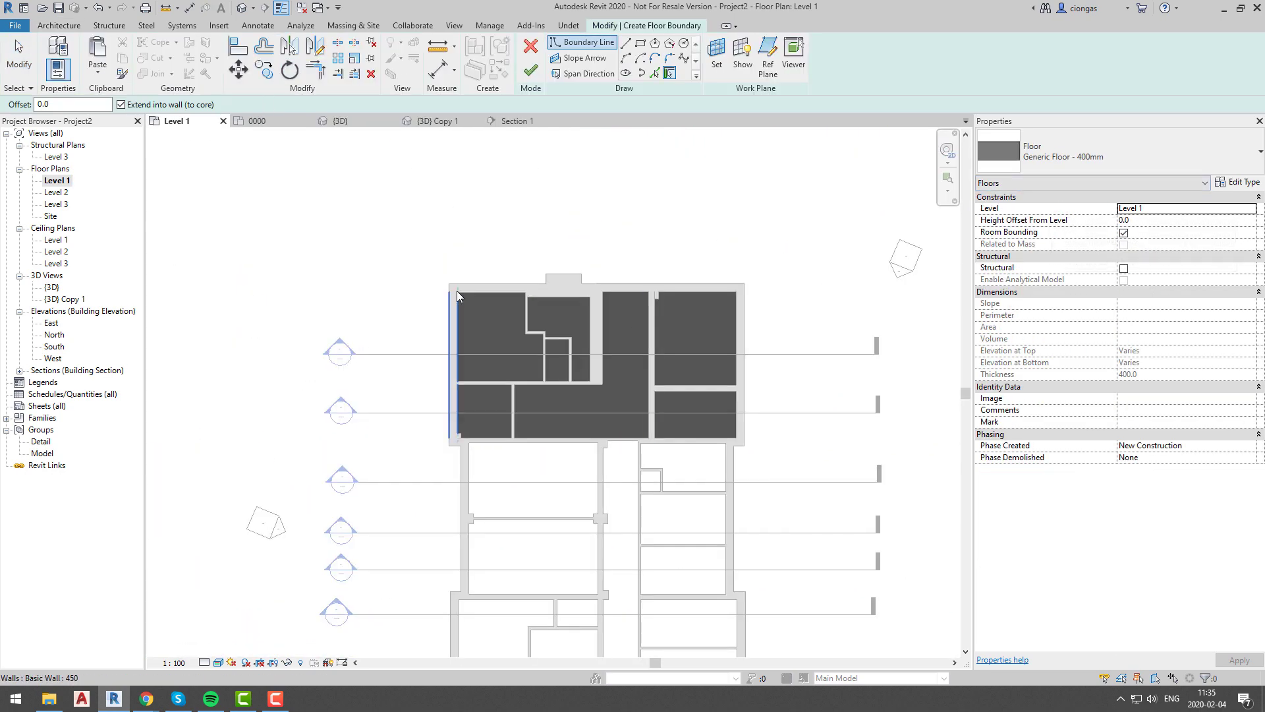
pyautogui.click(528, 70)
pyautogui.click(1148, 670)
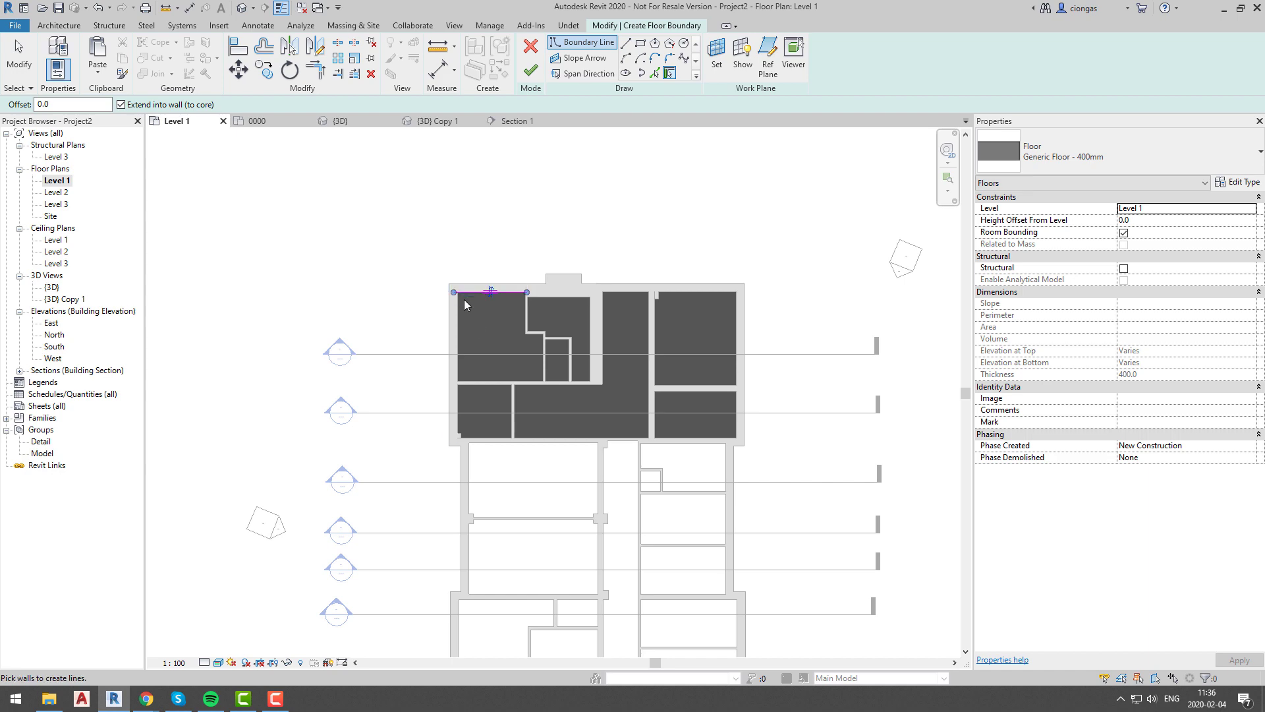
pyautogui.click(455, 330)
pyautogui.scroll(5, 456, 428)
pyautogui.scroll(3, 488, 473)
pyautogui.click(489, 477)
pyautogui.moveTo(498, 550); pyautogui.dragTo(578, 551)
pyautogui.scroll(-3, 654, 548)
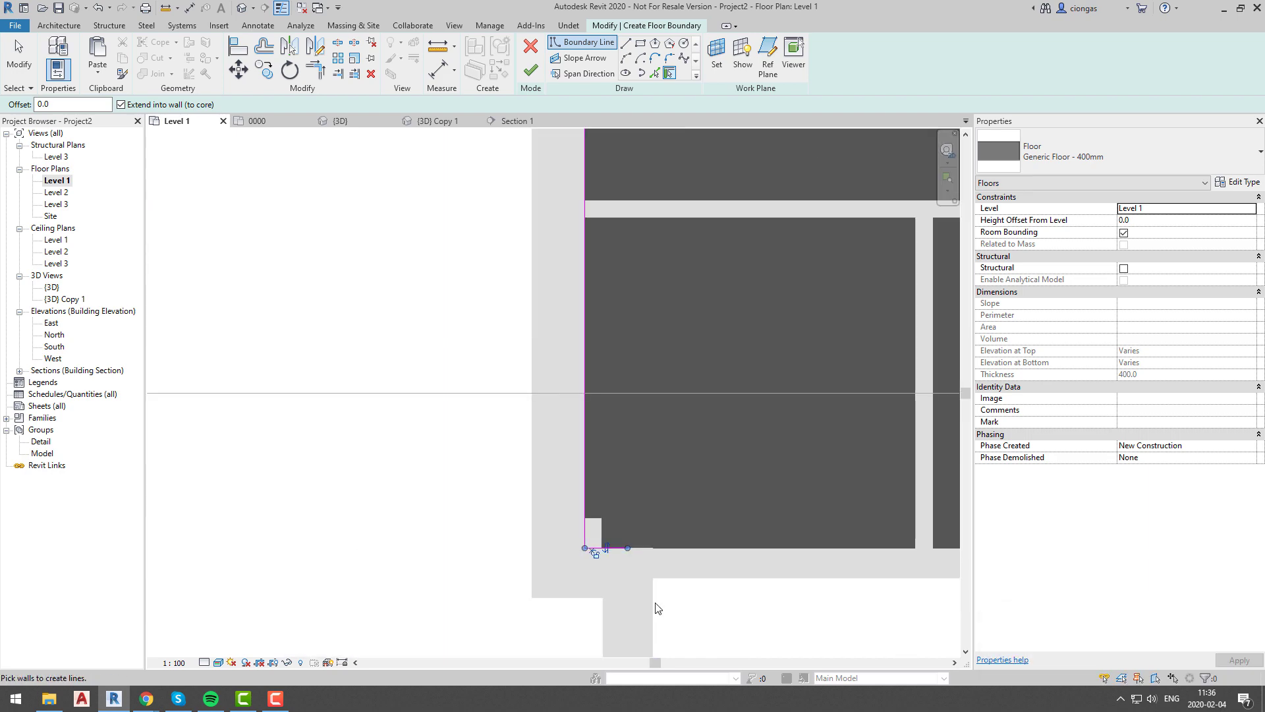
# Continue picking the floor boundary down the interior faces of the building's left exterior walls.
pyautogui.scroll(-3, 657, 608)
pyautogui.click(643, 623)
pyautogui.scroll(2, 586, 580)
pyautogui.click(535, 357)
pyautogui.click(505, 409)
pyautogui.moveTo(527, 501); pyautogui.dragTo(491, 132, button='middle')
pyautogui.scroll(-2, 474, 277)
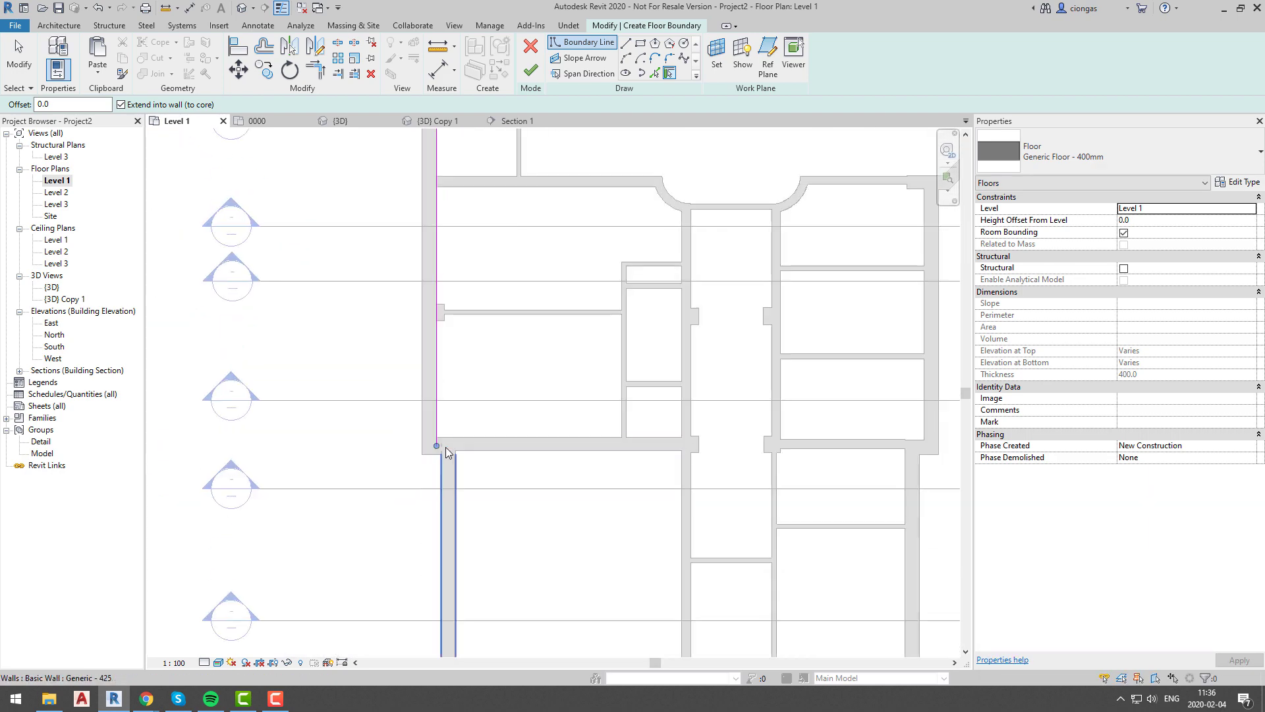
pyautogui.moveTo(472, 454); pyautogui.dragTo(439, 239, button='middle')
pyautogui.scroll(1, 440, 494)
# Pick the floor boundary around the building's lower end, including the angled bay, and up the right exterior walls.
pyautogui.click(443, 502)
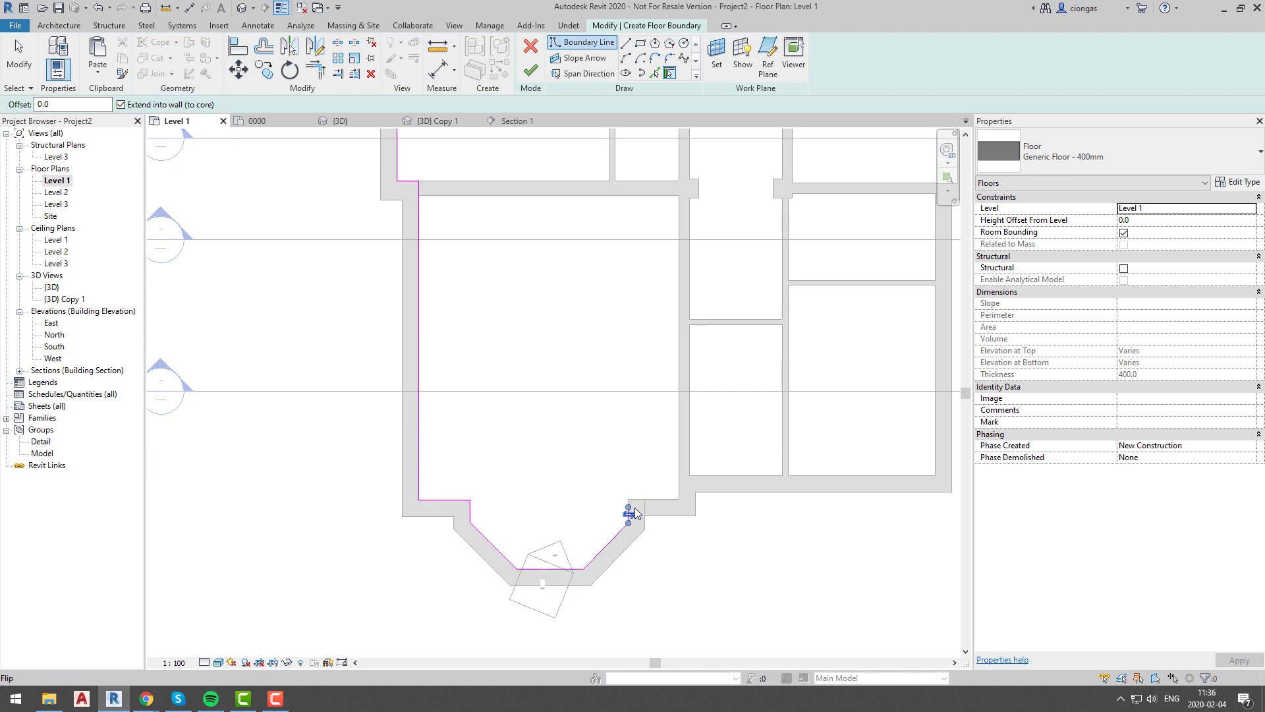
pyautogui.click(717, 479)
pyautogui.moveTo(939, 420); pyautogui.dragTo(645, 436, button='middle')
pyautogui.click(644, 436)
pyautogui.moveTo(659, 203); pyautogui.dragTo(595, 433, button='middle')
pyautogui.click(596, 433)
# Extend the right-hand boundary line to the angled bay and pick the bay's walls and the wall above it.
pyautogui.moveTo(610, 152); pyautogui.dragTo(535, 447, button='middle')
pyautogui.scroll(1, 535, 447)
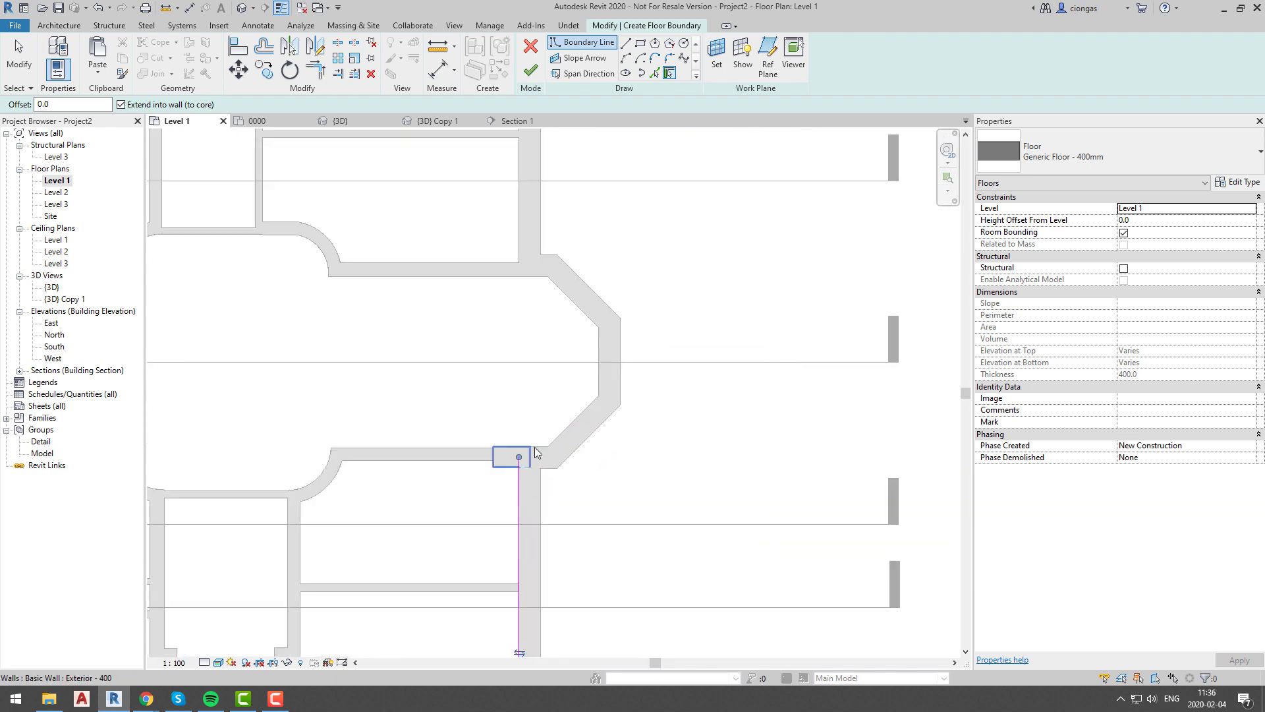
pyautogui.click(520, 404)
pyautogui.scroll(2, 508, 472)
pyautogui.moveTo(523, 466); pyautogui.dragTo(523, 425)
pyautogui.scroll(-4, 531, 451)
pyautogui.moveTo(533, 356); pyautogui.dragTo(547, 577, button='middle')
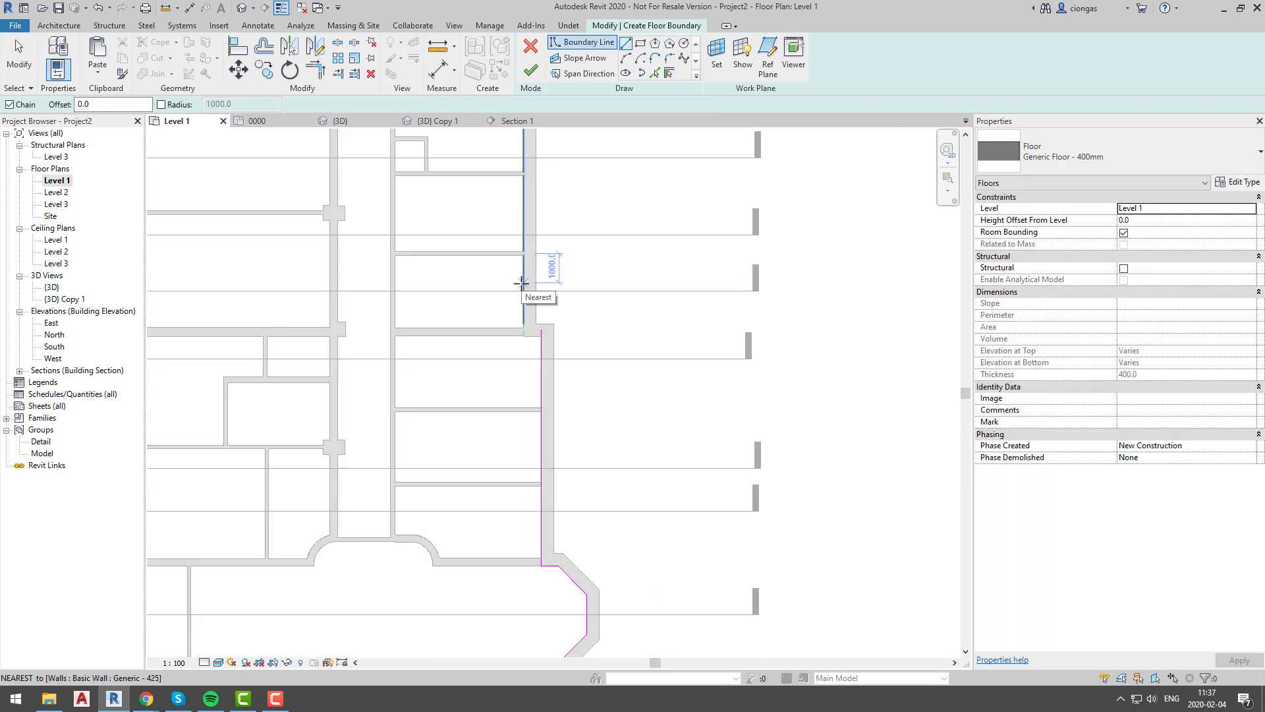
# Adjust the right boundary line's end at the wall jog above the bay and draw the short boundary line across it.
pyautogui.scroll(2, 522, 283)
pyautogui.press('Escape')
pyautogui.press('Escape')
pyautogui.moveTo(555, 323); pyautogui.dragTo(554, 337)
pyautogui.click(580, 43)
pyautogui.click(554, 338)
pyautogui.click(513, 337)
pyautogui.scroll(-3, 519, 243)
pyautogui.moveTo(522, 235); pyautogui.dragTo(508, 370, button='middle')
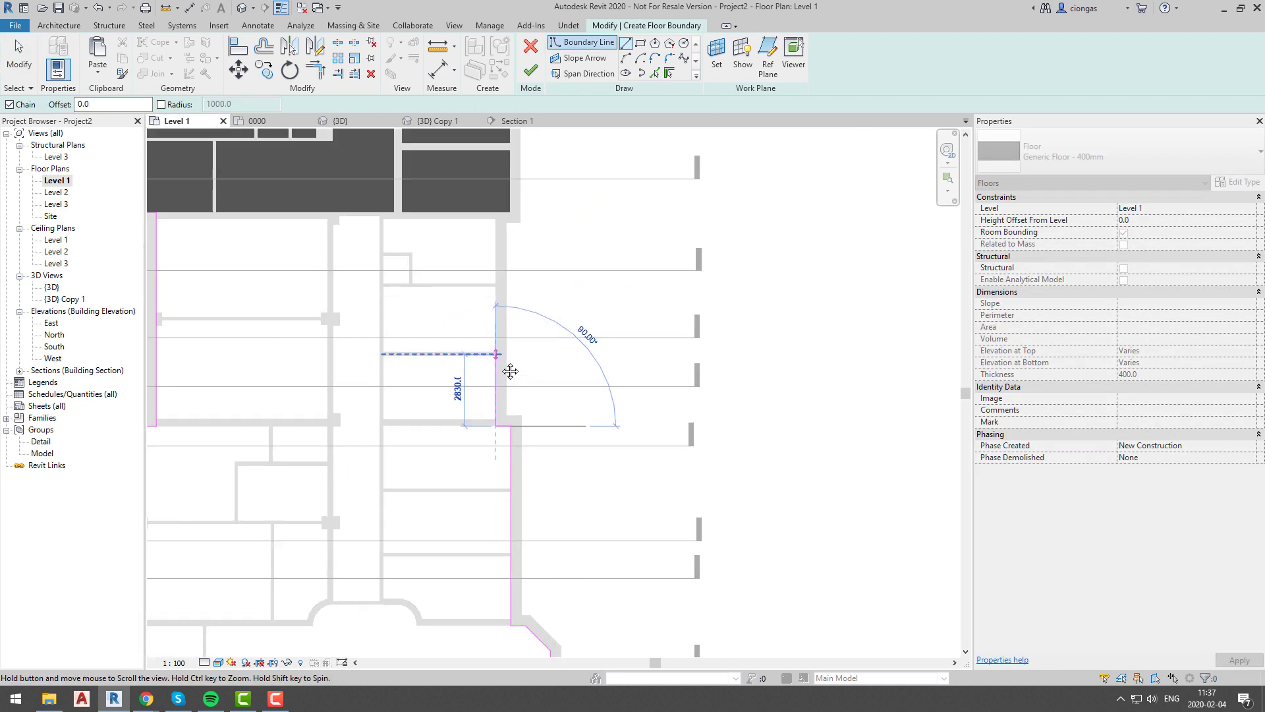
# Draw the boundary up the right wall, across the jog, and up to the upper block's upper-right corner.
pyautogui.scroll(4, 499, 204)
pyautogui.click(494, 240)
pyautogui.click(552, 240)
pyautogui.scroll(-4, 559, 205)
pyautogui.moveTo(533, 192); pyautogui.dragTo(563, 399, button='middle')
pyautogui.scroll(2, 588, 256)
pyautogui.click(590, 258)
# Draw the boundary along the top wall to the upper-left corner and remove the overlapping picked line there.
pyautogui.moveTo(285, 260); pyautogui.dragTo(674, 289, button='middle')
pyautogui.scroll(4, 477, 284)
pyautogui.scroll(-3, 506, 289)
pyautogui.scroll(3, 512, 290)
pyautogui.scroll(-3, 512, 290)
pyautogui.scroll(7, 188, 290)
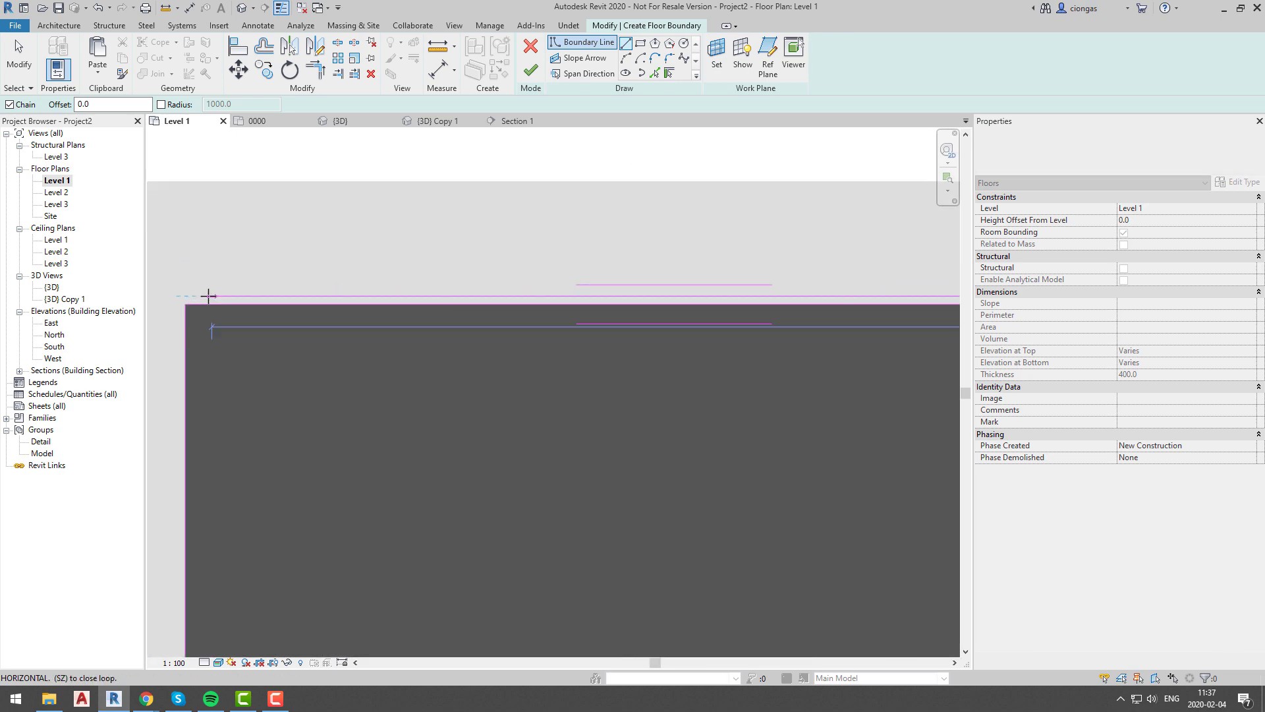
pyautogui.click(185, 297)
pyautogui.click(185, 303)
pyautogui.press('Escape')
pyautogui.click(254, 304)
pyautogui.scroll(-1, 255, 304)
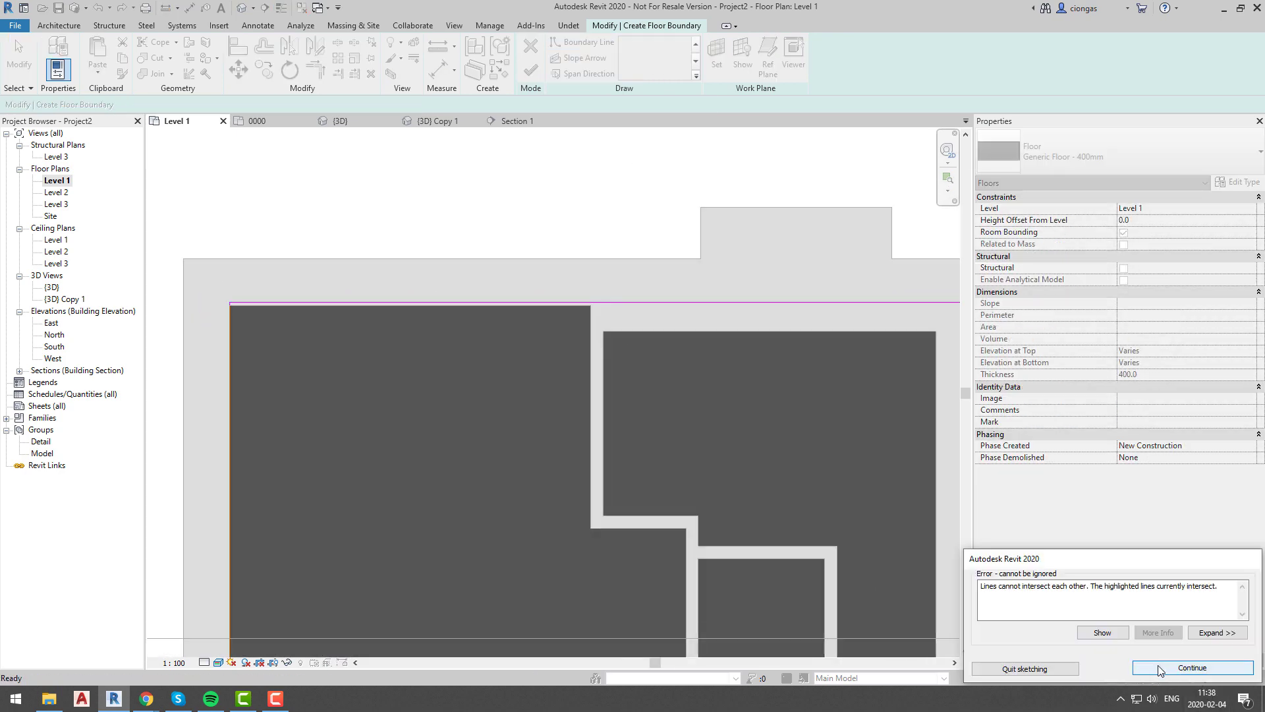
# Try to finish the whole-building floor sketch.
pyautogui.click(1160, 668)
pyautogui.scroll(-5, 942, 609)
pyautogui.scroll(-2, 721, 452)
pyautogui.moveTo(813, 568); pyautogui.dragTo(706, 363, button='middle')
pyautogui.click(531, 69)
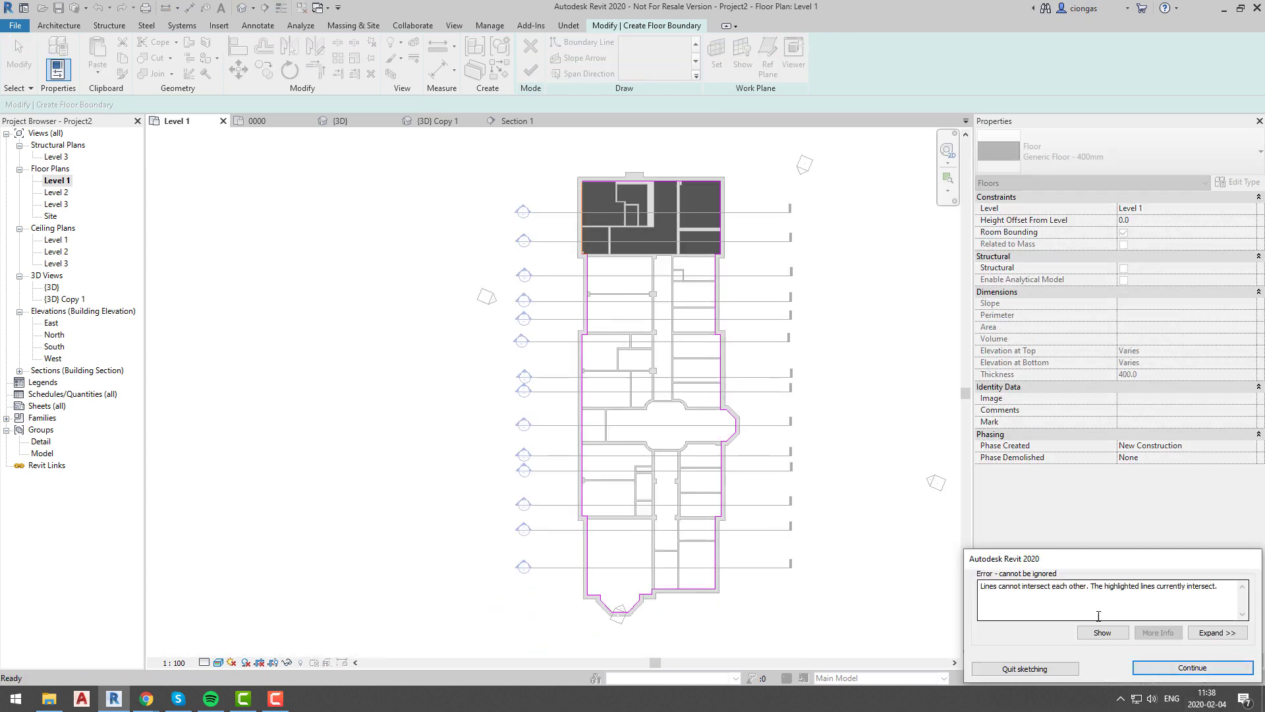
pyautogui.click(1161, 667)
# Draw boundary lines following the notch in the lower-left corner of the upper block.
pyautogui.scroll(5, 581, 243)
pyautogui.scroll(6, 610, 329)
pyautogui.scroll(5, 674, 337)
pyautogui.click(585, 43)
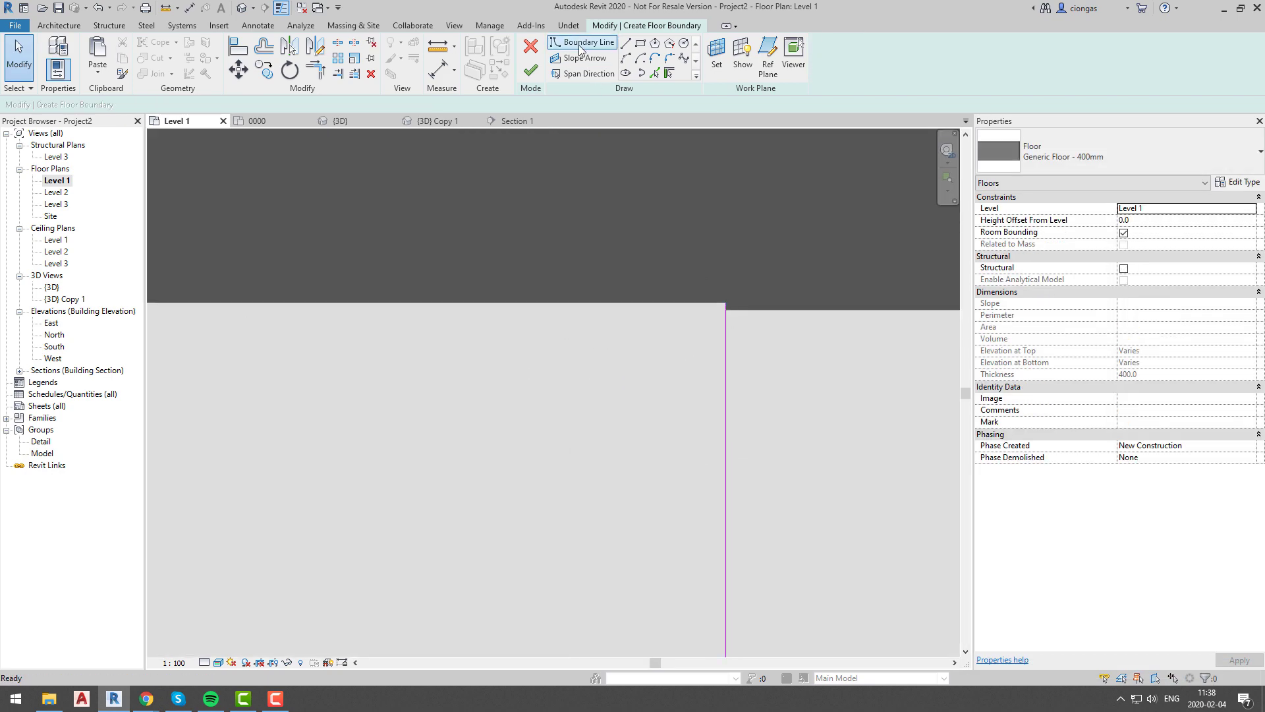
pyautogui.click(726, 303)
pyautogui.scroll(-2, 726, 303)
pyautogui.click(362, 302)
pyautogui.scroll(-4, 406, 389)
pyautogui.click(392, 294)
pyautogui.click(352, 295)
# Try to draw the boundary line from the notch up the left exterior wall to the upper-left corner.
pyautogui.scroll(-4, 353, 294)
pyautogui.moveTo(372, 185); pyautogui.dragTo(440, 443, button='middle')
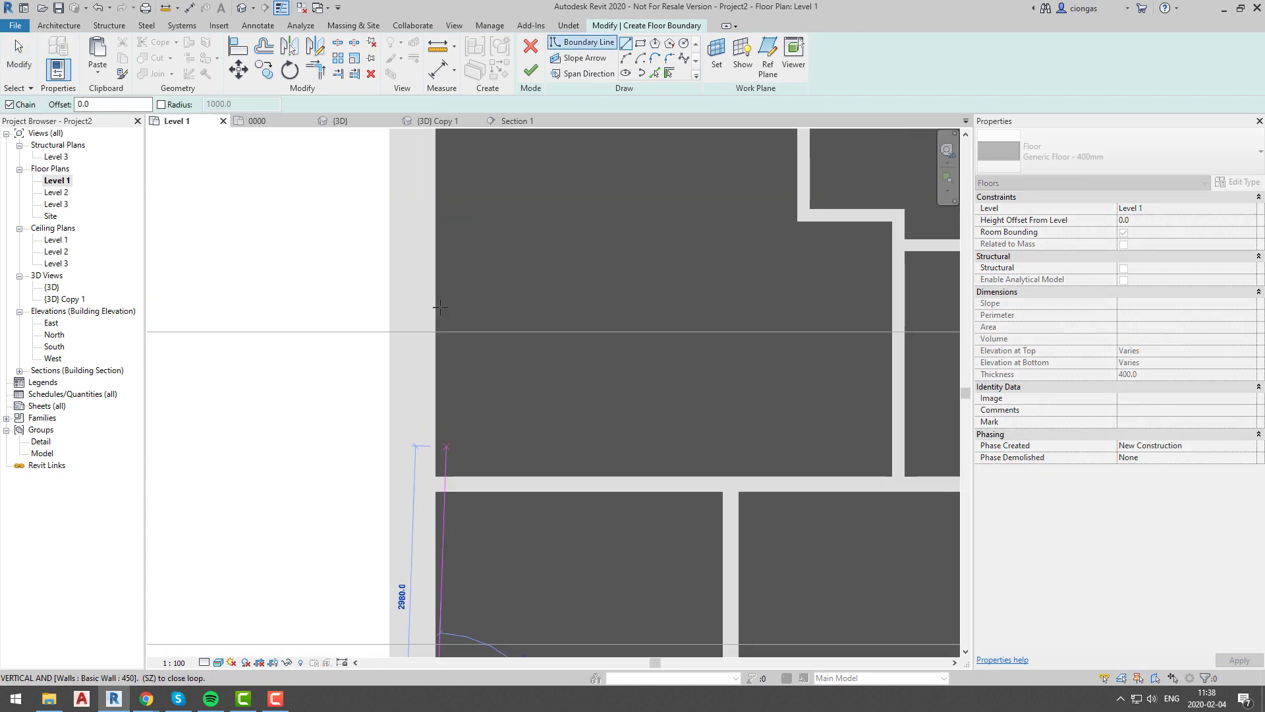
pyautogui.moveTo(438, 306); pyautogui.dragTo(461, 501, button='middle')
pyautogui.scroll(6, 465, 240)
pyautogui.click(466, 239)
pyautogui.press('Escape')
# Delete the short vertical boundary line at the upper-left corner of the floor sketch.
pyautogui.scroll(-7, 487, 348)
pyautogui.scroll(6, 484, 337)
pyautogui.click(481, 324)
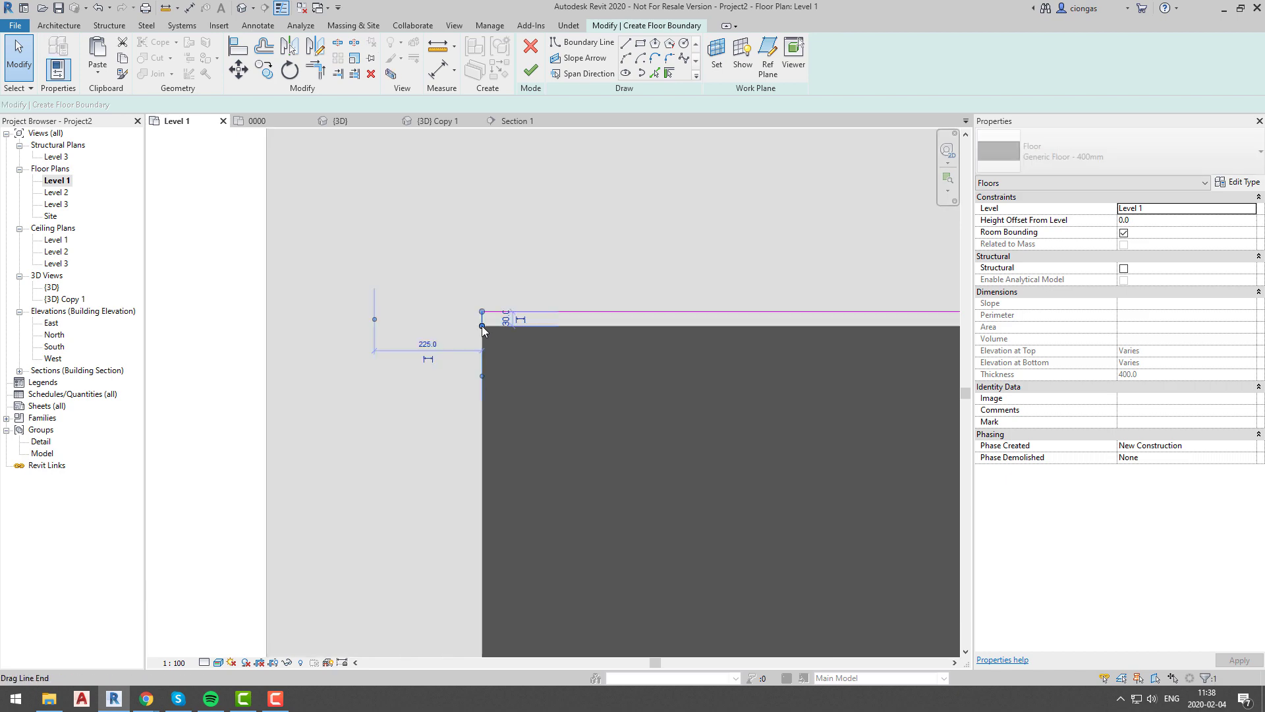
pyautogui.press('Delete')
# Start a boundary line at the notch in the upper block's lower-left corner.
pyautogui.scroll(-6, 482, 326)
pyautogui.moveTo(508, 435); pyautogui.dragTo(487, 178, button='middle')
pyautogui.scroll(5, 471, 522)
pyautogui.click(584, 42)
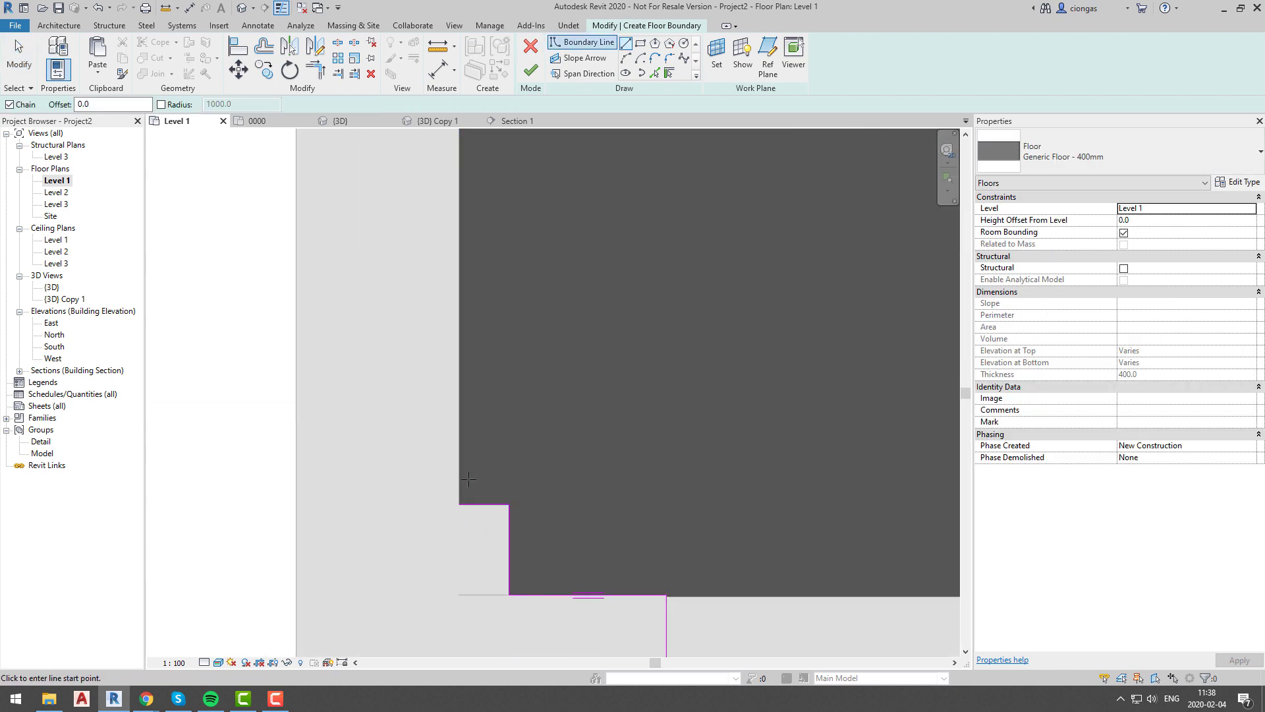
# Draw the last floor boundary line along the building's left edge up to the top-left corner and finish the floor sketch.
pyautogui.scroll(-5, 418, 503)
pyautogui.scroll(6, 486, 315)
pyautogui.click(507, 315)
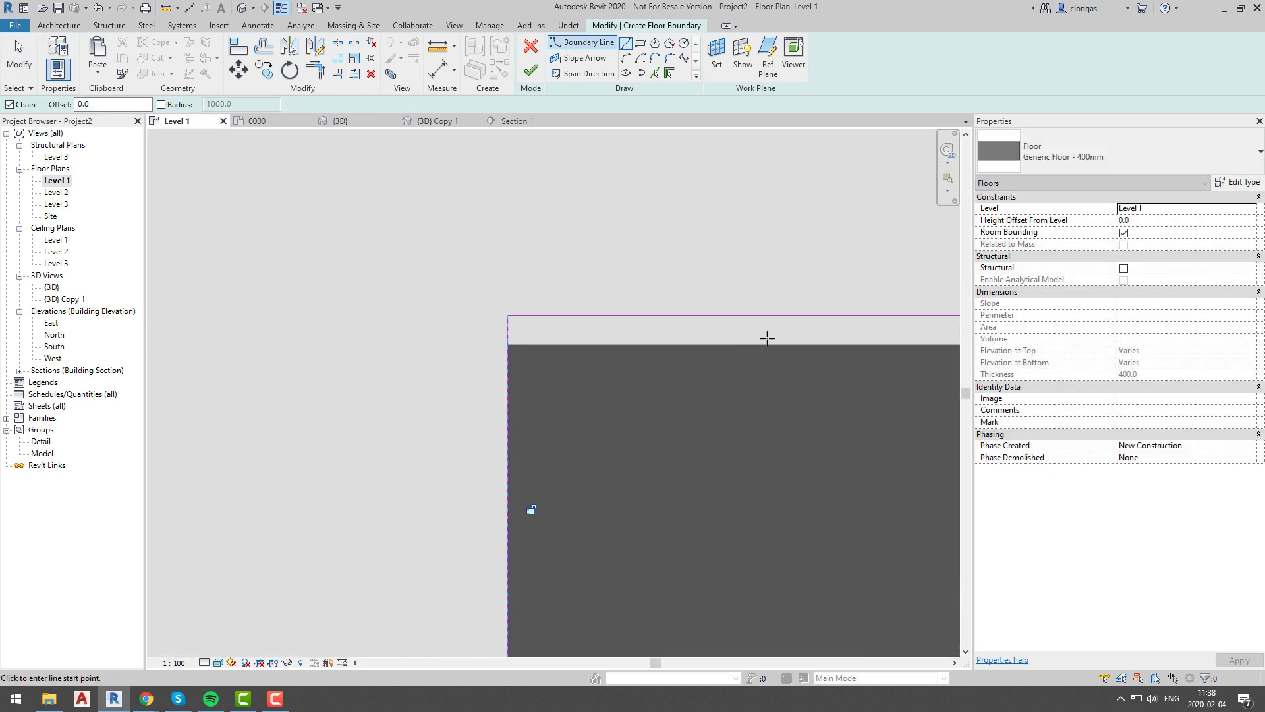
pyautogui.click(530, 70)
pyautogui.scroll(-3, 630, 290)
pyautogui.press('Escape')
pyautogui.scroll(-7, 646, 302)
pyautogui.moveTo(650, 306)
pyautogui.mouseDown(button='middle')
pyautogui.moveTo(661, 356)
pyautogui.moveTo(485, 242)
pyautogui.mouseUp(button='middle')
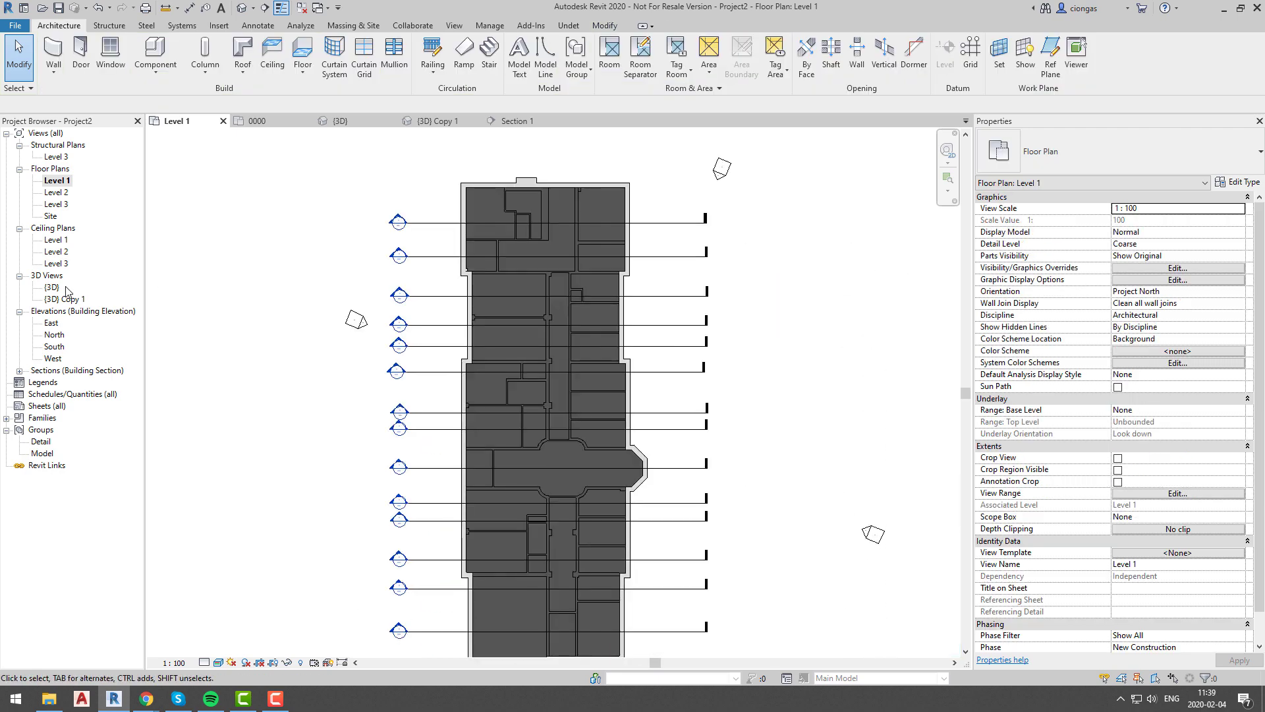
# Check the model in the 3D view, and open the Section 1 view from its section line on the Level 1 plan.
pyautogui.doubleClick(57, 288)
pyautogui.keyDown('shift'); pyautogui.moveTo(370, 384); pyautogui.dragTo(451, 415, button='middle'); pyautogui.keyUp('shift')
pyautogui.doubleClick(57, 180)
pyautogui.click(435, 217)
pyautogui.rightClick(435, 219)
pyautogui.click(503, 307)
pyautogui.scroll(5, 519, 445)
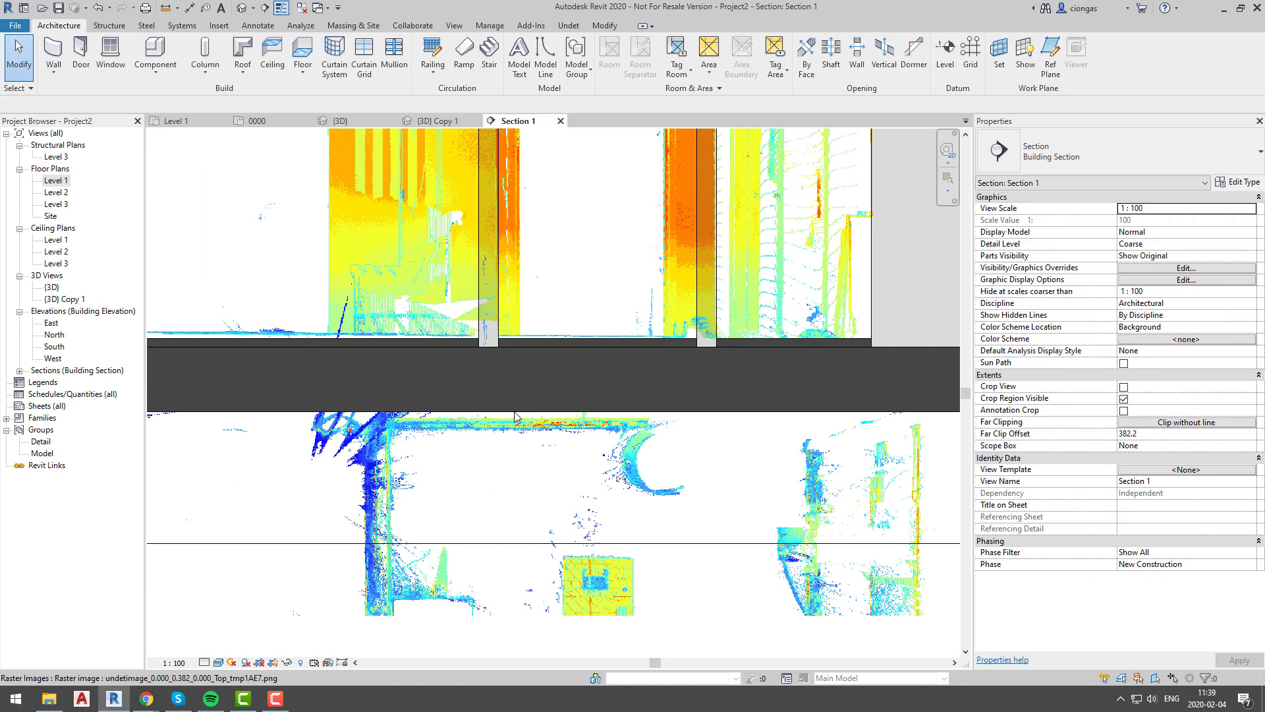
# Change the type of the thick floor slab in the section to 160mm Concrete With 50mm Metal Deck.
pyautogui.click(518, 376)
pyautogui.click(1249, 155)
pyautogui.click(1070, 221)
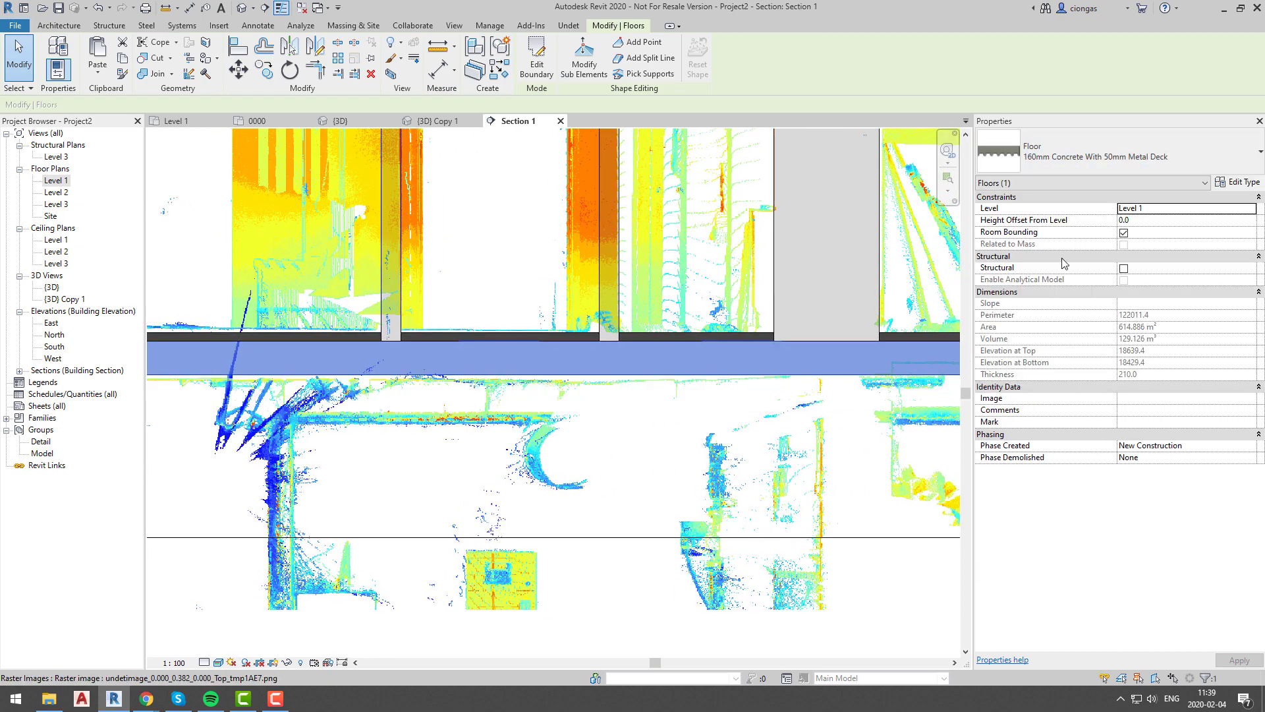
# Set the concrete structure layer of the slab's floor type to 230 mm thick and apply the change.
pyautogui.click(676, 390)
pyautogui.scroll(3, 676, 390)
pyautogui.click(676, 363)
pyautogui.click(1231, 182)
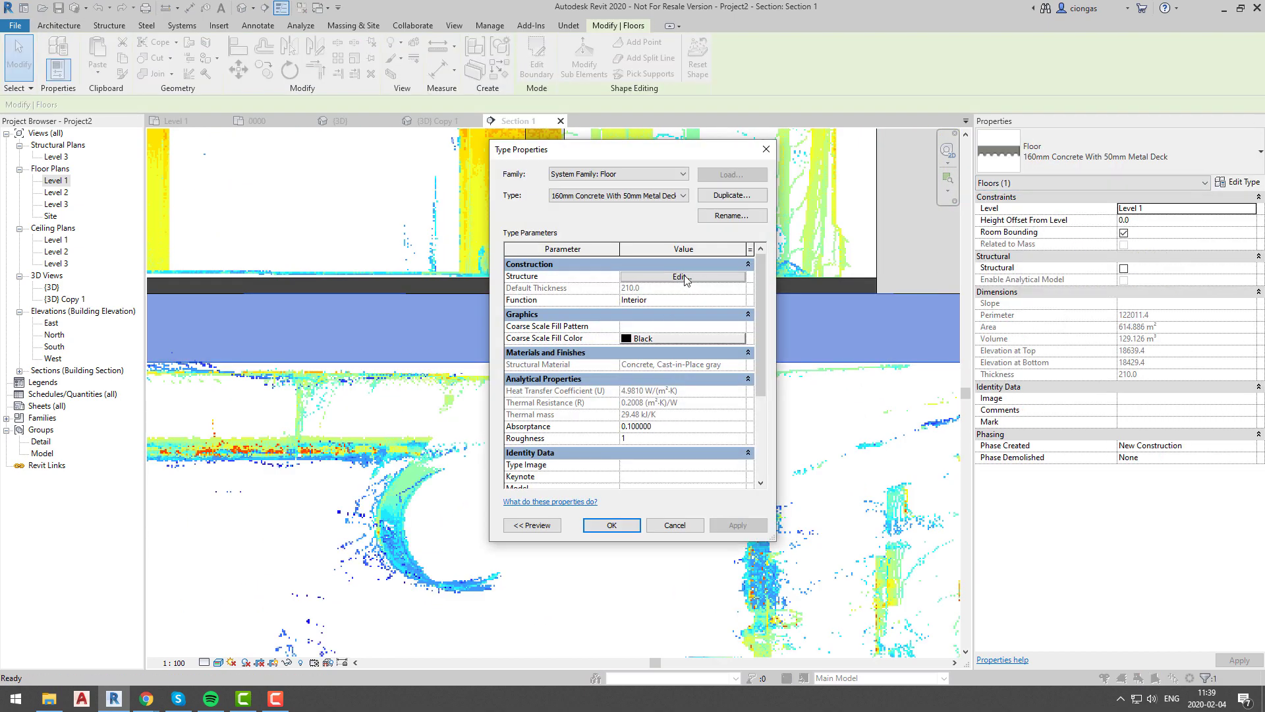
pyautogui.click(683, 277)
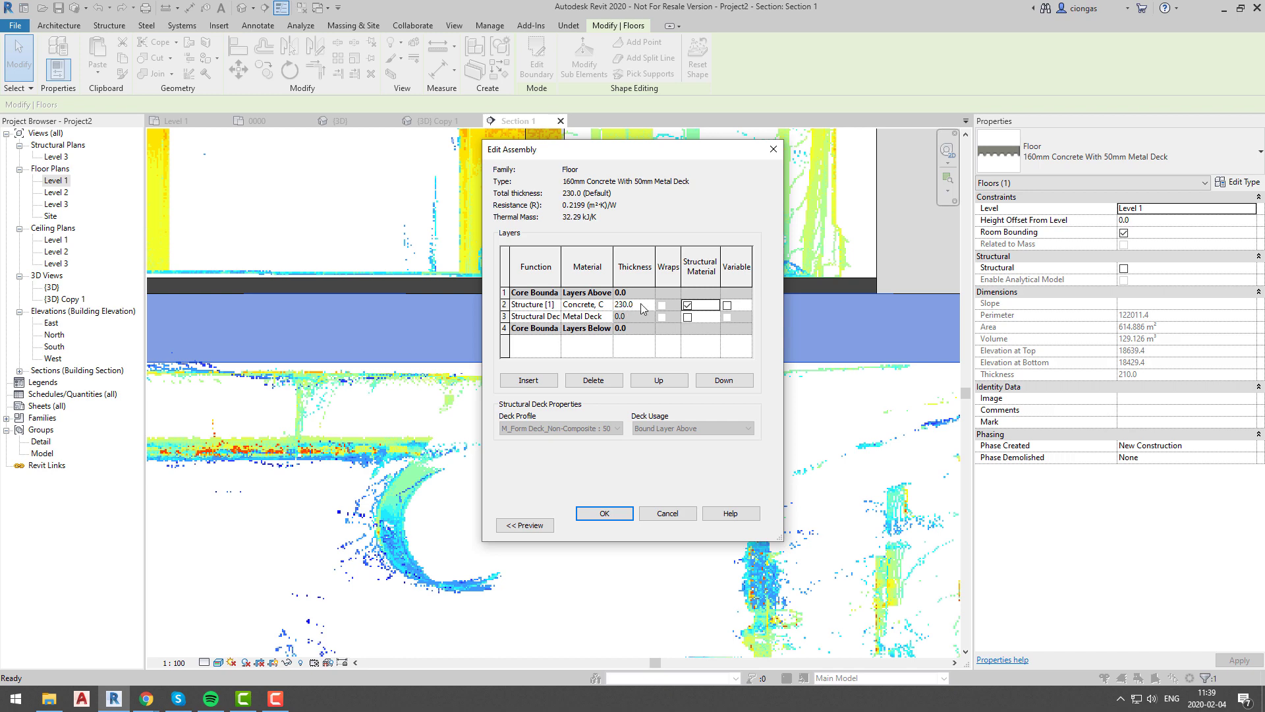
pyautogui.click(608, 516)
pyautogui.click(736, 526)
# Set the concrete structure layer of the floor type to 240 mm thick and accept the type properties.
pyautogui.click(663, 278)
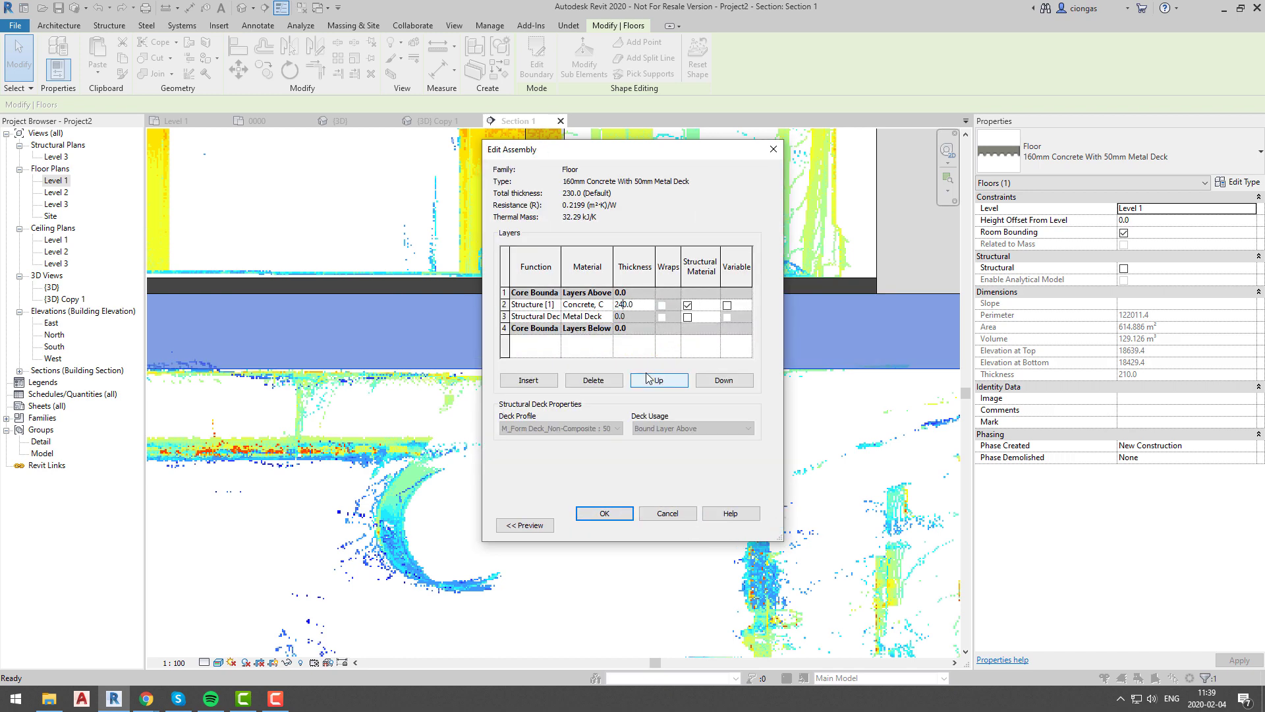
pyautogui.click(608, 516)
pyautogui.click(733, 526)
pyautogui.click(621, 529)
pyautogui.click(626, 505)
pyautogui.scroll(-5, 626, 504)
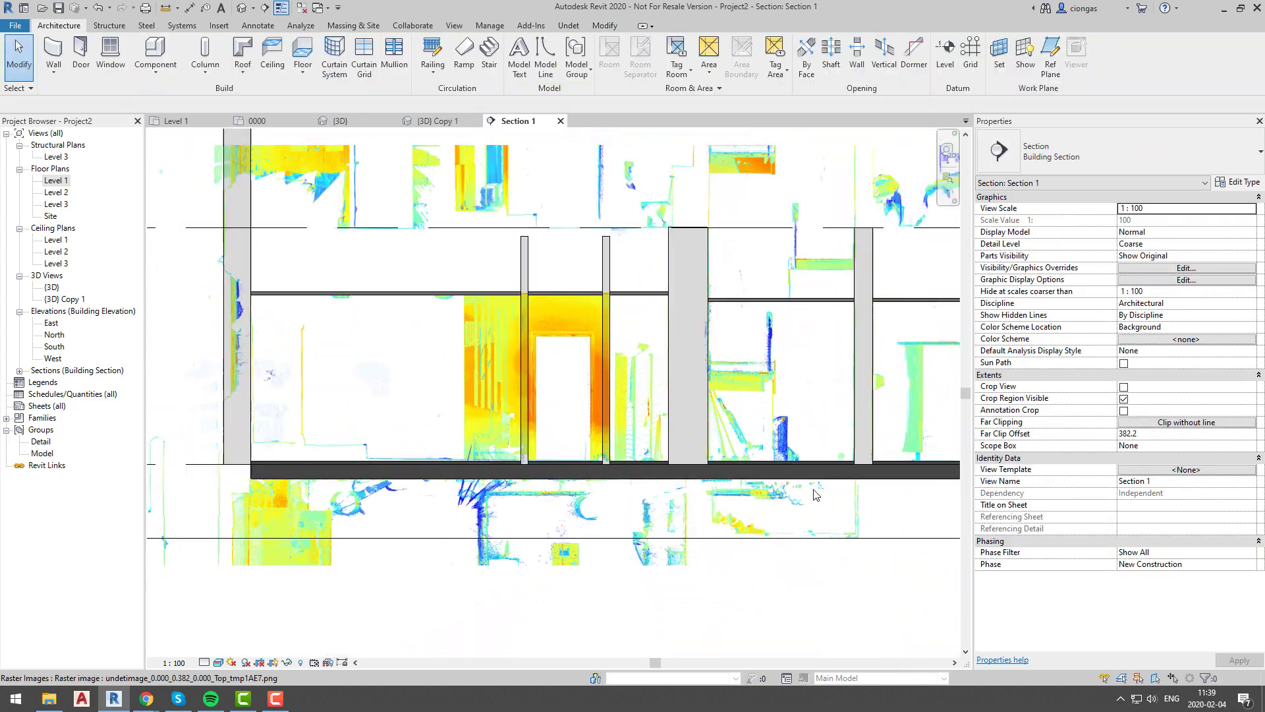
pyautogui.scroll(-3, 816, 494)
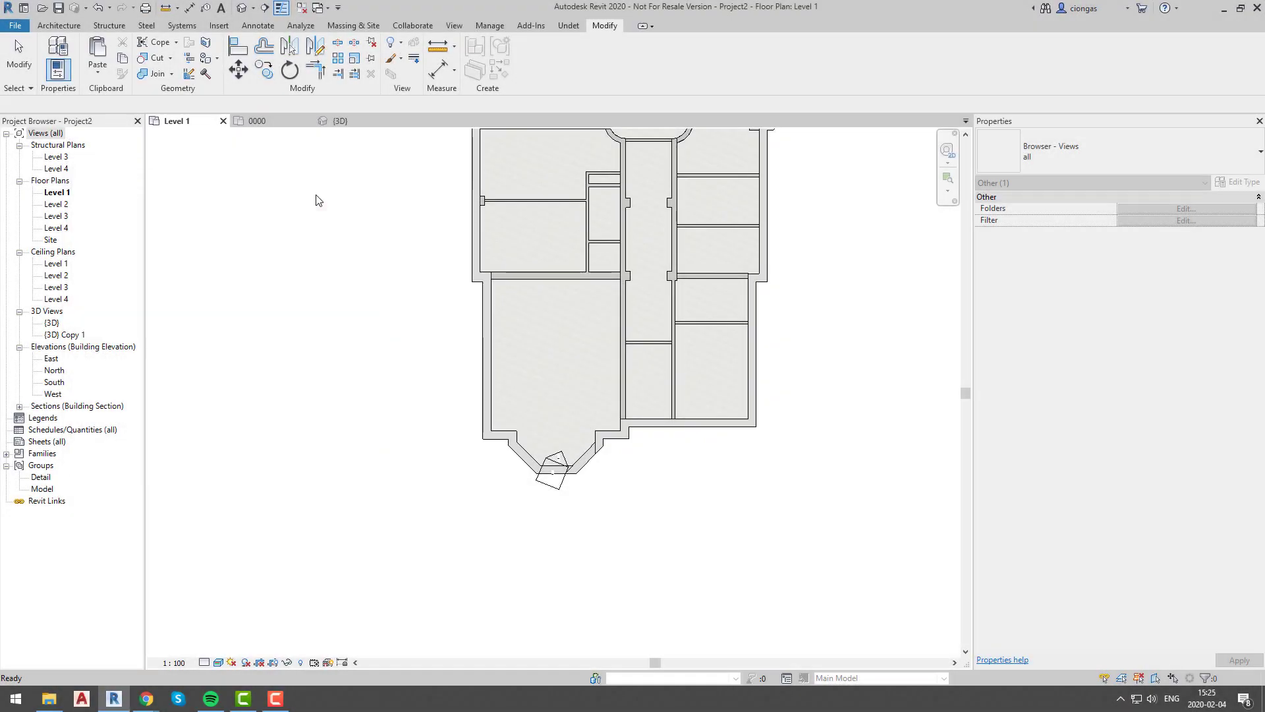
# Insert an Undet point cloud slice with a 1.000 m offset over a defined area enclosing the whole Level 1 plan.
pyautogui.click(317, 201)
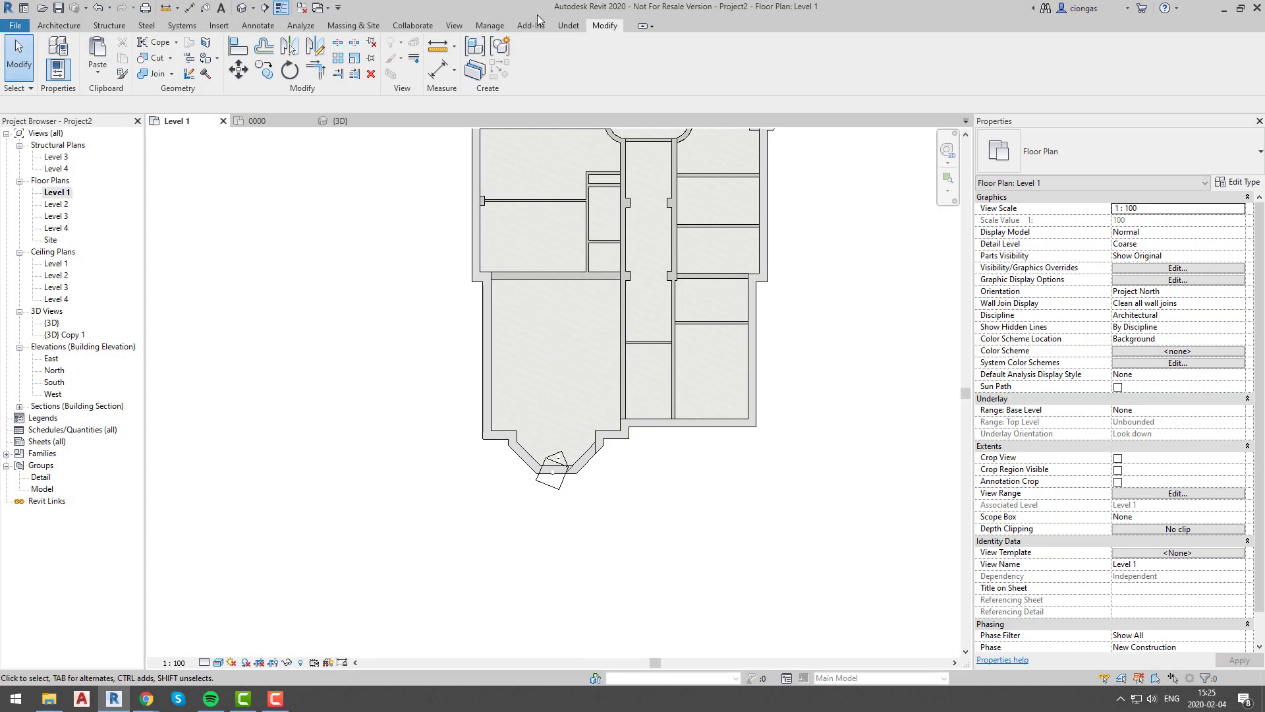
pyautogui.click(567, 26)
pyautogui.click(20, 53)
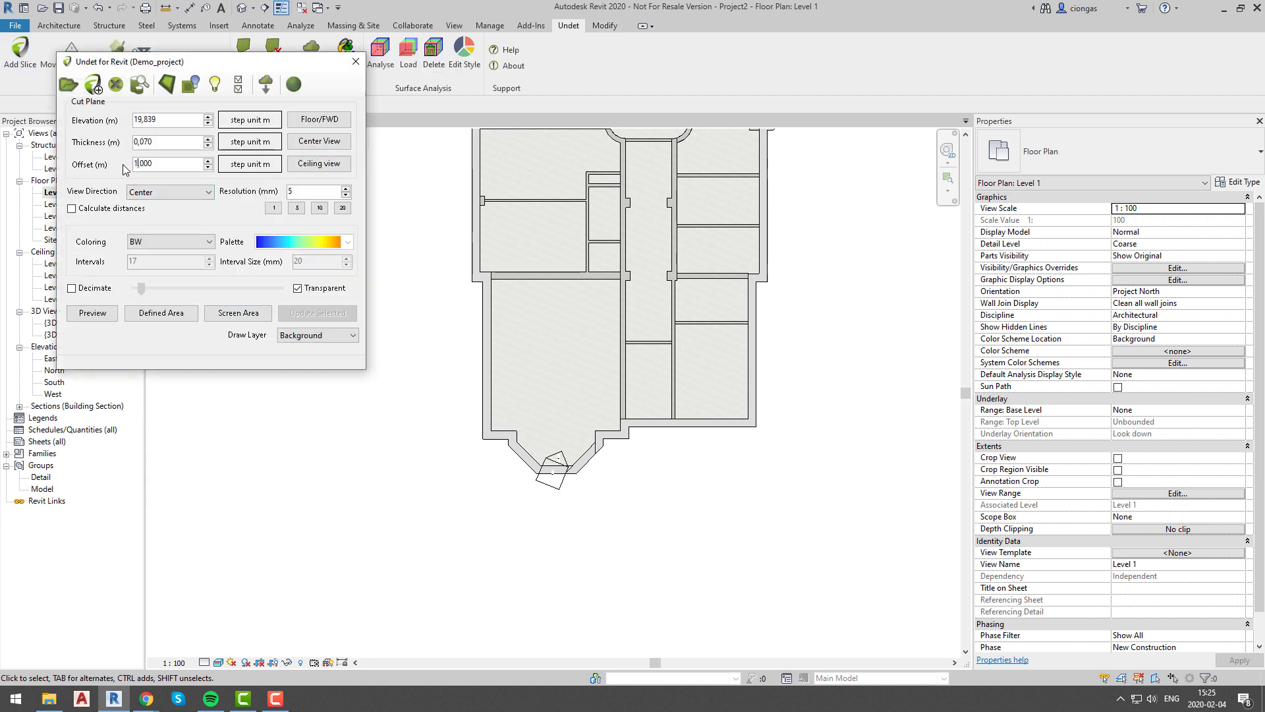
pyautogui.click(162, 313)
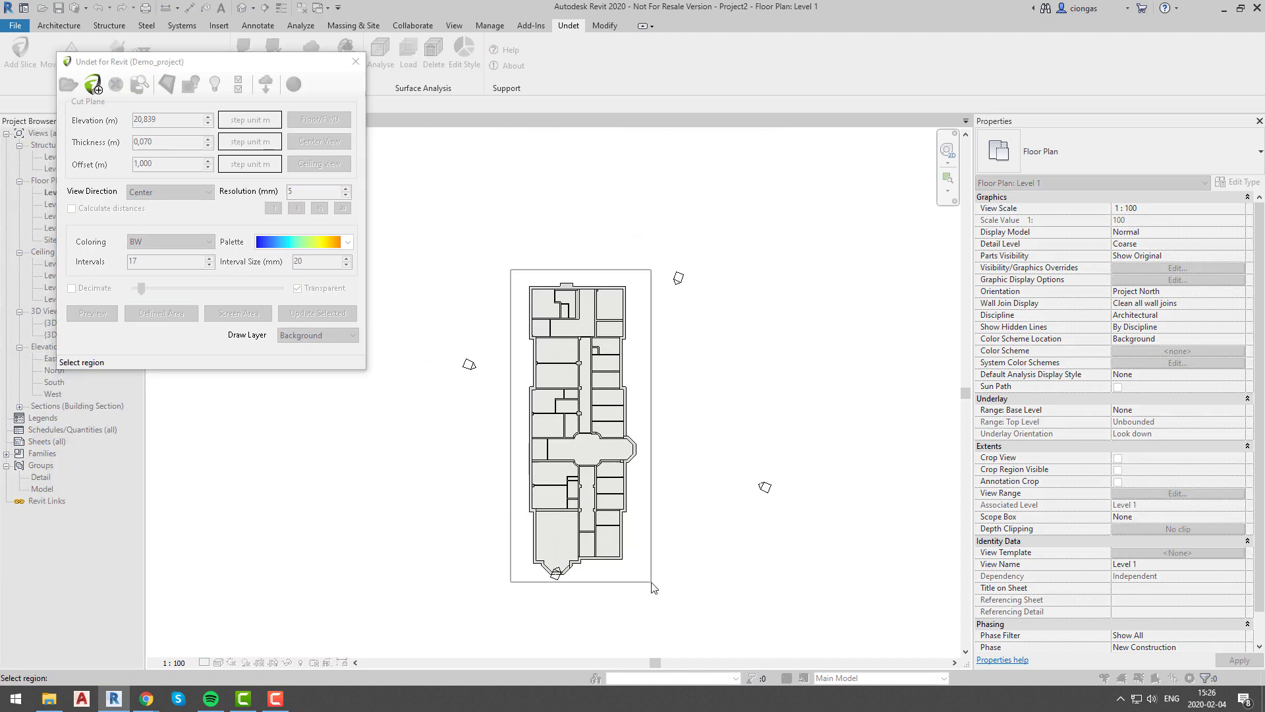
pyautogui.moveTo(653, 586); pyautogui.dragTo(653, 585)
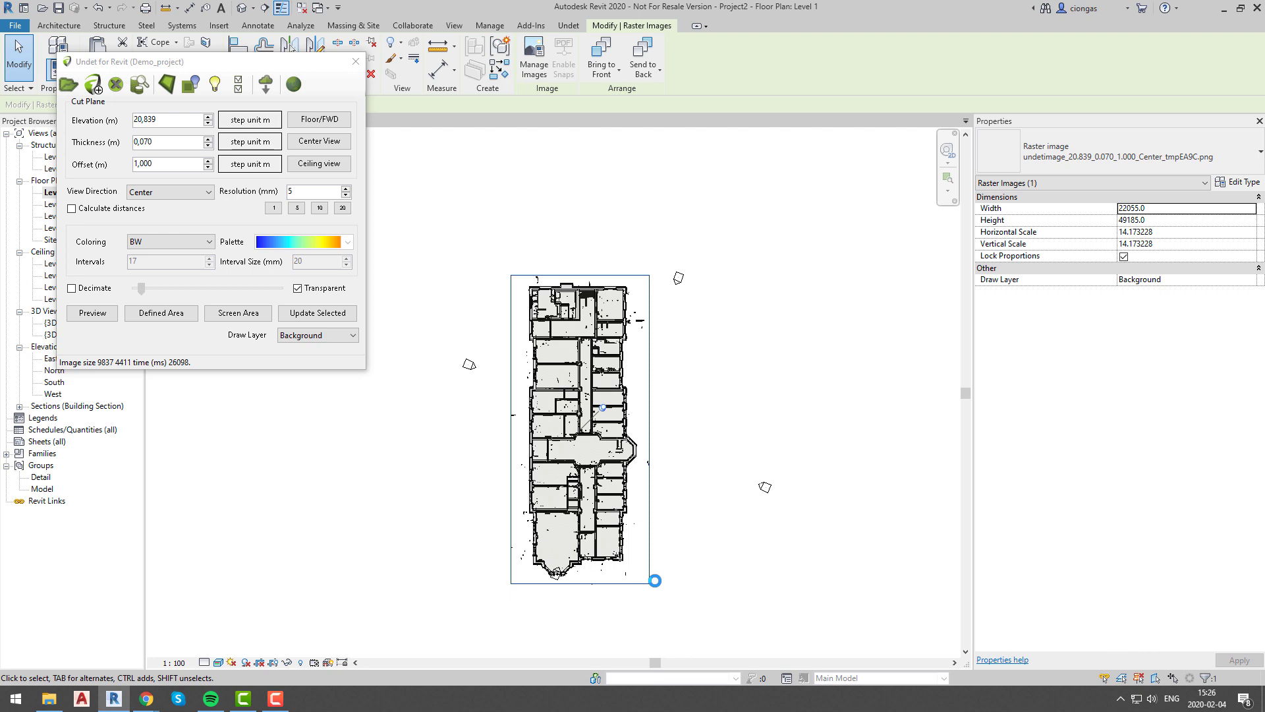
pyautogui.scroll(6, 607, 526)
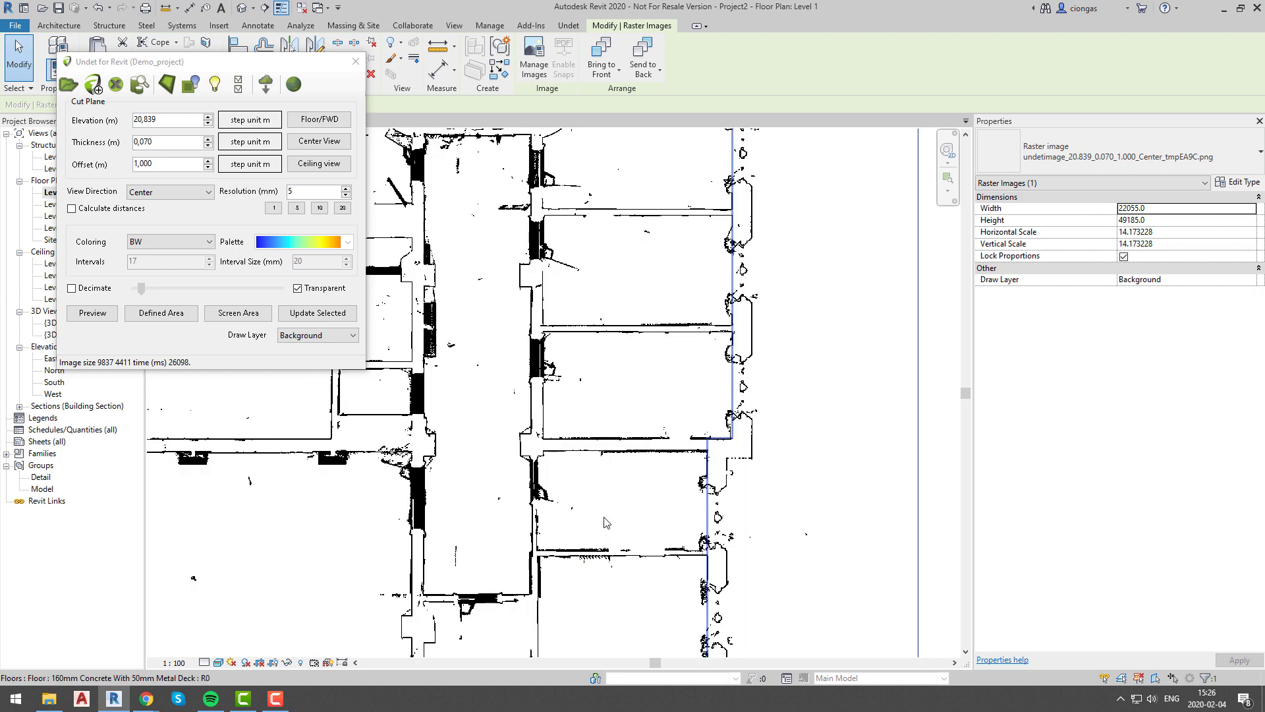
pyautogui.moveTo(609, 547); pyautogui.dragTo(613, 389, button='middle')
pyautogui.moveTo(599, 576); pyautogui.dragTo(611, 497, button='middle')
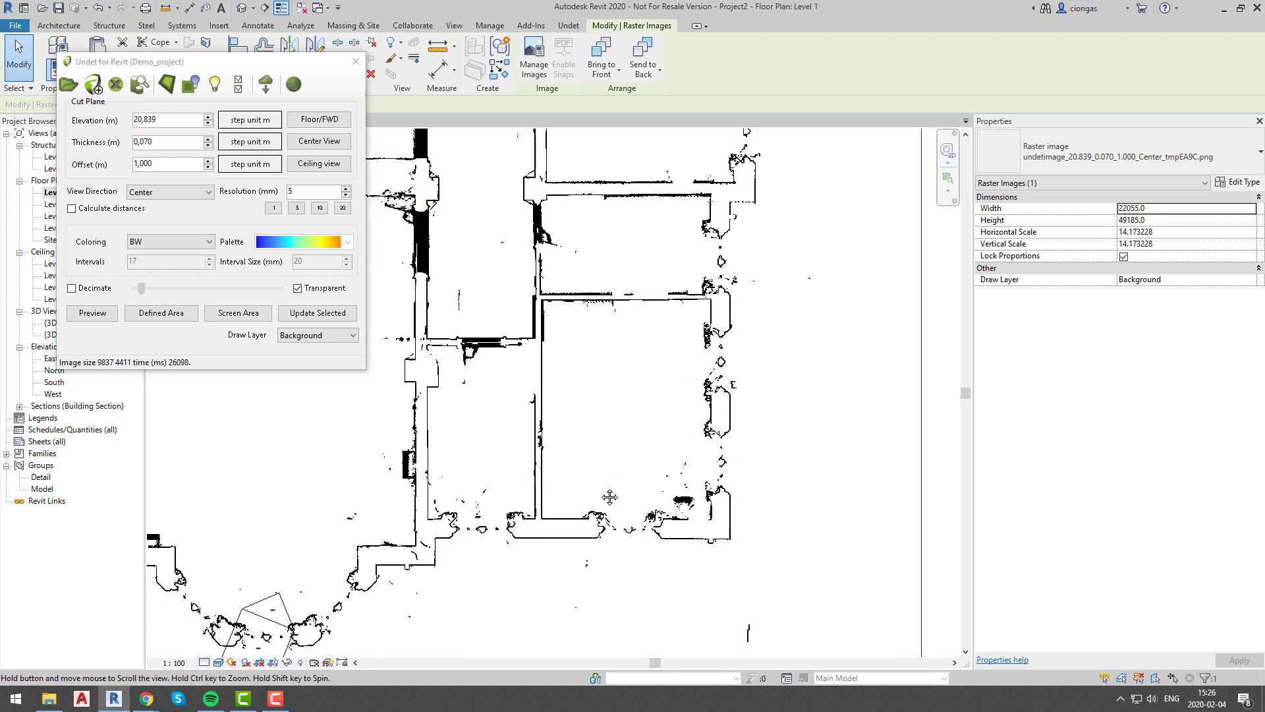
pyautogui.scroll(3, 619, 529)
pyautogui.press('Escape')
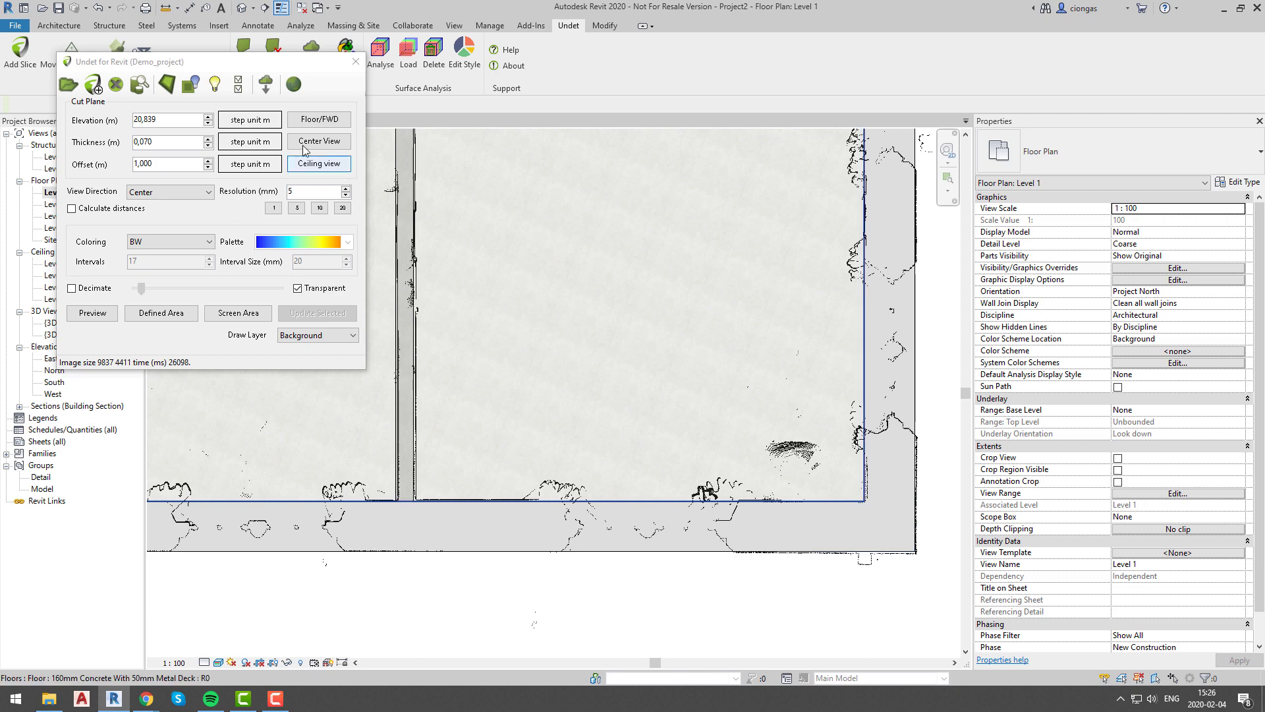
pyautogui.click(356, 62)
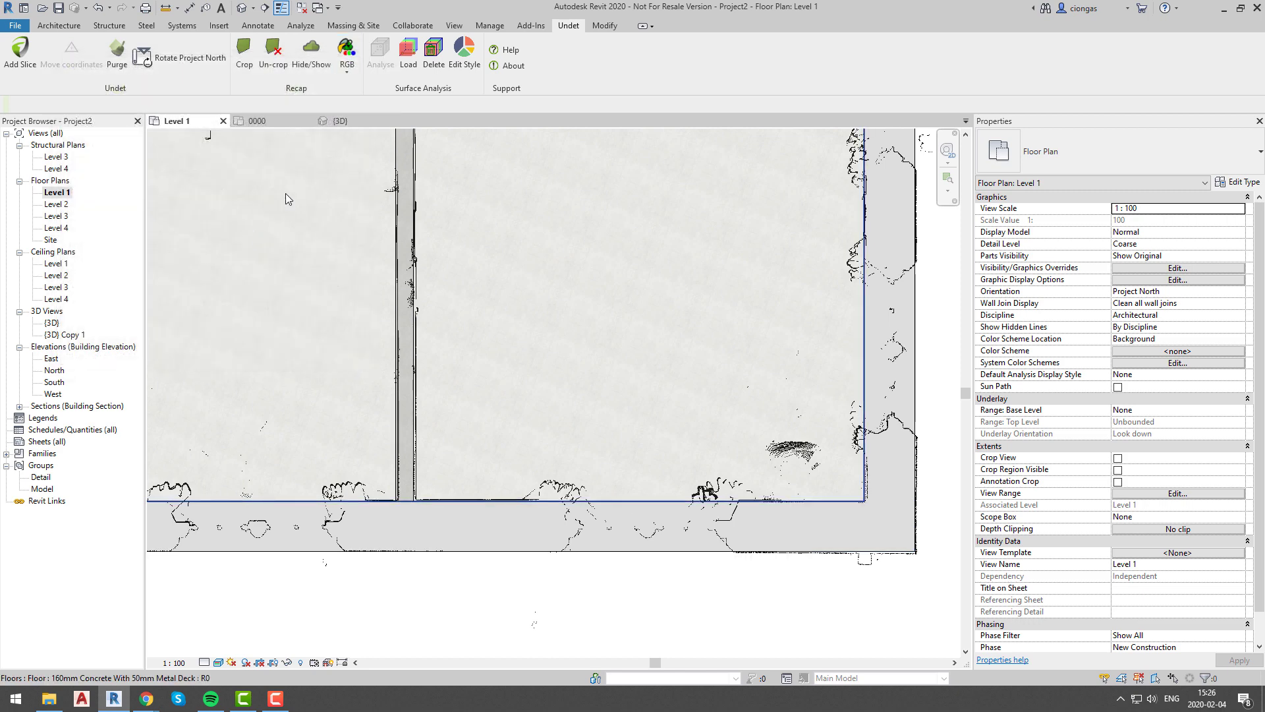
# Place two M_Fixed windows of type window 1 over the scanned openings in the bottom exterior wall beside the bay.
pyautogui.click(58, 26)
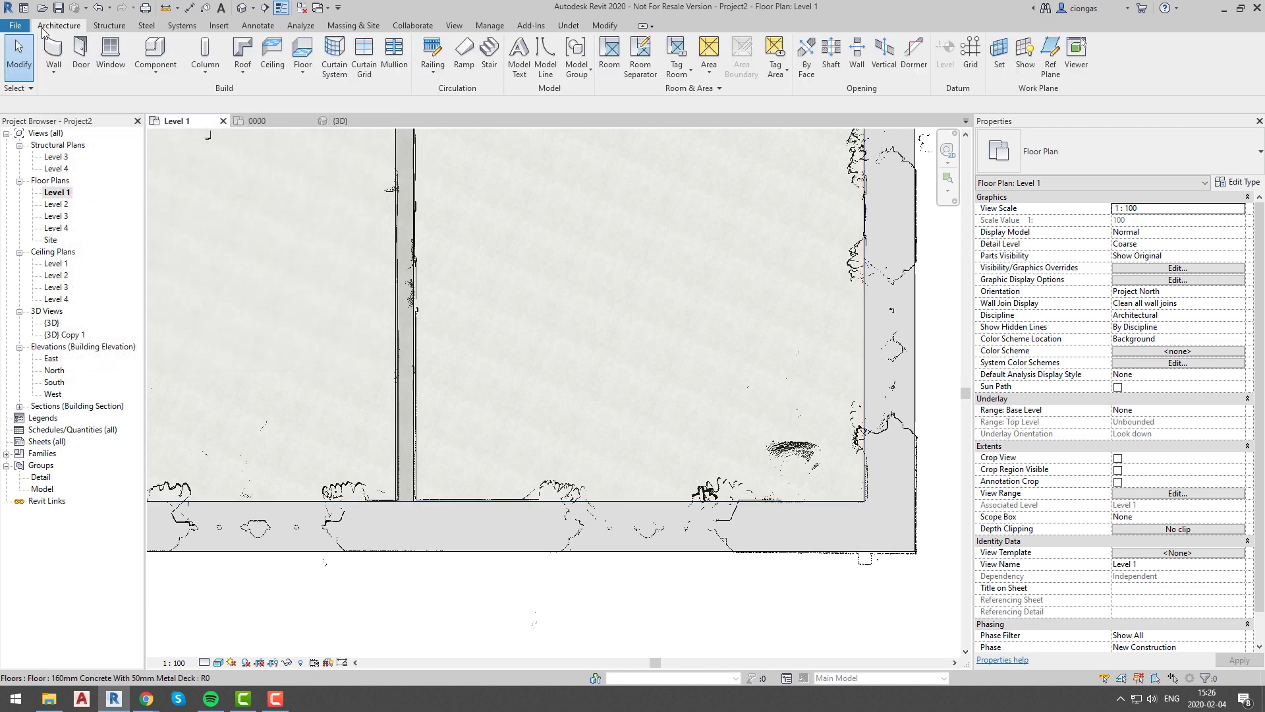
pyautogui.click(111, 61)
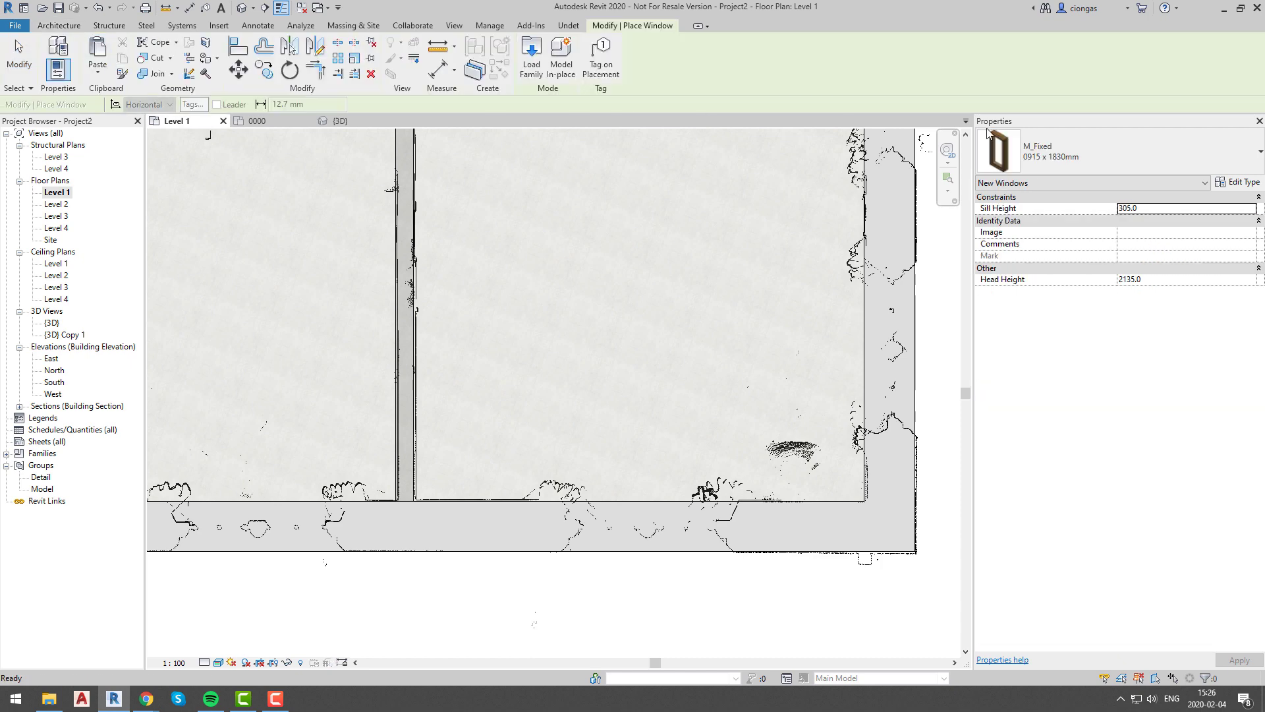
pyautogui.click(1008, 152)
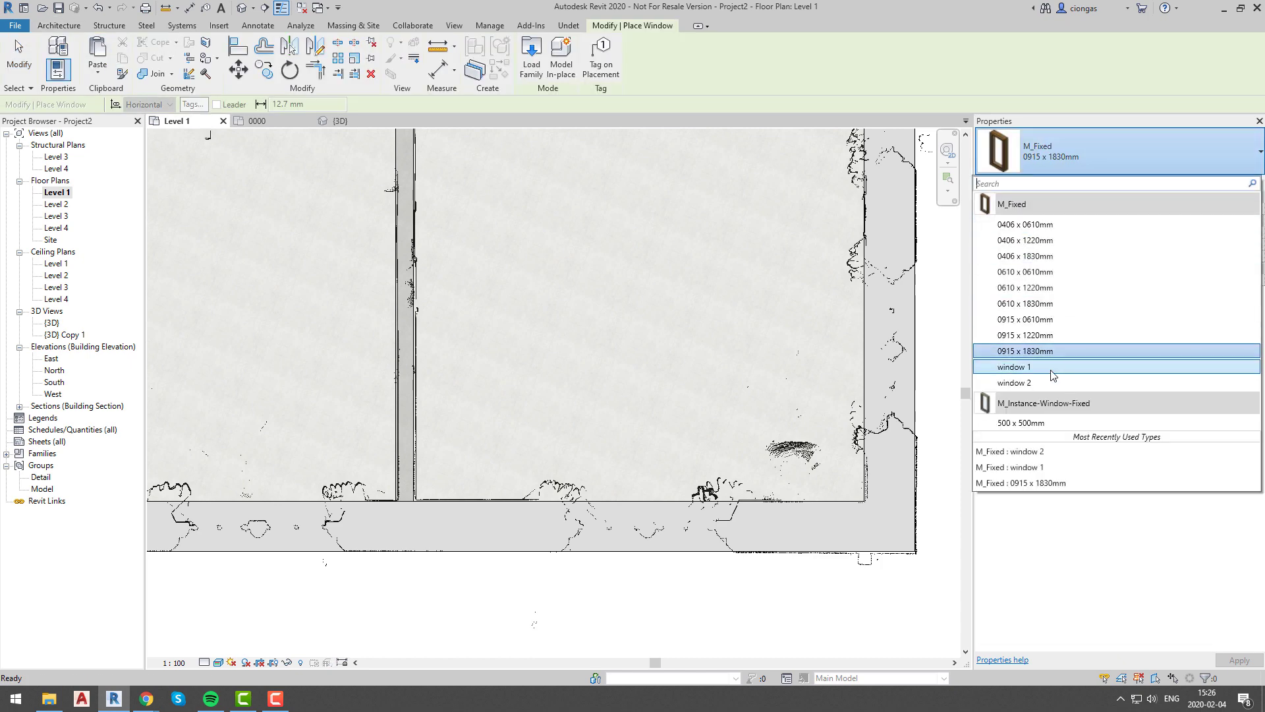
pyautogui.click(1052, 373)
pyautogui.scroll(2, 650, 519)
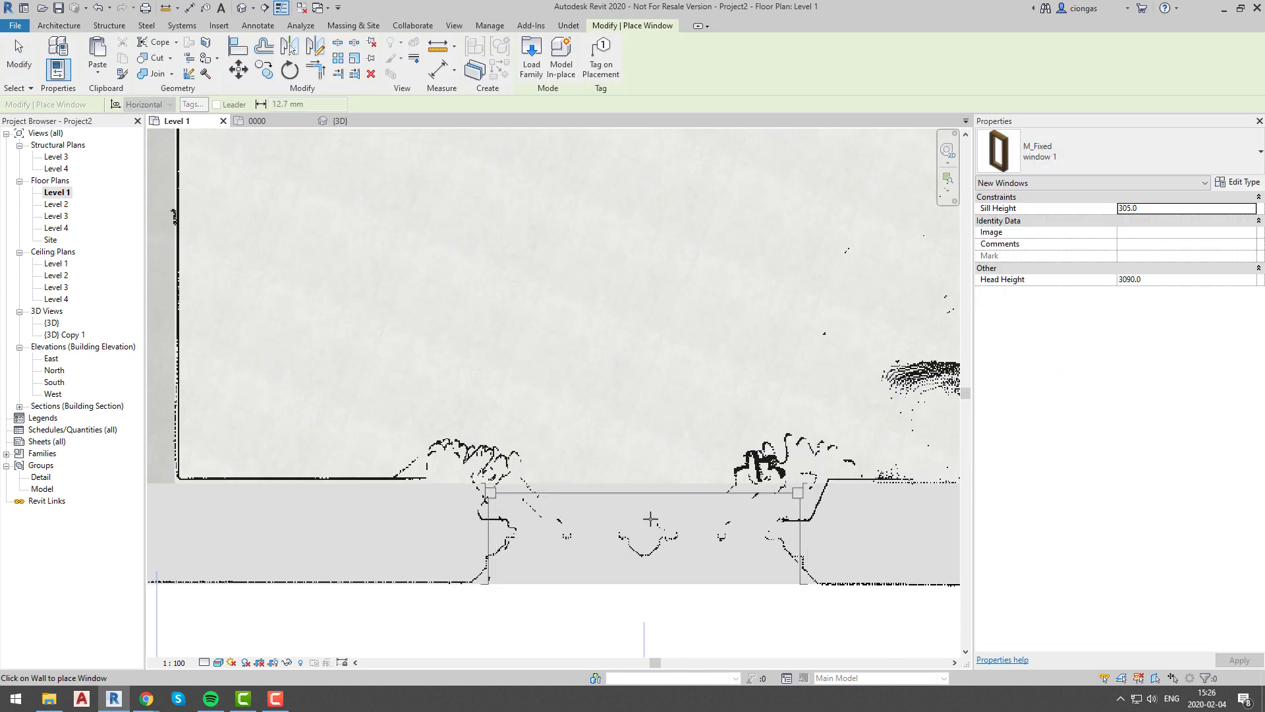
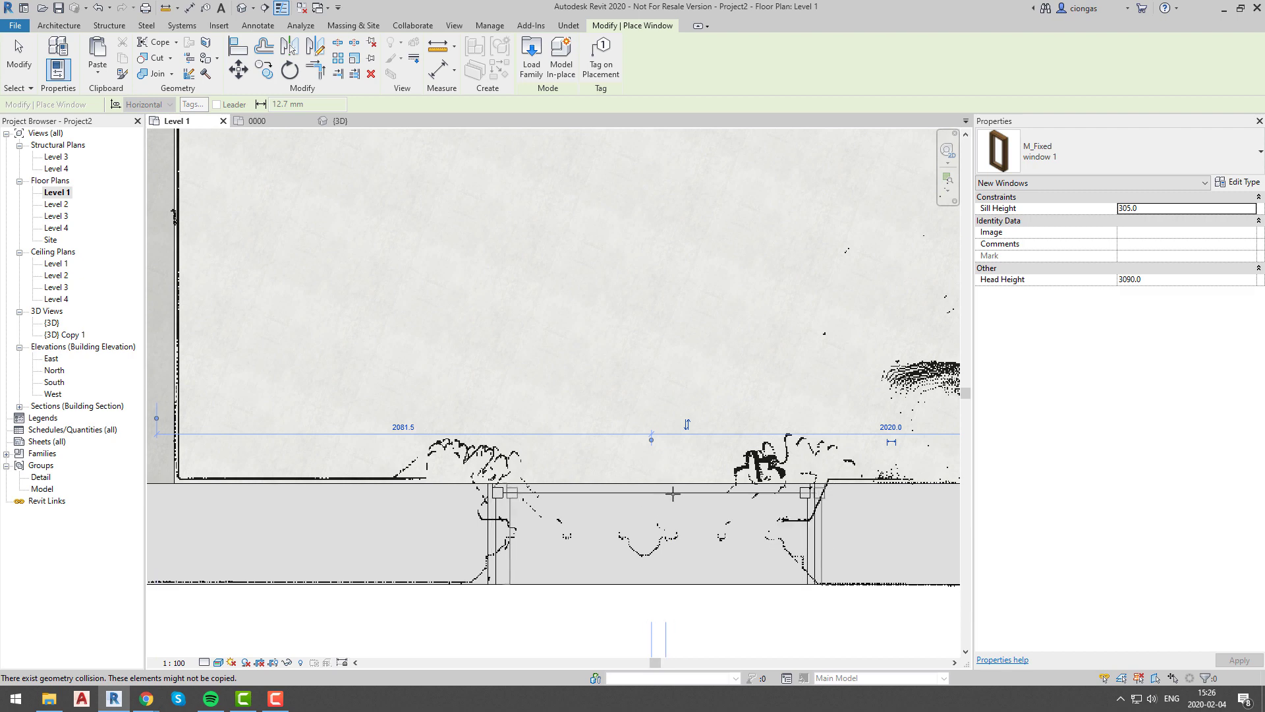
pyautogui.scroll(-2, 673, 493)
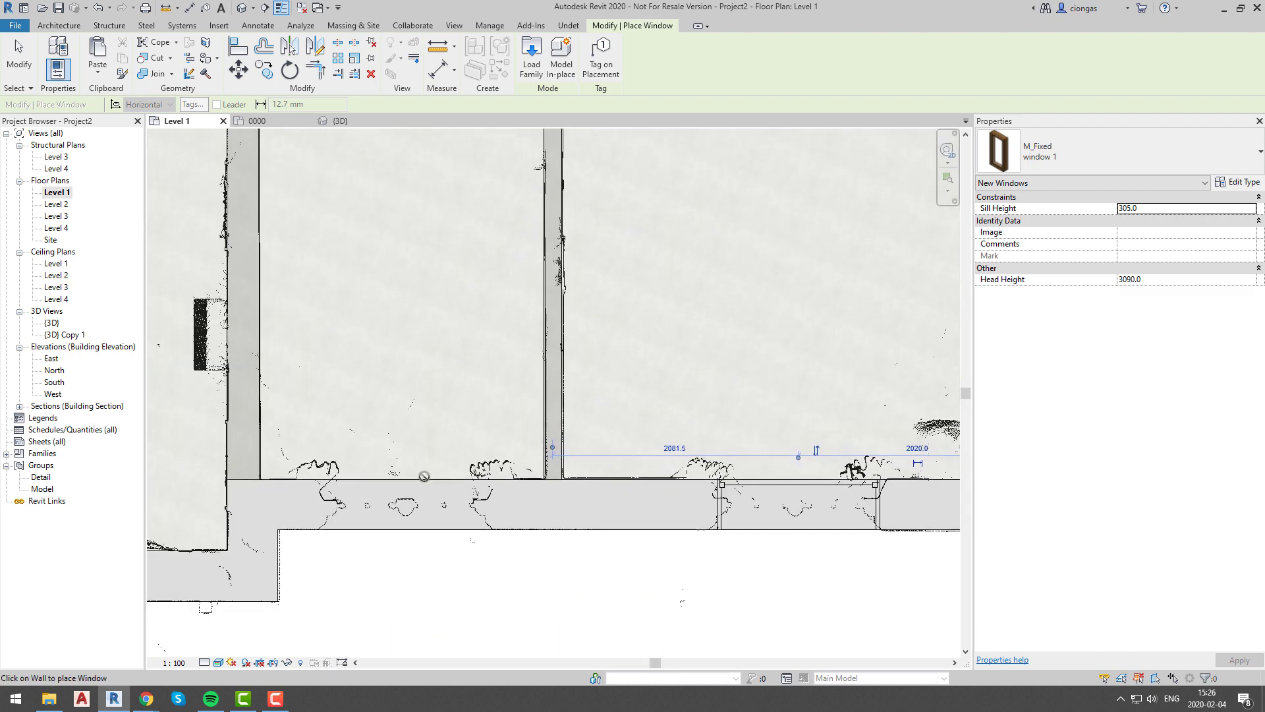
pyautogui.scroll(2, 424, 476)
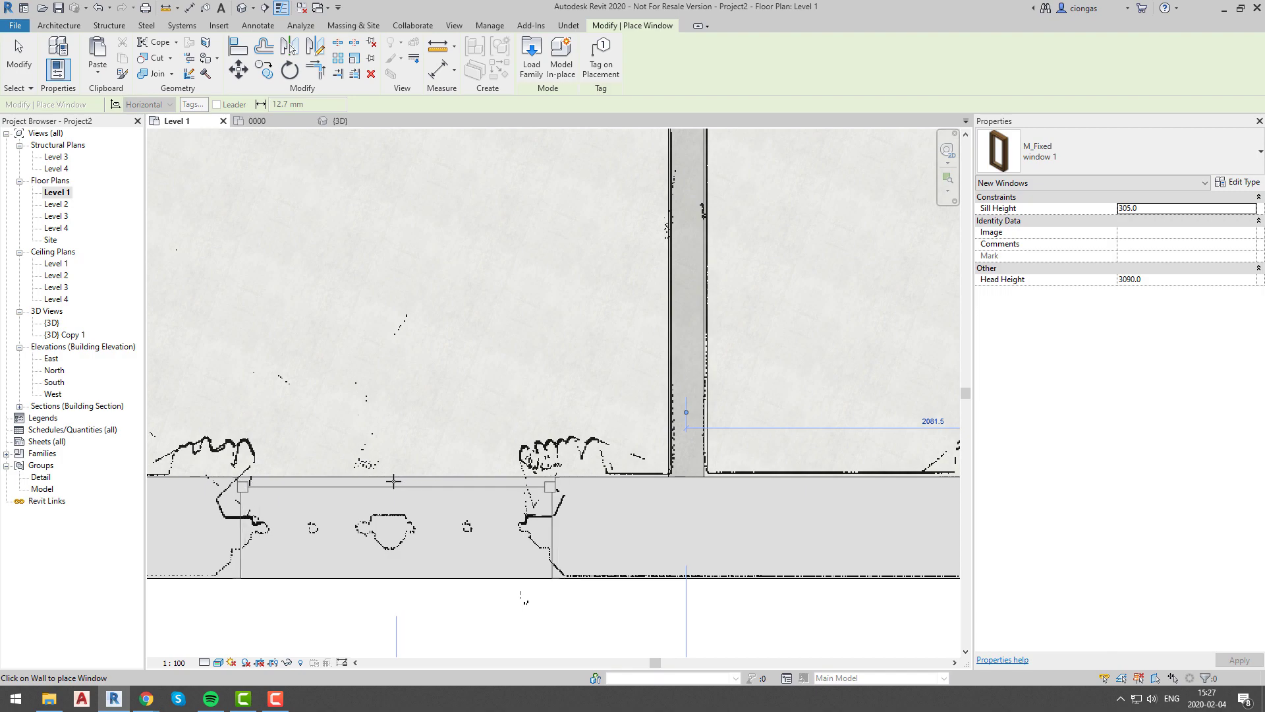
pyautogui.scroll(-5, 393, 481)
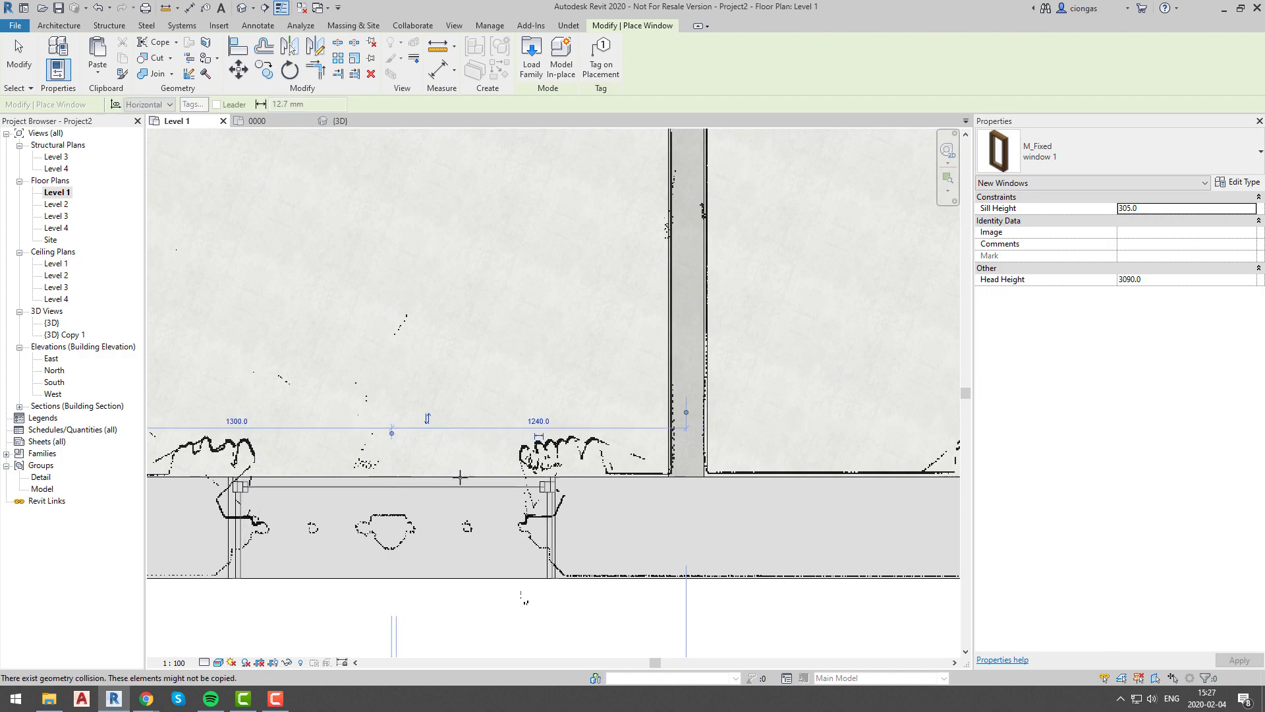
# Place a window 1 window in each of the three walls of the bay at the building's bottom end.
pyautogui.moveTo(401, 483); pyautogui.dragTo(448, 451, button='middle')
pyautogui.scroll(6, 448, 452)
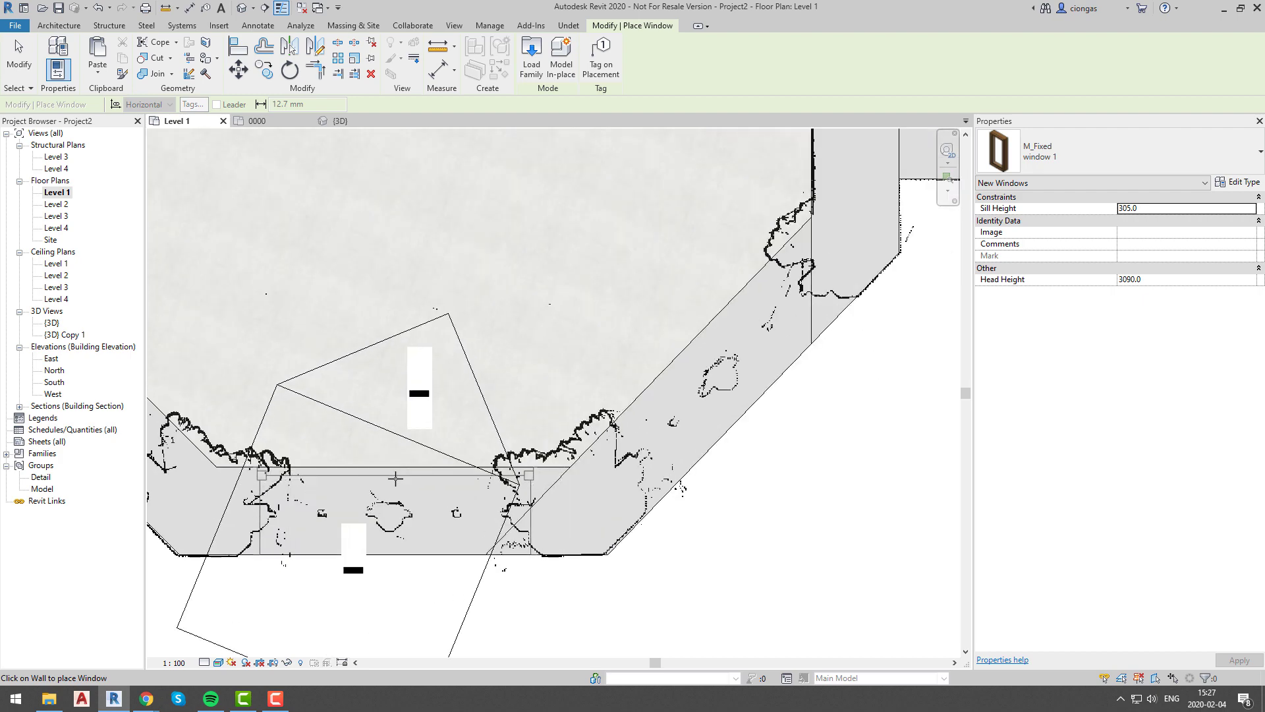
pyautogui.click(390, 479)
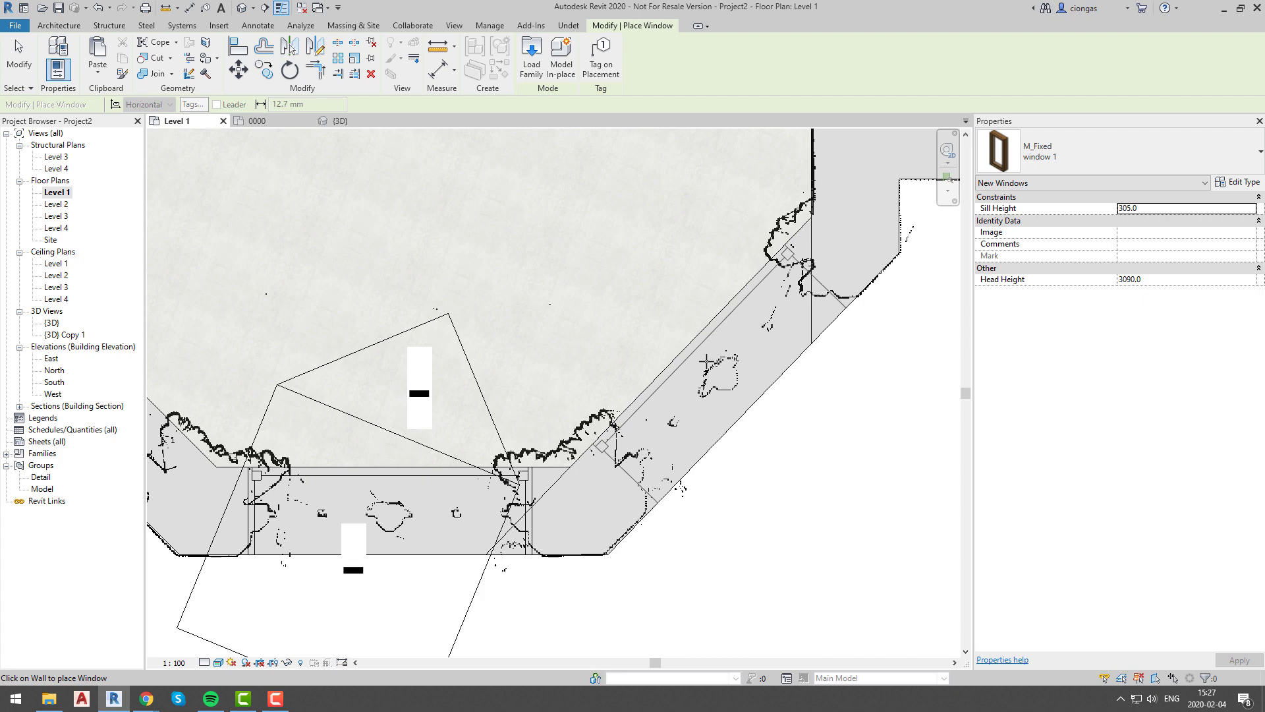
pyautogui.scroll(-2, 686, 352)
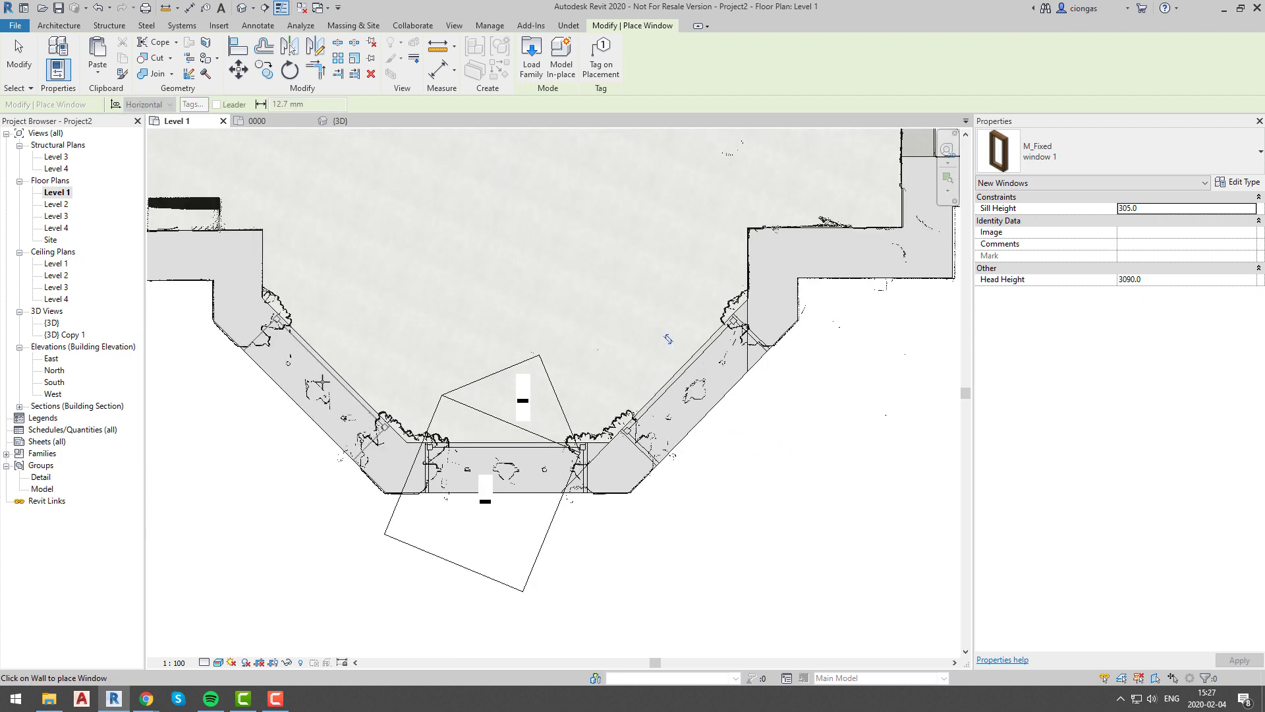
pyautogui.click(322, 382)
# Switch to the M_Fixed type window 2 and place three windows over the scanned openings in the large bay room's left wall.
pyautogui.scroll(-2, 322, 382)
pyautogui.moveTo(322, 382); pyautogui.dragTo(478, 471, button='middle')
pyautogui.moveTo(791, 148); pyautogui.dragTo(658, 232, button='middle')
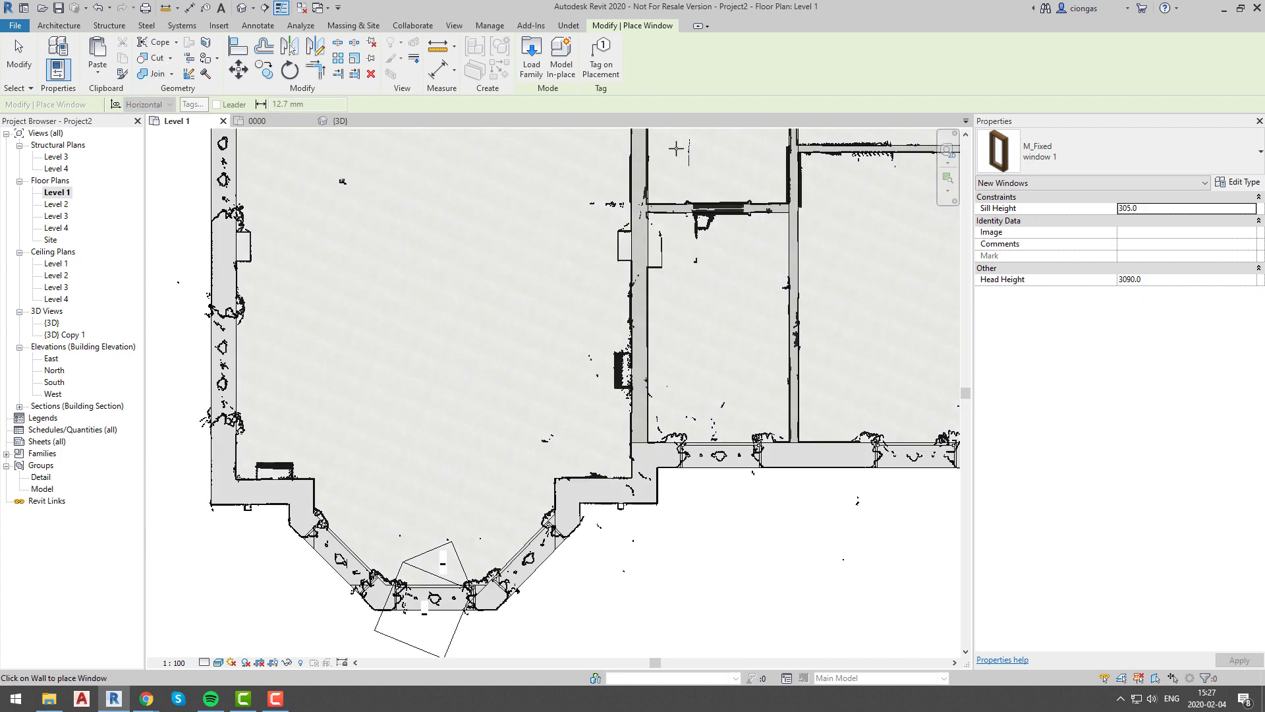
pyautogui.click(1210, 164)
pyautogui.click(1120, 353)
pyautogui.scroll(4, 229, 360)
pyautogui.moveTo(229, 360); pyautogui.dragTo(366, 359, button='middle')
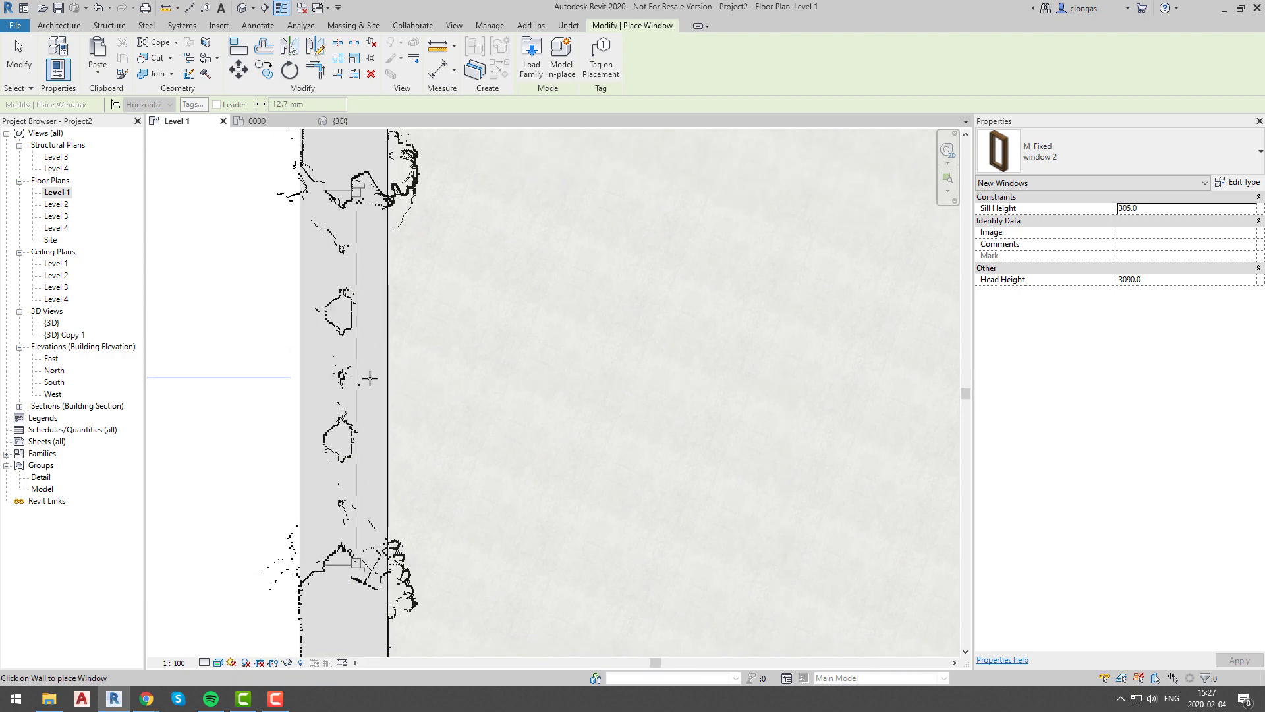
pyautogui.click(370, 379)
pyautogui.scroll(-2, 370, 378)
pyautogui.moveTo(373, 619); pyautogui.dragTo(346, 317, button='middle')
pyautogui.click(344, 376)
pyautogui.scroll(-2, 345, 376)
pyautogui.moveTo(342, 554); pyautogui.dragTo(330, 367, button='middle')
pyautogui.scroll(3, 330, 367)
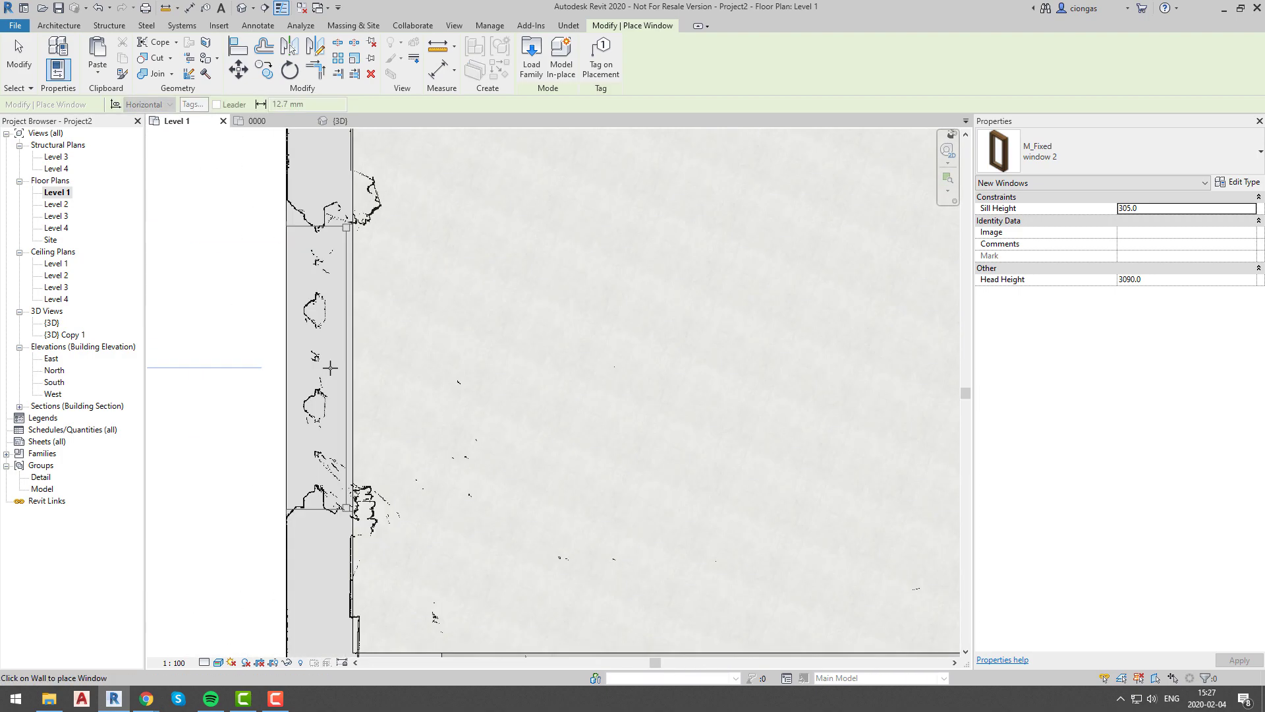
pyautogui.click(332, 361)
# Place four more window 2 windows over the scanned openings farther up the left exterior wall, up to the recessed section.
pyautogui.scroll(-2, 336, 342)
pyautogui.moveTo(337, 297); pyautogui.dragTo(380, 679, button='middle')
pyautogui.click(378, 370)
pyautogui.moveTo(378, 264); pyautogui.dragTo(419, 708, button='middle')
pyautogui.click(407, 403)
pyautogui.moveTo(407, 261); pyautogui.dragTo(366, 709, button='middle')
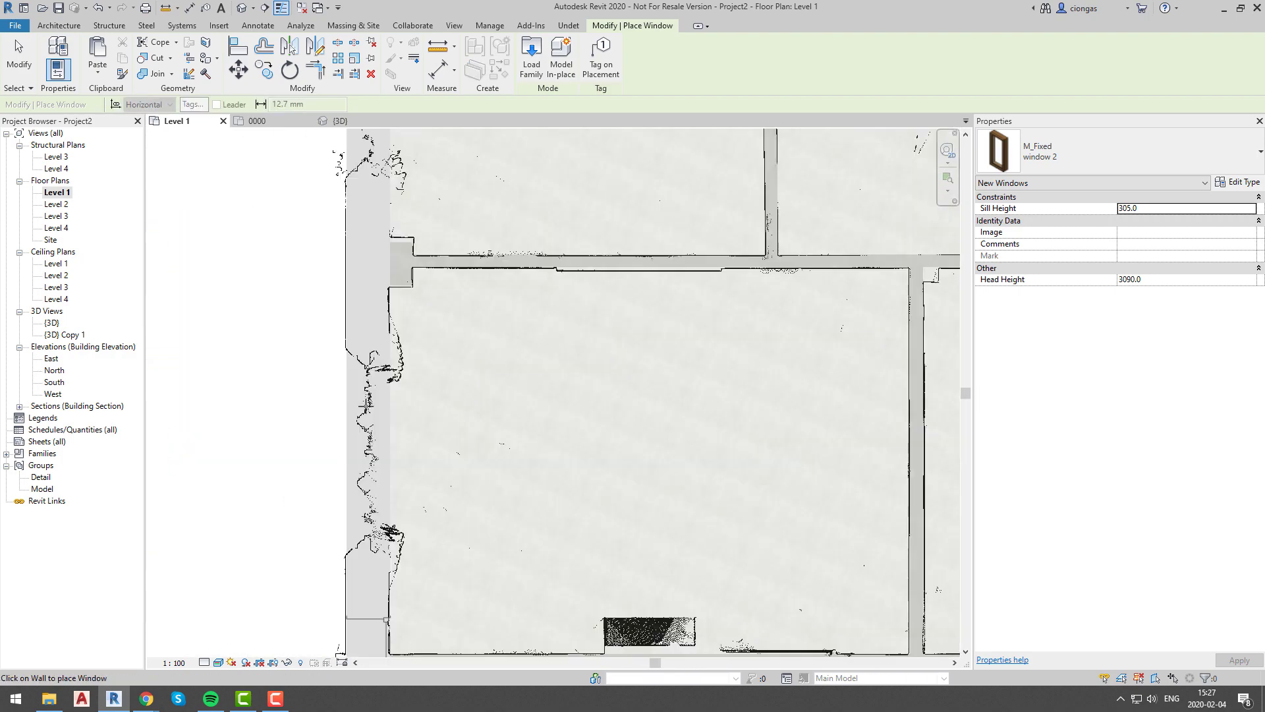
pyautogui.click(369, 453)
pyautogui.moveTo(372, 231); pyautogui.dragTo(374, 444, button='middle')
pyautogui.scroll(2, 384, 297)
pyautogui.click(381, 287)
# Place two window 2 windows over the scanned openings in the upper recessed section of the left exterior wall.
pyautogui.scroll(-3, 381, 285)
pyautogui.moveTo(382, 264); pyautogui.dragTo(346, 575, button='middle')
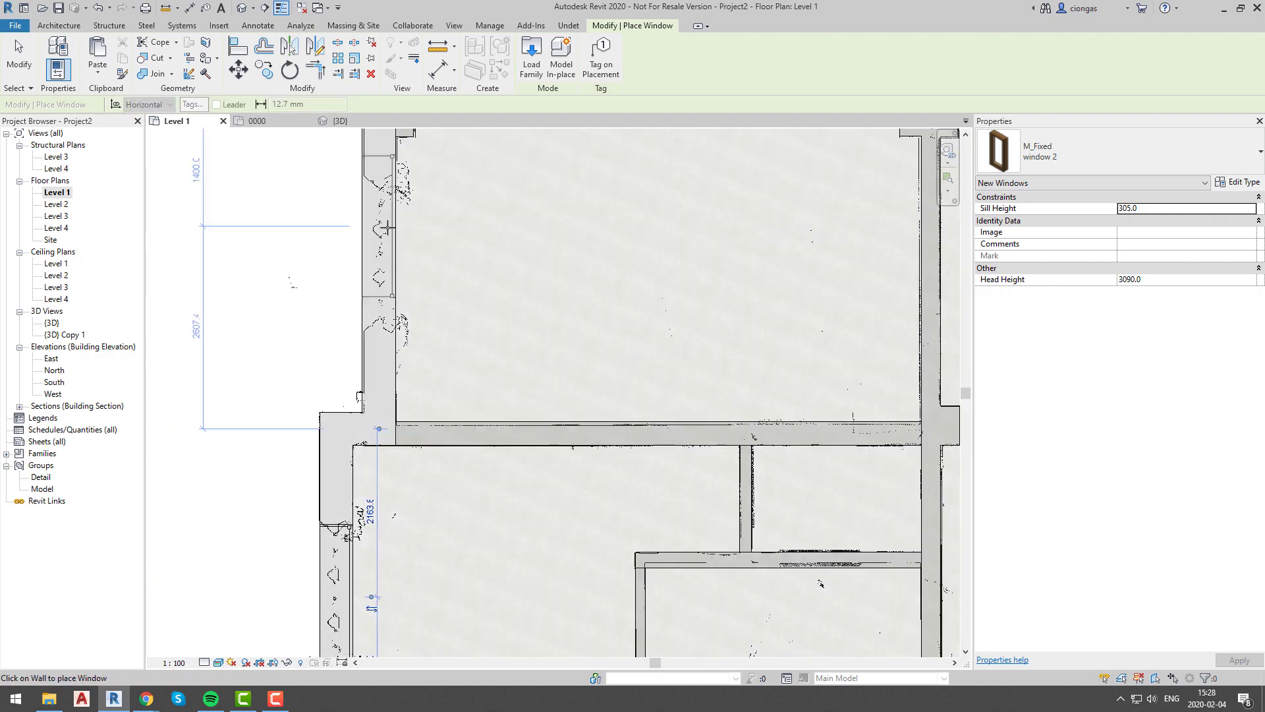
pyautogui.scroll(3, 389, 214)
pyautogui.click(392, 288)
pyautogui.scroll(-3, 393, 285)
pyautogui.moveTo(390, 264); pyautogui.dragTo(367, 506, button='middle')
pyautogui.scroll(3, 359, 352)
pyautogui.click(365, 339)
# Place a window 2 window over the scanned opening in the top exterior wall near the building's upper-left corner.
pyautogui.moveTo(363, 303); pyautogui.dragTo(385, 614, button='middle')
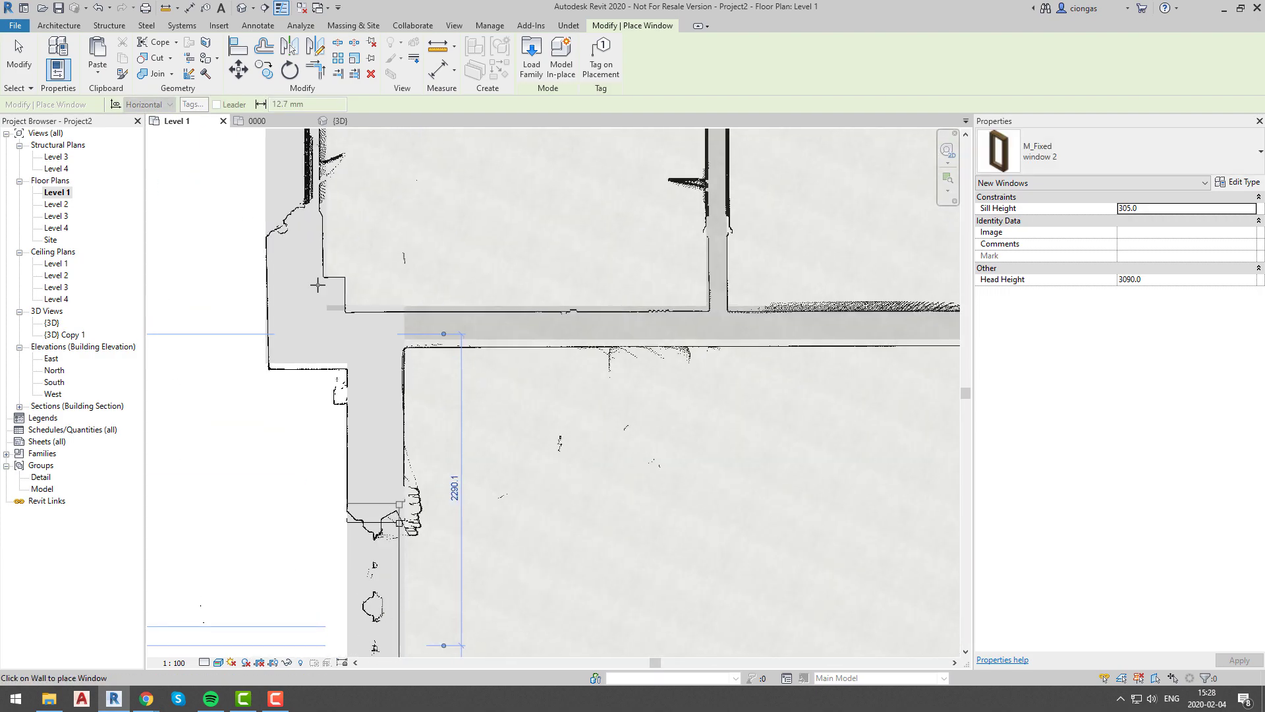
pyautogui.scroll(-3, 317, 284)
pyautogui.moveTo(323, 155); pyautogui.dragTo(423, 458, button='middle')
pyautogui.scroll(2, 424, 457)
pyautogui.click(599, 186)
pyautogui.scroll(-4, 606, 218)
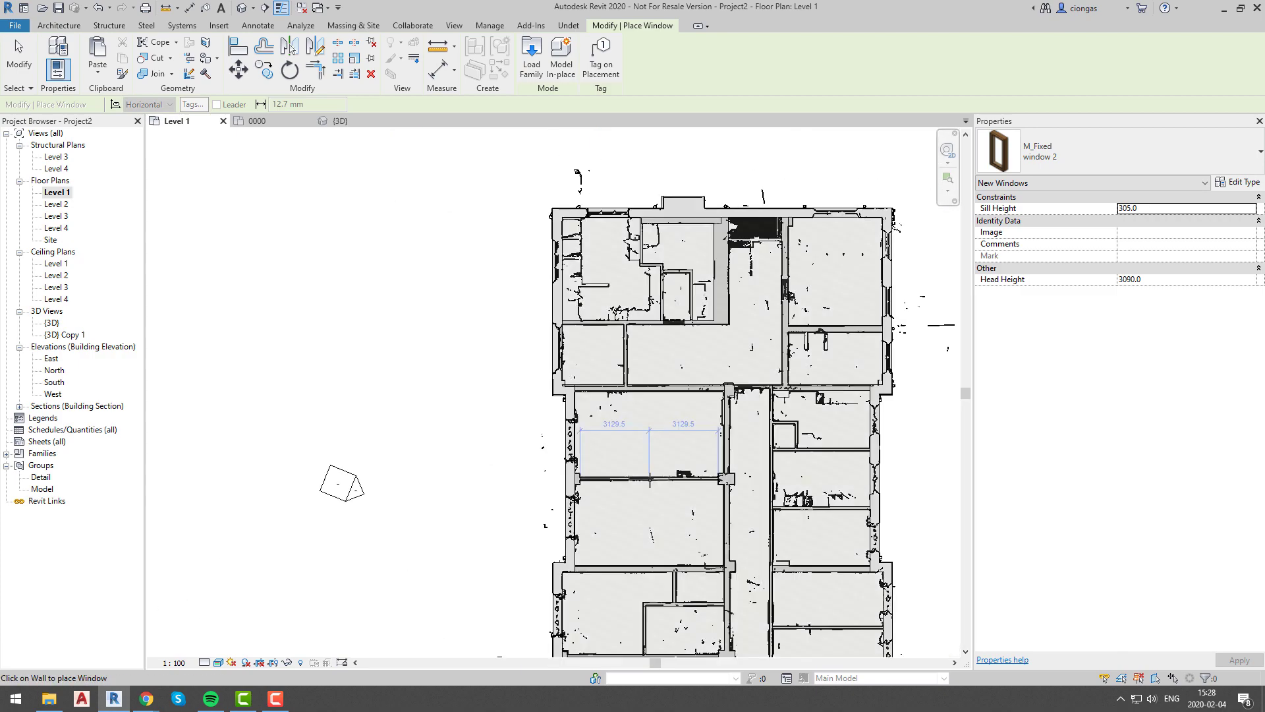
# End window placement and draw a building section line just outside the exterior wall at the building's lower-right end.
pyautogui.scroll(-2, 650, 480)
pyautogui.press('Escape')
pyautogui.moveTo(650, 479); pyautogui.dragTo(502, 221, button='middle')
pyautogui.scroll(4, 585, 535)
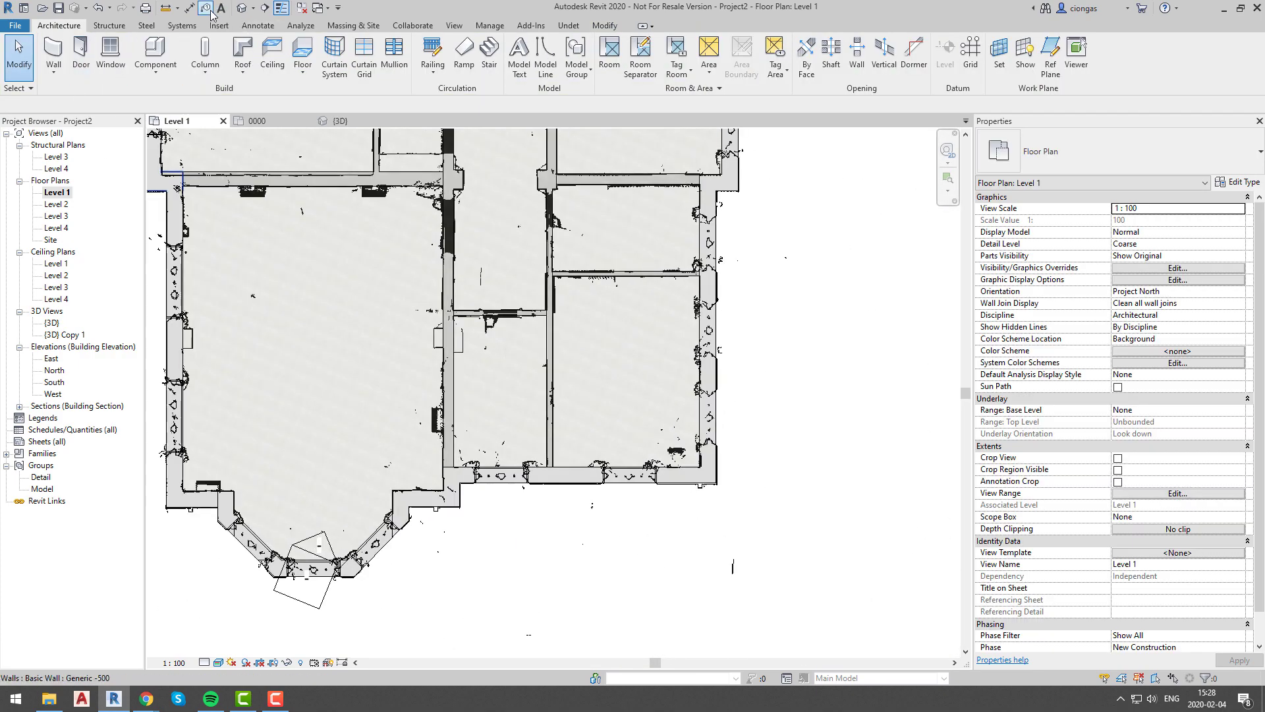
pyautogui.click(263, 9)
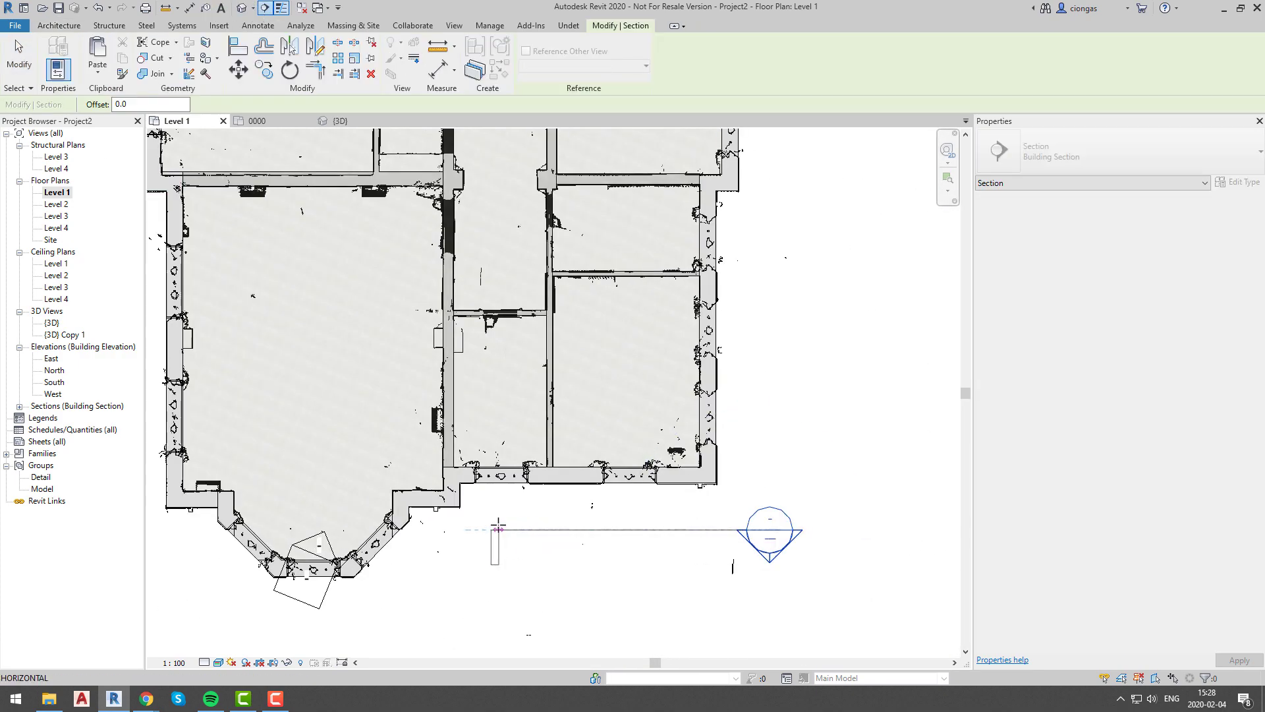
pyautogui.click(463, 530)
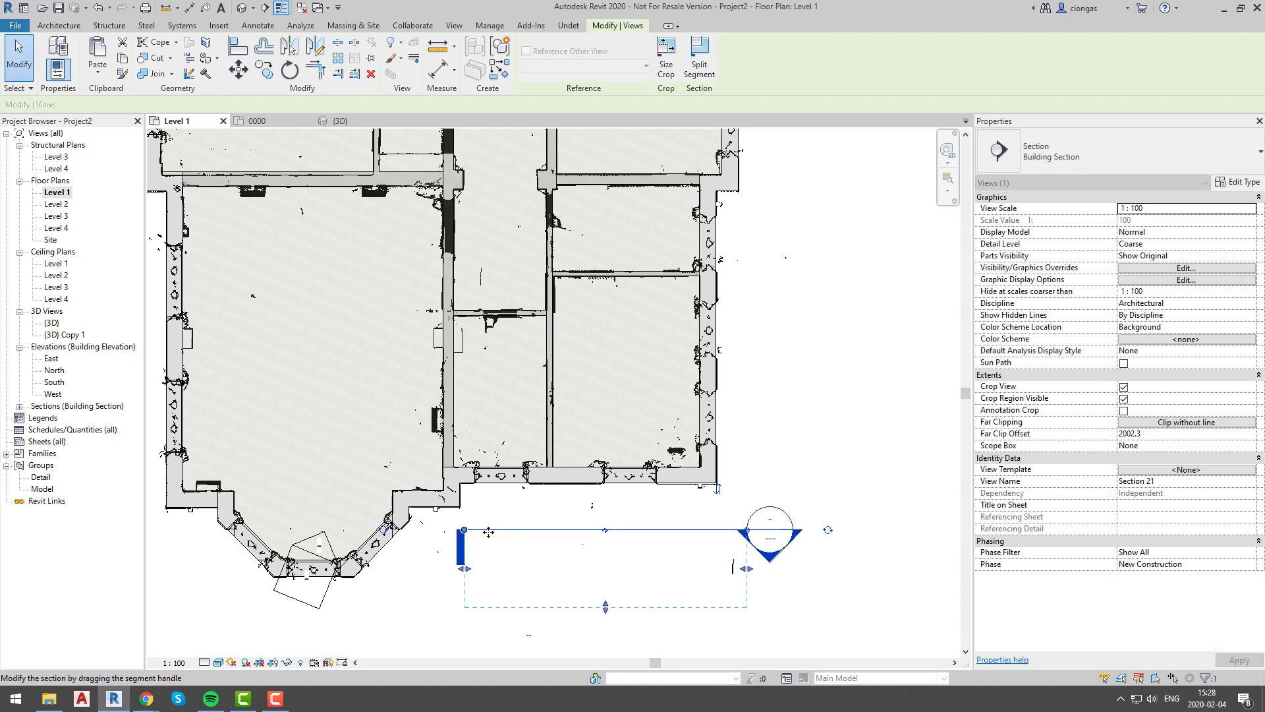
# Flip the section to face the wall, move it closer and reduce its far clip offset to about 1200 mm.
pyautogui.click(614, 559)
pyautogui.click(623, 529)
pyautogui.press('space')
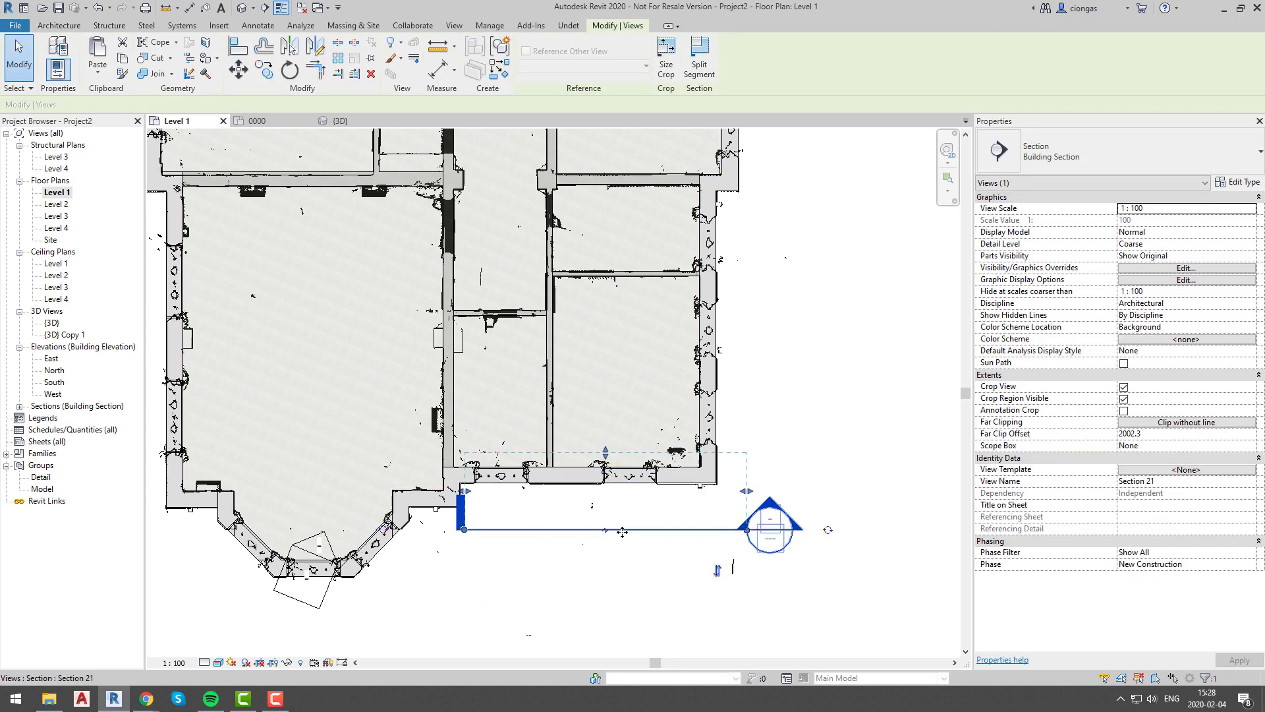
pyautogui.moveTo(622, 530); pyautogui.dragTo(613, 505)
pyautogui.moveTo(596, 433); pyautogui.dragTo(597, 463)
# Open the section's view and hide the exterior wall and the section markers in it.
pyautogui.rightClick(616, 504)
pyautogui.click(677, 231)
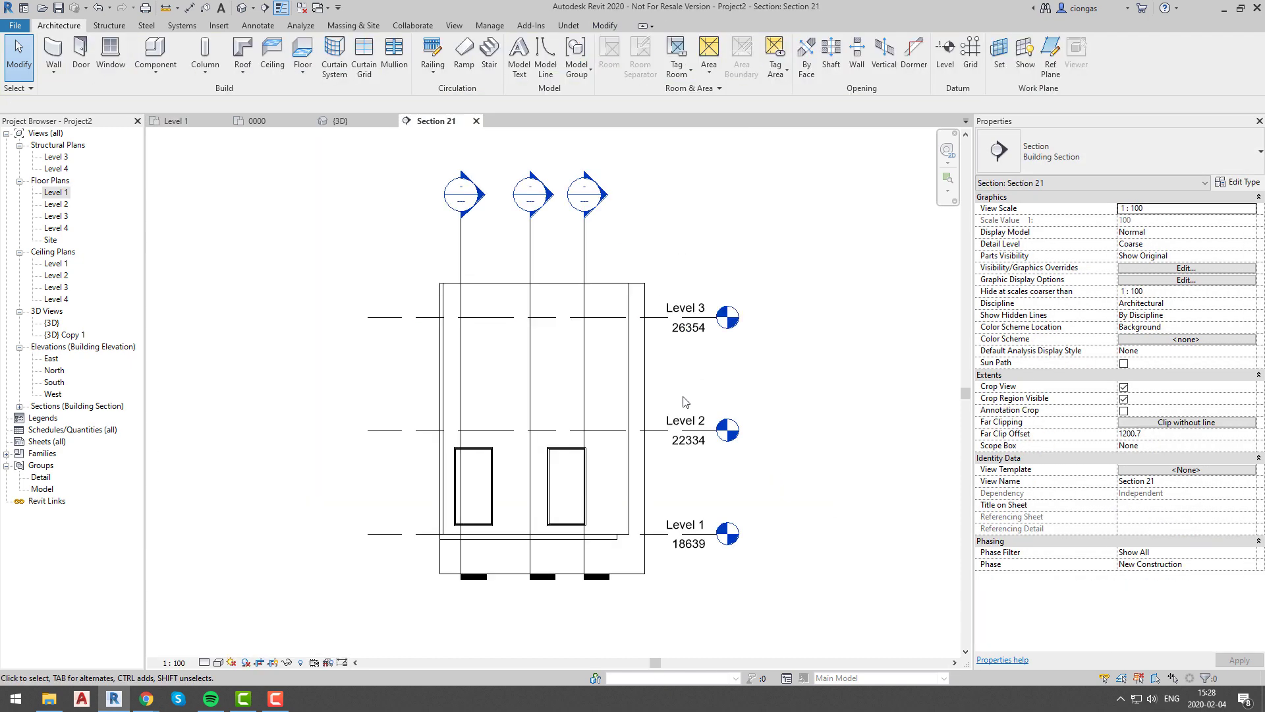
pyautogui.scroll(-2, 682, 398)
pyautogui.moveTo(645, 264); pyautogui.dragTo(514, 334)
pyautogui.rightClick(711, 237)
pyautogui.moveTo(787, 305)
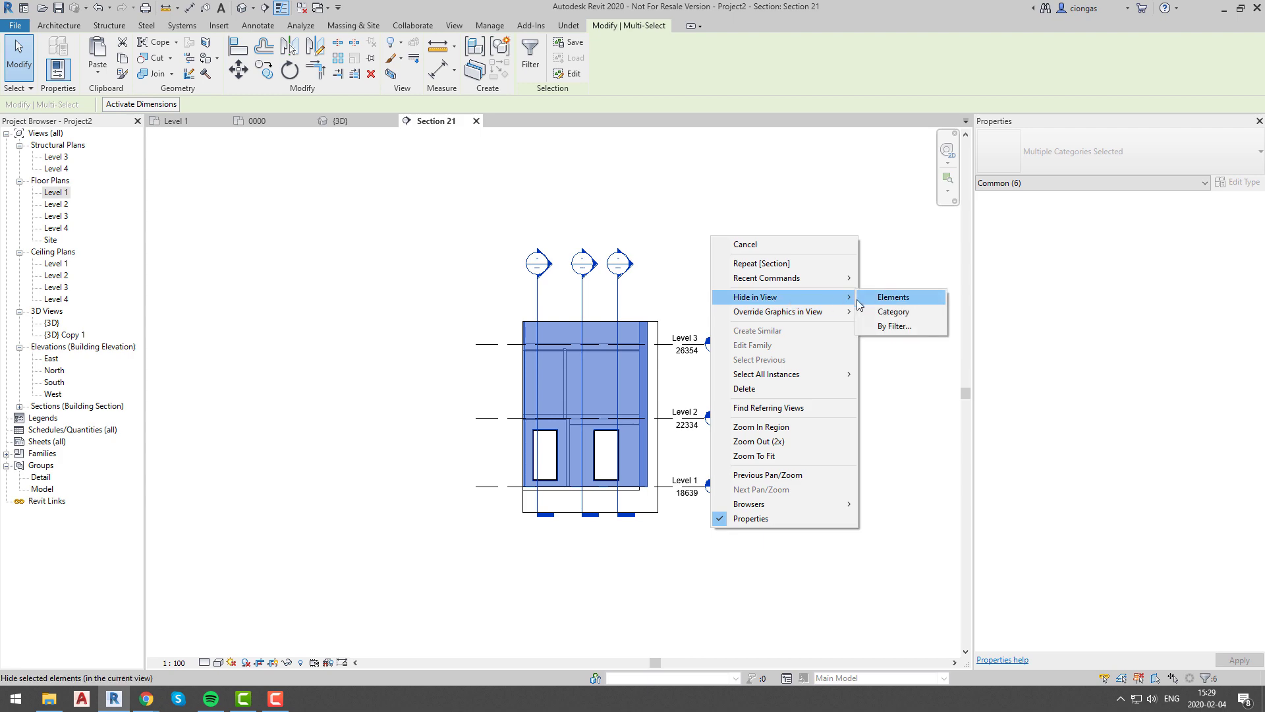
pyautogui.click(864, 299)
# Override the surface transparency of all model categories in the section view's visibility/graphics settings.
pyautogui.press('g')
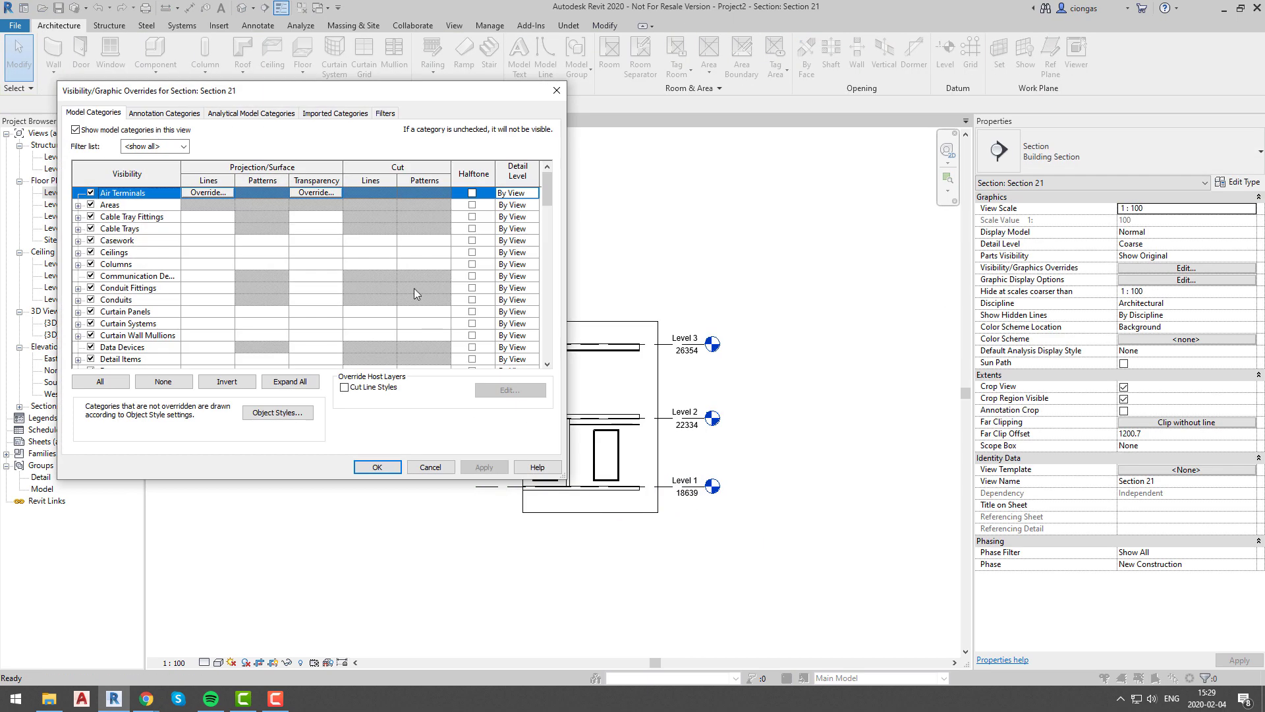
pyautogui.scroll(-20, 322, 296)
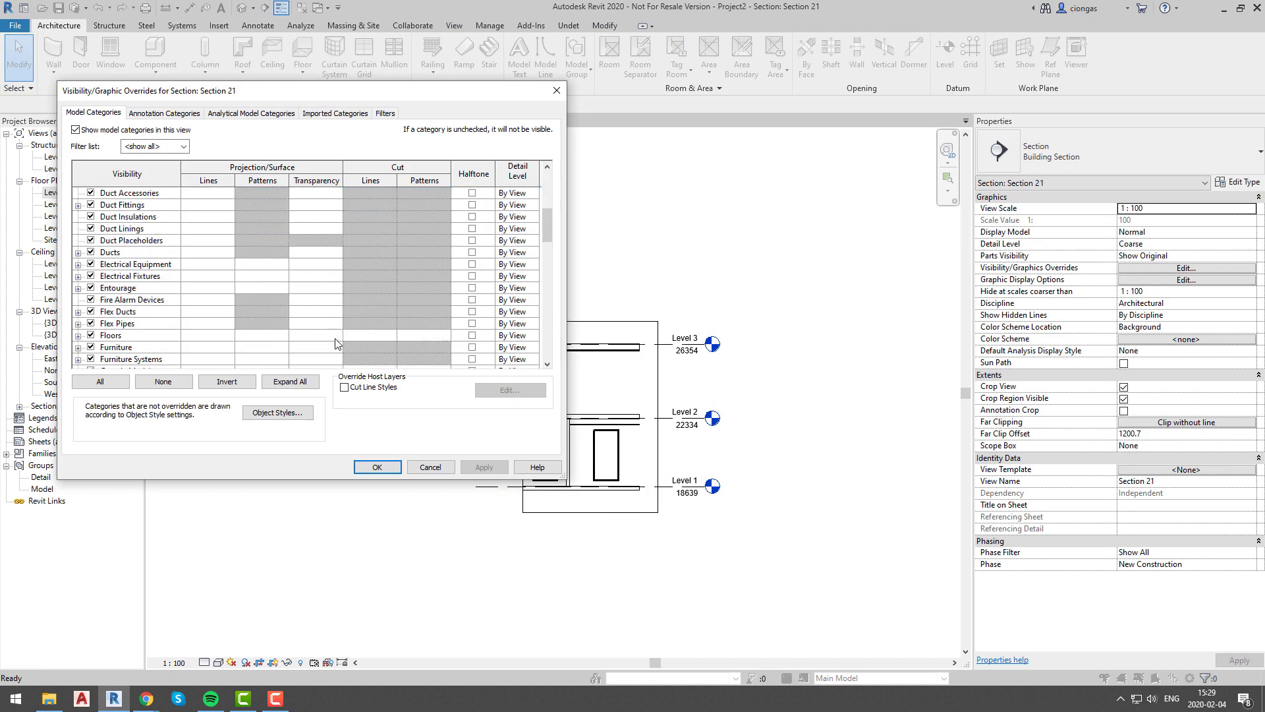
pyautogui.hotkey('ctrl', 'a')
pyautogui.click(315, 358)
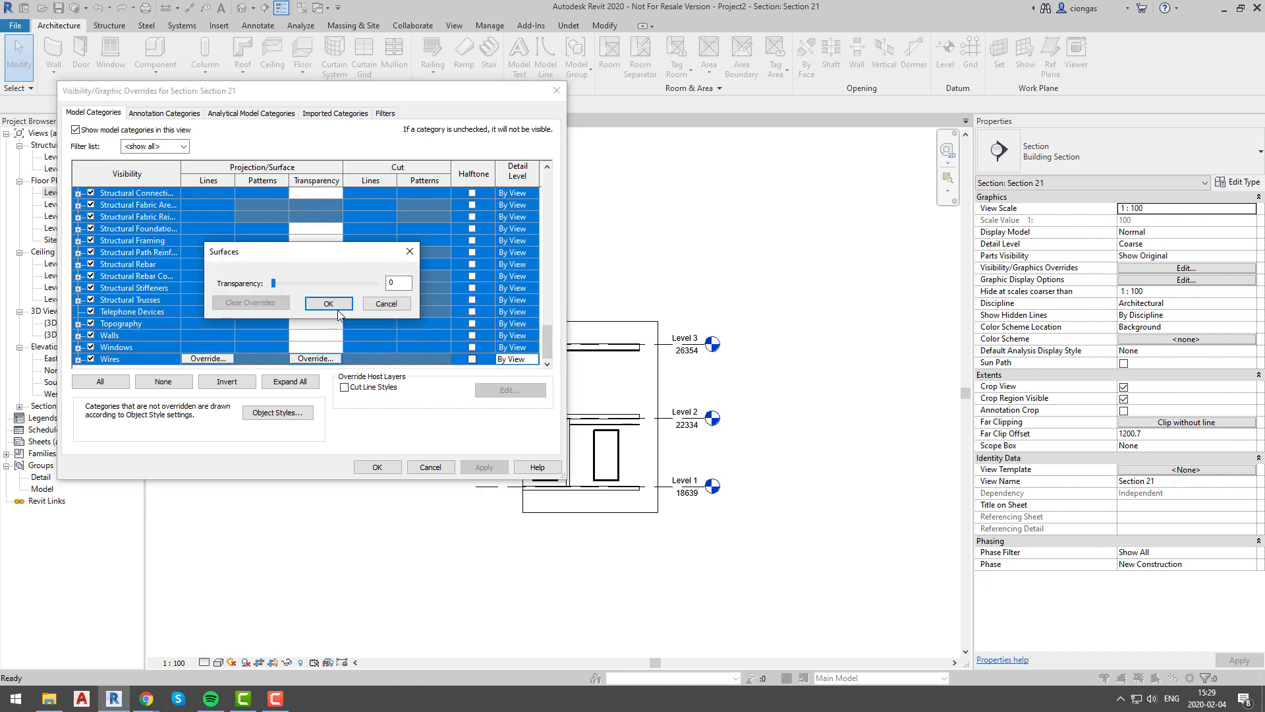
pyautogui.click(328, 303)
pyautogui.click(377, 466)
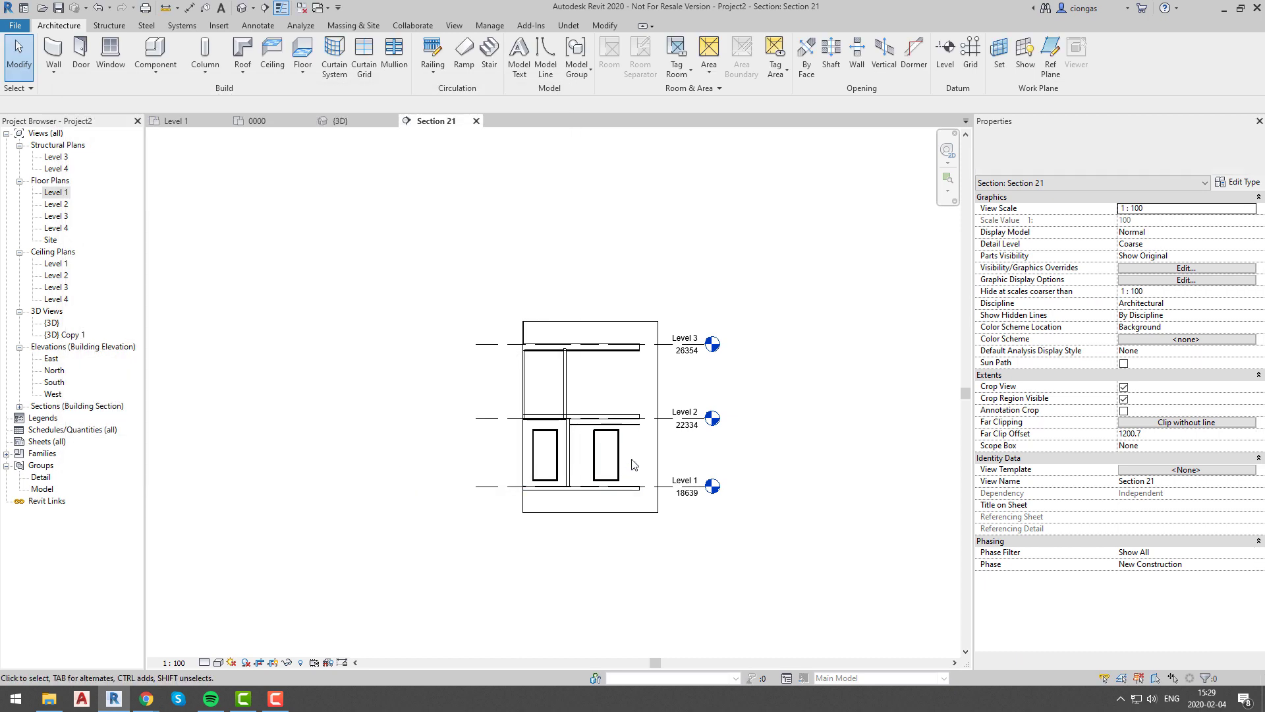
# Add an Undet point cloud slice at 10 mm resolution over a defined area covering the Level 1 wall with its two windows.
pyautogui.moveTo(640, 447); pyautogui.dragTo(613, 422, button='middle')
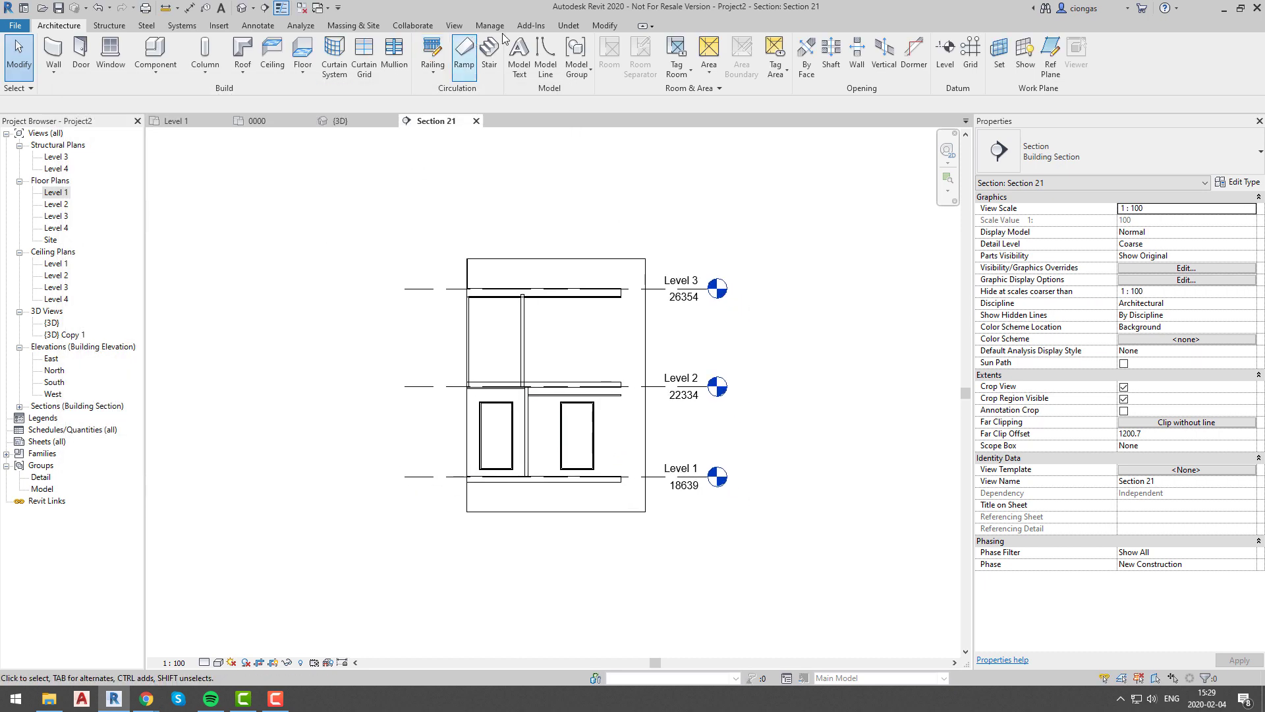
pyautogui.click(568, 26)
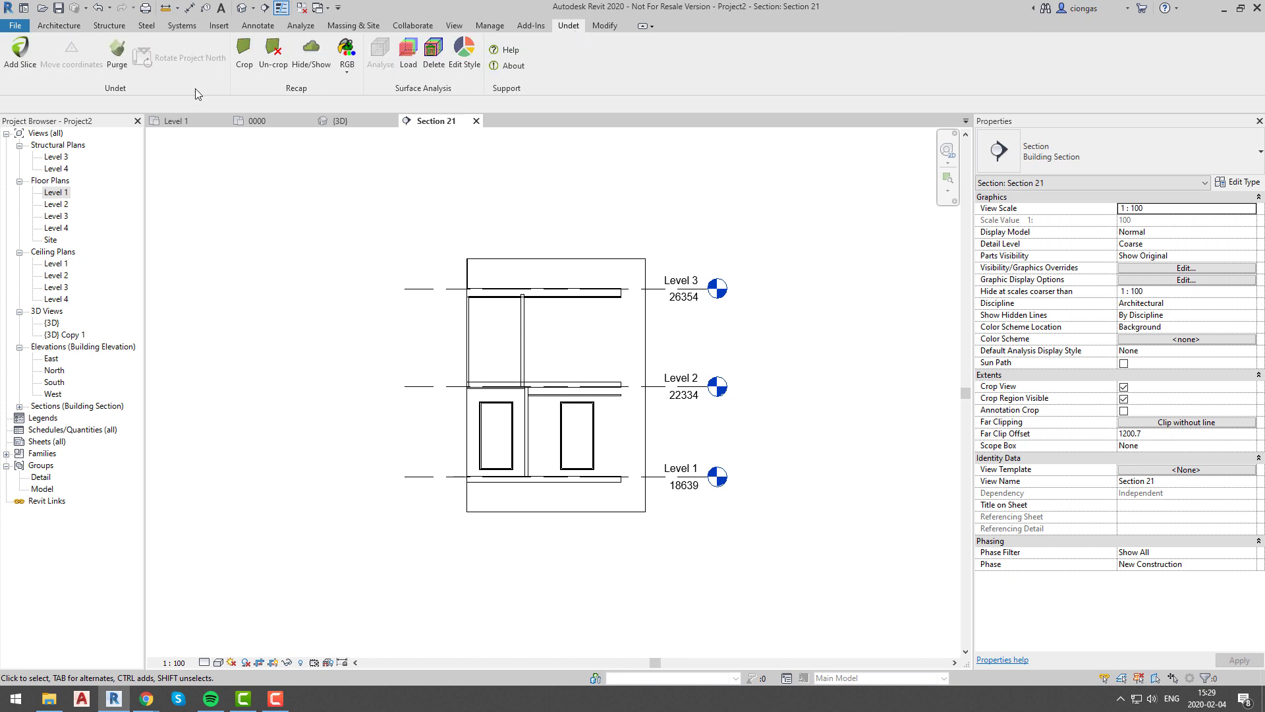
pyautogui.click(20, 45)
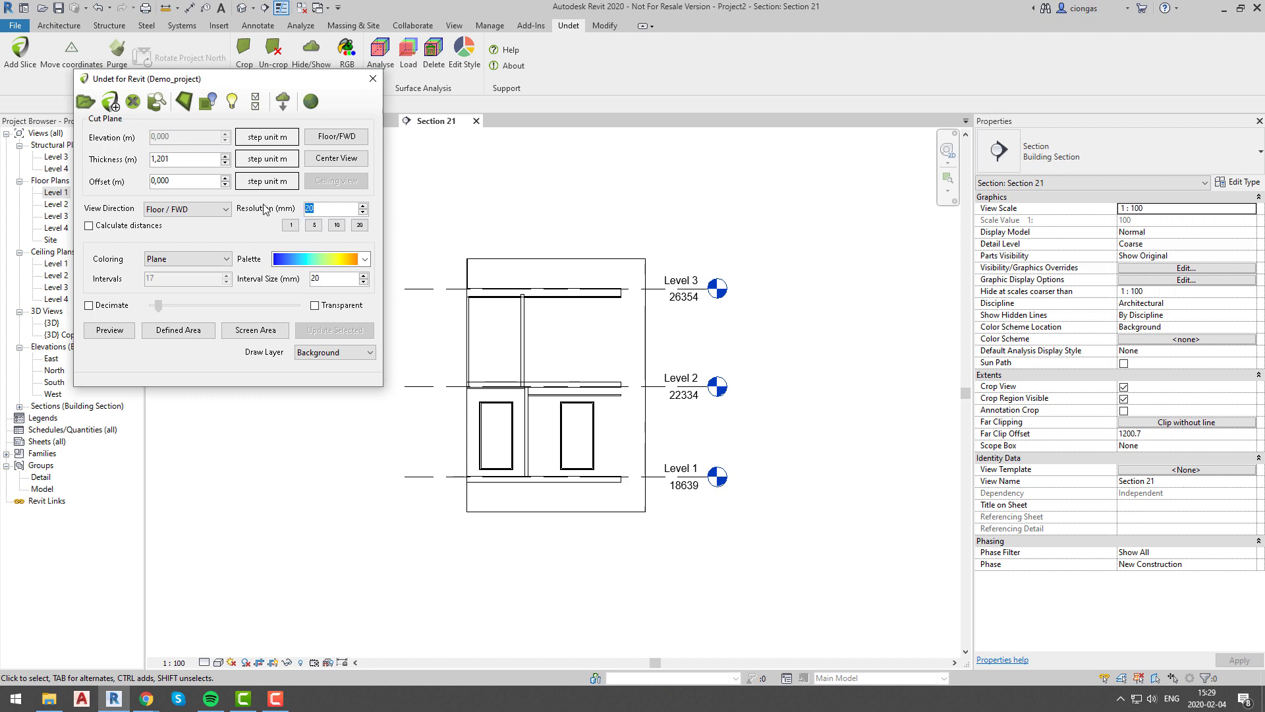
pyautogui.click(178, 330)
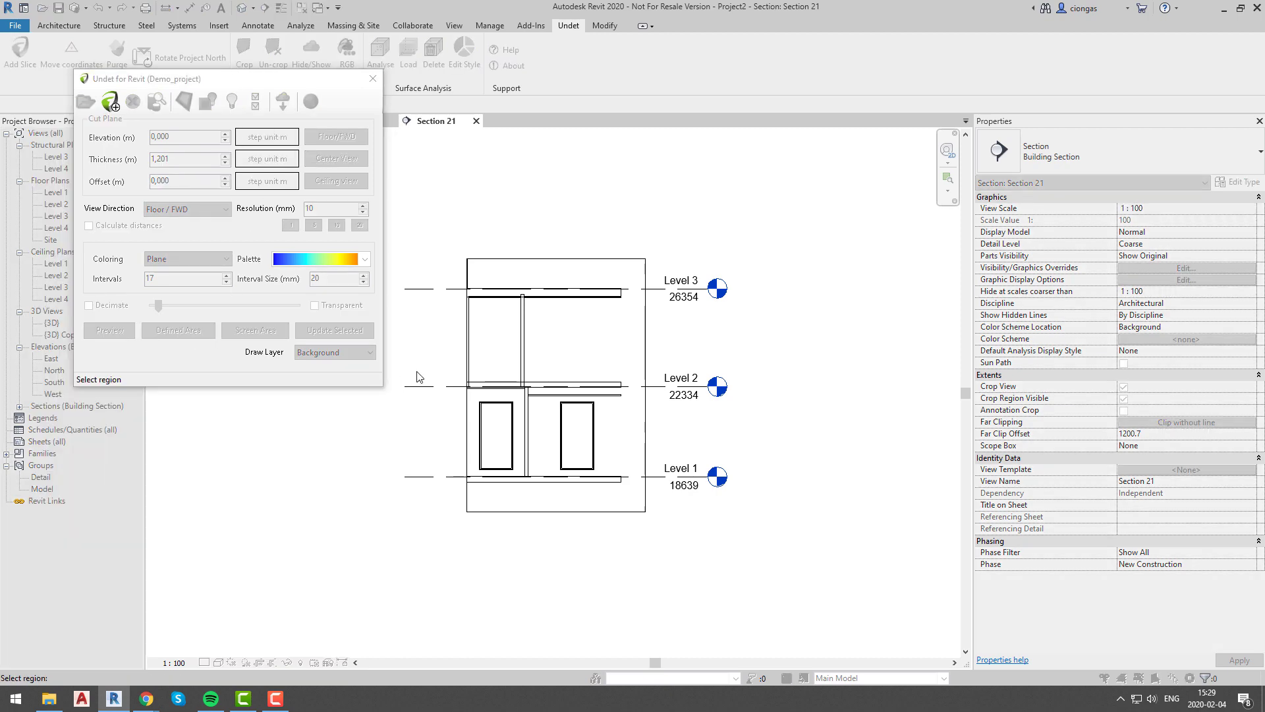
pyautogui.click(636, 504)
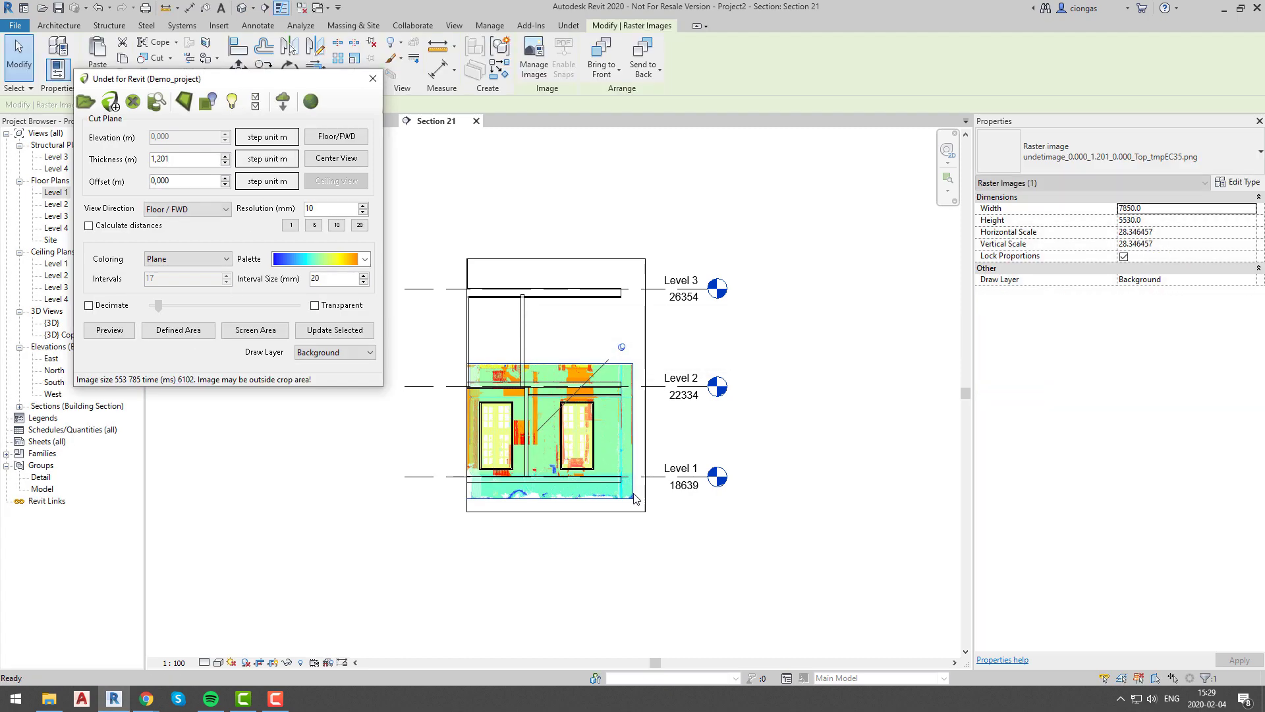
# Check the two Level 1 windows against the scanned window openings in the slice.
pyautogui.scroll(5, 663, 383)
pyautogui.moveTo(662, 383); pyautogui.dragTo(747, 386, button='middle')
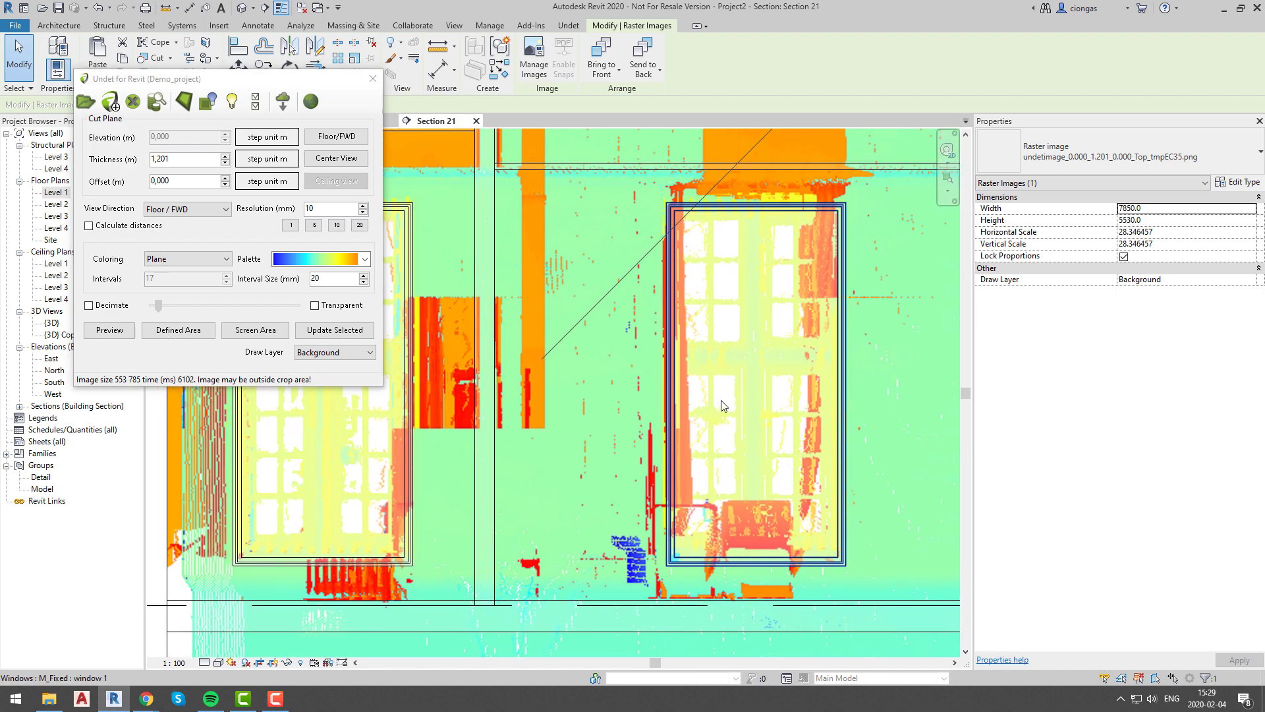
pyautogui.click(723, 402)
pyautogui.scroll(-3, 723, 402)
pyautogui.keyDown('ctrl'); pyautogui.click(483, 418); pyautogui.keyUp('ctrl')
pyautogui.scroll(4, 772, 354)
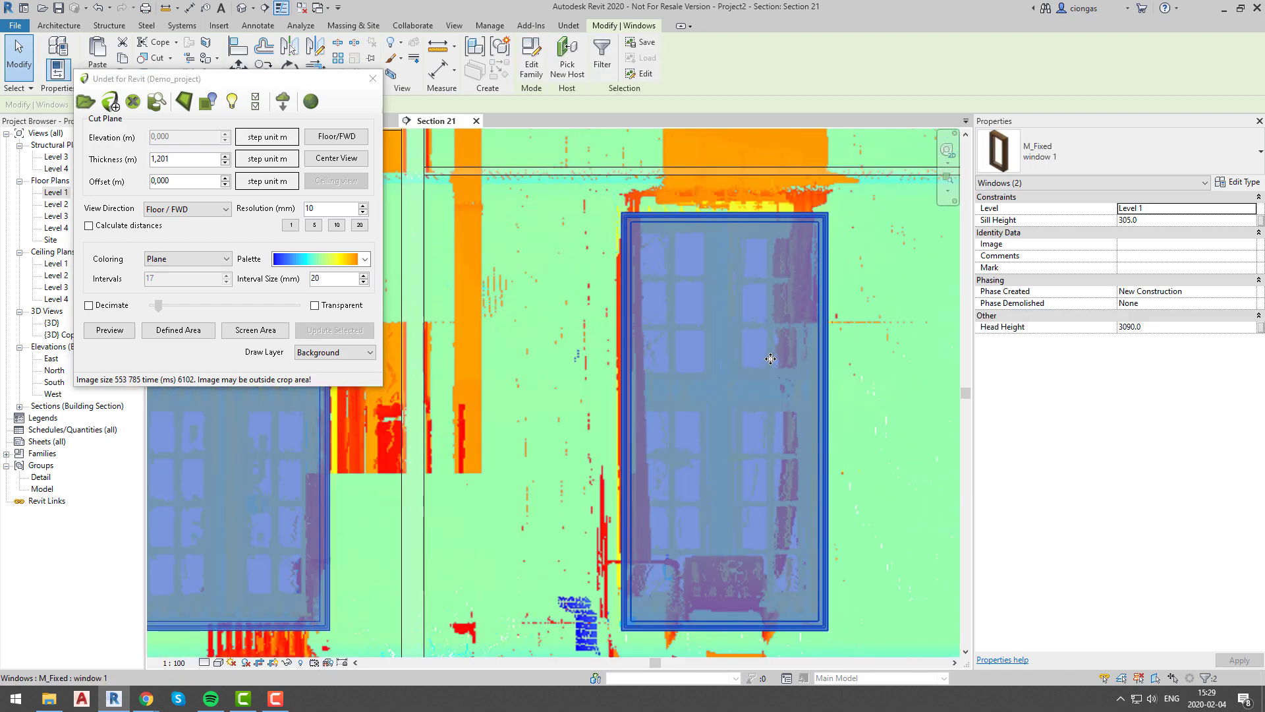
pyautogui.press('Escape')
pyautogui.scroll(-1, 771, 357)
pyautogui.moveTo(771, 356); pyautogui.dragTo(713, 348, button='middle')
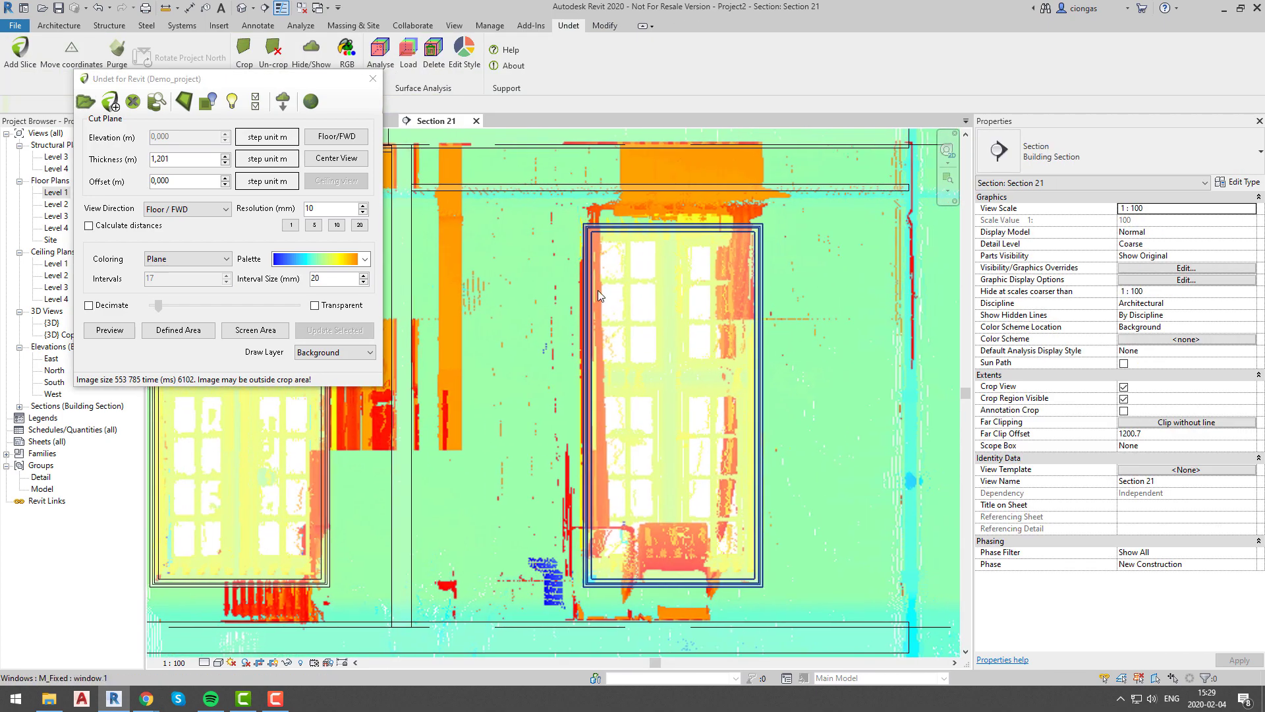
# Add a 3 mm resolution slice with a banded blue-to-orange palette over a defined area around the right-hand window.
pyautogui.click(300, 208)
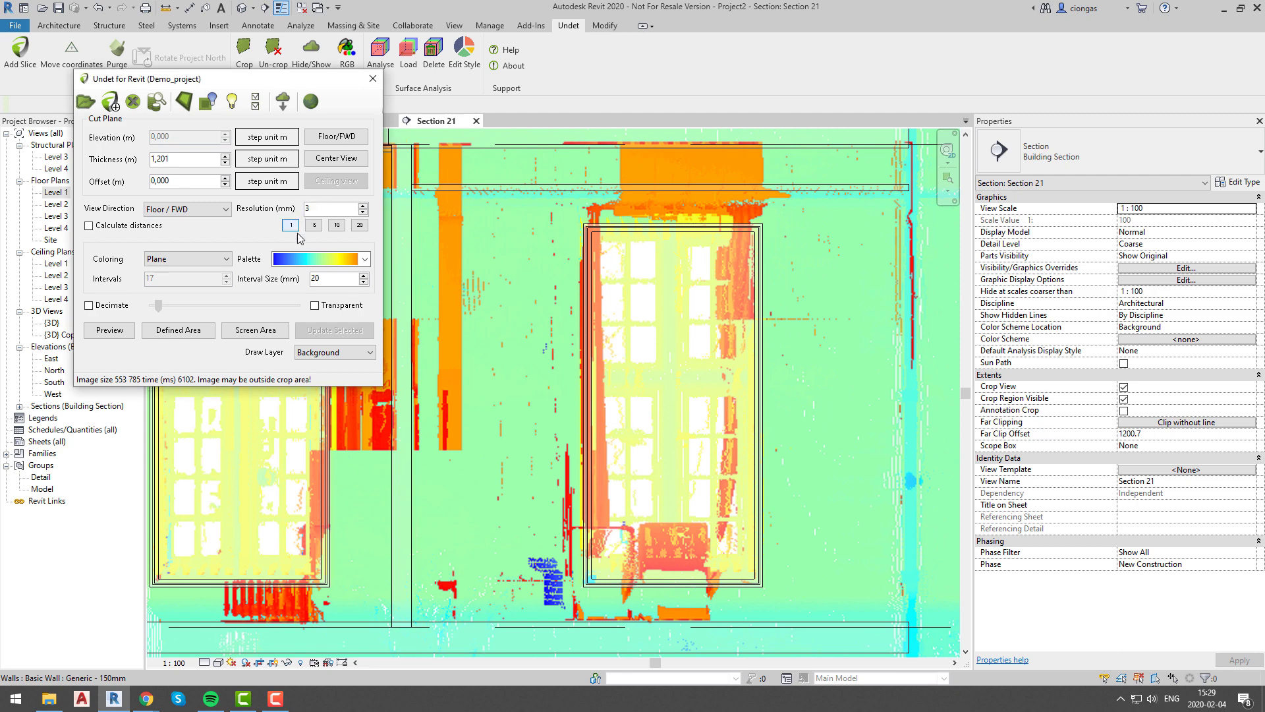
pyautogui.click(316, 259)
pyautogui.click(336, 287)
pyautogui.click(176, 332)
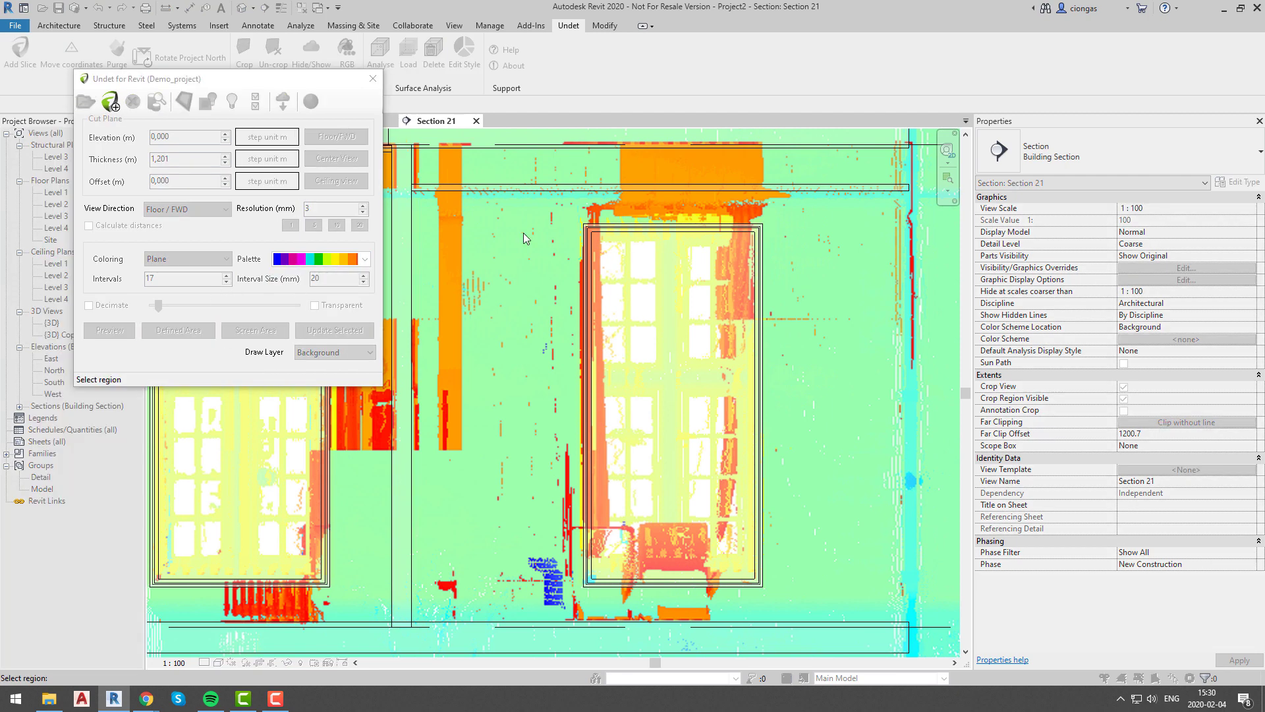
pyautogui.moveTo(765, 494); pyautogui.dragTo(779, 604)
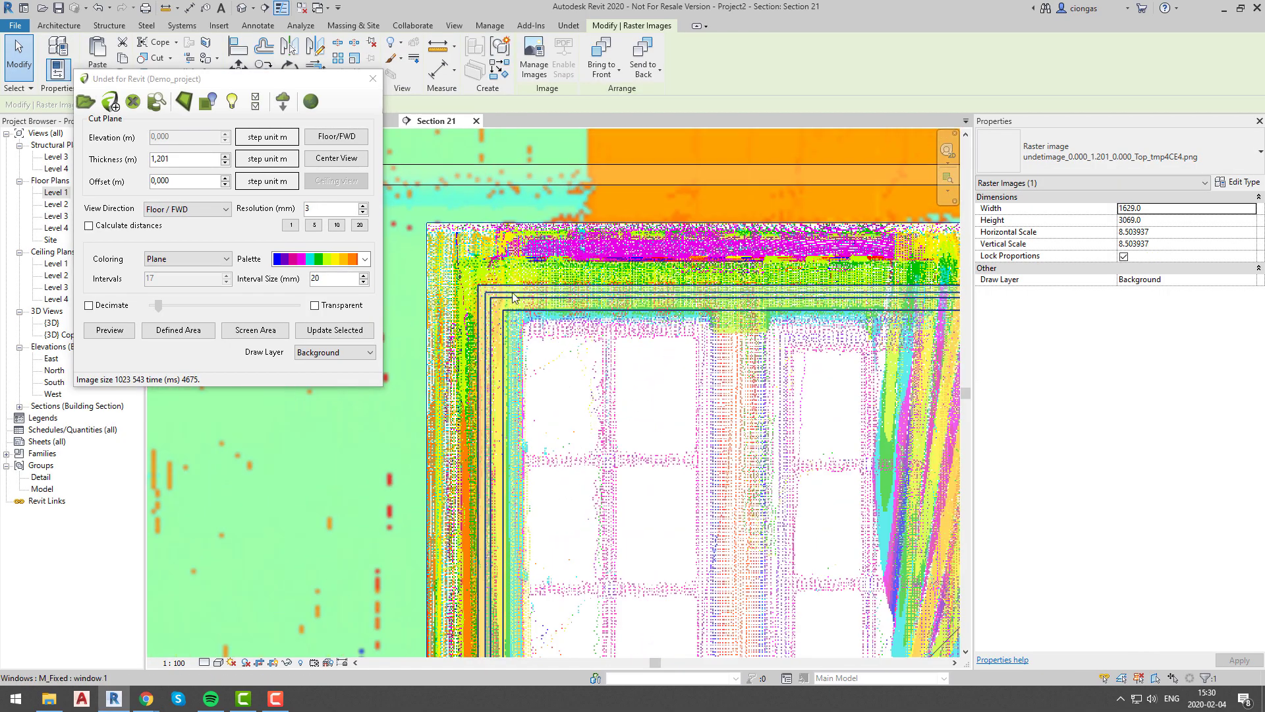
# Update the right-hand window's slice to 1 mm resolution and inspect the window's lower edge.
pyautogui.click(288, 227)
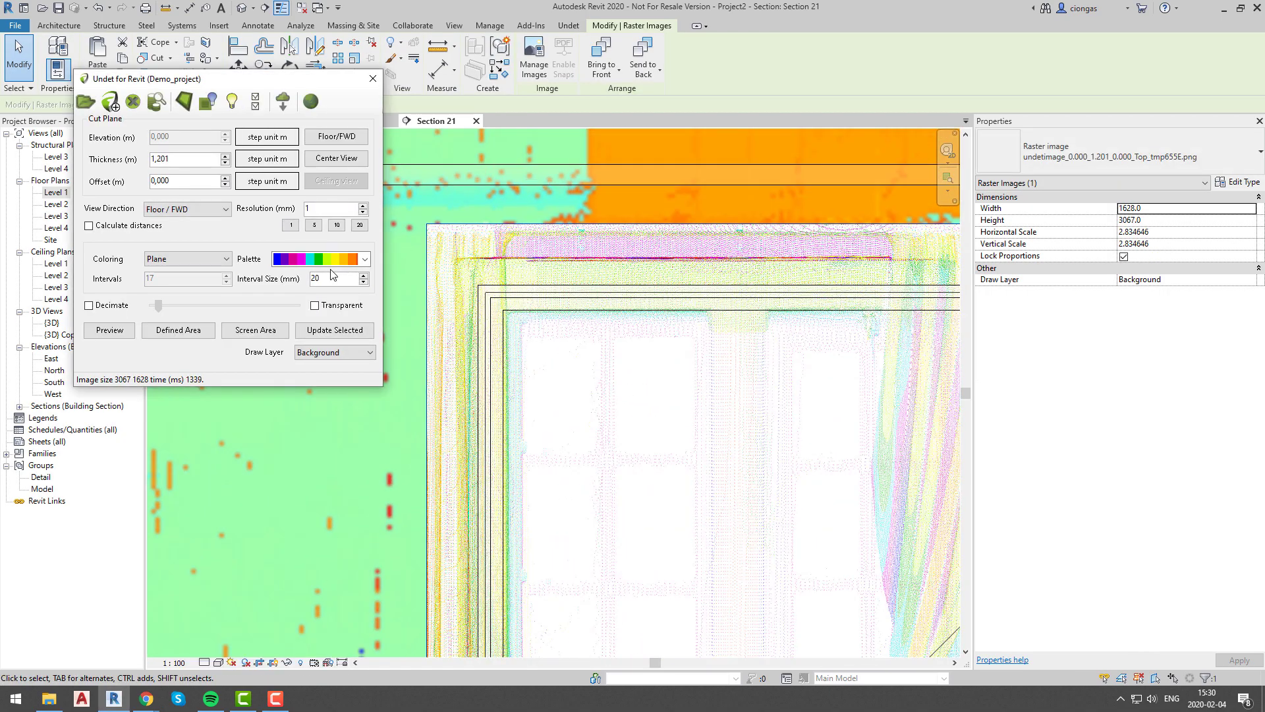
pyautogui.scroll(-4, 472, 301)
pyautogui.moveTo(579, 634); pyautogui.dragTo(570, 486, button='middle')
pyautogui.scroll(3, 571, 485)
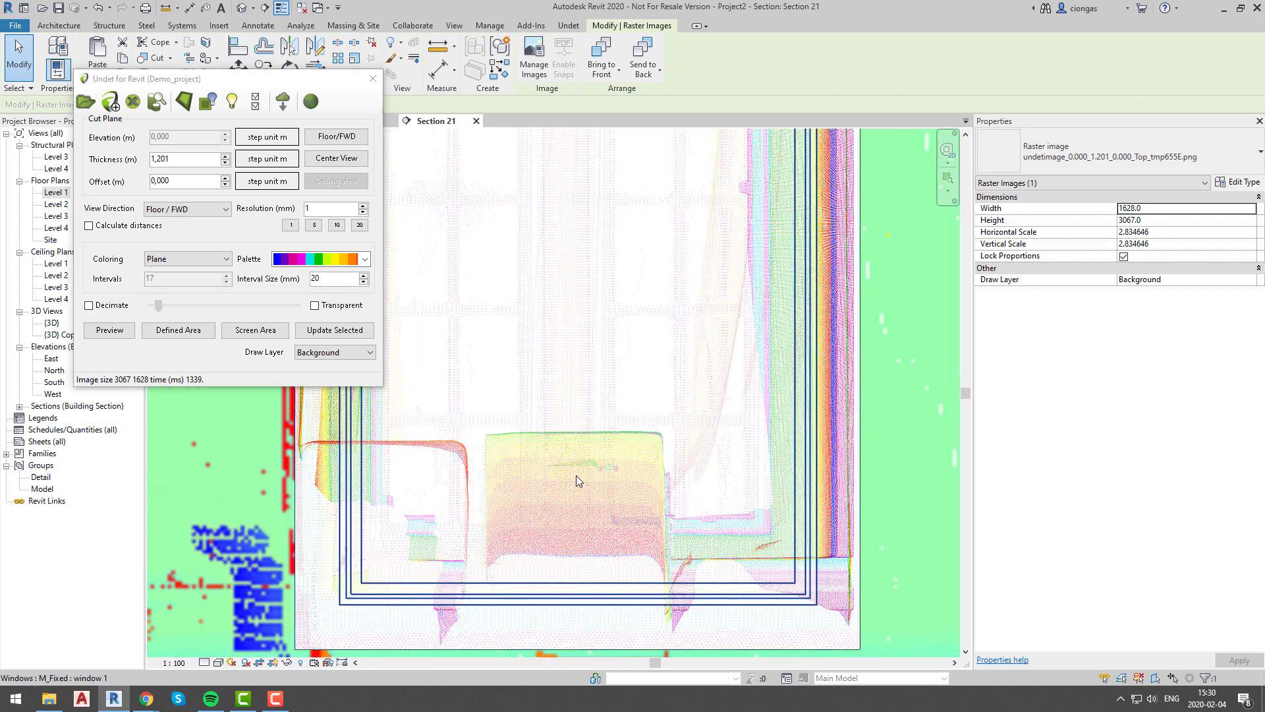
# Nudge the right-hand window vertically to match the scanned frame, giving a sill height of 315 mm.
pyautogui.scroll(-1, 576, 476)
pyautogui.moveTo(527, 277); pyautogui.dragTo(588, 467, button='middle')
pyautogui.moveTo(561, 224); pyautogui.dragTo(572, 537, button='middle')
pyautogui.scroll(3, 525, 355)
pyautogui.click(521, 360)
pyautogui.press('Up')
pyautogui.press('Up')
pyautogui.press('Up')
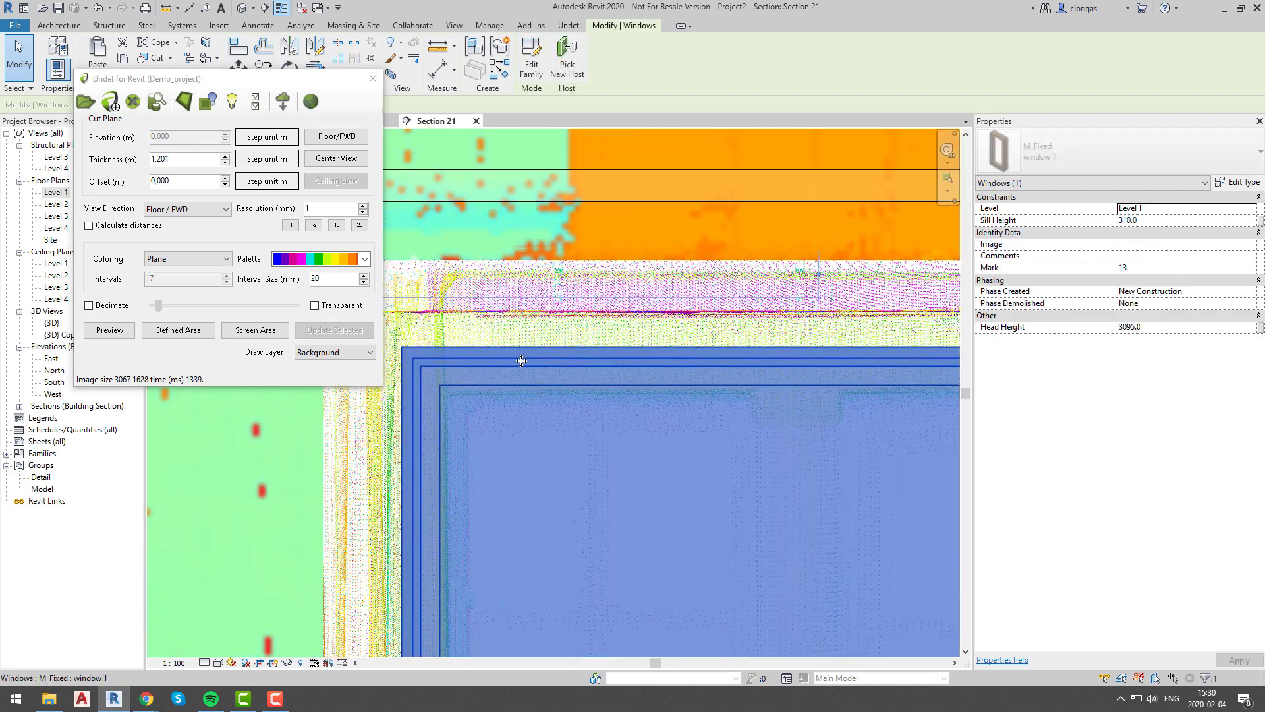
pyautogui.press('Down')
pyautogui.press('Down')
pyautogui.scroll(-2, 522, 360)
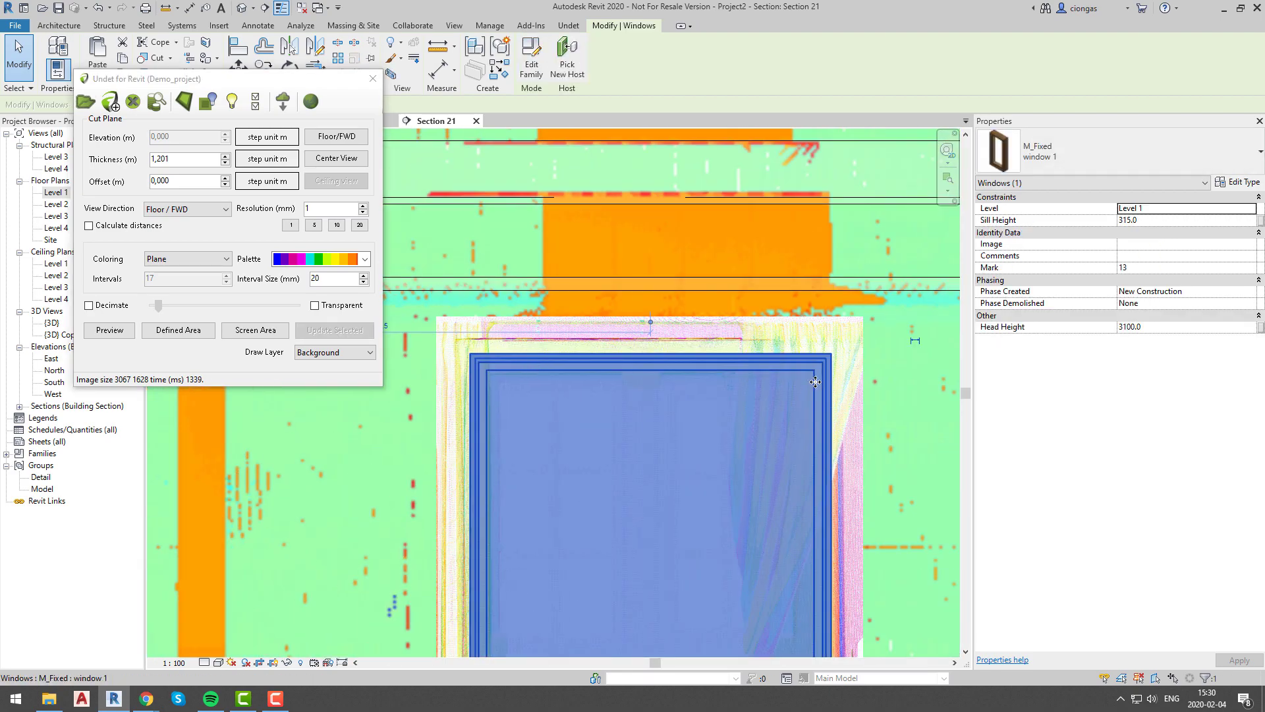
pyautogui.scroll(2, 815, 382)
pyautogui.click(255, 101)
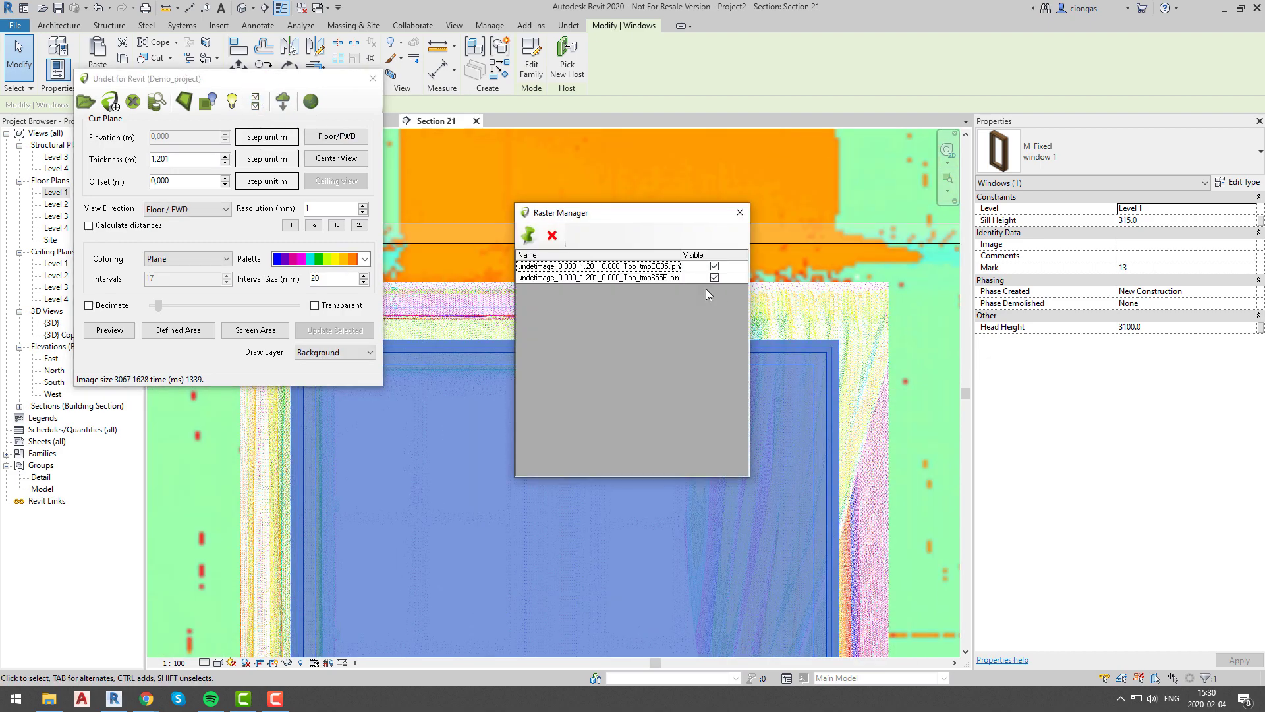
pyautogui.click(740, 213)
# Turn off the Basement, First floor, Ground floor and Second floor scan groups in Data Classes, leaving only External active.
pyautogui.click(183, 105)
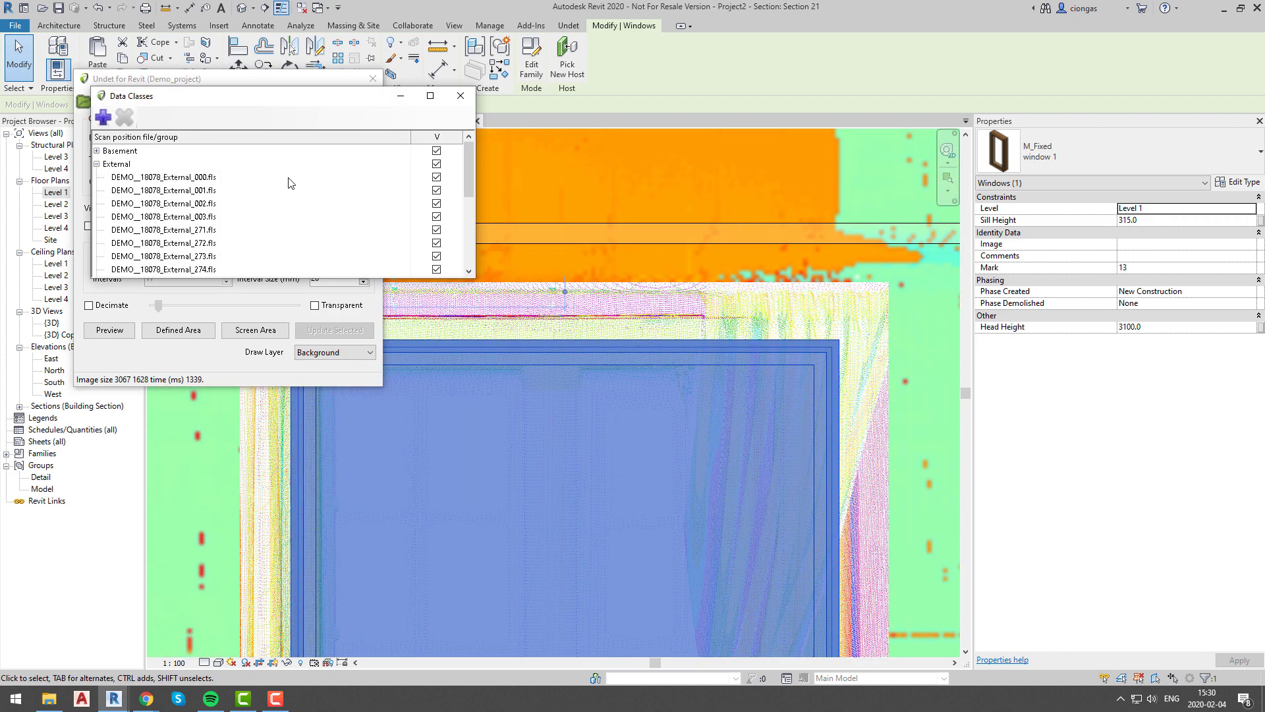
pyautogui.click(97, 164)
pyautogui.click(443, 152)
pyautogui.click(443, 177)
pyautogui.click(443, 191)
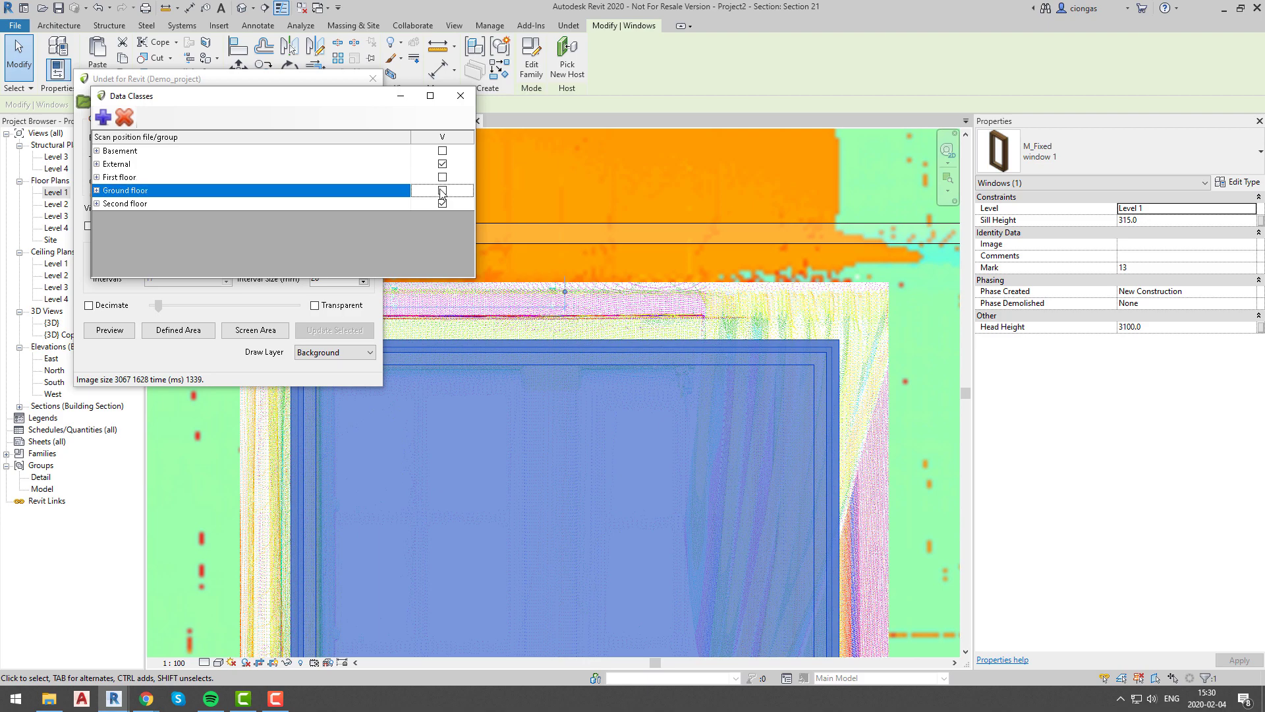
pyautogui.click(443, 203)
pyautogui.click(460, 96)
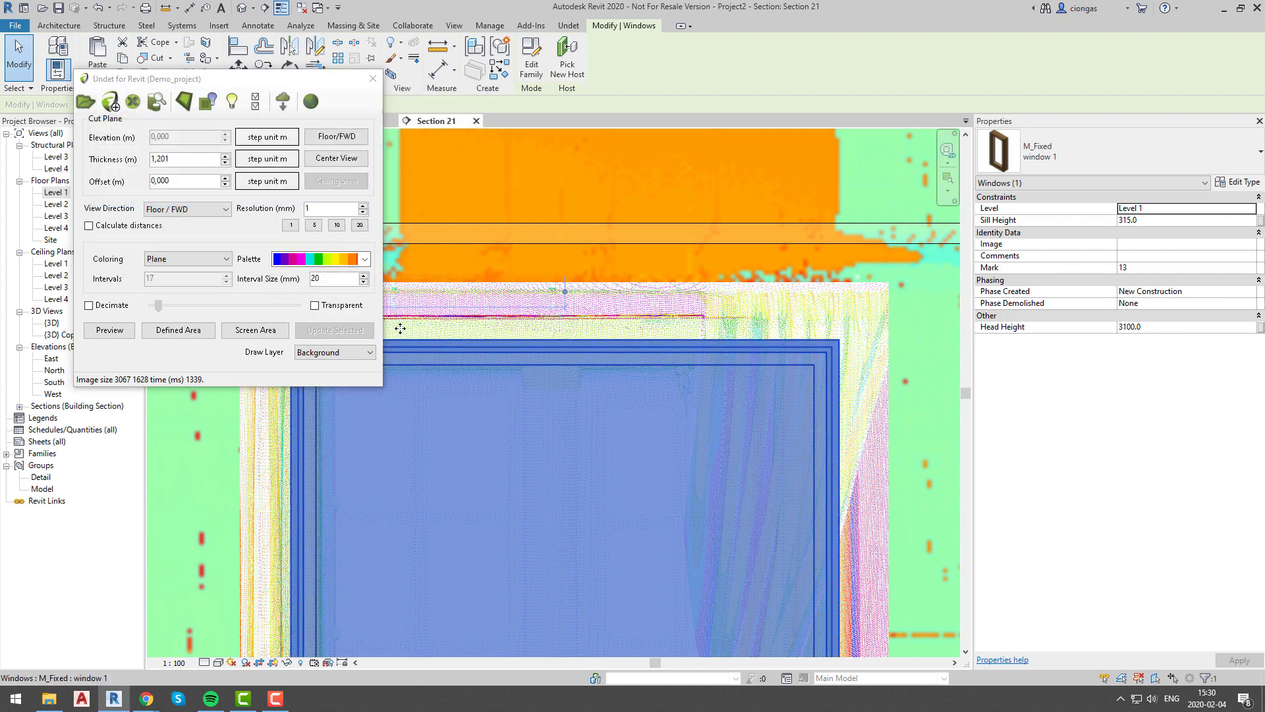
# Select the right-hand window's slice and update it from the external scans with the banded red-to-cyan palette.
pyautogui.moveTo(522, 382); pyautogui.dragTo(531, 252, button='middle')
pyautogui.scroll(-2, 683, 285)
pyautogui.press('Escape')
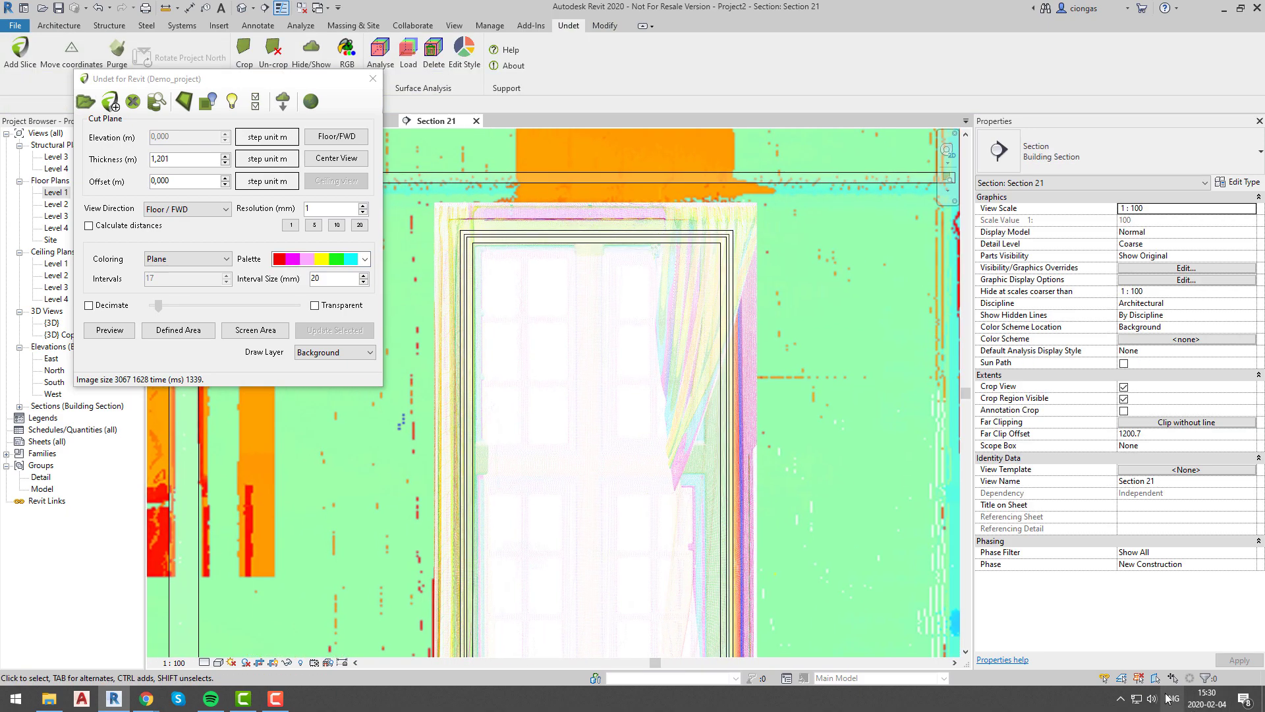
pyautogui.click(634, 264)
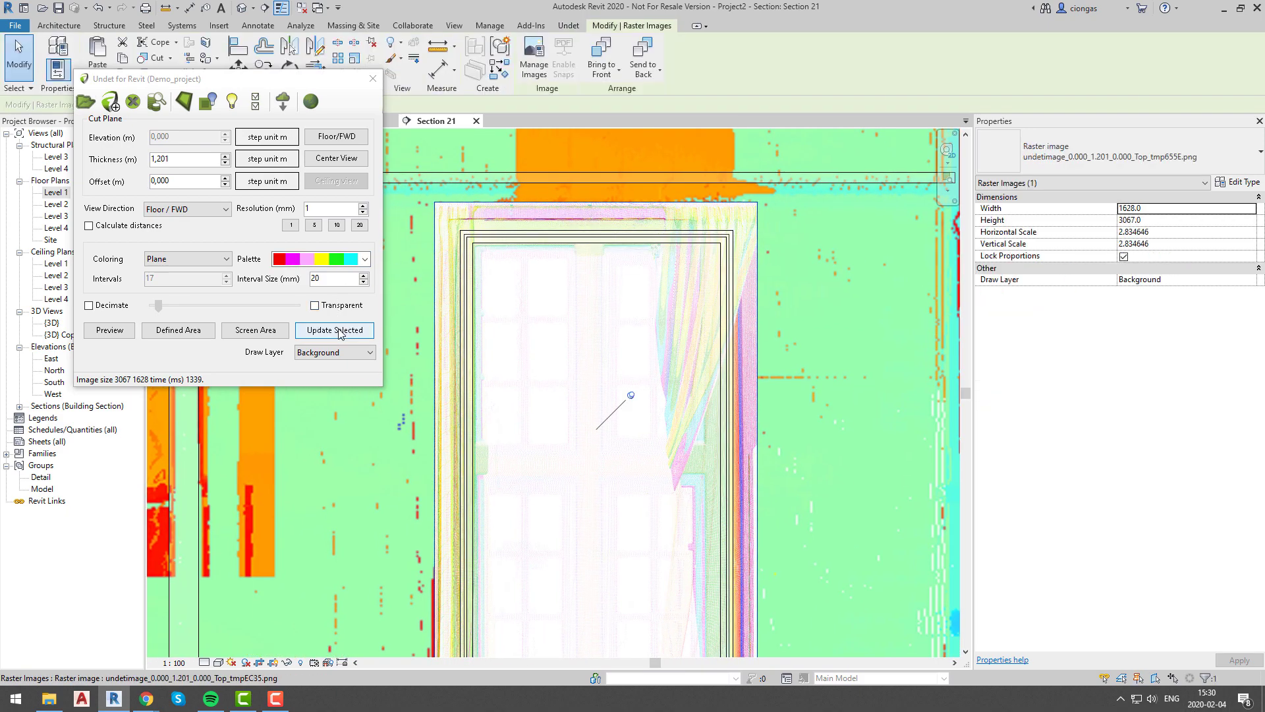
pyautogui.click(340, 333)
pyautogui.scroll(4, 475, 269)
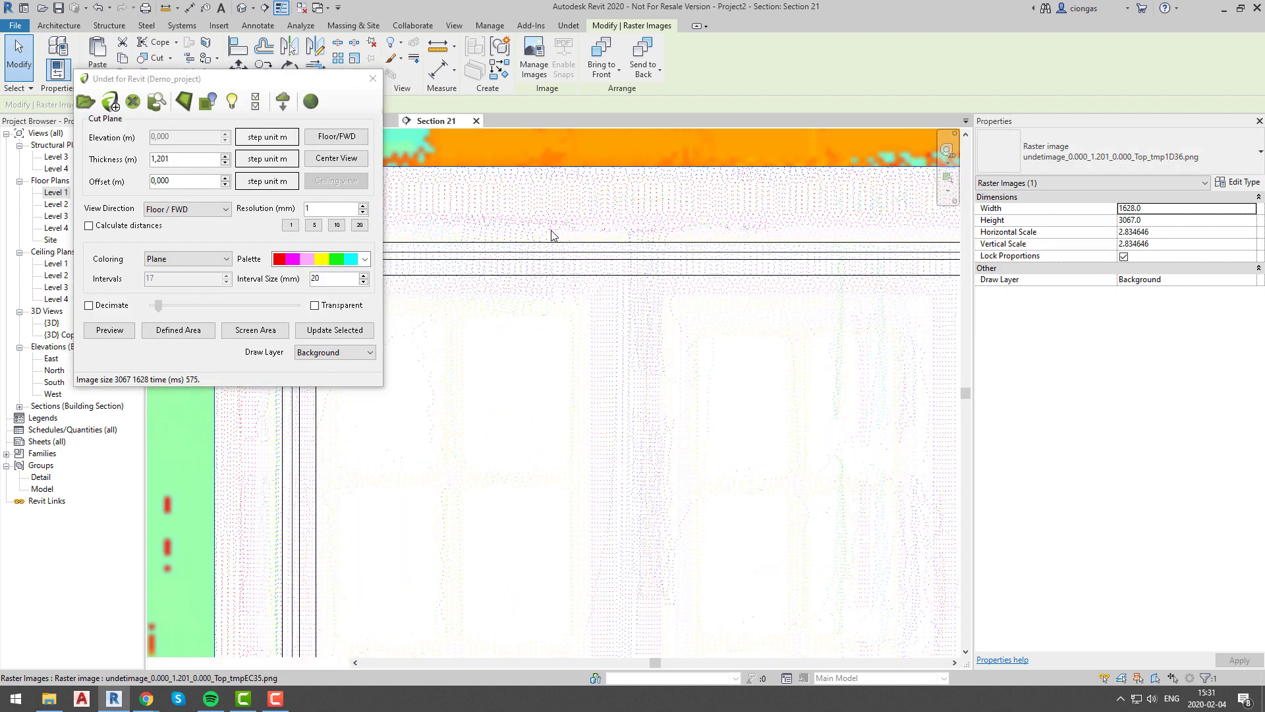
# Switch the window slice to the banded cyan-to-purple palette, set its resolution to 5 mm and update it.
pyautogui.click(366, 262)
pyautogui.click(343, 287)
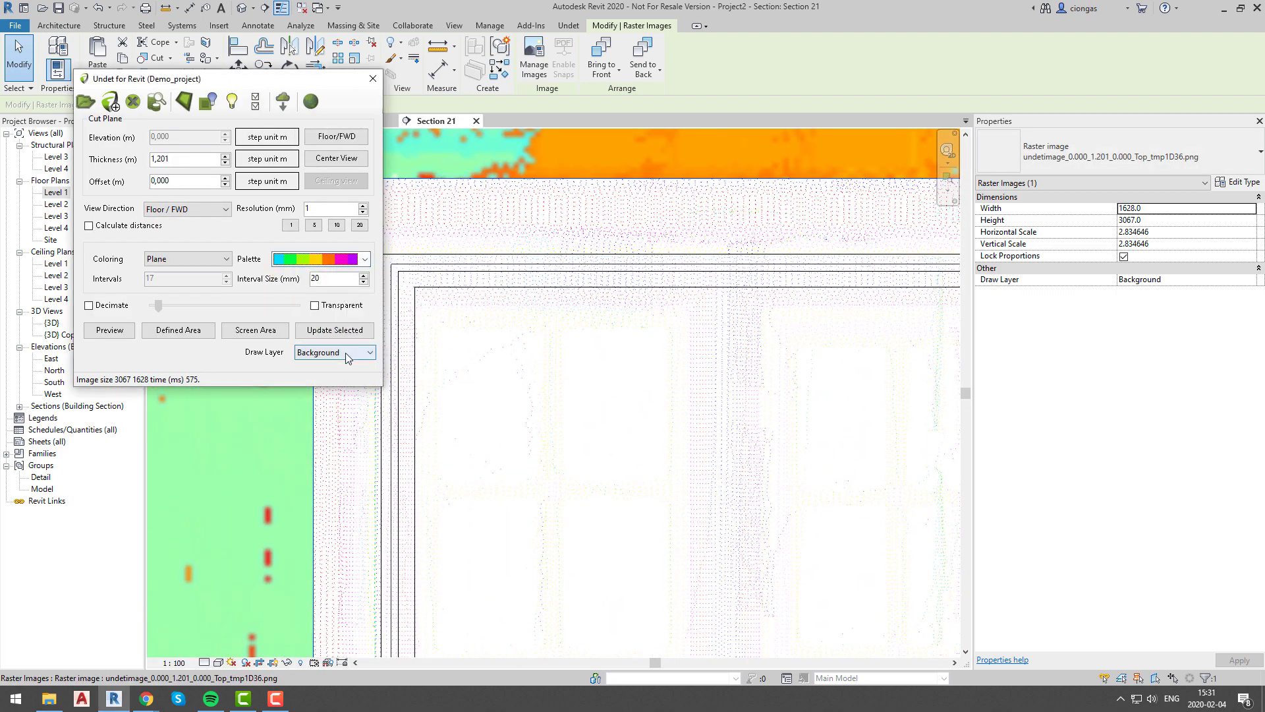
pyautogui.click(349, 333)
pyautogui.click(315, 225)
pyautogui.click(331, 326)
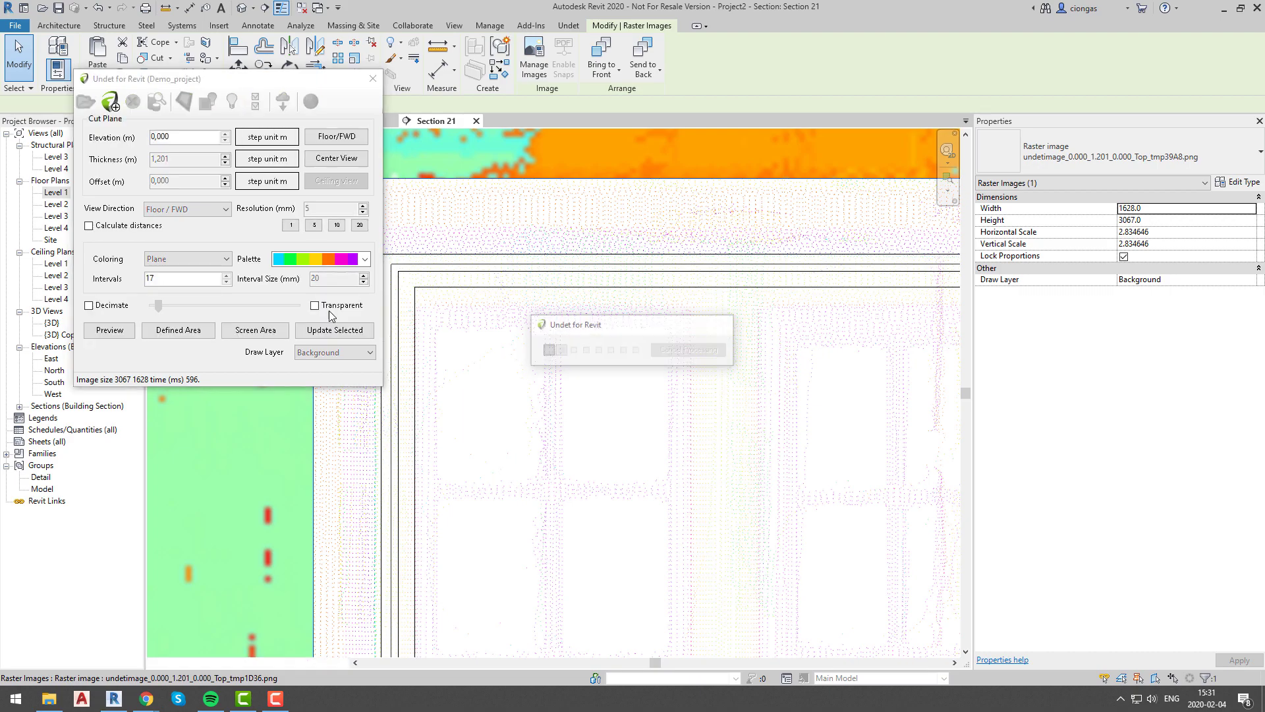
pyautogui.scroll(-3, 455, 313)
pyautogui.moveTo(522, 468); pyautogui.dragTo(519, 282, button='middle')
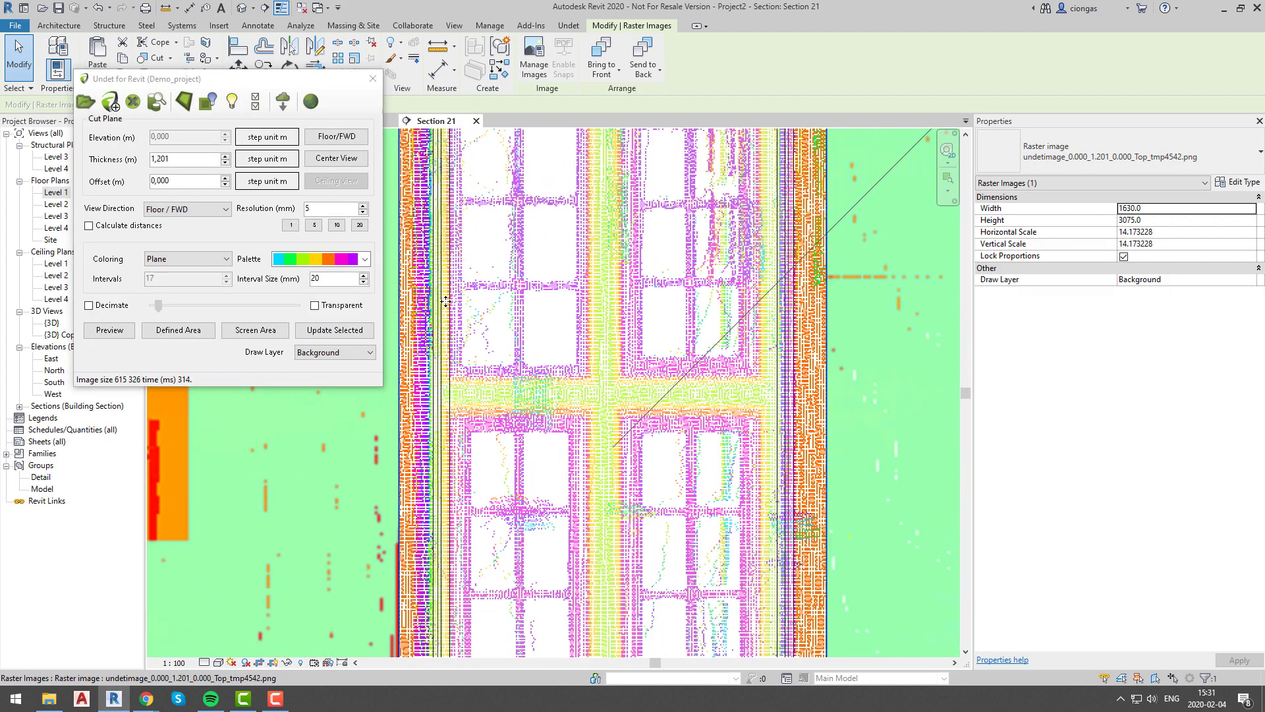
# Compare the right-hand window with the detailed slice and nudge it up to a sill height of 320 mm.
pyautogui.press('Escape')
pyautogui.click(446, 324)
pyautogui.scroll(1, 446, 326)
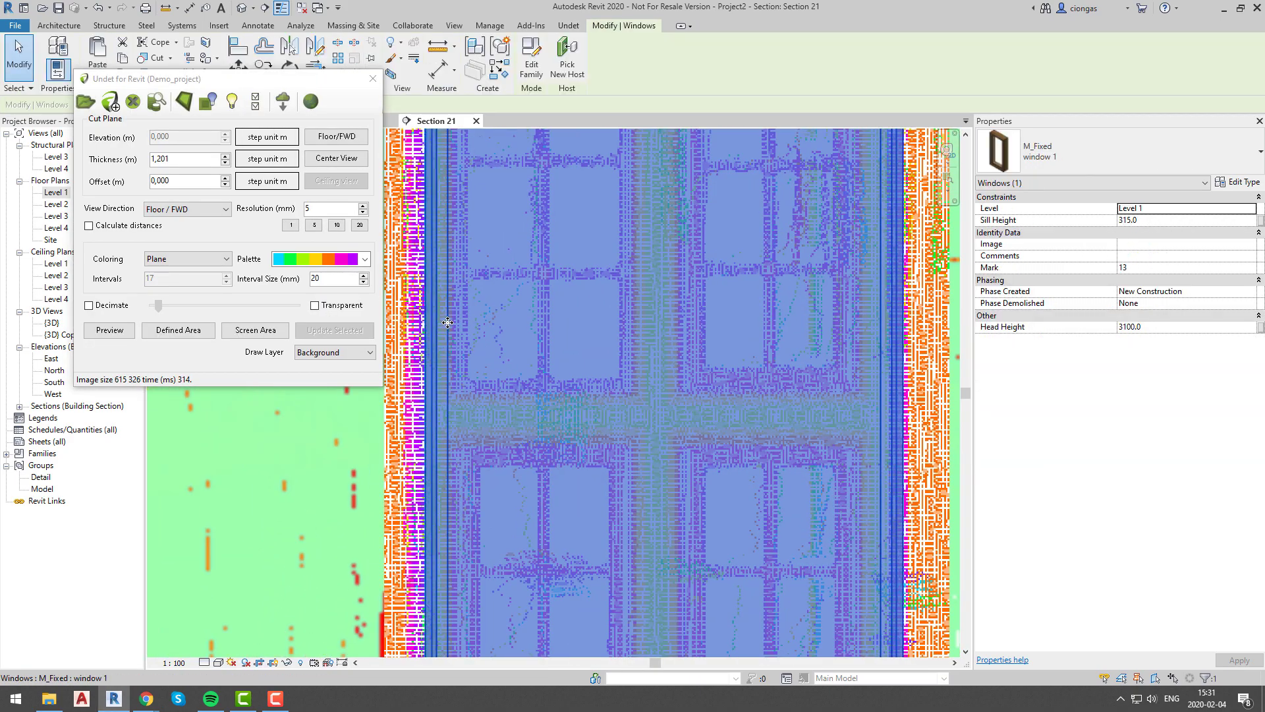
pyautogui.scroll(-3, 470, 316)
pyautogui.scroll(3, 532, 203)
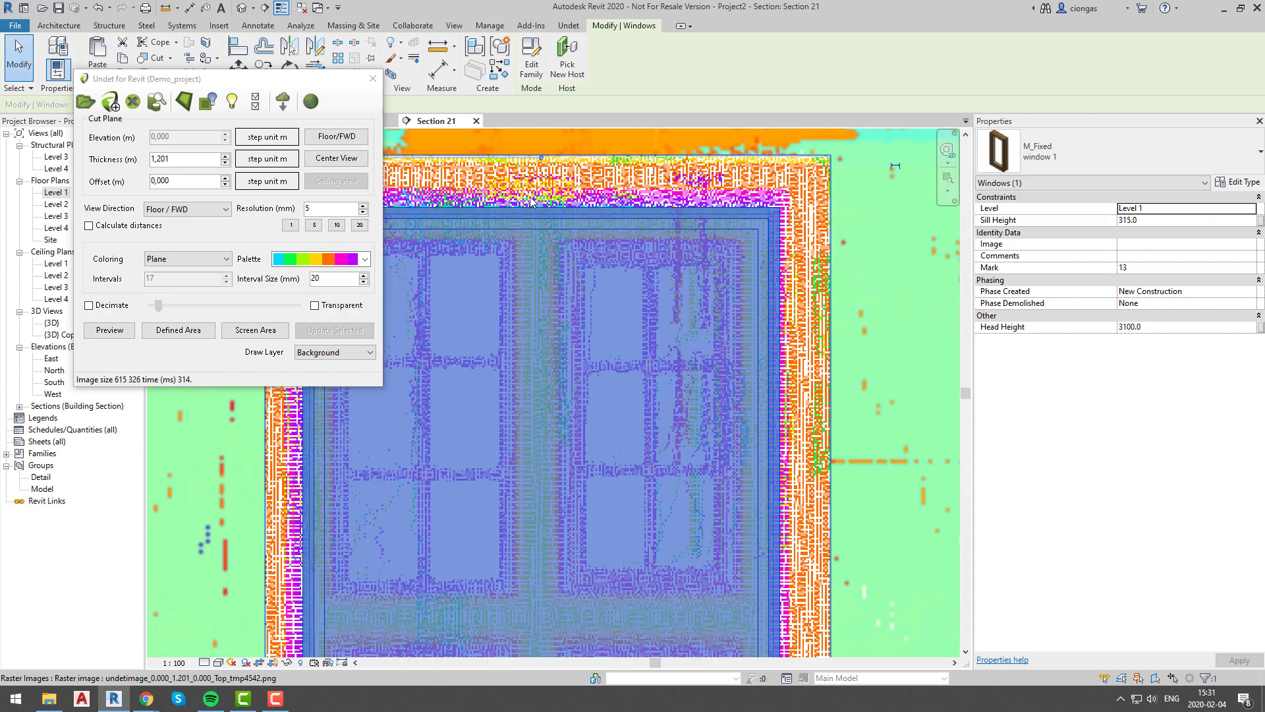
pyautogui.scroll(2, 527, 201)
pyautogui.scroll(-3, 571, 291)
pyautogui.moveTo(571, 581); pyautogui.dragTo(597, 205, button='middle')
pyautogui.moveTo(588, 550); pyautogui.dragTo(597, 518, button='middle')
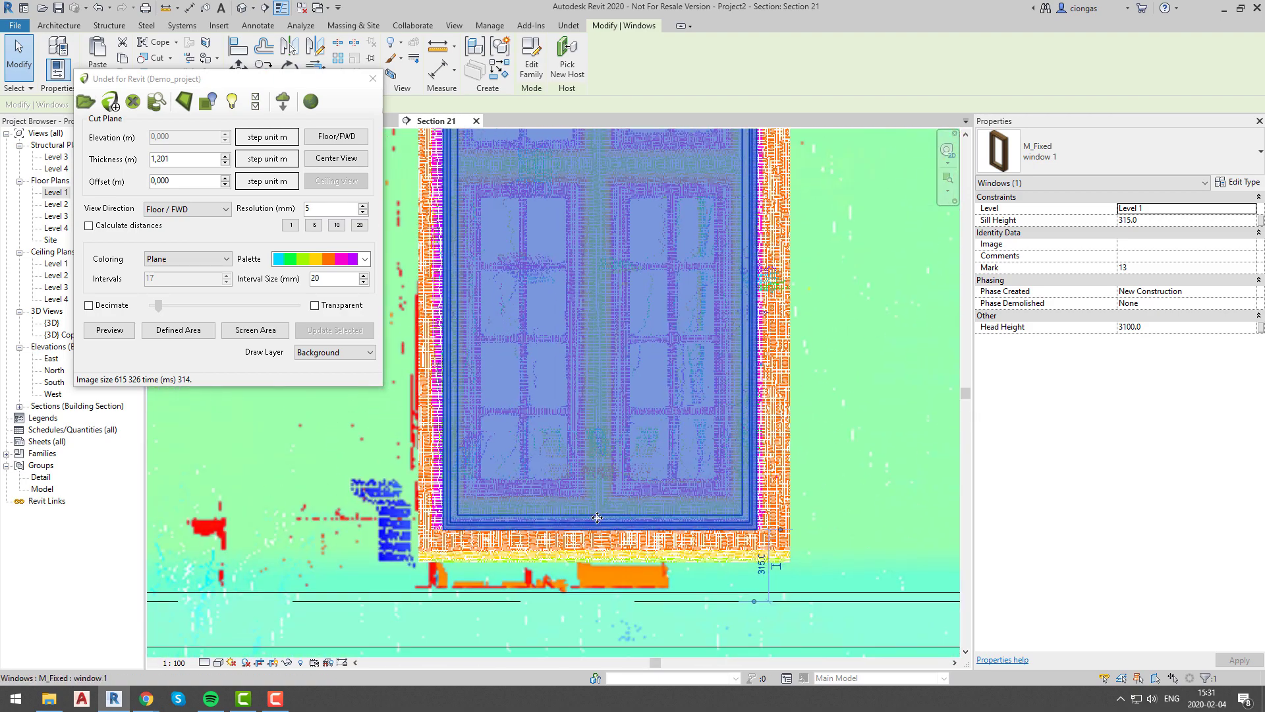
pyautogui.scroll(3, 597, 518)
pyautogui.scroll(-3, 597, 515)
pyautogui.moveTo(593, 264); pyautogui.dragTo(580, 587, button='middle')
pyautogui.scroll(3, 582, 250)
pyautogui.press('Up')
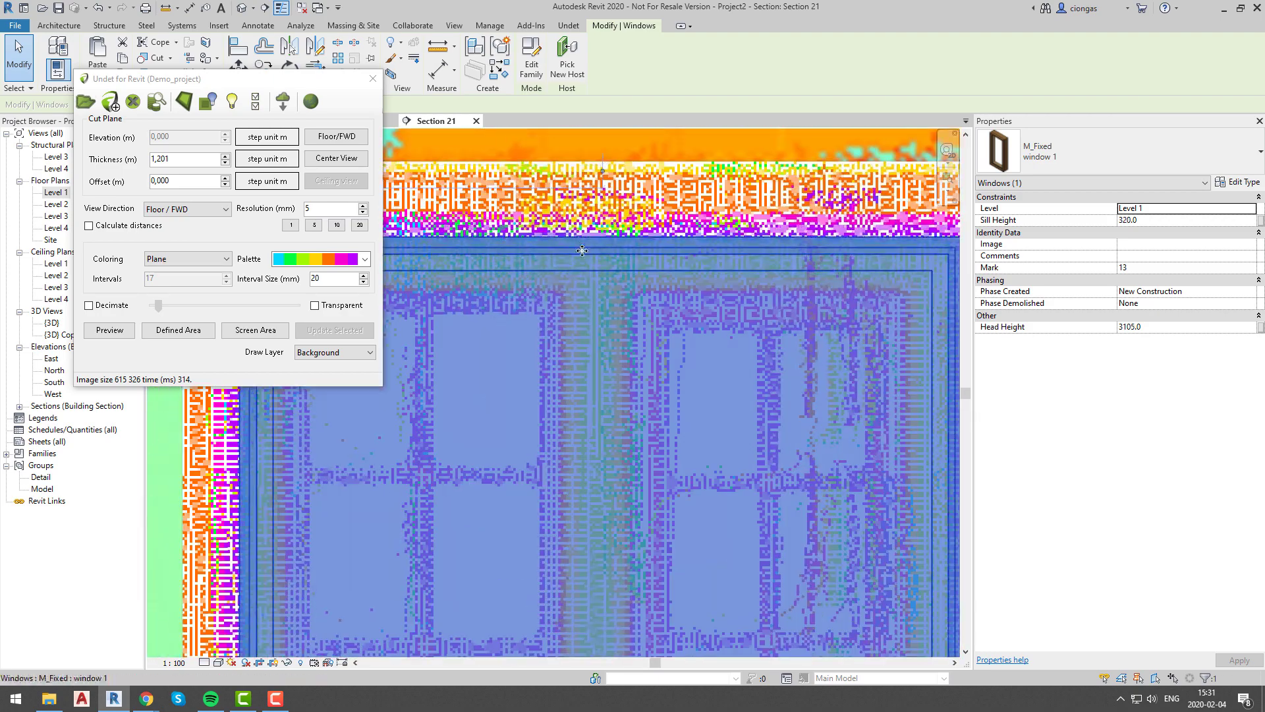
pyautogui.scroll(-3, 582, 250)
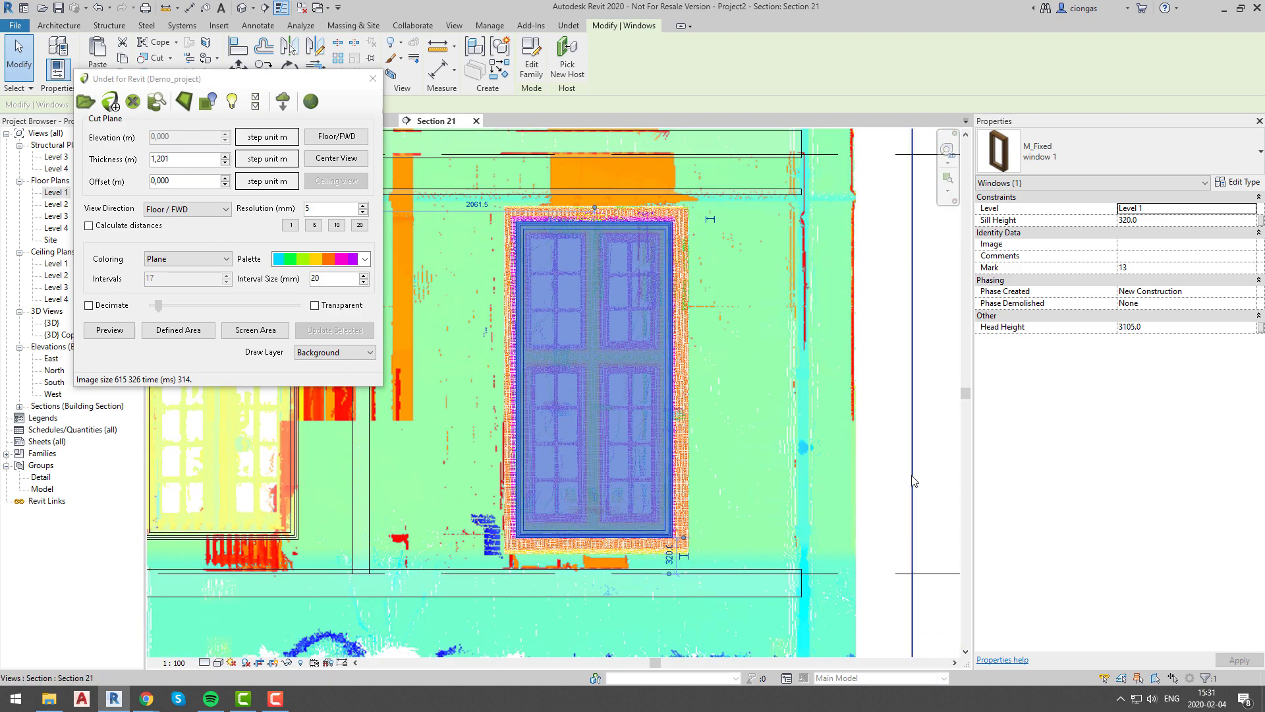
# Close the slice settings and inspect the building with its windows in the default 3D view.
pyautogui.click(887, 472)
pyautogui.click(373, 78)
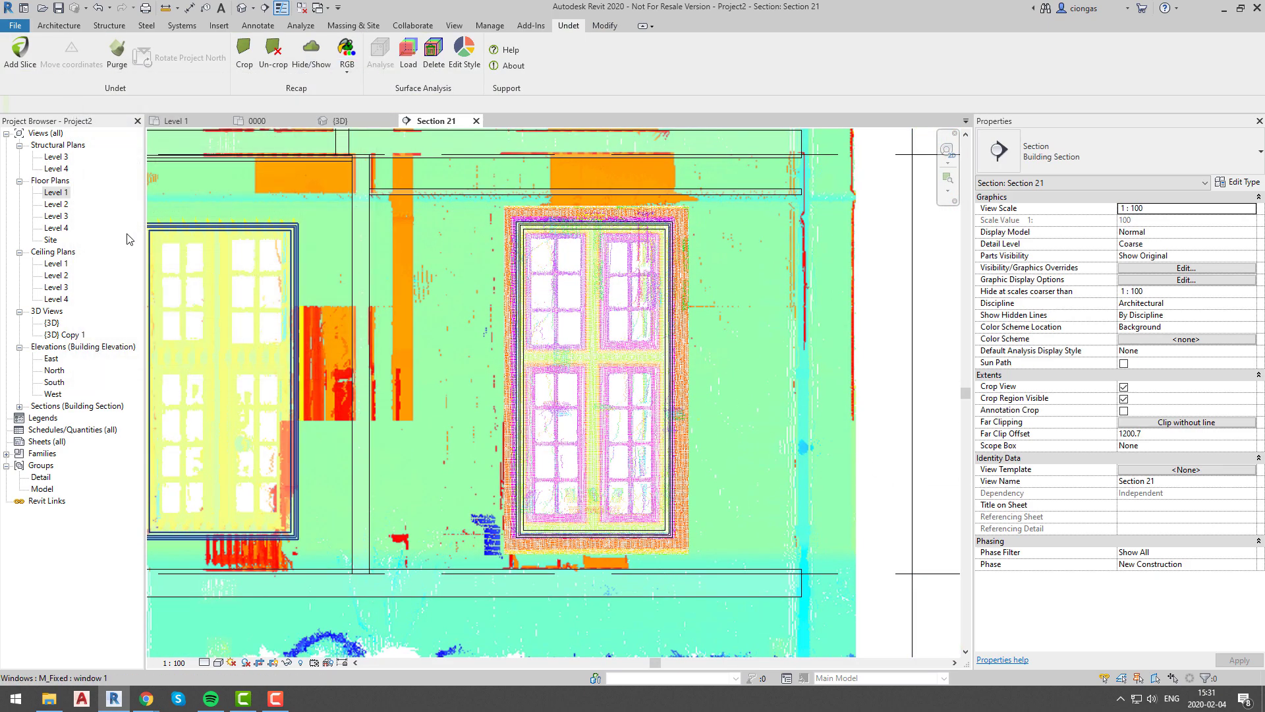
pyautogui.doubleClick(52, 323)
pyautogui.keyDown('shift'); pyautogui.moveTo(461, 415); pyautogui.dragTo(559, 417, button='middle'); pyautogui.keyUp('shift')
pyautogui.keyDown('shift'); pyautogui.moveTo(664, 380); pyautogui.dragTo(536, 429, button='middle'); pyautogui.keyUp('shift')
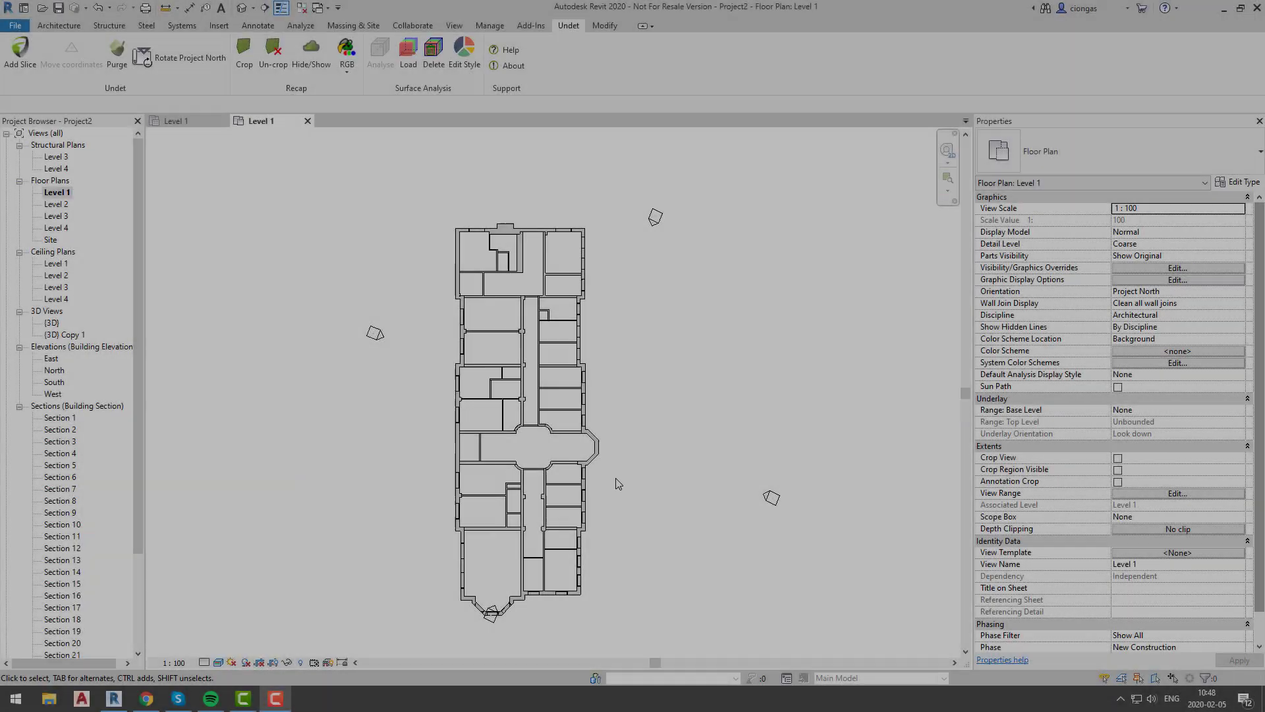
# Create a black-and-white, center-view slice around the whole Level 1 plan at elevation 19.839 m, with 0.070 m thickness and 5 mm resolution.
pyautogui.scroll(5, 544, 463)
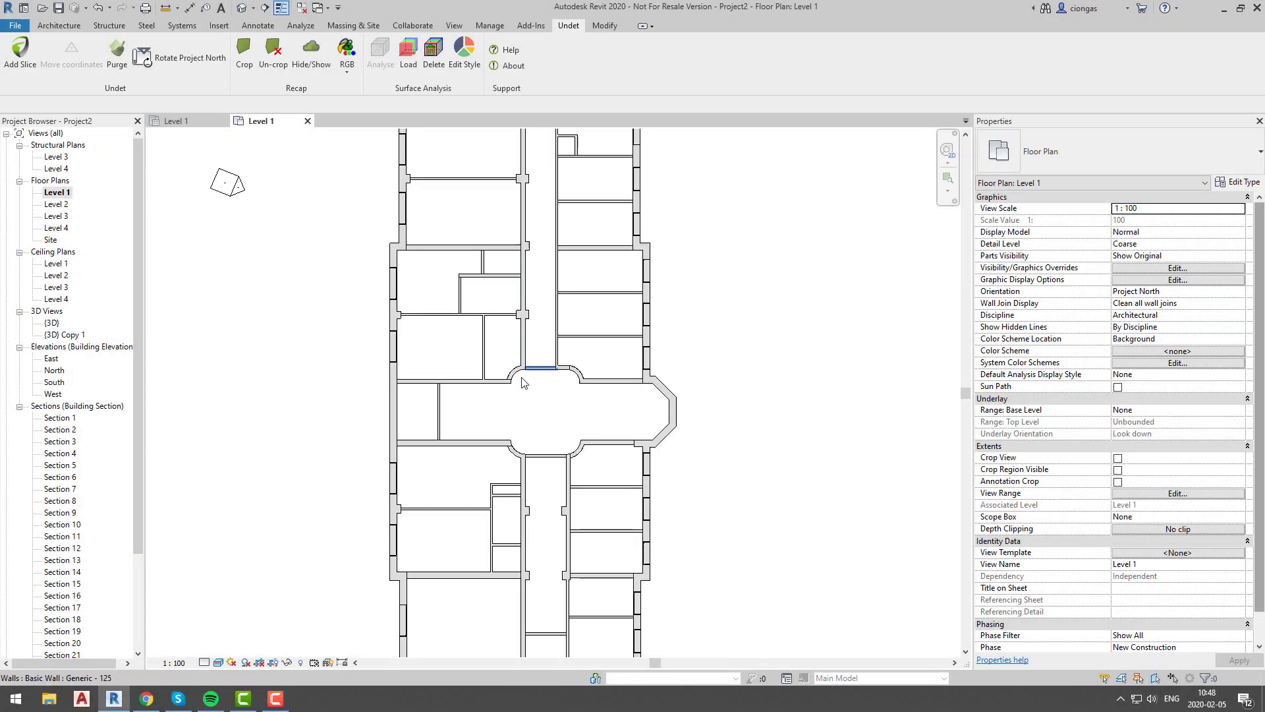
pyautogui.moveTo(521, 449); pyautogui.dragTo(534, 300, button='middle')
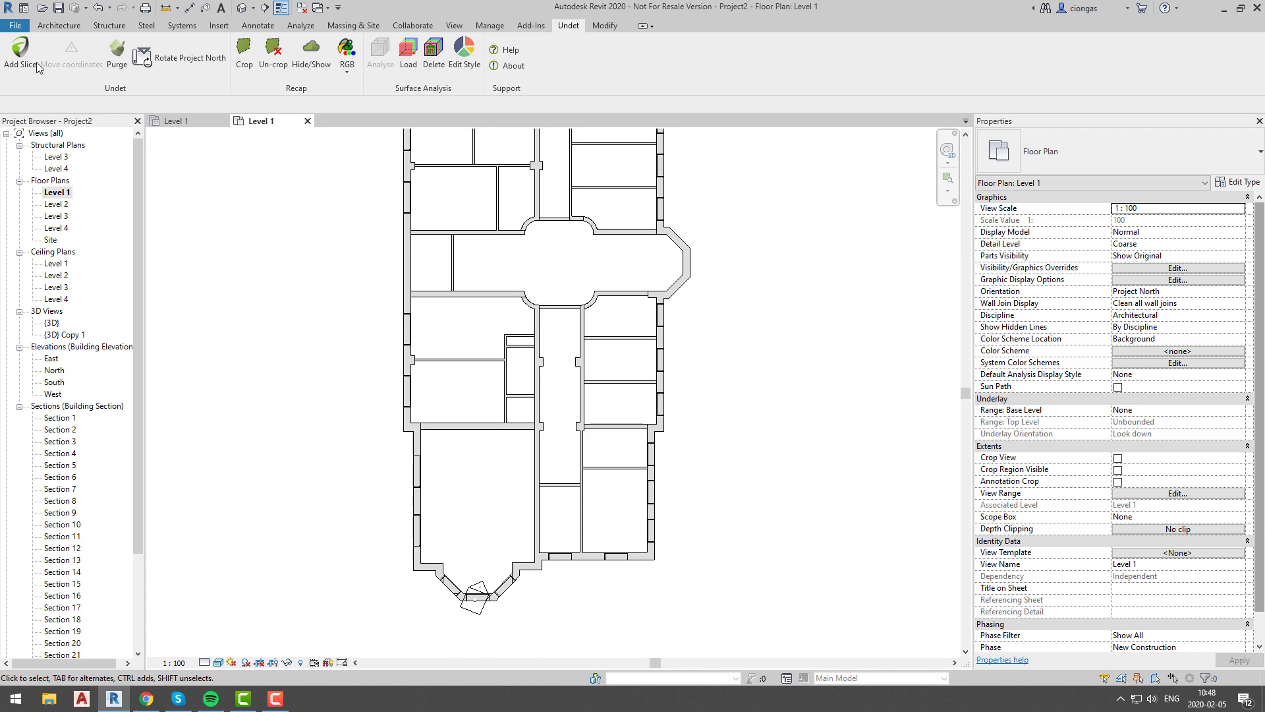
pyautogui.click(21, 48)
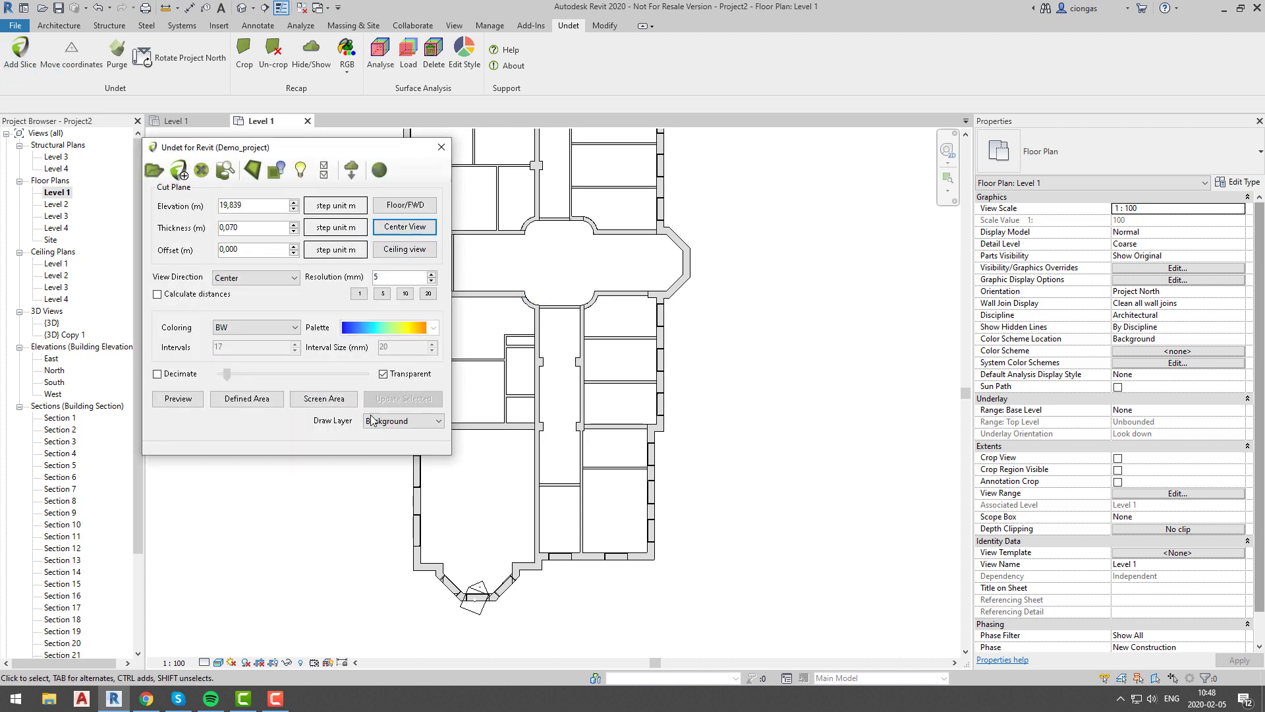
pyautogui.click(230, 398)
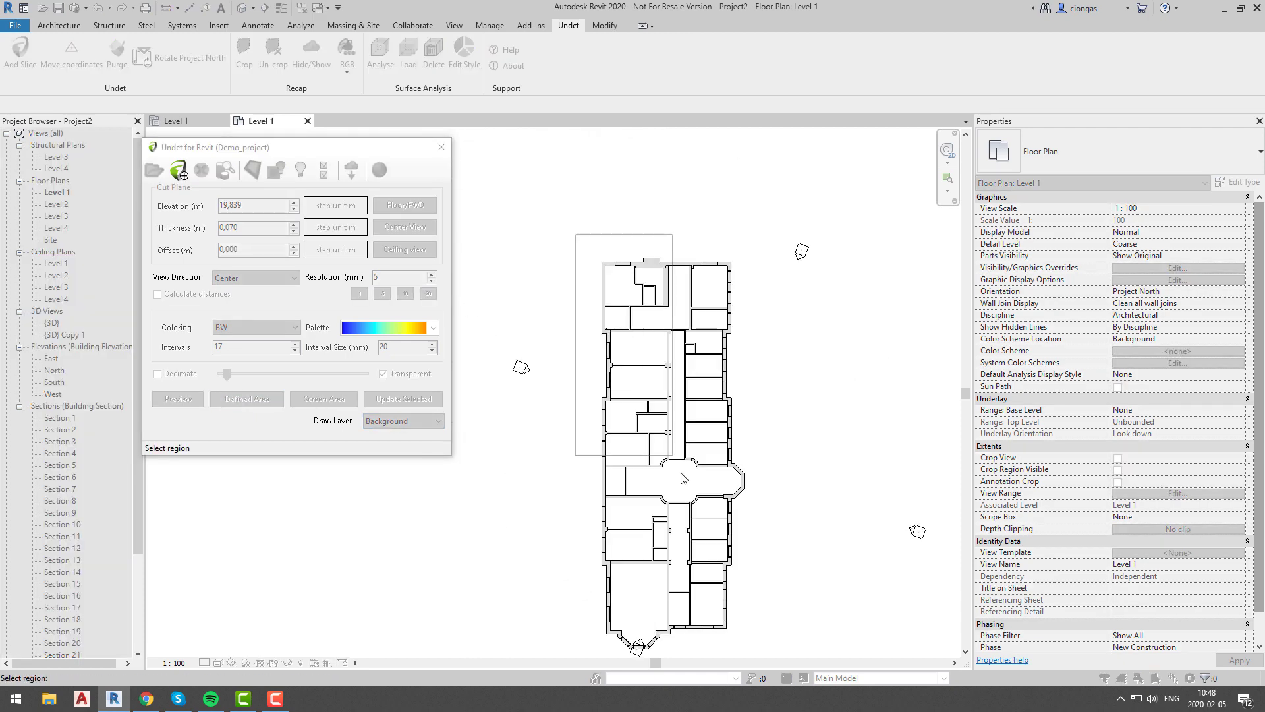
pyautogui.moveTo(756, 644); pyautogui.dragTo(761, 654)
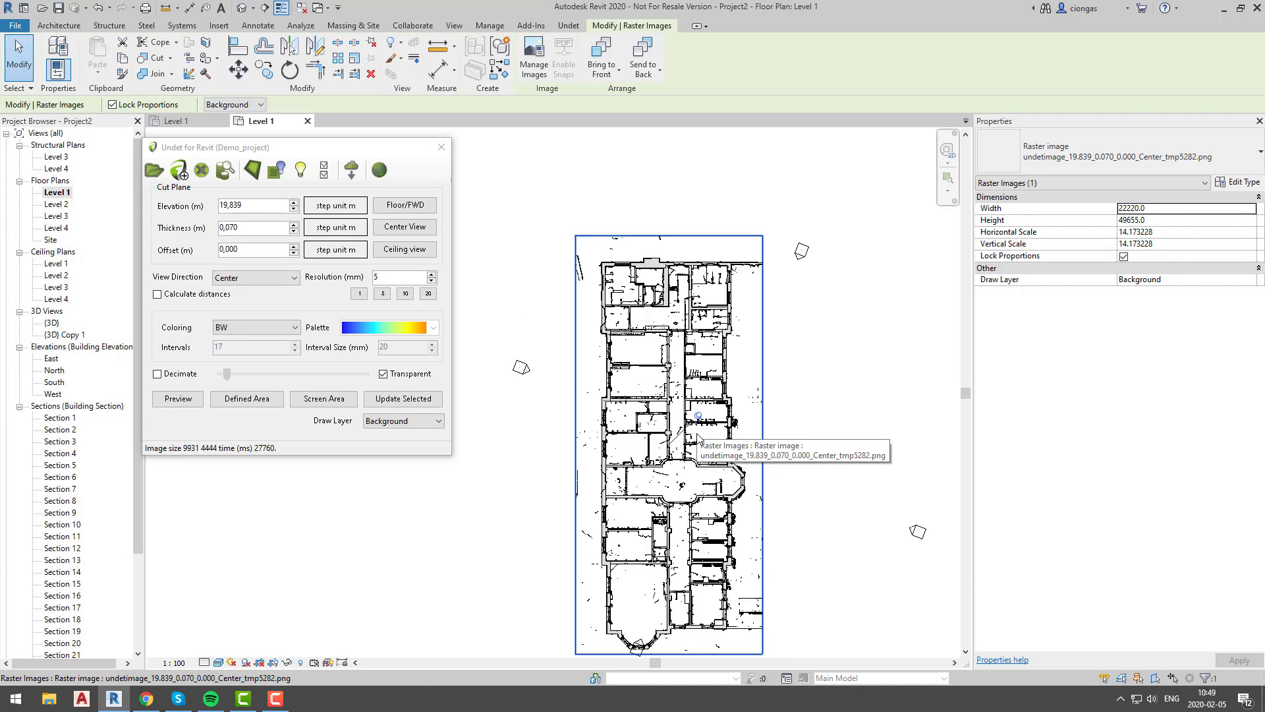
pyautogui.press('Escape')
pyautogui.scroll(6, 703, 435)
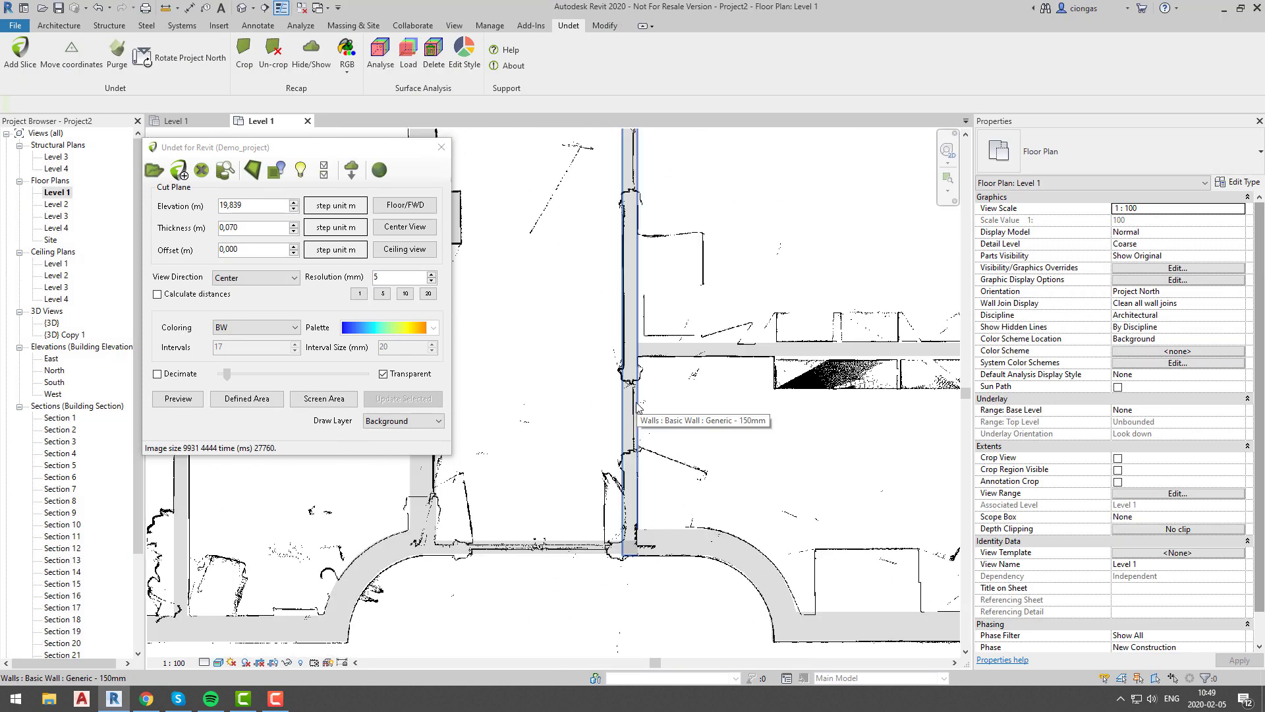
pyautogui.click(442, 146)
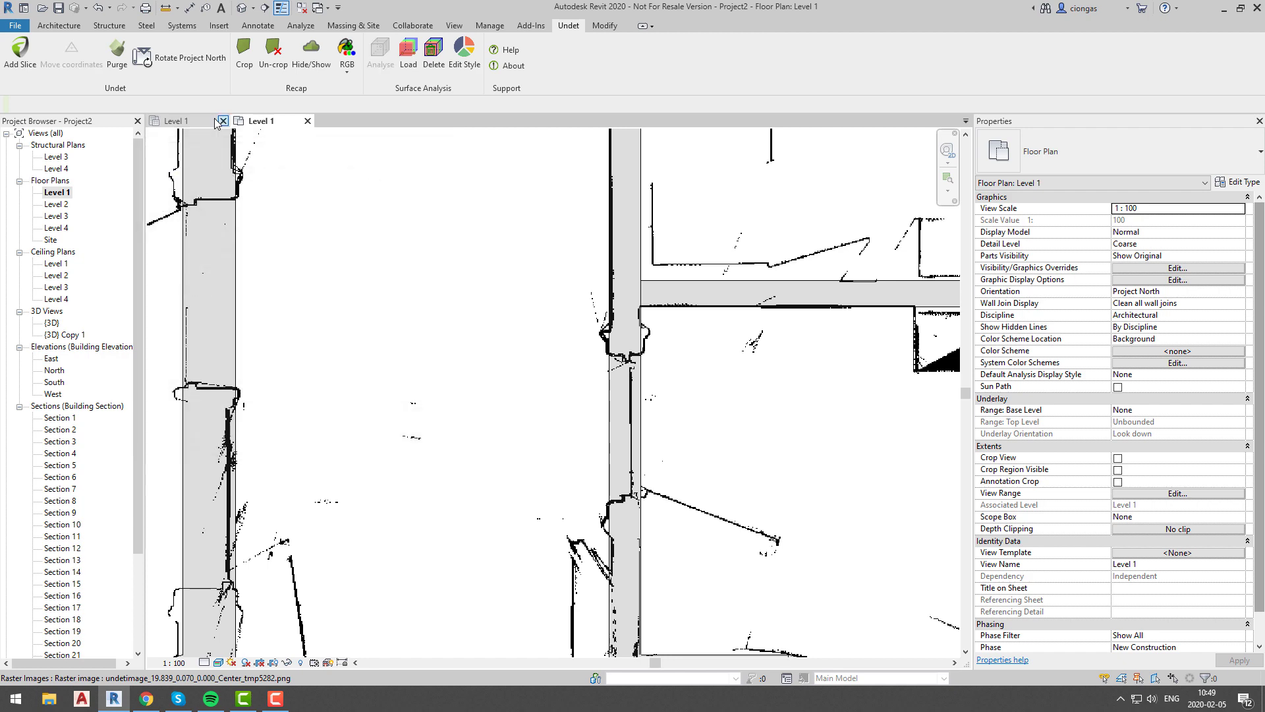
# Measure the width of the scanned door opening in the corridor's right-hand wall near the curved hall.
pyautogui.click(20, 56)
pyautogui.click(458, 165)
pyautogui.click(58, 25)
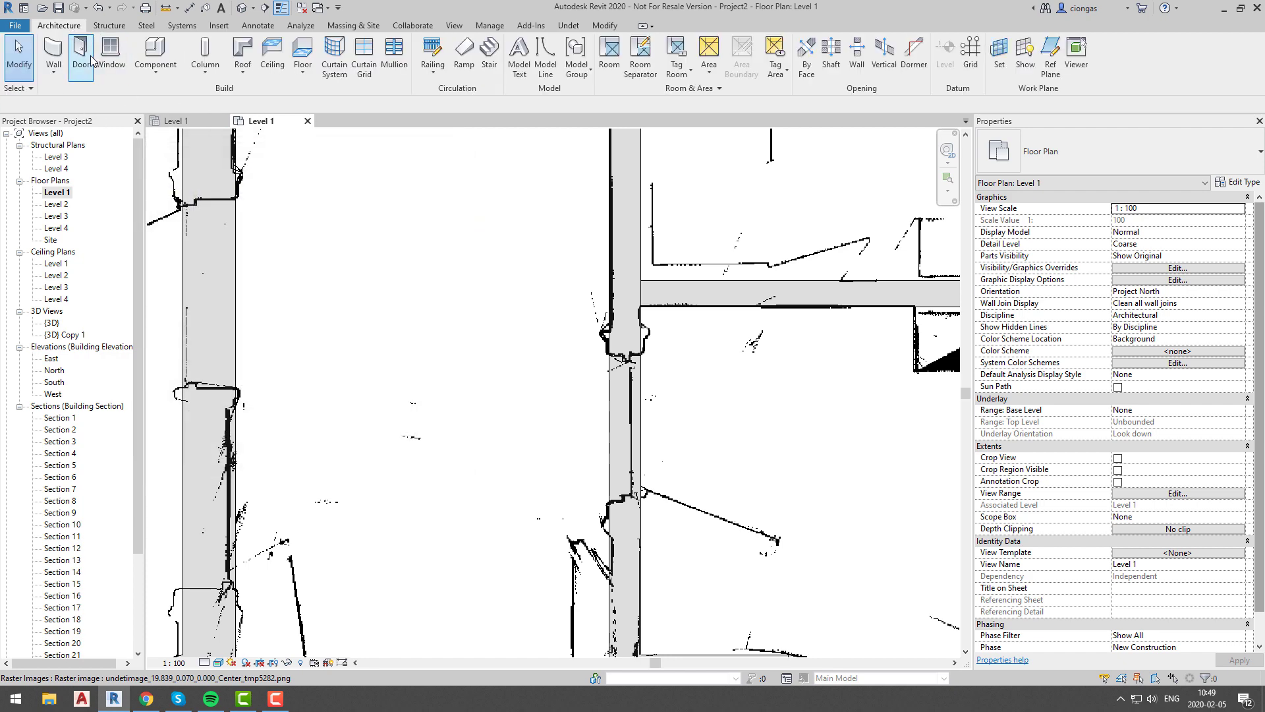
pyautogui.click(81, 56)
pyautogui.click(1132, 166)
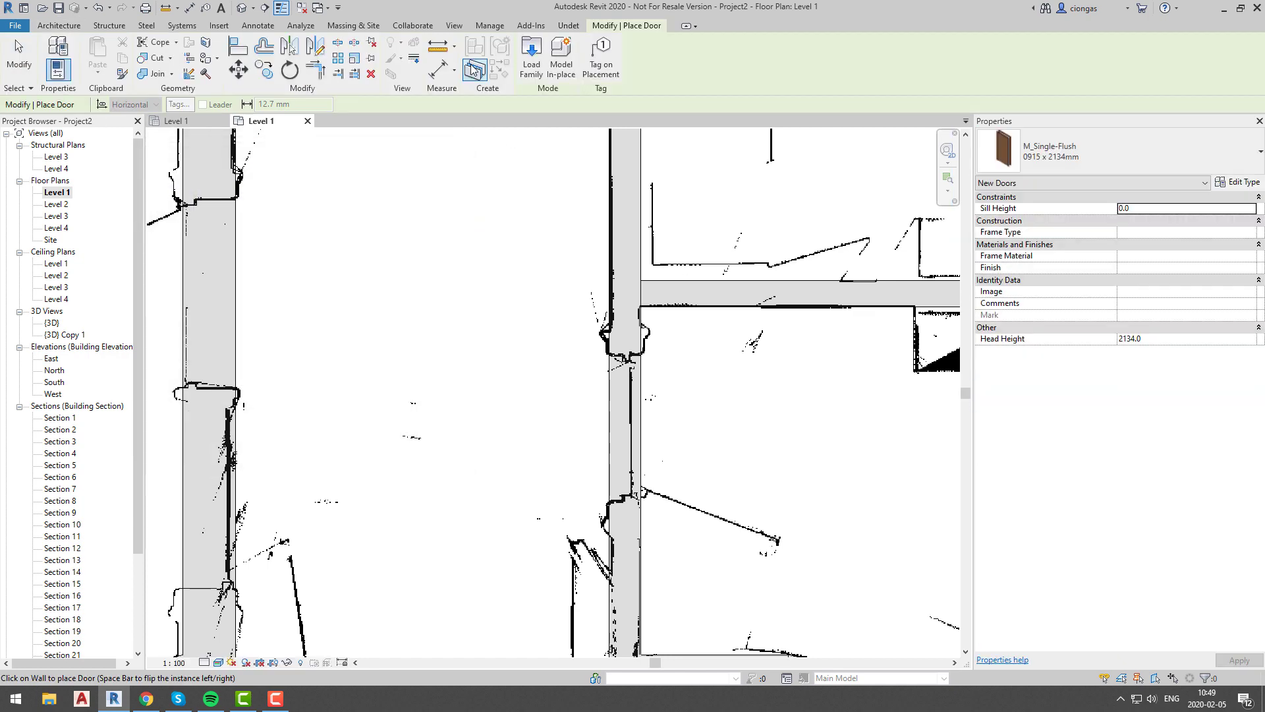
pyautogui.click(437, 48)
pyautogui.click(643, 356)
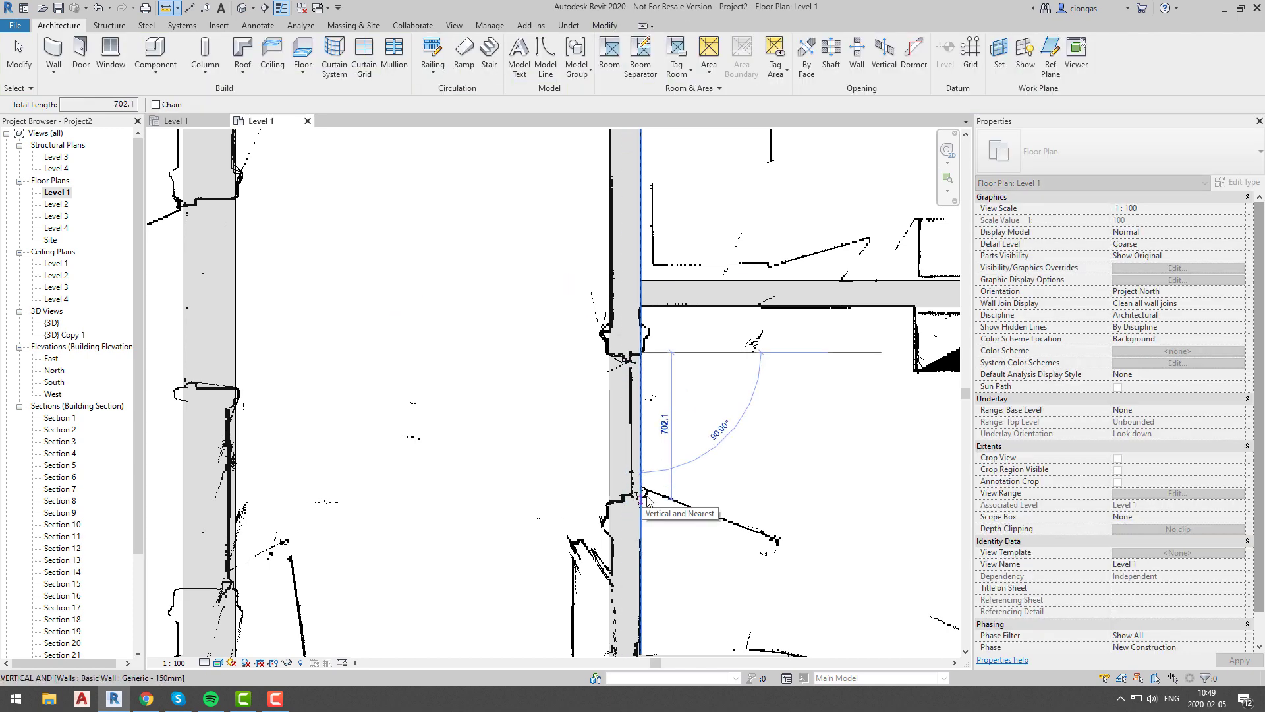
pyautogui.press('Escape')
pyautogui.press('Escape')
# Place an M_Single-Flush 0762 x 2032mm door in the scanned opening of the right-hand corridor wall.
pyautogui.click(80, 53)
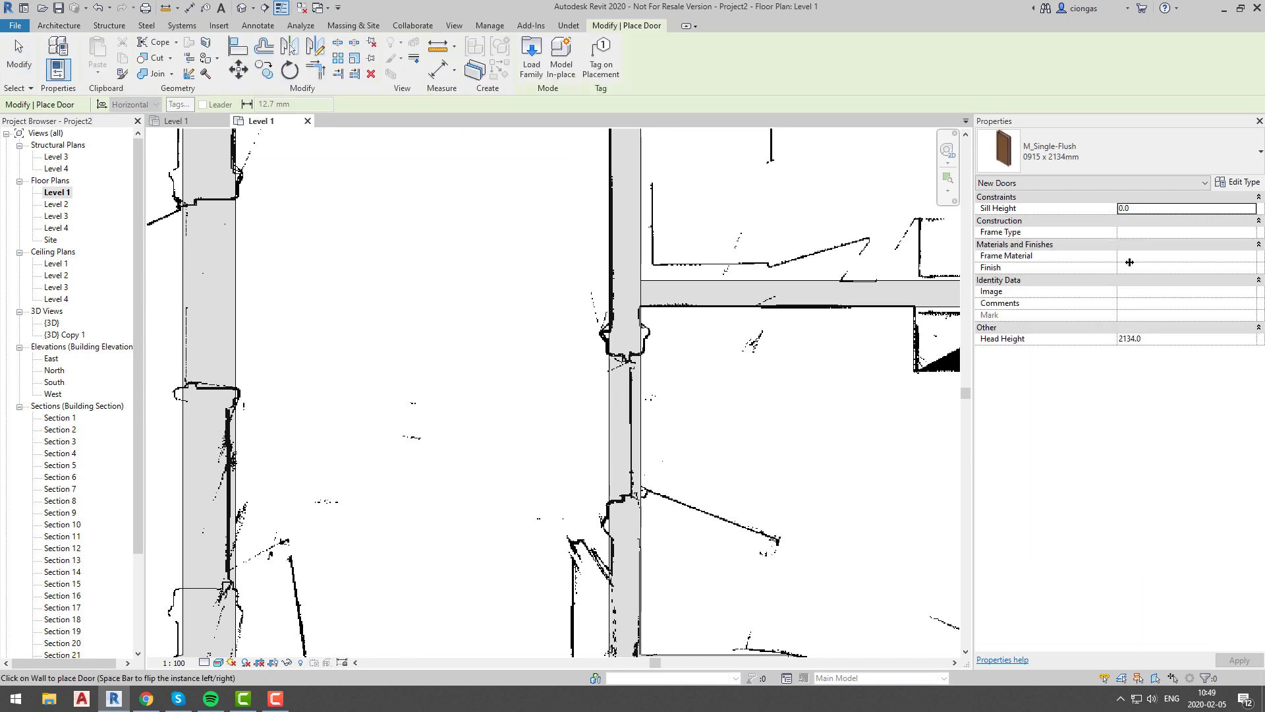
pyautogui.click(1182, 165)
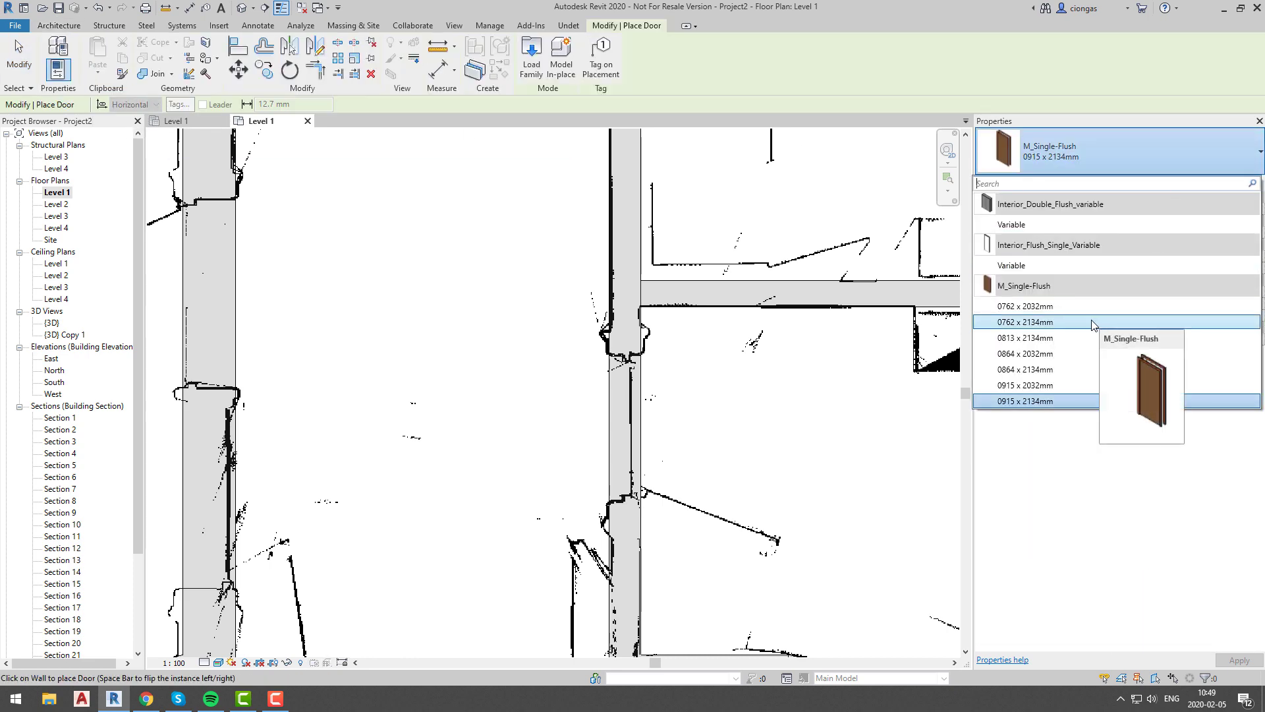
pyautogui.click(1050, 306)
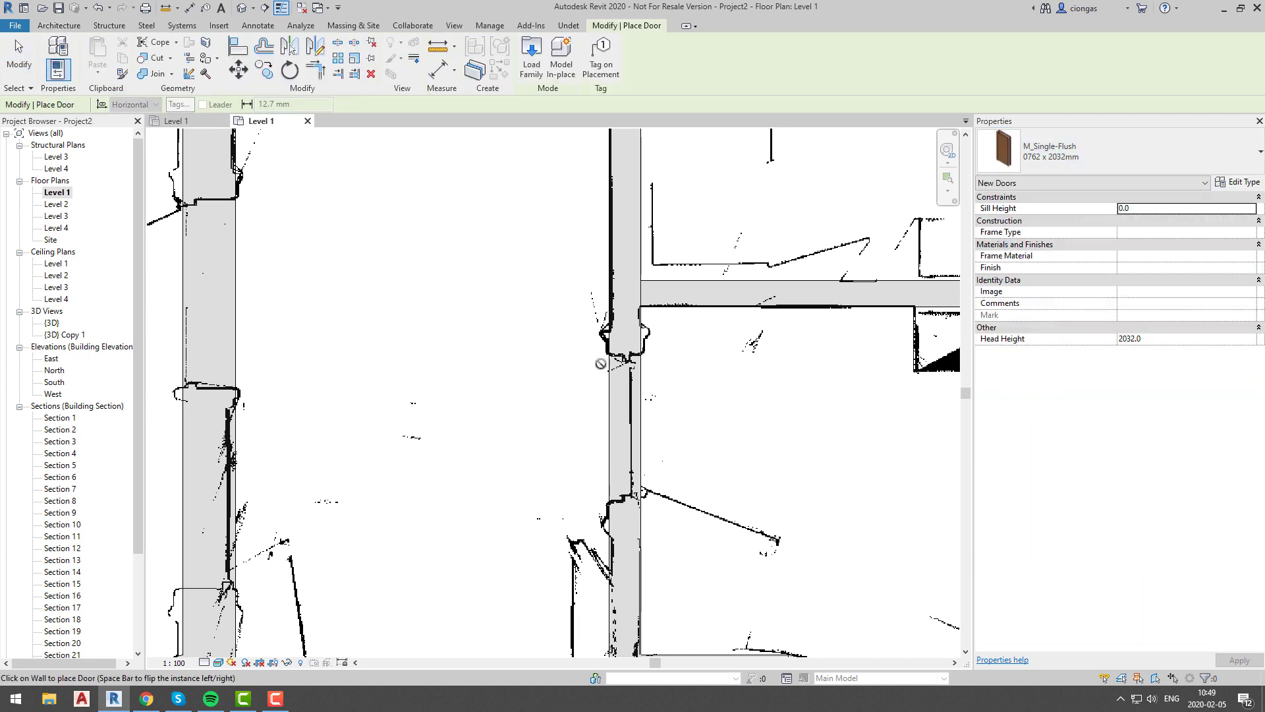
pyautogui.click(644, 426)
pyautogui.press('Escape')
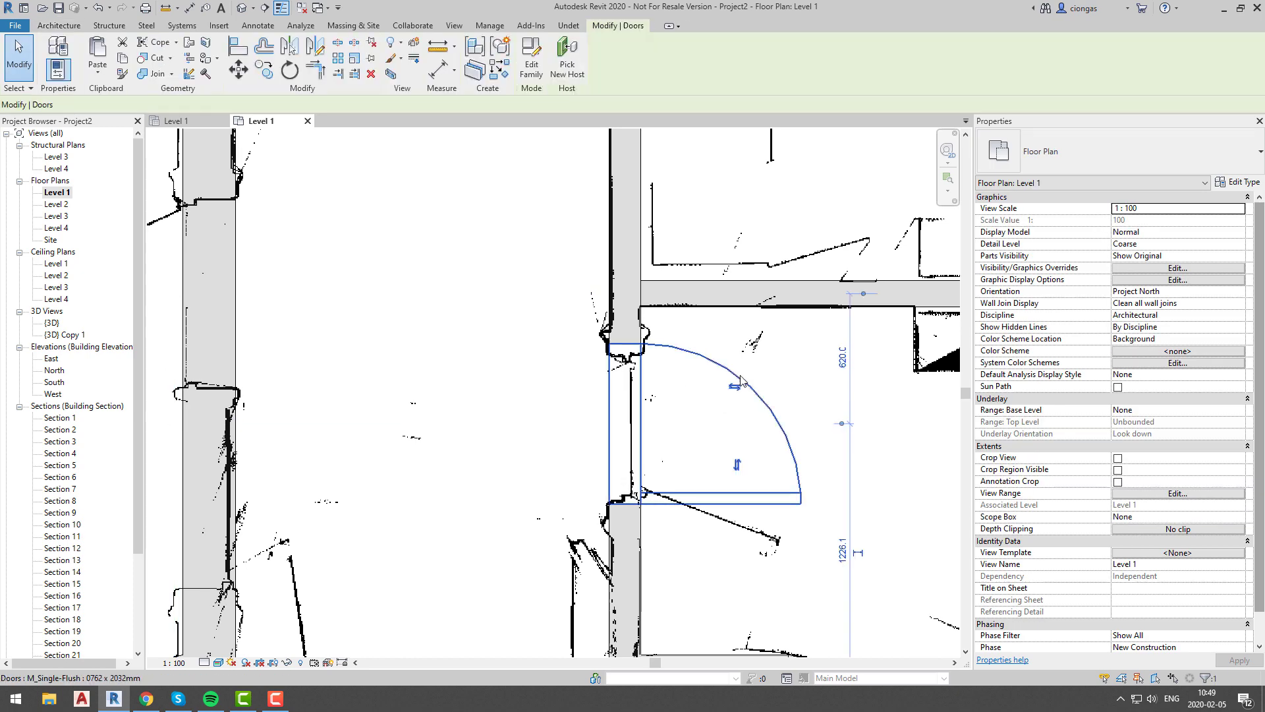
# Duplicate the placed door's type as "700 x 2032mm 2" and set its width to match that name.
pyautogui.click(736, 390)
pyautogui.click(1235, 184)
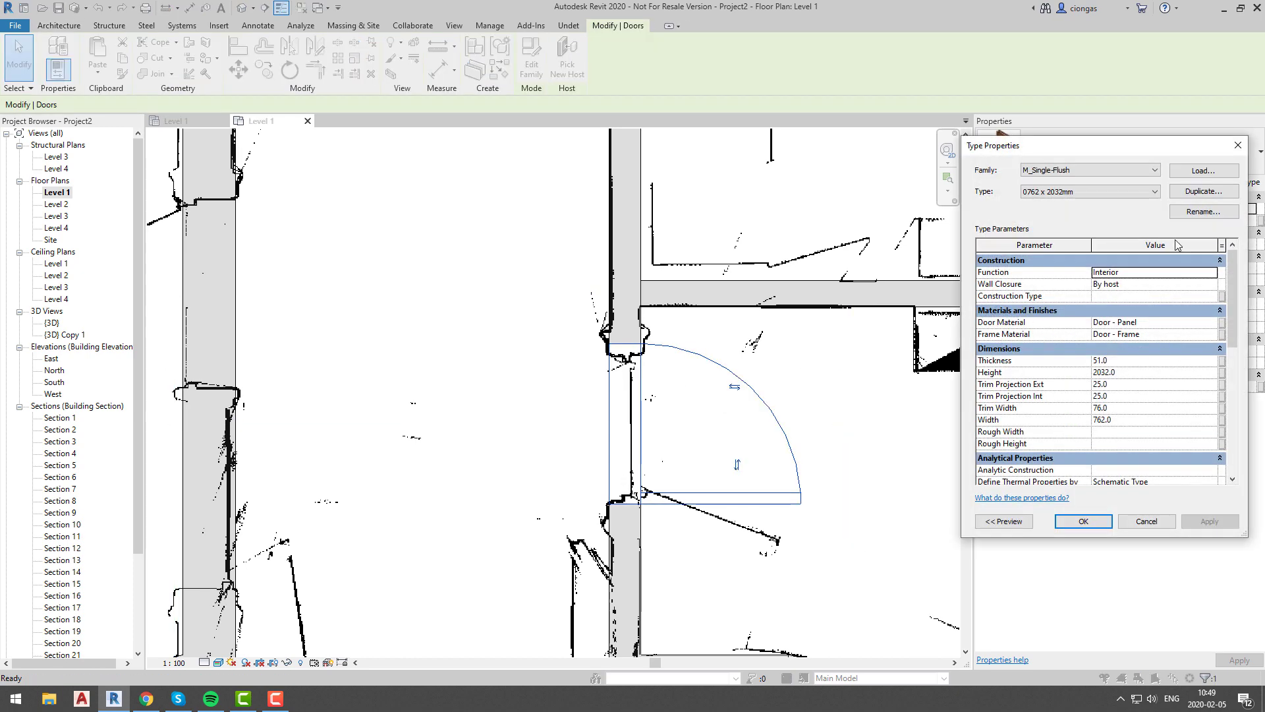
pyautogui.click(1195, 192)
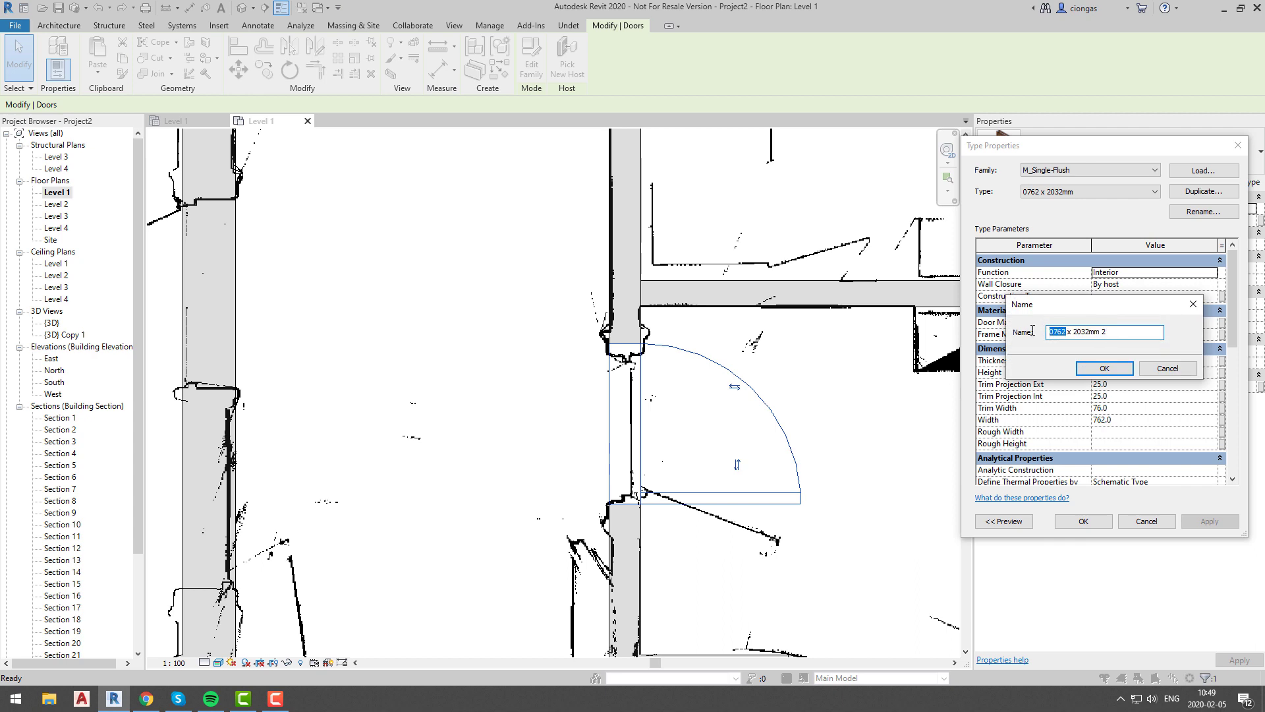
pyautogui.click(1131, 369)
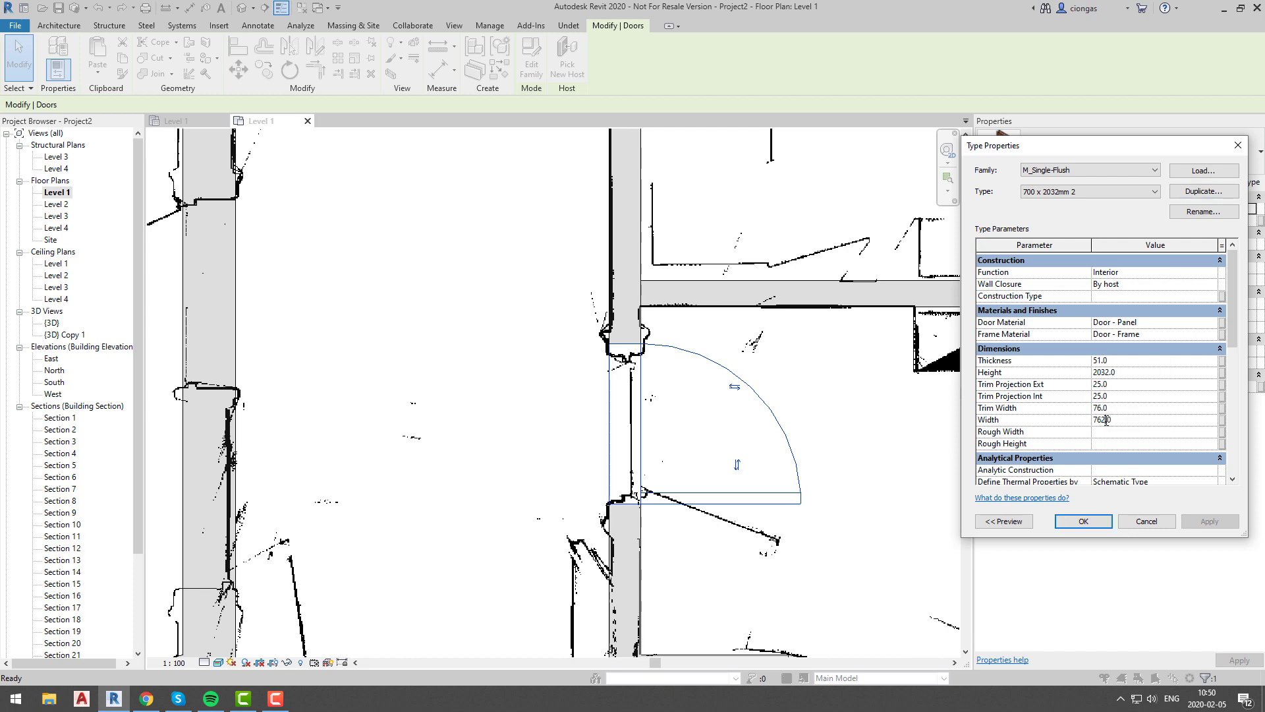
pyautogui.click(1084, 521)
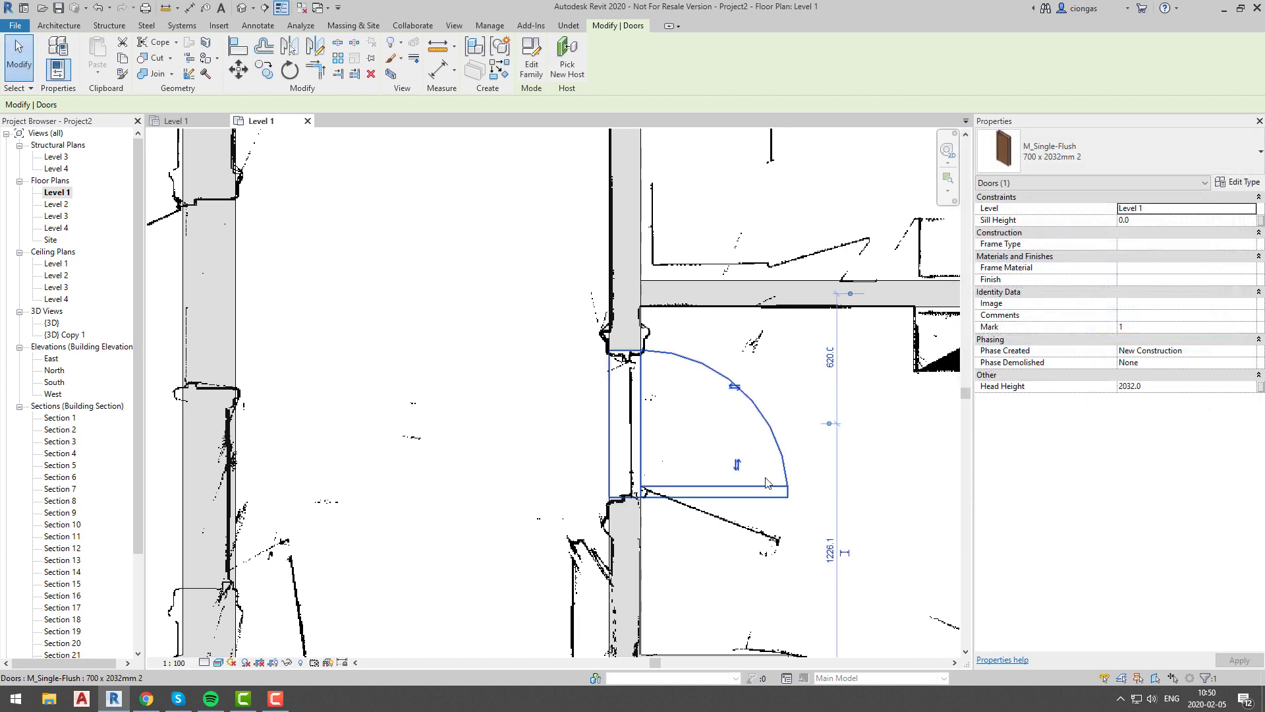
# Nudge the 700 mm door along the corridor wall to fit the scanned opening, 630 mm from the cross wall above.
pyautogui.scroll(2, 672, 501)
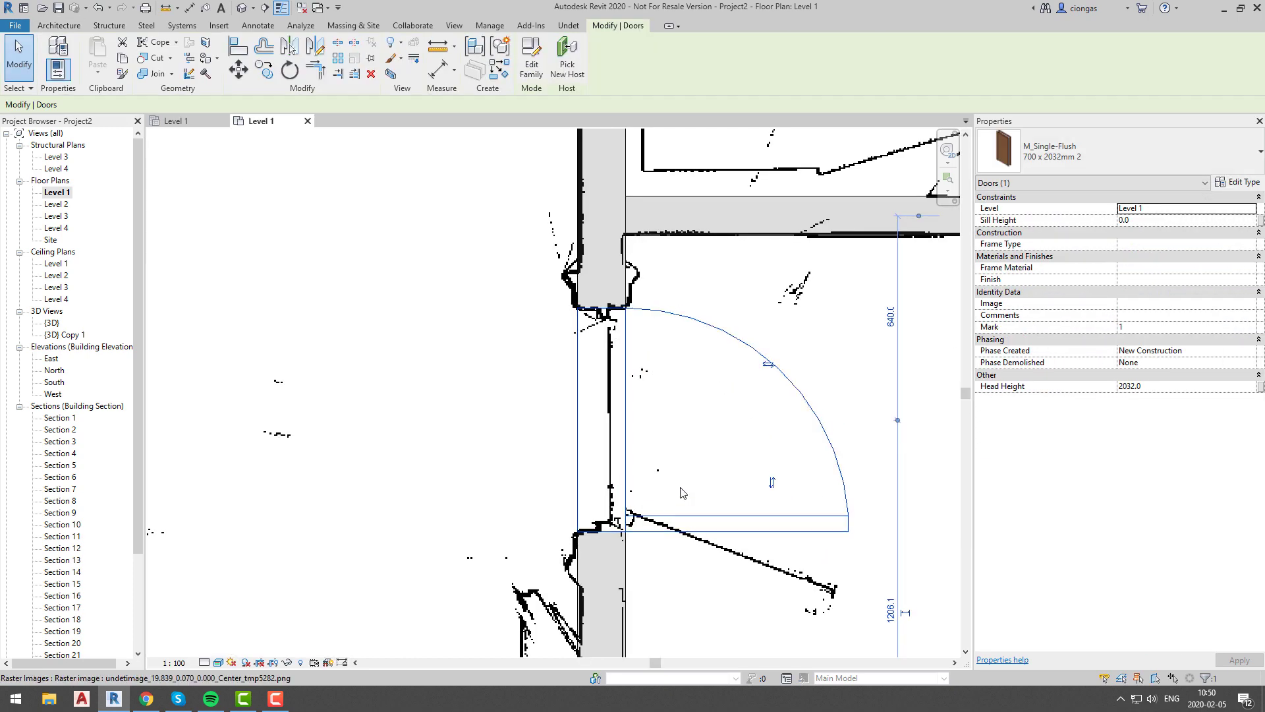
pyautogui.scroll(-2, 689, 458)
pyautogui.press('Escape')
pyautogui.click(704, 477)
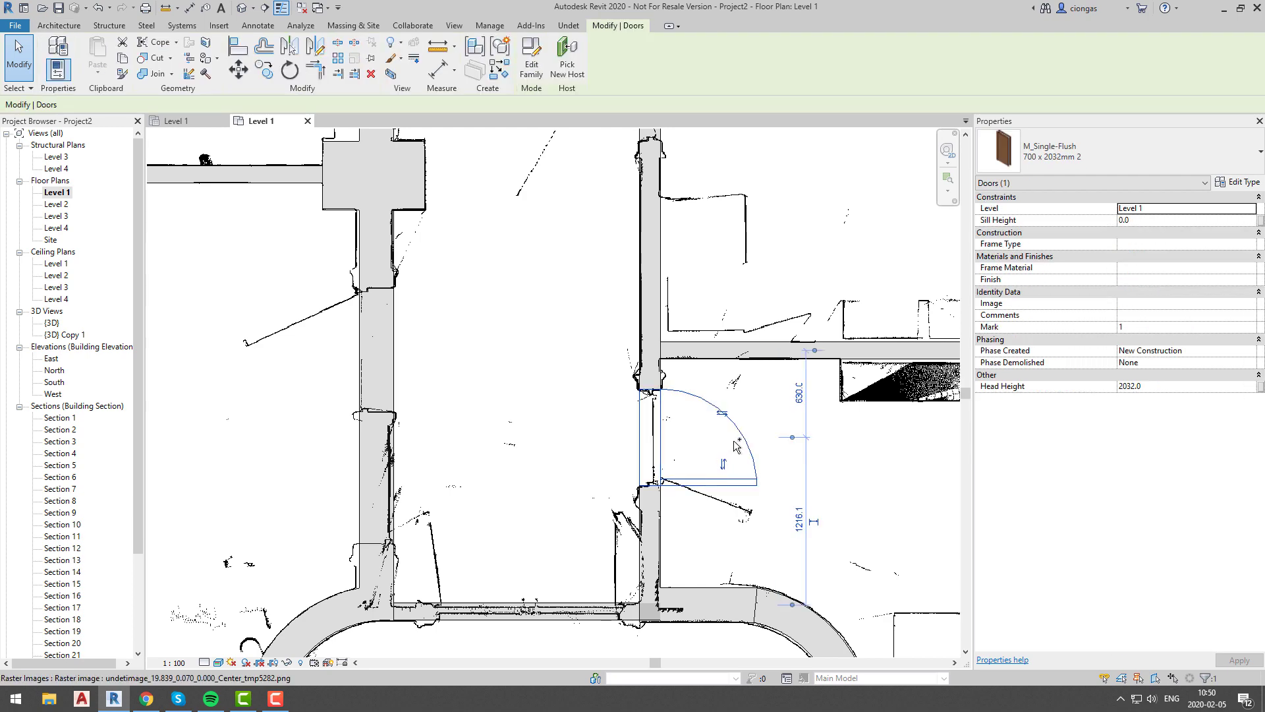
pyautogui.scroll(5, 704, 372)
pyautogui.scroll(-7, 689, 385)
pyautogui.moveTo(691, 278); pyautogui.dragTo(694, 377, button='middle')
pyautogui.scroll(2, 664, 283)
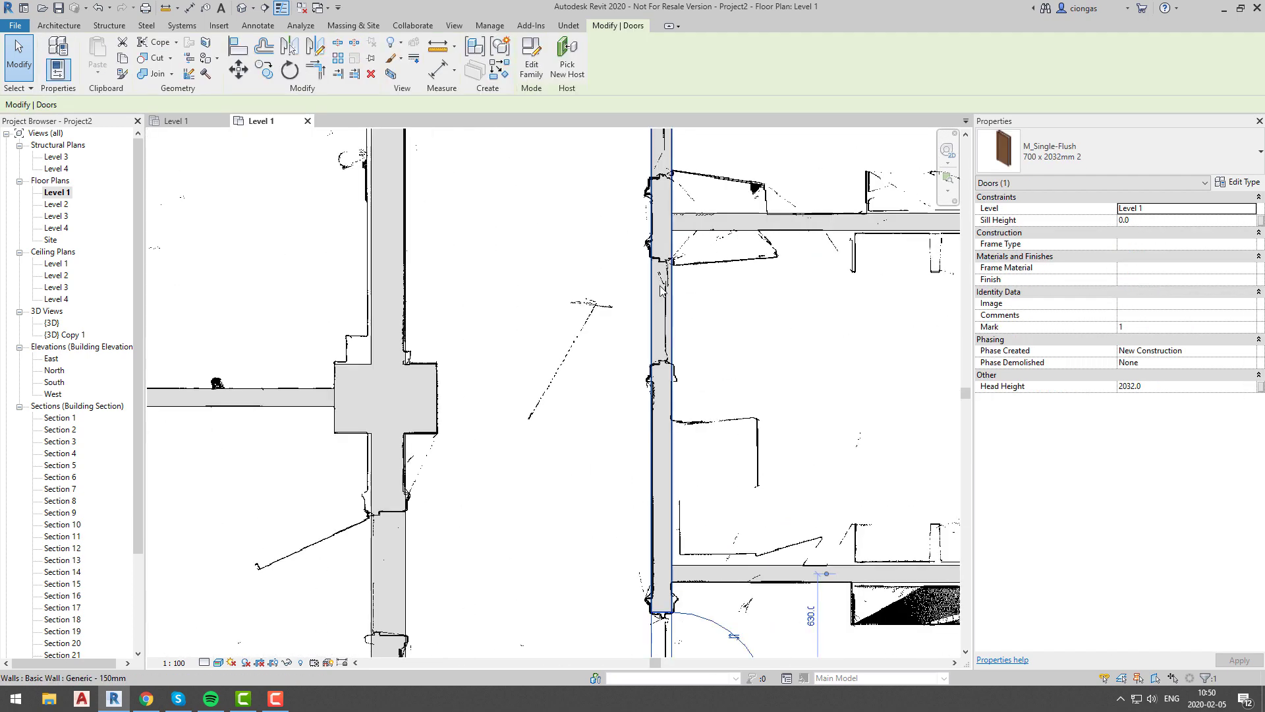
pyautogui.click(663, 296)
pyautogui.click(694, 310)
pyautogui.press('d')
pyautogui.press('r')
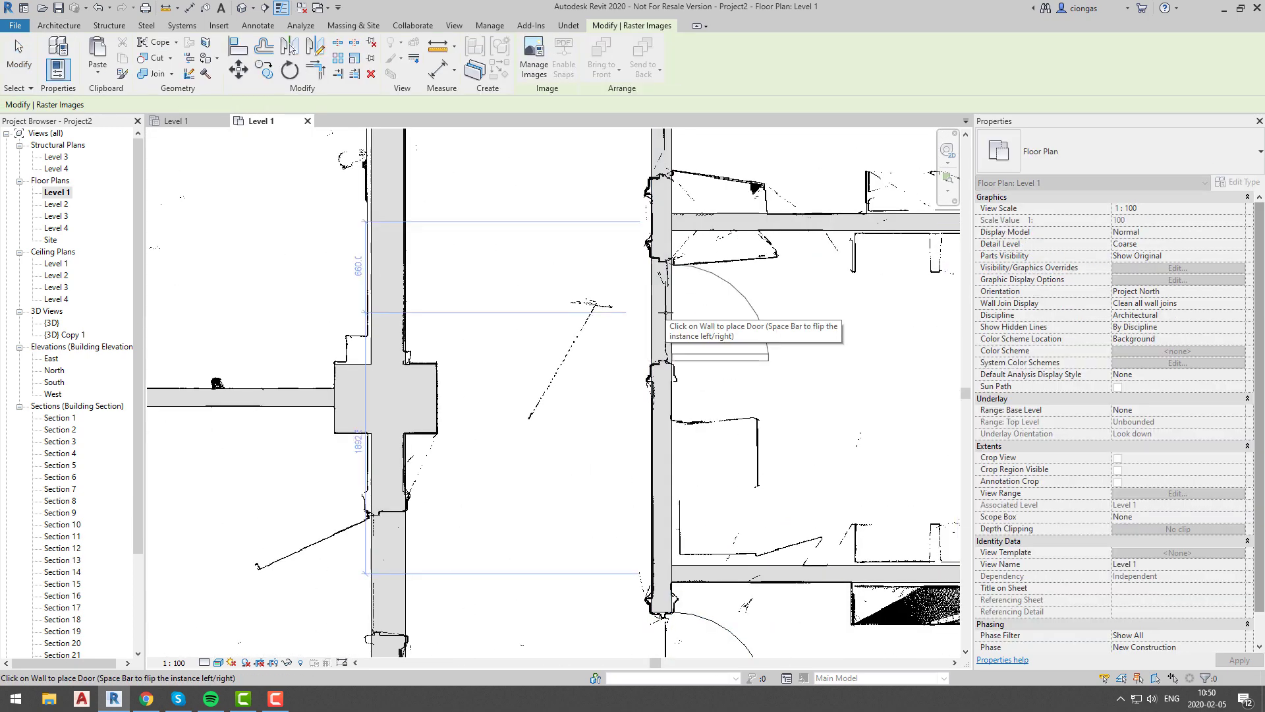
pyautogui.scroll(2, 663, 314)
pyautogui.press('Escape')
pyautogui.press('Escape')
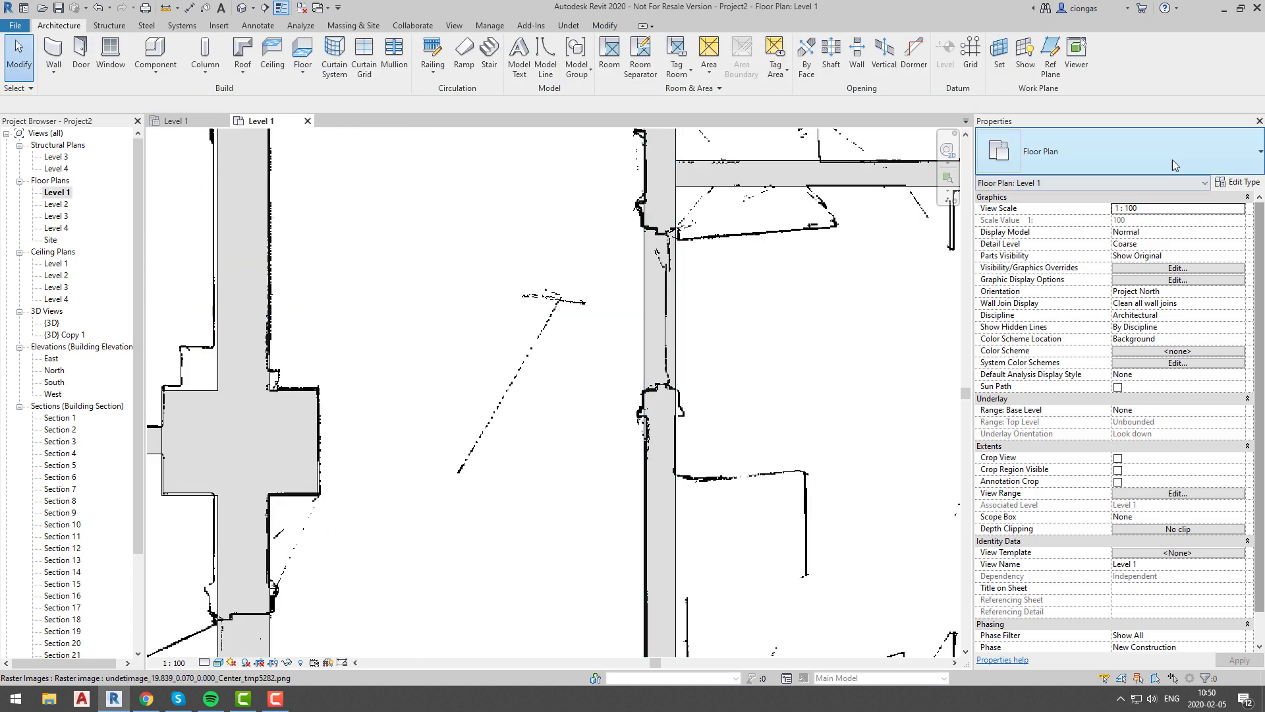
# Place an M_Single-Flush 0762 x 2032mm door in the next corridor opening up, hinged at its upper jamb, 650 mm from the cross wall.
pyautogui.click(80, 53)
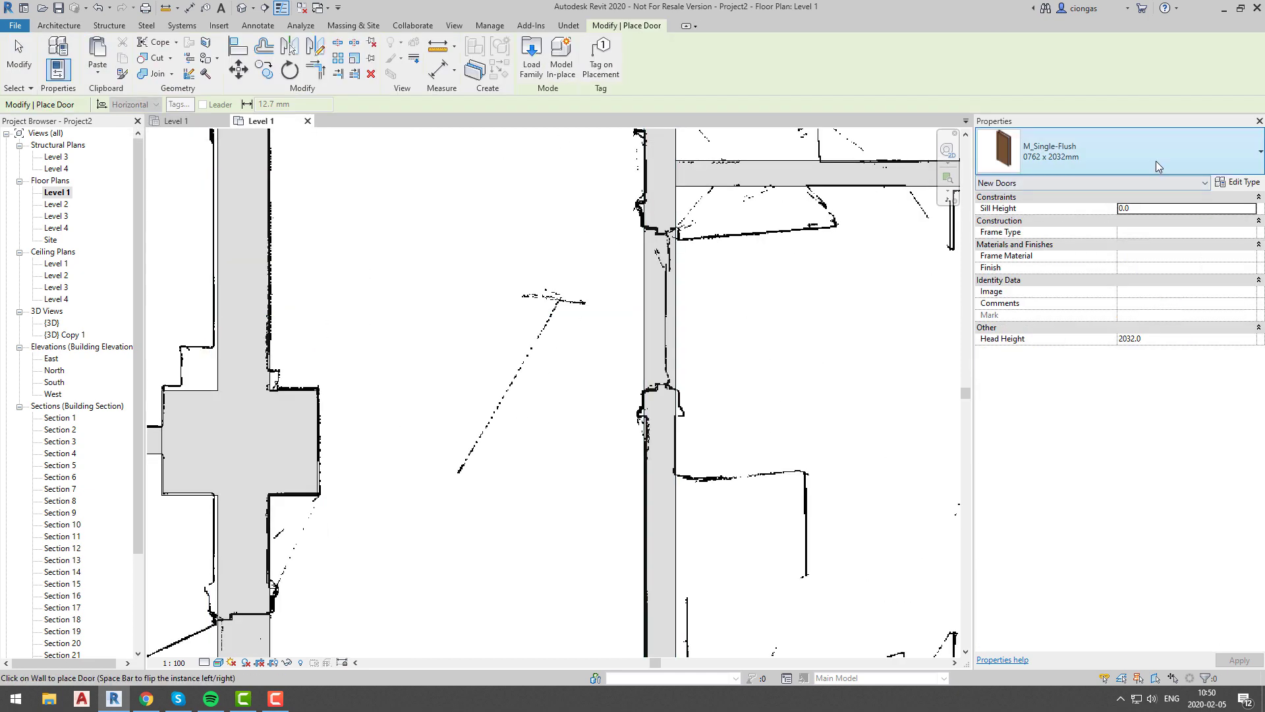
pyautogui.click(1088, 152)
pyautogui.click(1055, 321)
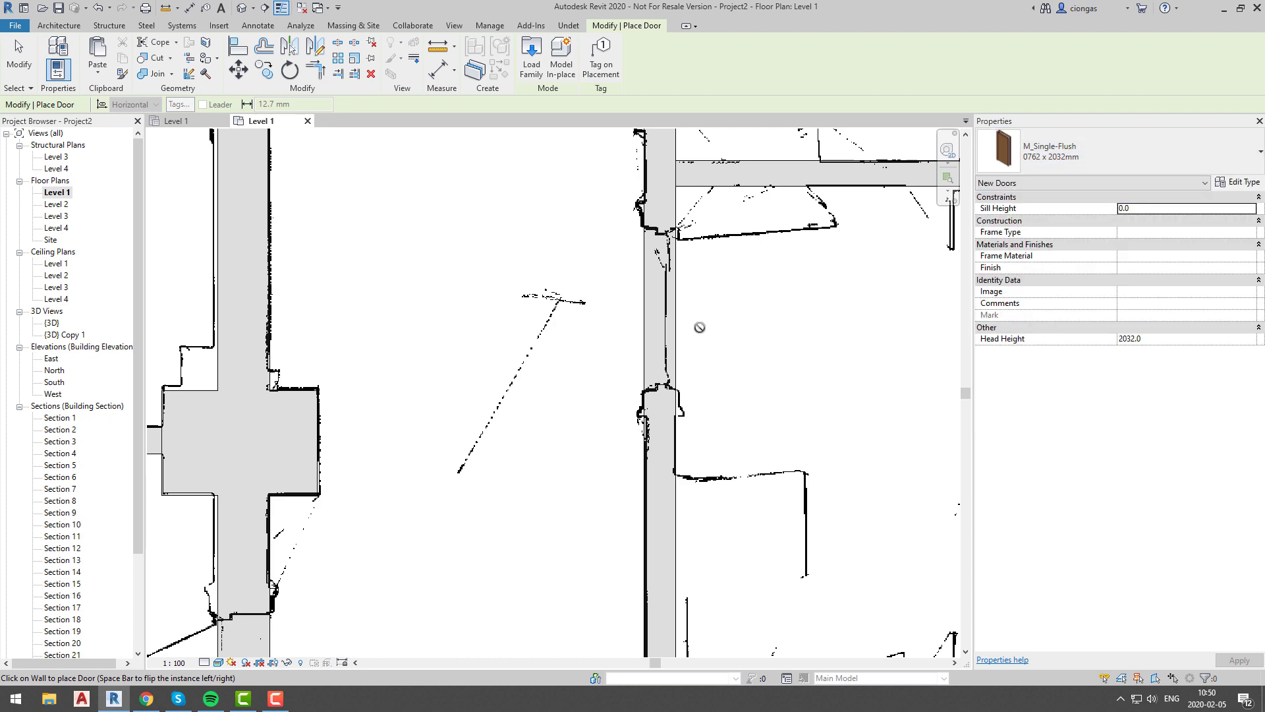
pyautogui.click(666, 308)
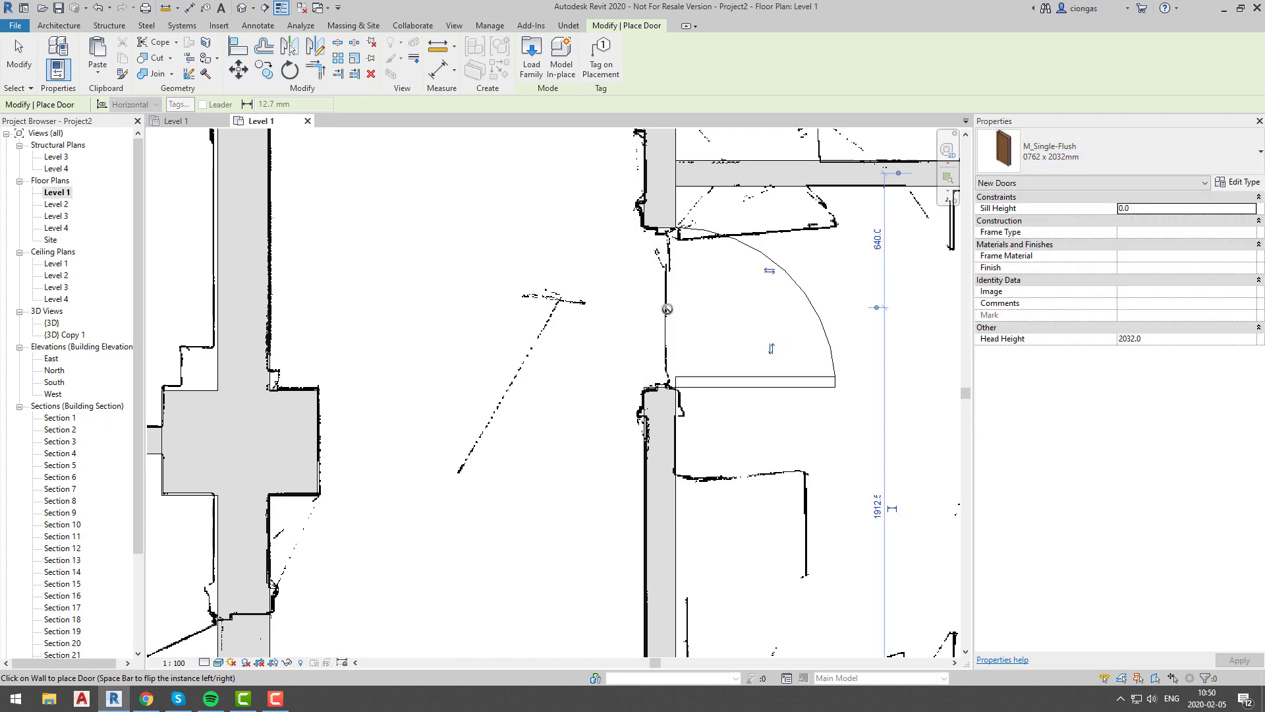
pyautogui.scroll(2, 685, 310)
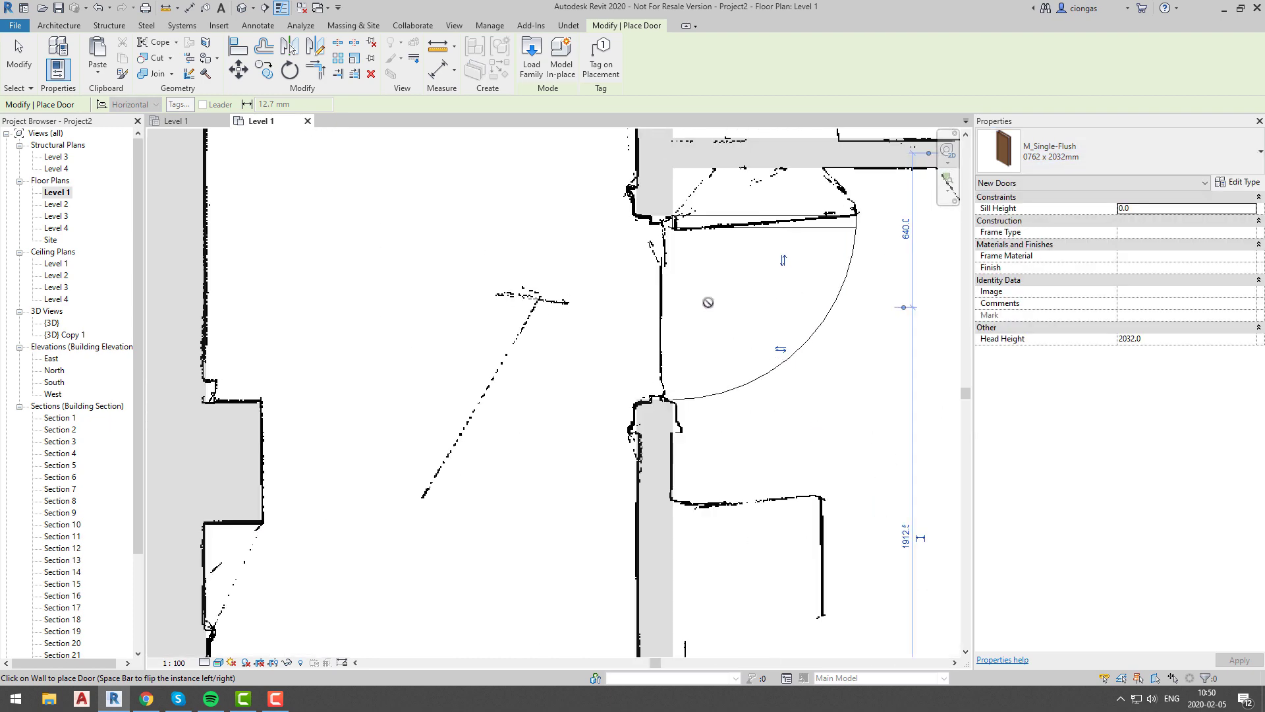
pyautogui.click(710, 226)
pyautogui.press('Escape')
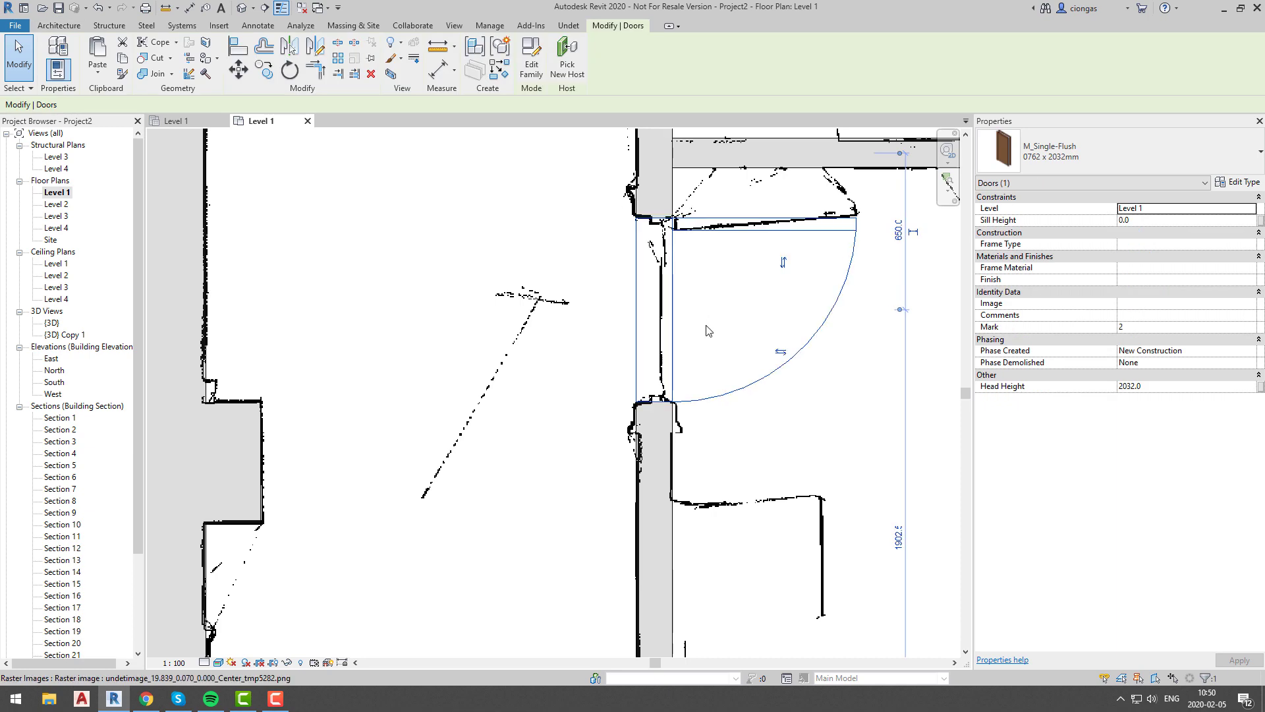
# Place an M_Single-Flush 700 x 2032mm 2 door in the scanned opening above the cross wall, hinged at its lower jamb.
pyautogui.scroll(-3, 659, 398)
pyautogui.moveTo(659, 398); pyautogui.dragTo(601, 561, button='middle')
pyautogui.scroll(5, 652, 347)
pyautogui.press('Escape')
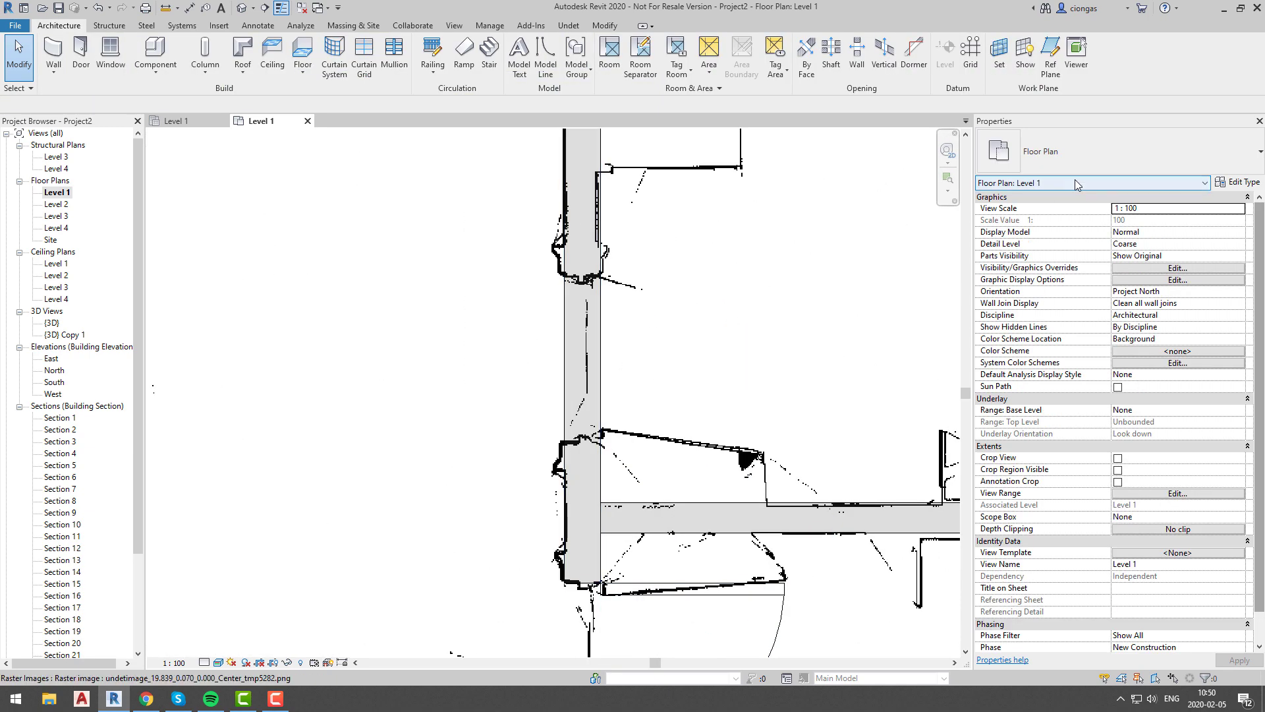
pyautogui.click(595, 350)
pyautogui.scroll(3, 596, 349)
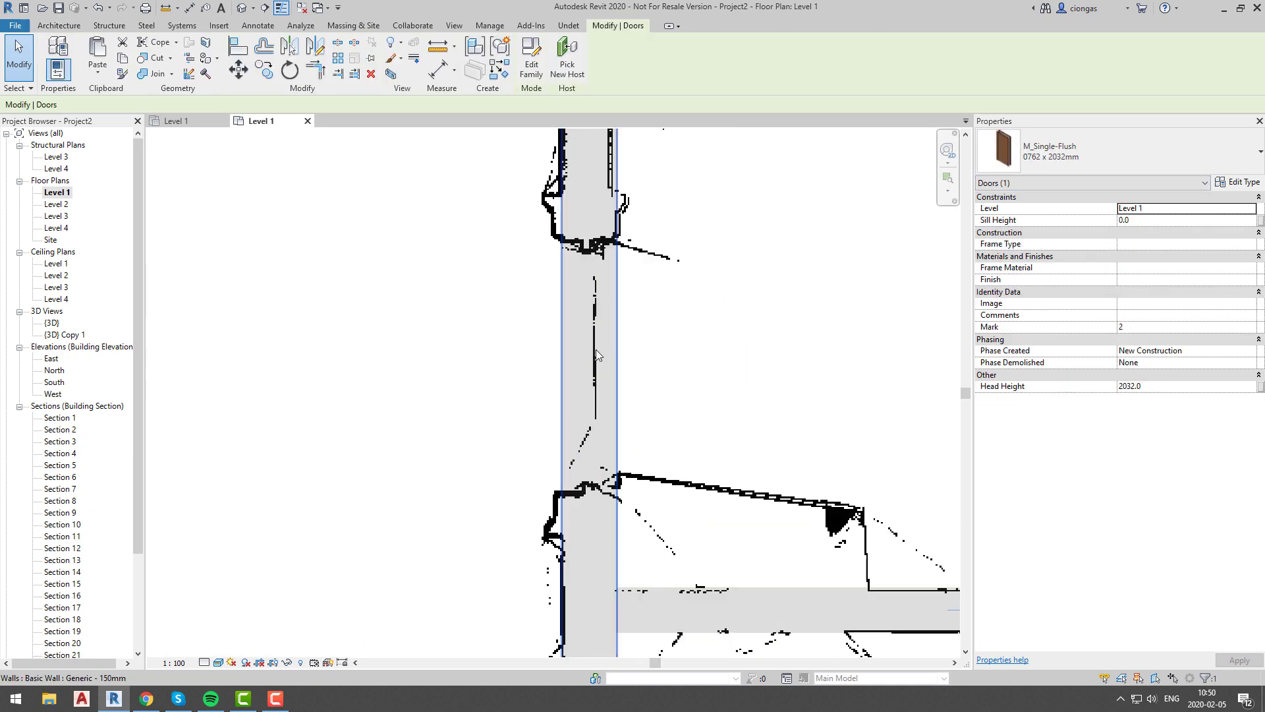
pyautogui.press('Escape')
pyautogui.hotkey('ctrl', 'v')
pyautogui.press('Escape')
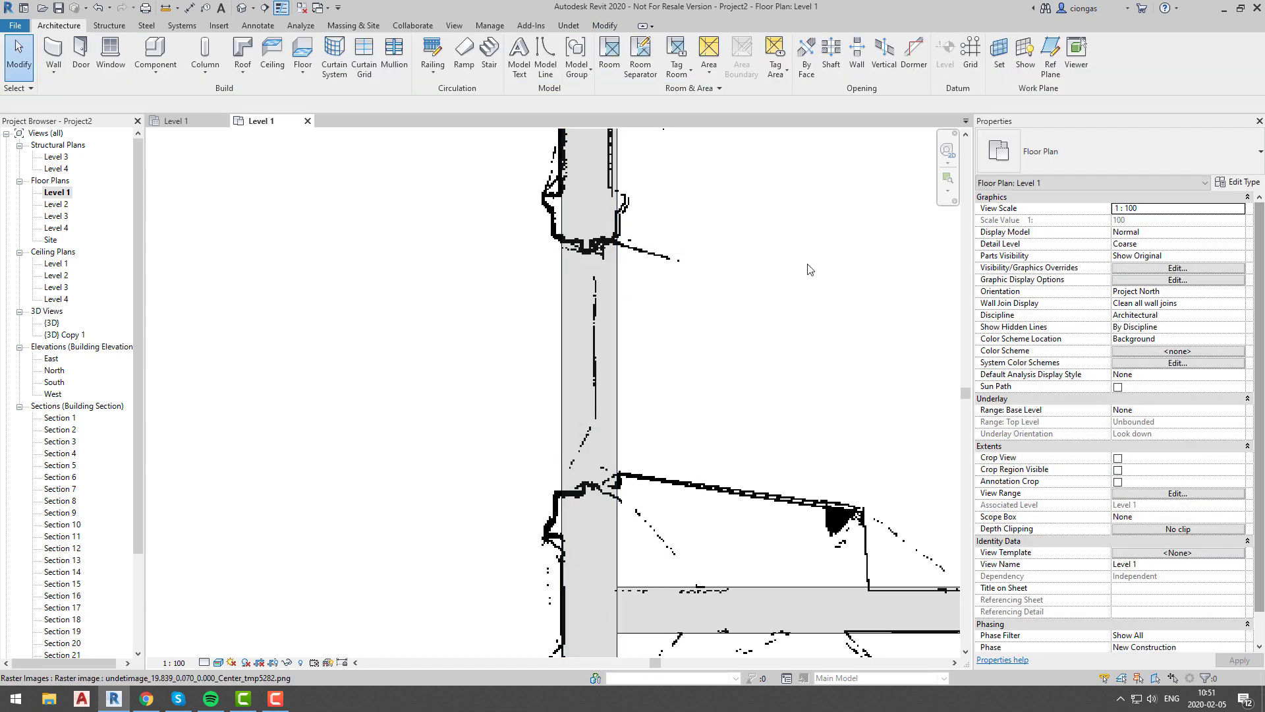
pyautogui.press('d')
pyautogui.press('r')
pyautogui.click(1133, 162)
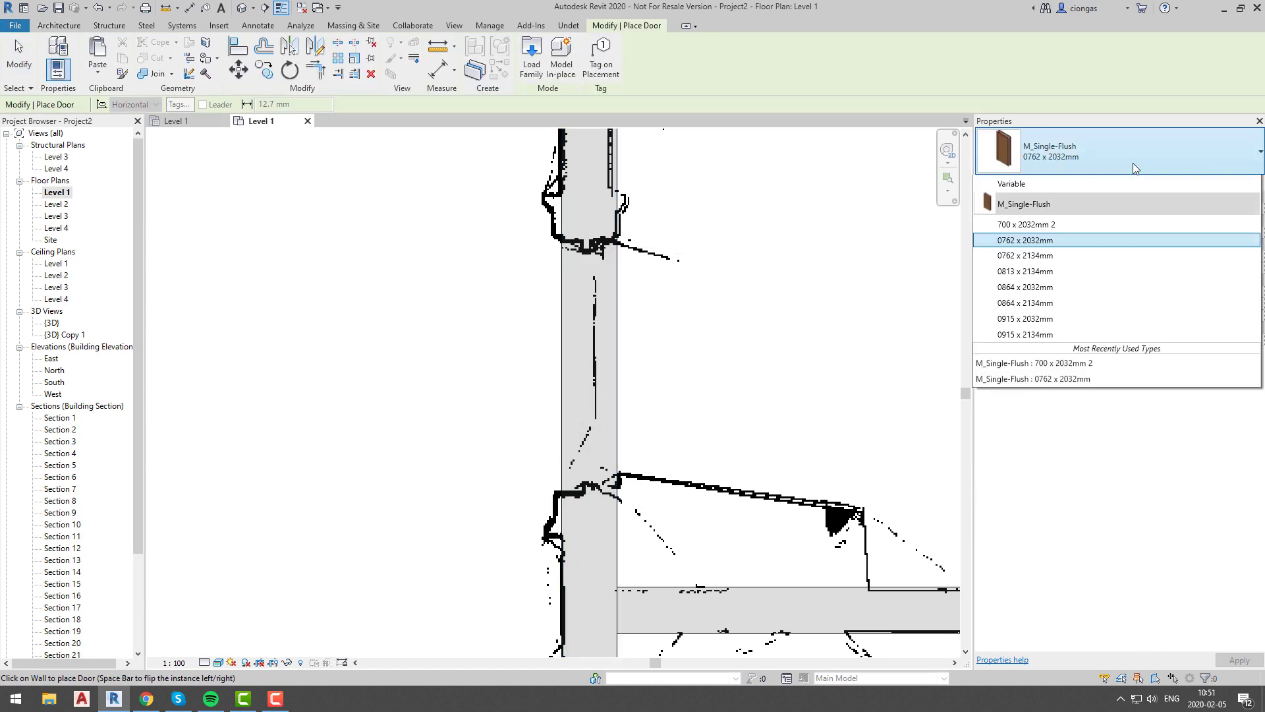
pyautogui.click(1023, 306)
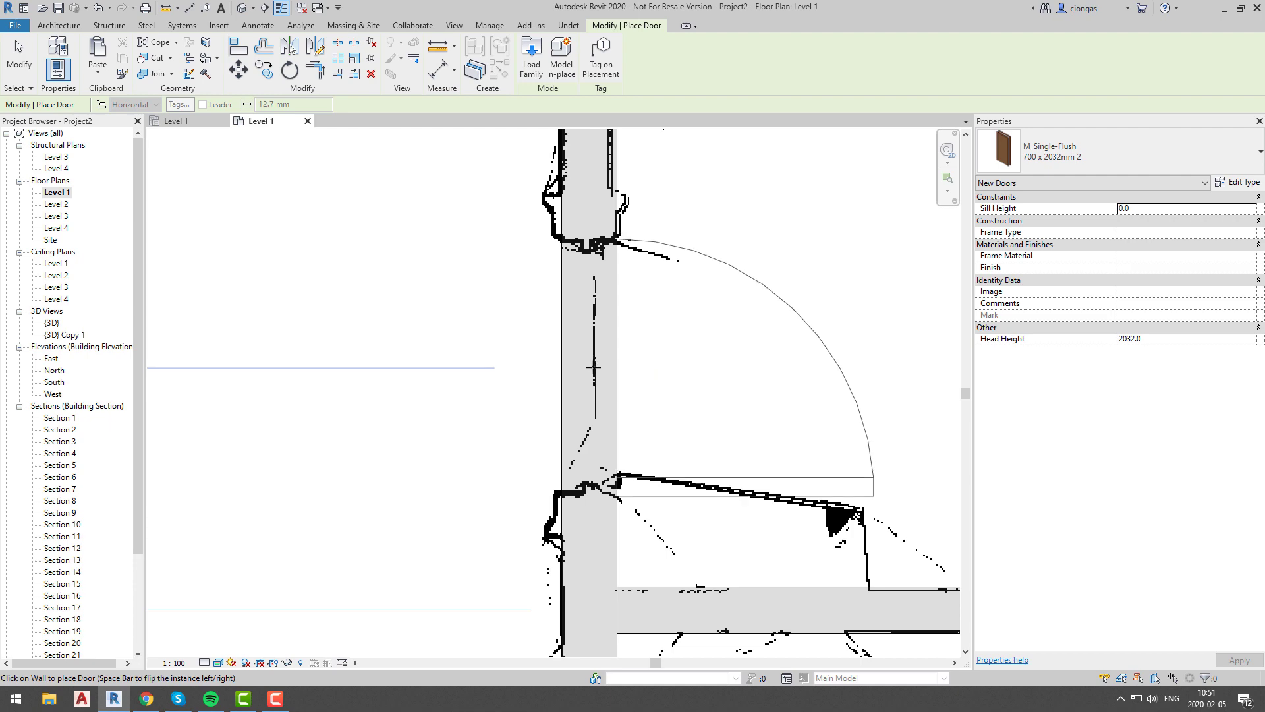
pyautogui.click(594, 367)
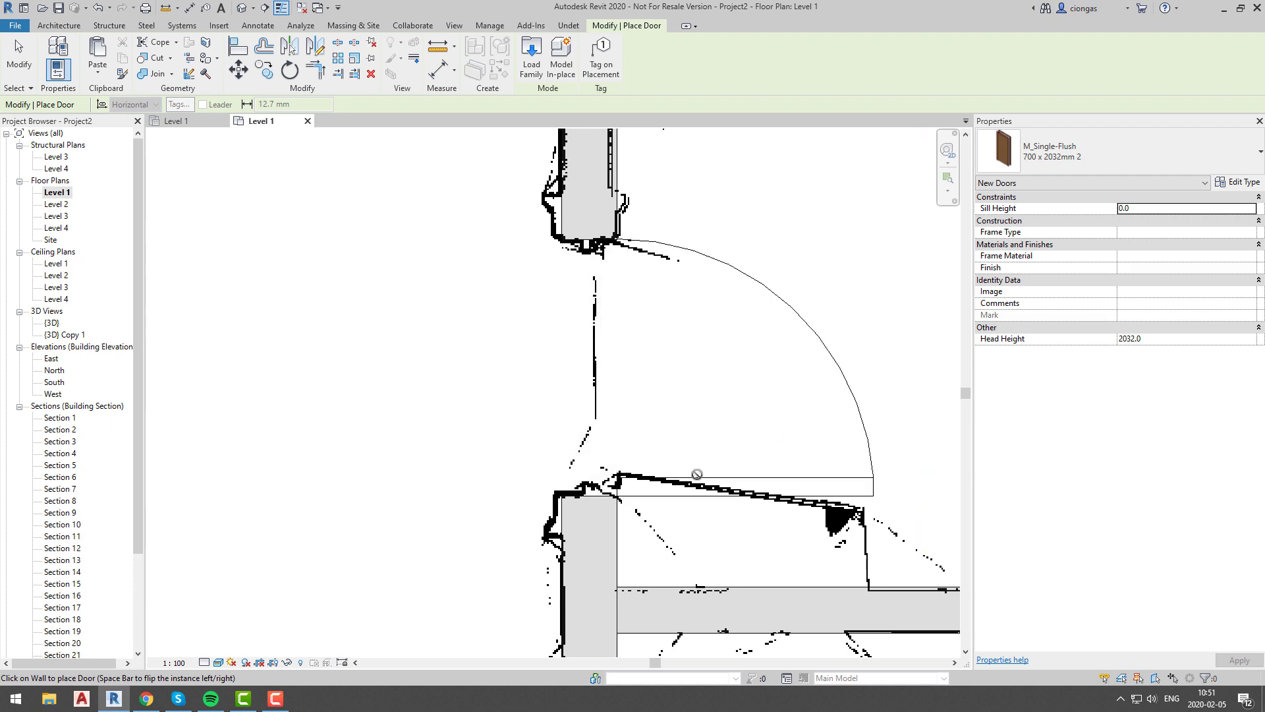
pyautogui.press('Escape')
pyautogui.scroll(-4, 641, 437)
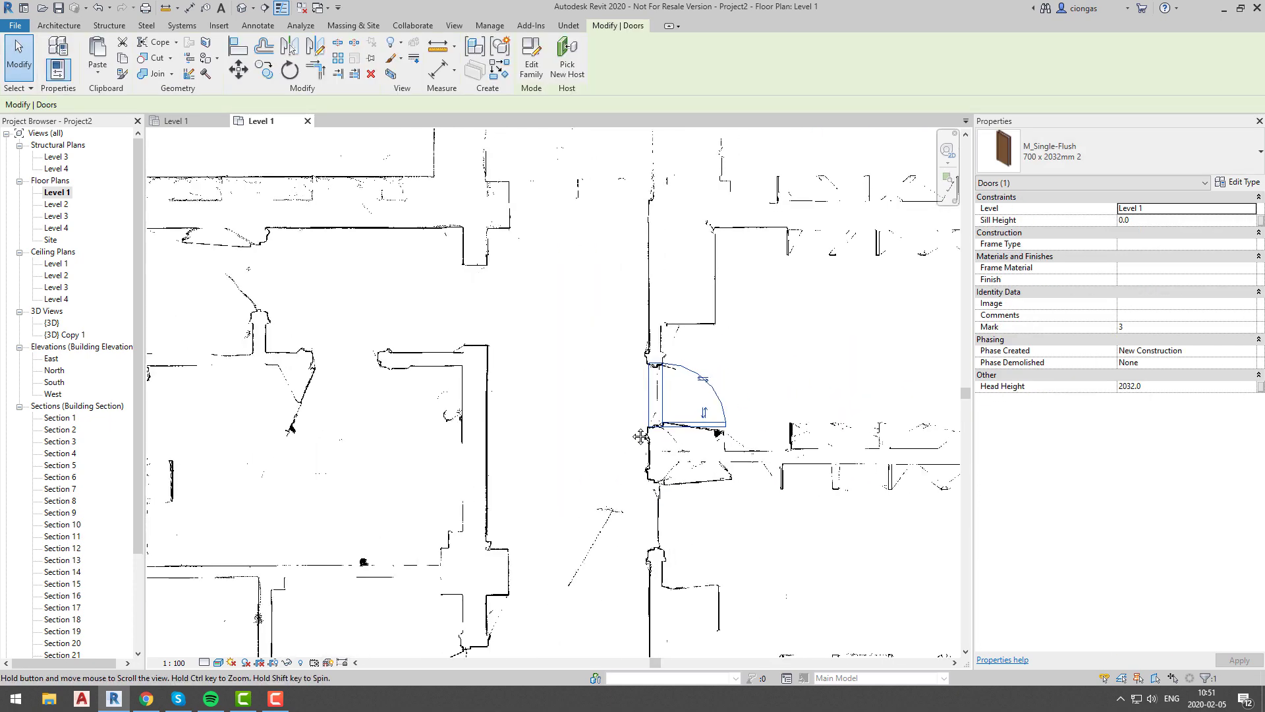
pyautogui.moveTo(640, 436); pyautogui.dragTo(585, 553, button='middle')
pyautogui.moveTo(655, 274); pyautogui.dragTo(675, 472, button='middle')
pyautogui.scroll(3, 615, 323)
pyautogui.click(1068, 157)
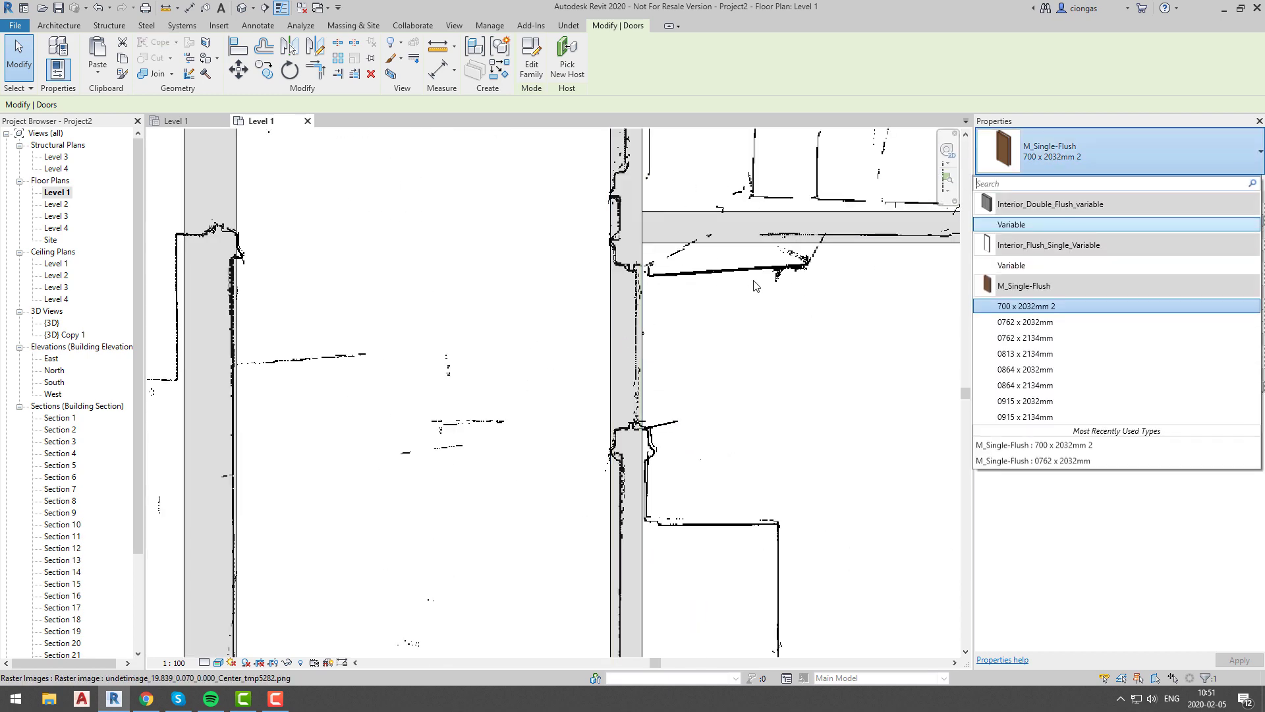
pyautogui.click(918, 325)
pyautogui.click(619, 356)
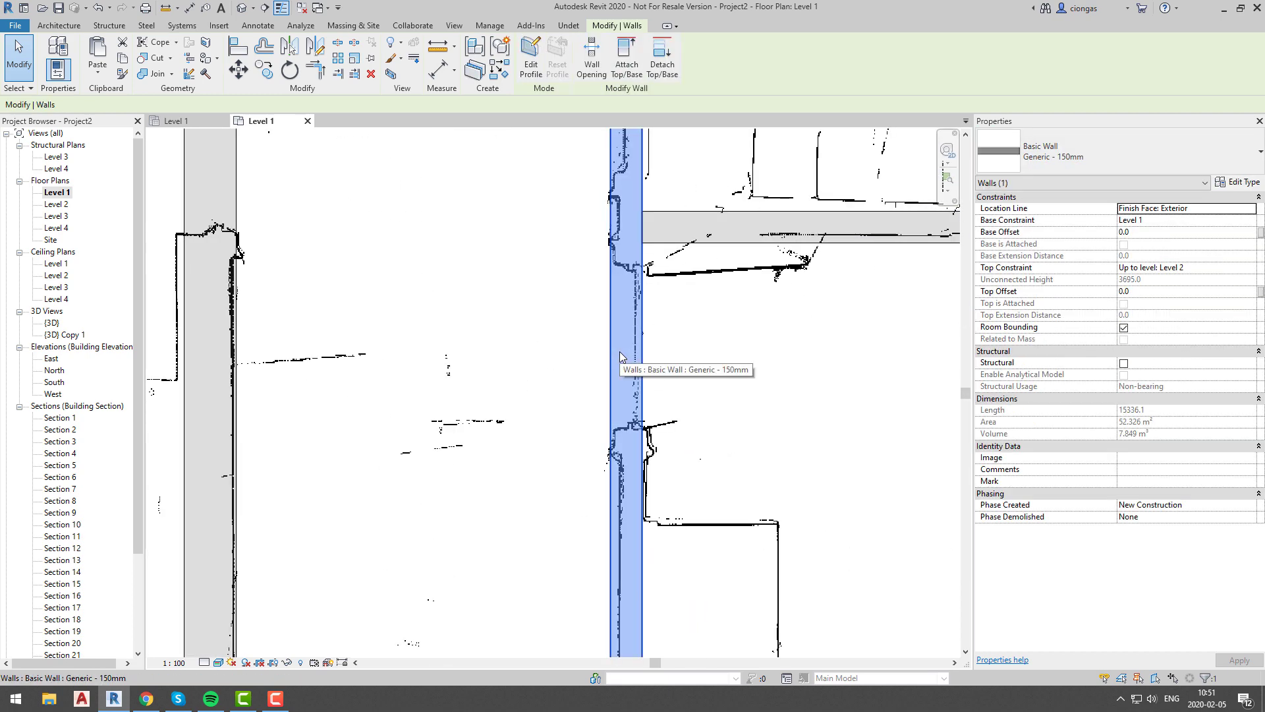
pyautogui.press('Escape')
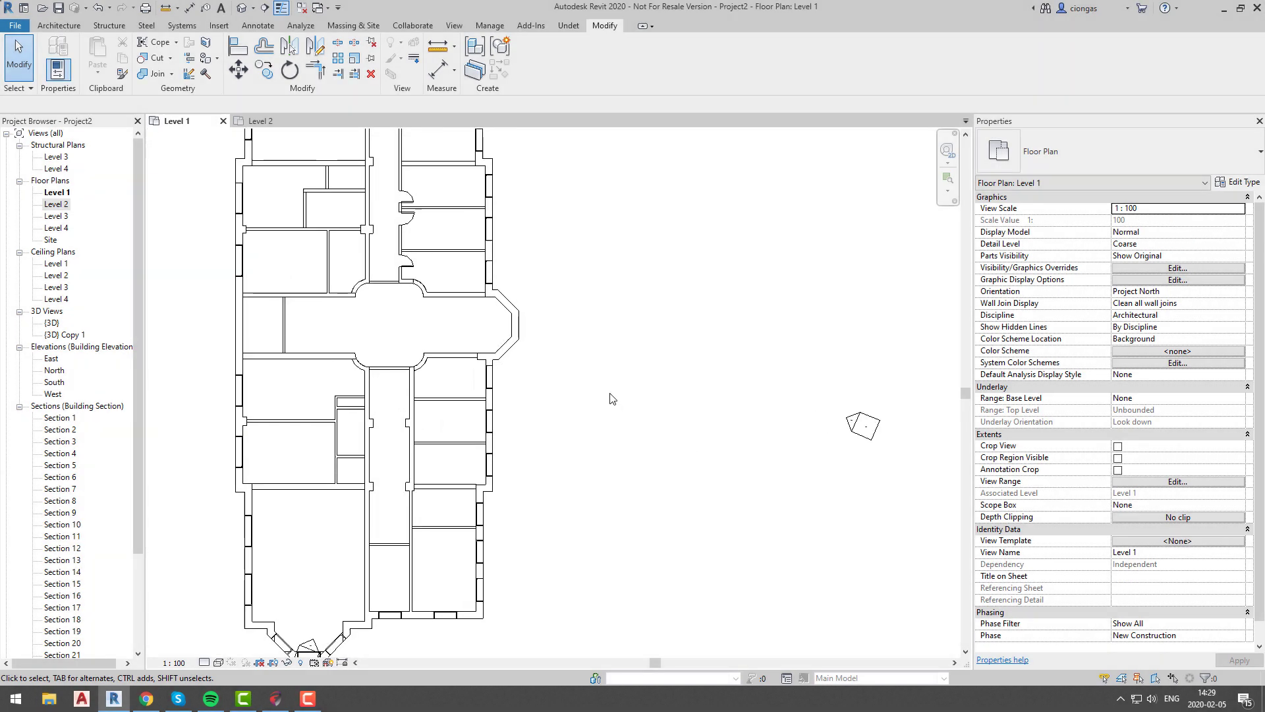
# Draw a building section horizontally across the central hall on Level 1, through the bay, and flip it to look down the plan.
pyautogui.scroll(1, 610, 398)
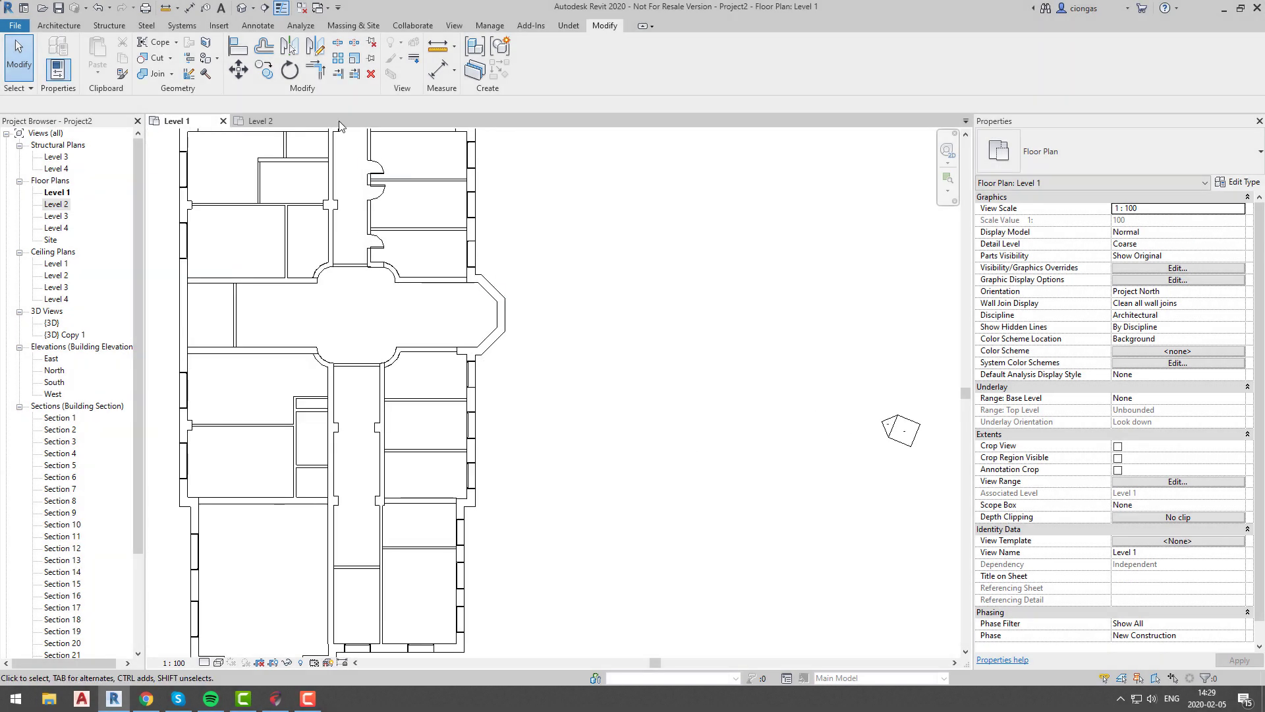
pyautogui.click(264, 7)
pyautogui.click(358, 314)
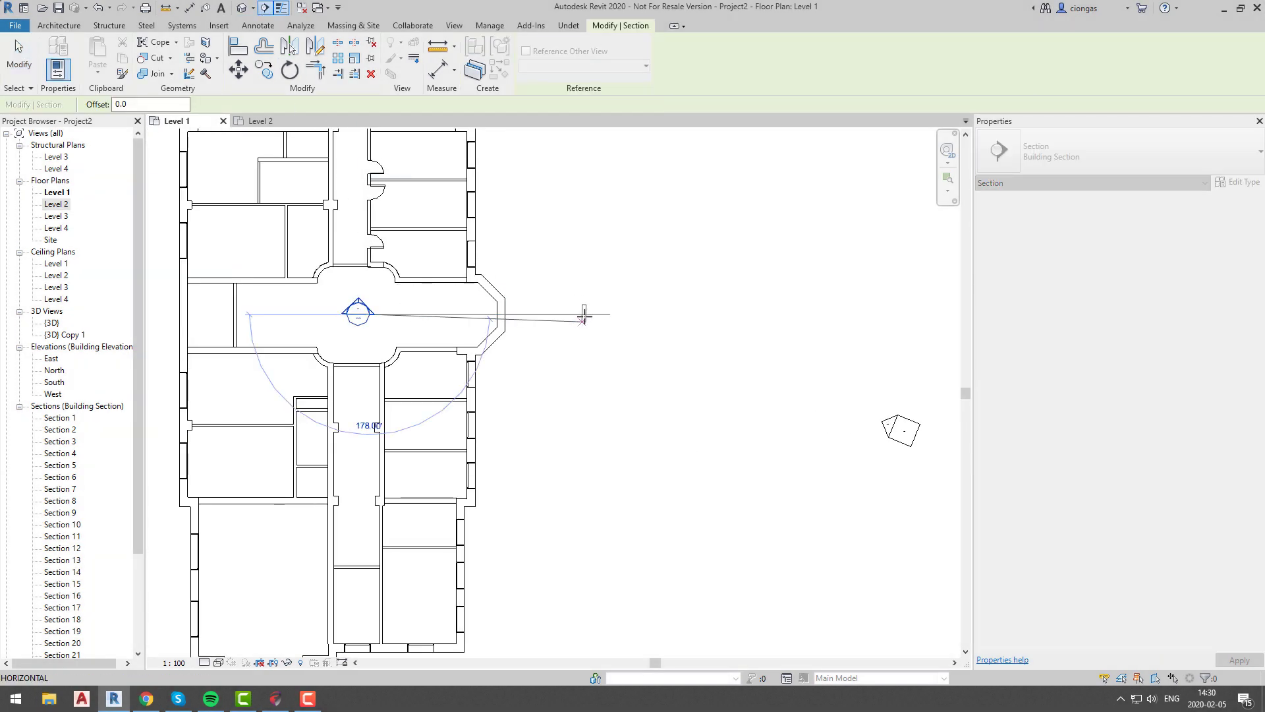
pyautogui.click(585, 315)
pyautogui.scroll(-2, 531, 306)
pyautogui.click(420, 331)
pyautogui.scroll(-4, 472, 529)
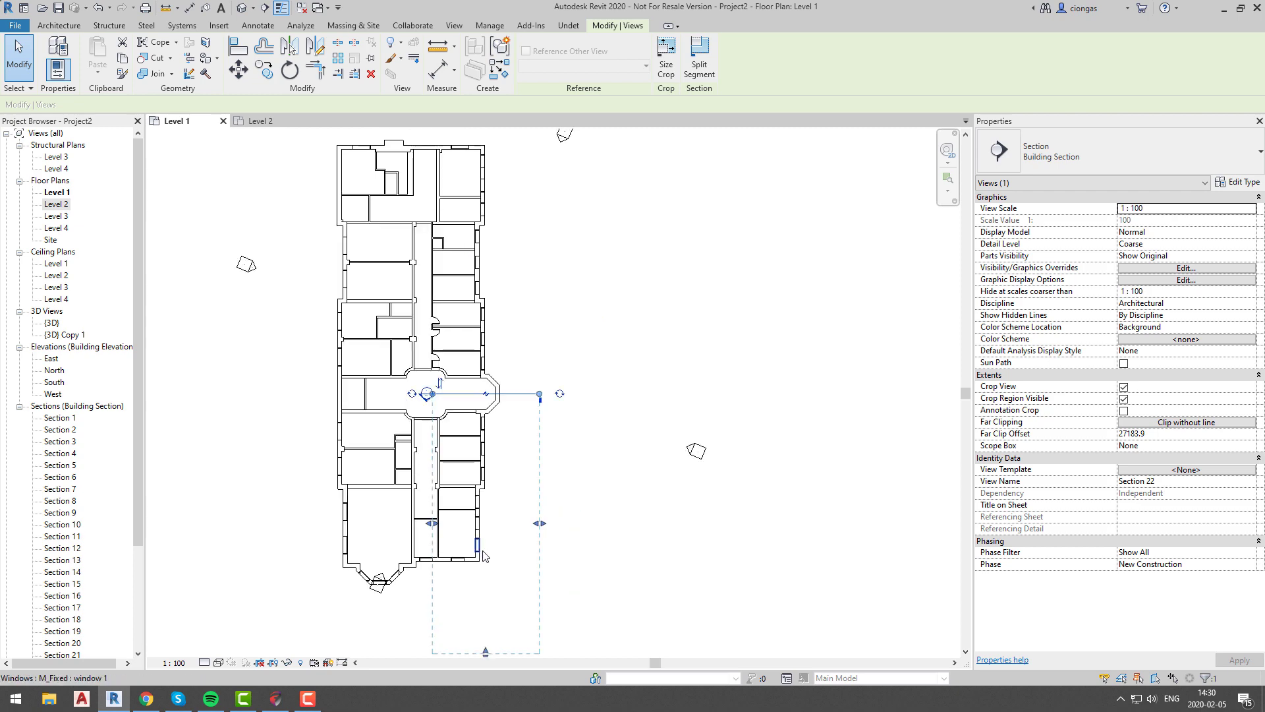
# Shorten the section's view depth to a far clip offset of about 1997.5, near the hall's lower wall, and open its section view.
pyautogui.moveTo(485, 635); pyautogui.dragTo(482, 430)
pyautogui.scroll(7, 484, 427)
pyautogui.scroll(1, 481, 435)
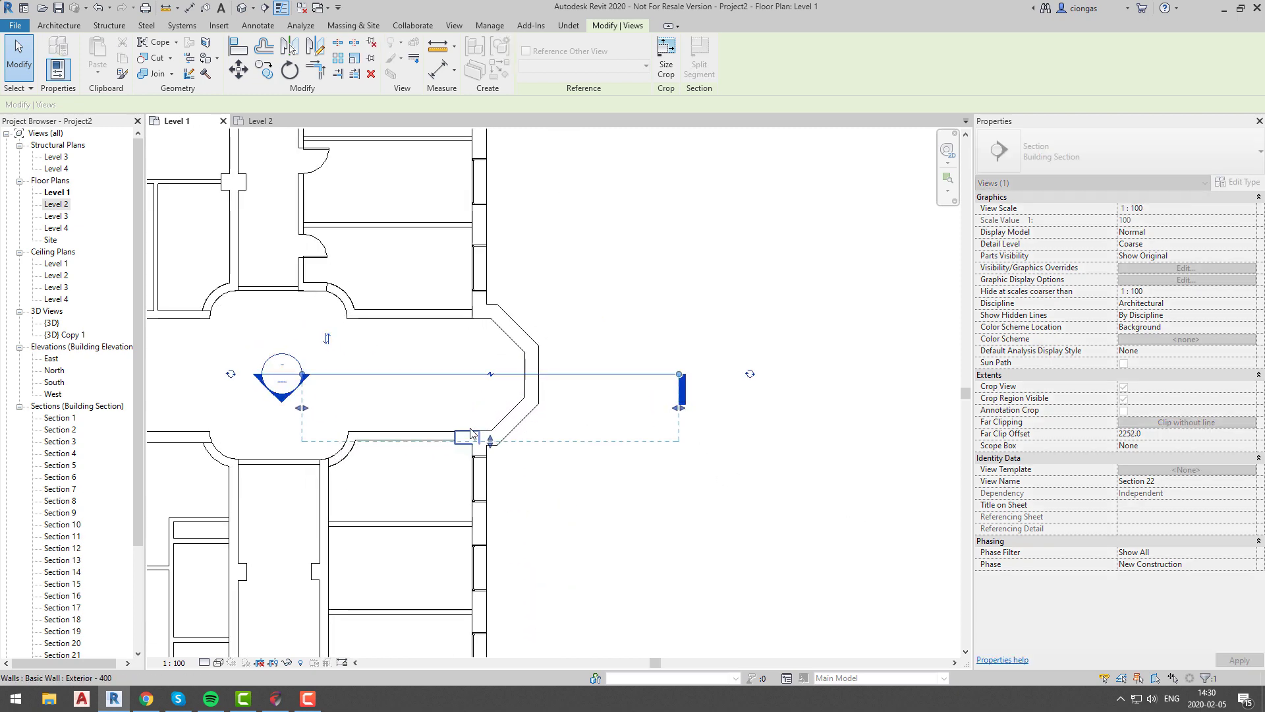
pyautogui.click(460, 406)
pyautogui.rightClick(442, 376)
pyautogui.click(501, 105)
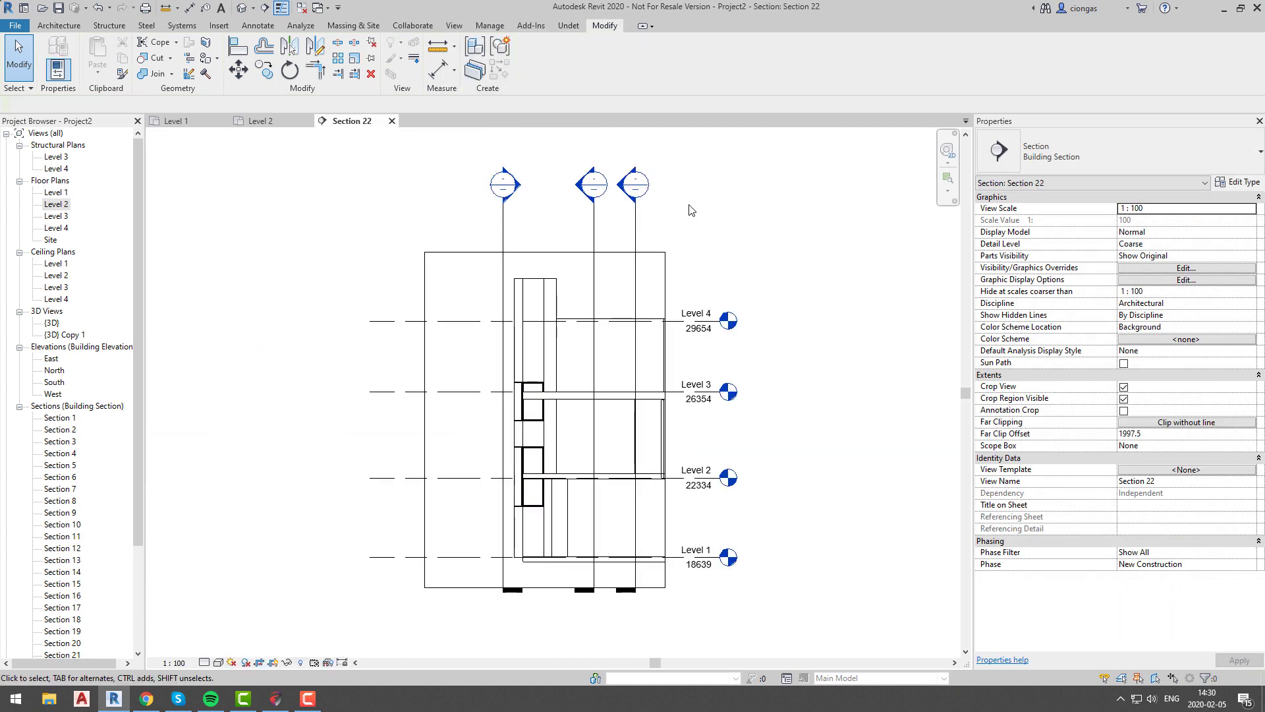
# Hide the three section markers crossing the building in the Section 22 view.
pyautogui.moveTo(690, 208); pyautogui.dragTo(461, 228)
pyautogui.rightClick(534, 220)
pyautogui.click(692, 283)
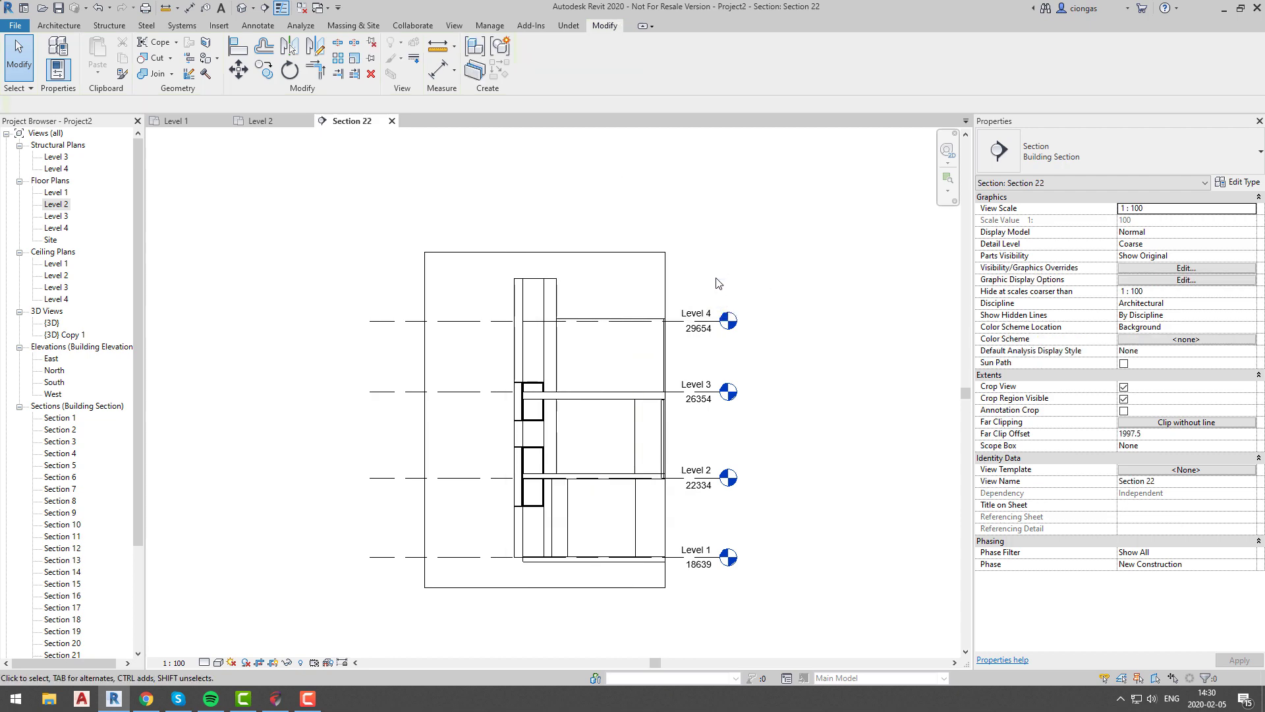
# Widen the Section 22 crop region on the interior side to include more of the central hall.
pyautogui.click(665, 291)
pyautogui.moveTo(666, 419); pyautogui.dragTo(738, 422)
pyautogui.click(686, 437)
pyautogui.moveTo(565, 460); pyautogui.dragTo(478, 414, button='middle')
# Add an Undet slice of a defined area between Levels 1 and 2, with 1.997 m thickness, 20 mm resolution and Plane coloring.
pyautogui.click(568, 25)
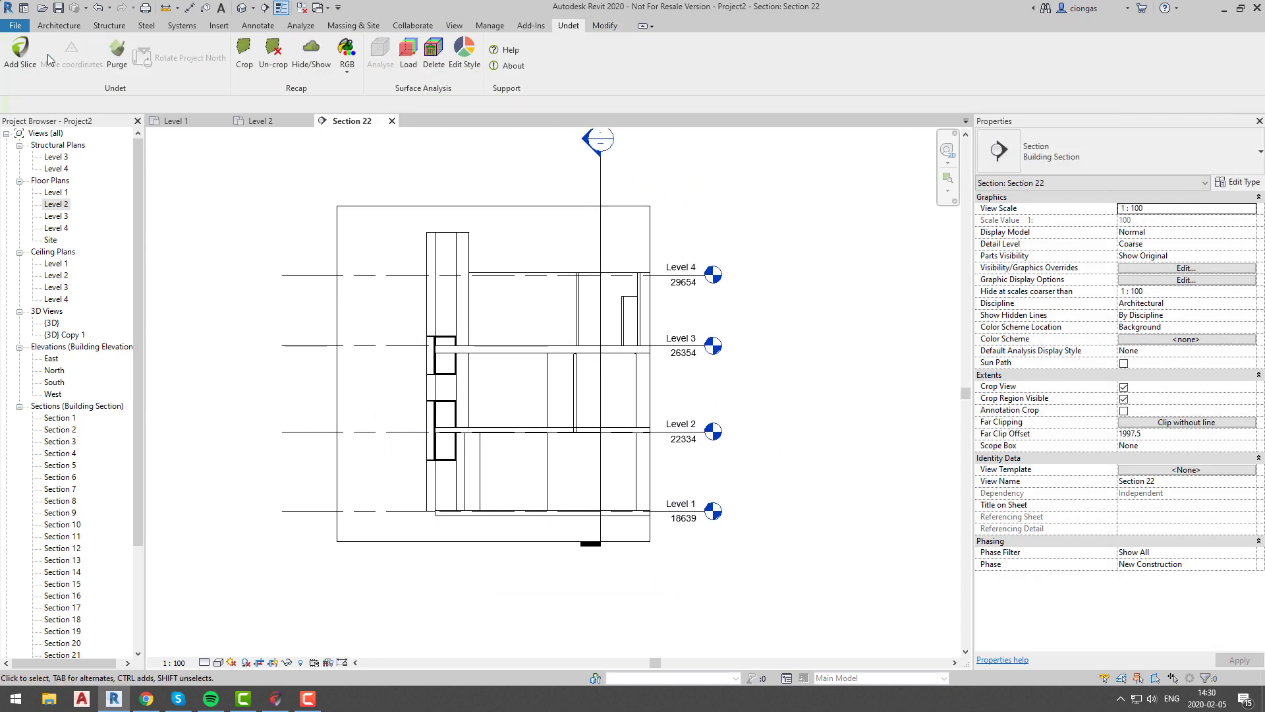
pyautogui.click(20, 53)
pyautogui.click(324, 121)
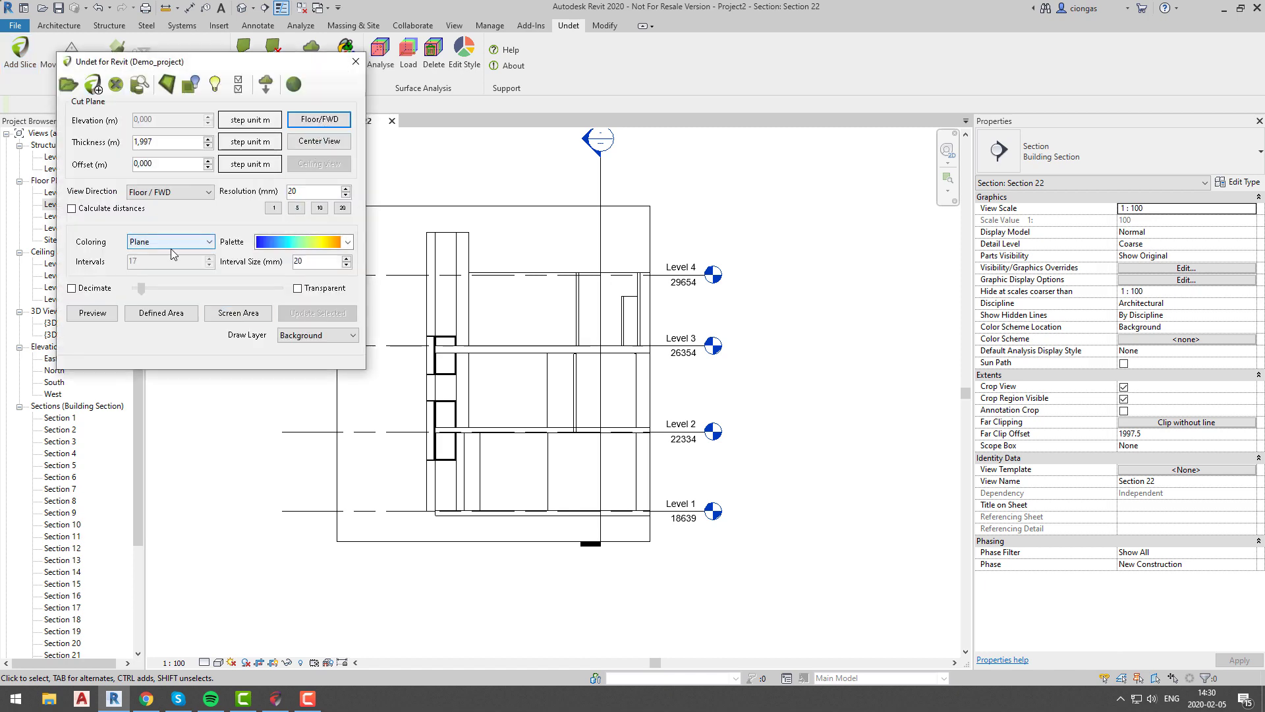
pyautogui.click(143, 315)
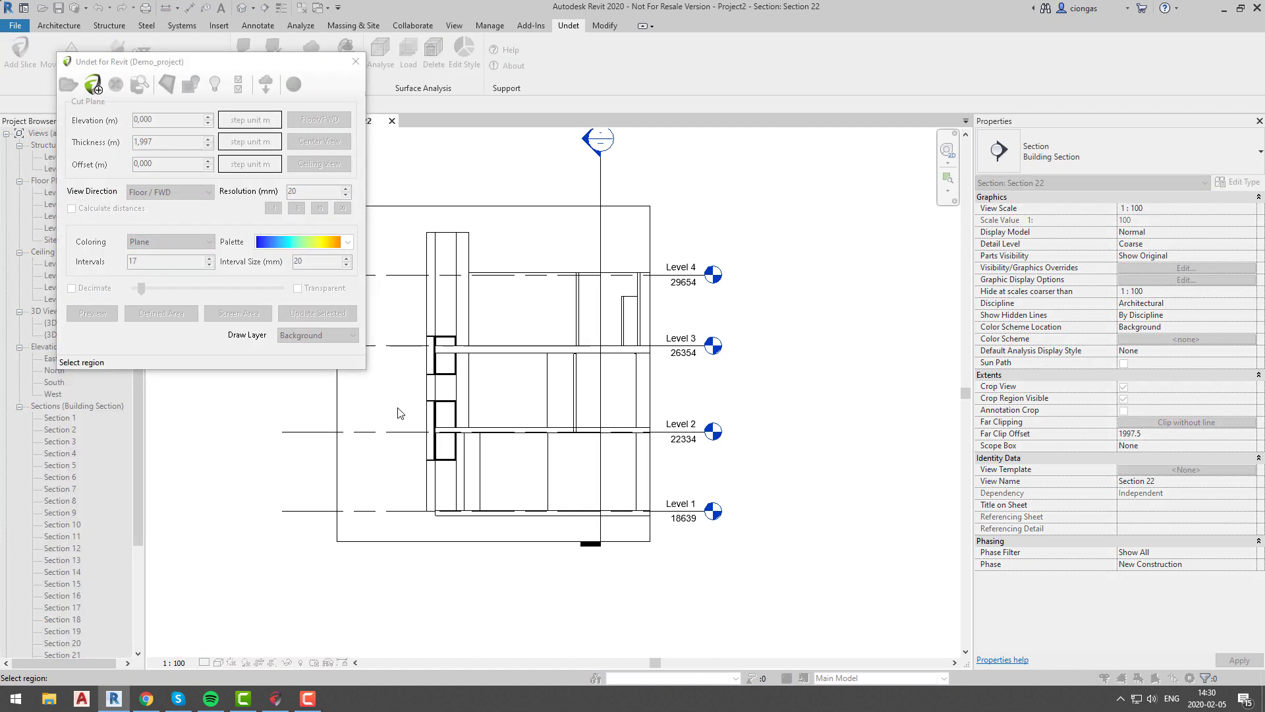
pyautogui.click(582, 537)
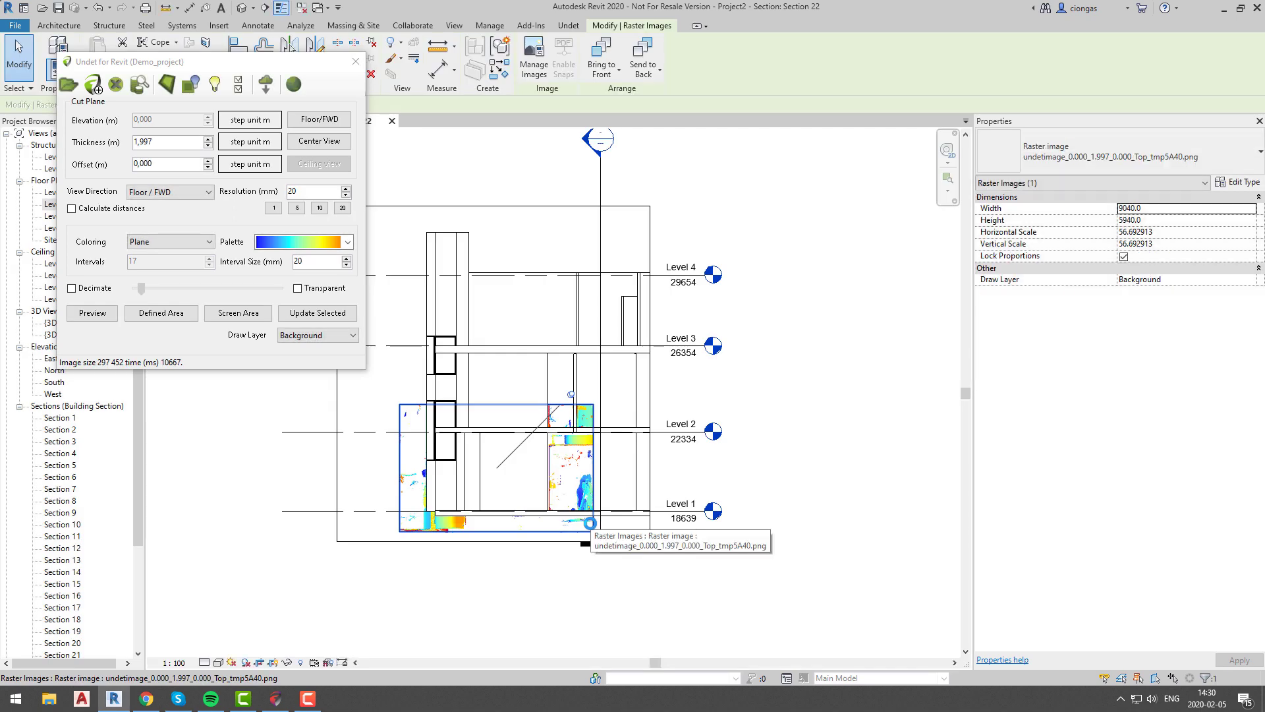
pyautogui.press('Escape')
pyautogui.scroll(3, 590, 524)
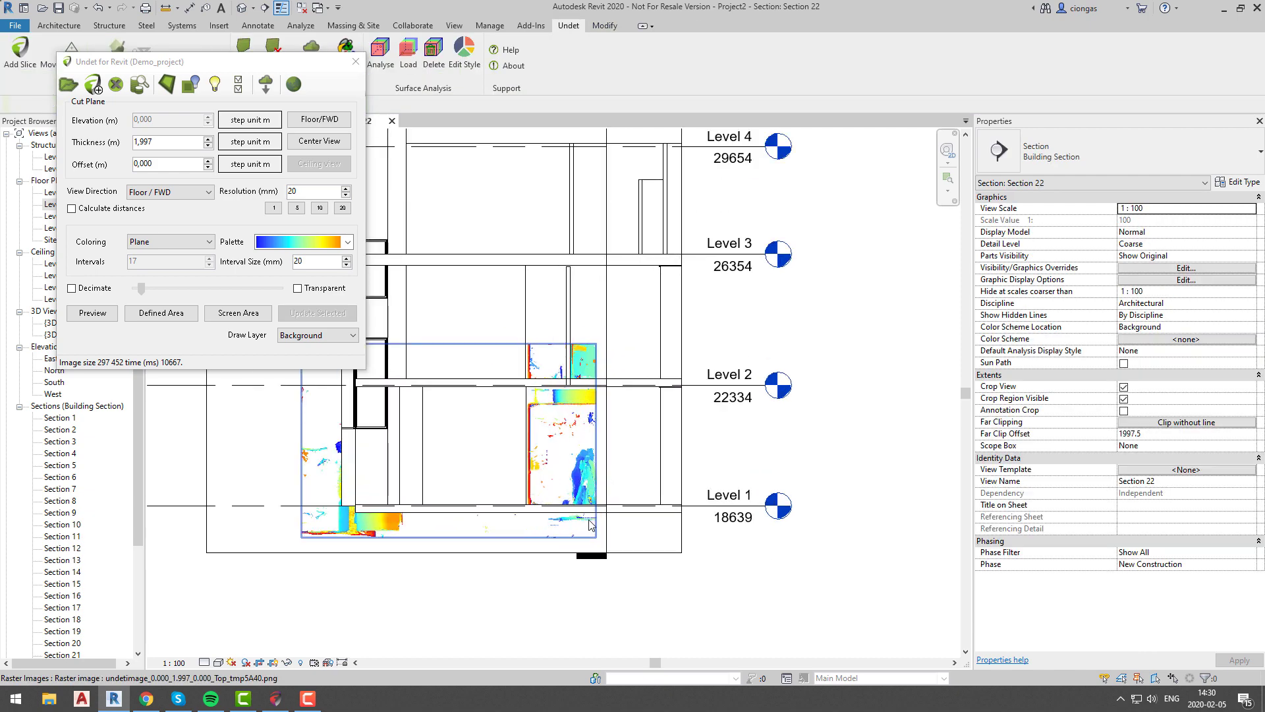
pyautogui.moveTo(588, 526); pyautogui.dragTo(647, 605, button='middle')
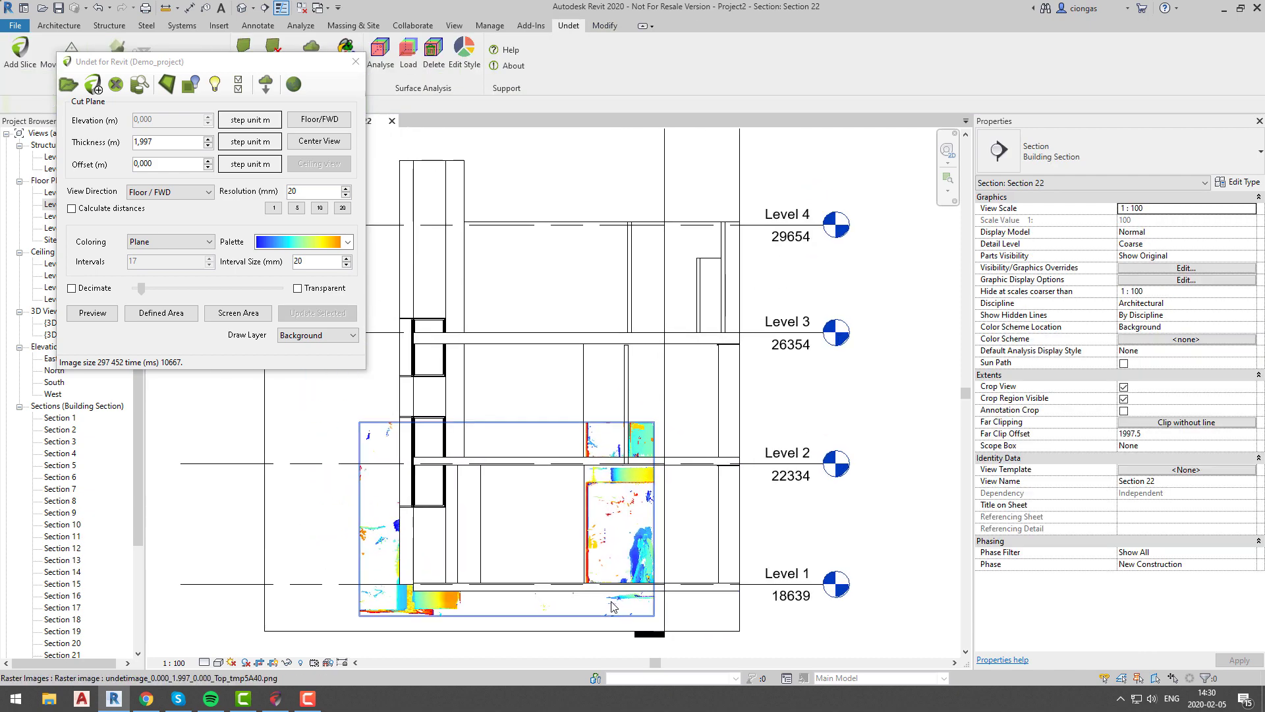
# Update the selected slice image with a 1 mm resolution and the Foreground draw layer.
pyautogui.click(624, 591)
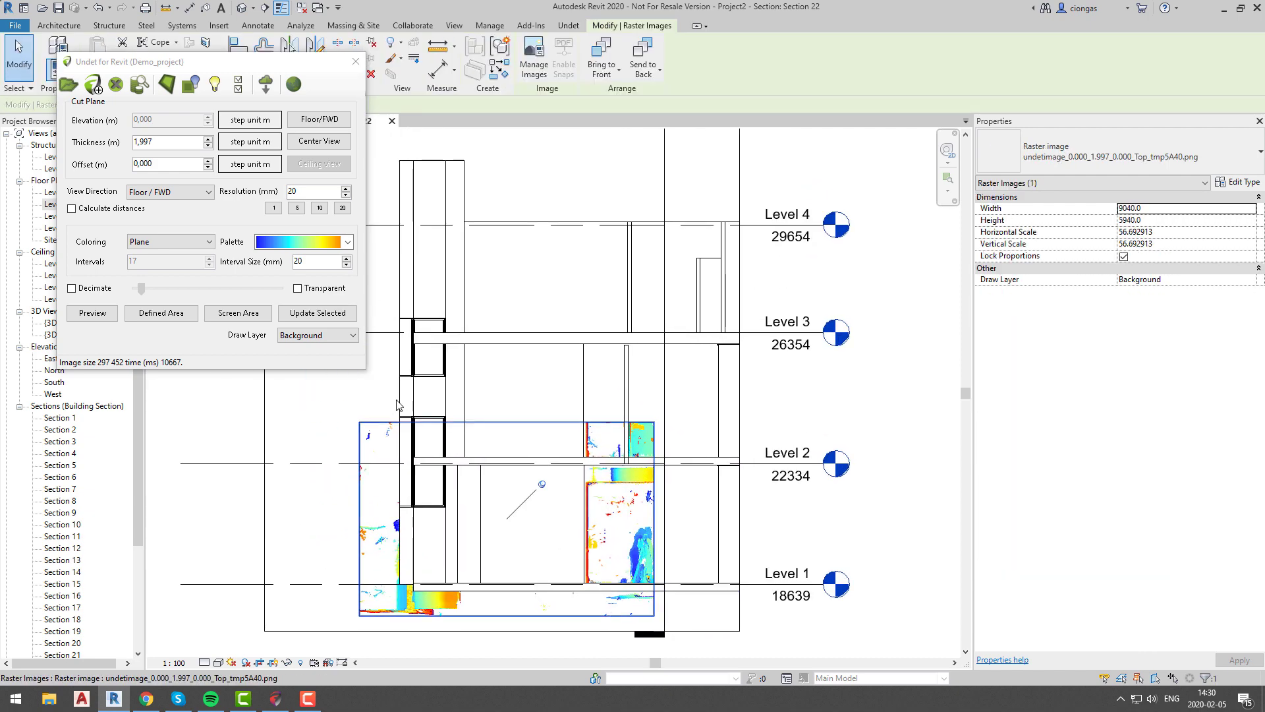
pyautogui.click(317, 336)
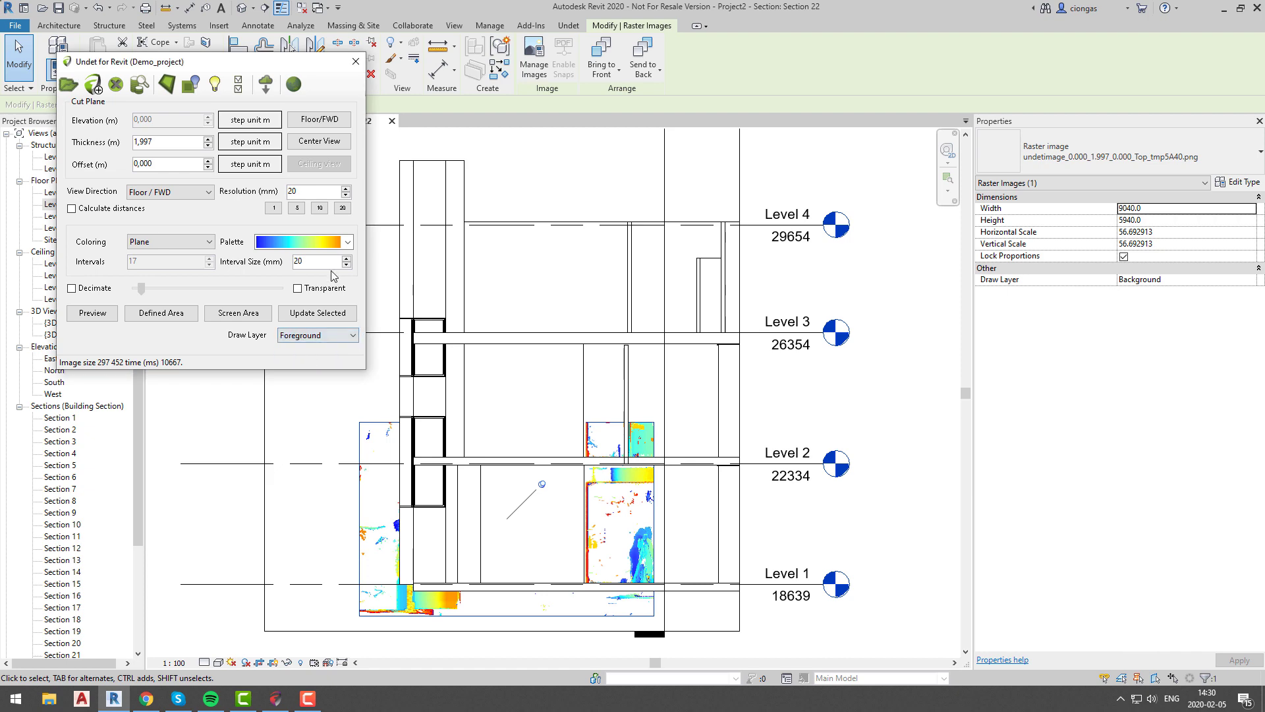
pyautogui.click(280, 210)
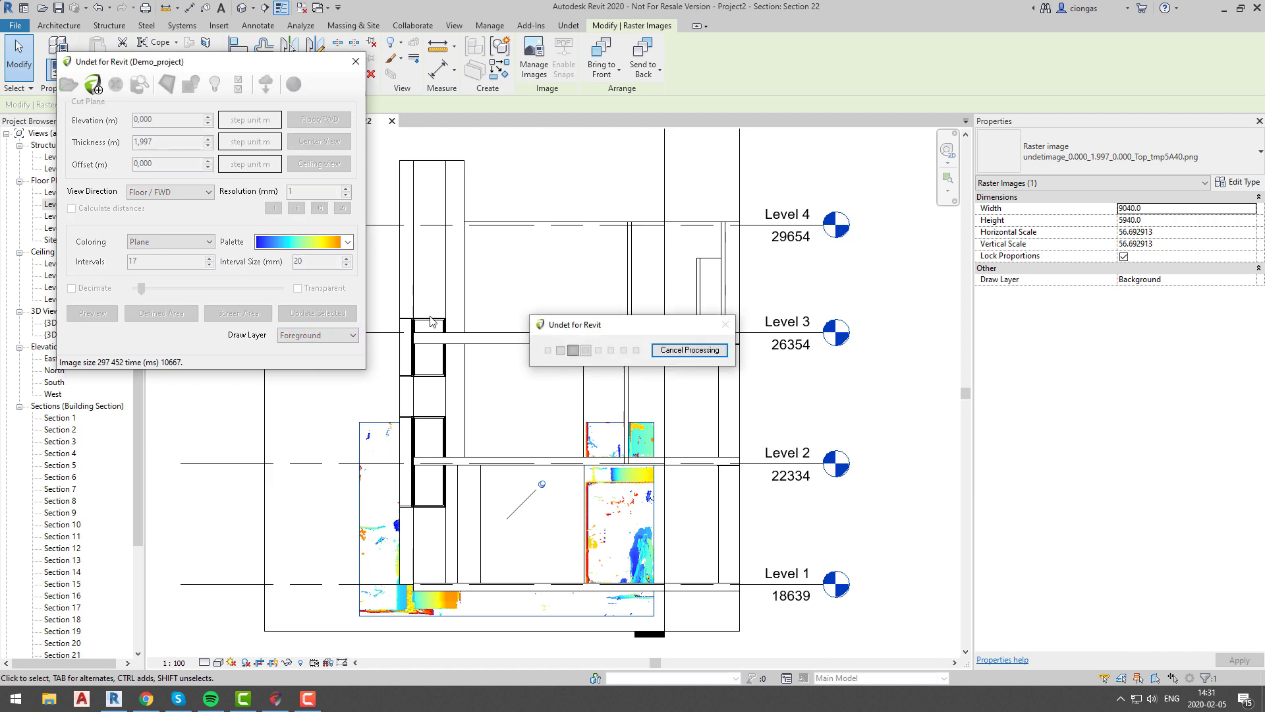
# Examine the scanned stair flight and its steps in the refined slice, and close the slice settings.
pyautogui.scroll(3, 470, 473)
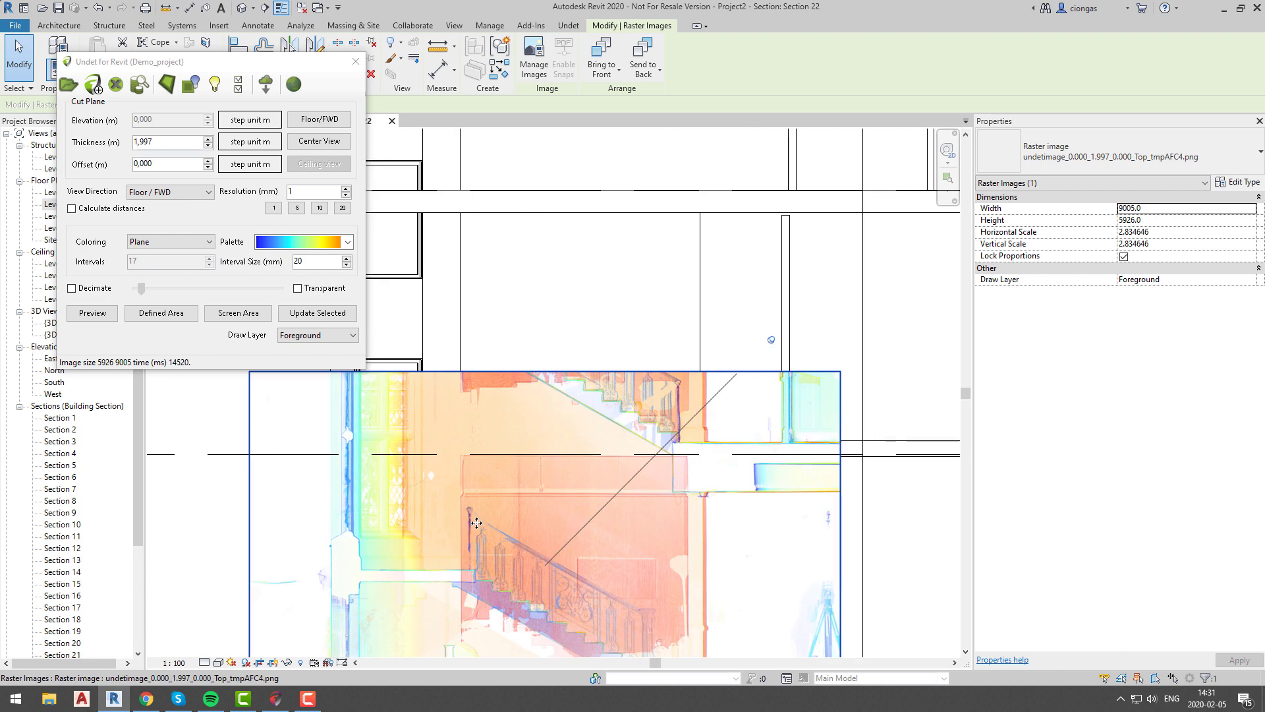
pyautogui.moveTo(477, 523); pyautogui.dragTo(517, 415, button='middle')
pyautogui.scroll(1, 546, 521)
pyautogui.moveTo(548, 525); pyautogui.dragTo(528, 462, button='middle')
pyautogui.press('Escape')
pyautogui.scroll(1, 612, 502)
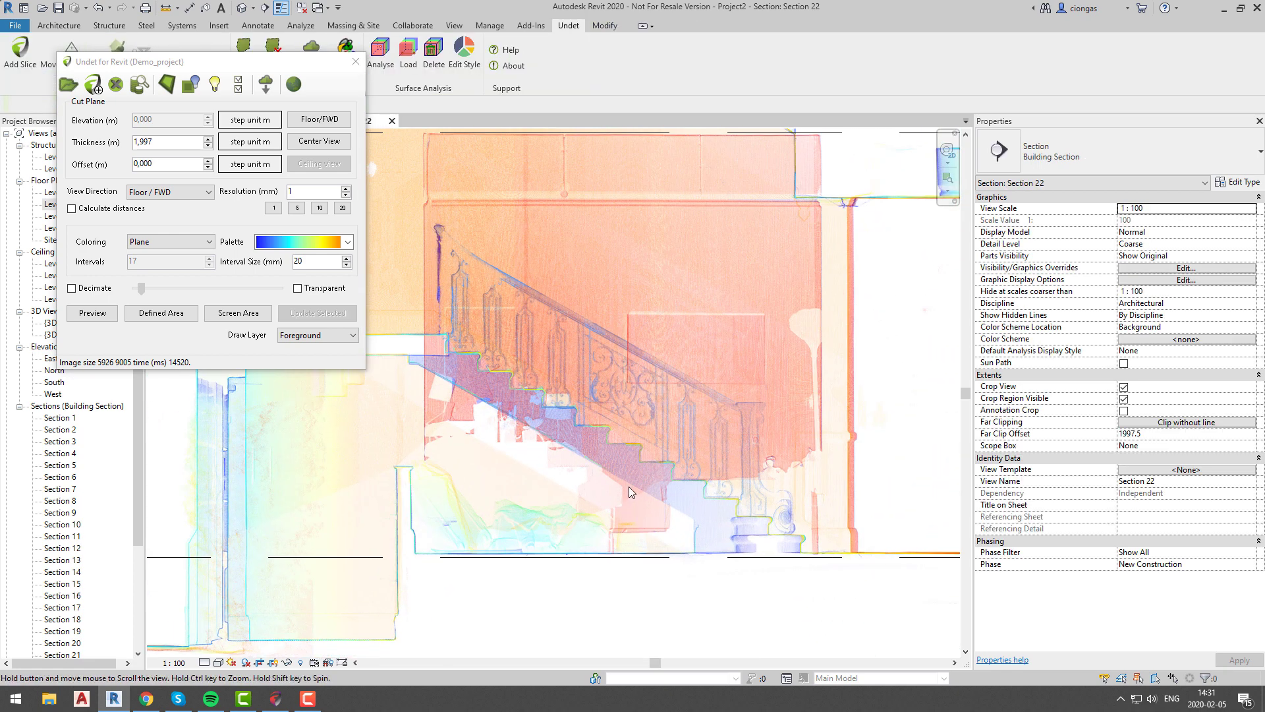
pyautogui.moveTo(629, 486); pyautogui.dragTo(623, 543, button='middle')
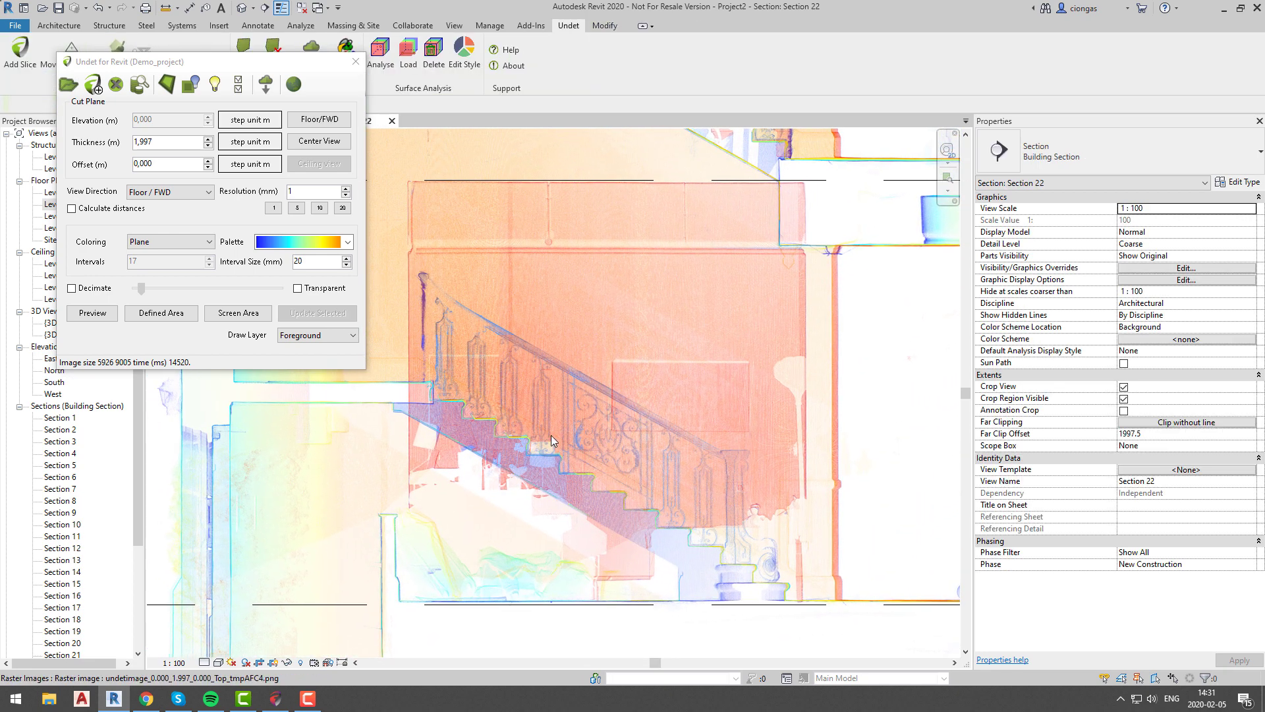
pyautogui.scroll(2, 551, 437)
pyautogui.moveTo(464, 423); pyautogui.dragTo(506, 489, button='middle')
pyautogui.scroll(-2, 528, 470)
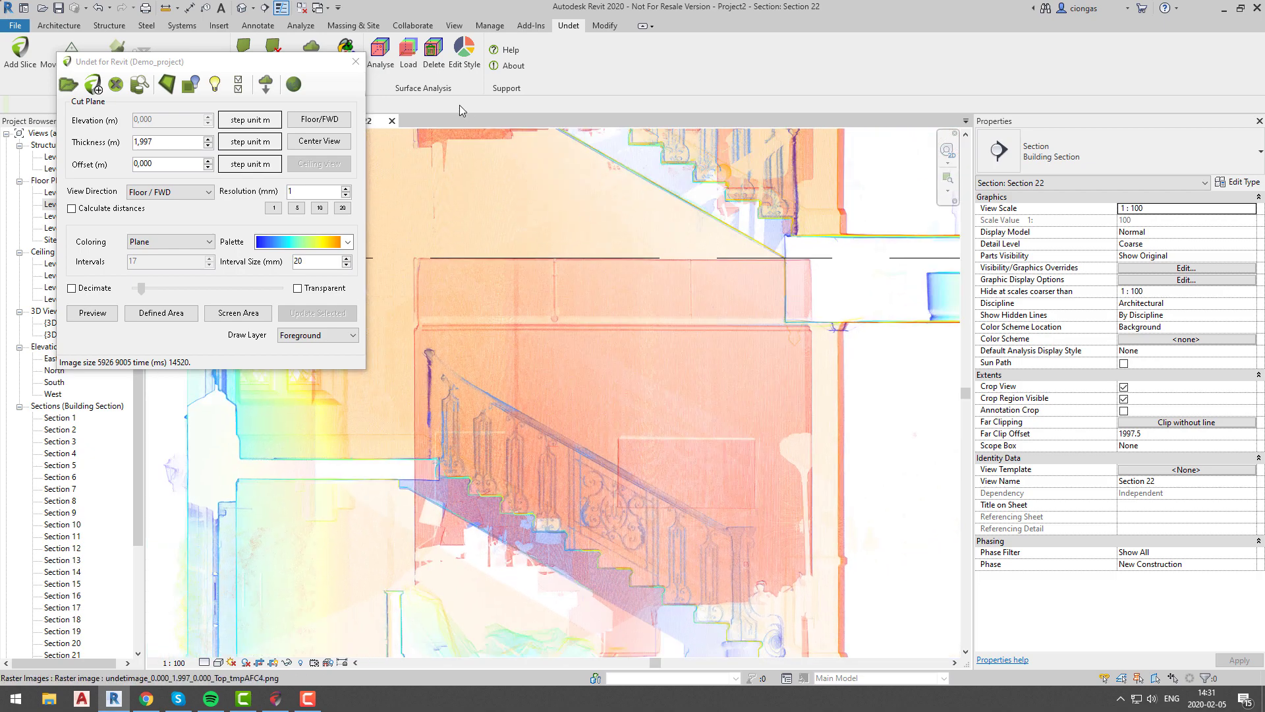
pyautogui.click(355, 62)
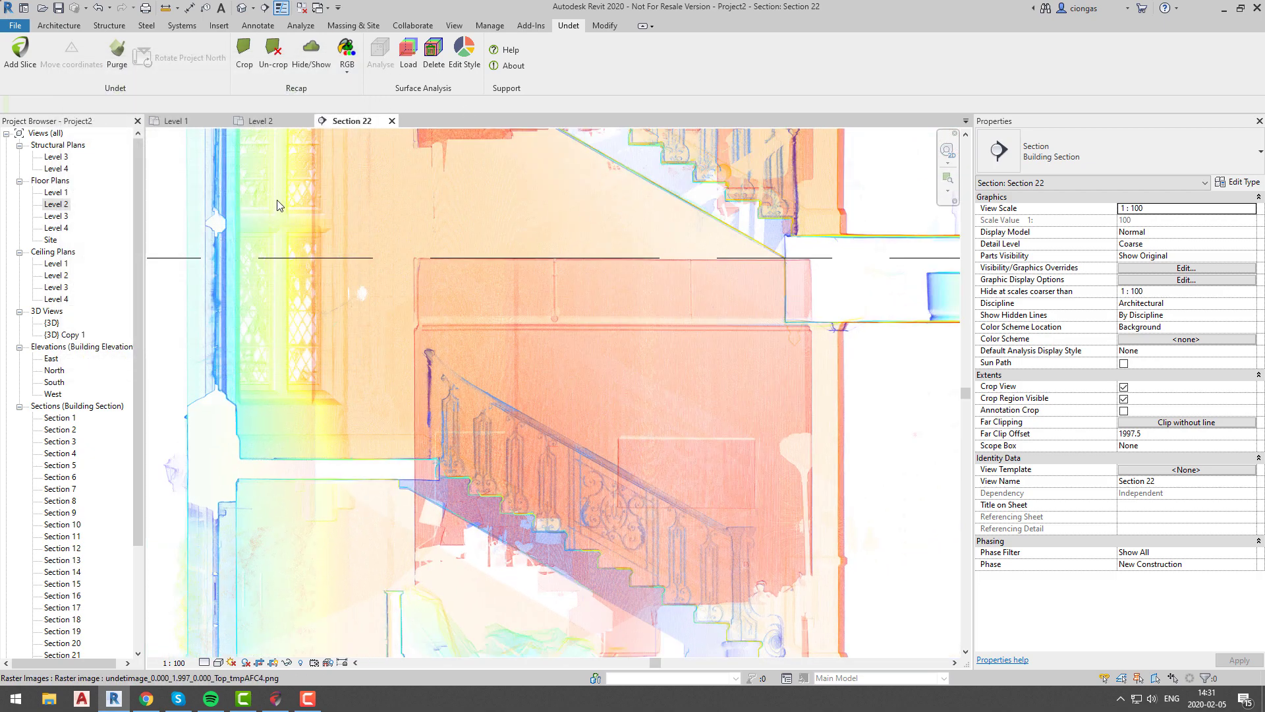
# Start a new in-place model in the Stairs family category, accepting its name.
pyautogui.click(83, 27)
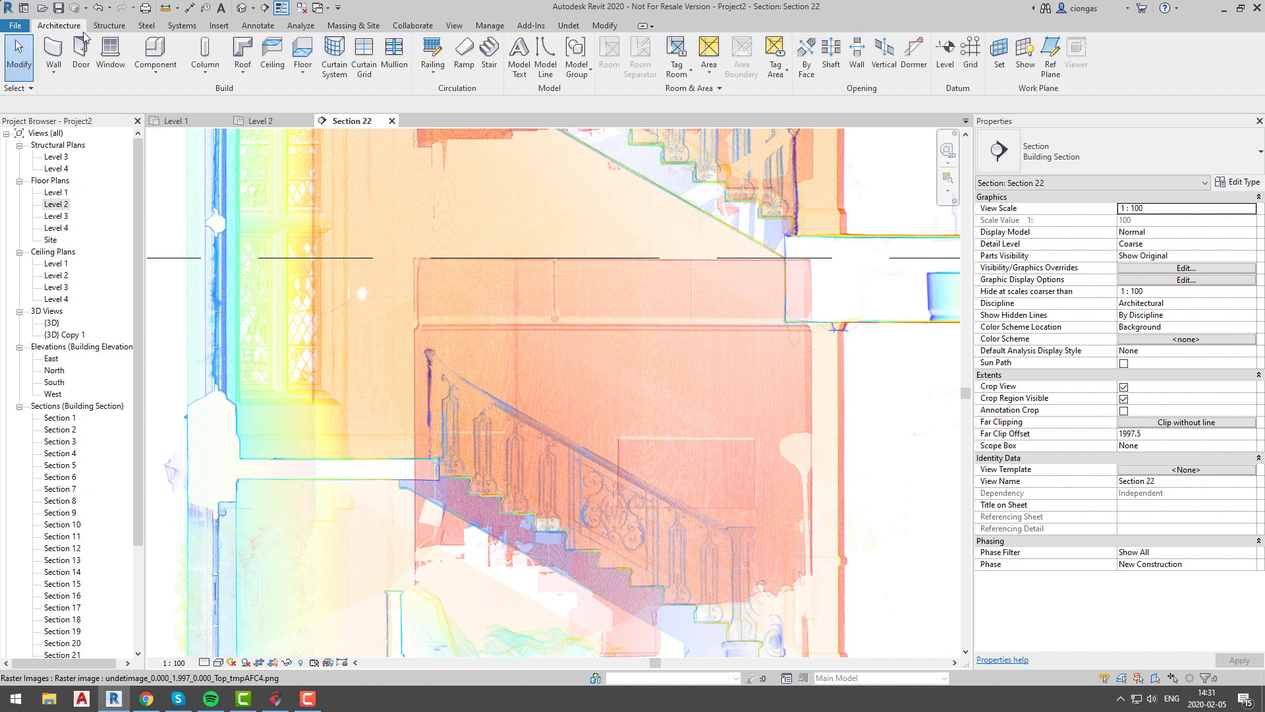
pyautogui.click(156, 71)
pyautogui.click(173, 119)
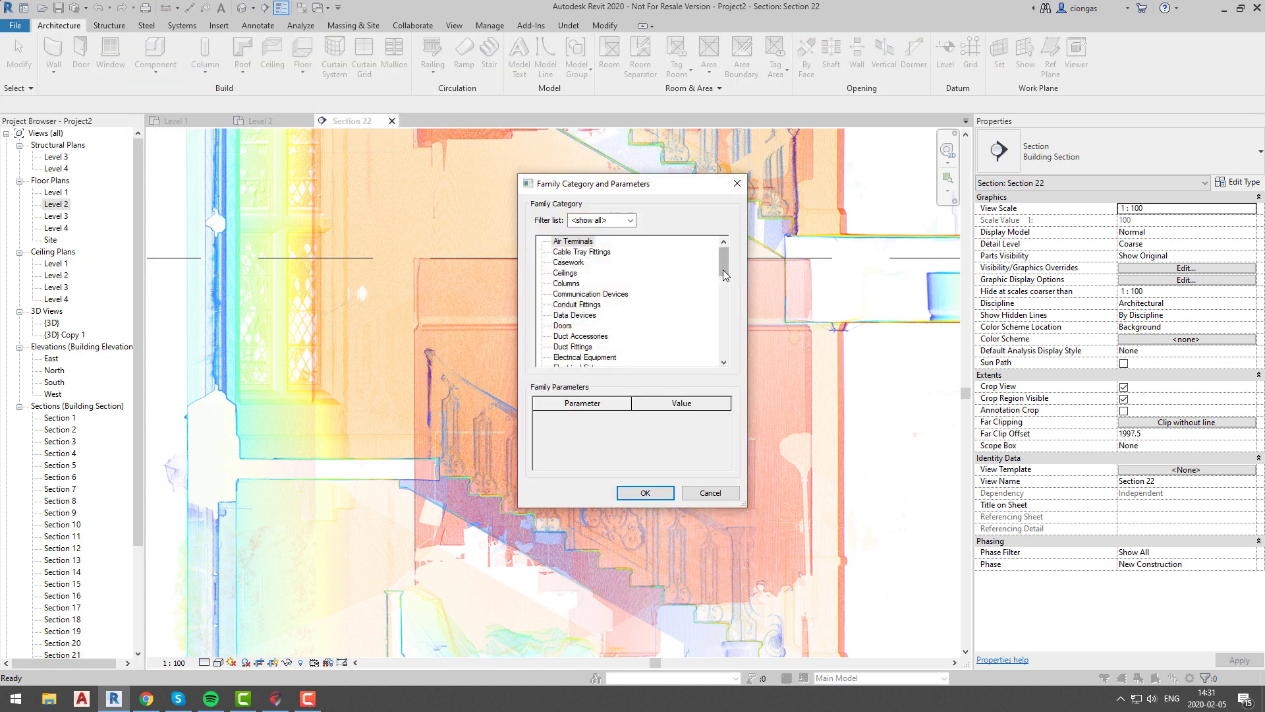
pyautogui.moveTo(725, 274); pyautogui.dragTo(725, 337)
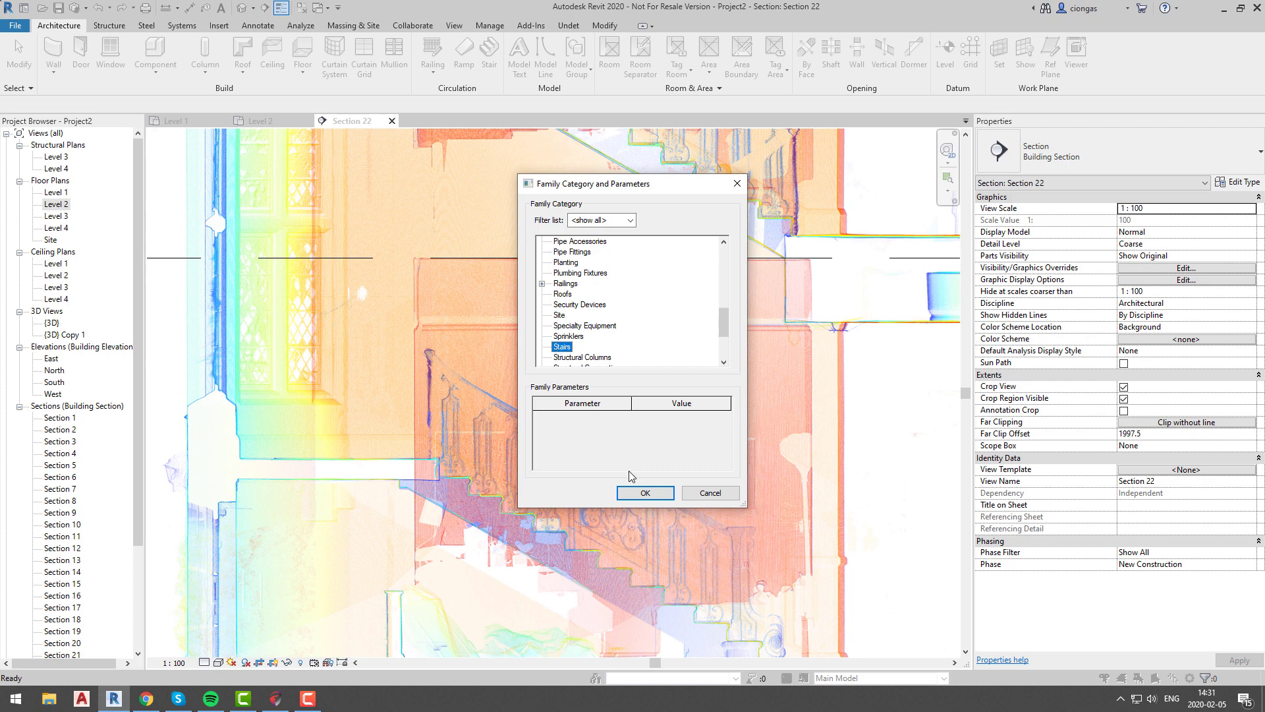
pyautogui.click(634, 493)
pyautogui.click(632, 373)
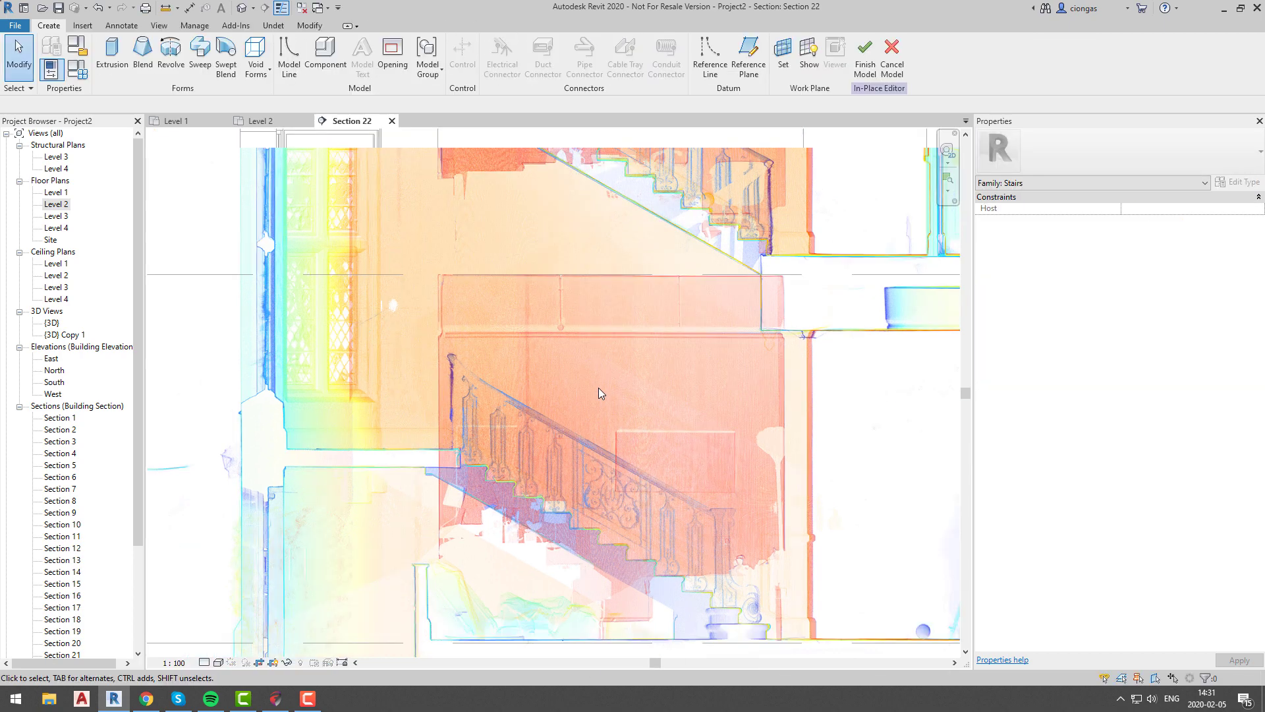
pyautogui.scroll(4, 607, 429)
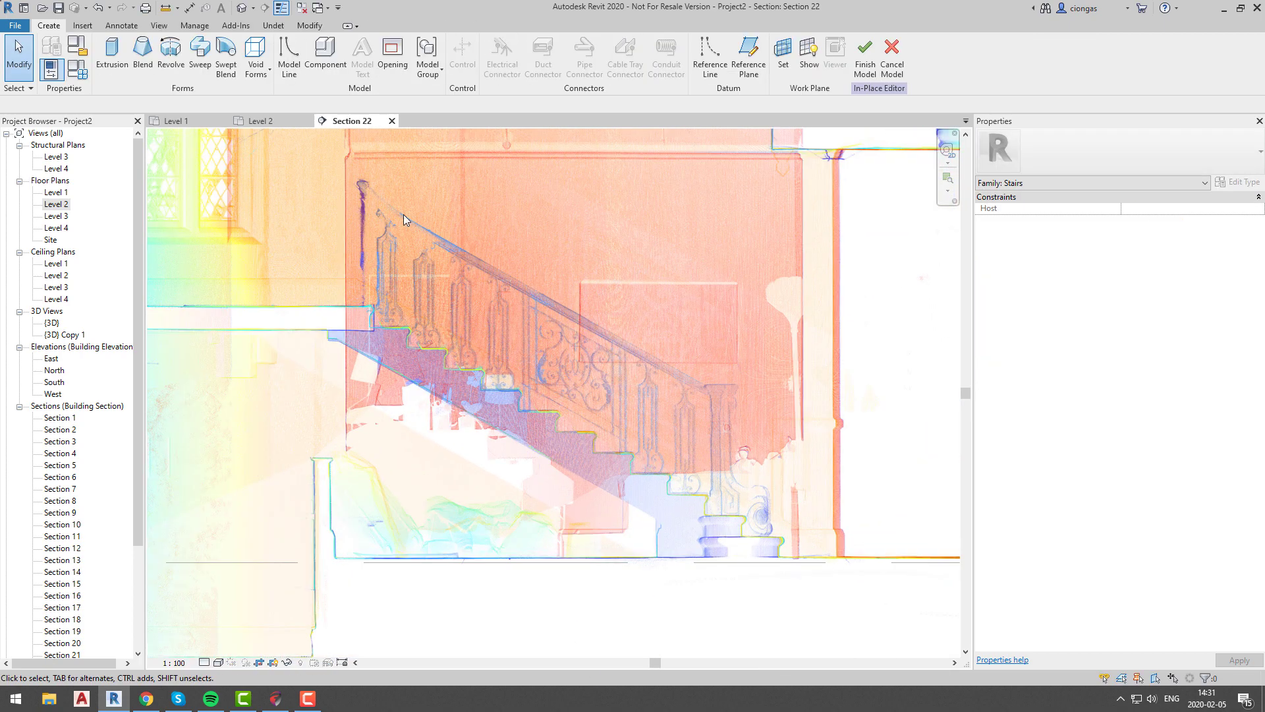
# Start an extrusion and pick the face of the interior wall behind the stair flight as its work plane.
pyautogui.click(112, 56)
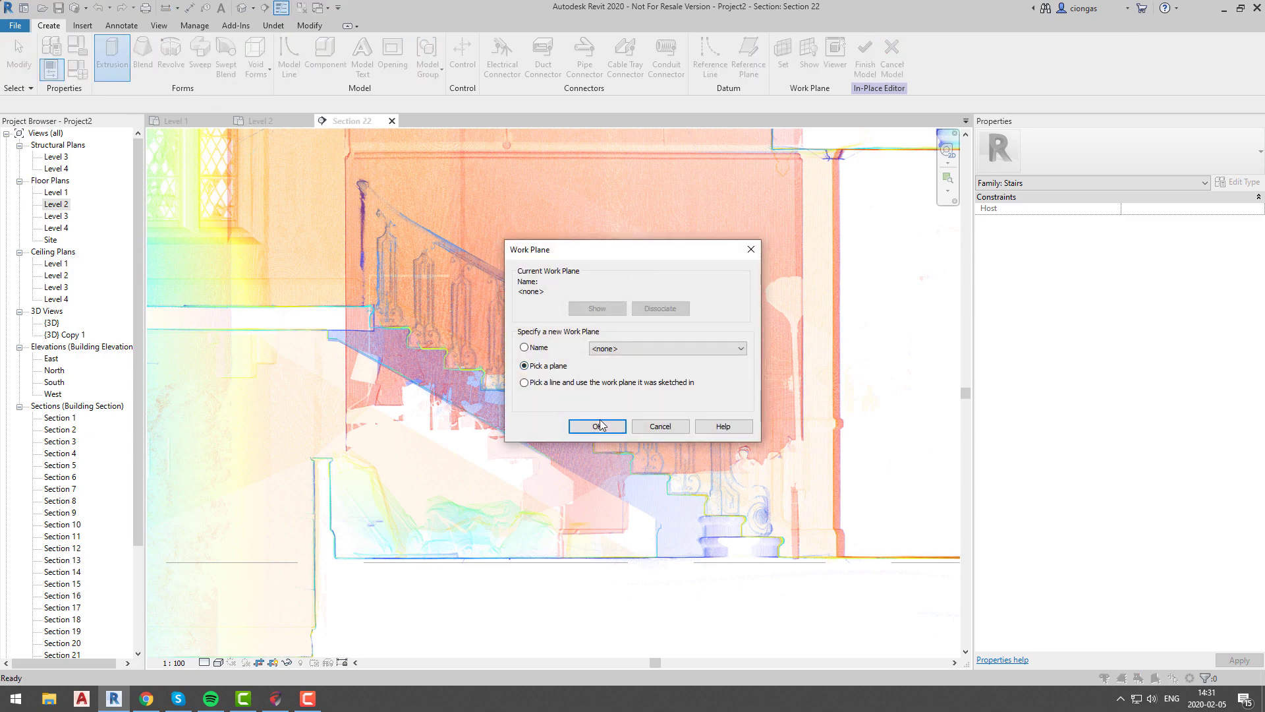
pyautogui.click(600, 425)
pyautogui.scroll(-2, 616, 311)
pyautogui.click(623, 276)
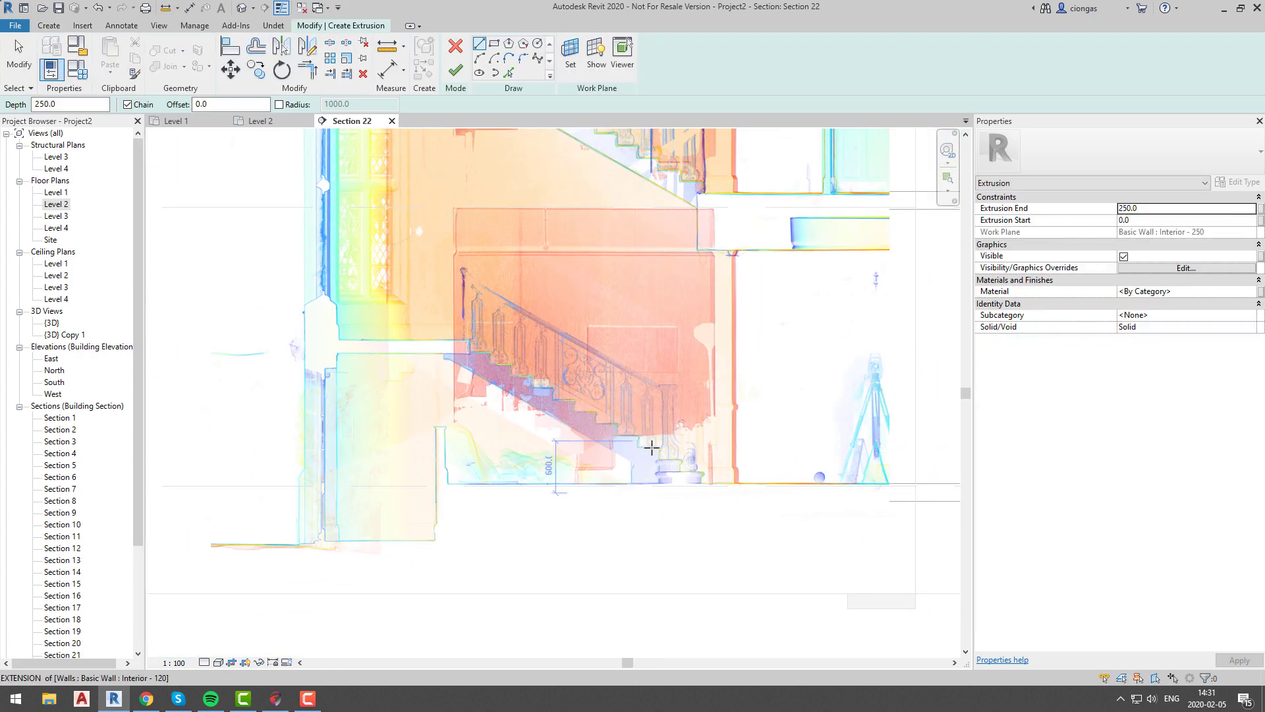
# Sketch the upper treads and risers of the stair profile over the scanned section, starting at the landing edge.
pyautogui.scroll(4, 652, 448)
pyautogui.moveTo(584, 489); pyautogui.dragTo(749, 548, button='middle')
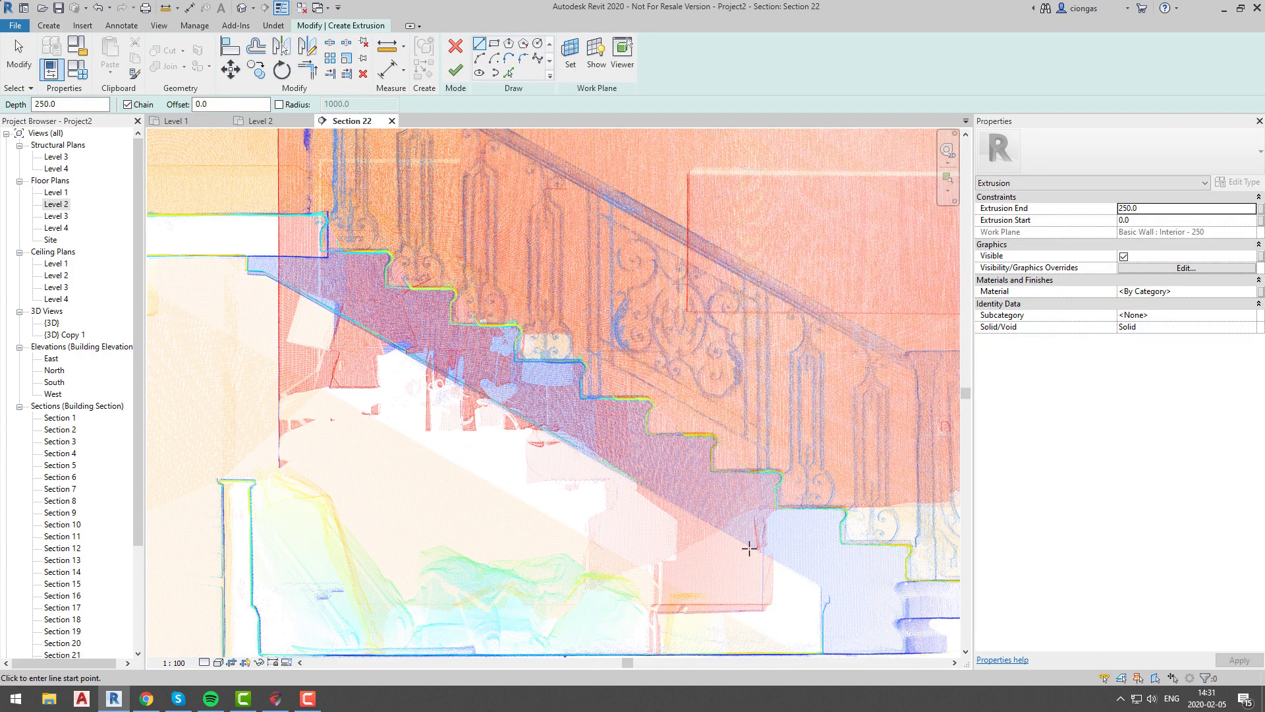
pyautogui.scroll(1, 264, 208)
pyautogui.moveTo(297, 242); pyautogui.dragTo(458, 273, button='middle')
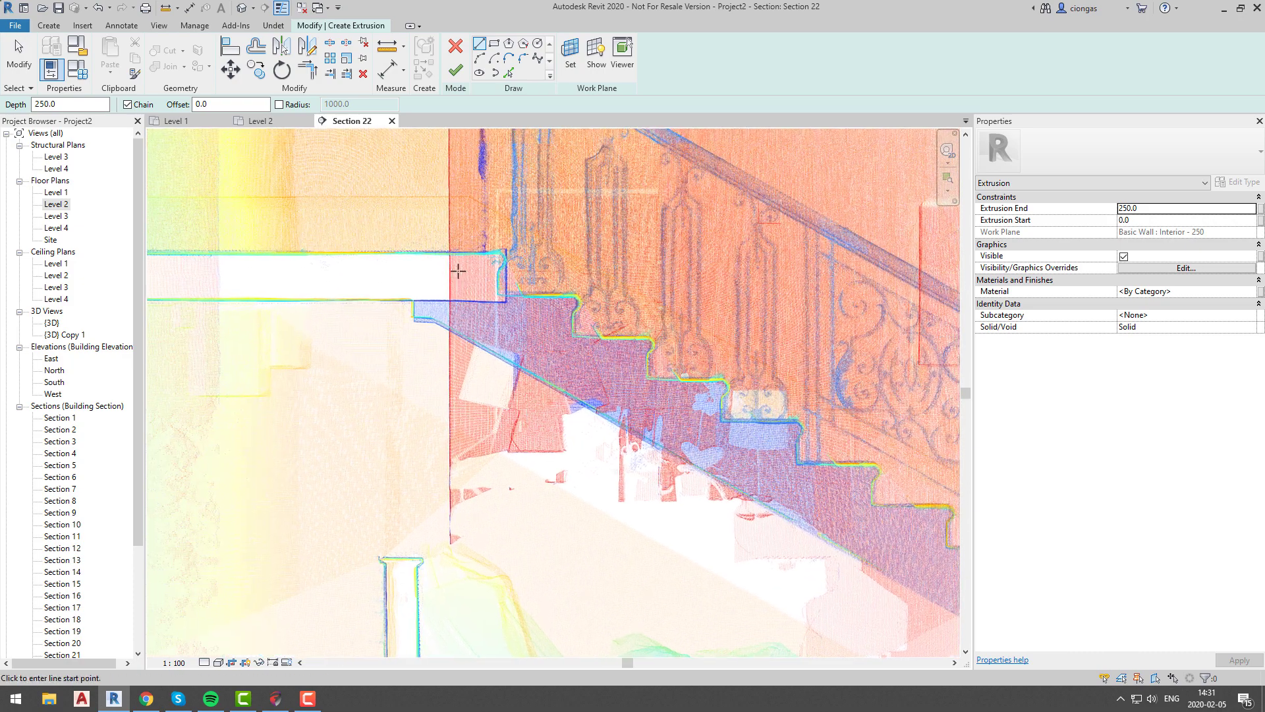
pyautogui.scroll(1, 458, 272)
pyautogui.scroll(1, 523, 295)
pyautogui.scroll(1, 525, 304)
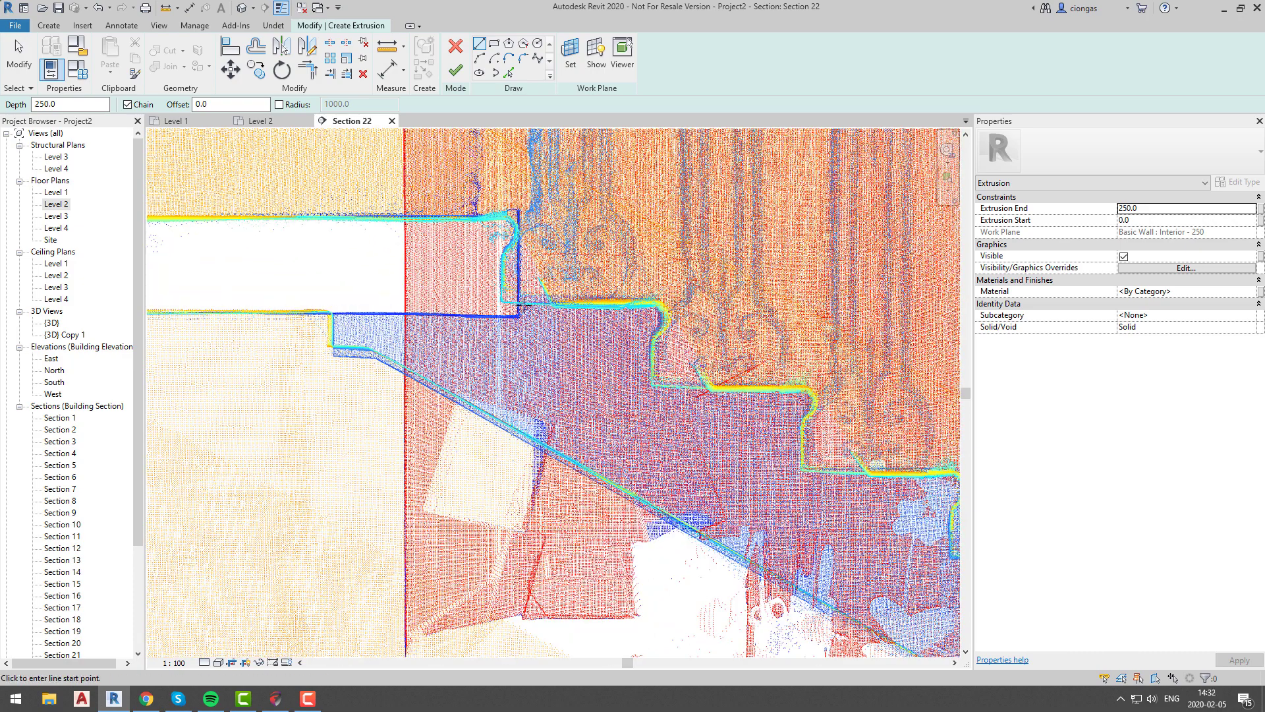
pyautogui.click(516, 301)
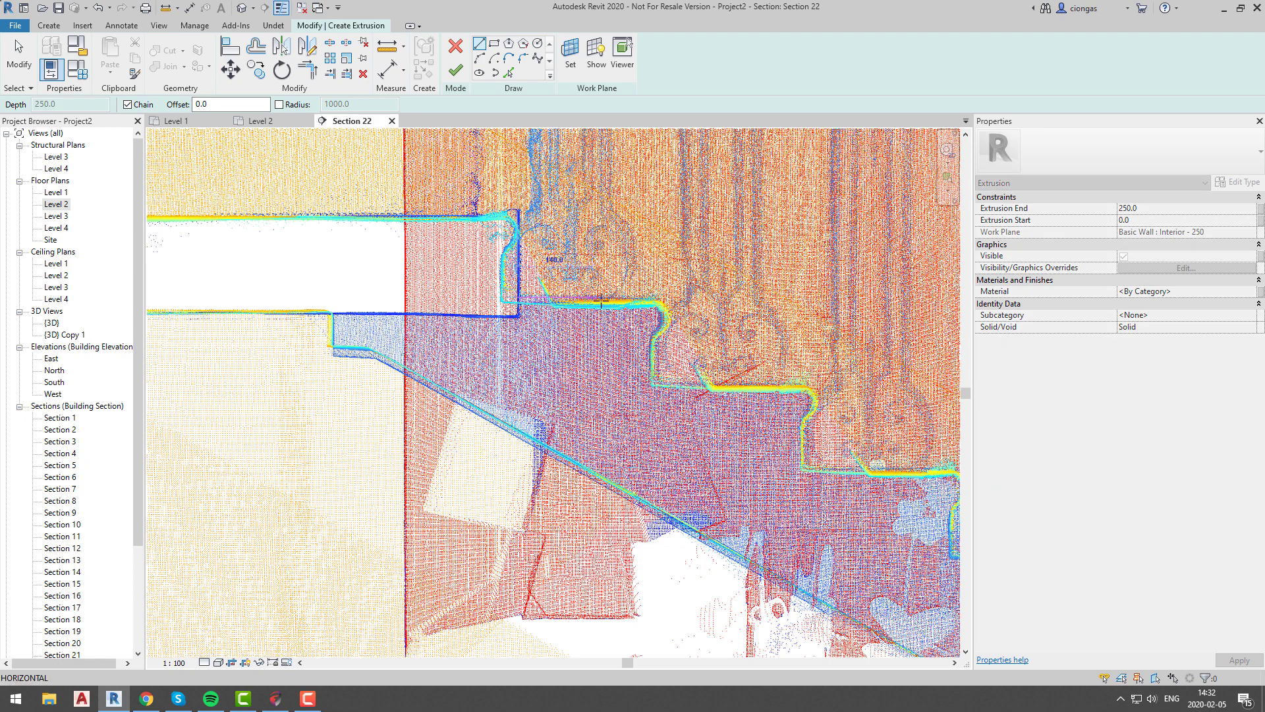
pyautogui.click(656, 301)
pyautogui.click(661, 382)
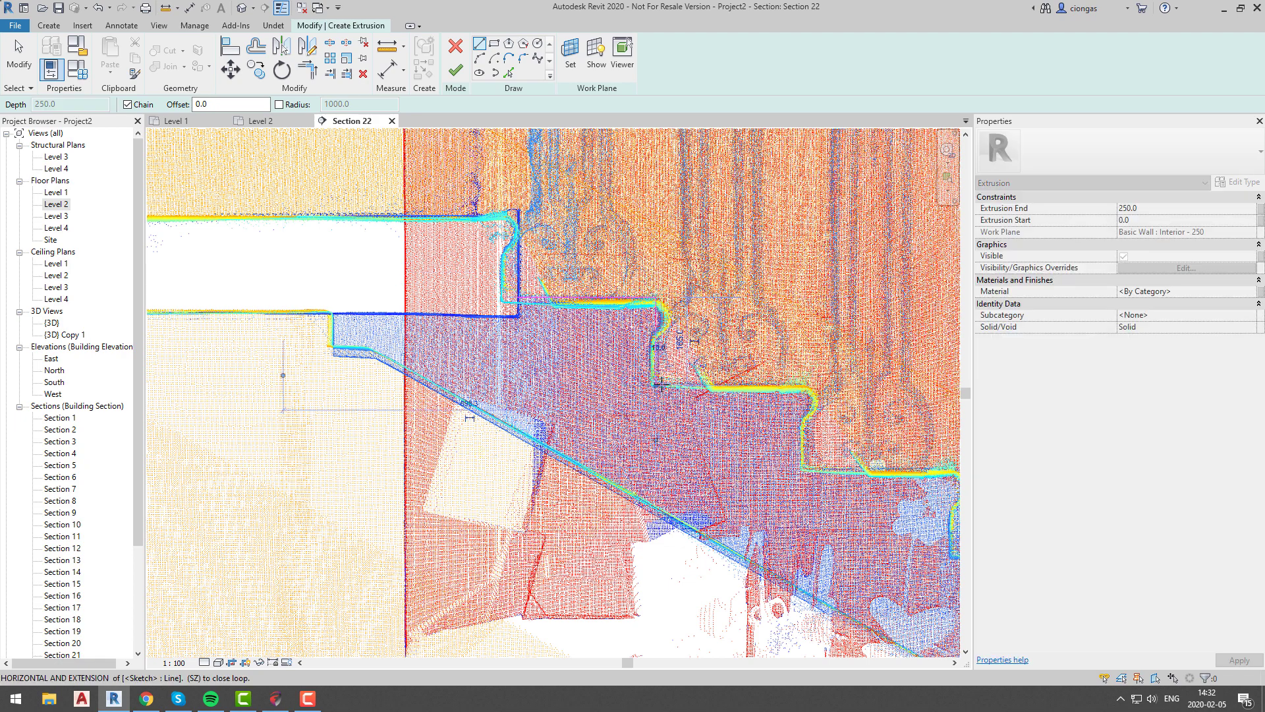
pyautogui.scroll(4, 716, 389)
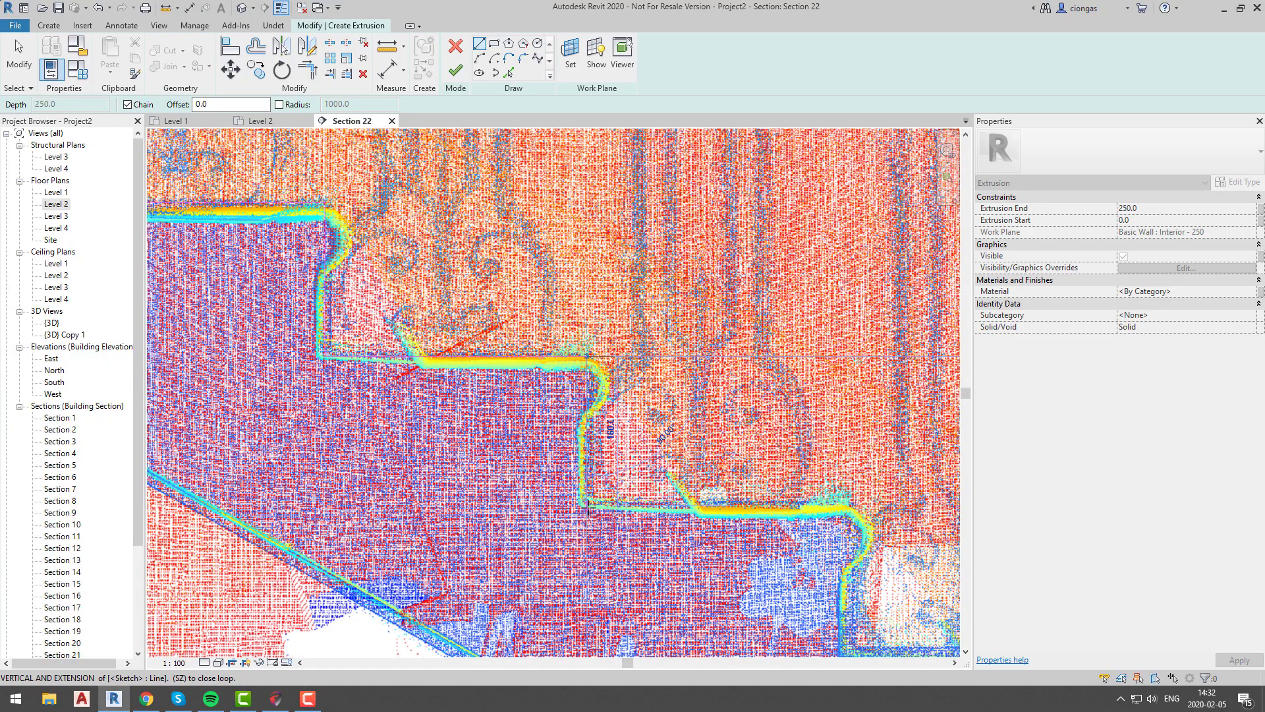
pyautogui.click(588, 507)
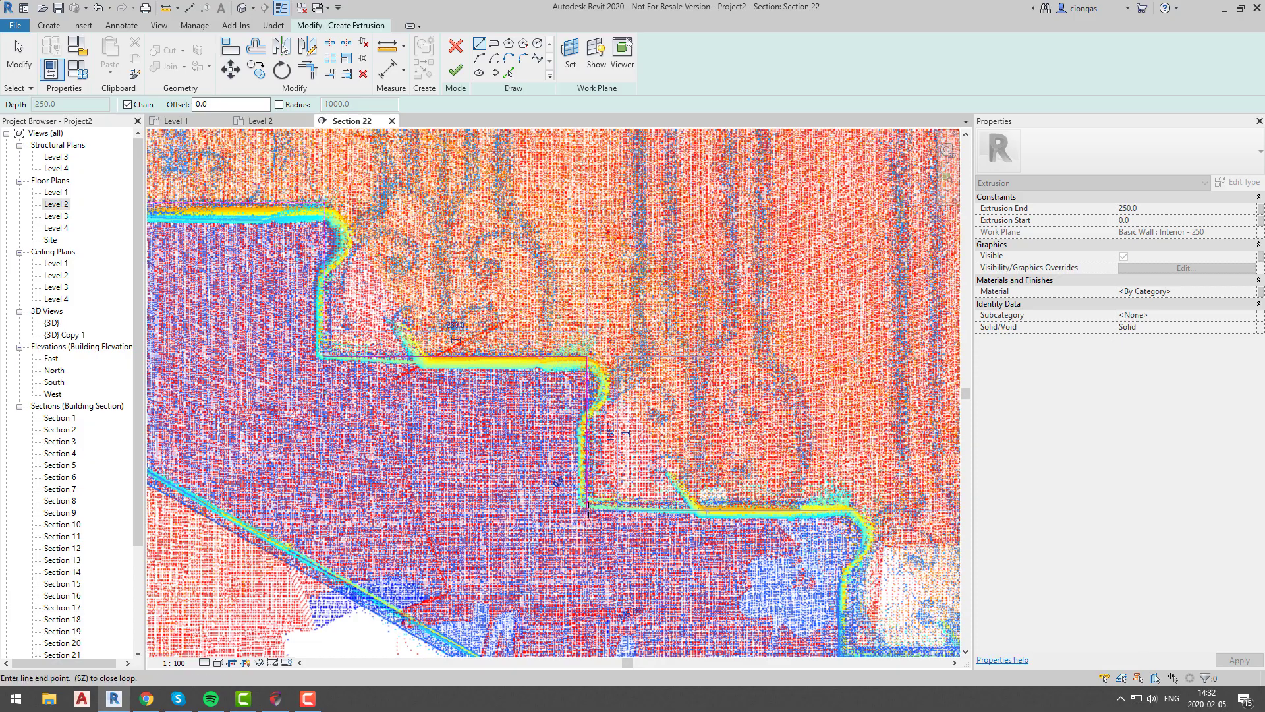
pyautogui.click(847, 513)
# Continue the profile down the middle of the flight, tracing each scanned tread and riser.
pyautogui.moveTo(848, 649); pyautogui.dragTo(551, 395, button='middle')
pyautogui.moveTo(769, 410); pyautogui.dragTo(327, 284, button='middle')
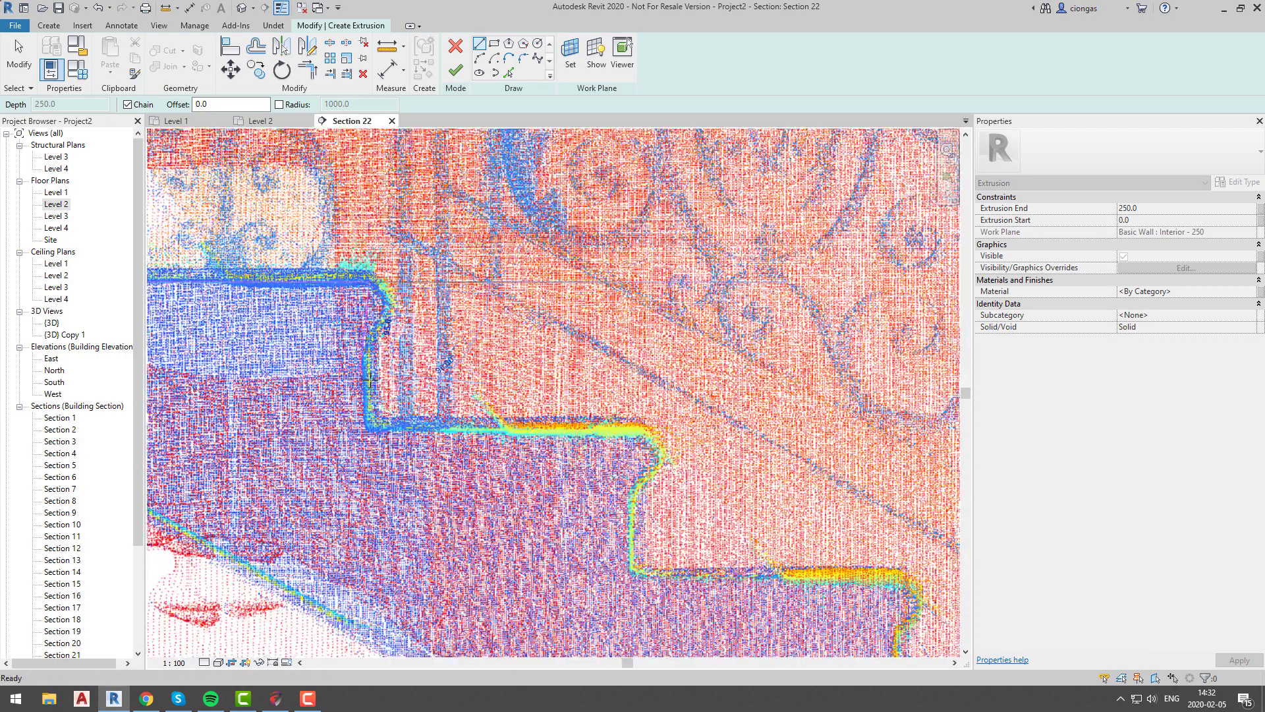
pyautogui.click(633, 571)
pyautogui.moveTo(757, 551); pyautogui.dragTo(228, 331, button='middle')
pyautogui.click(364, 356)
pyautogui.click(628, 502)
pyautogui.moveTo(641, 593); pyautogui.dragTo(634, 483, button='middle')
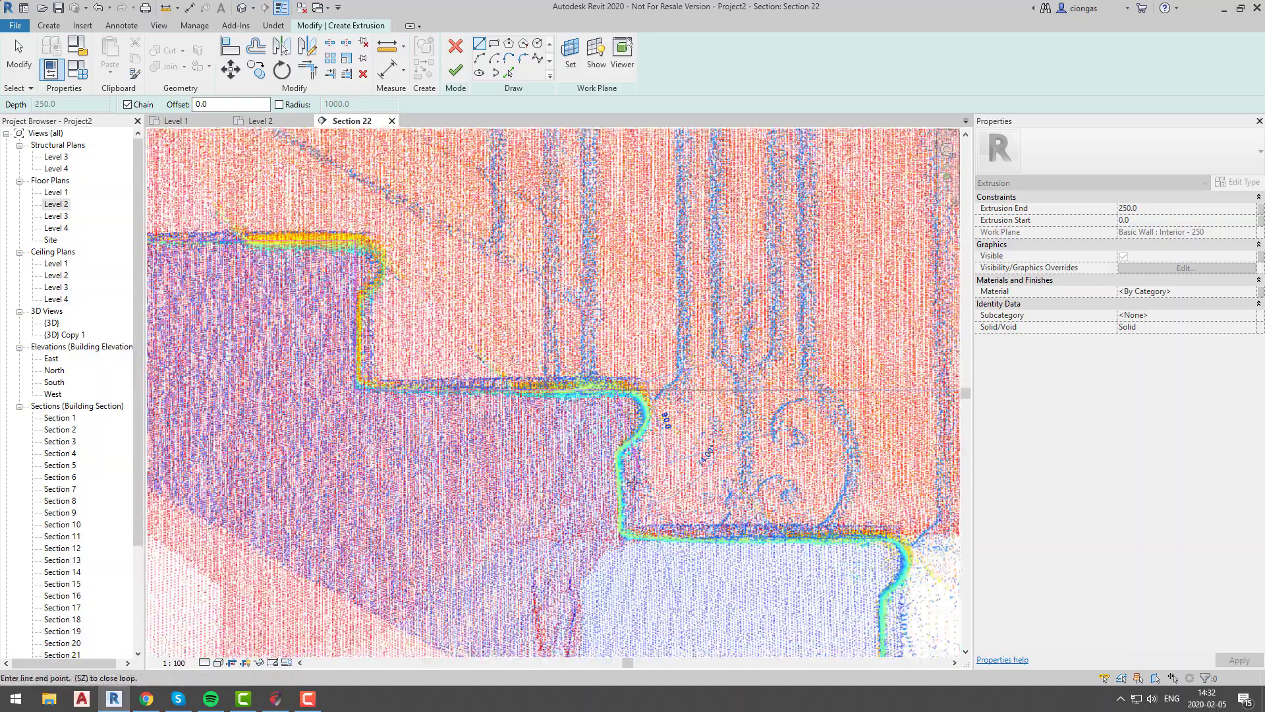
pyautogui.scroll(7, 847, 491)
pyautogui.moveTo(876, 536); pyautogui.dragTo(798, 407, button='middle')
pyautogui.click(847, 491)
pyautogui.scroll(-9, 848, 491)
pyautogui.moveTo(798, 502)
pyautogui.mouseDown(button='middle')
pyautogui.moveTo(715, 537)
pyautogui.moveTo(626, 435)
pyautogui.mouseUp(button='middle')
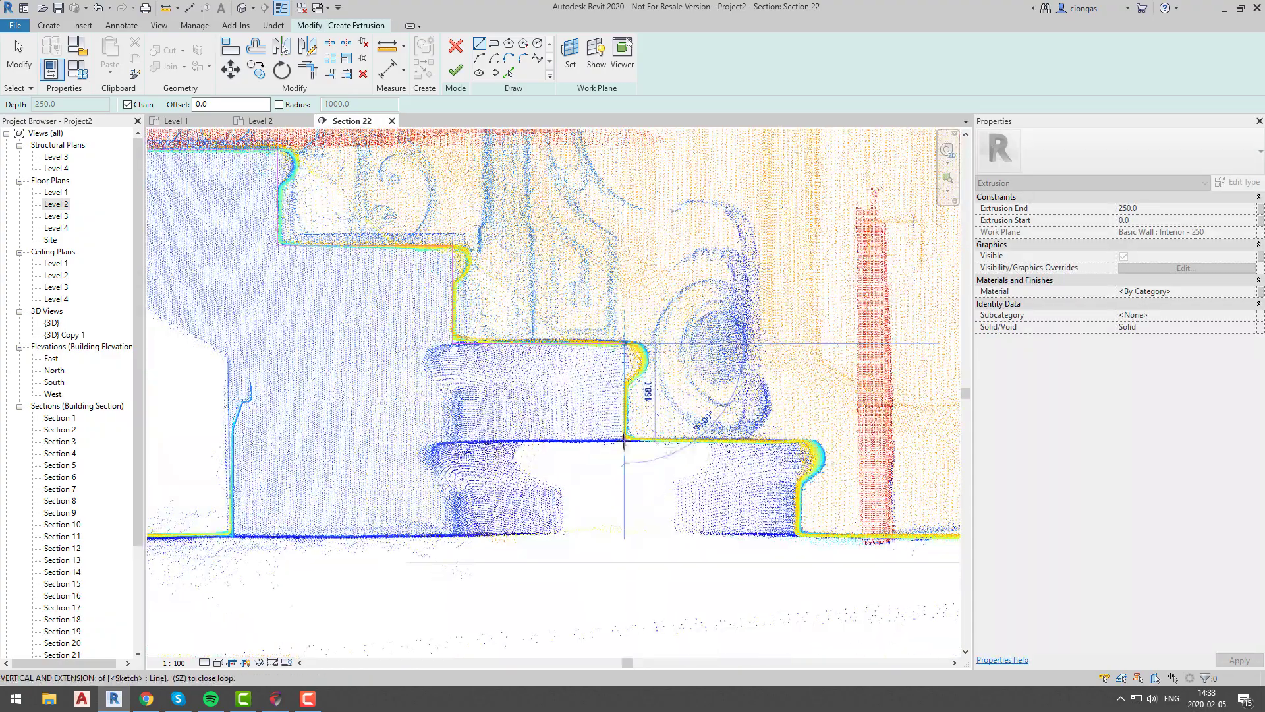
# Trace the lowest steps down to the floor and draw the base line back to the stair's supporting wall.
pyautogui.click(625, 441)
pyautogui.click(798, 441)
pyautogui.click(799, 536)
pyautogui.scroll(-3, 799, 536)
pyautogui.click(427, 535)
# Trace the vertical back of the stair base and the sloped underside of the flight up to the landing.
pyautogui.scroll(5, 423, 418)
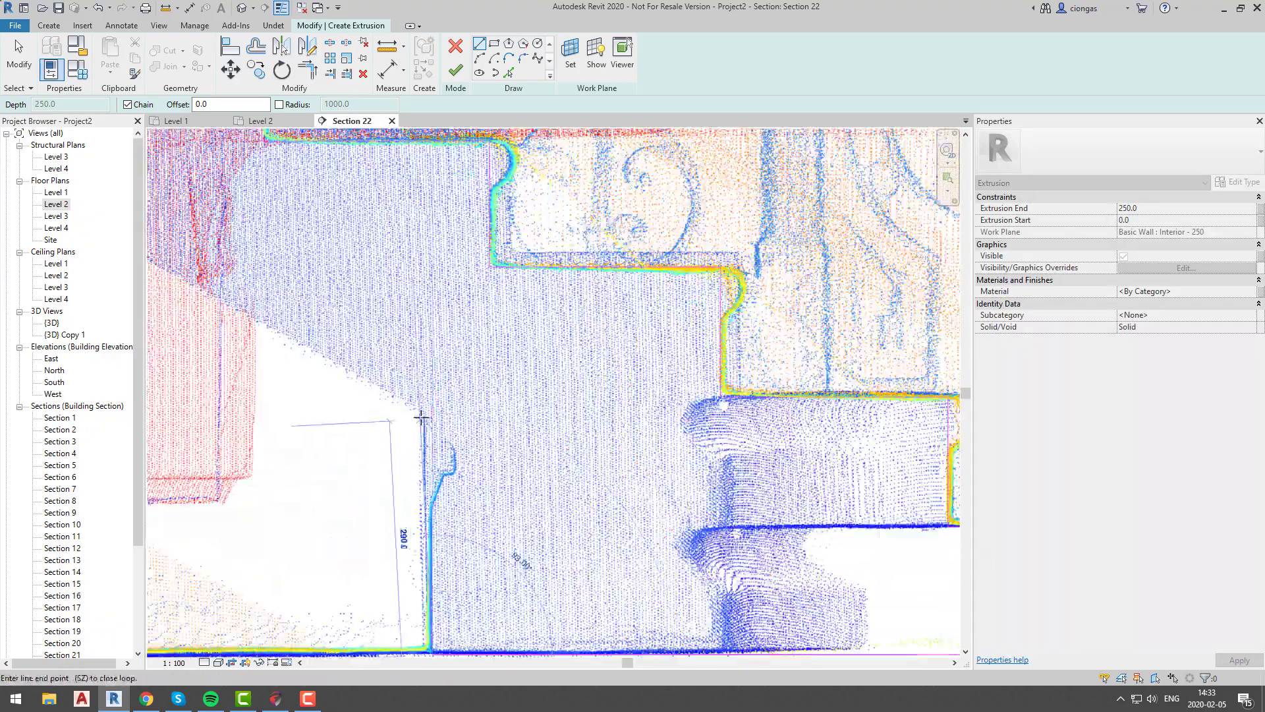
pyautogui.scroll(2, 421, 417)
pyautogui.click(429, 415)
pyautogui.scroll(-6, 425, 414)
pyautogui.moveTo(277, 323); pyautogui.dragTo(591, 419, button='middle')
pyautogui.scroll(6, 463, 347)
pyautogui.click(409, 412)
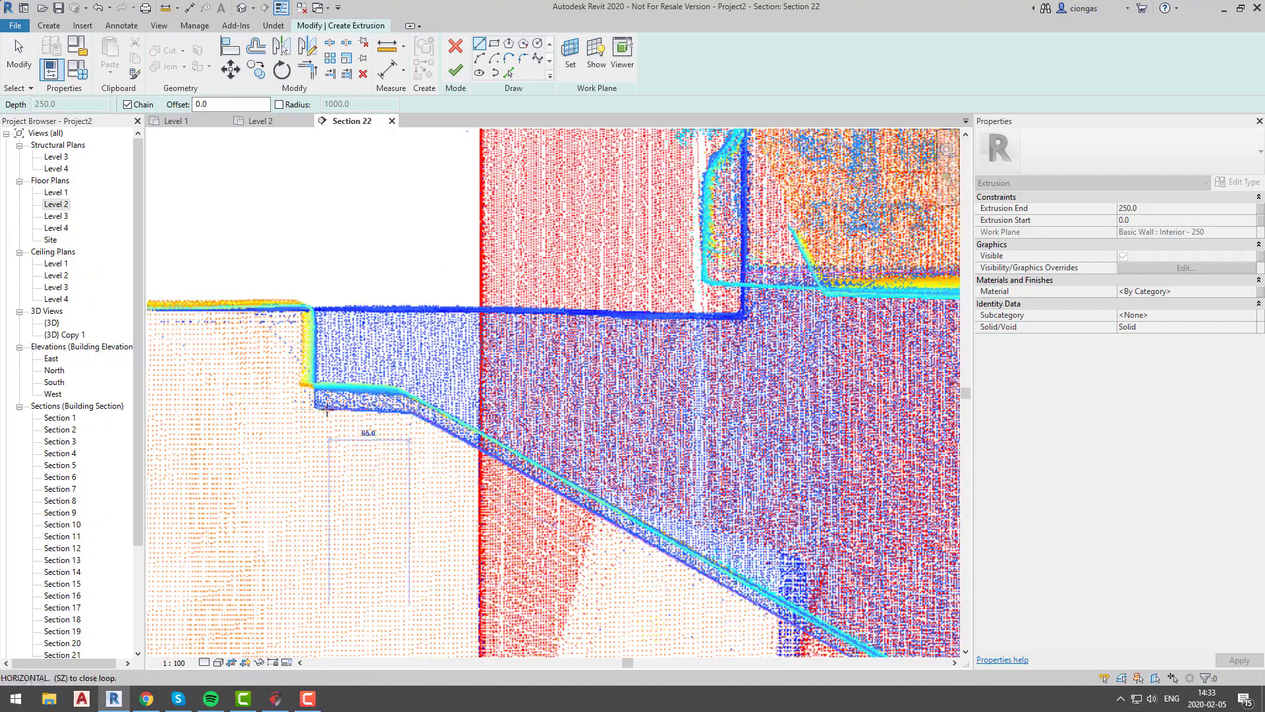
# Close the profile around the landing end up to the first tread, and finish the extrusion with a depth of 250.
pyautogui.click(311, 409)
pyautogui.click(312, 271)
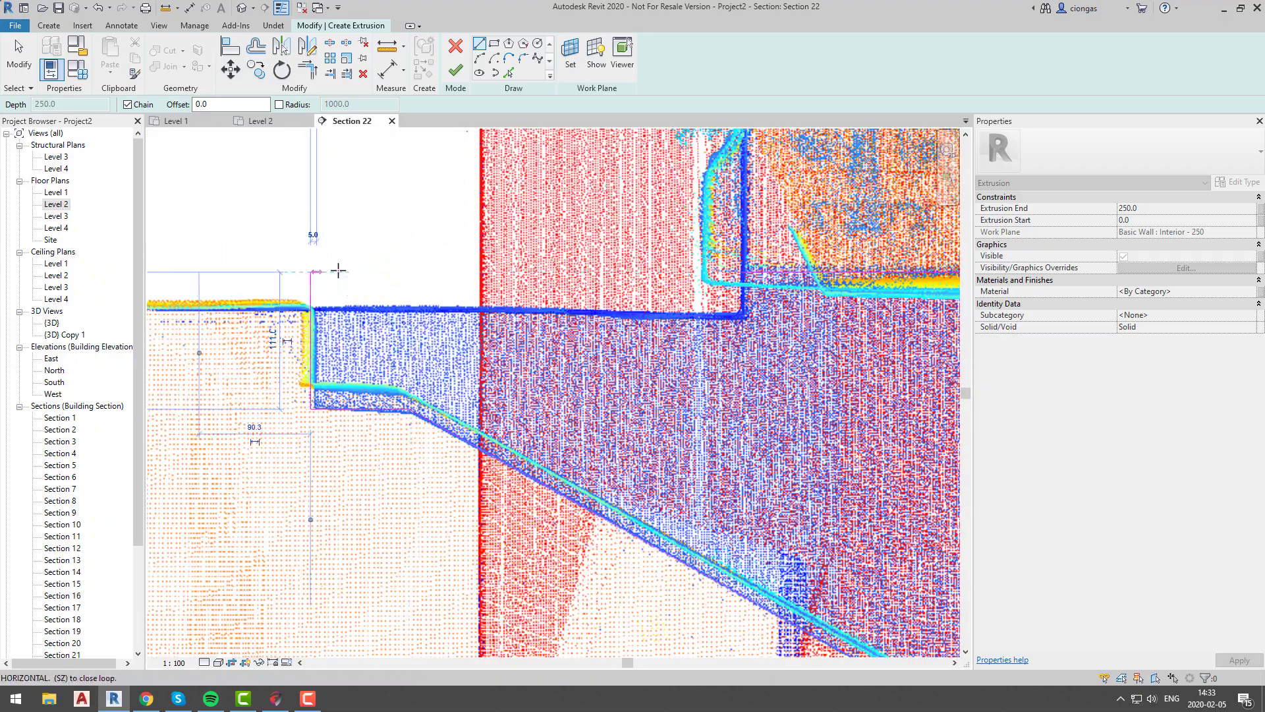
pyautogui.click(738, 272)
pyautogui.scroll(-6, 724, 343)
pyautogui.moveTo(724, 342); pyautogui.dragTo(509, 276, button='middle')
pyautogui.click(458, 74)
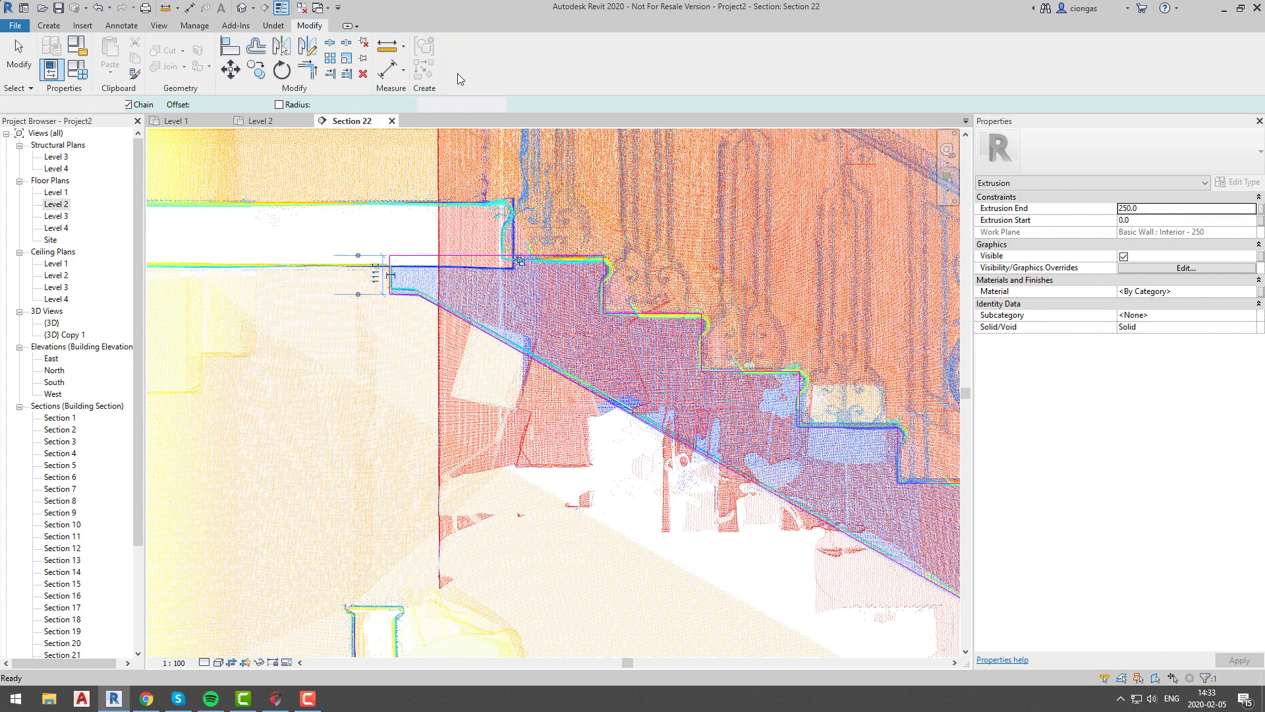
pyautogui.scroll(-2, 565, 325)
pyautogui.moveTo(788, 448); pyautogui.dragTo(619, 415, button='middle')
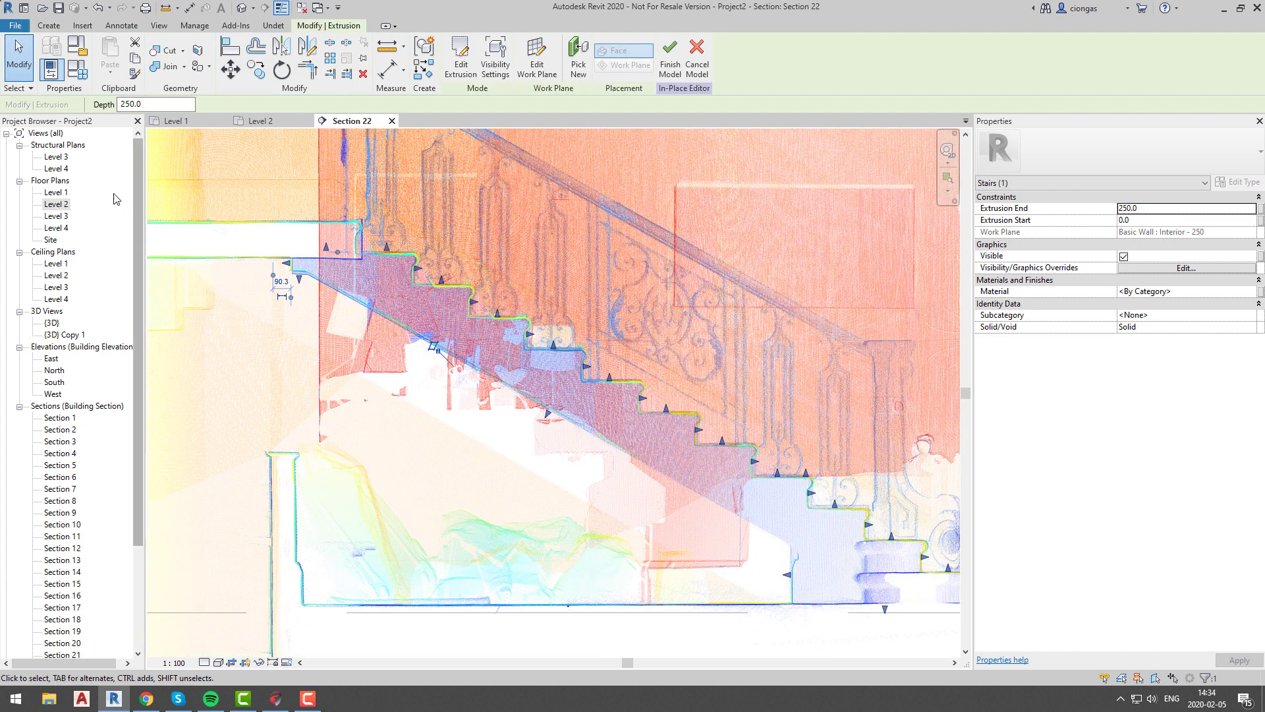
# Show the stair in the Level 1 floor plan and finish the in-place model.
pyautogui.doubleClick(58, 193)
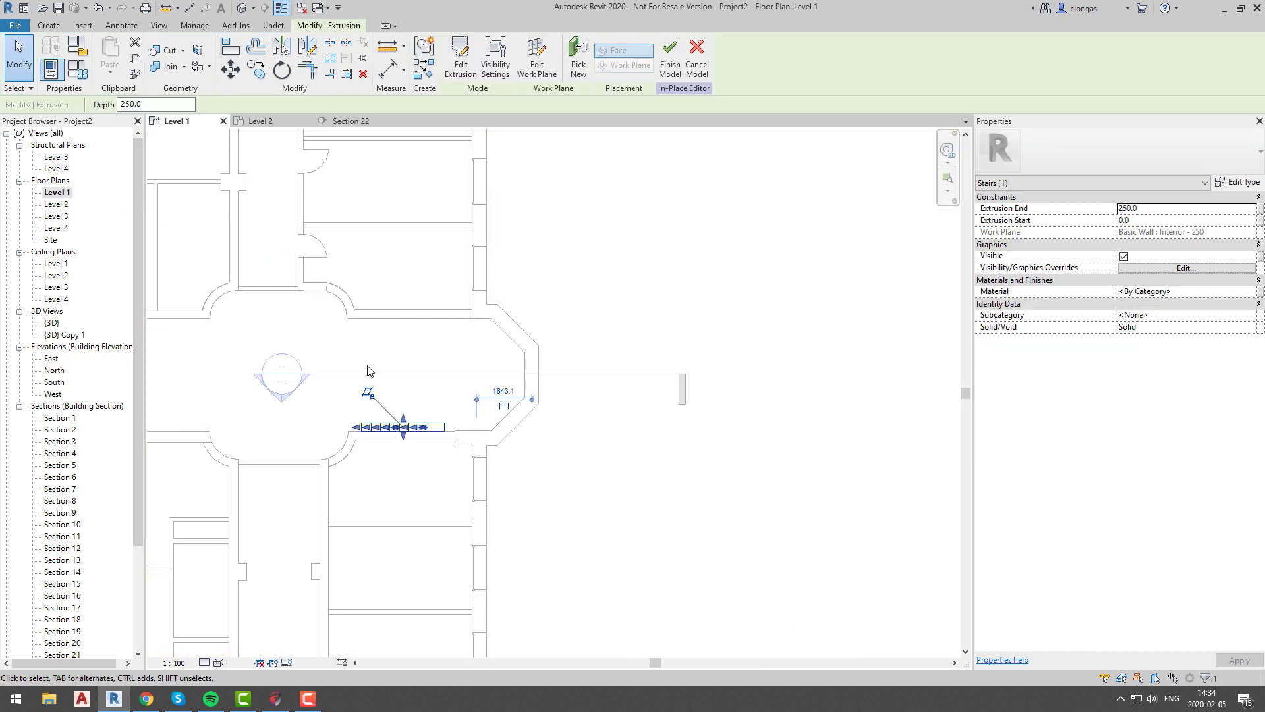
pyautogui.scroll(2, 402, 407)
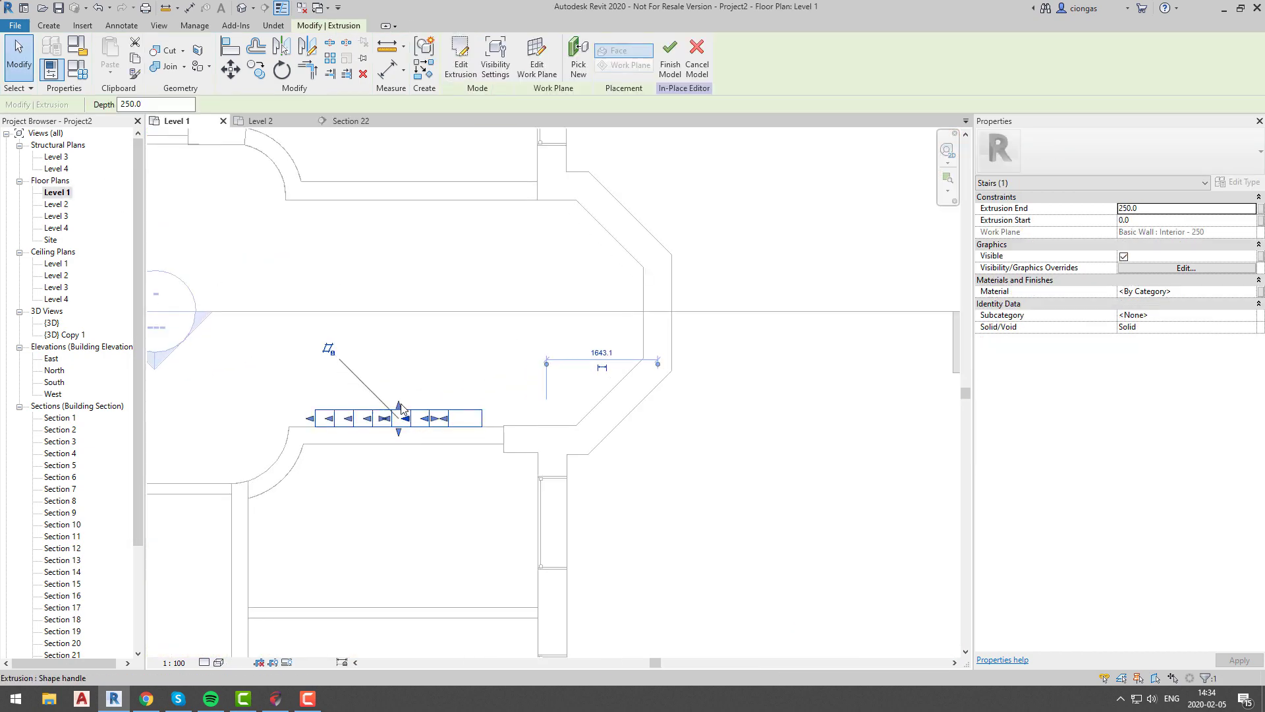
pyautogui.click(664, 61)
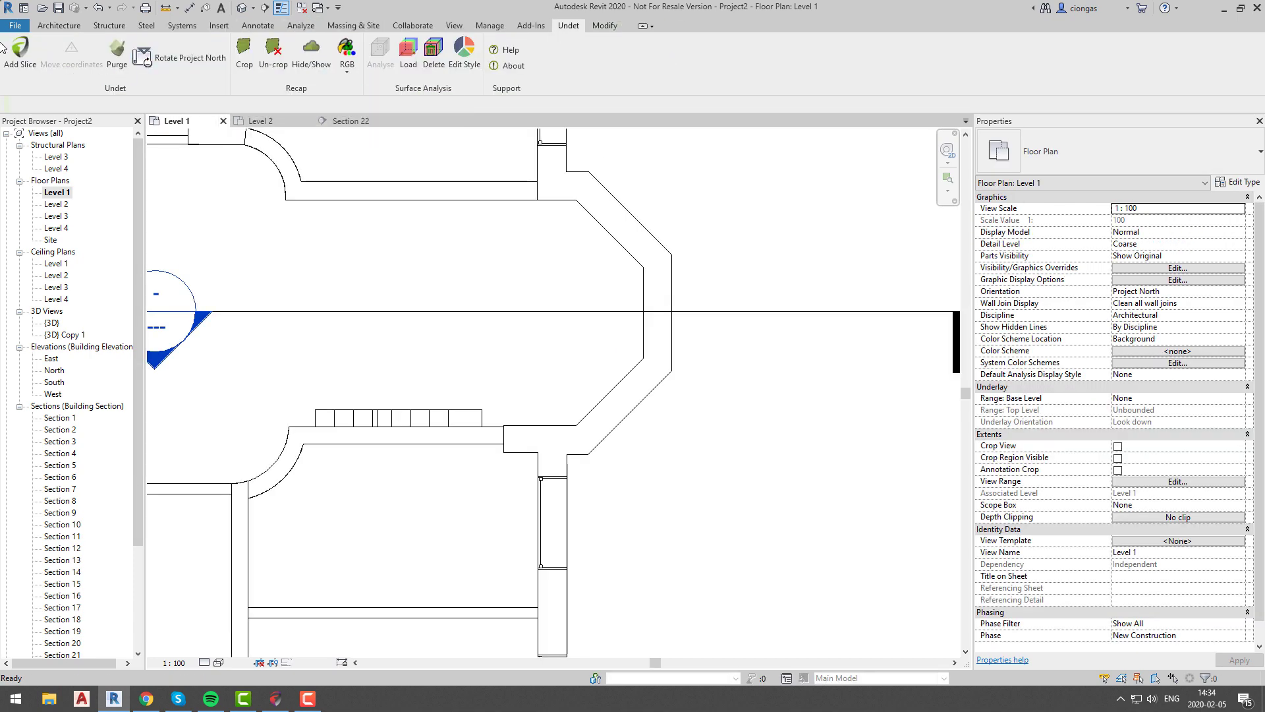
# Add a 1.200 m thick floor-view Undet slice around the stair with Plane coloring, and refine it to 5 mm resolution.
pyautogui.click(4, 48)
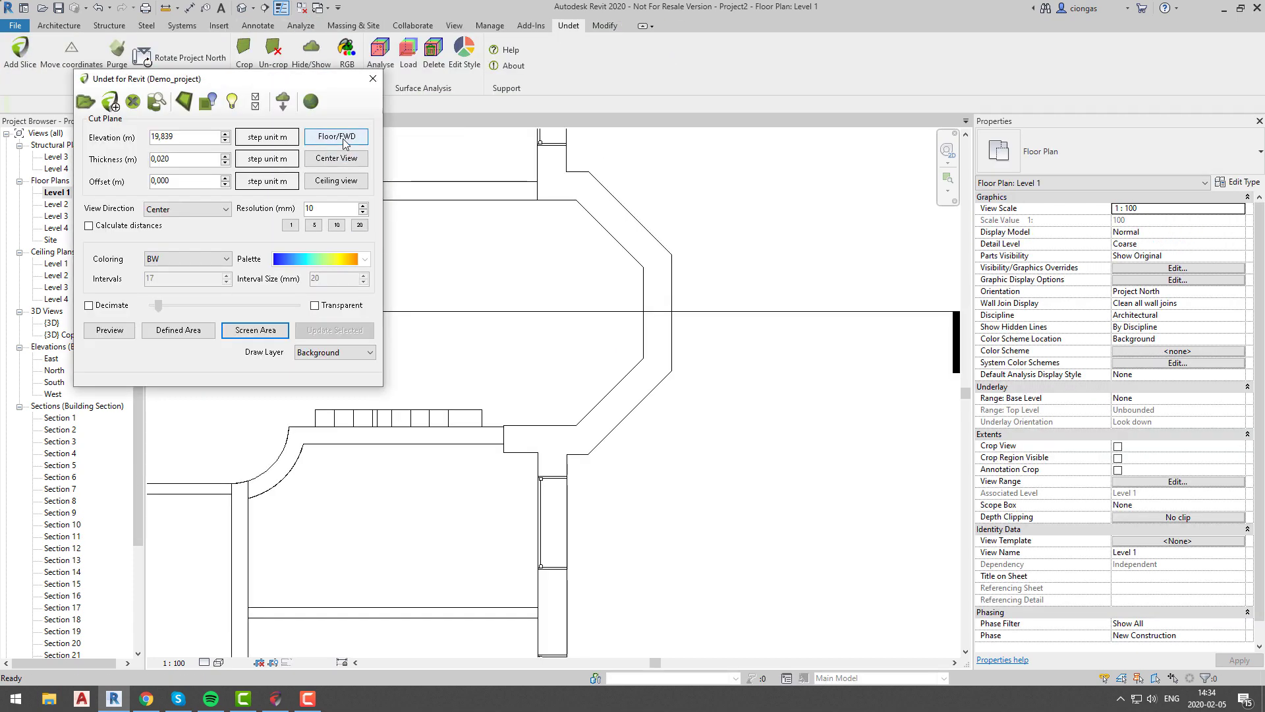
pyautogui.click(177, 330)
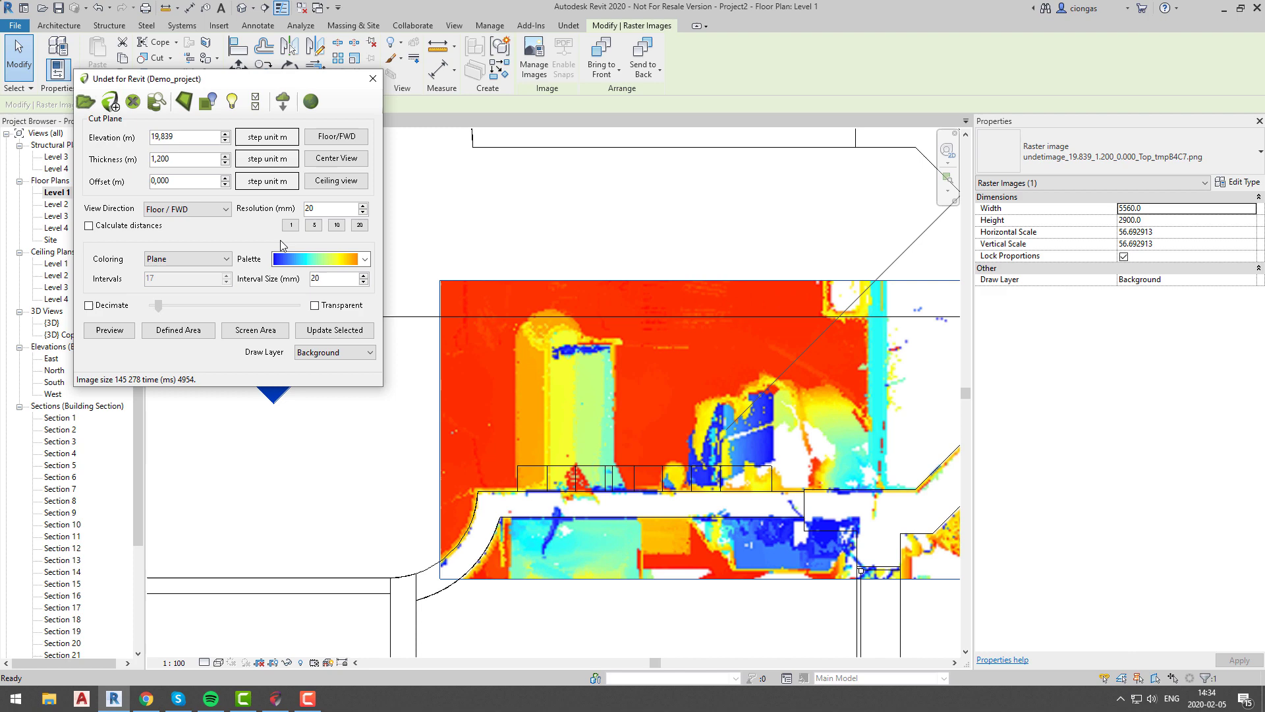
pyautogui.click(315, 225)
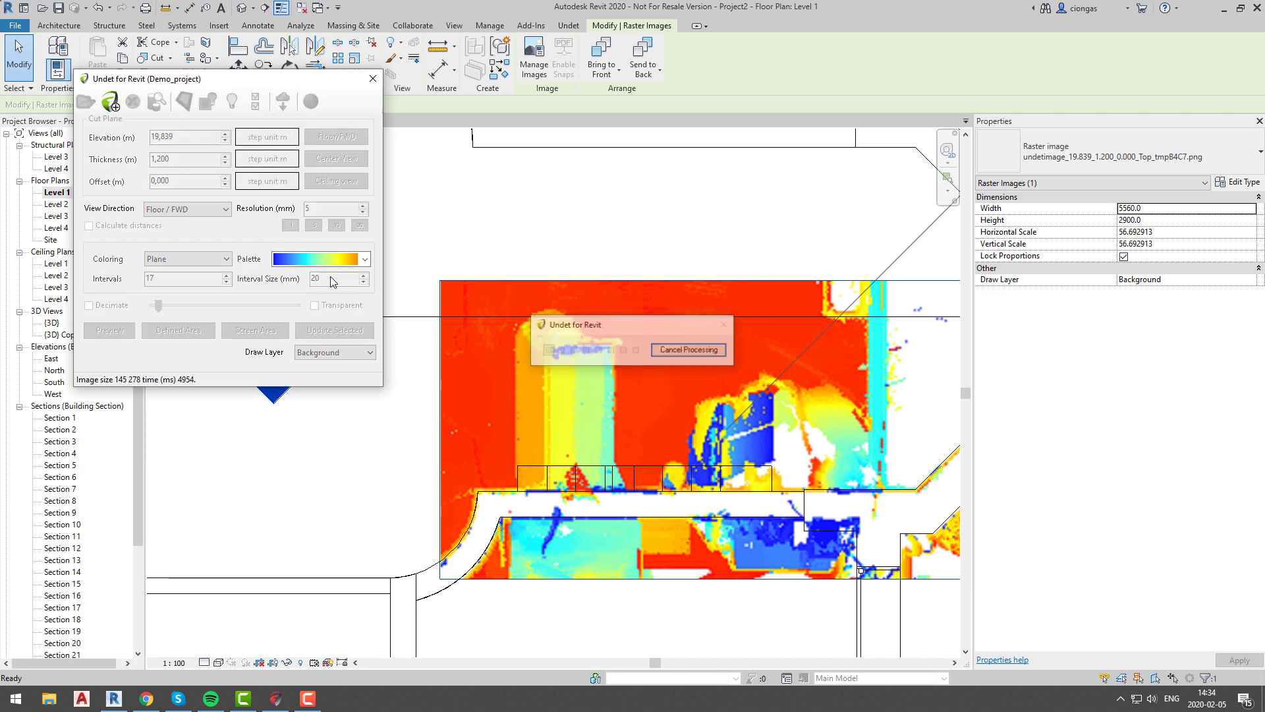
pyautogui.scroll(3, 603, 465)
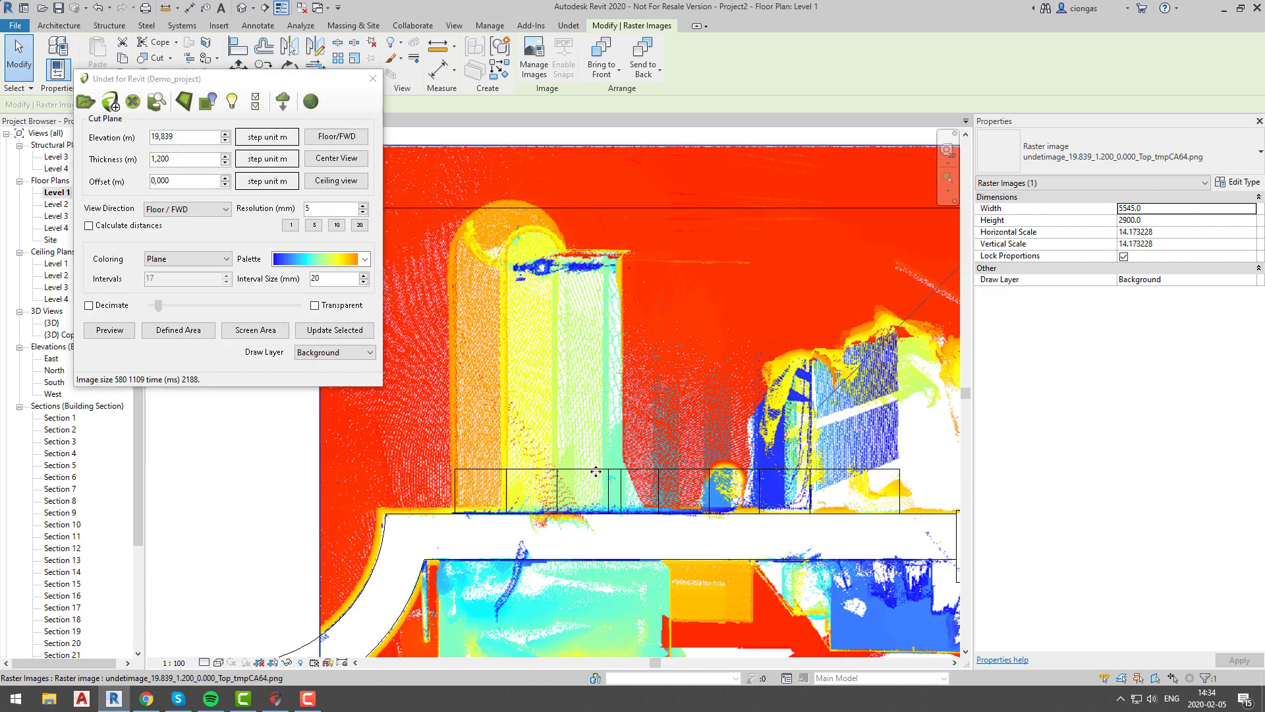
# Stretch the stair extrusion away from the wall to match the scanned flight width, and close the slice settings.
pyautogui.click(637, 485)
pyautogui.moveTo(677, 465); pyautogui.dragTo(678, 258)
pyautogui.press('Escape')
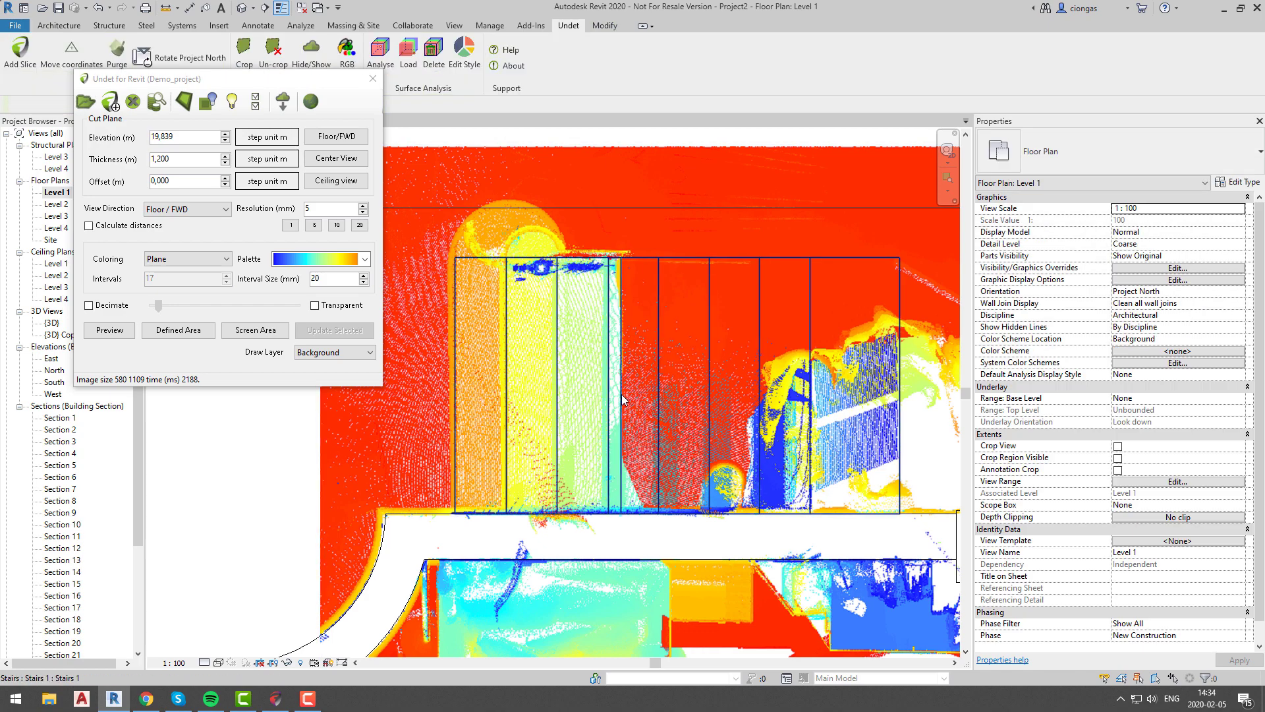
pyautogui.click(373, 79)
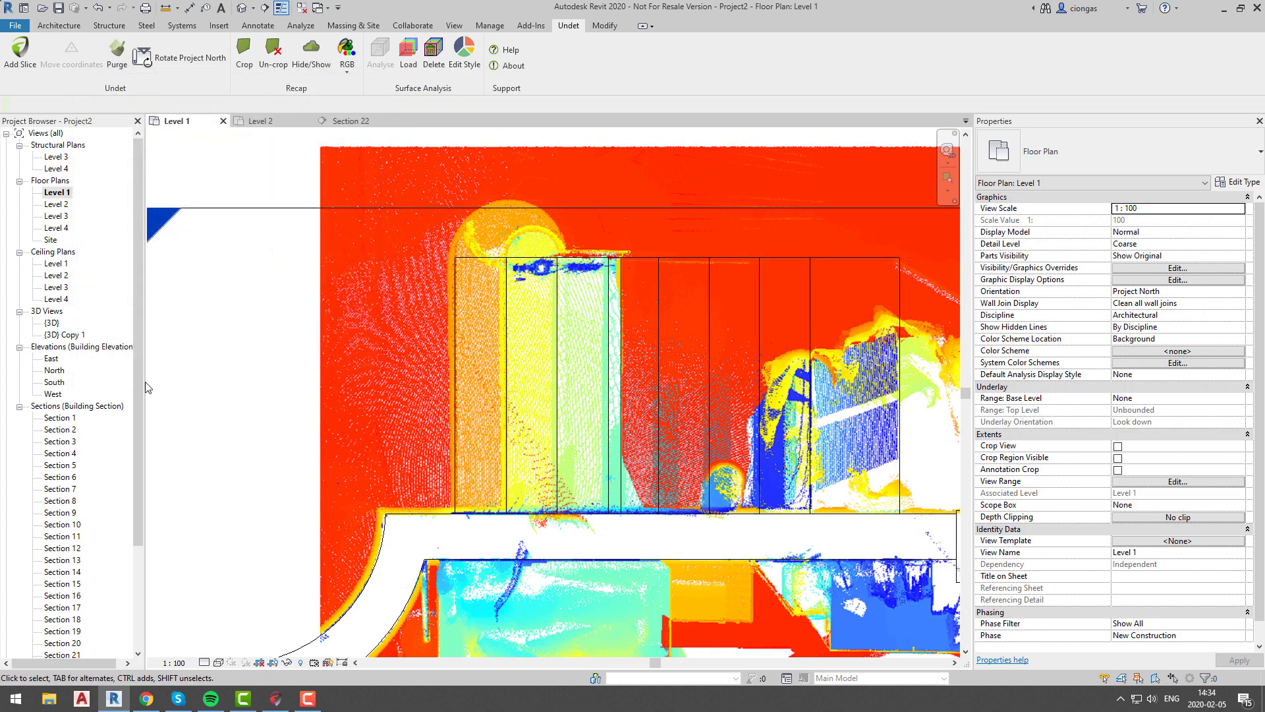
# Examine the modelled stair flight inside the hall in the {3D} Copy 1 view.
pyautogui.doubleClick(65, 334)
pyautogui.scroll(5, 521, 556)
pyautogui.keyDown('shift'); pyautogui.moveTo(521, 556); pyautogui.dragTo(457, 509, button='middle'); pyautogui.keyUp('shift')
pyautogui.scroll(2, 446, 489)
pyautogui.scroll(-2, 611, 501)
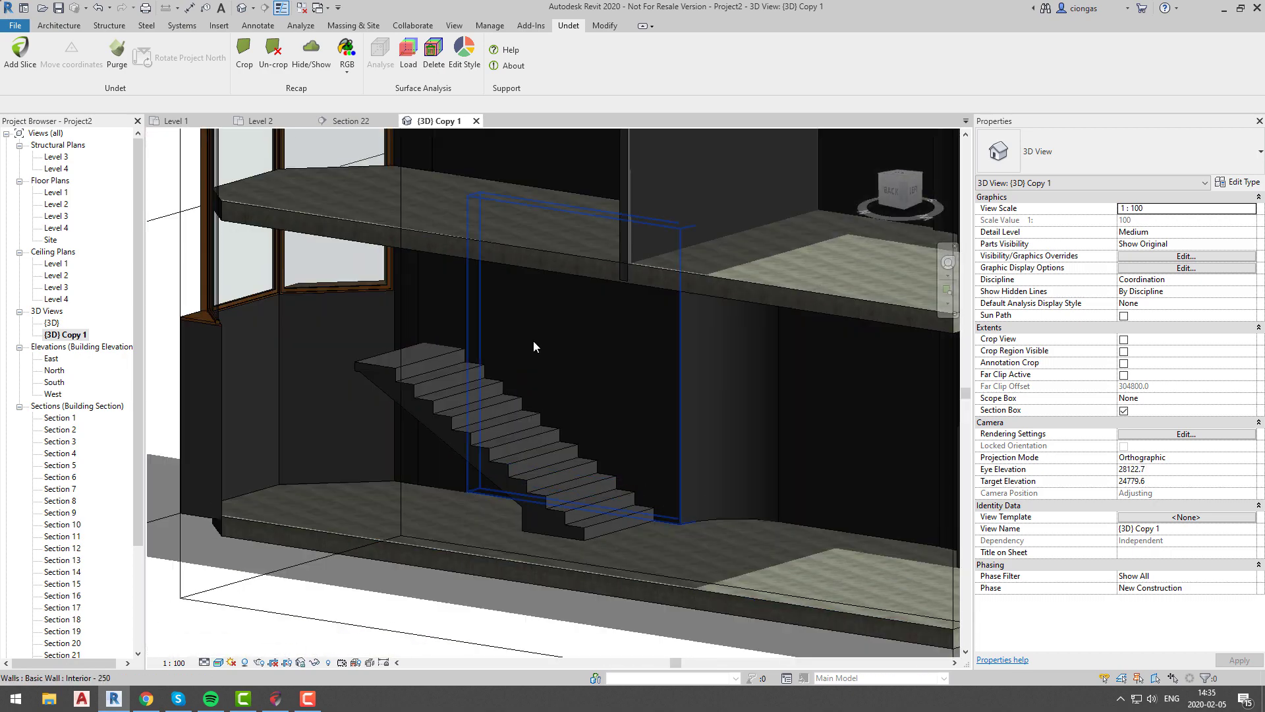
# Return to the Level 1 plan and set up a floor-view Undet slice with 1.200 m thickness and 2.000 m offset.
pyautogui.click(176, 121)
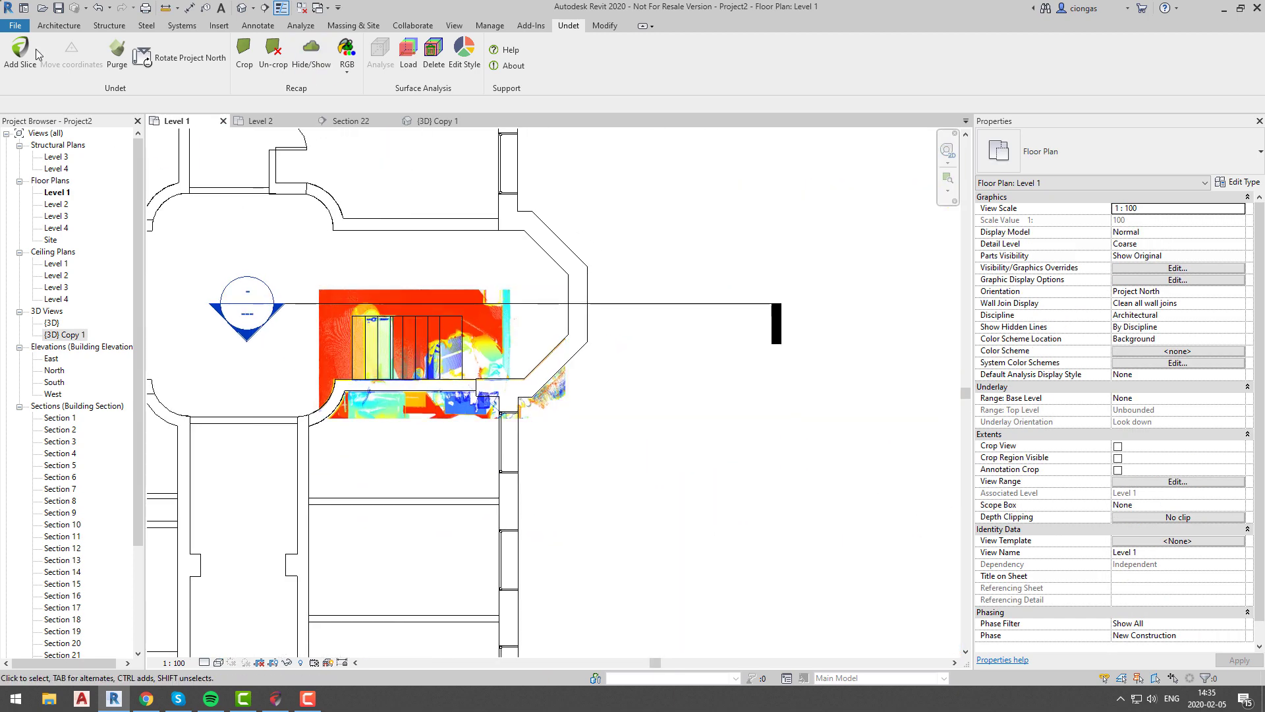
pyautogui.click(20, 50)
pyautogui.click(347, 158)
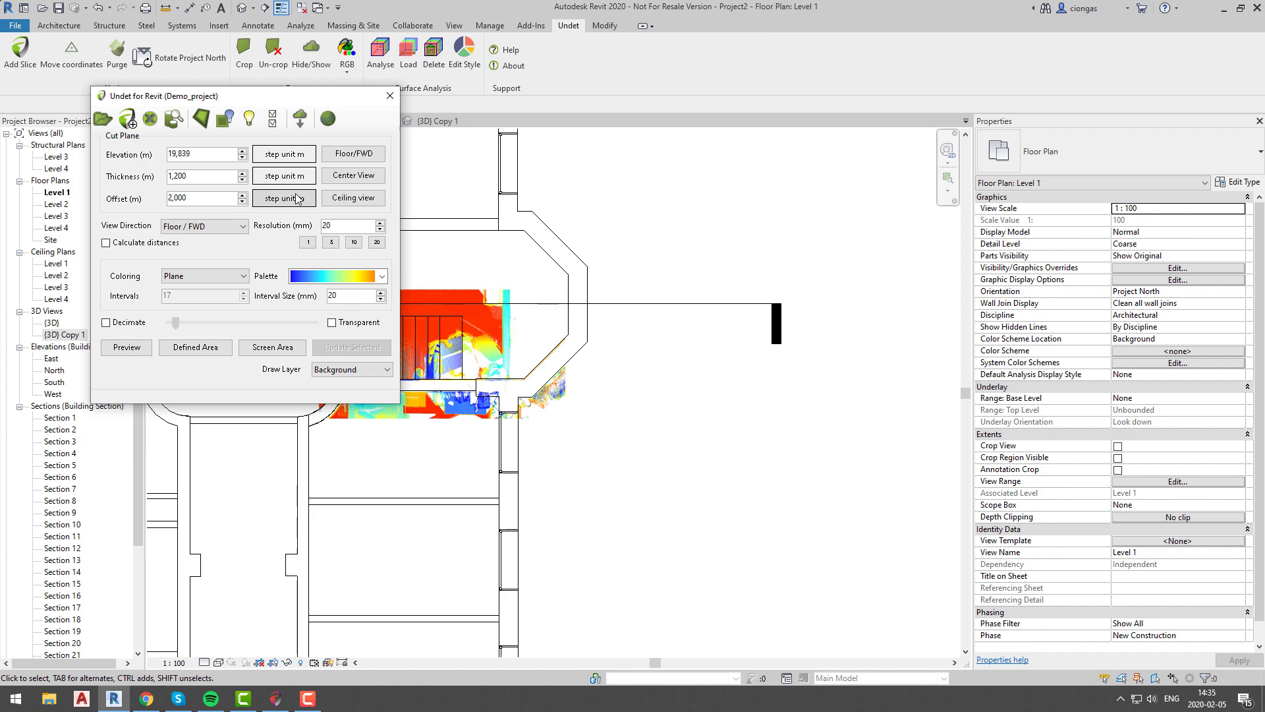
# Add the slice over a defined area covering the polygonal bay beside the stair, at 20 mm resolution.
pyautogui.click(185, 347)
pyautogui.moveTo(475, 190); pyautogui.dragTo(614, 422)
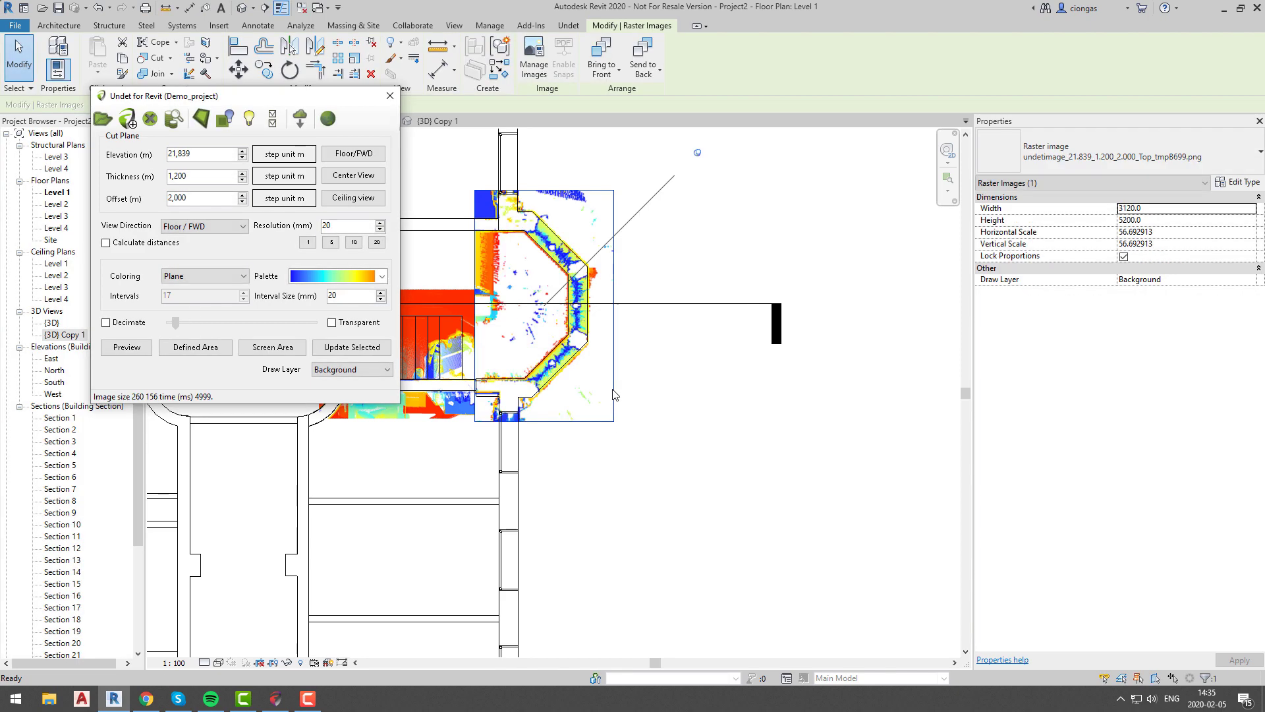
pyautogui.scroll(3, 503, 334)
pyautogui.moveTo(502, 334); pyautogui.dragTo(624, 355, button='middle')
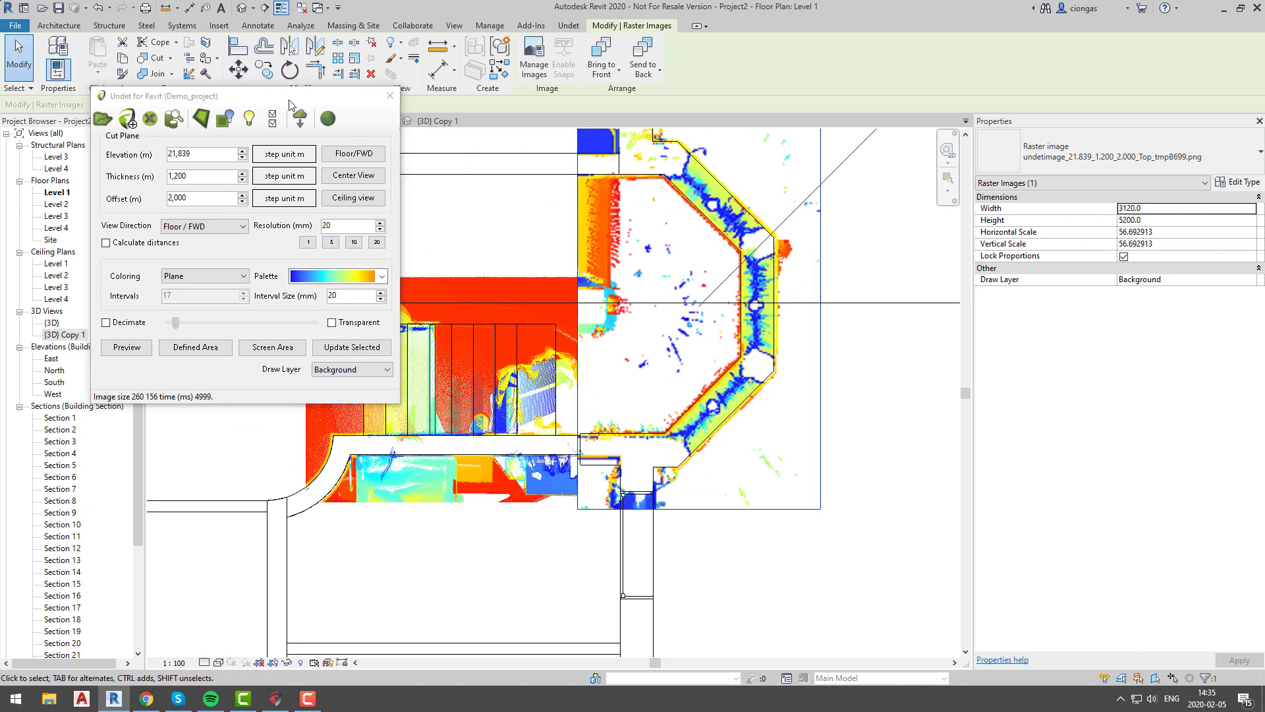
# Delete both slice images of the Level 1 plan in the Raster Manager.
pyautogui.click(273, 118)
pyautogui.keyDown('shift'); pyautogui.click(557, 267); pyautogui.keyUp('shift')
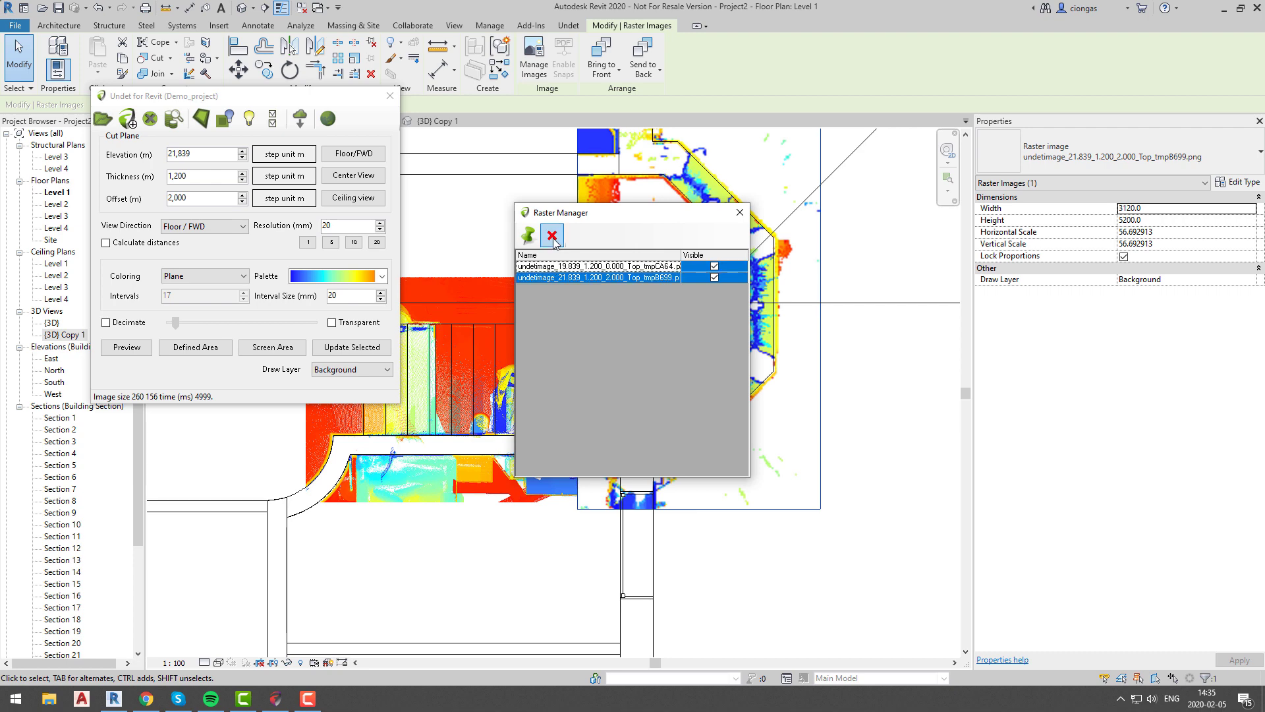
pyautogui.click(553, 235)
pyautogui.click(740, 212)
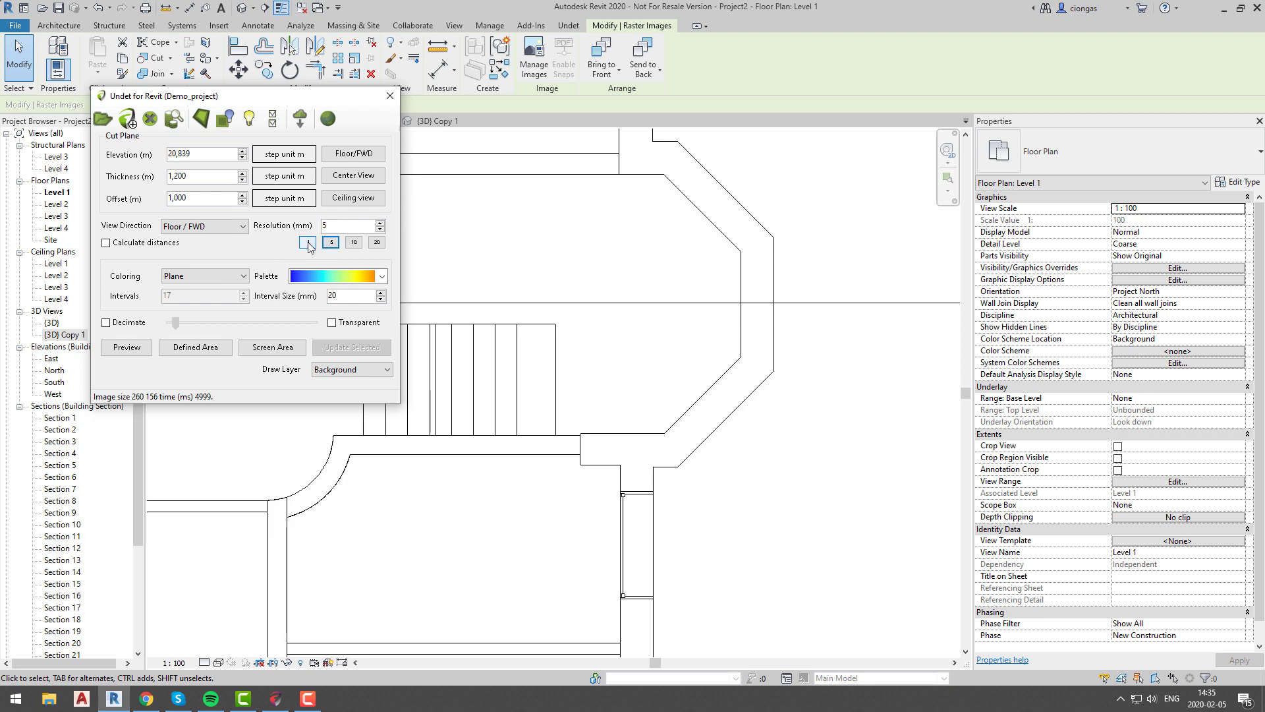
# Add an Undet slice of the polygonal bay with 1.000 m offset, 1.200 m thickness and 5 mm resolution.
pyautogui.click(197, 347)
pyautogui.moveTo(550, 139); pyautogui.dragTo(804, 475)
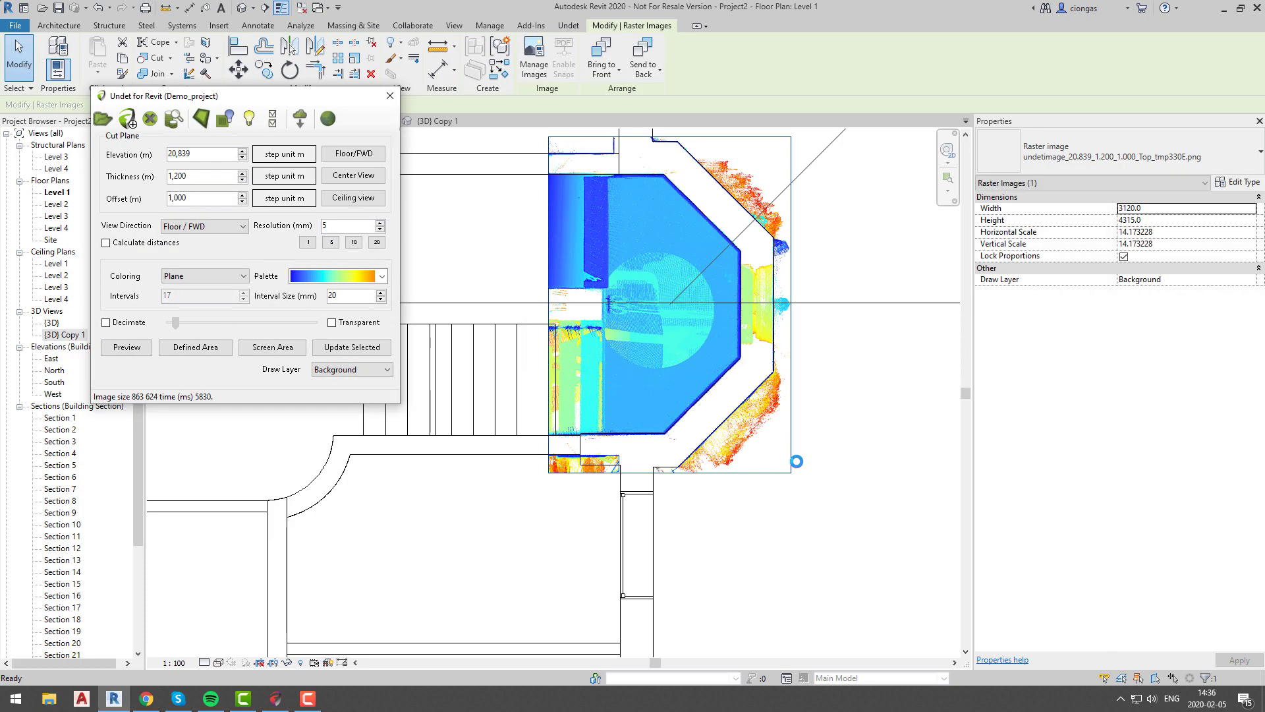
pyautogui.scroll(5, 650, 374)
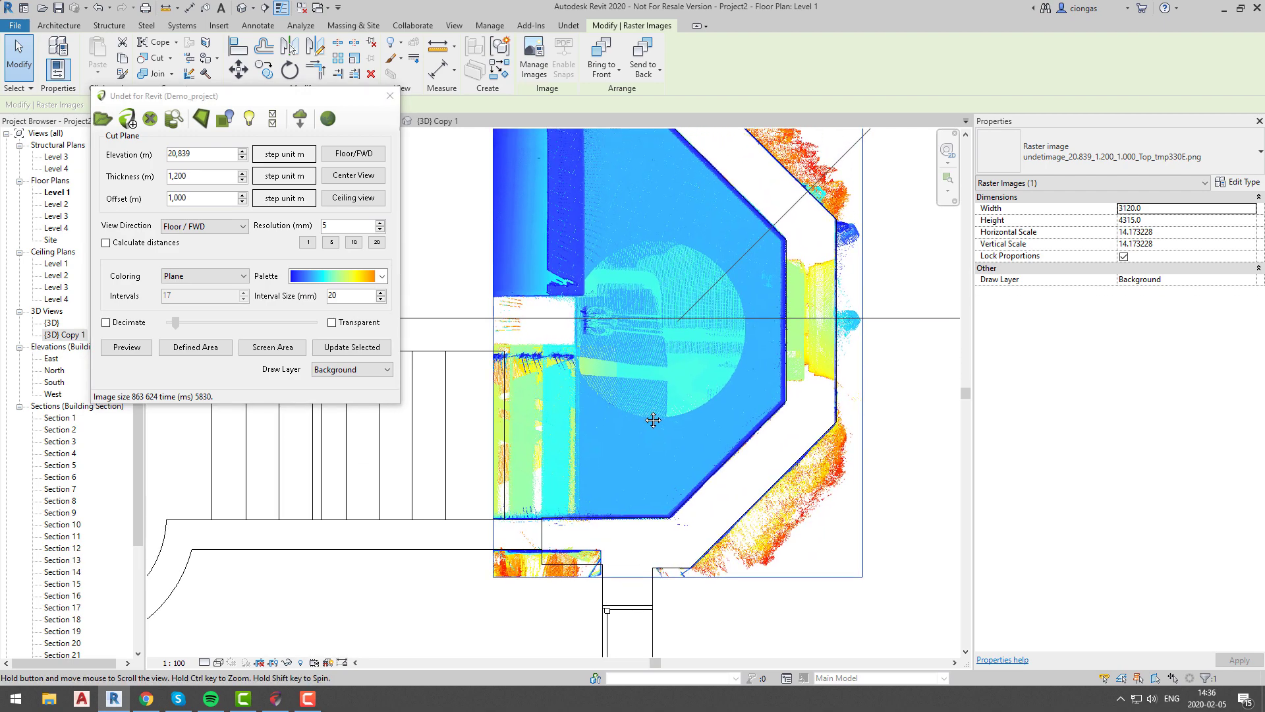
# Close the Undet window and start an in-place model component in the Floors category.
pyautogui.scroll(4, 587, 375)
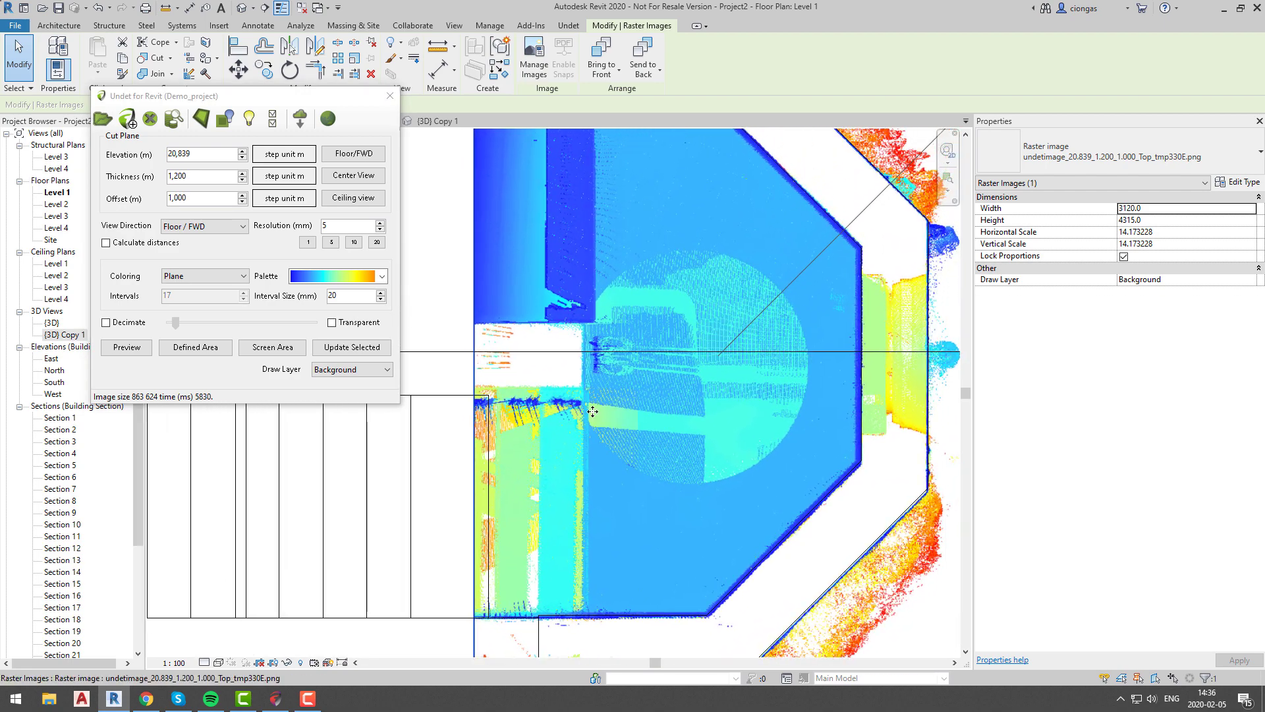
pyautogui.scroll(-3, 595, 398)
pyautogui.press('Escape')
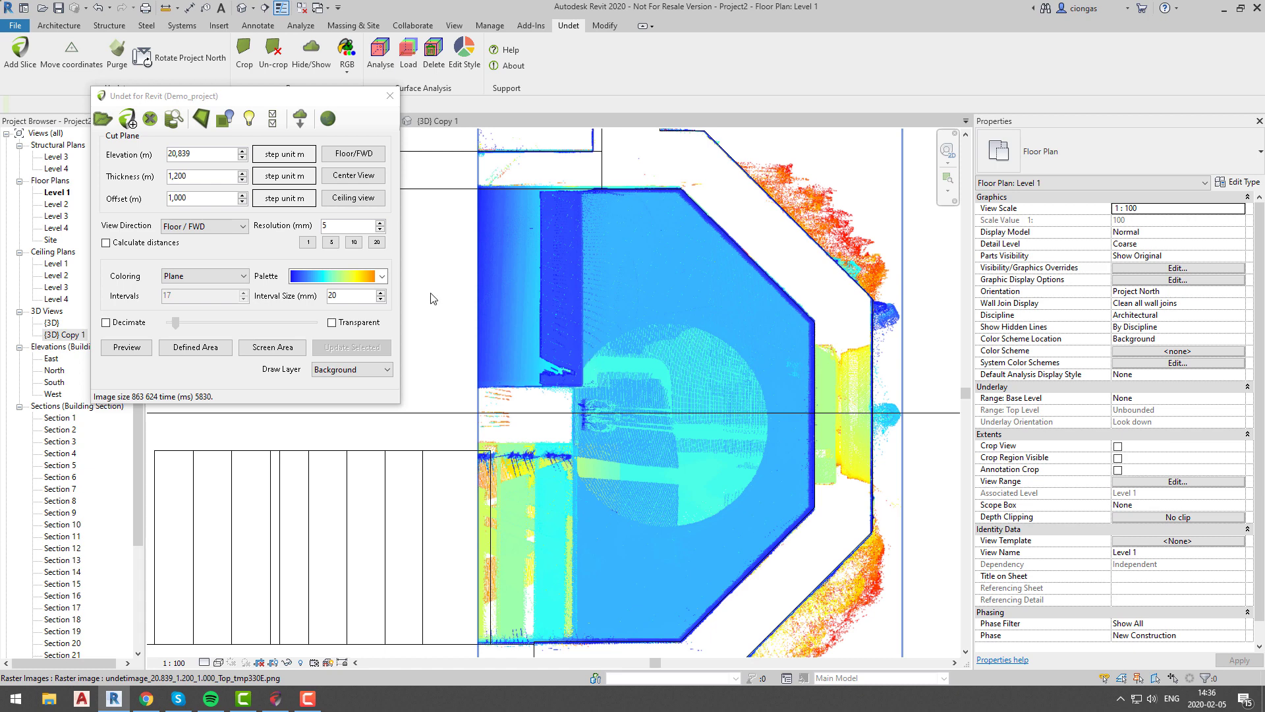
pyautogui.click(385, 106)
pyautogui.click(389, 96)
pyautogui.click(59, 26)
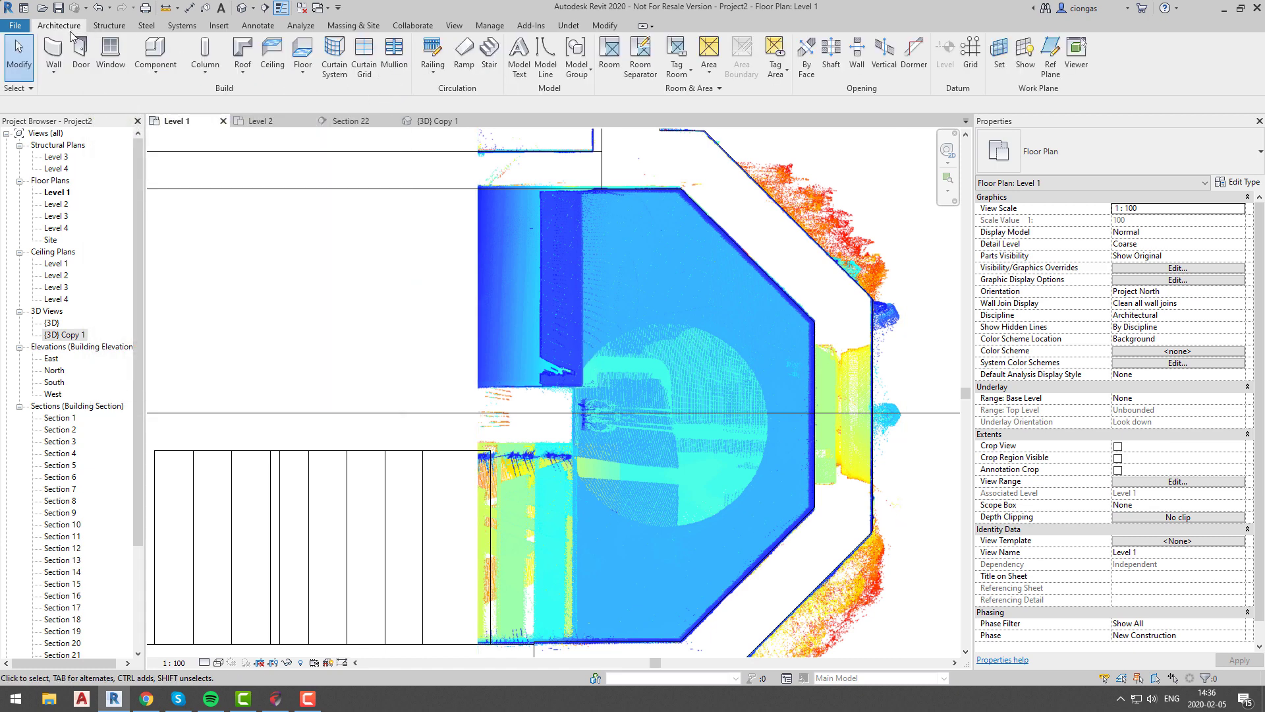
pyautogui.click(155, 71)
pyautogui.click(168, 129)
pyautogui.scroll(-8, 612, 340)
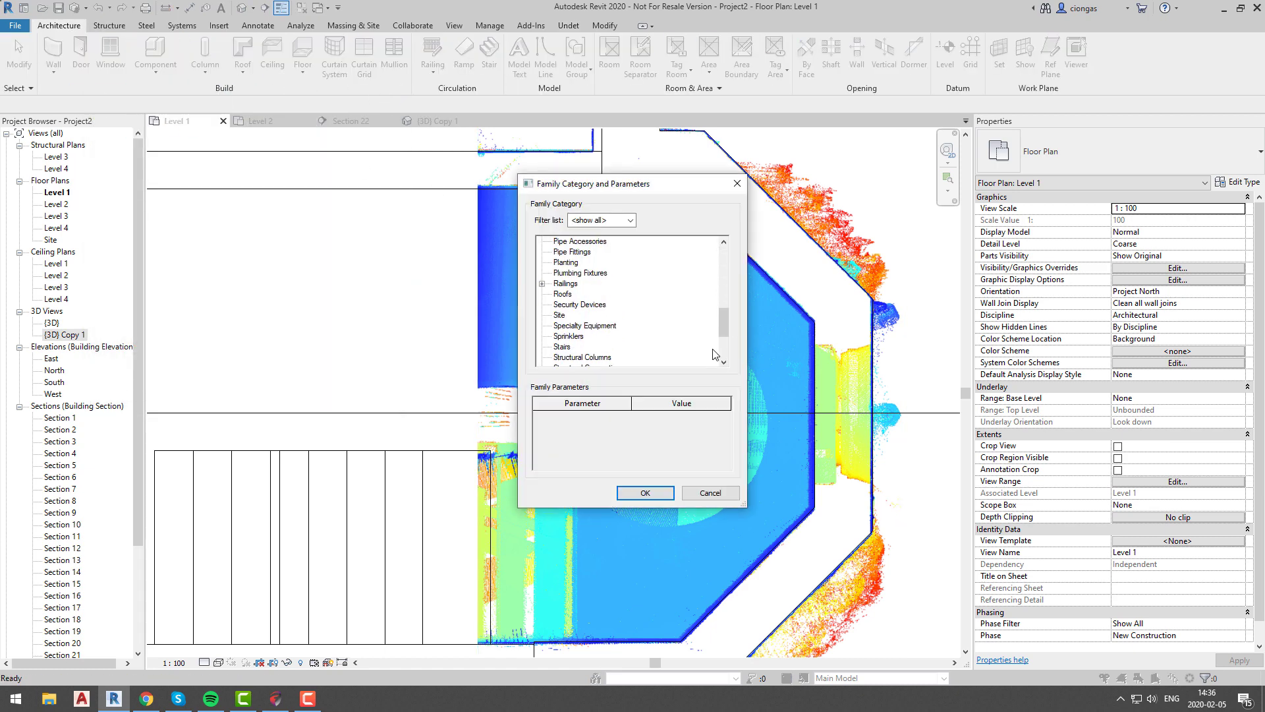
pyautogui.moveTo(727, 331); pyautogui.dragTo(726, 300)
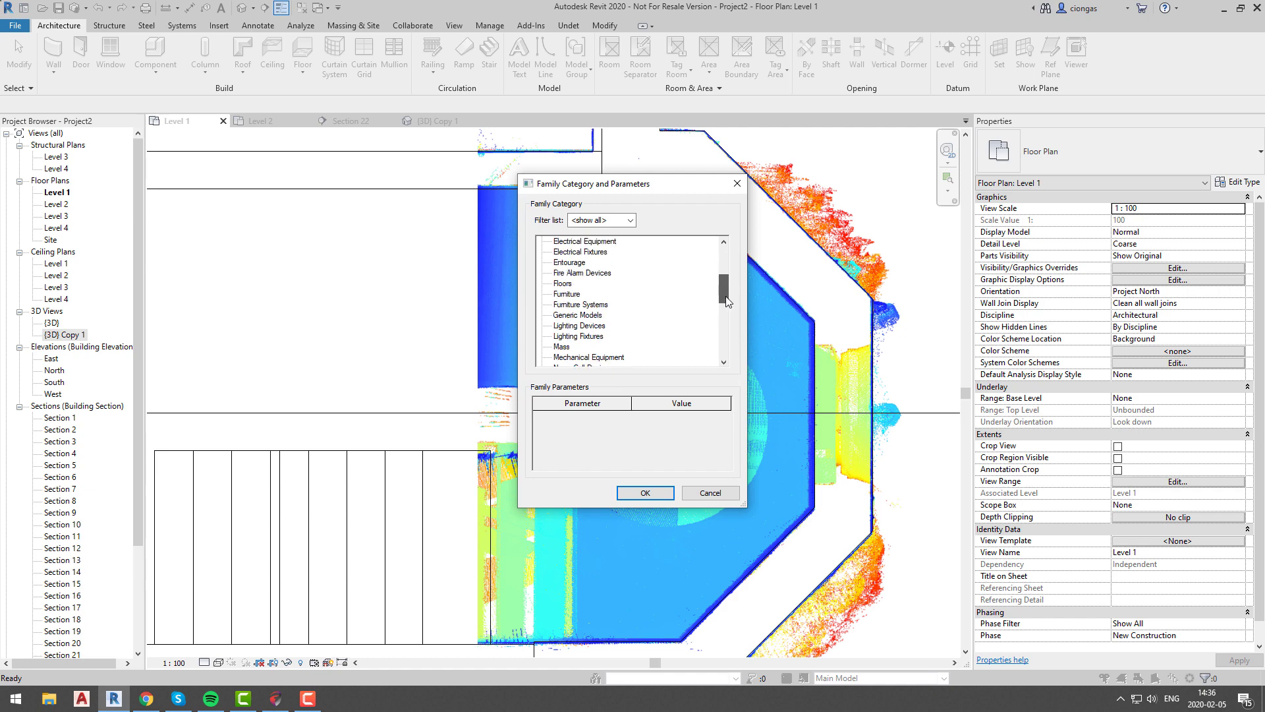
pyautogui.doubleClick(563, 286)
pyautogui.click(638, 377)
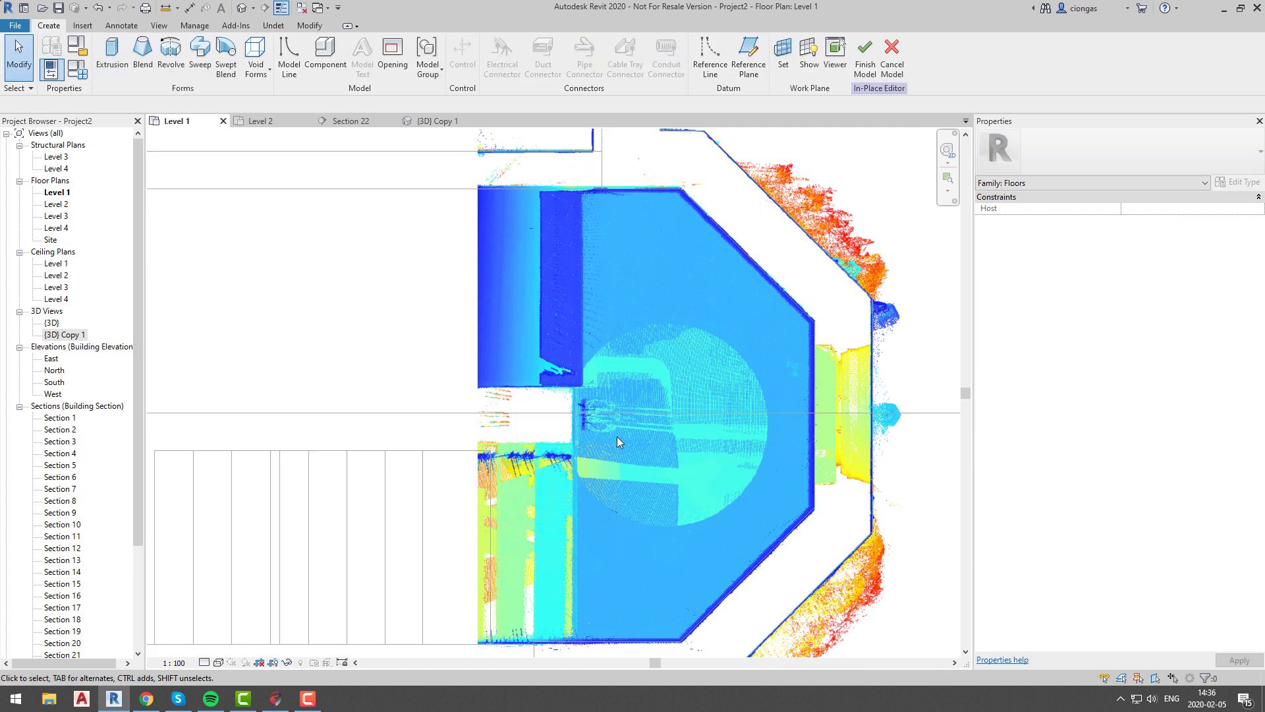
# Start an extrusion on the Level 1 work plane and trace the bay's lower, diagonal and outer wall edges from the slice.
pyautogui.click(112, 59)
pyautogui.click(573, 56)
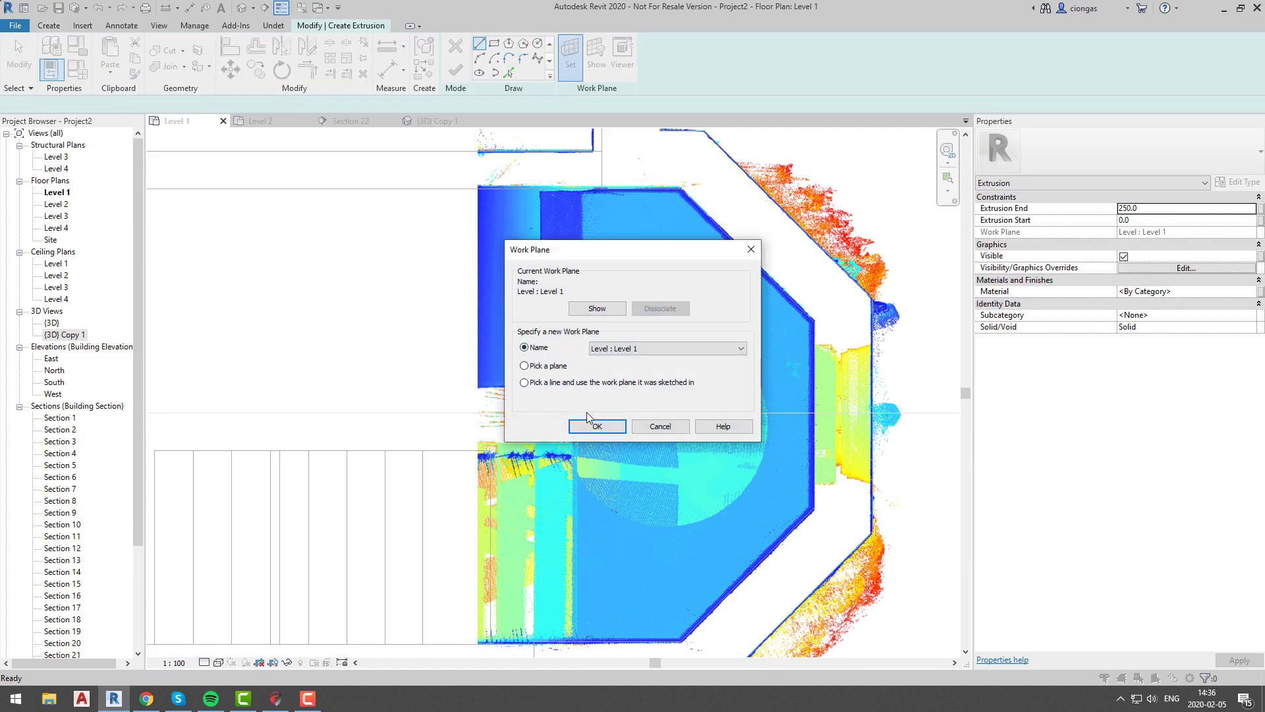
pyautogui.click(595, 425)
pyautogui.scroll(2, 567, 417)
pyautogui.scroll(-2, 566, 422)
pyautogui.moveTo(564, 640); pyautogui.dragTo(554, 544, button='middle')
pyautogui.scroll(3, 554, 544)
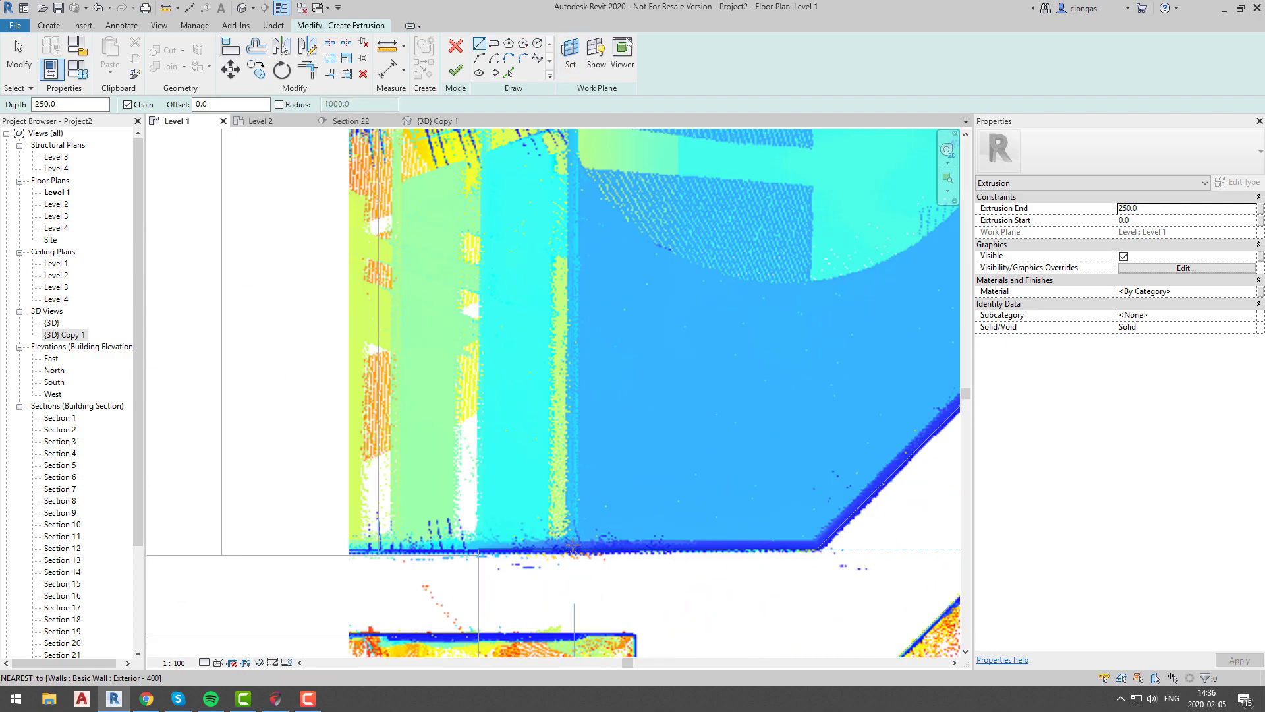
pyautogui.click(573, 547)
pyautogui.click(820, 548)
pyautogui.scroll(-2, 855, 465)
pyautogui.moveTo(855, 466); pyautogui.dragTo(589, 548, button='middle')
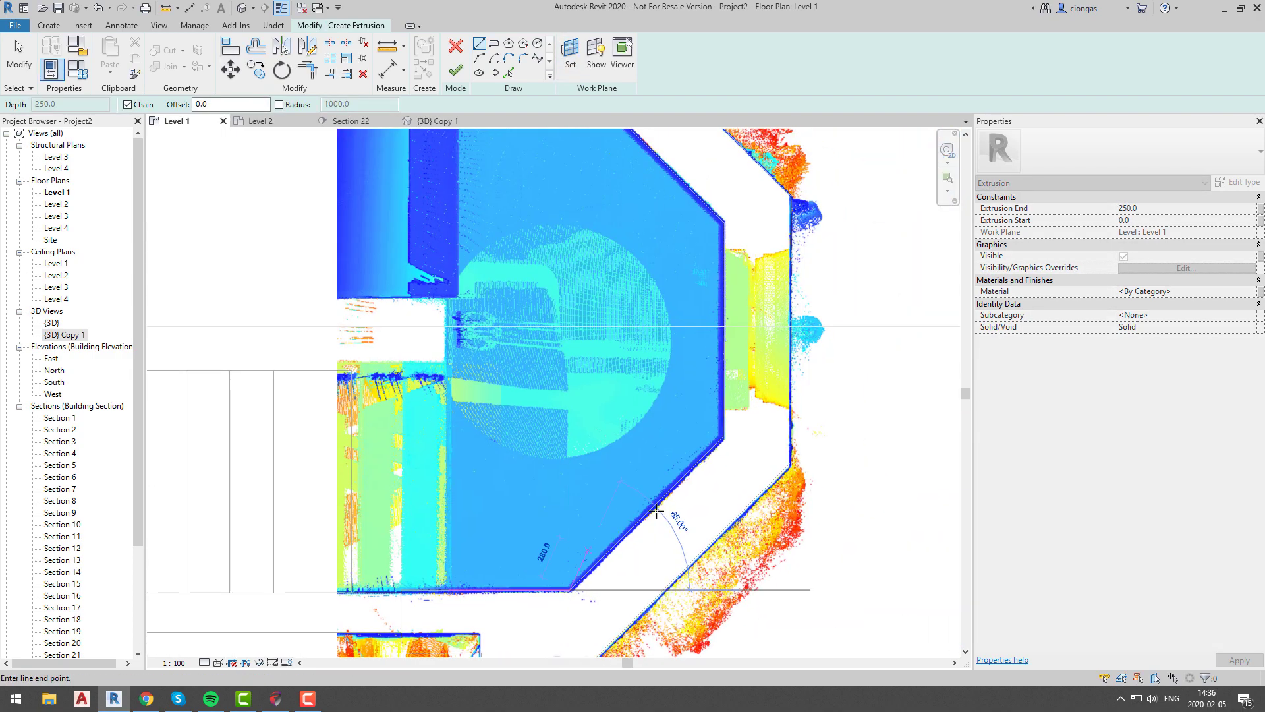
pyautogui.click(723, 437)
pyautogui.click(723, 223)
# Complete the polygonal landing outline along the bay's upper walls and the stair-side edge, and finish the 250 mm extrusion.
pyautogui.scroll(-1, 700, 244)
pyautogui.moveTo(698, 246); pyautogui.dragTo(868, 400, button='middle')
pyautogui.scroll(3, 768, 254)
pyautogui.click(759, 244)
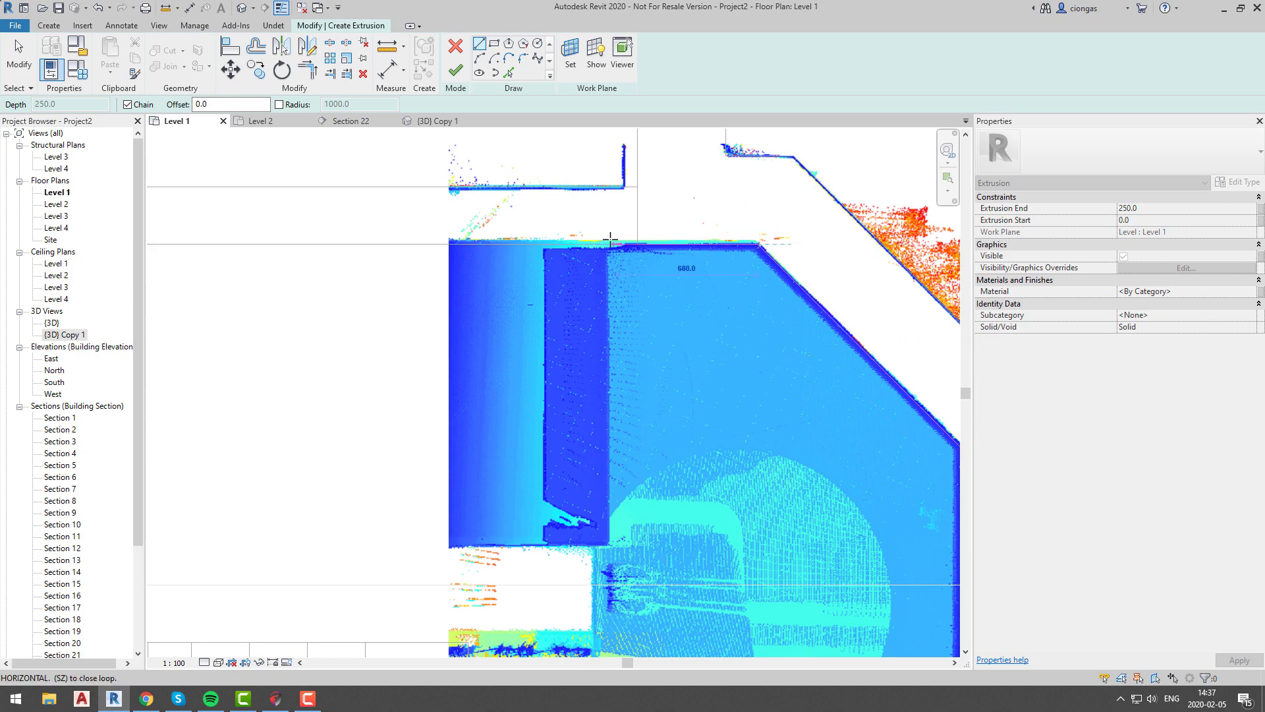
pyautogui.click(610, 244)
pyautogui.scroll(-3, 609, 244)
pyautogui.scroll(1, 599, 249)
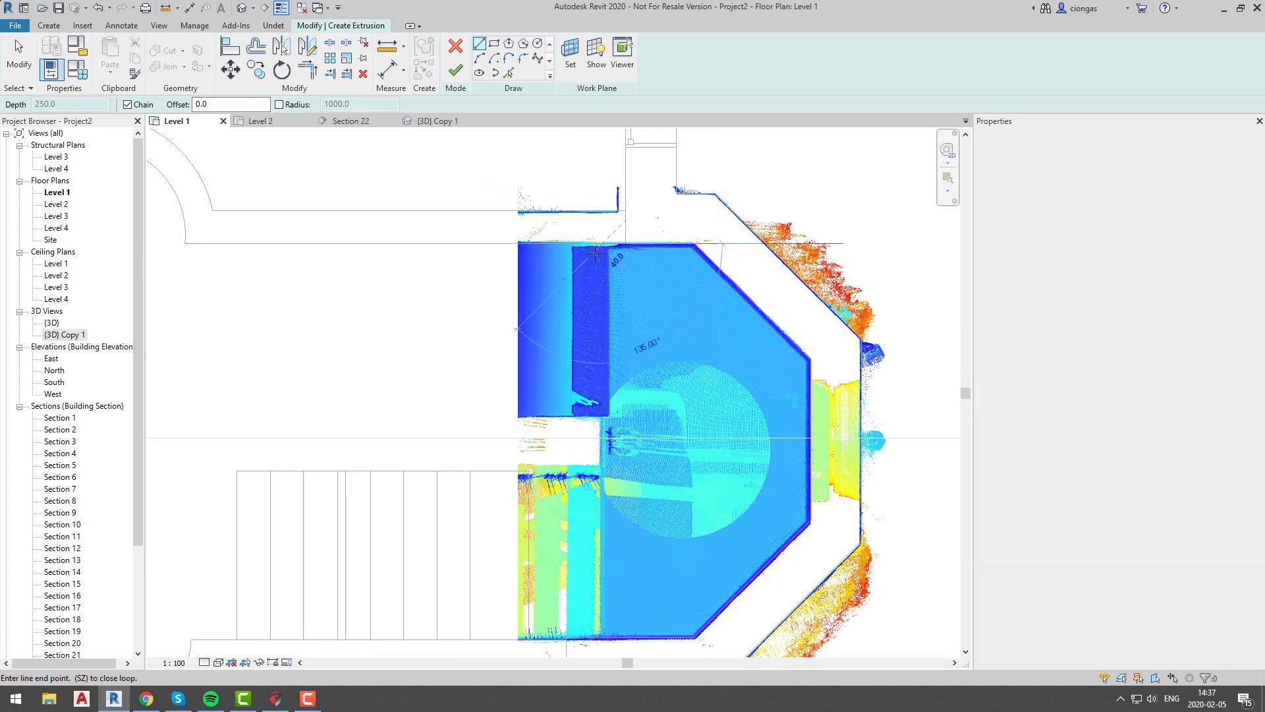
pyautogui.click(604, 636)
pyautogui.click(570, 52)
pyautogui.click(750, 252)
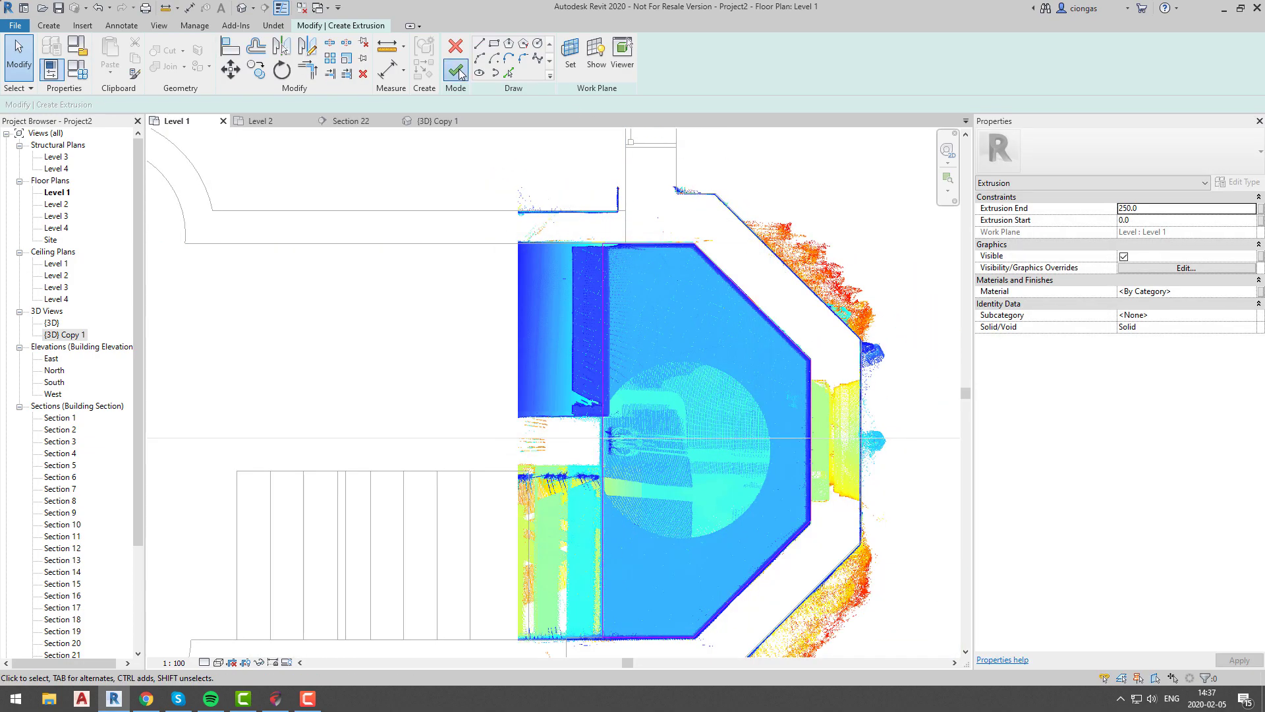
pyautogui.click(459, 73)
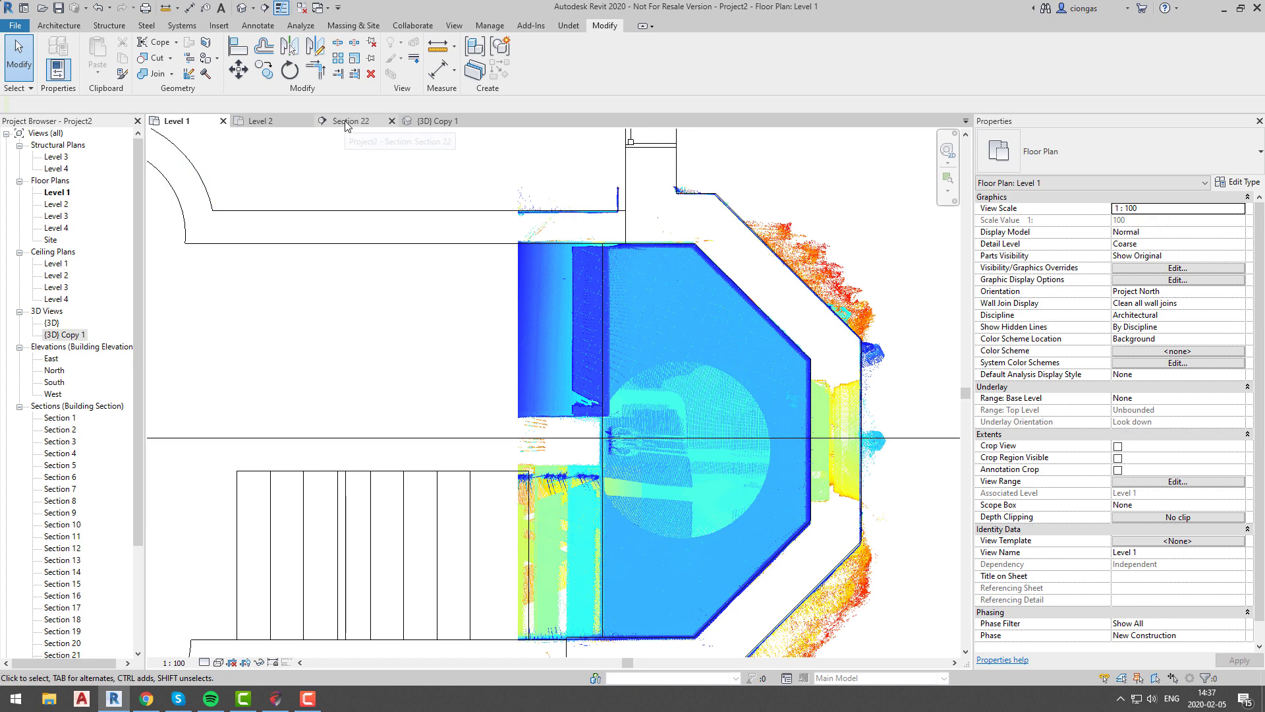
# Check the landing in the {3D} Copy 1 view and open Section 22 from its section line on Level 1.
pyautogui.click(423, 122)
pyautogui.click(388, 476)
pyautogui.press('Escape')
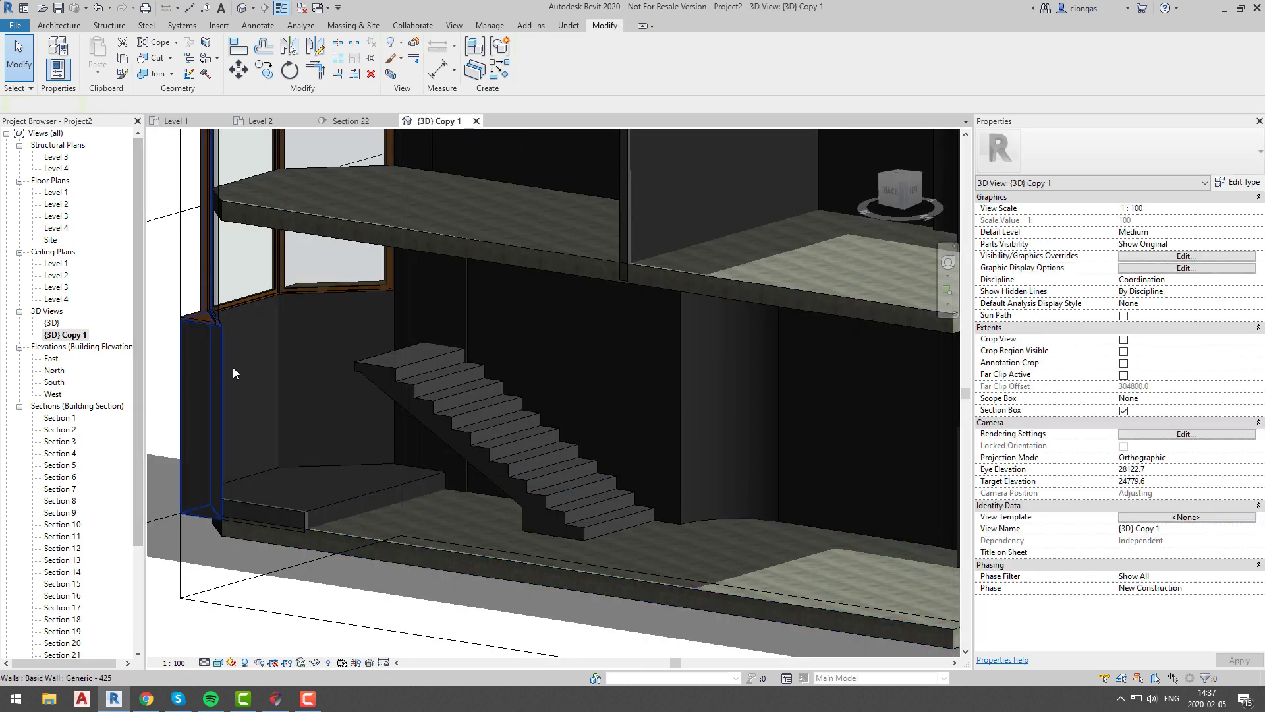
pyautogui.doubleClick(60, 193)
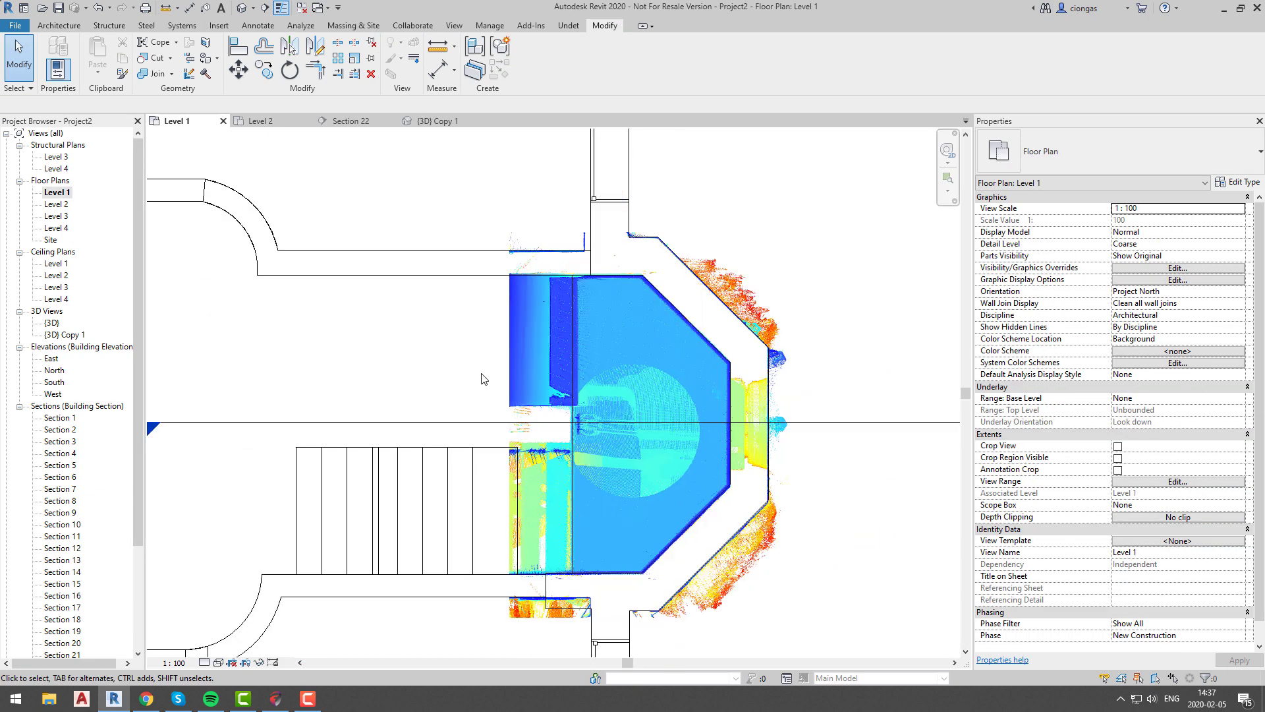
pyautogui.scroll(-2, 486, 375)
pyautogui.rightClick(443, 410)
pyautogui.click(499, 136)
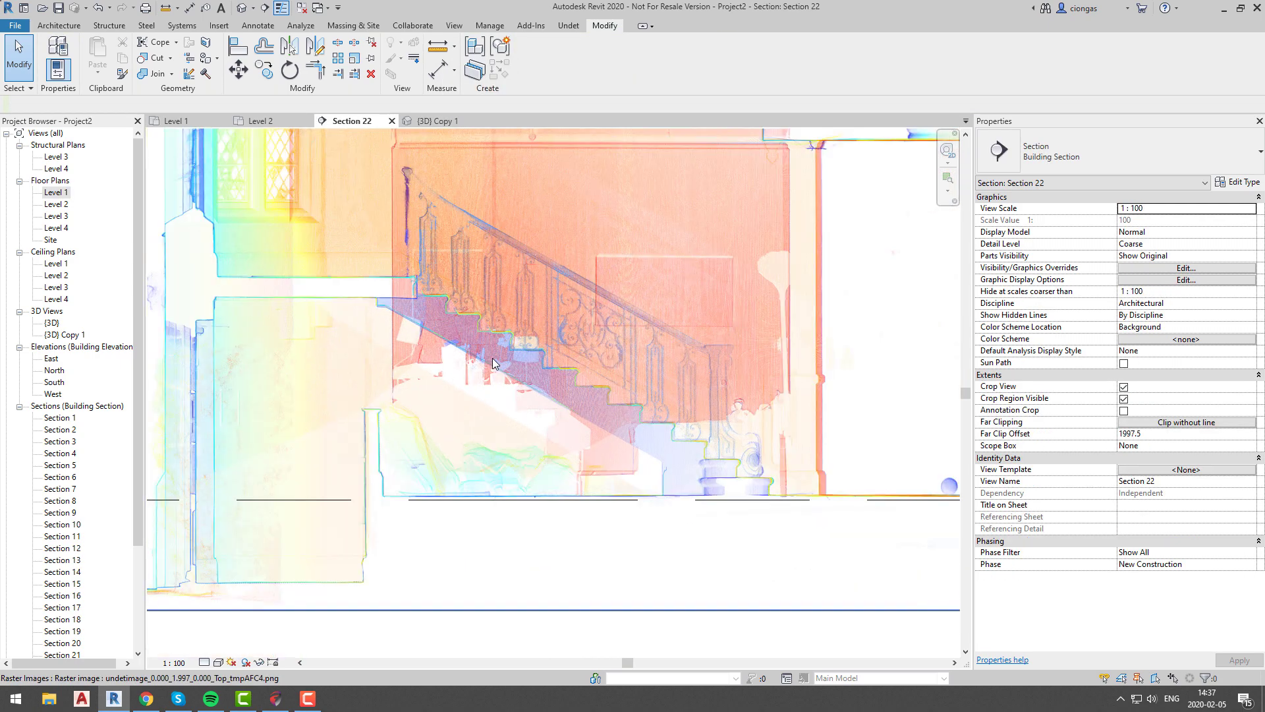
# Regenerate the Section 22 slice image in Undet on the Background draw layer.
pyautogui.scroll(-3, 396, 514)
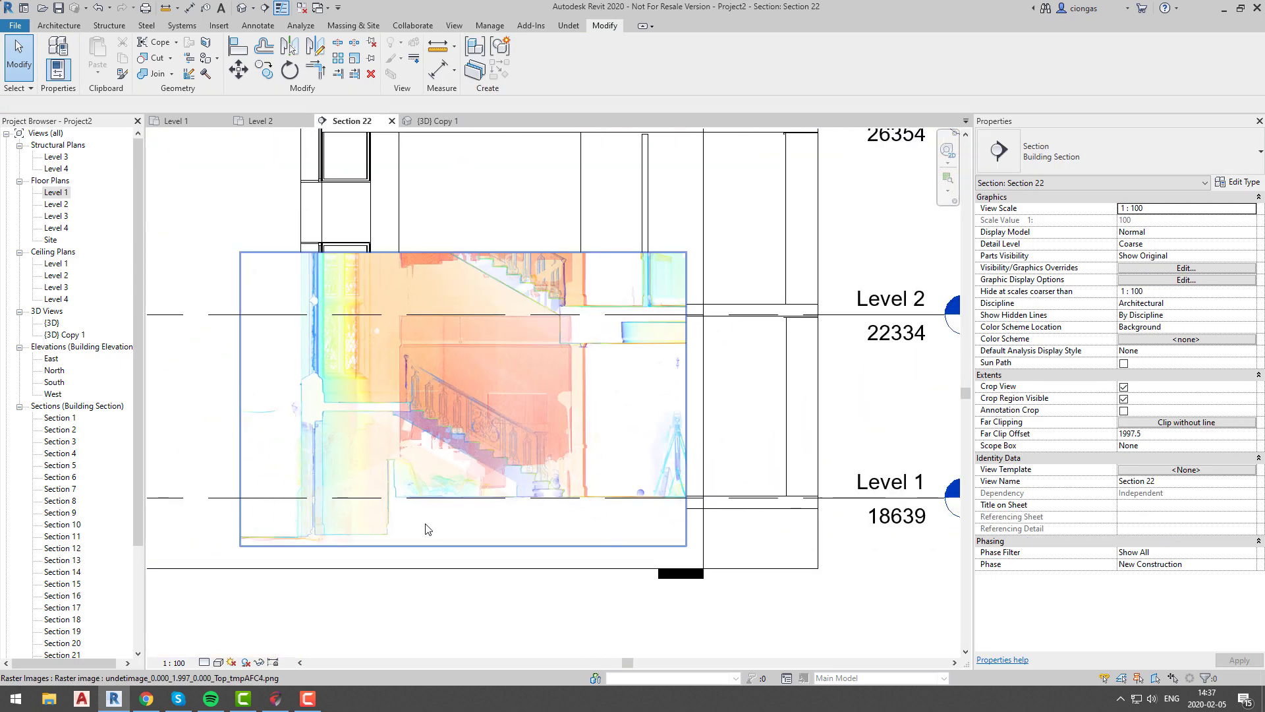
pyautogui.click(611, 467)
pyautogui.click(569, 25)
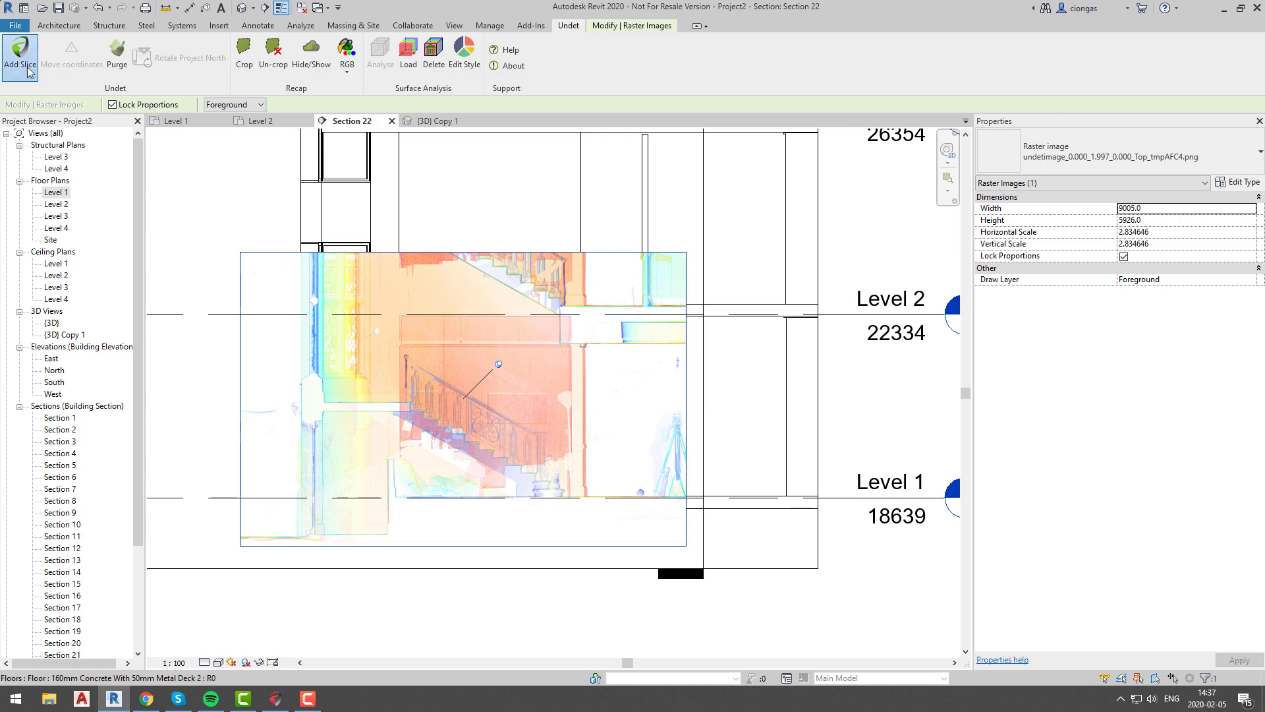
pyautogui.click(20, 52)
pyautogui.click(373, 386)
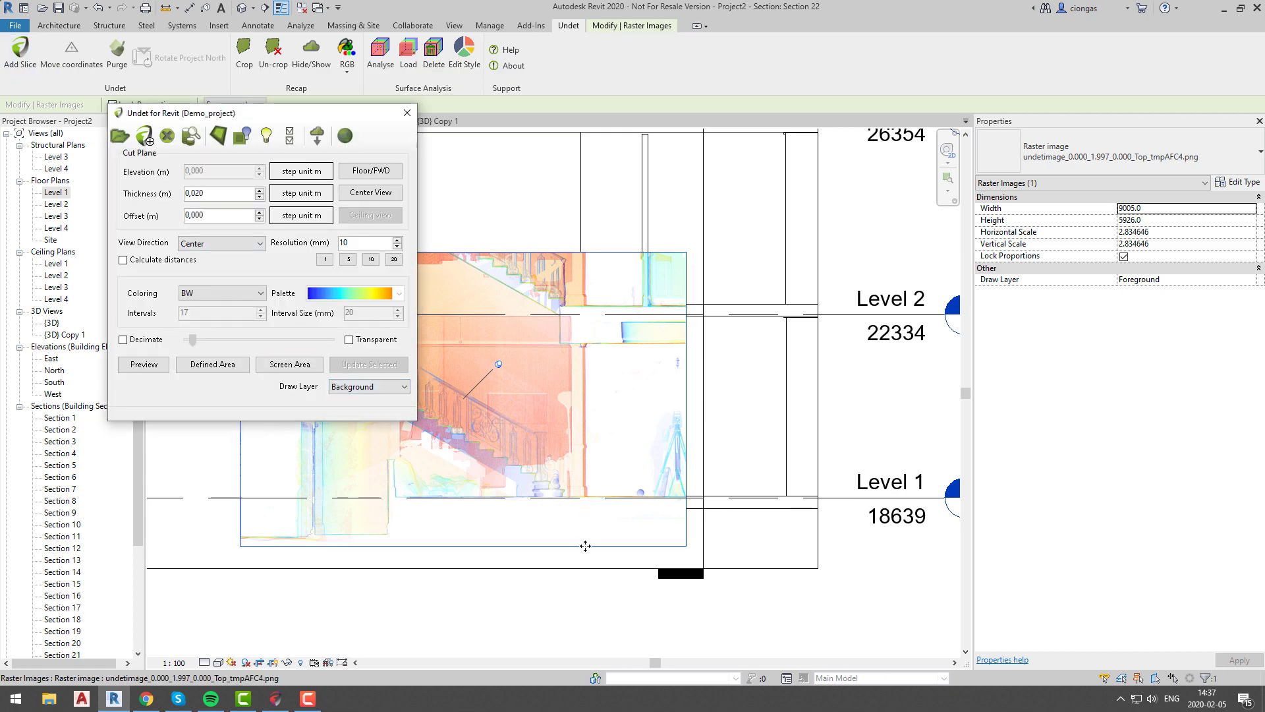
pyautogui.click(518, 424)
pyautogui.click(369, 364)
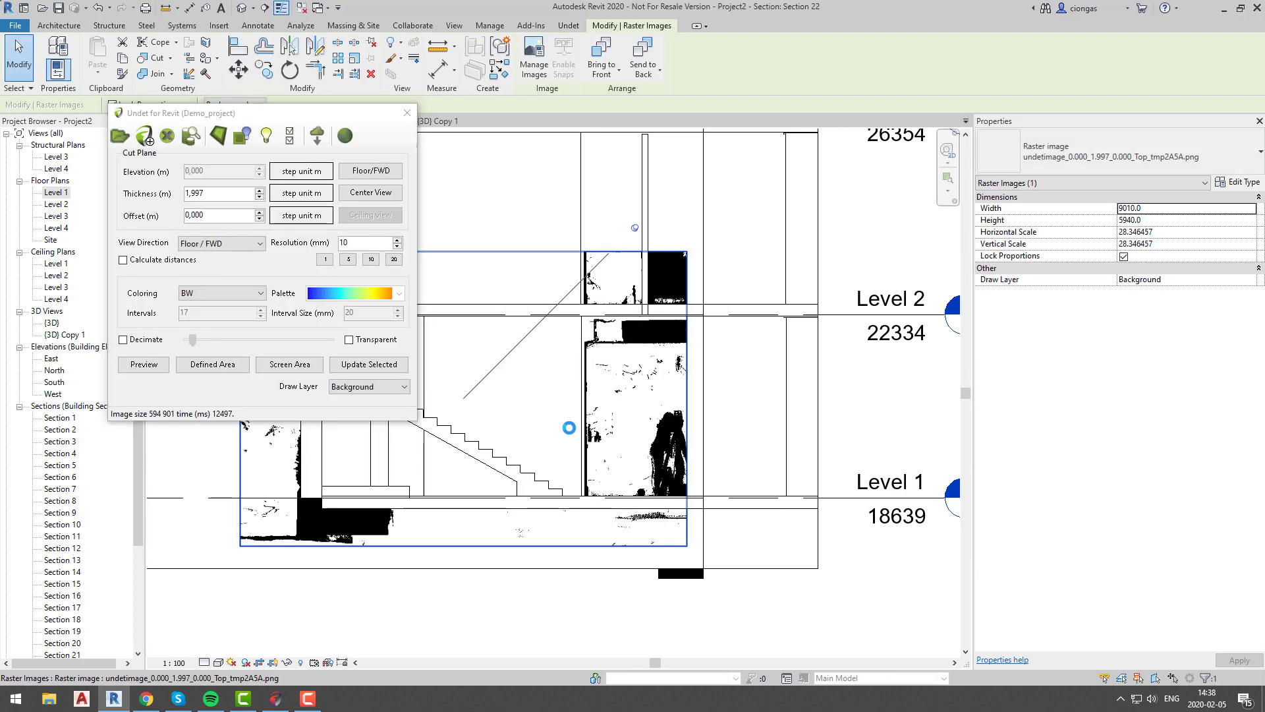
pyautogui.scroll(3, 399, 484)
pyautogui.click(398, 491)
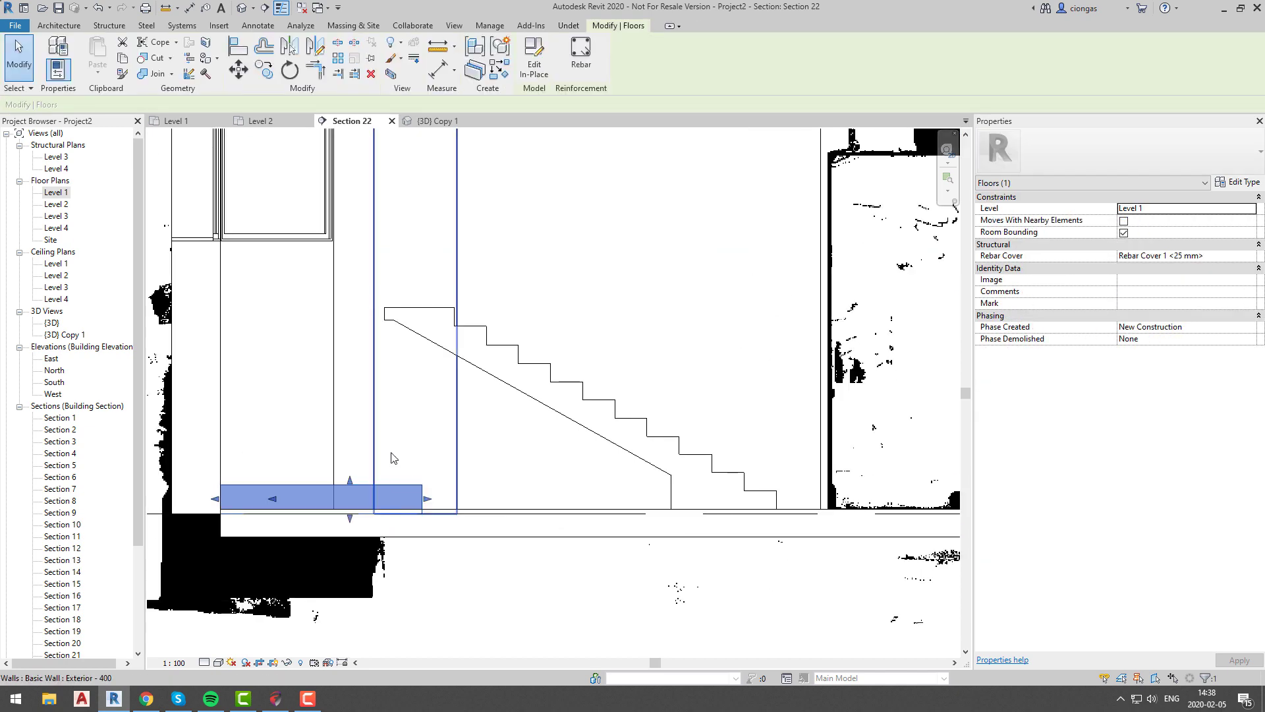
pyautogui.moveTo(343, 489)
pyautogui.mouseDown()
pyautogui.moveTo(346, 423)
pyautogui.moveTo(341, 469)
pyautogui.mouseUp()
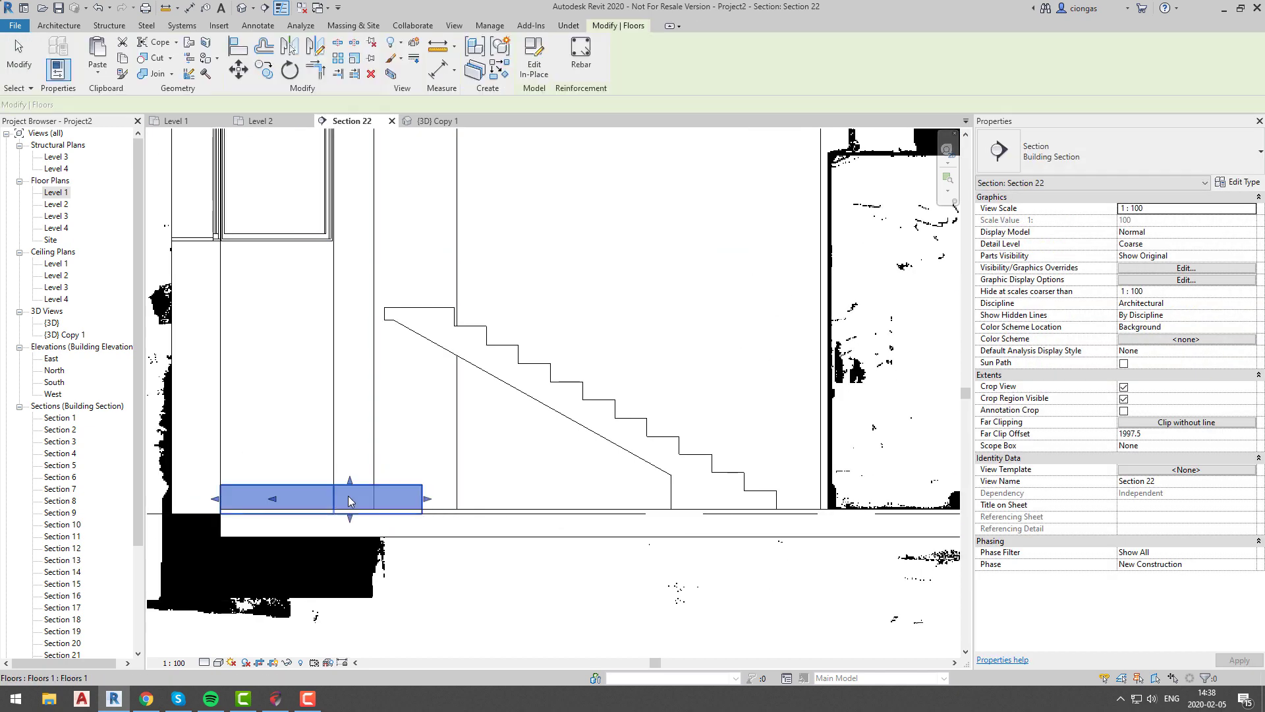
pyautogui.click(1251, 209)
pyautogui.click(1255, 210)
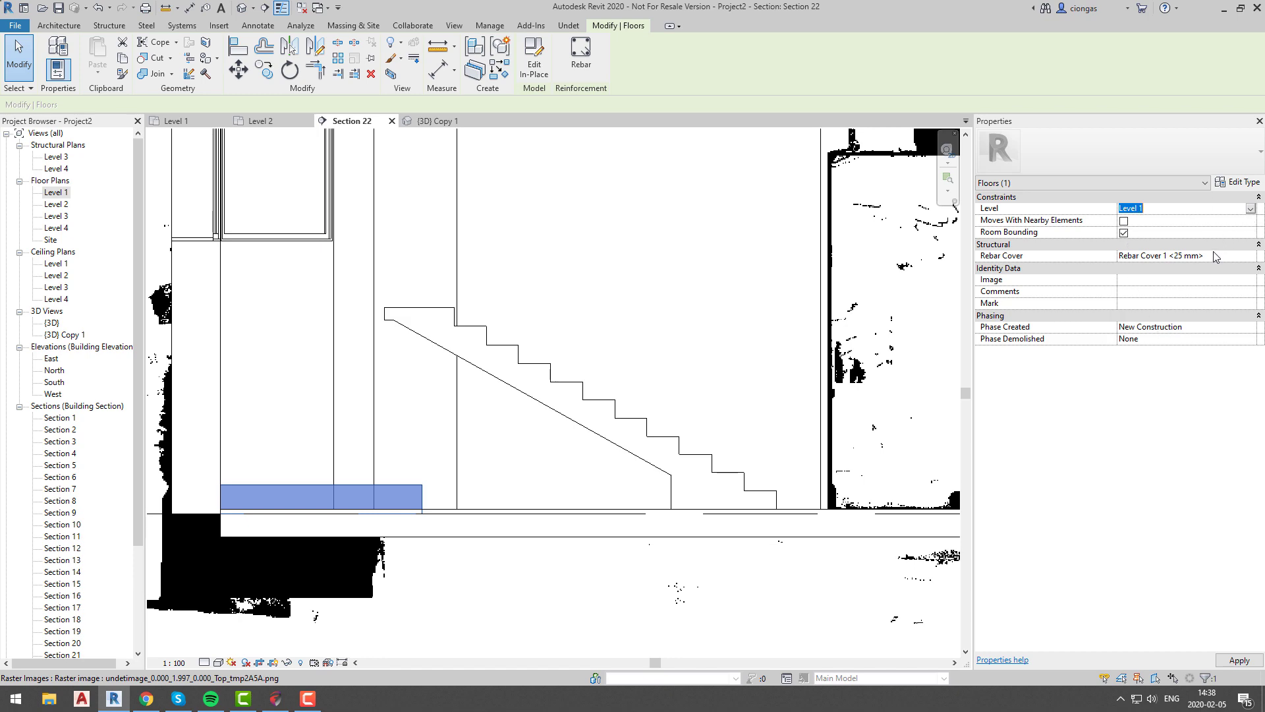
pyautogui.press('Escape')
# Raise the landing slab to the stair's top step by stretching its upper and lower faces in the section.
pyautogui.click(346, 504)
pyautogui.moveTo(349, 483); pyautogui.dragTo(388, 306)
pyautogui.scroll(7, 390, 304)
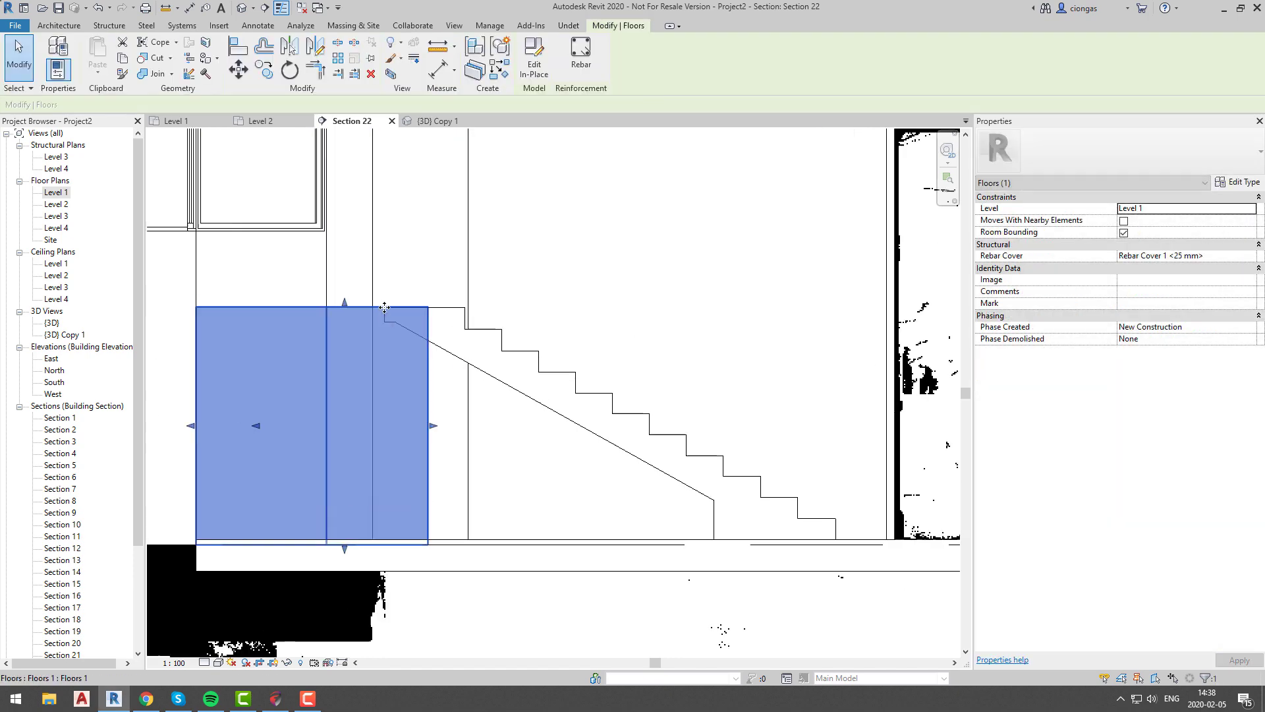
pyautogui.scroll(-5, 394, 317)
pyautogui.scroll(-3, 474, 319)
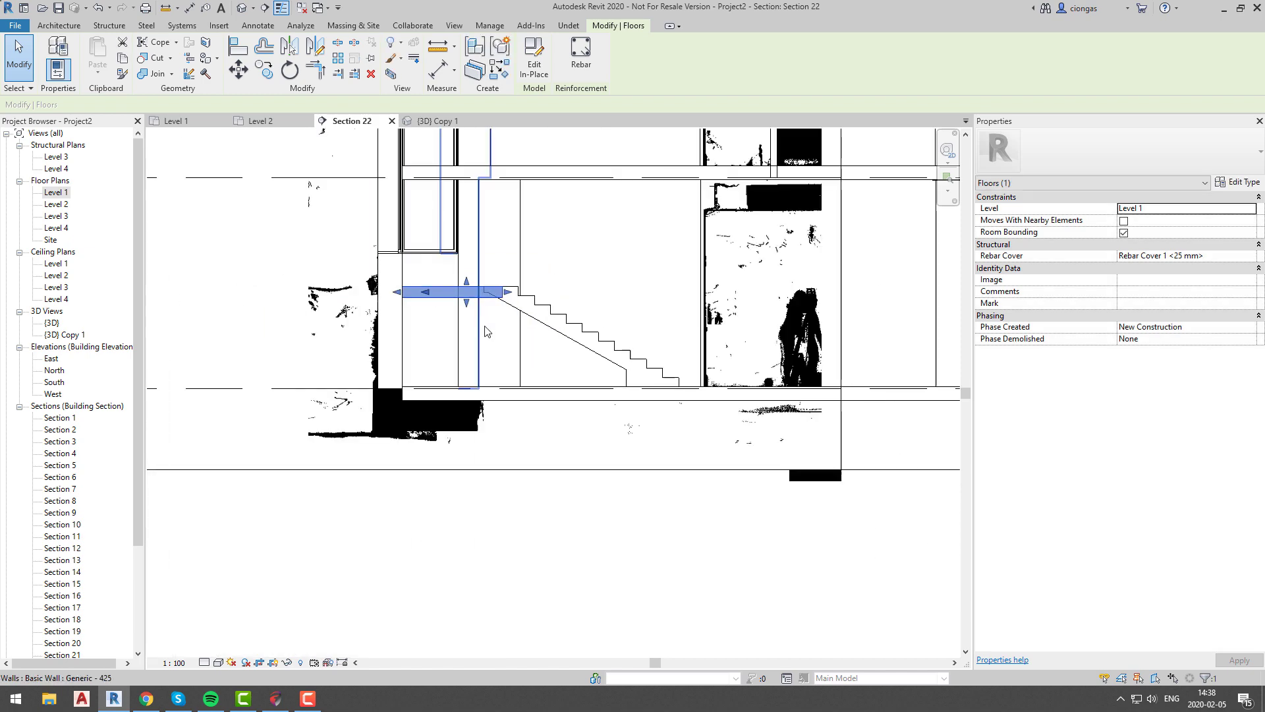
# Add a Floor/FWD Undet slice over a defined area around the landing, with plane coloring, 20 mm resolution and the Foreground draw layer.
pyautogui.click(491, 480)
pyautogui.click(569, 25)
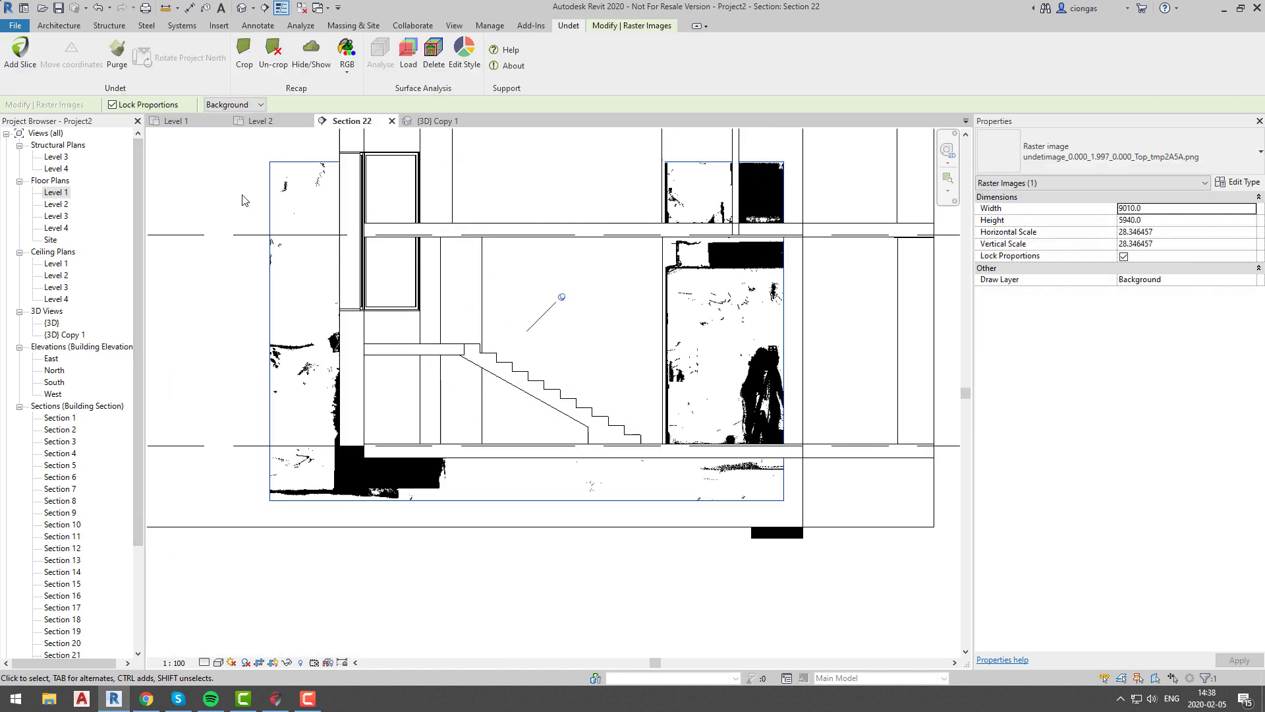
pyautogui.click(21, 56)
pyautogui.click(389, 403)
pyautogui.click(379, 428)
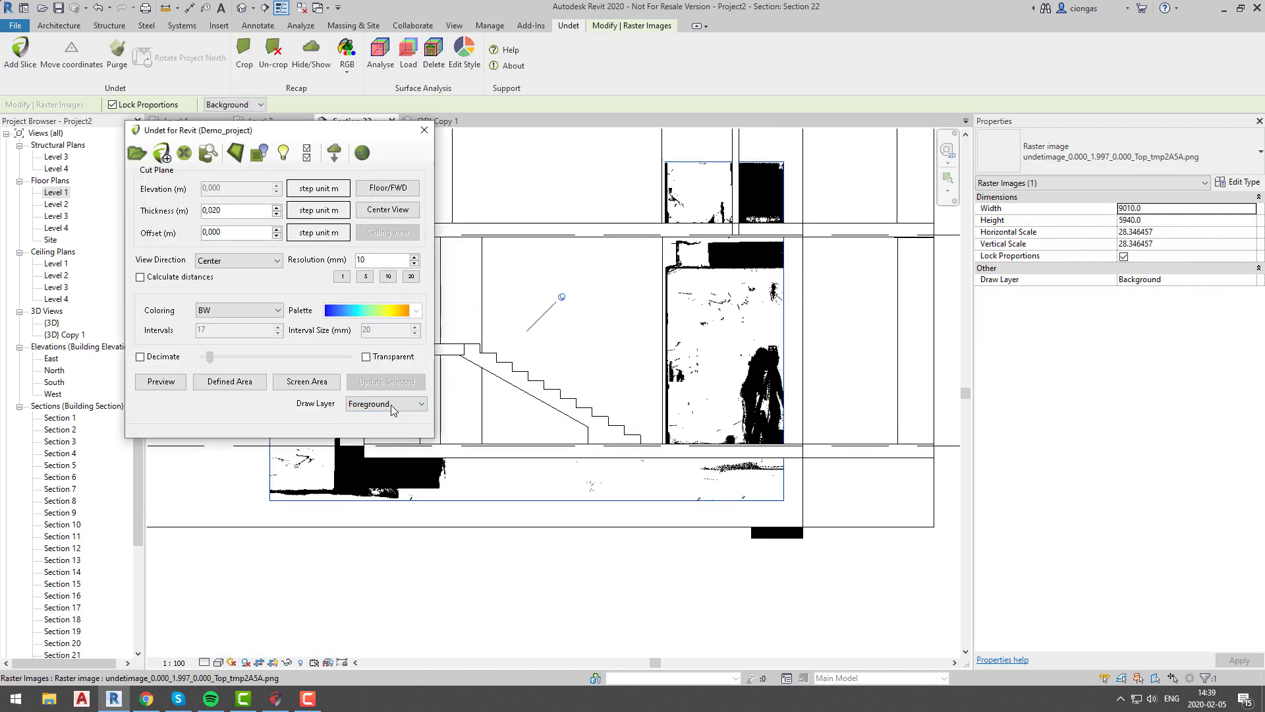
pyautogui.scroll(-3, 500, 359)
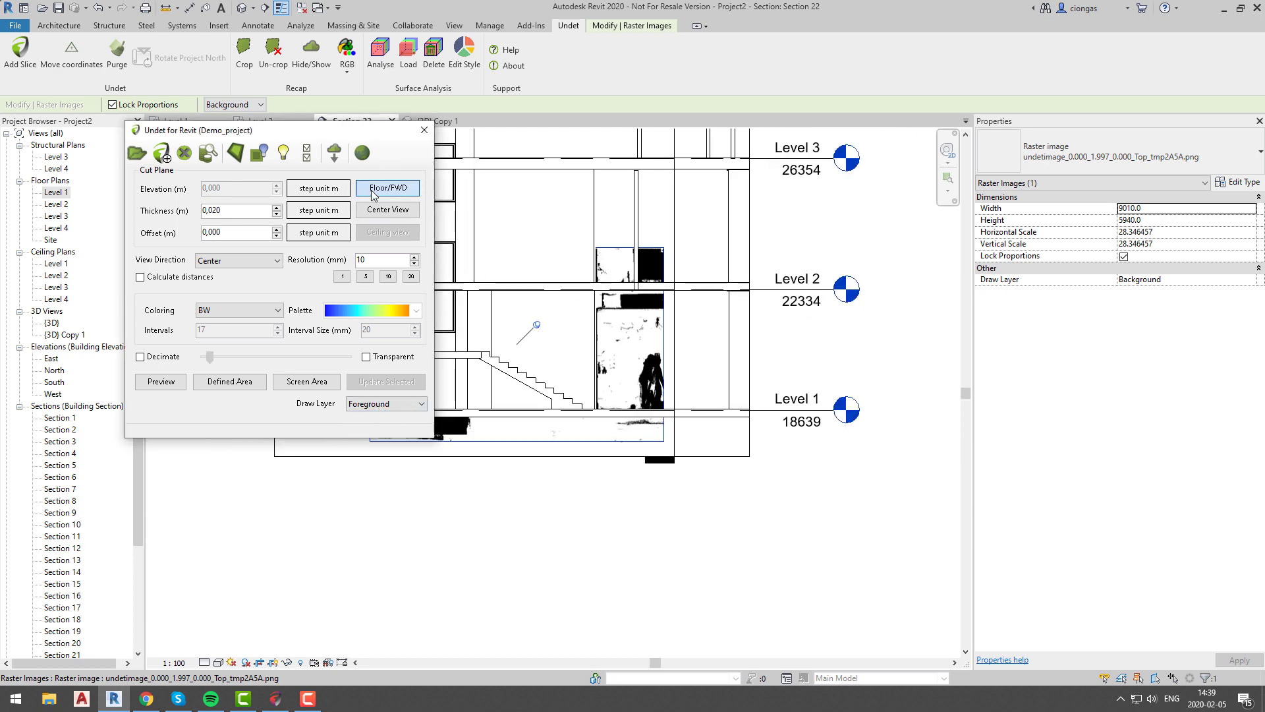
pyautogui.click(377, 192)
pyautogui.click(230, 382)
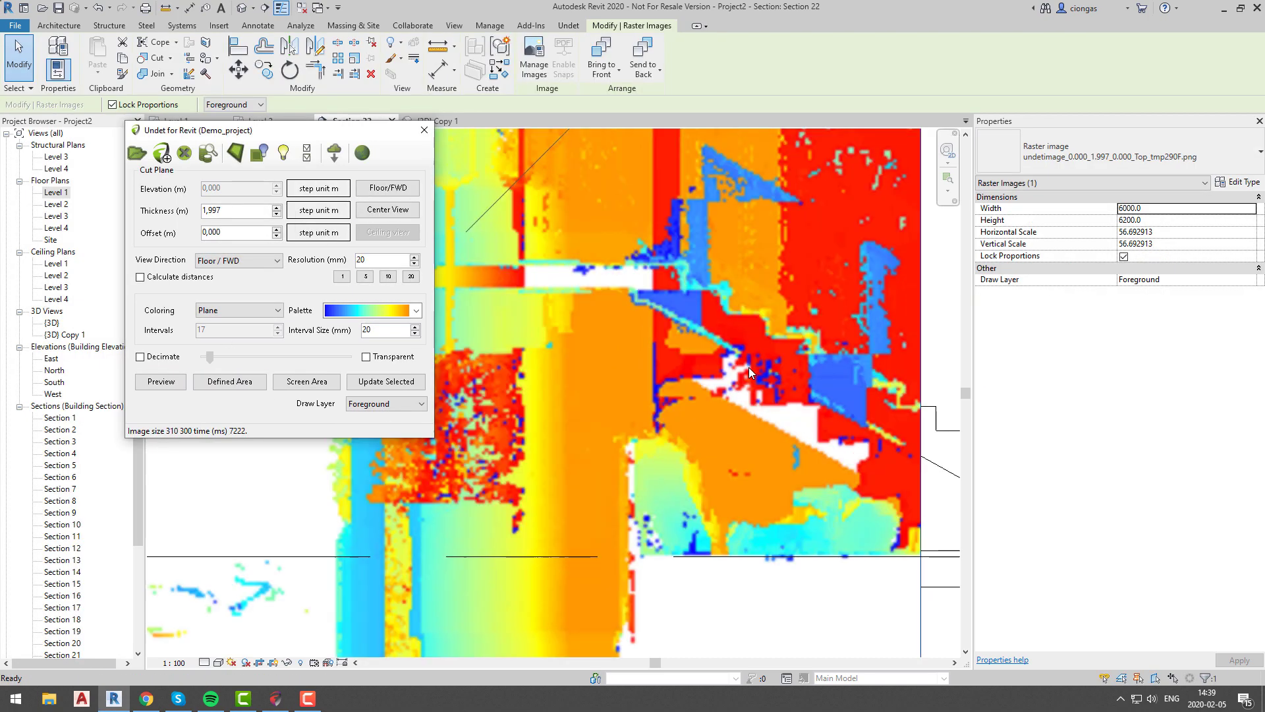
# Update the new landing slice to the Background draw layer and deselect it.
pyautogui.click(386, 403)
pyautogui.click(373, 426)
pyautogui.click(371, 383)
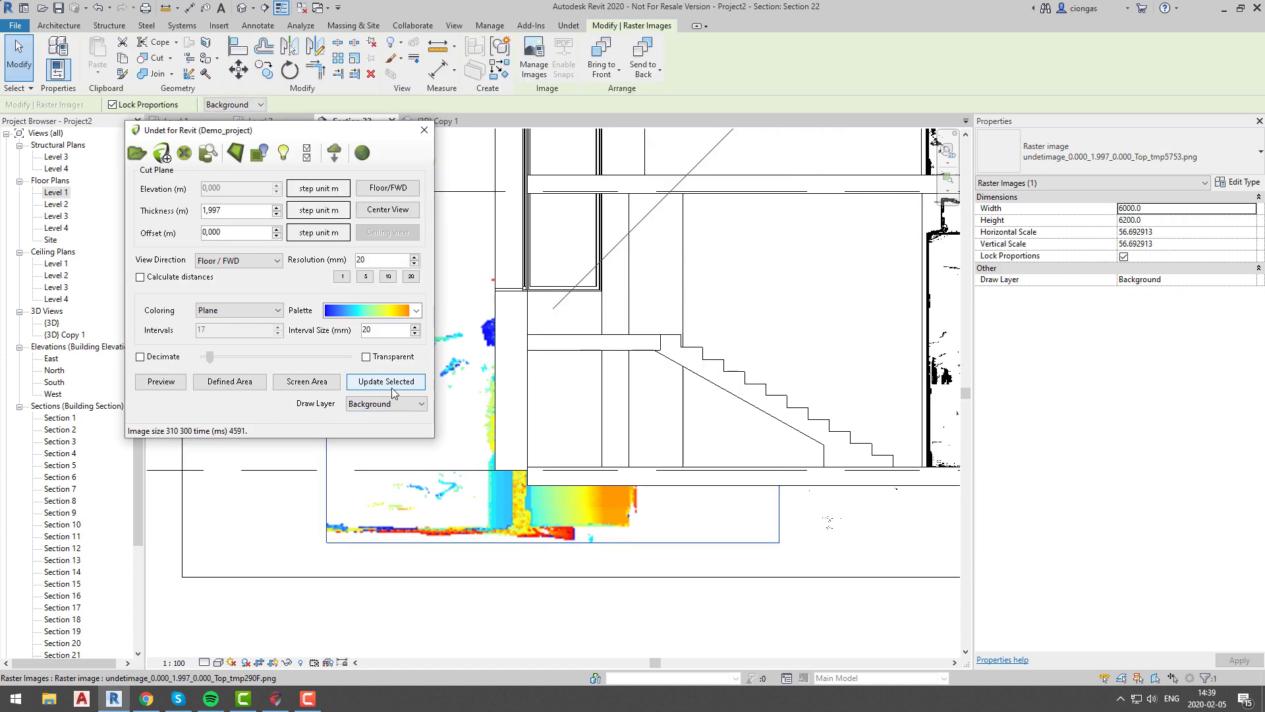
pyautogui.scroll(1, 597, 523)
pyautogui.press('Escape')
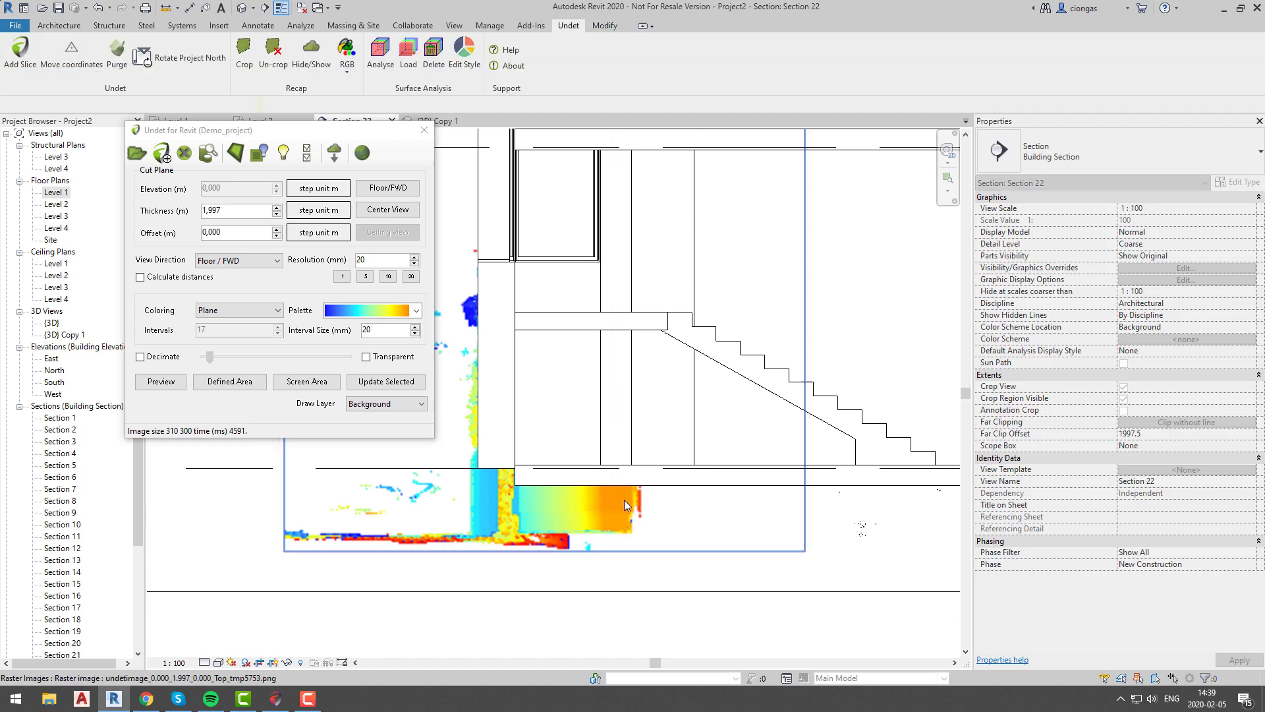
# Override the surface transparency of all model categories in the Section 22 view so the slice shows through the model.
pyautogui.press('v')
pyautogui.press('v')
pyautogui.moveTo(547, 190); pyautogui.dragTo(562, 356)
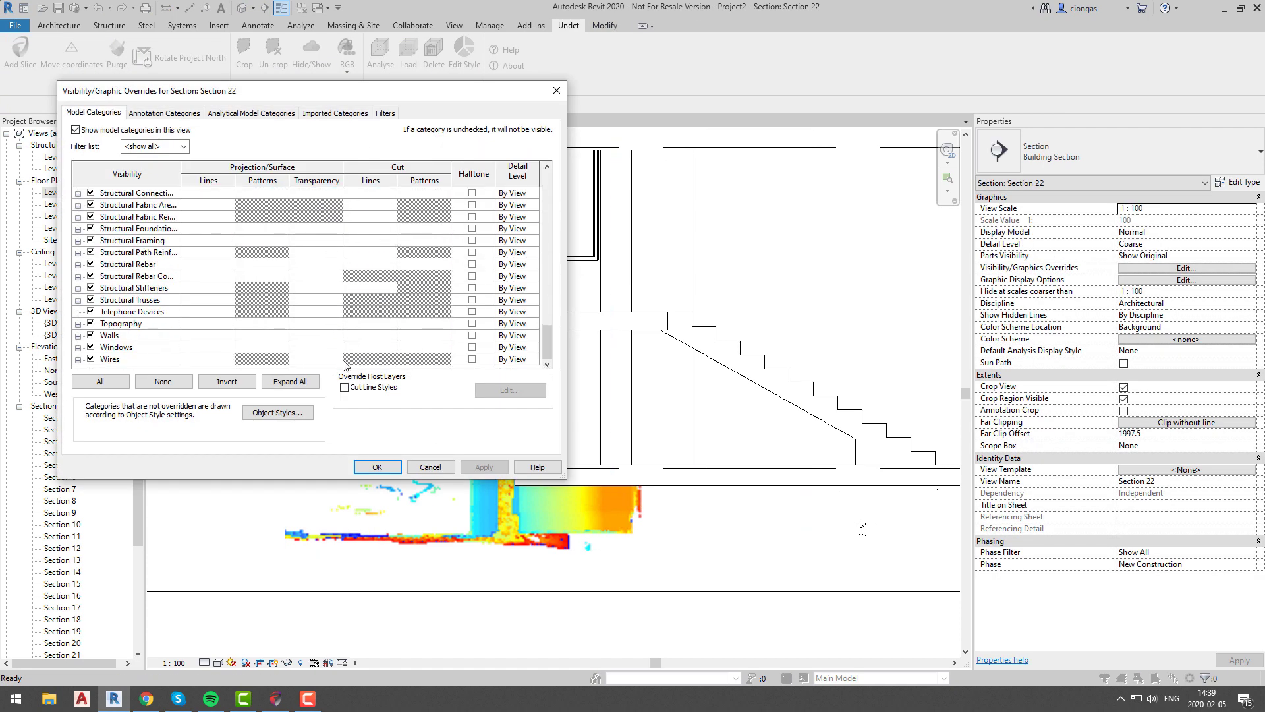
pyautogui.keyDown('shift'); pyautogui.click(328, 360); pyautogui.keyUp('shift')
pyautogui.click(320, 359)
pyautogui.click(342, 284)
pyautogui.click(343, 284)
pyautogui.click(343, 285)
pyautogui.click(328, 303)
pyautogui.click(377, 467)
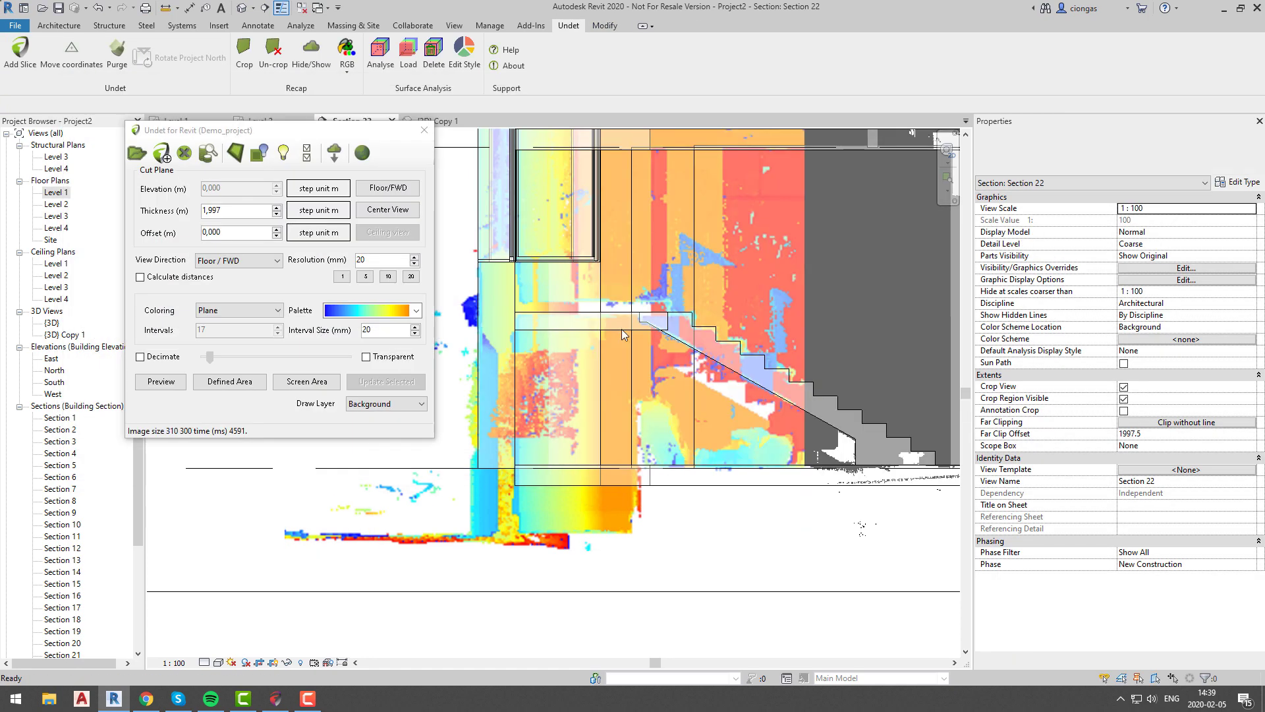
# Align the landing slab's upper and lower faces with the point cloud slice and close the Undet window.
pyautogui.scroll(3, 622, 330)
pyautogui.click(587, 316)
pyautogui.moveTo(587, 316); pyautogui.dragTo(588, 288)
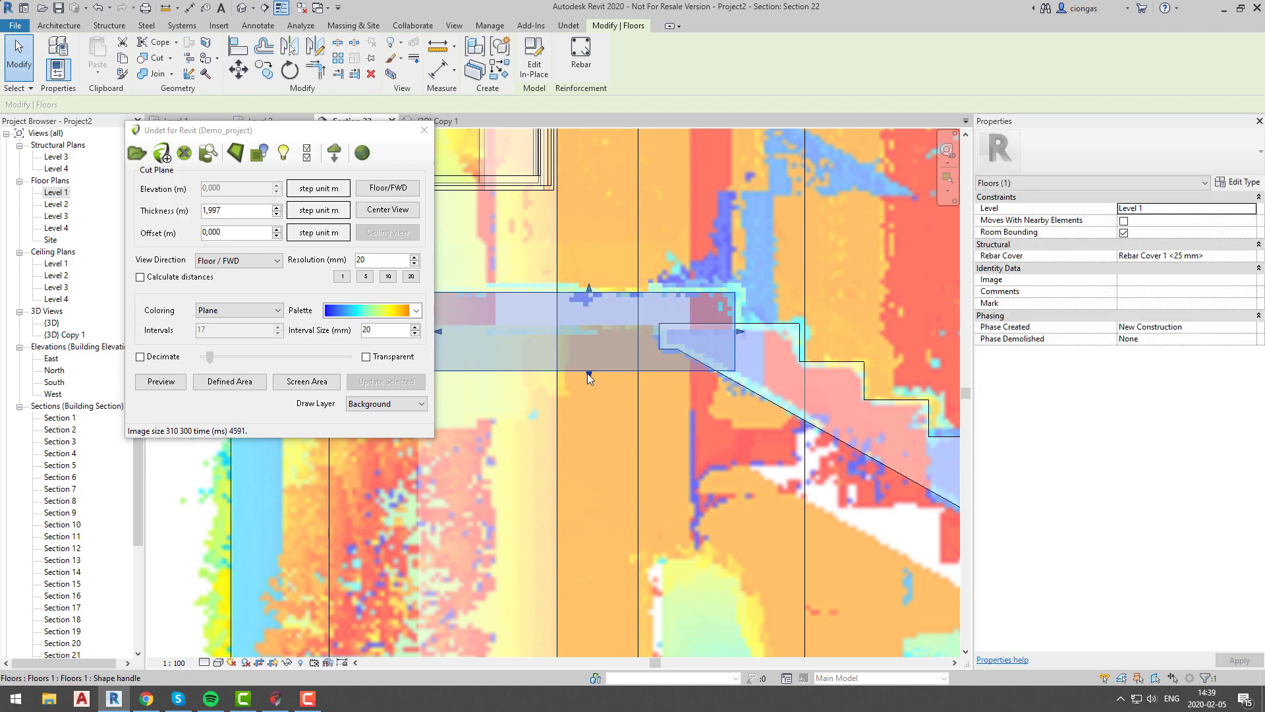
pyautogui.press('Escape')
pyautogui.scroll(-3, 614, 376)
pyautogui.click(424, 131)
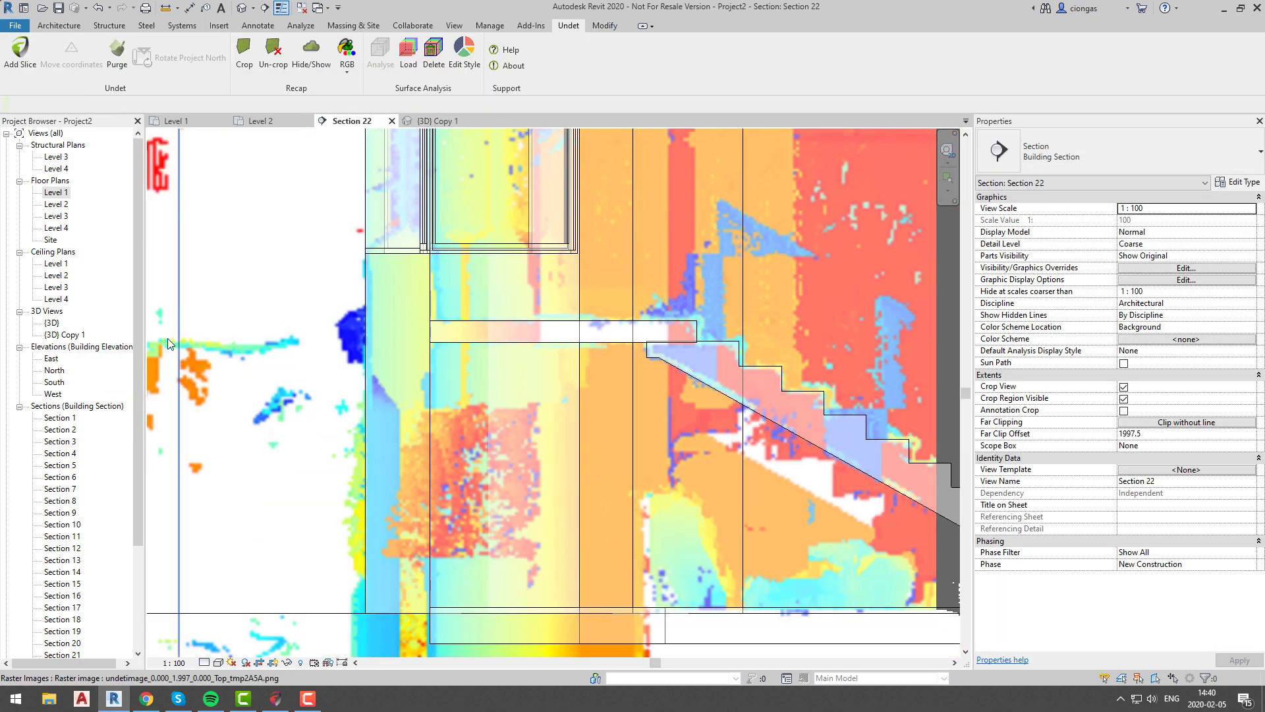
# Open the (3D) Copy 1 view and examine the hall model and the completed building's exterior from several angles.
pyautogui.doubleClick(64, 335)
pyautogui.scroll(3, 198, 373)
pyautogui.keyDown('shift'); pyautogui.moveTo(360, 477); pyautogui.dragTo(362, 478, button='middle'); pyautogui.keyUp('shift')
pyautogui.scroll(-5, 363, 478)
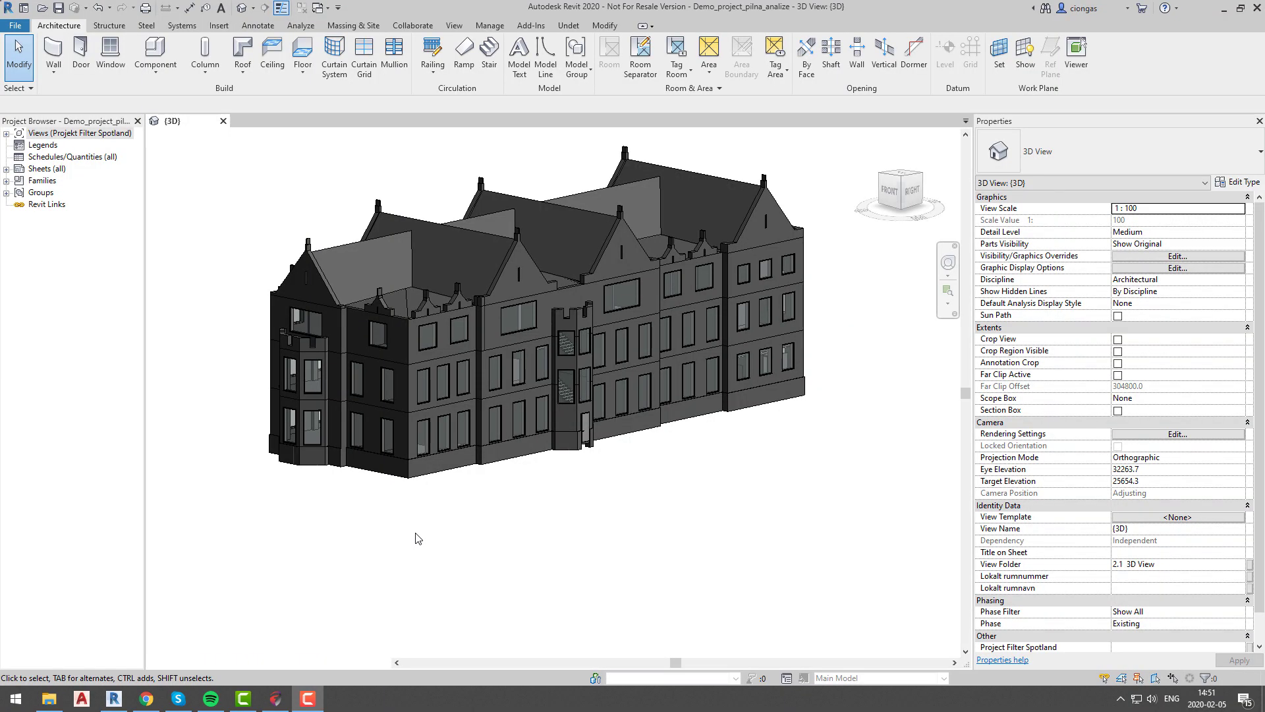
pyautogui.keyDown('shift'); pyautogui.moveTo(516, 523); pyautogui.dragTo(455, 522, button='middle'); pyautogui.keyUp('shift')
pyautogui.keyDown('shift'); pyautogui.moveTo(685, 503); pyautogui.dragTo(580, 493, button='middle'); pyautogui.keyUp('shift')
pyautogui.keyDown('shift'); pyautogui.moveTo(771, 488); pyautogui.dragTo(616, 476, button='middle'); pyautogui.keyUp('shift')
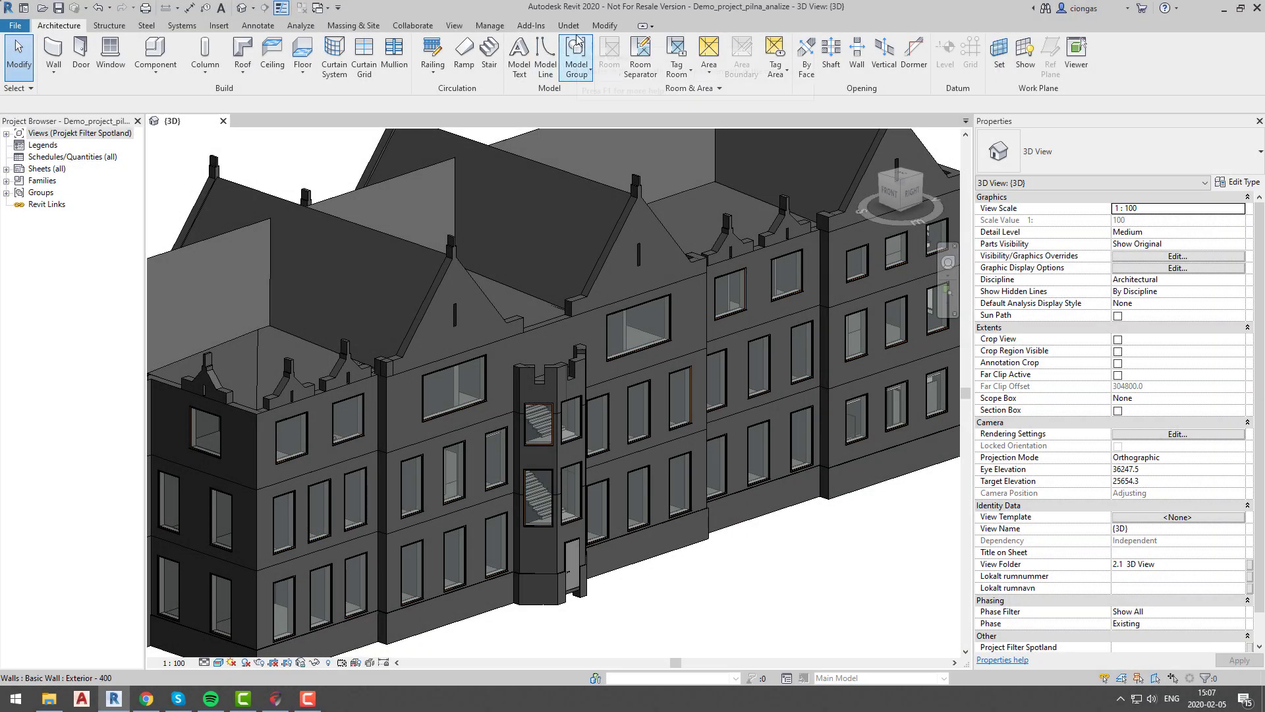
# Start an Undet surface analysis on multiple faces and pick the central facade's gables, top-storey walls and connecting wall.
pyautogui.click(569, 25)
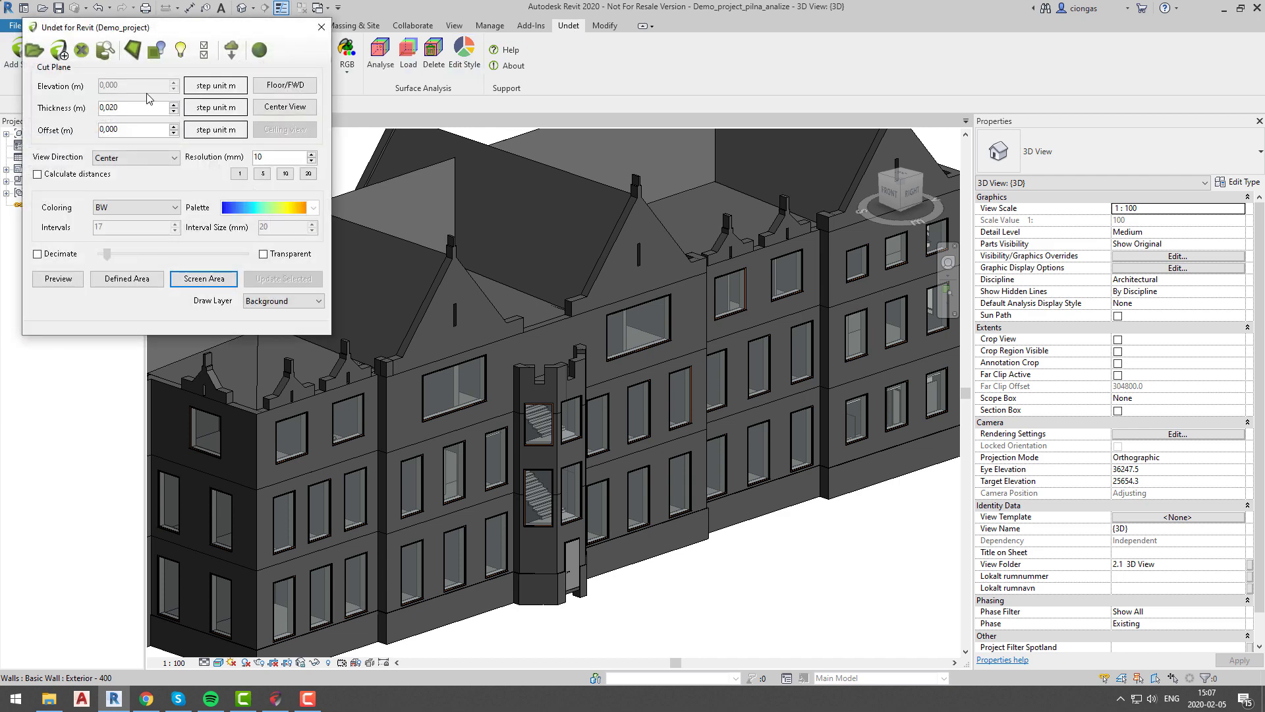
pyautogui.click(381, 52)
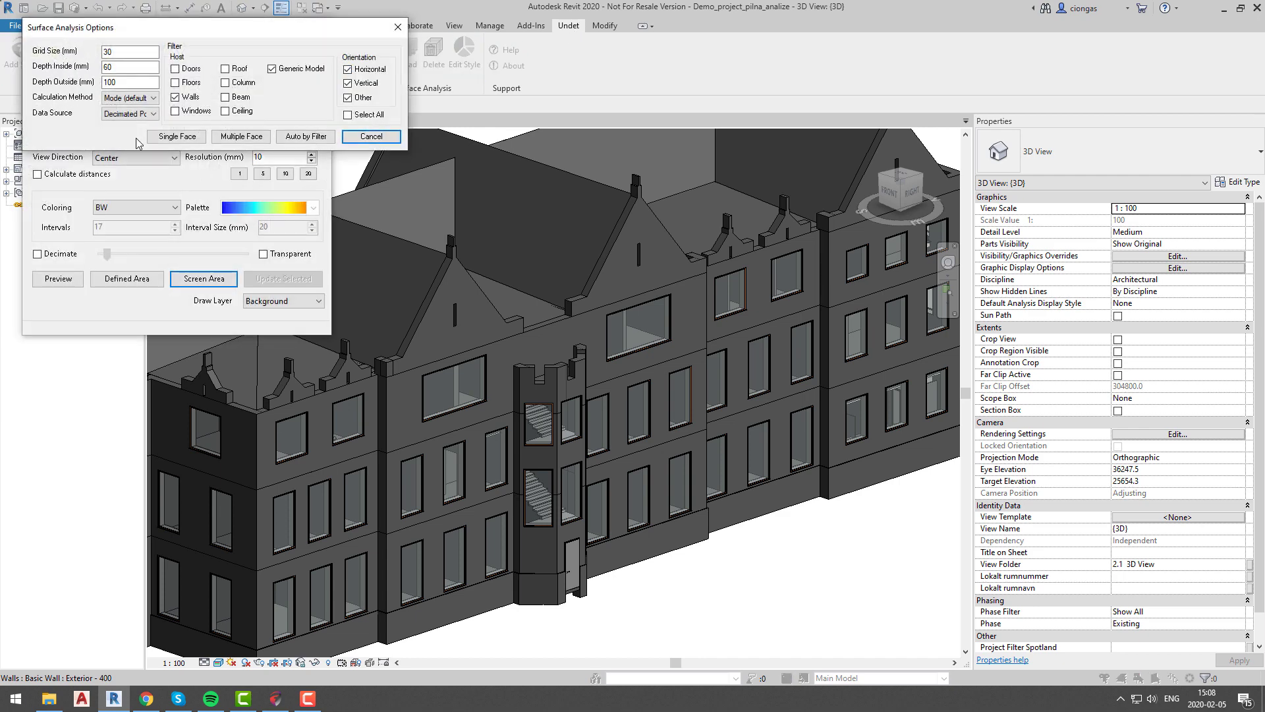
pyautogui.click(241, 137)
pyautogui.click(459, 342)
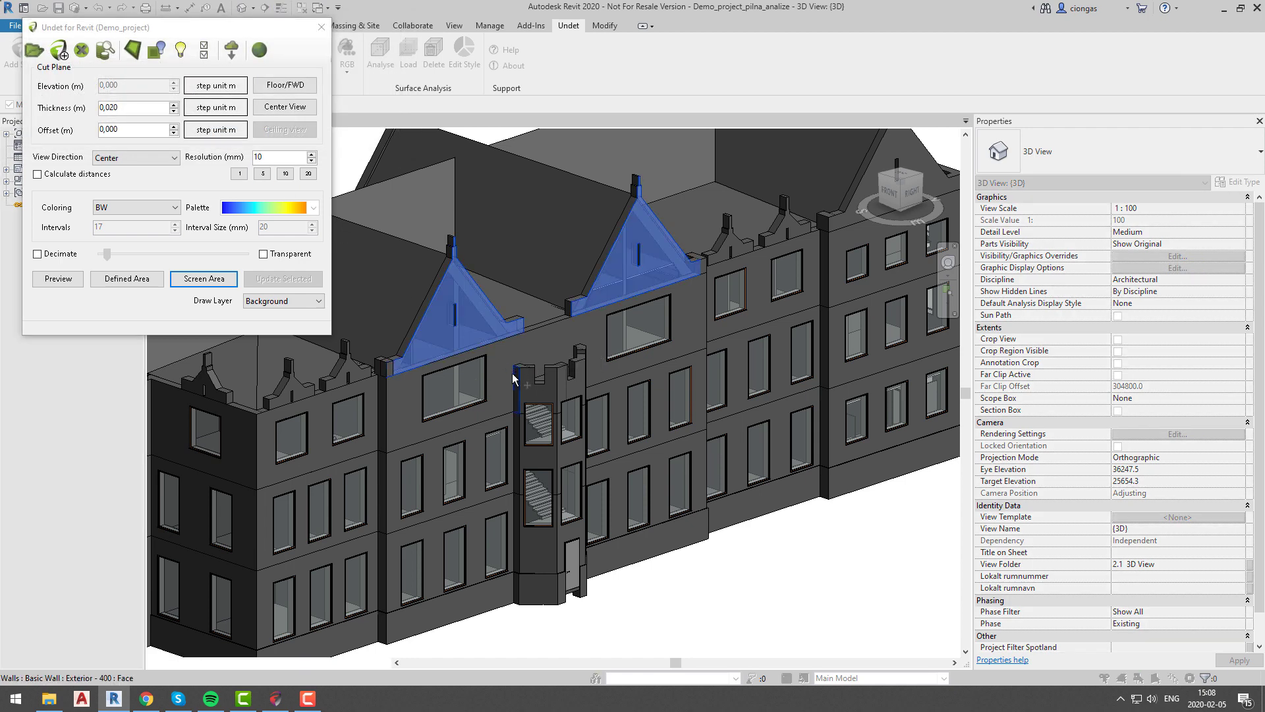
pyautogui.click(503, 410)
pyautogui.click(553, 345)
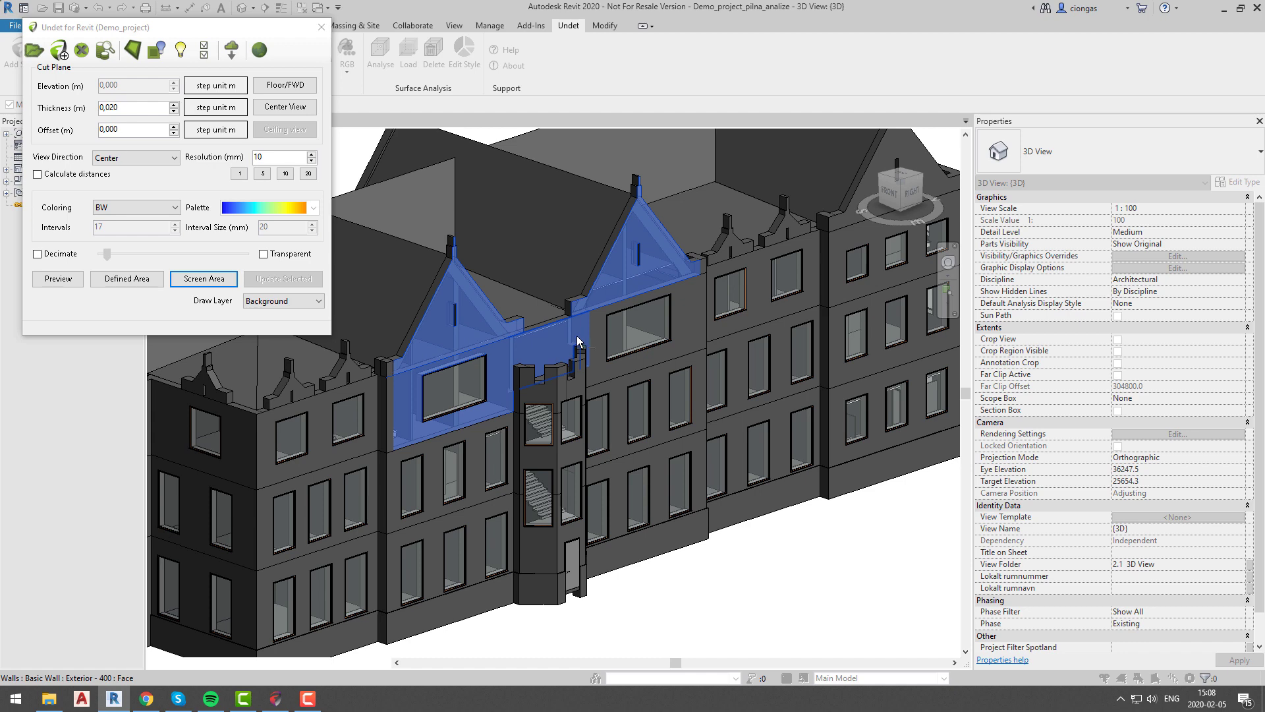
pyautogui.click(605, 369)
# Add the middle and lower storey wall faces on both sides of the stair tower and run the surface analysis.
pyautogui.click(619, 450)
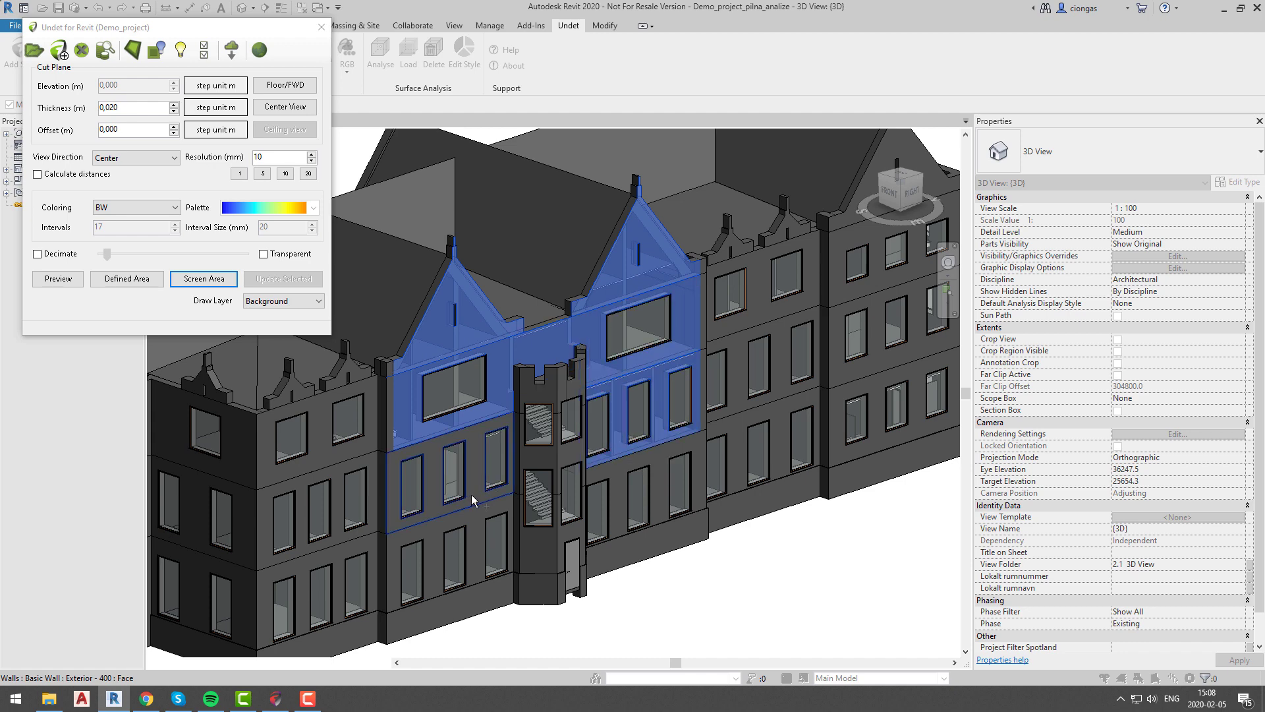
pyautogui.click(472, 494)
pyautogui.click(479, 544)
pyautogui.click(621, 510)
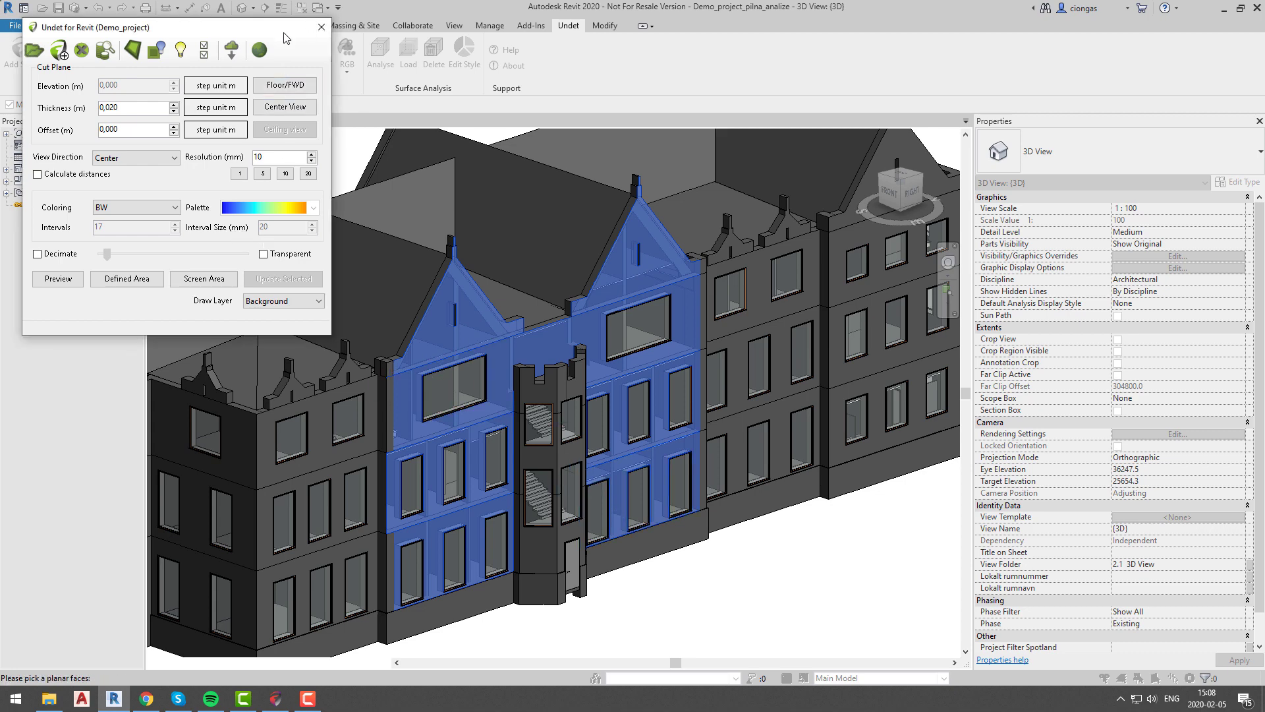
pyautogui.moveTo(230, 25); pyautogui.dragTo(181, 150)
pyautogui.click(68, 105)
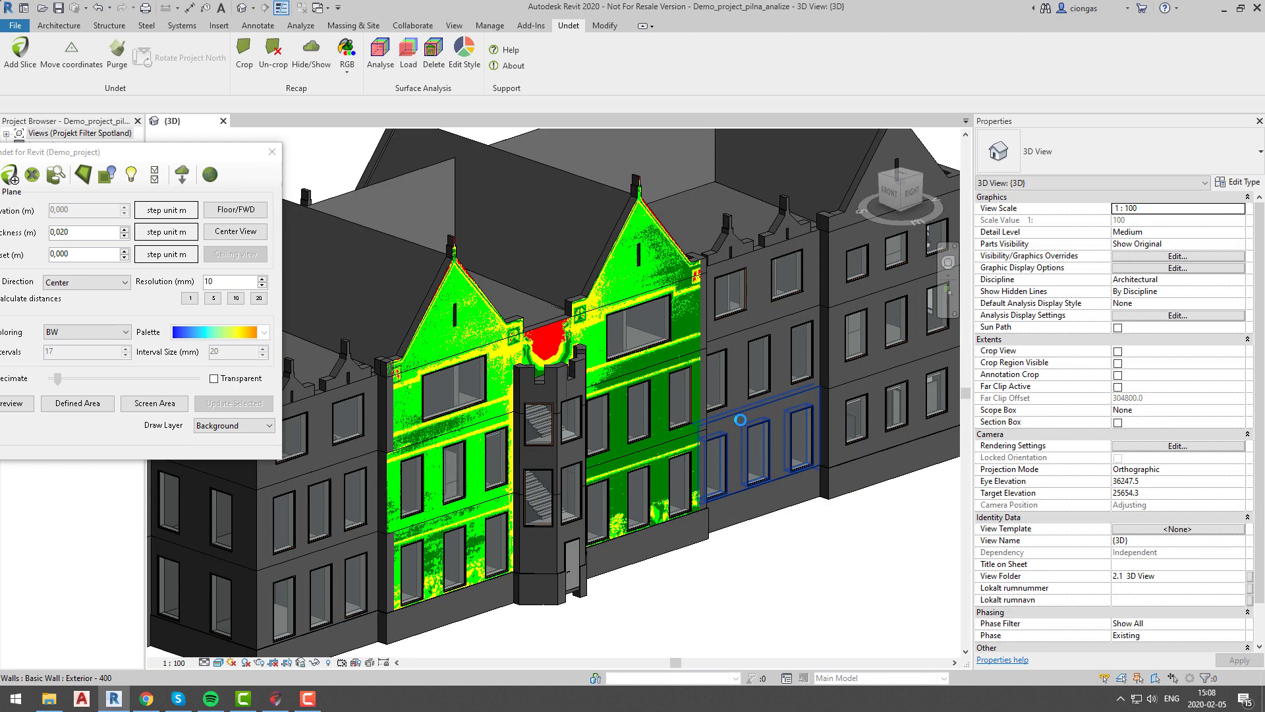
# Close the Undet window and move the analysis results legend beside the building's front facade.
pyautogui.click(272, 152)
pyautogui.scroll(-7, 437, 293)
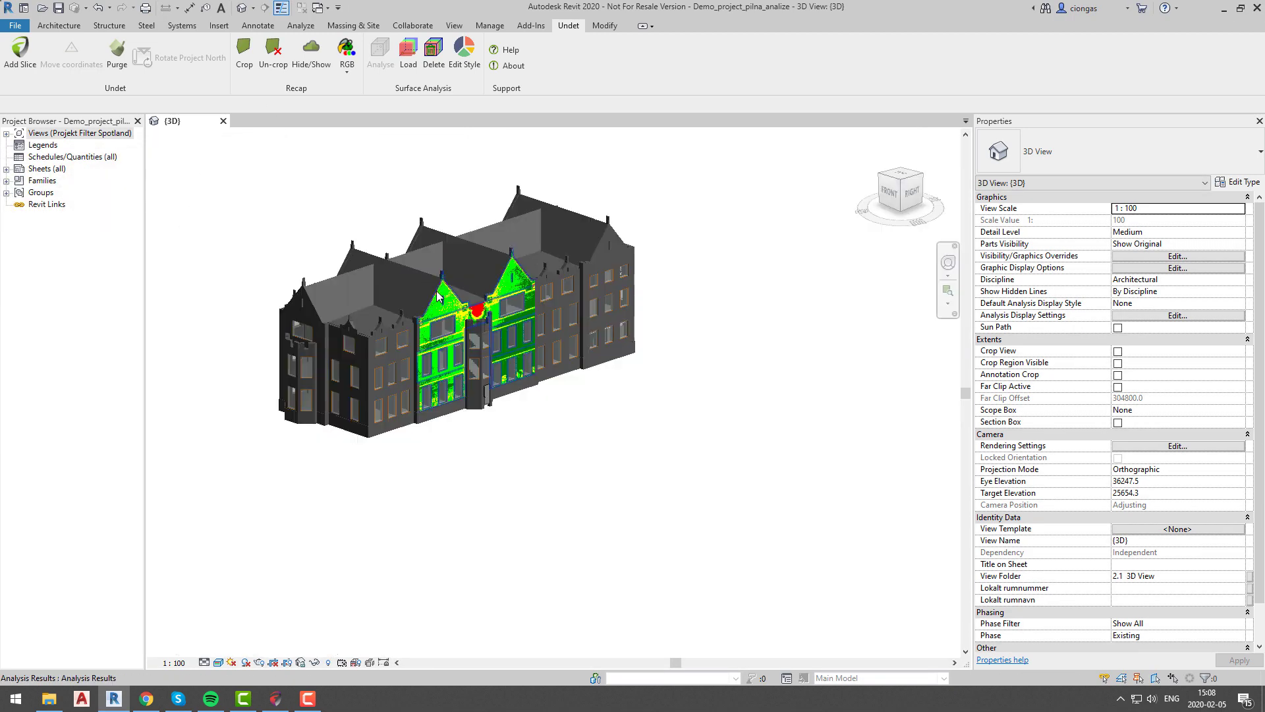
pyautogui.click(219, 472)
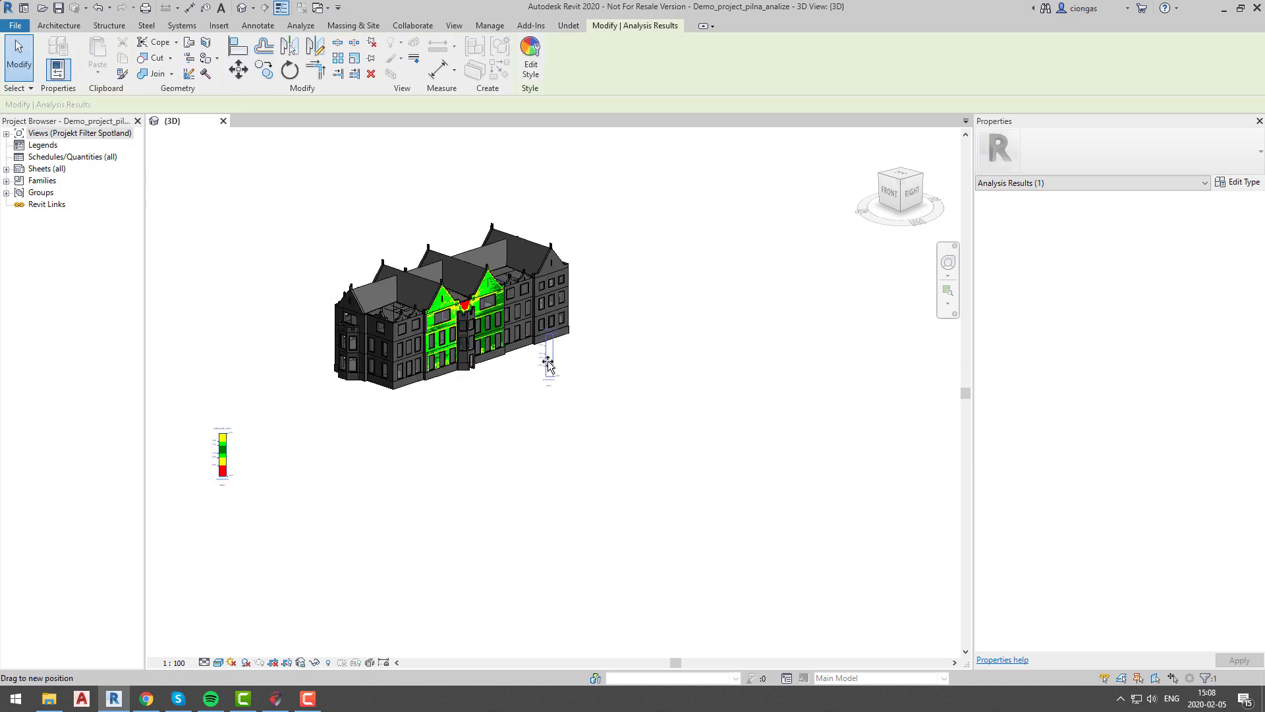
# Examine the deviation colors on the central facade, including the wall above the stair tower, against the legend's millimetre ranges.
pyautogui.scroll(3, 477, 346)
pyautogui.scroll(4, 477, 346)
pyautogui.keyDown('shift'); pyautogui.moveTo(531, 369); pyautogui.dragTo(473, 355, button='middle'); pyautogui.keyUp('shift')
pyautogui.scroll(-3, 525, 343)
pyautogui.keyDown('shift'); pyautogui.moveTo(580, 348); pyautogui.dragTo(523, 345, button='middle'); pyautogui.keyUp('shift')
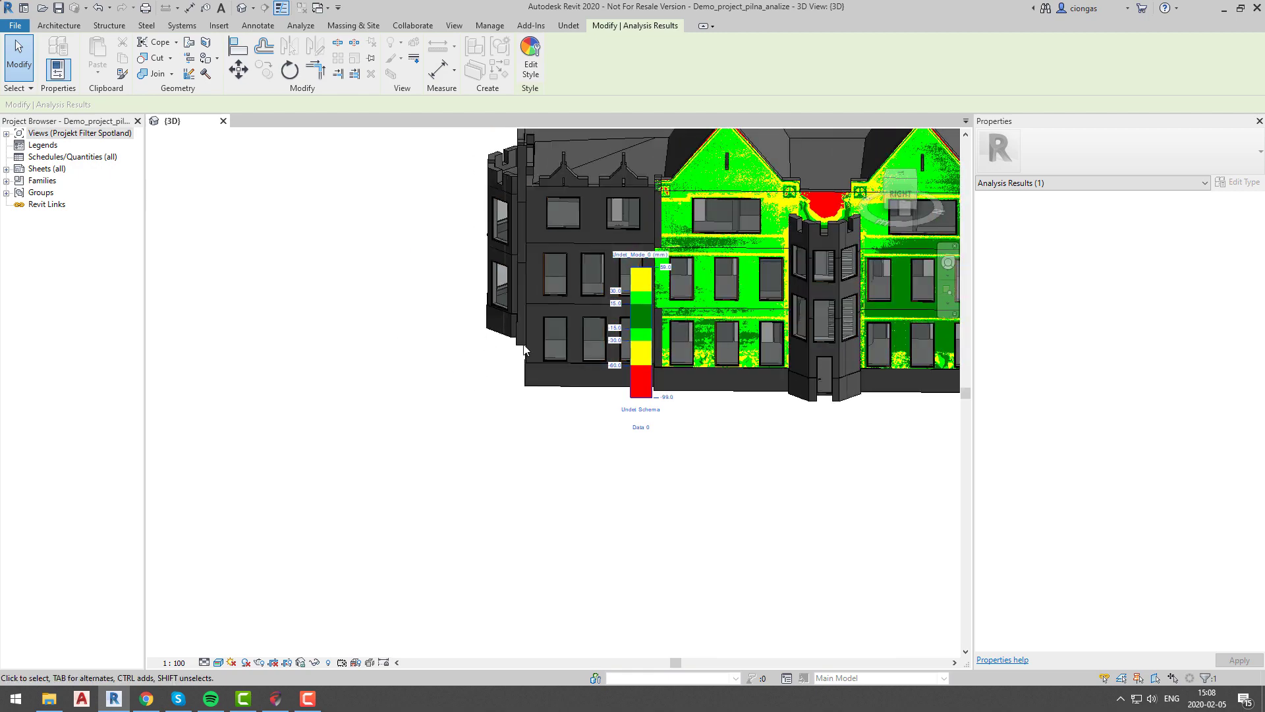
pyautogui.moveTo(744, 381); pyautogui.dragTo(563, 380, button='middle')
pyautogui.scroll(2, 675, 338)
pyautogui.scroll(2, 675, 338)
pyautogui.scroll(3, 608, 448)
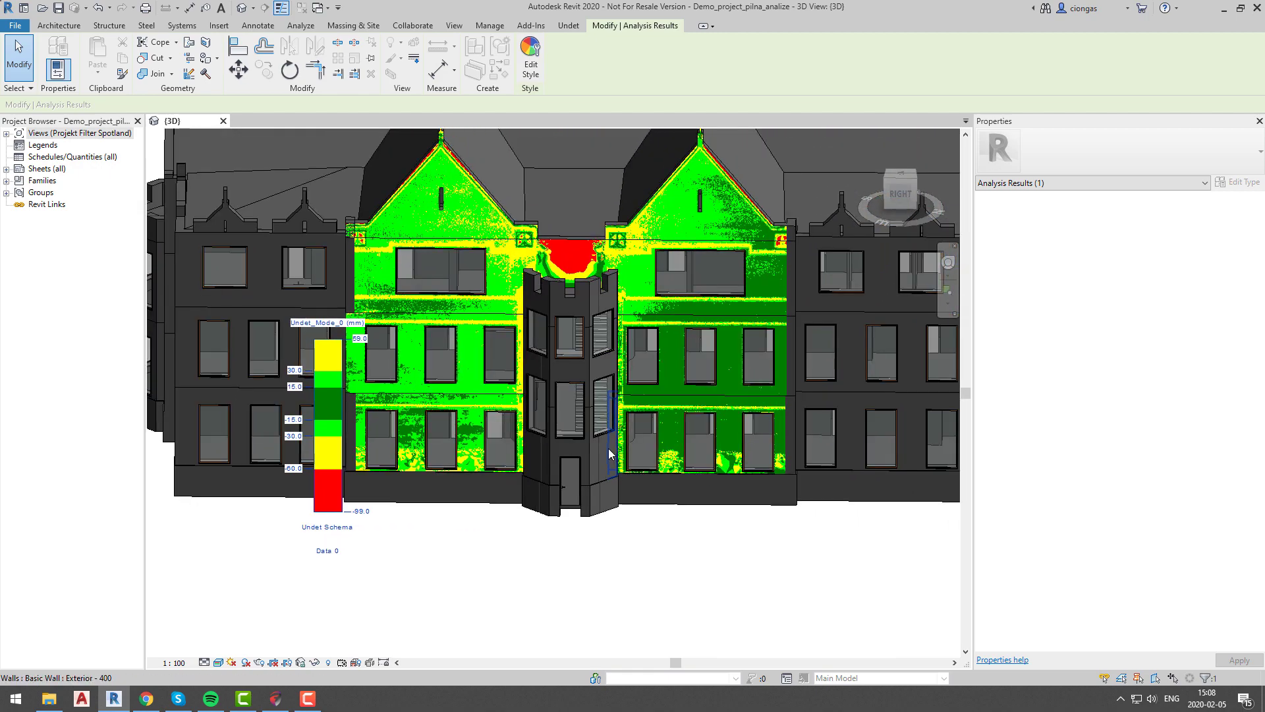
pyautogui.moveTo(631, 456); pyautogui.dragTo(644, 519, button='middle')
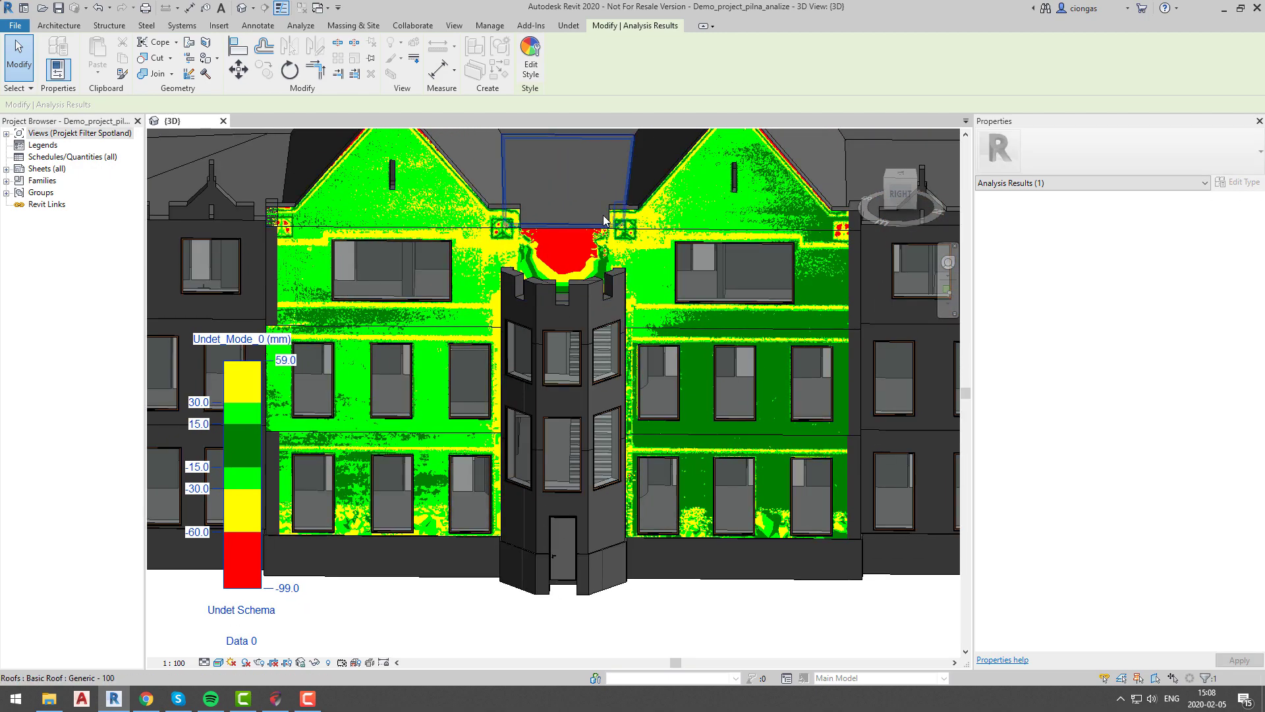
pyautogui.scroll(5, 616, 229)
pyautogui.scroll(-3, 640, 259)
pyautogui.moveTo(572, 435)
pyautogui.keyDown('shift'); pyautogui.mouseDown(button='middle')
pyautogui.moveTo(591, 400)
pyautogui.moveTo(579, 424)
pyautogui.mouseUp(button='middle'); pyautogui.keyUp('shift')
pyautogui.scroll(-3, 578, 429)
pyautogui.moveTo(571, 476); pyautogui.dragTo(585, 434, button='middle')
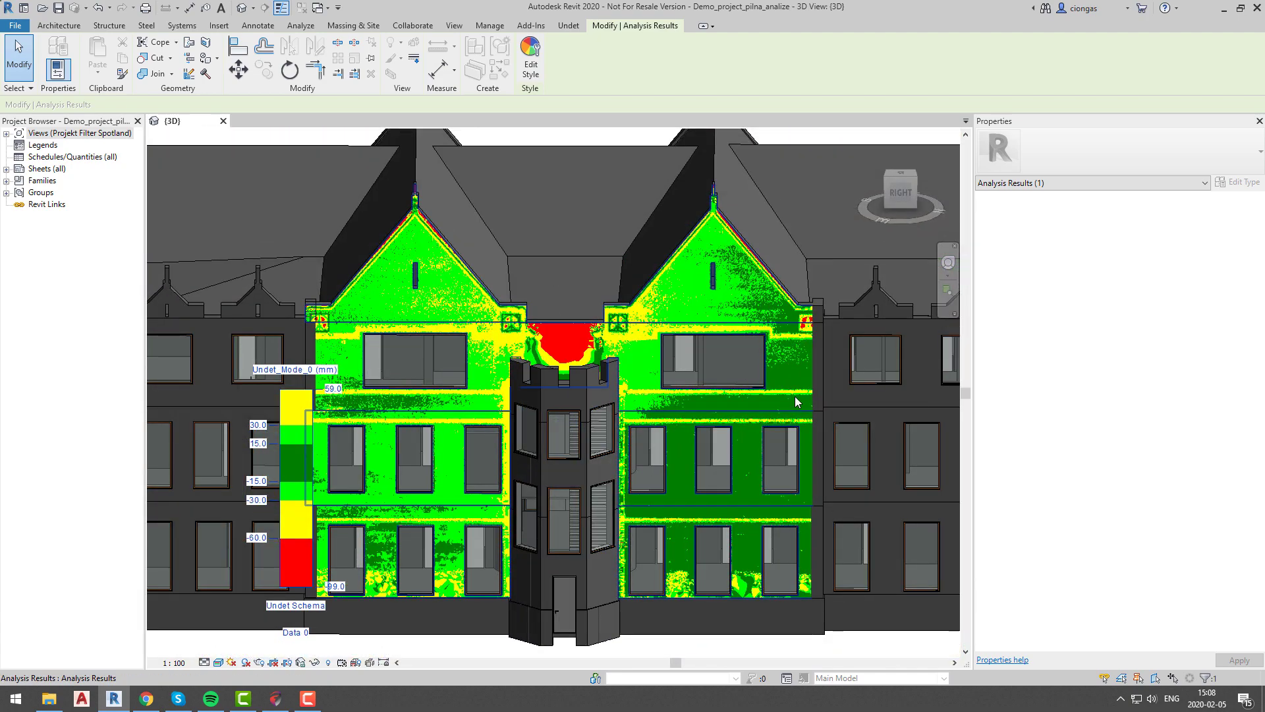
# Orient the 3D view to the front-right corner and inspect the whole building with its analyzed facade.
pyautogui.scroll(-3, 338, 274)
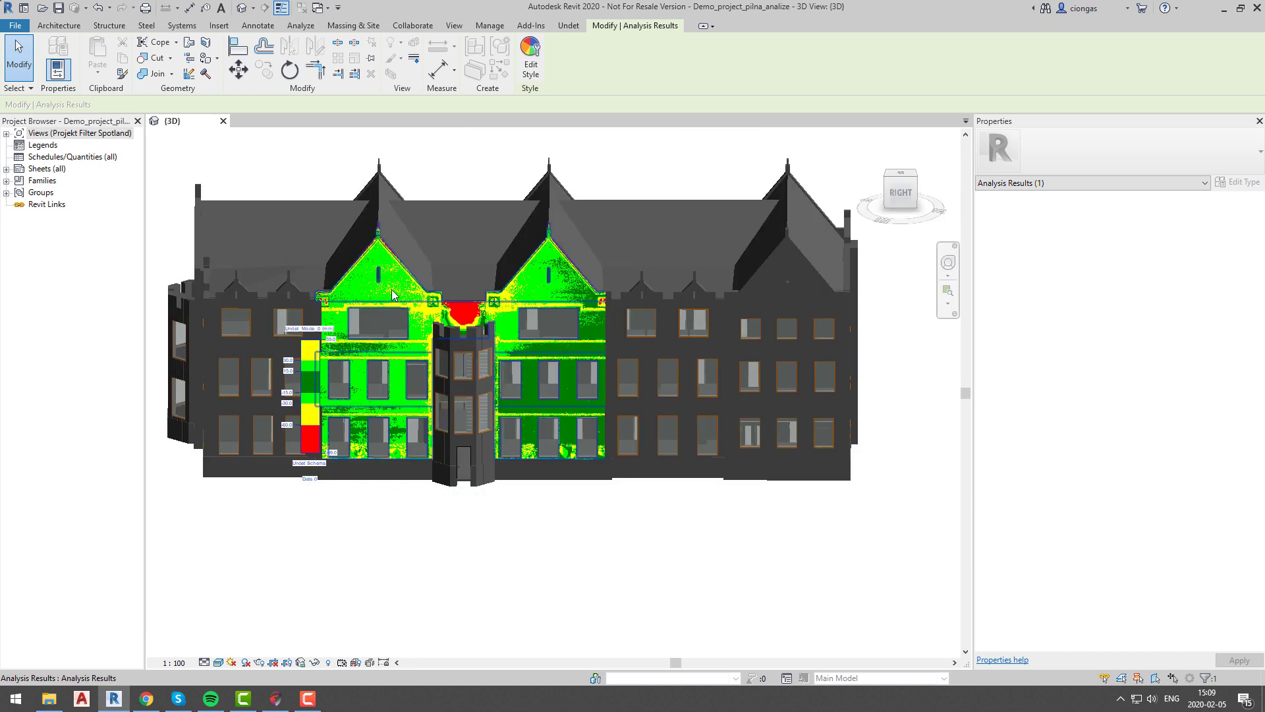
pyautogui.click(887, 184)
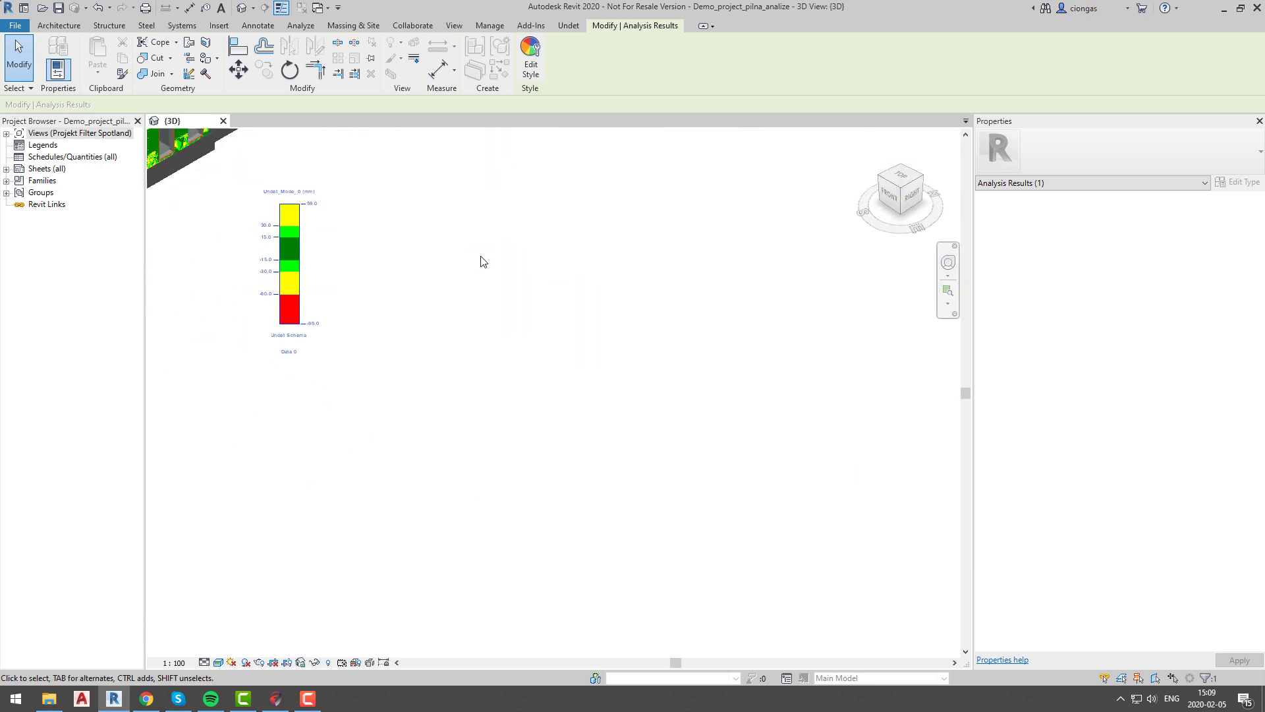
pyautogui.moveTo(475, 255); pyautogui.dragTo(565, 395, button='middle')
pyautogui.scroll(3, 626, 422)
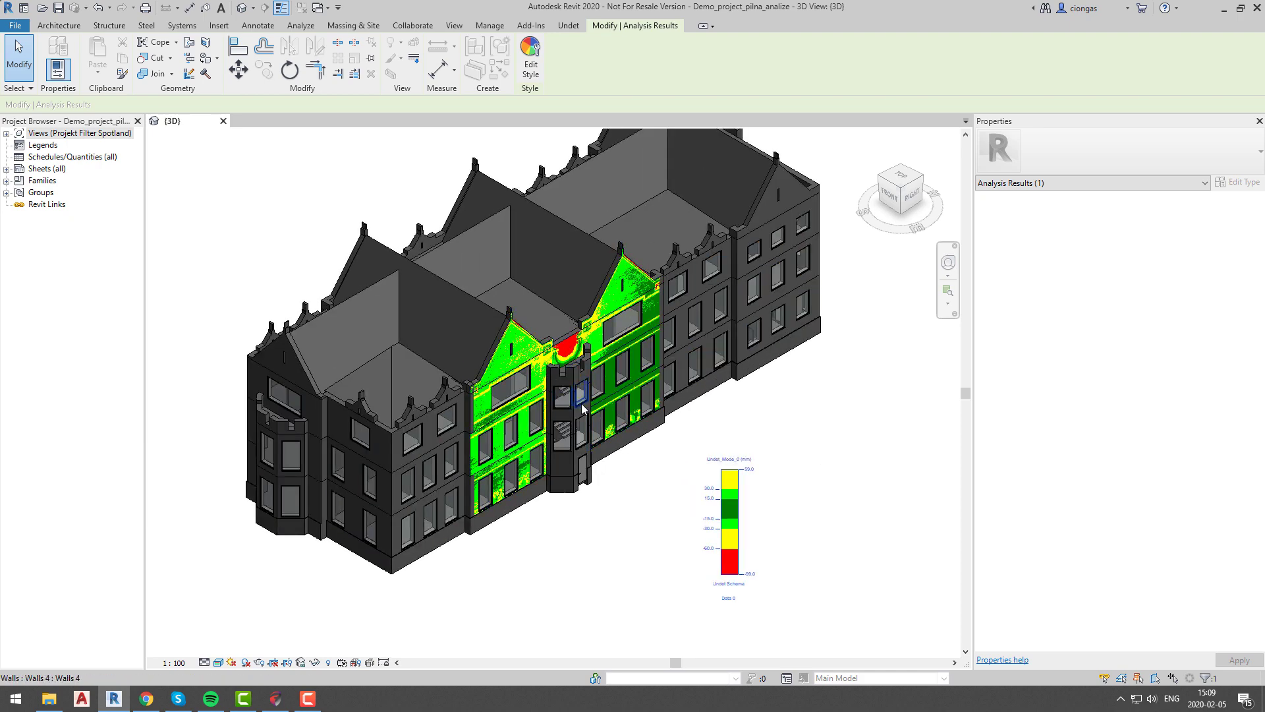
pyautogui.keyDown('shift'); pyautogui.moveTo(448, 421); pyautogui.dragTo(725, 411, button='middle'); pyautogui.keyUp('shift')
pyautogui.scroll(3, 621, 450)
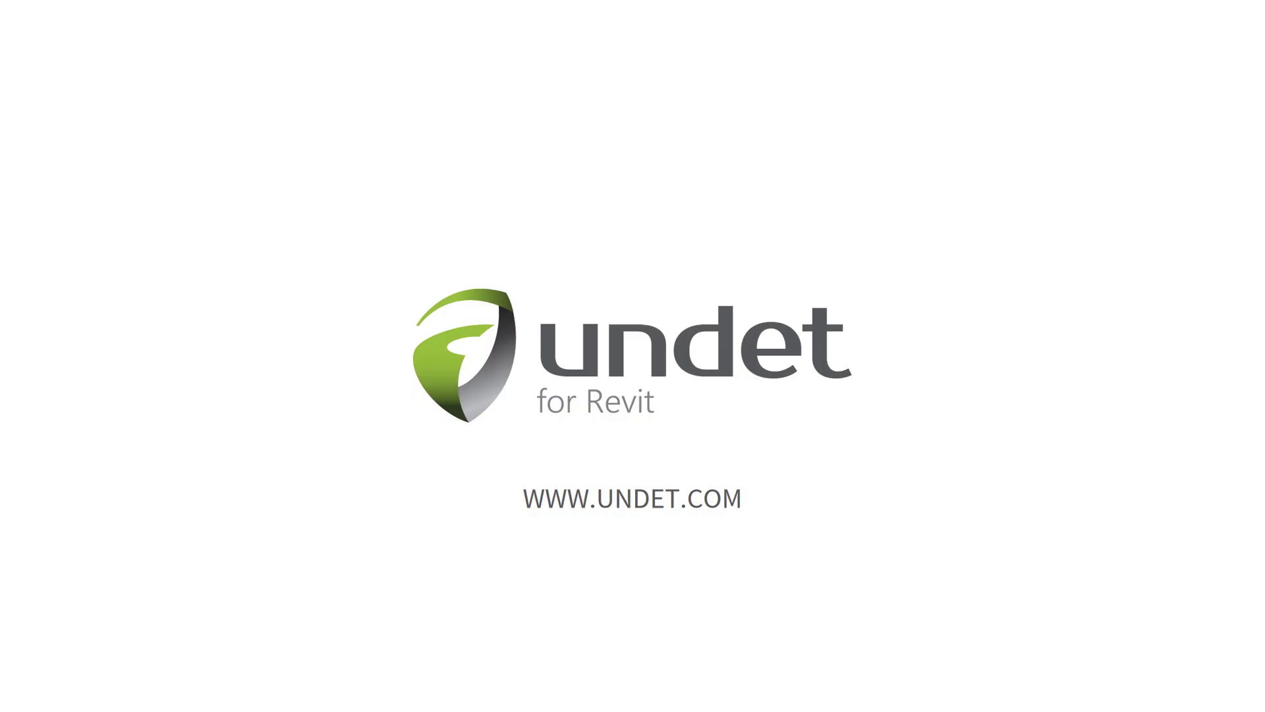